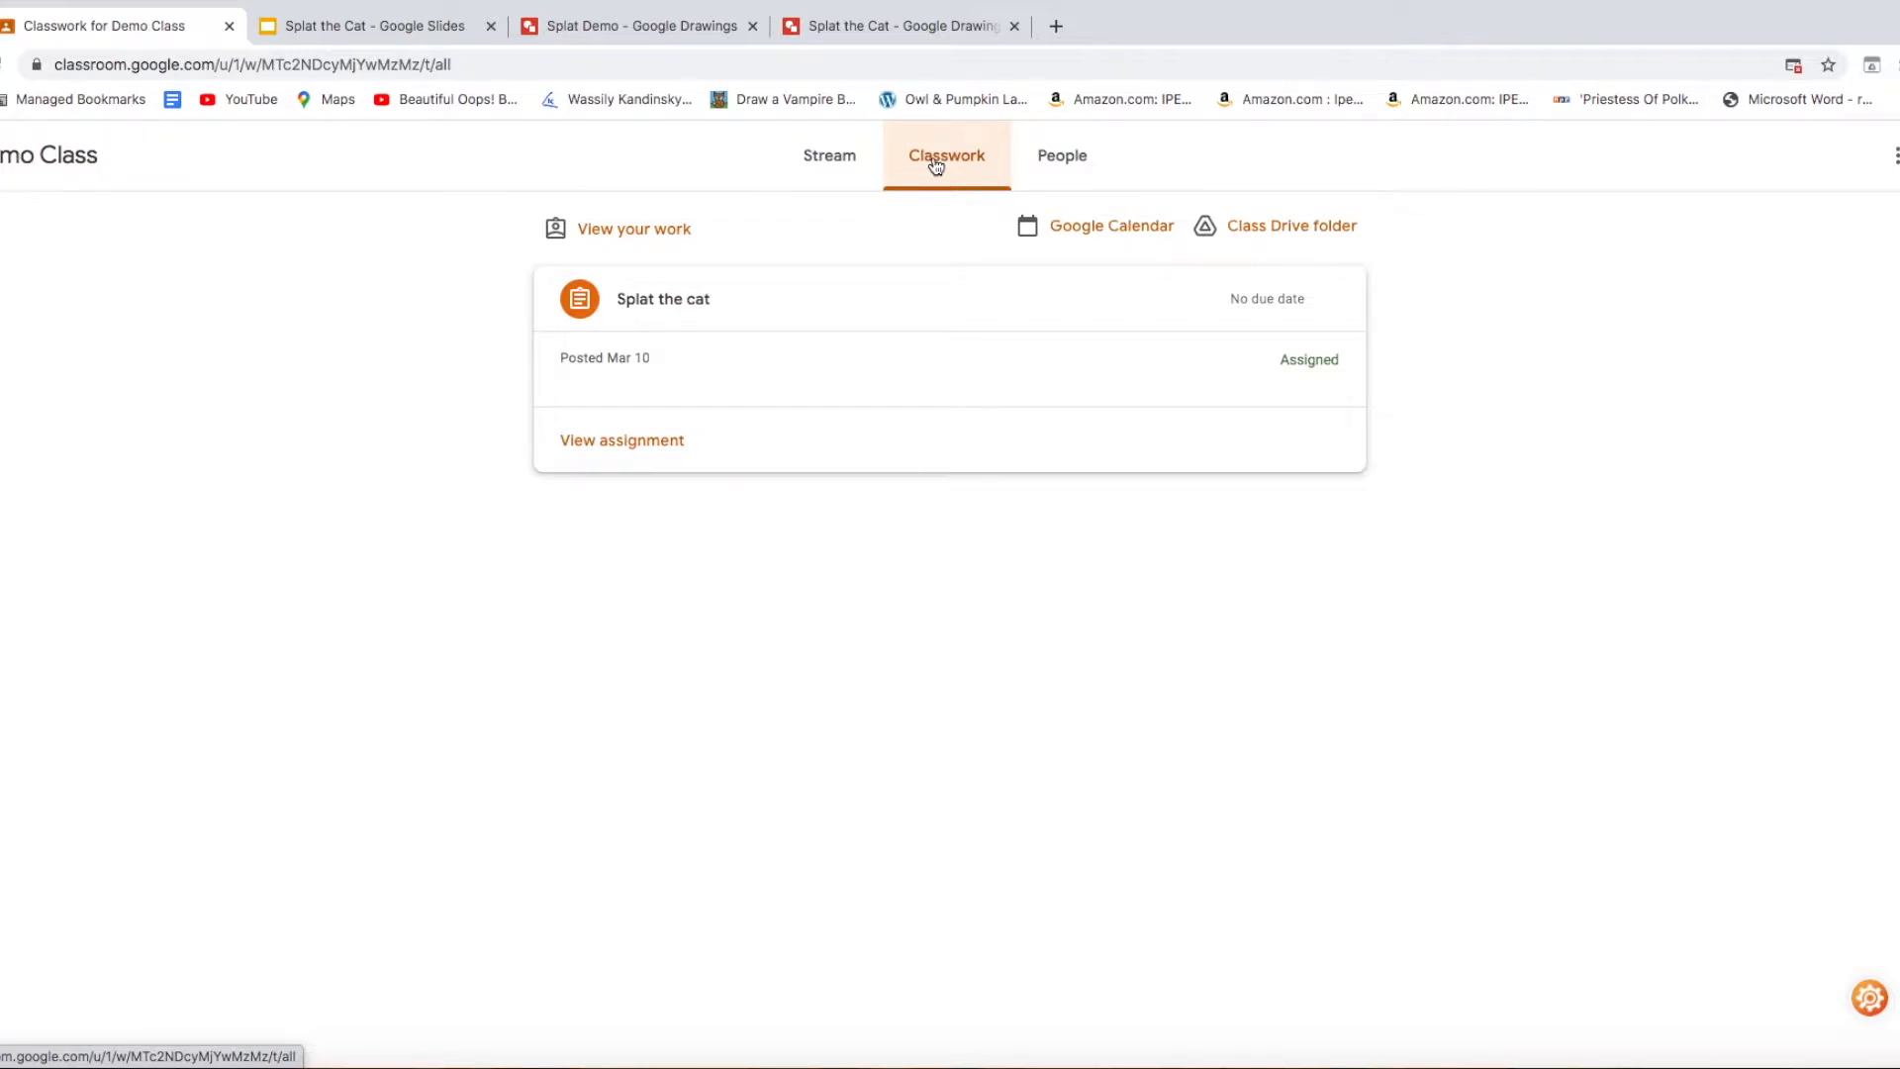
- Open the full details of the "Splat the cat" assignment from the class's classwork
{"action": "left_click", "coordinate": [650, 300]}
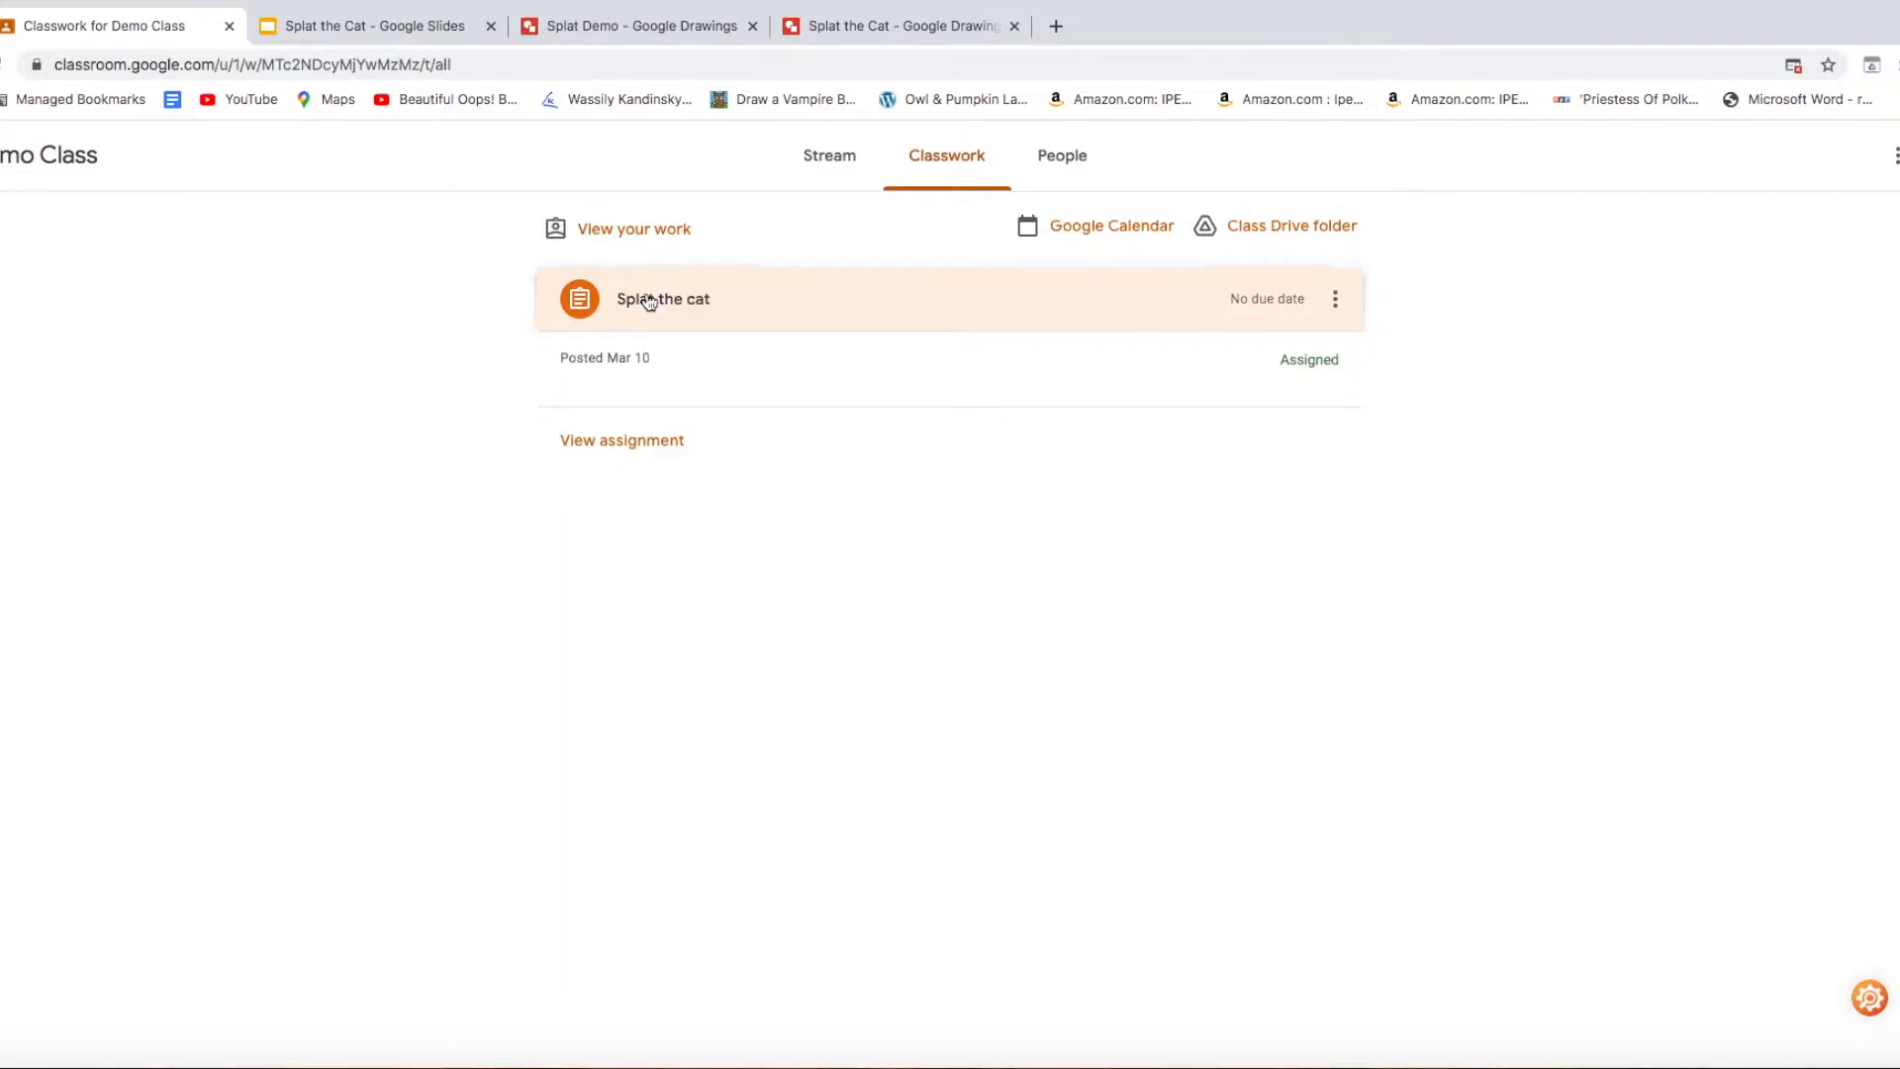
{"action": "left_click", "coordinate": [650, 300]}
{"action": "left_click", "coordinate": [1335, 299]}
{"action": "left_click", "coordinate": [852, 377]}
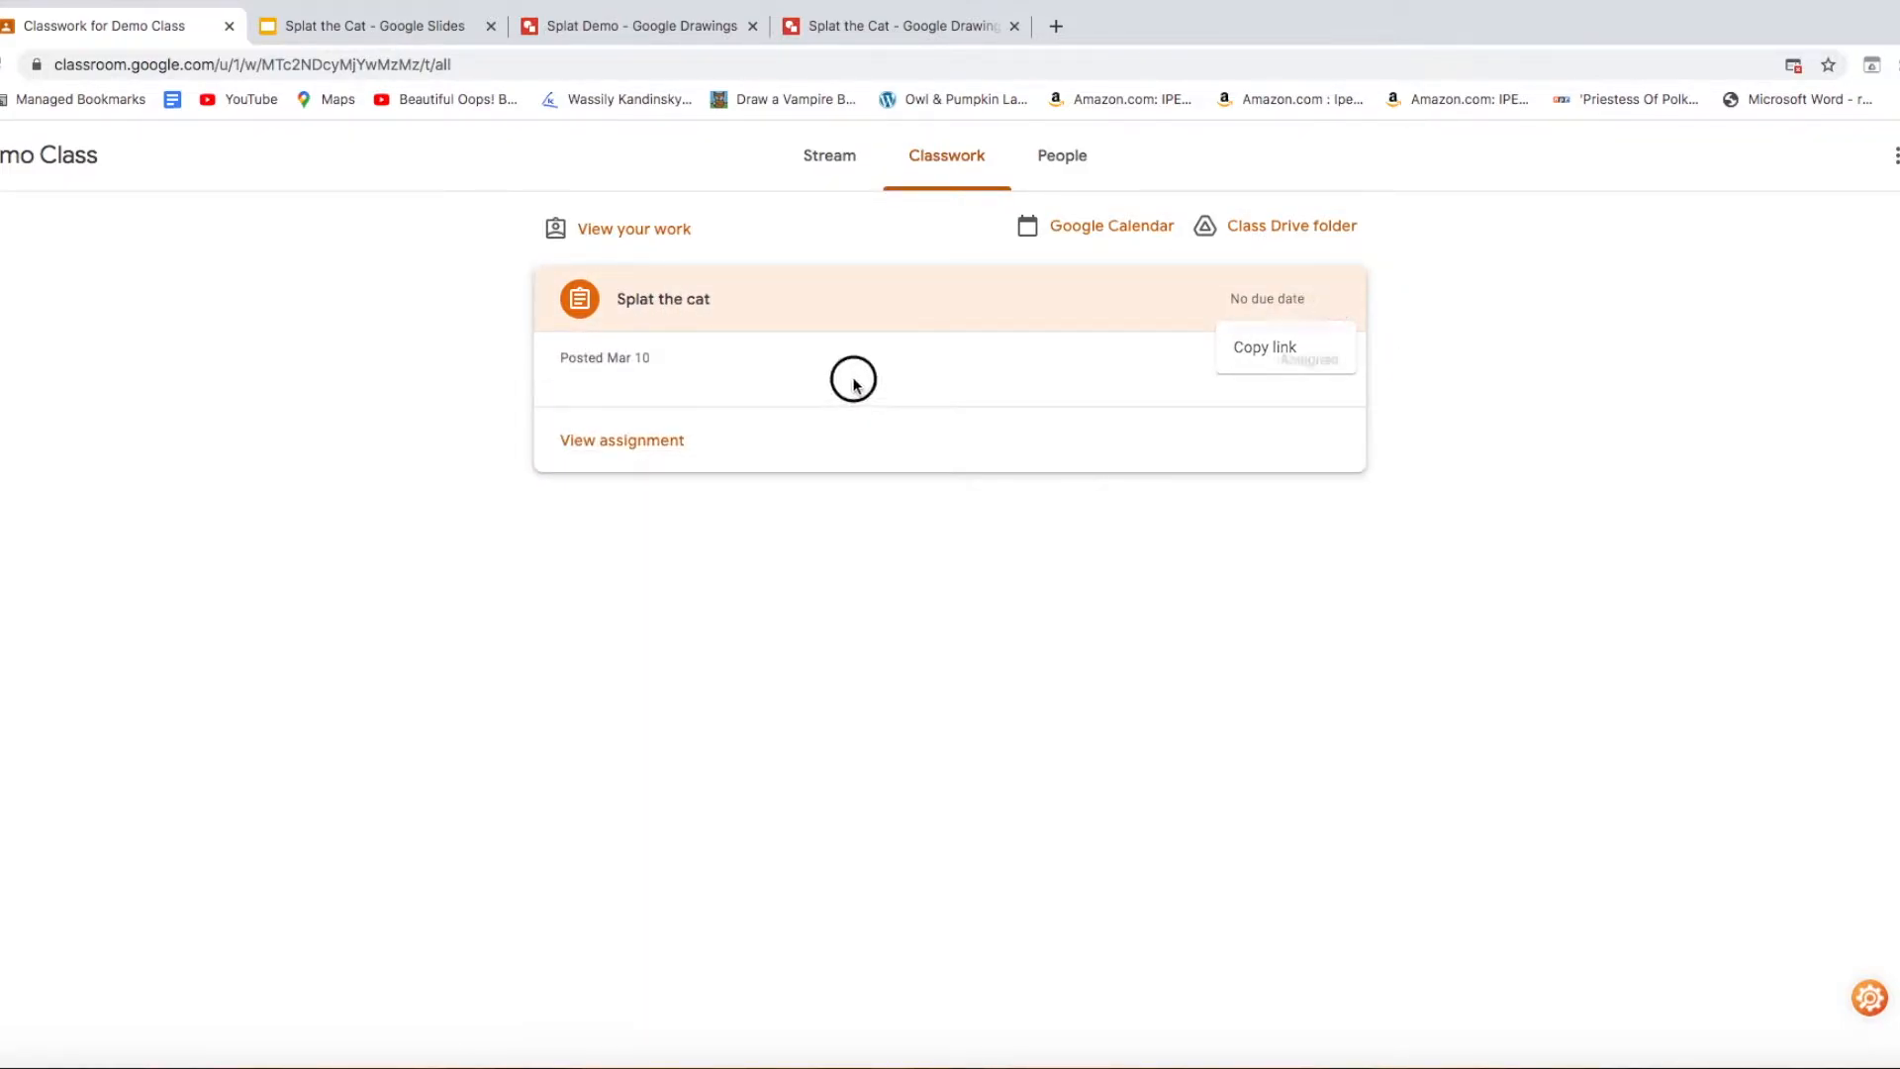
{"action": "left_click", "coordinate": [621, 438]}
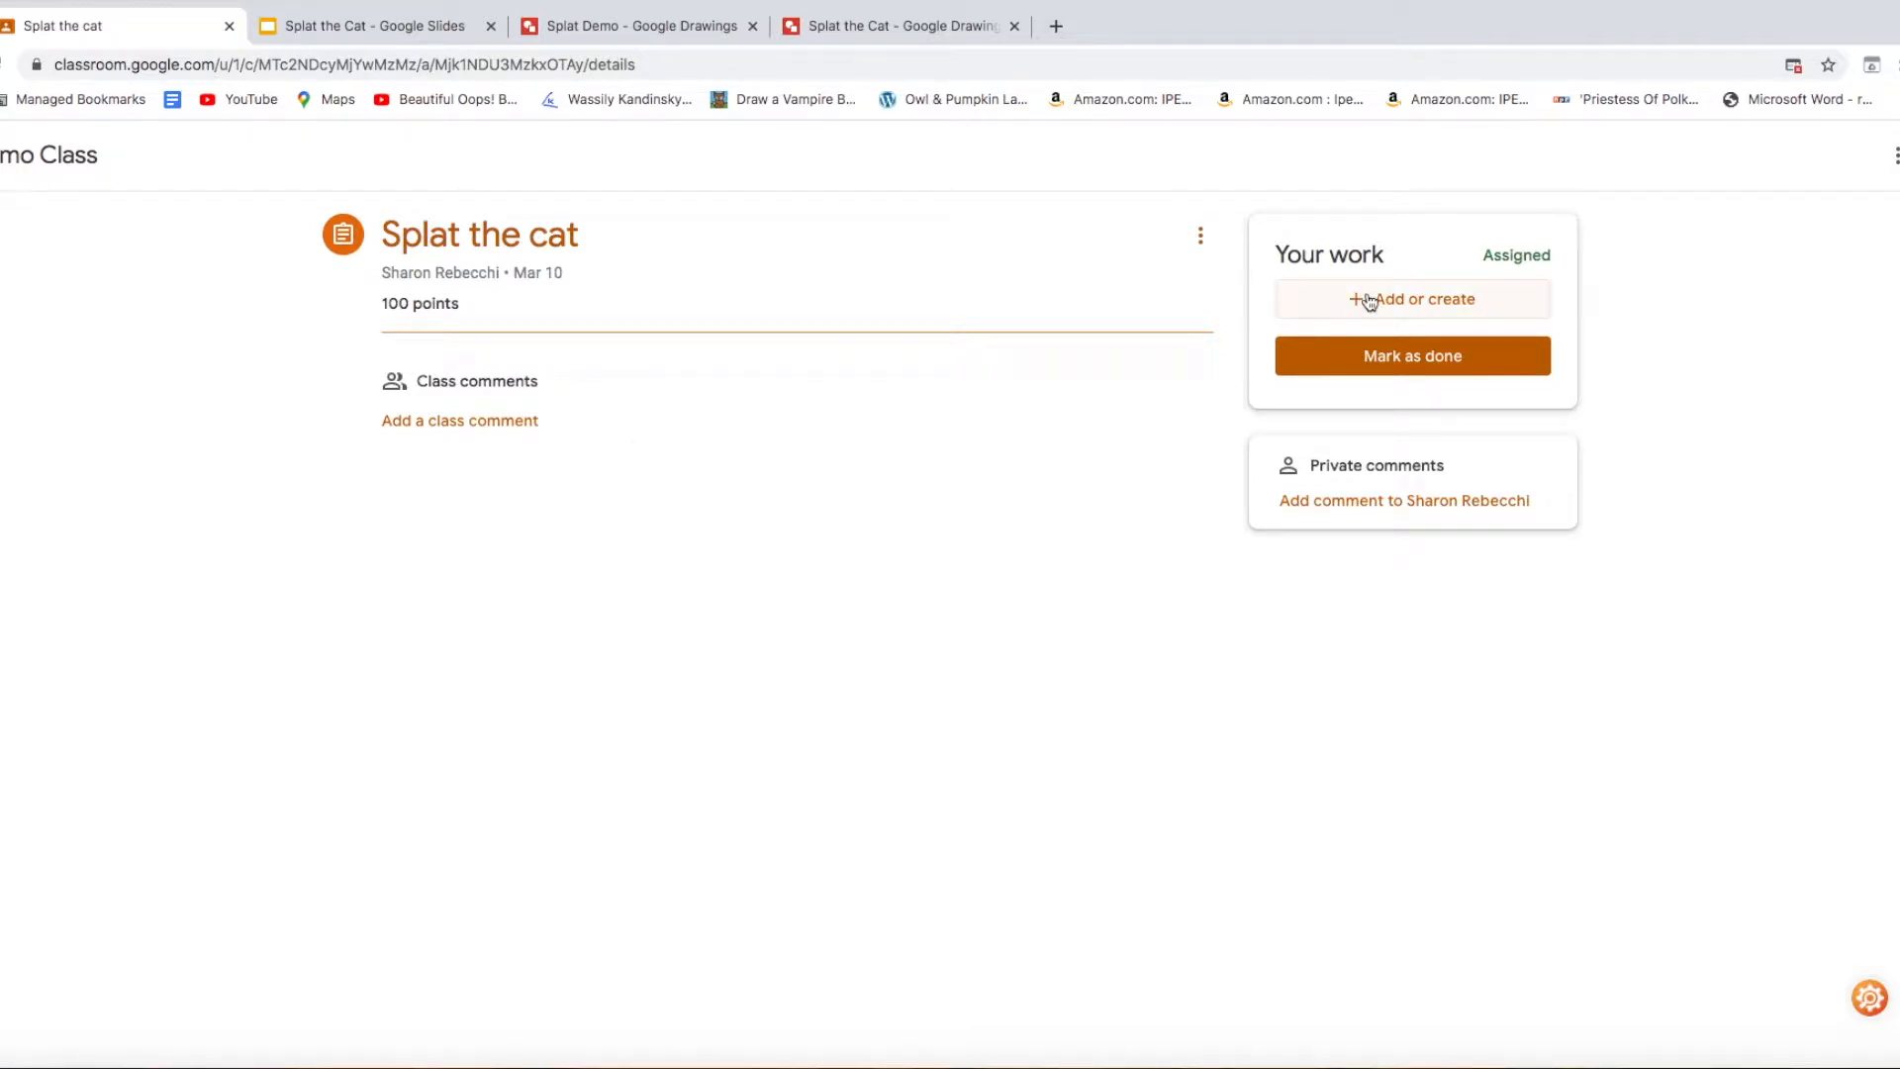
- Create a new Google Drawings file as the work for this assignment and open it
{"action": "left_click", "coordinate": [1369, 302]}
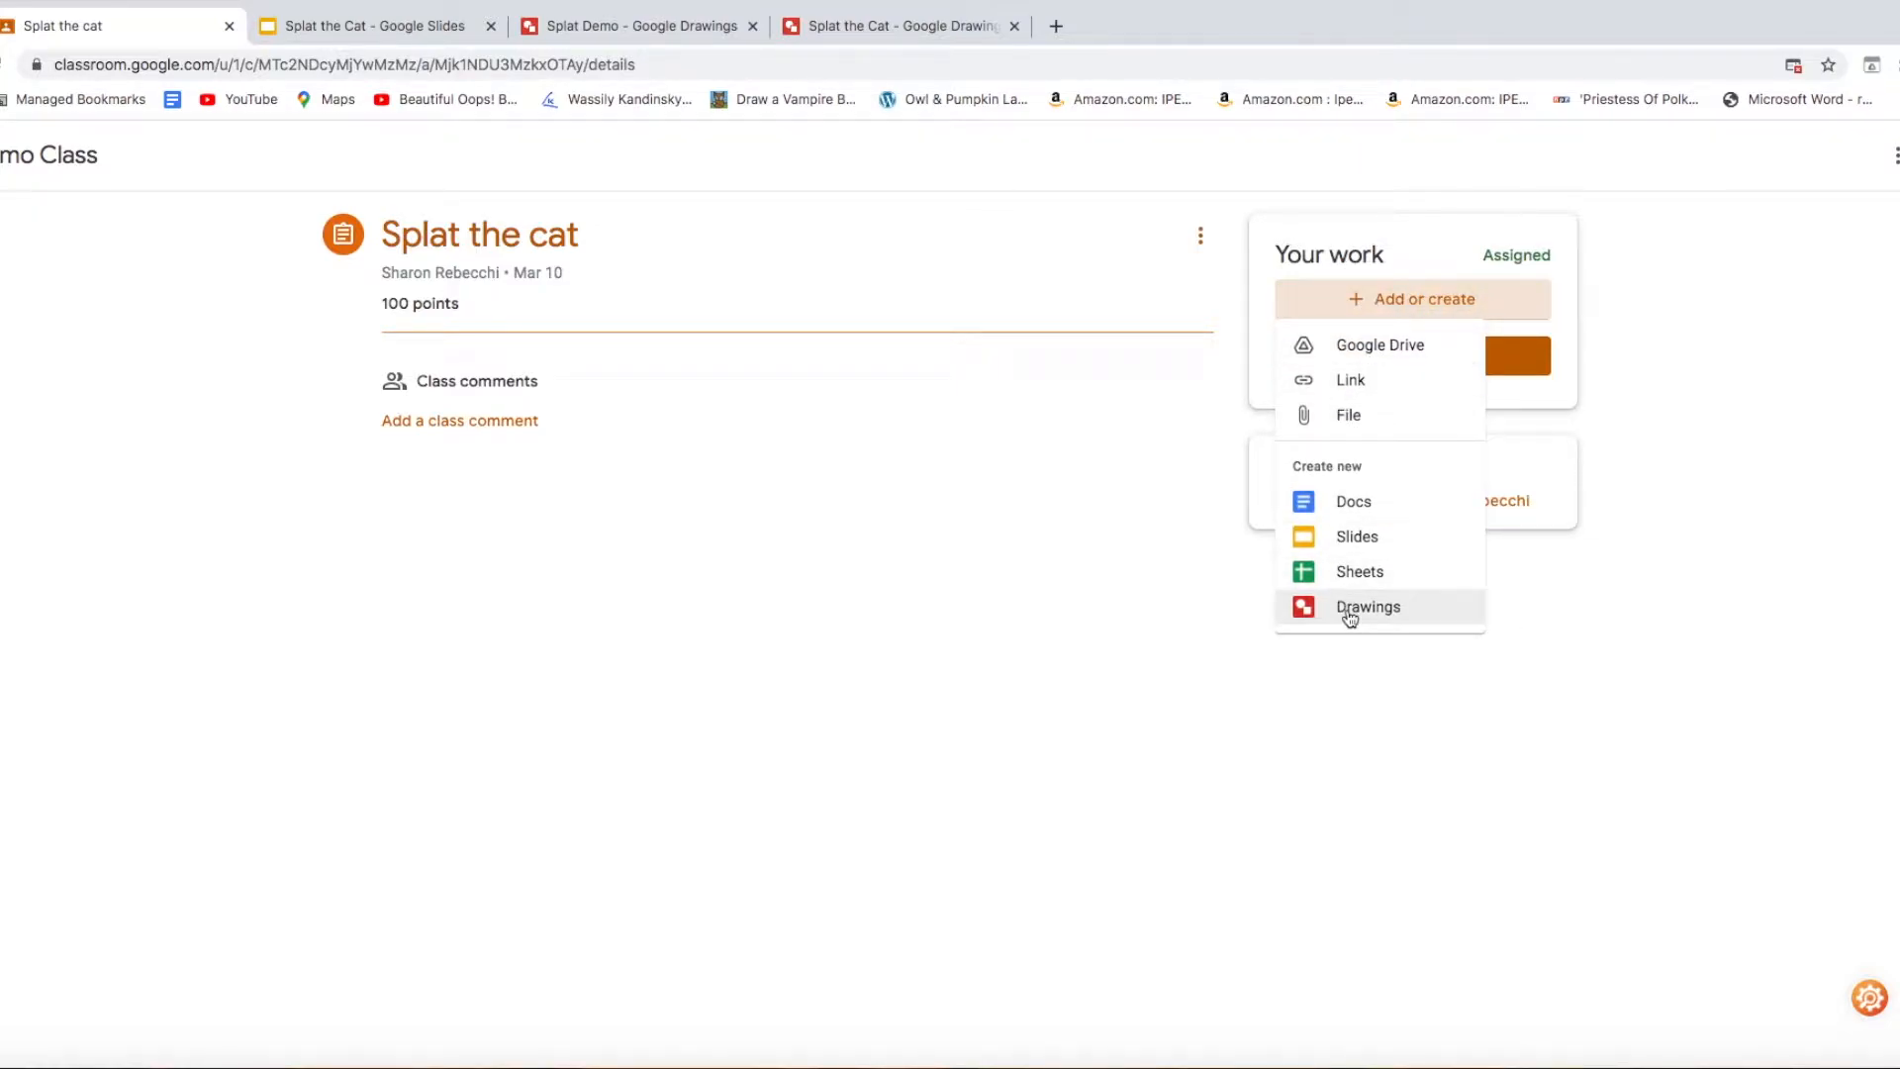
{"action": "left_click", "coordinate": [1348, 609]}
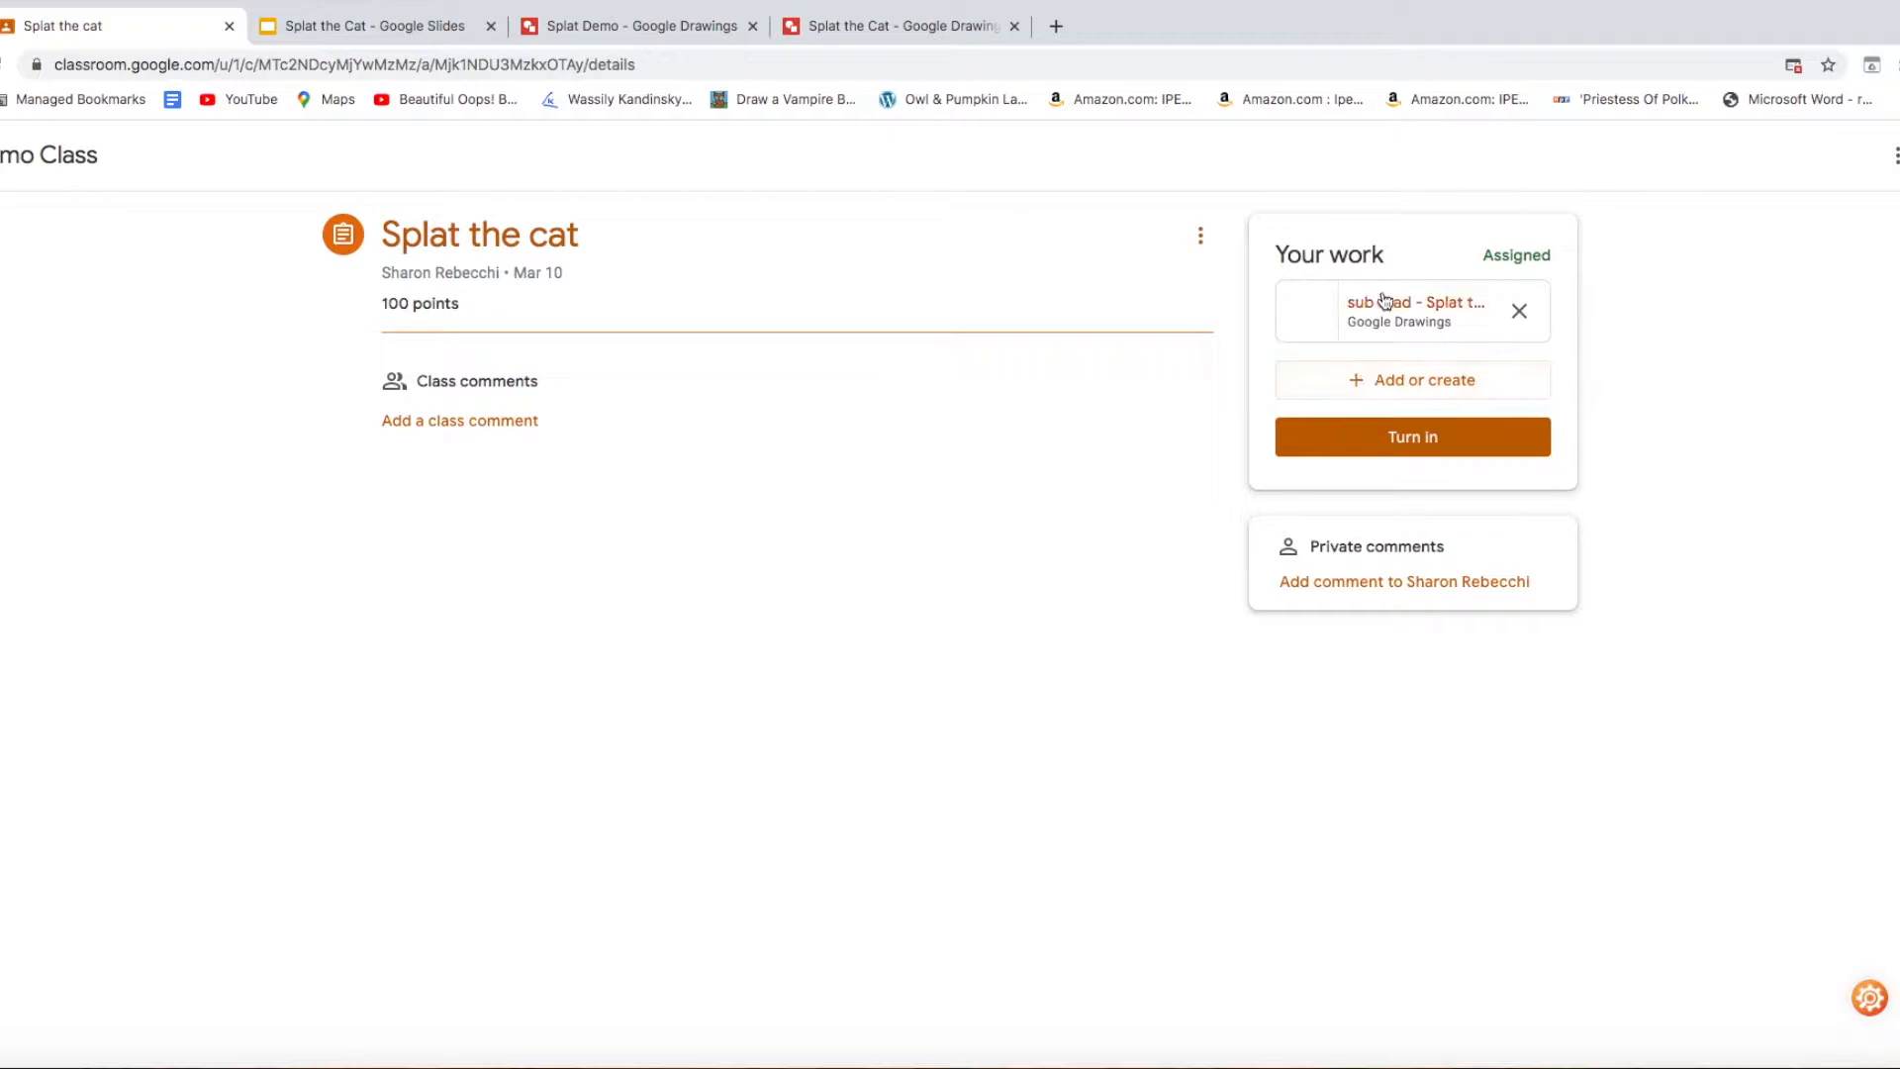
{"action": "left_click", "coordinate": [1390, 303]}
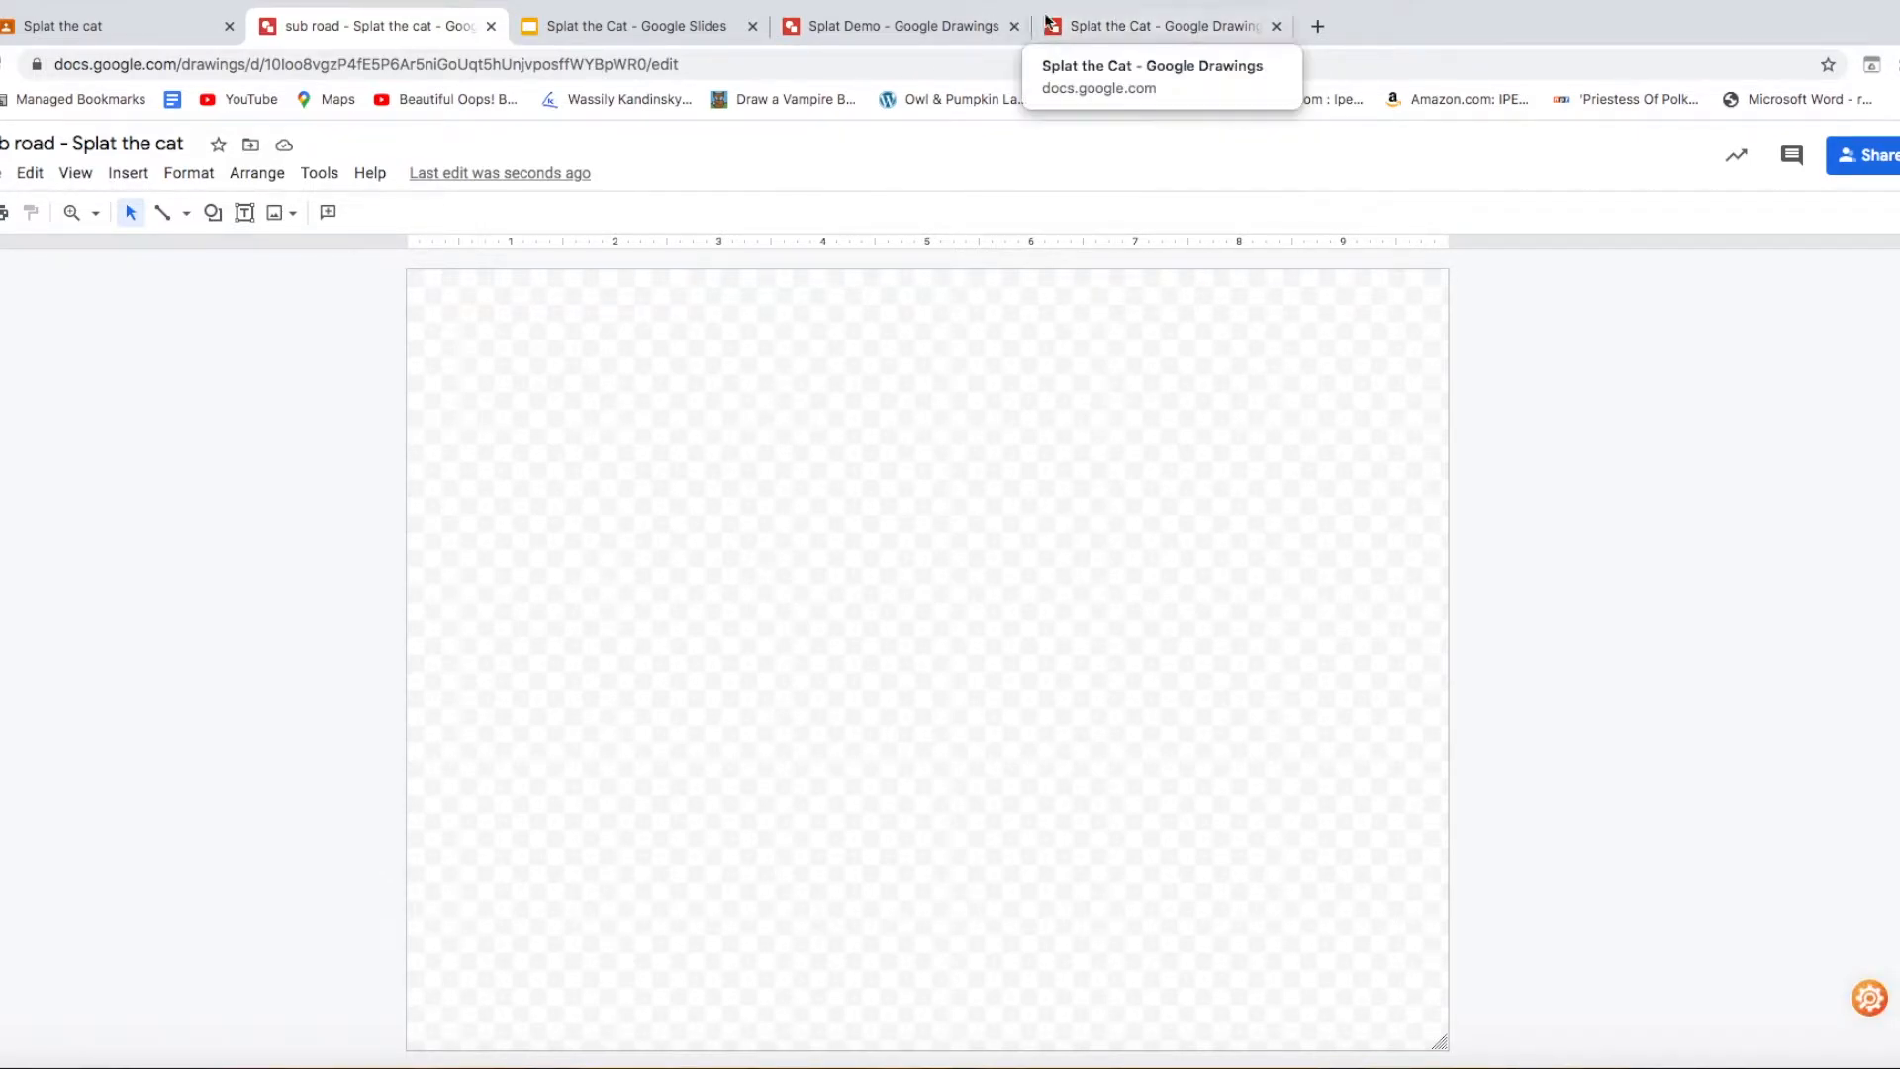
- Close the Splat Demo drawing, view the finished Splat the Cat example, and return to the blank assignment drawing
{"action": "left_click", "coordinate": [1277, 25]}
{"action": "left_click", "coordinate": [1014, 26]}
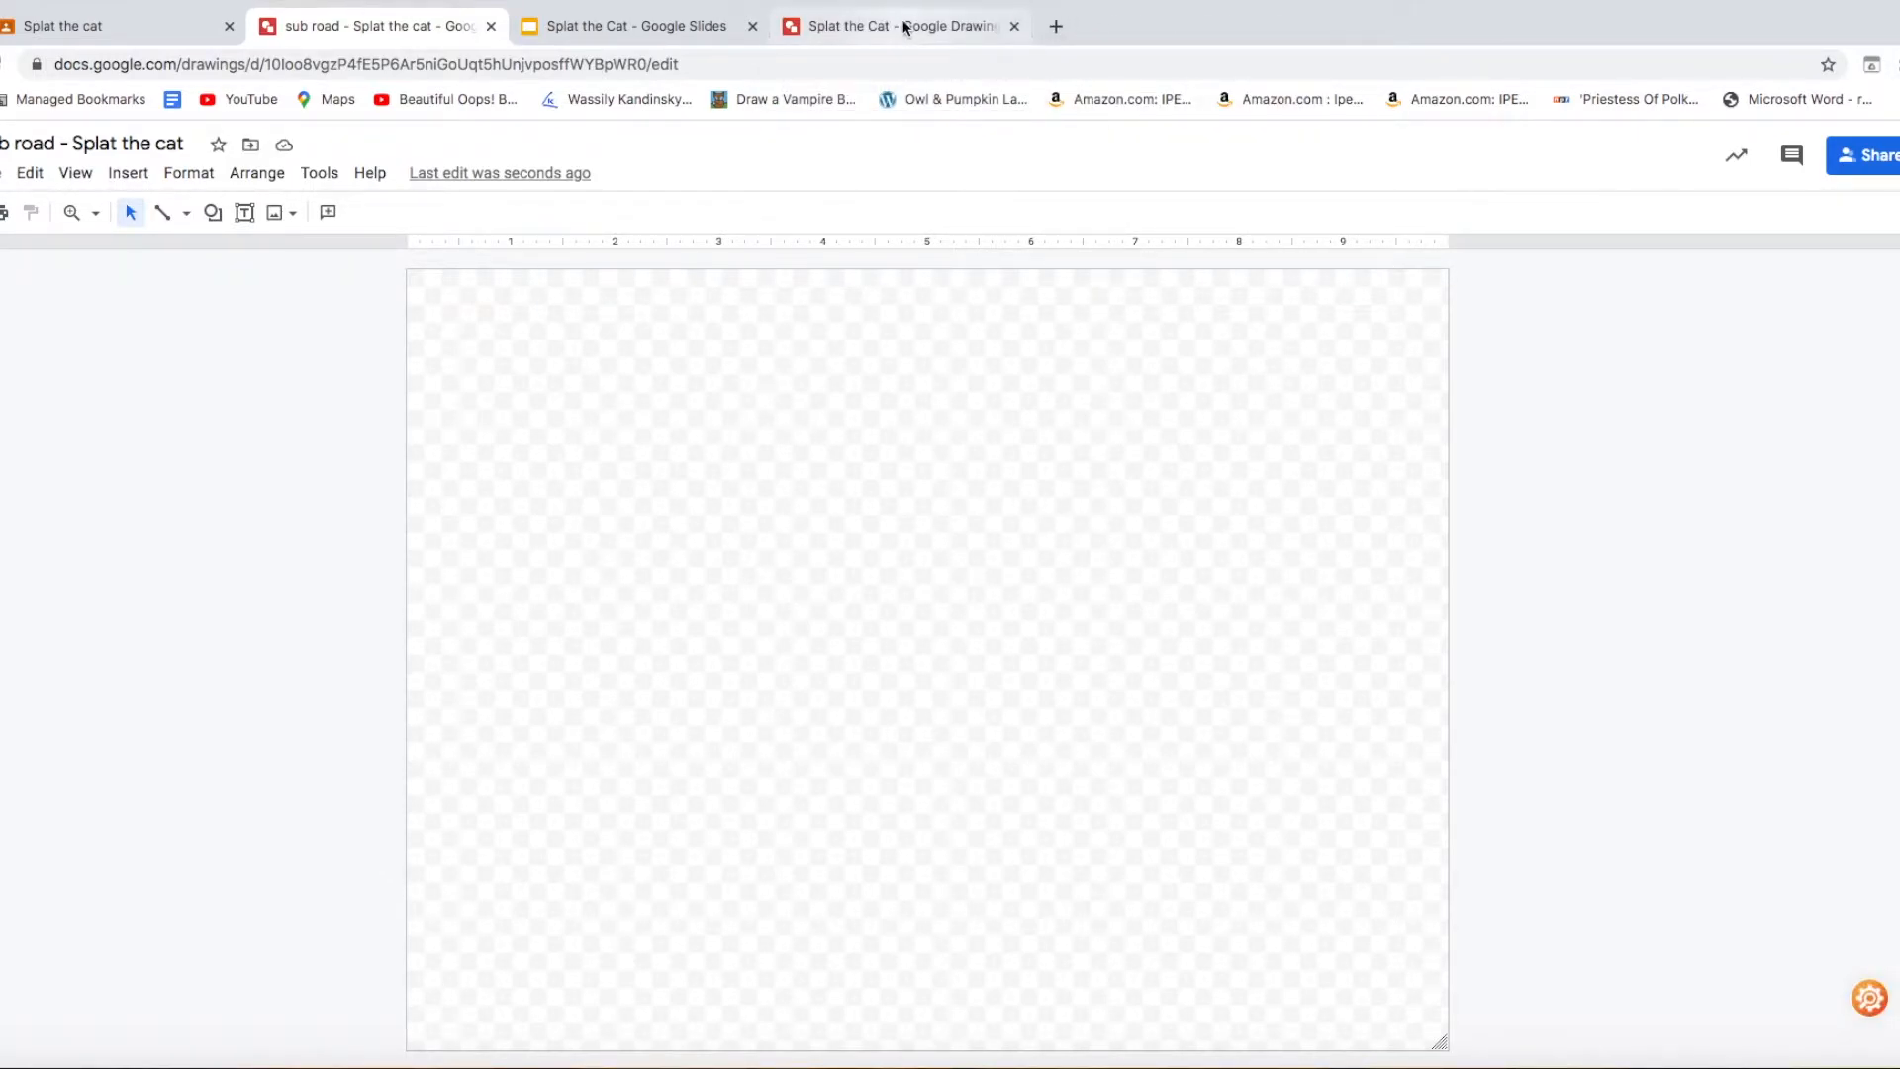
{"action": "left_click", "coordinate": [907, 28]}
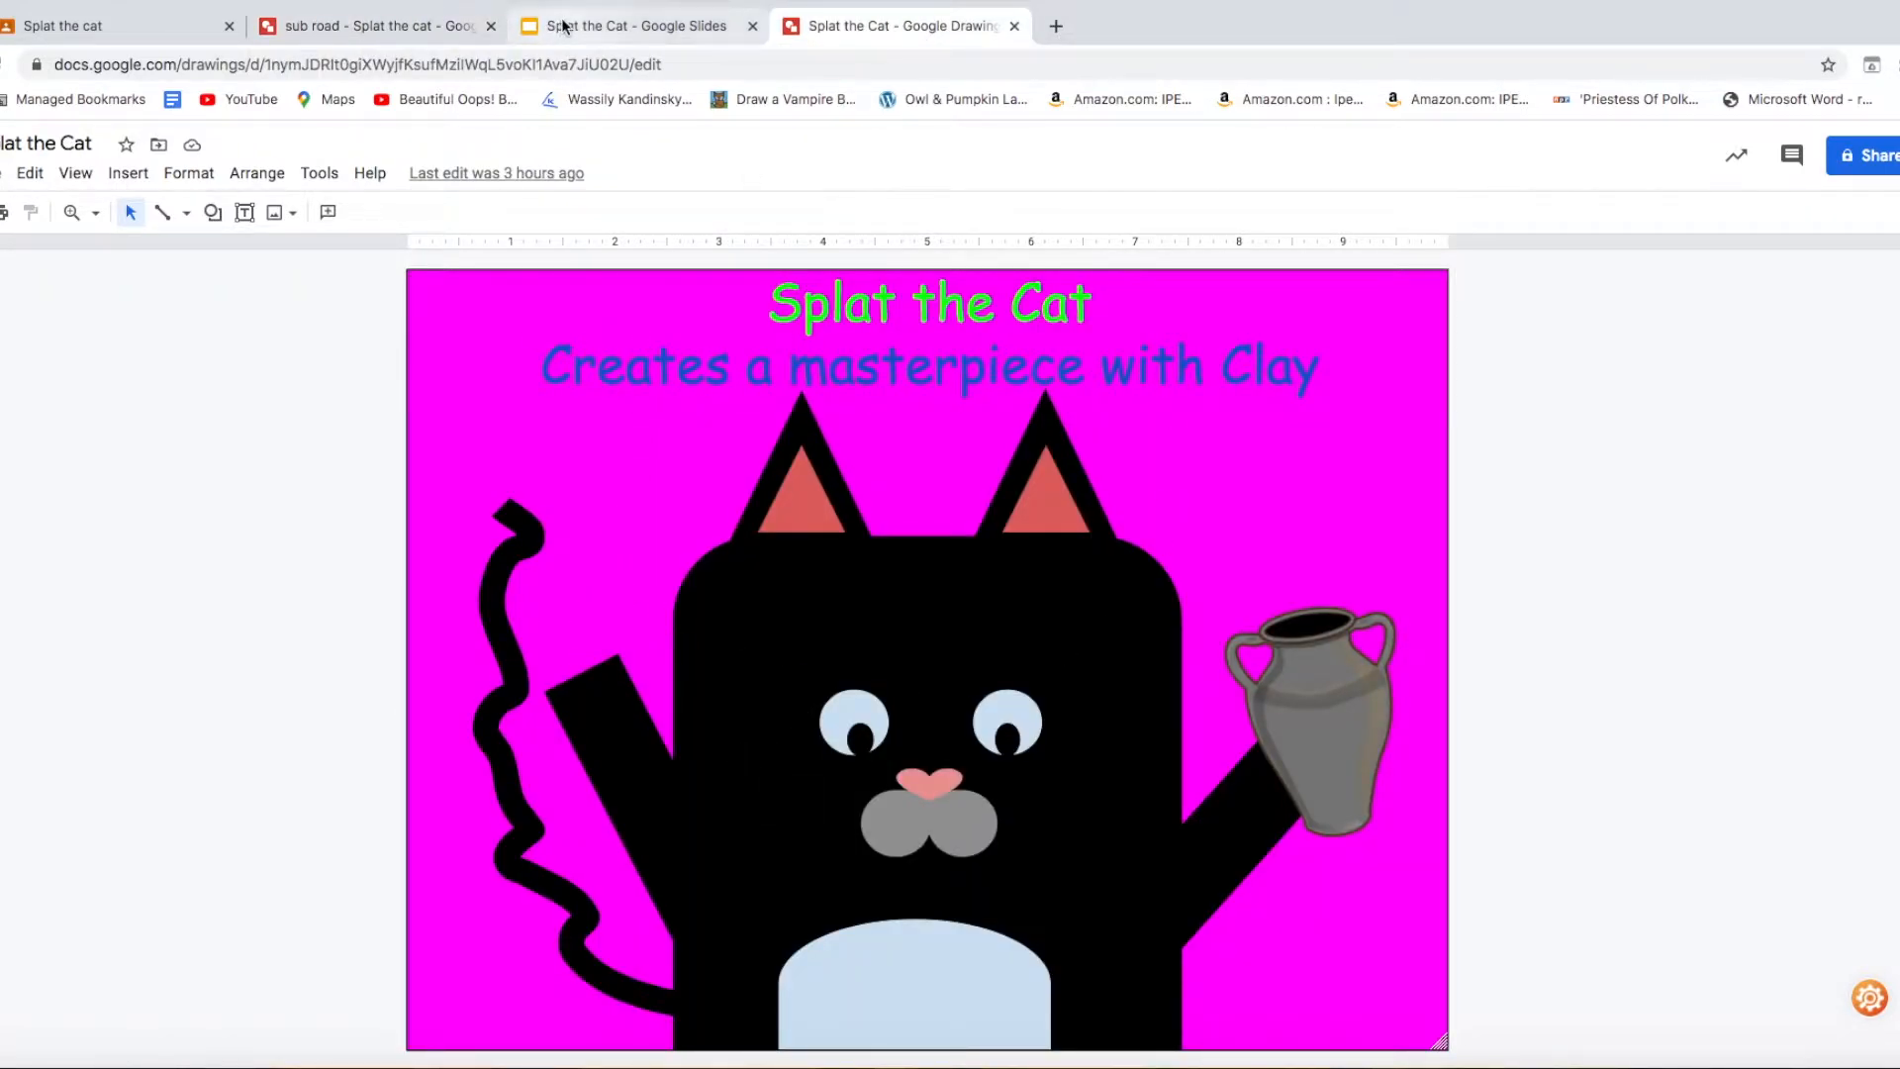
{"action": "left_click", "coordinate": [384, 28]}
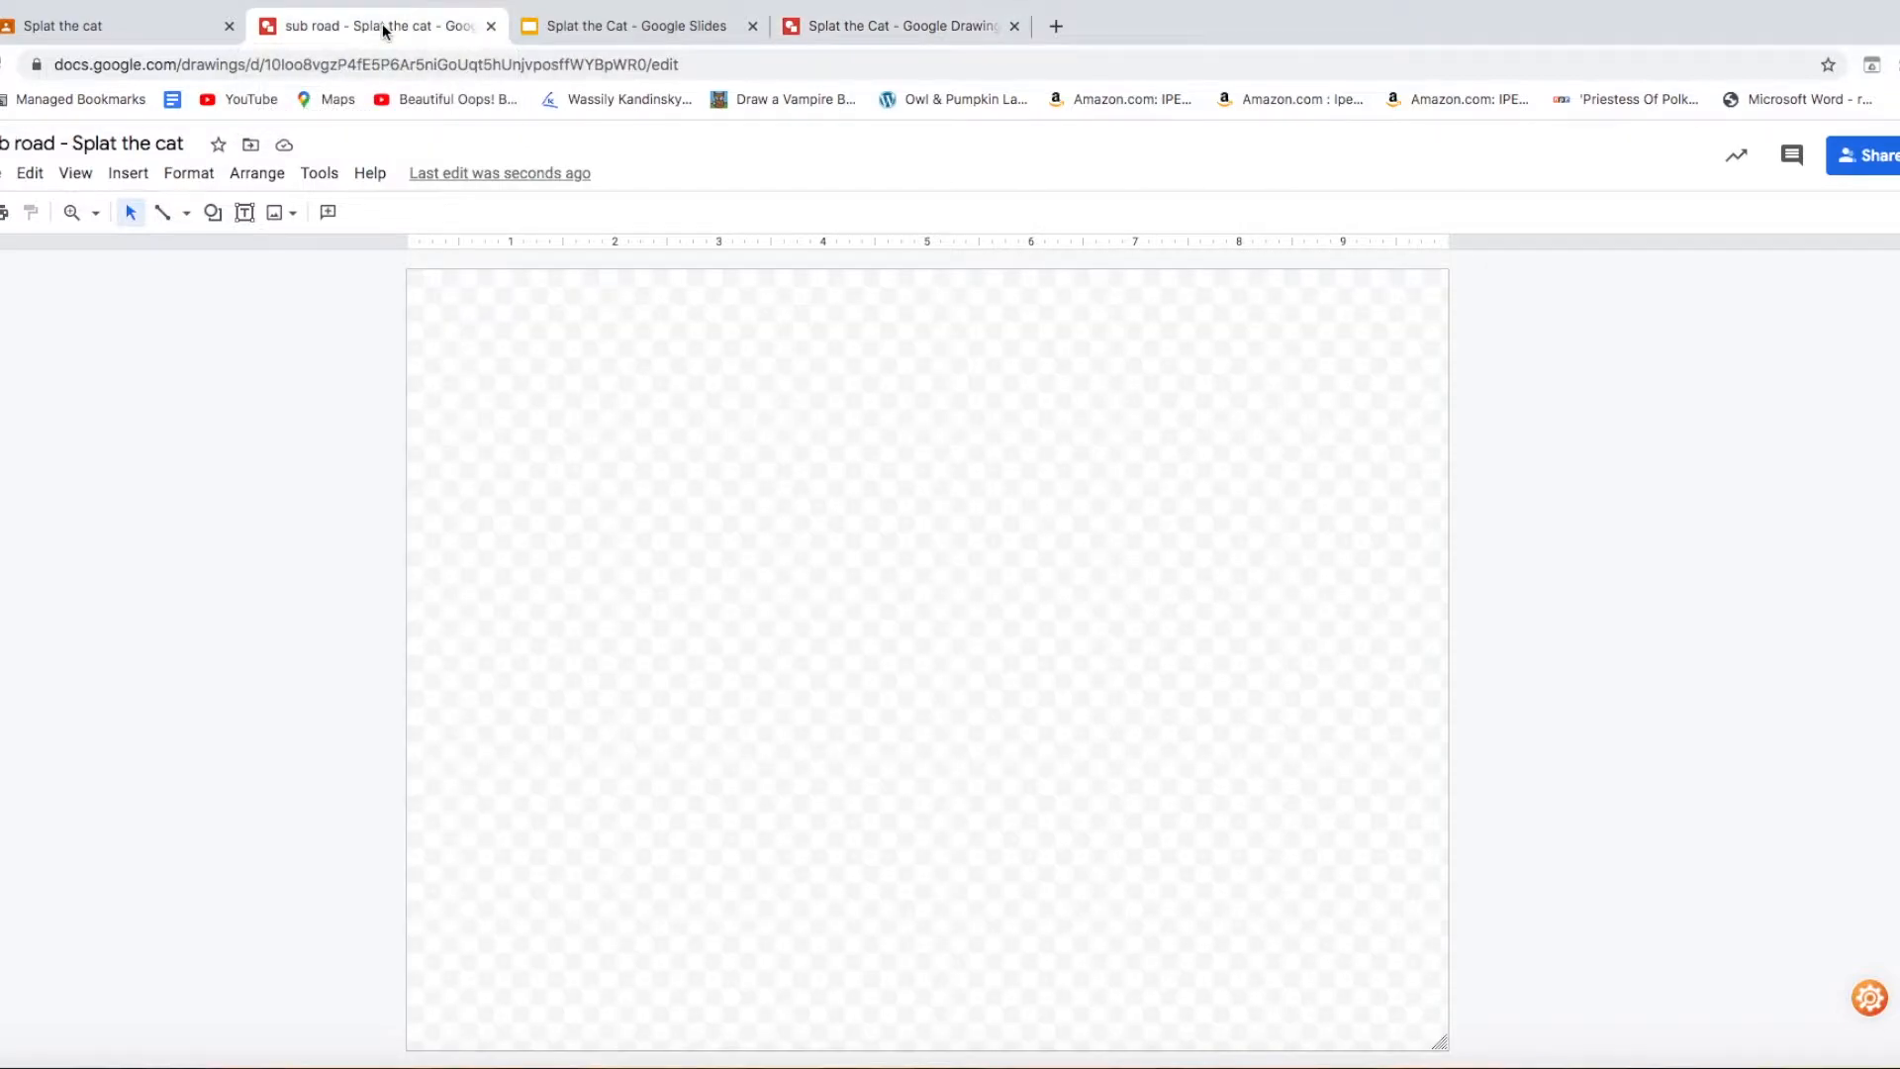
- Draw a rectangle that covers the whole canvas as the background
{"action": "left_click", "coordinate": [213, 213]}
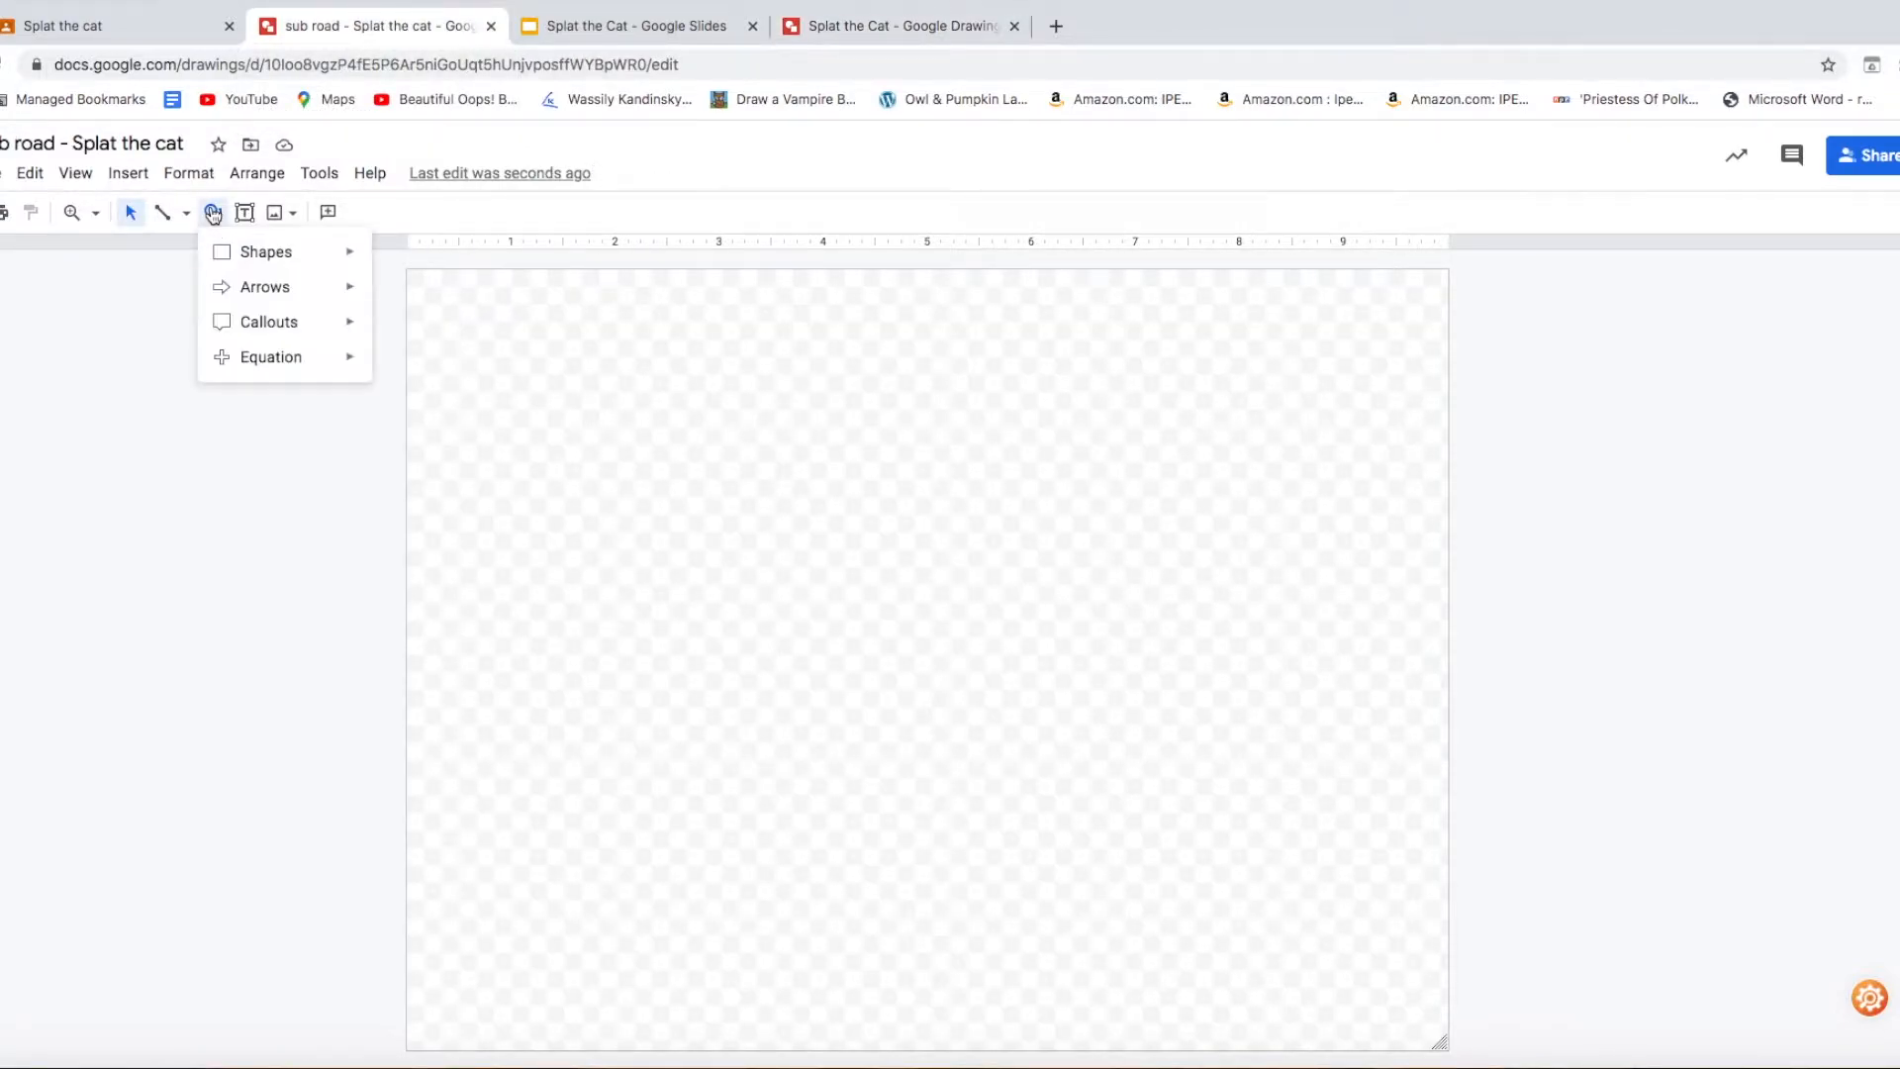
{"action": "left_click", "coordinate": [321, 389]}
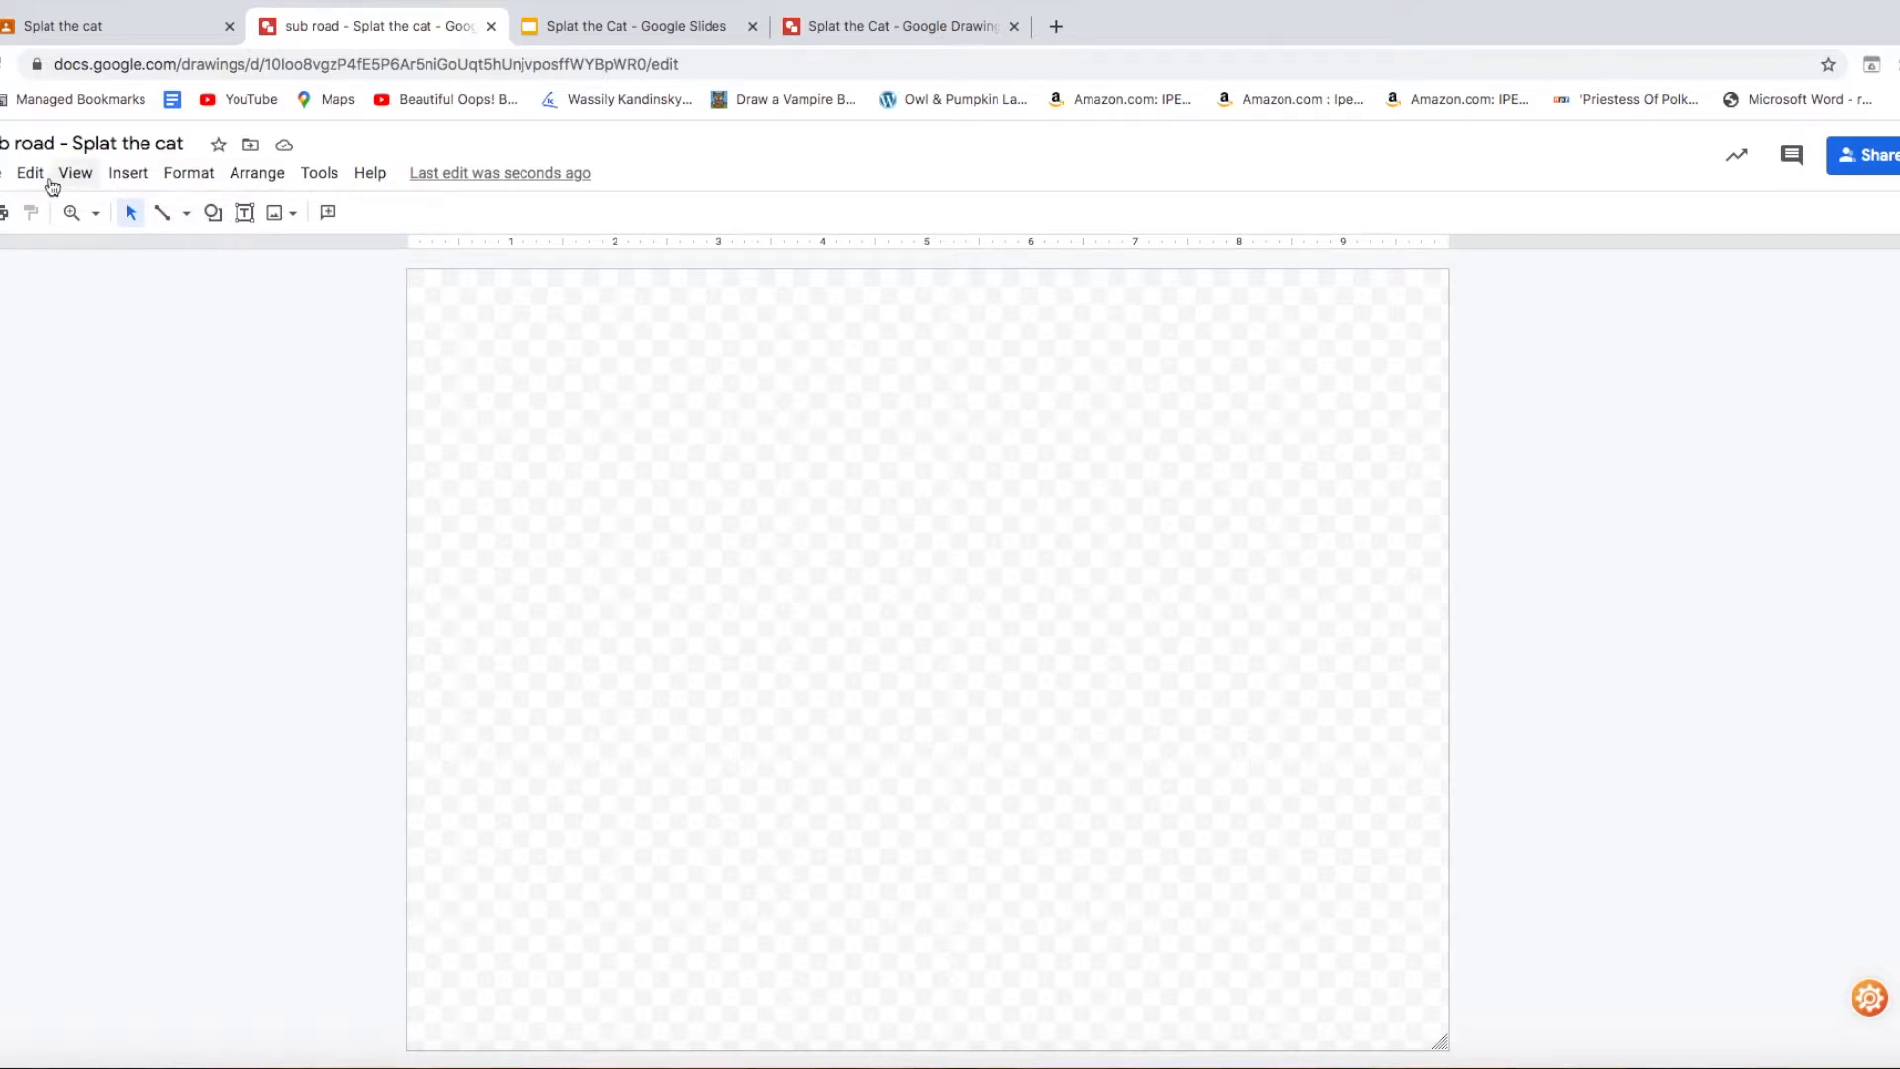
{"action": "left_click", "coordinate": [126, 178]}
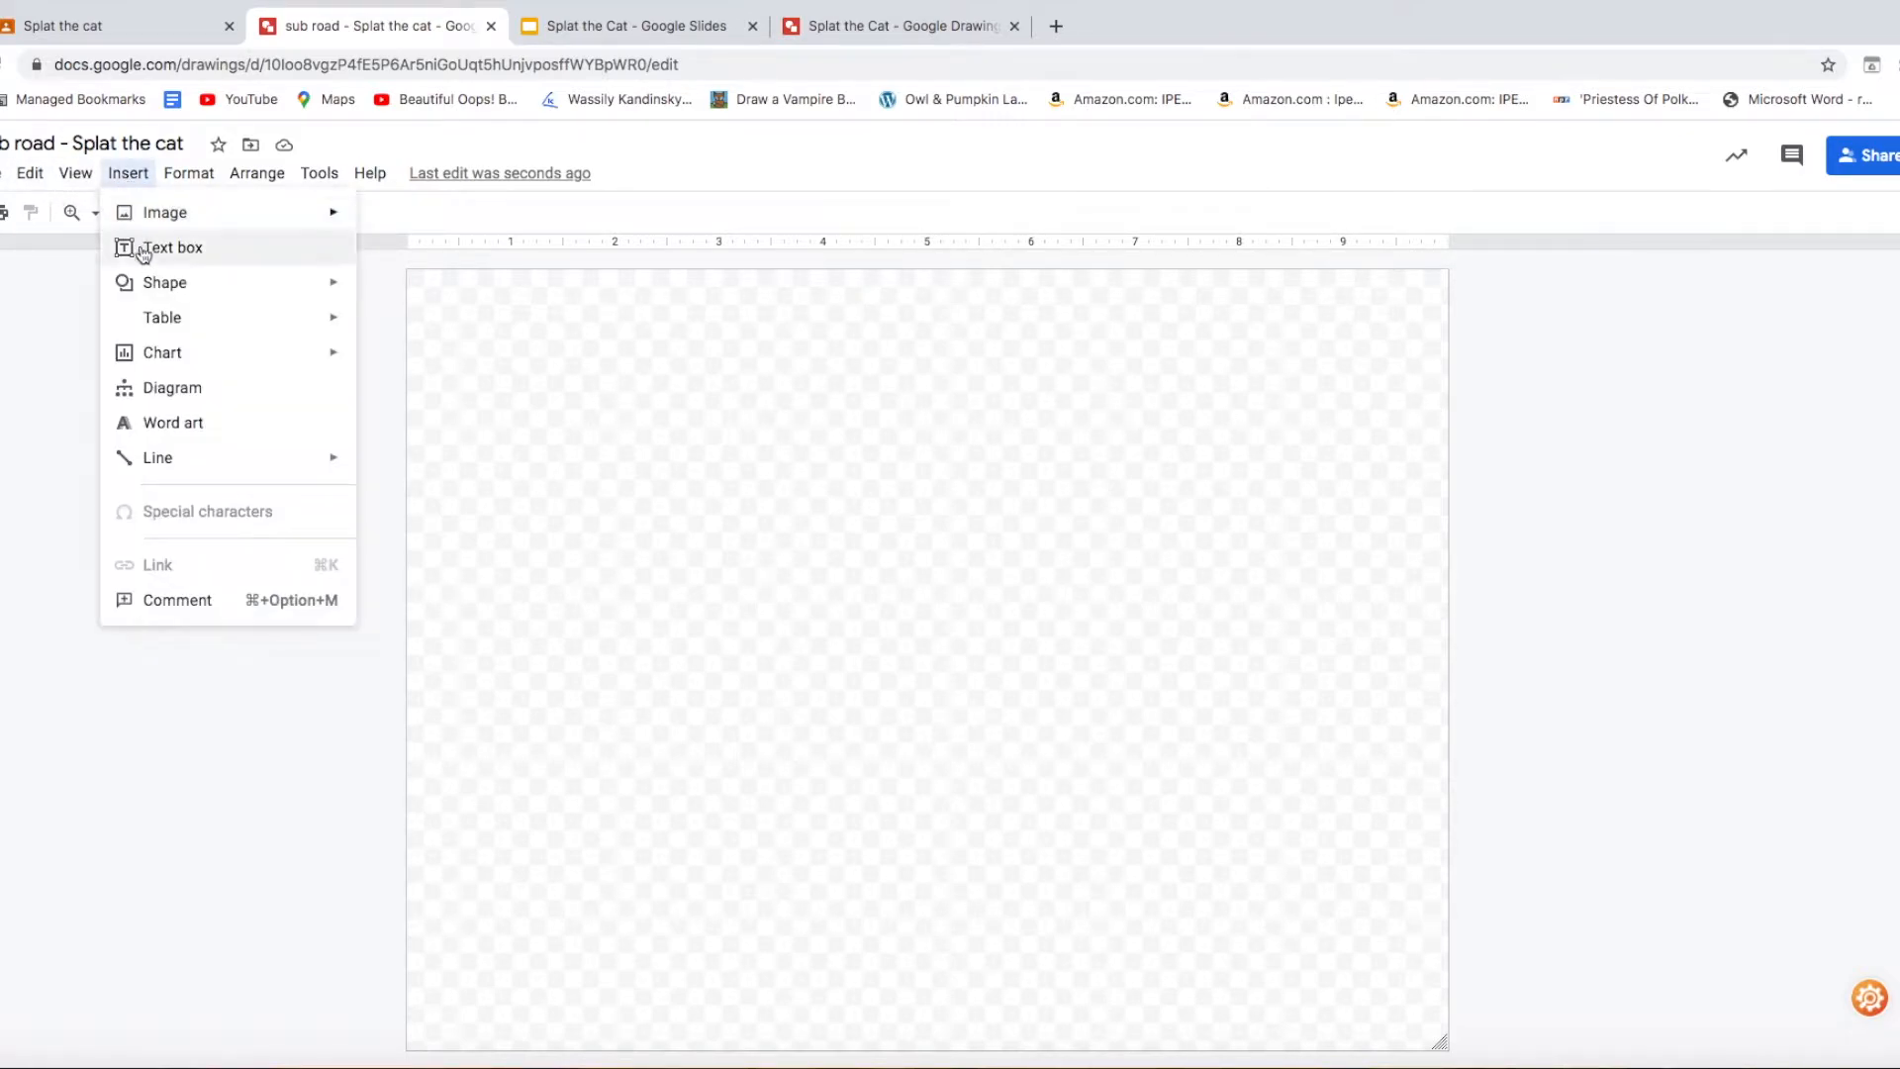
{"action": "mouse_move", "coordinate": [161, 282]}
{"action": "mouse_move", "coordinate": [407, 296]}
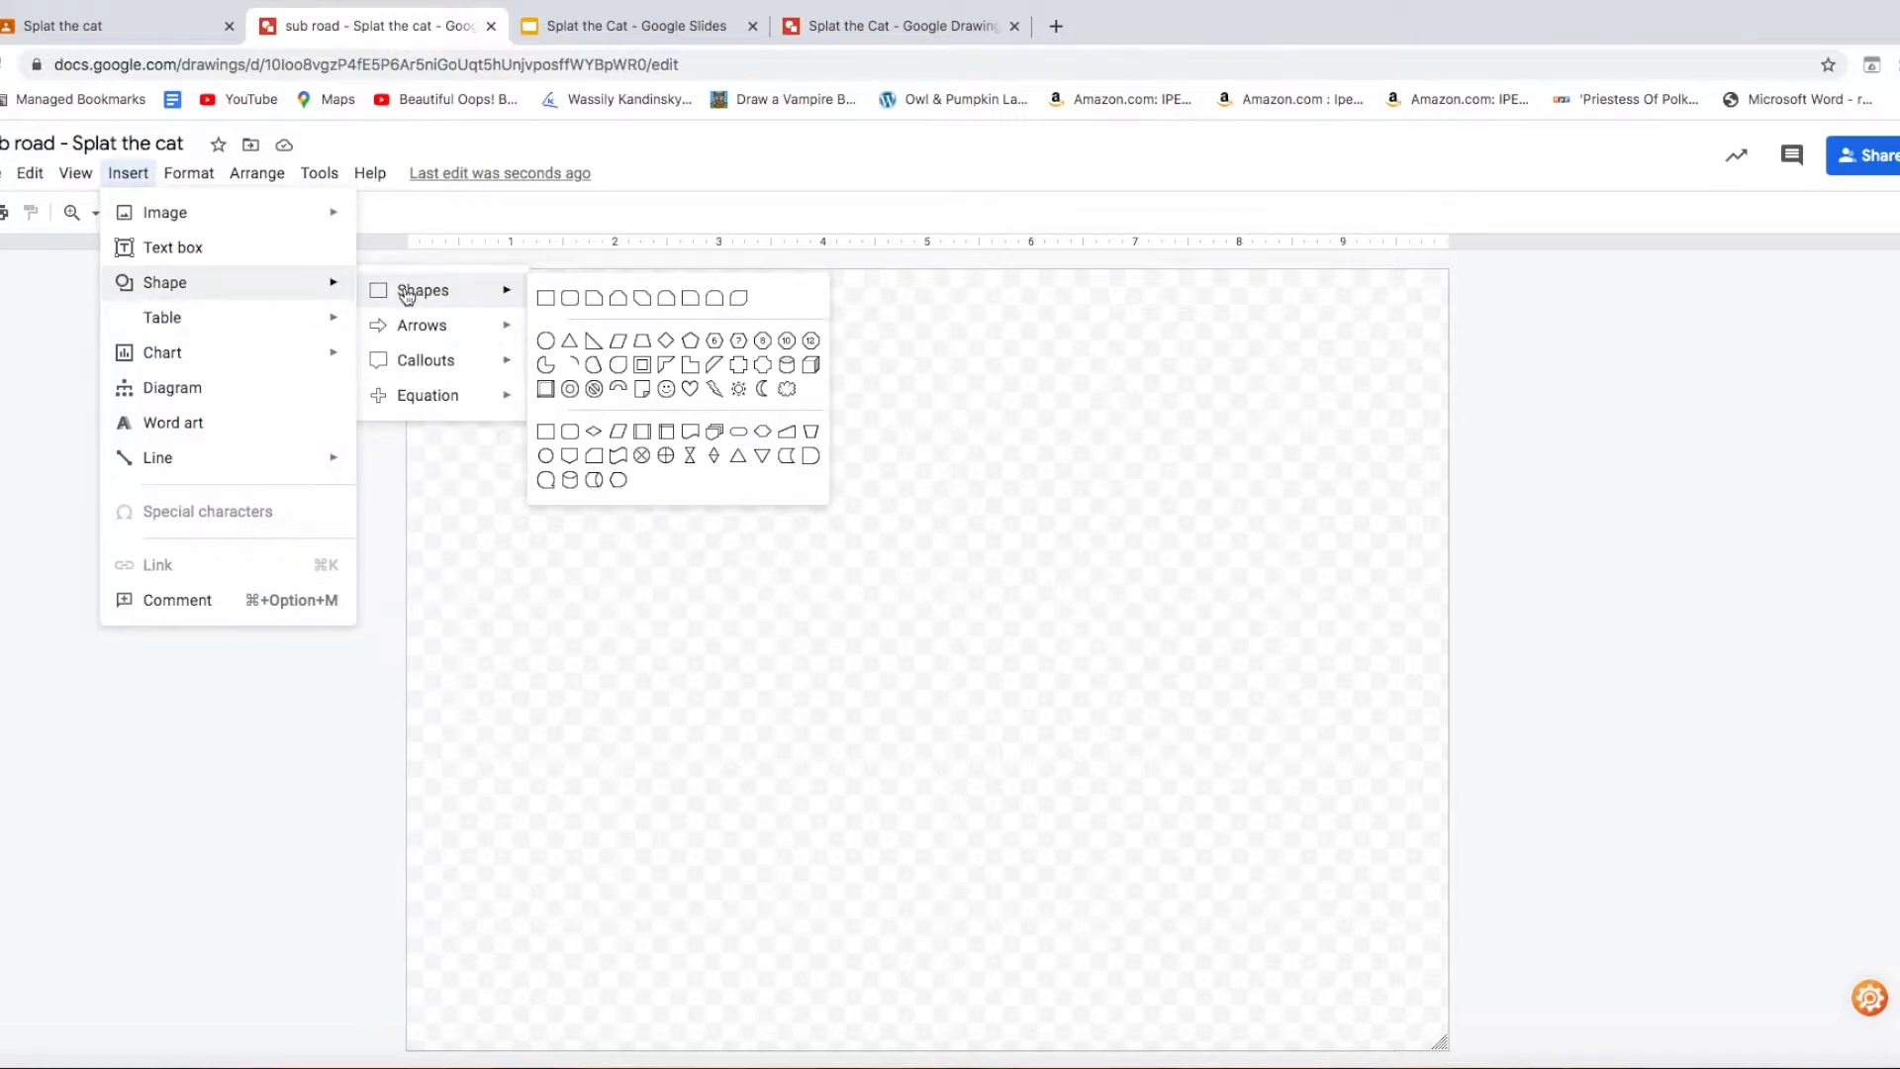
{"action": "left_click", "coordinate": [546, 298]}
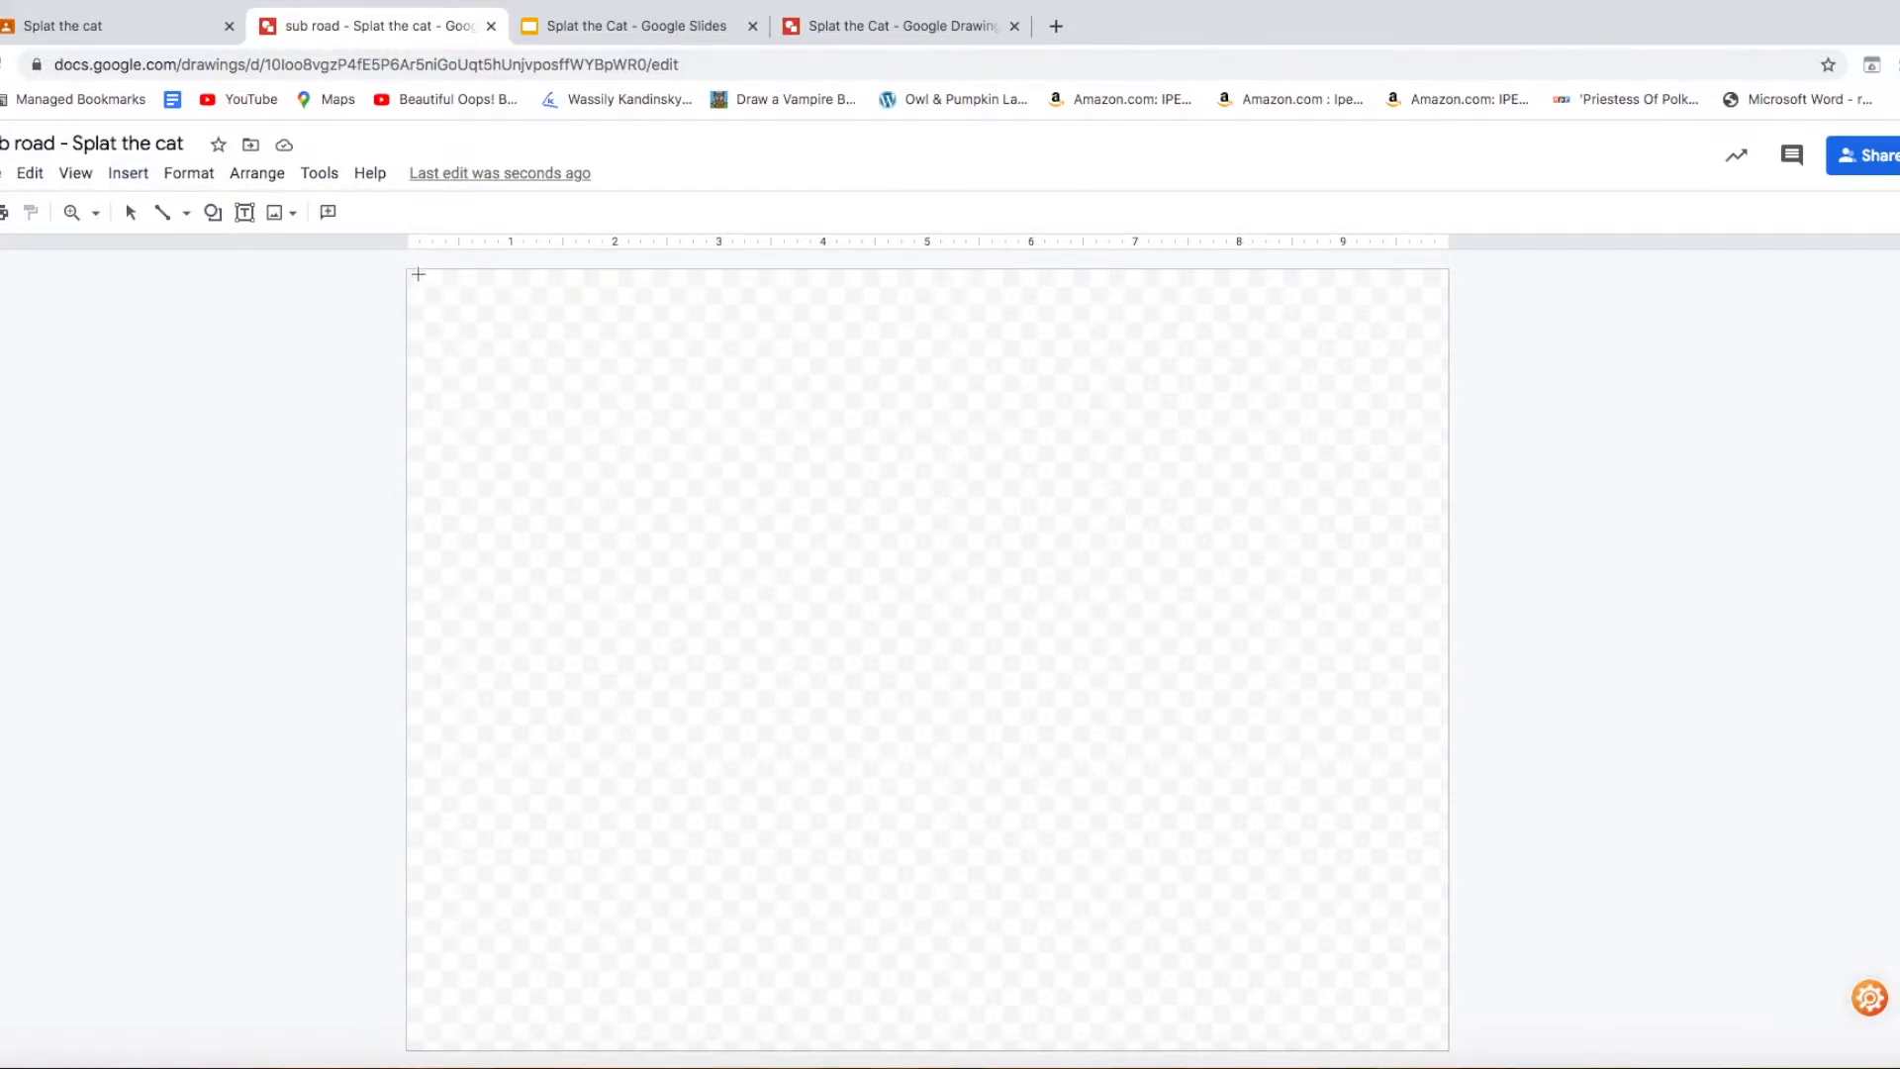
{"action": "left_click_drag", "start_coordinate": [407, 271], "coordinate": [1442, 1049]}
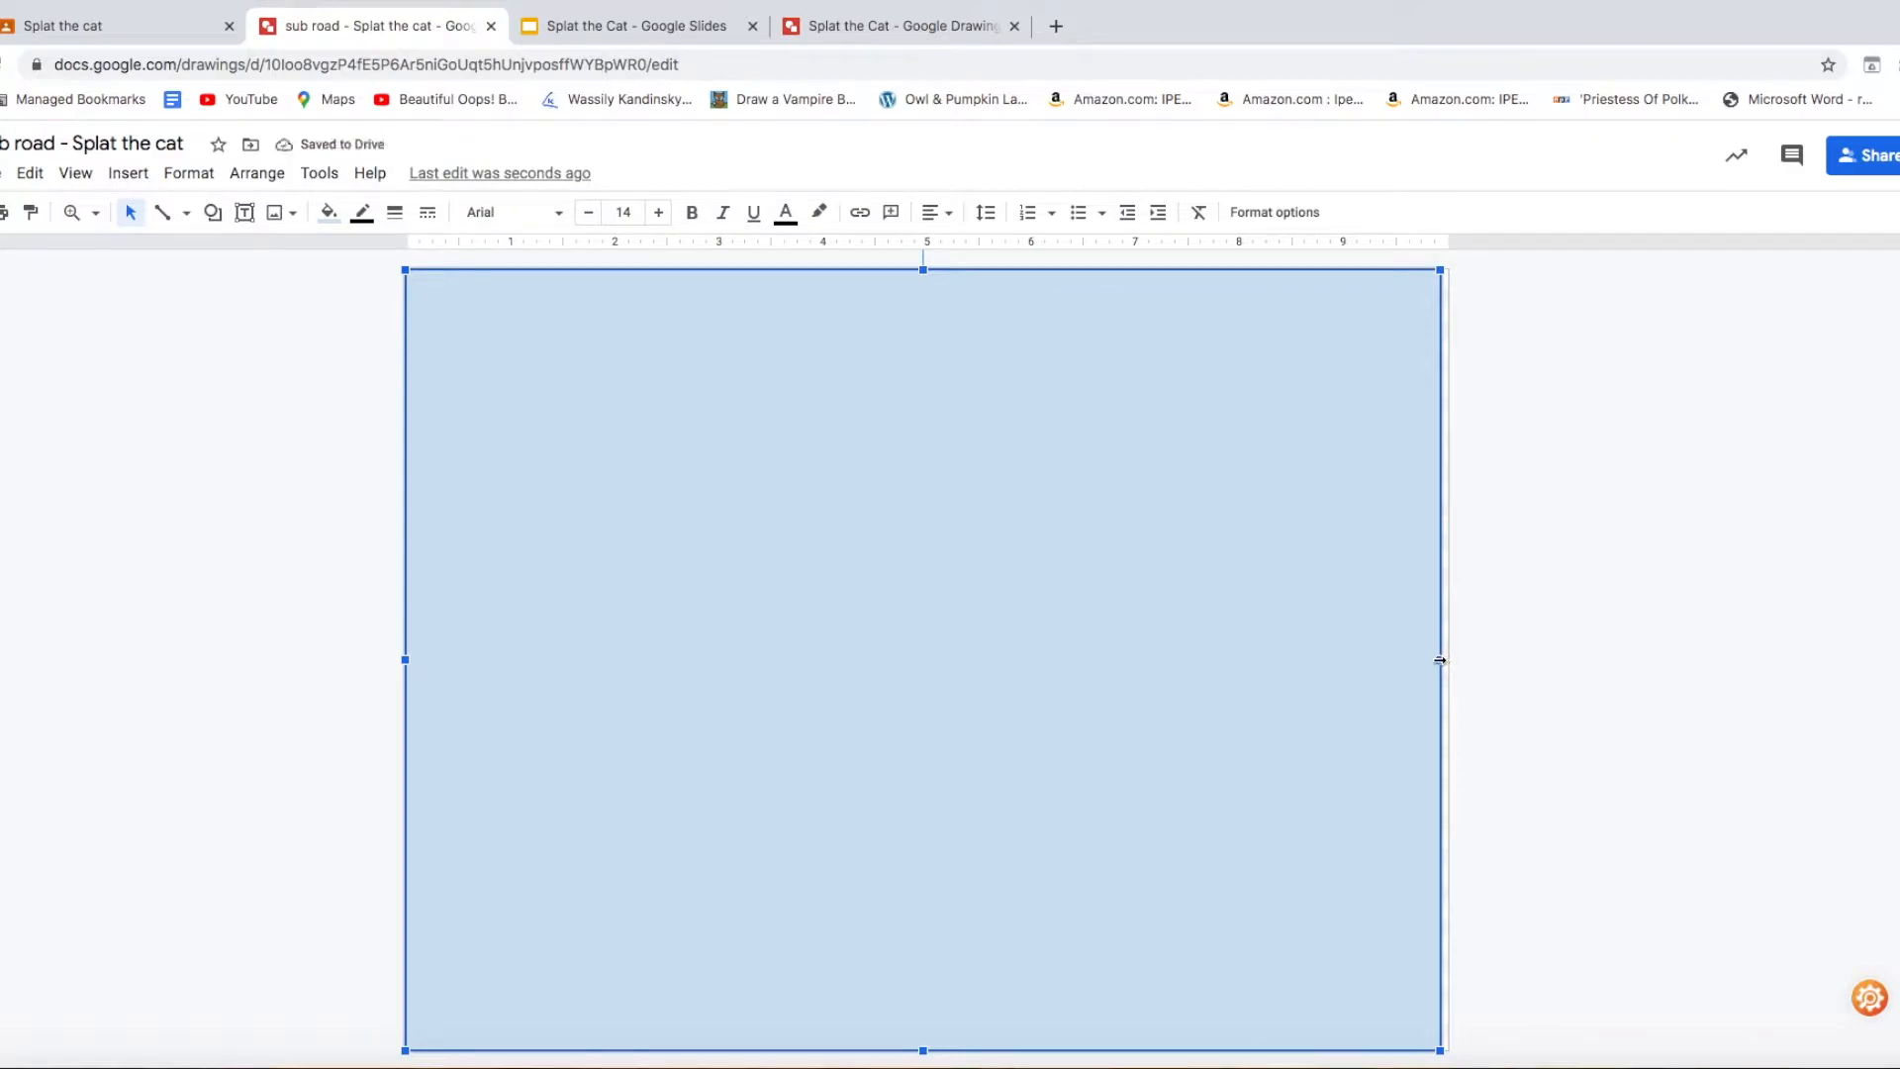
{"action": "left_click_drag", "start_coordinate": [1439, 659], "coordinate": [1445, 663]}
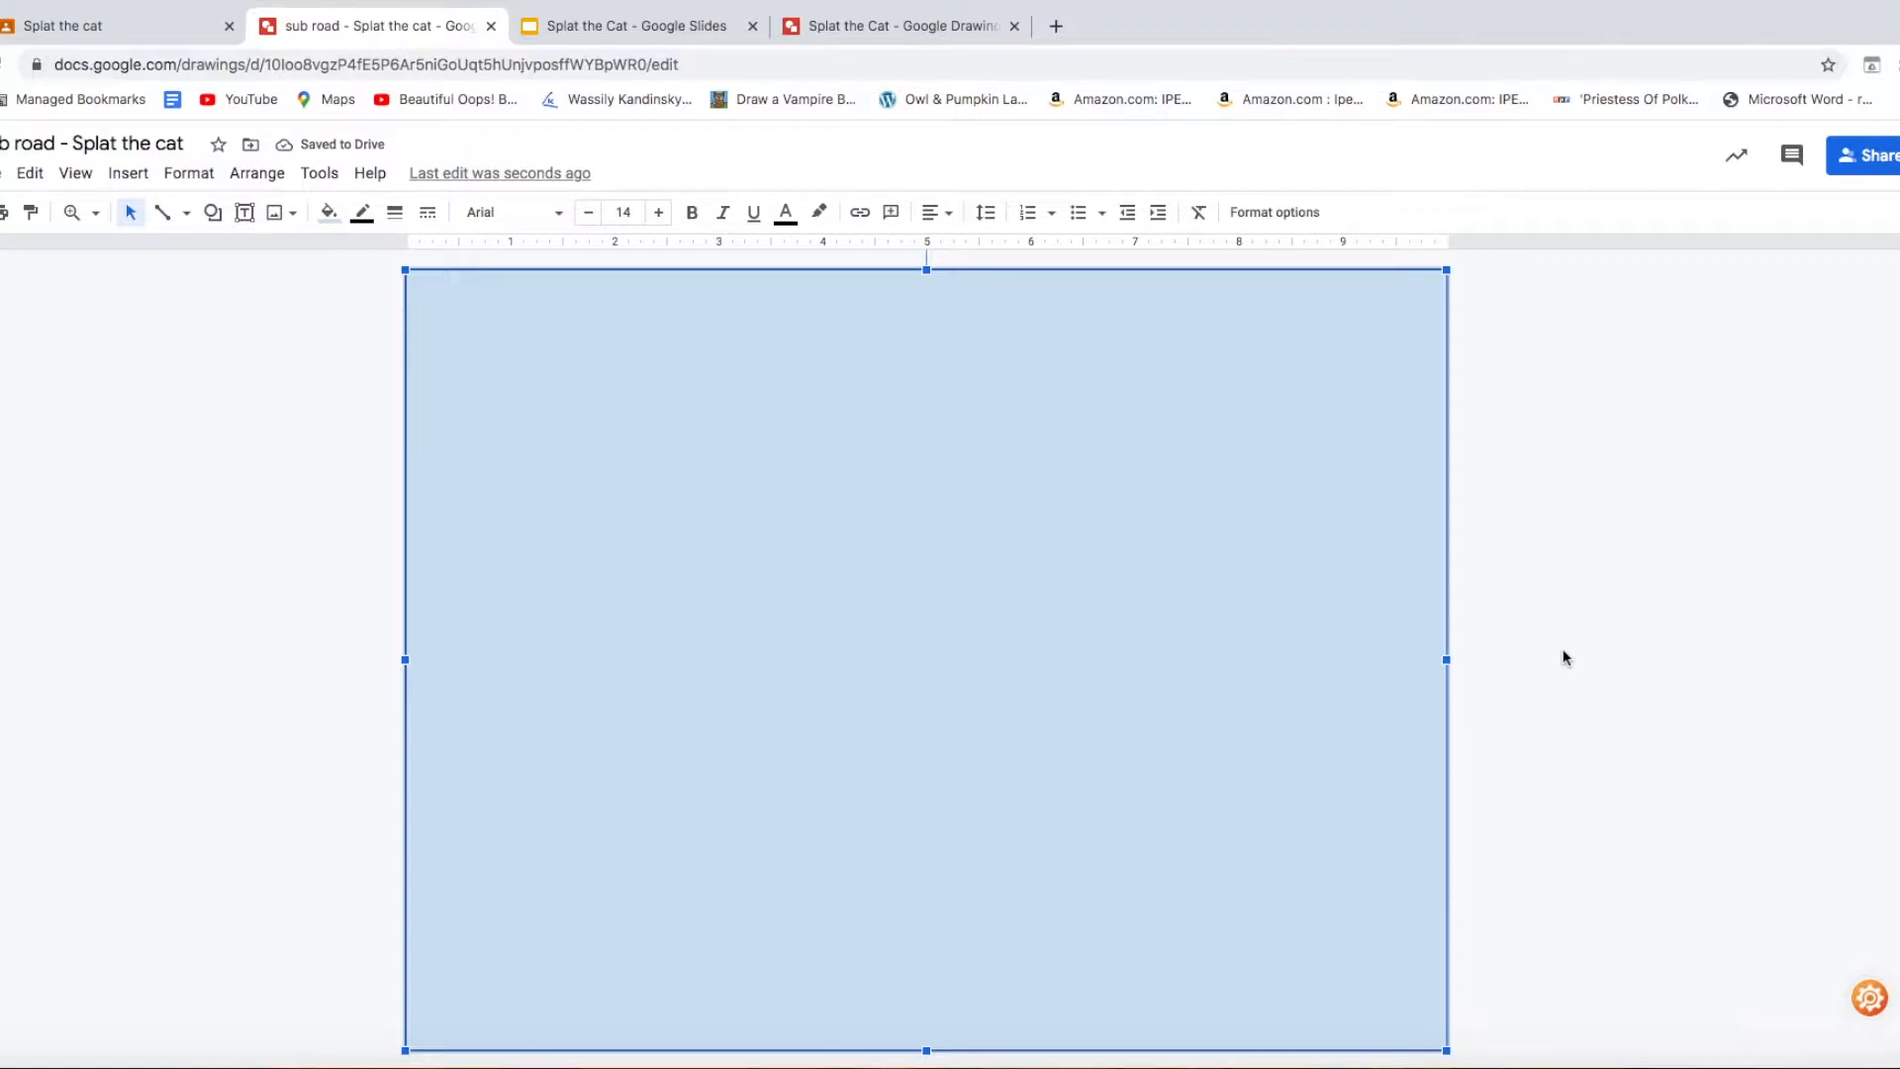
- Fill the background rectangle with solid magenta
{"action": "left_click", "coordinate": [330, 214]}
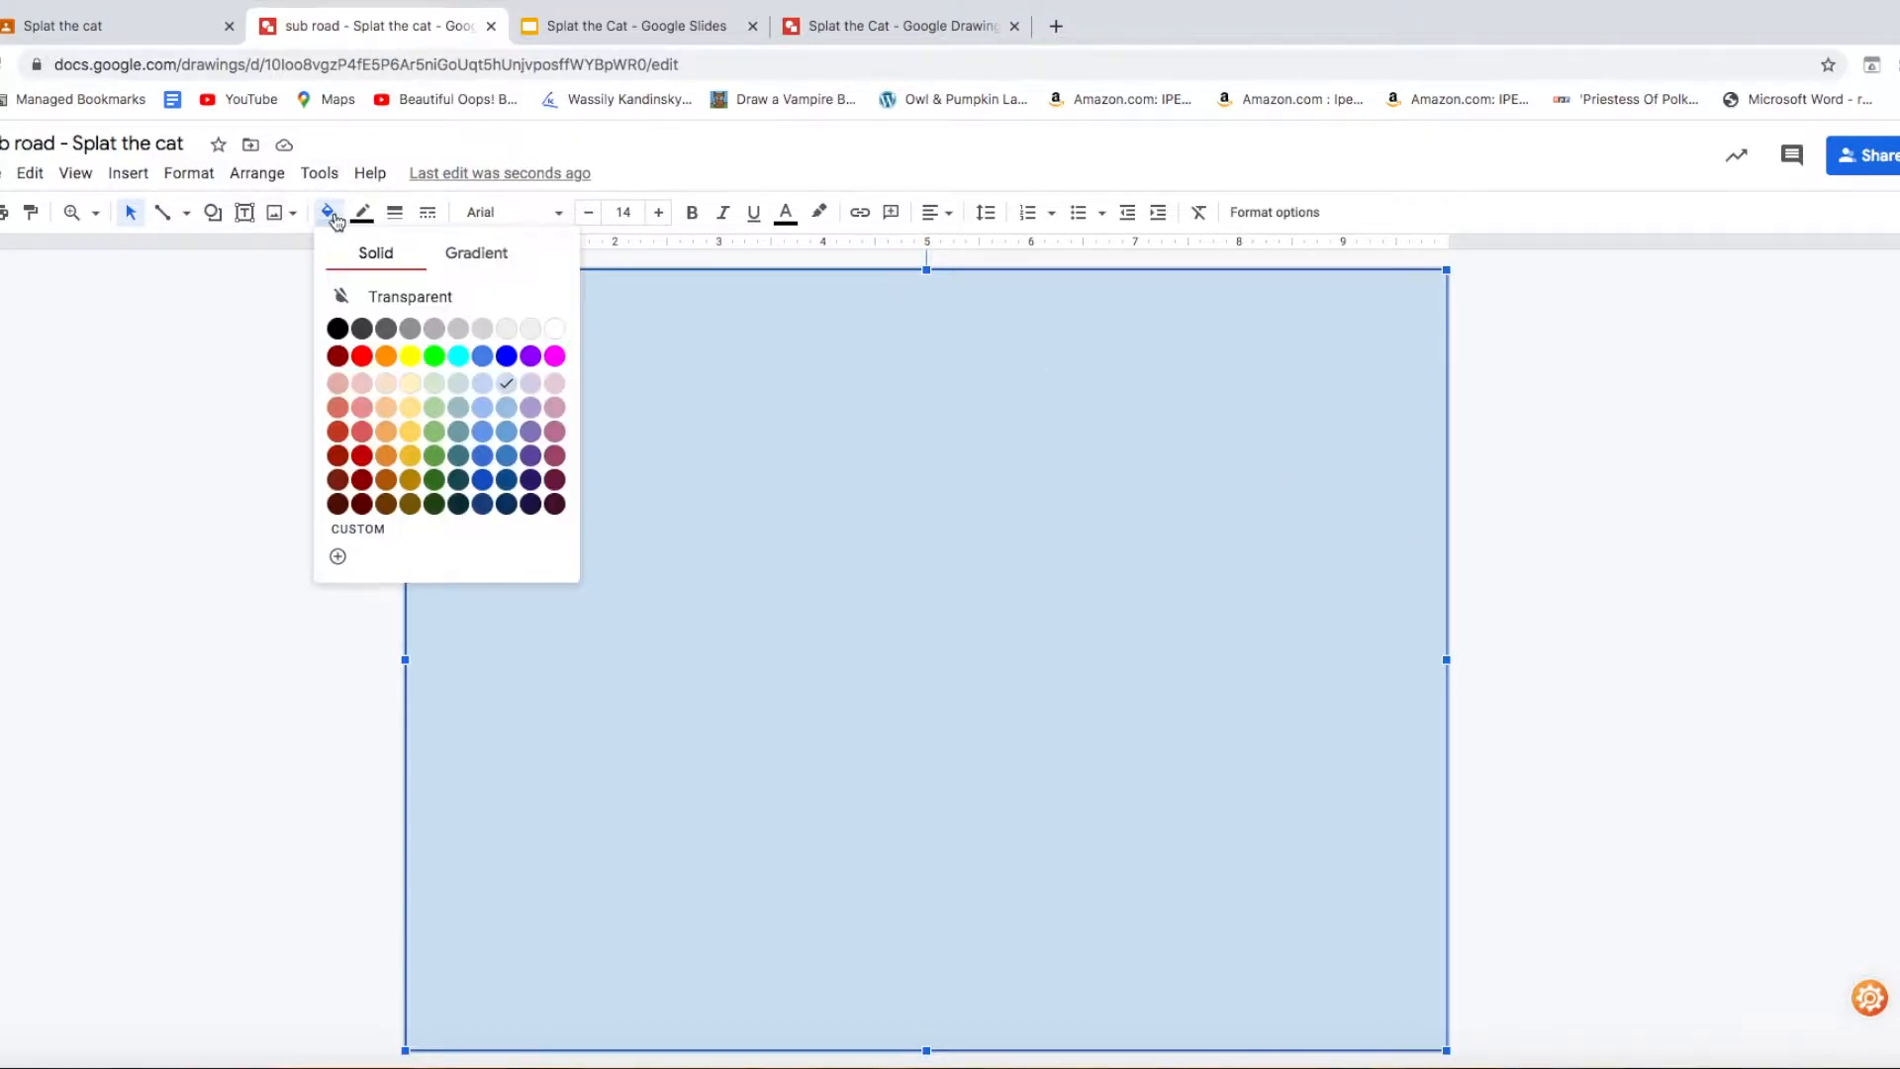
{"action": "left_click", "coordinate": [210, 402]}
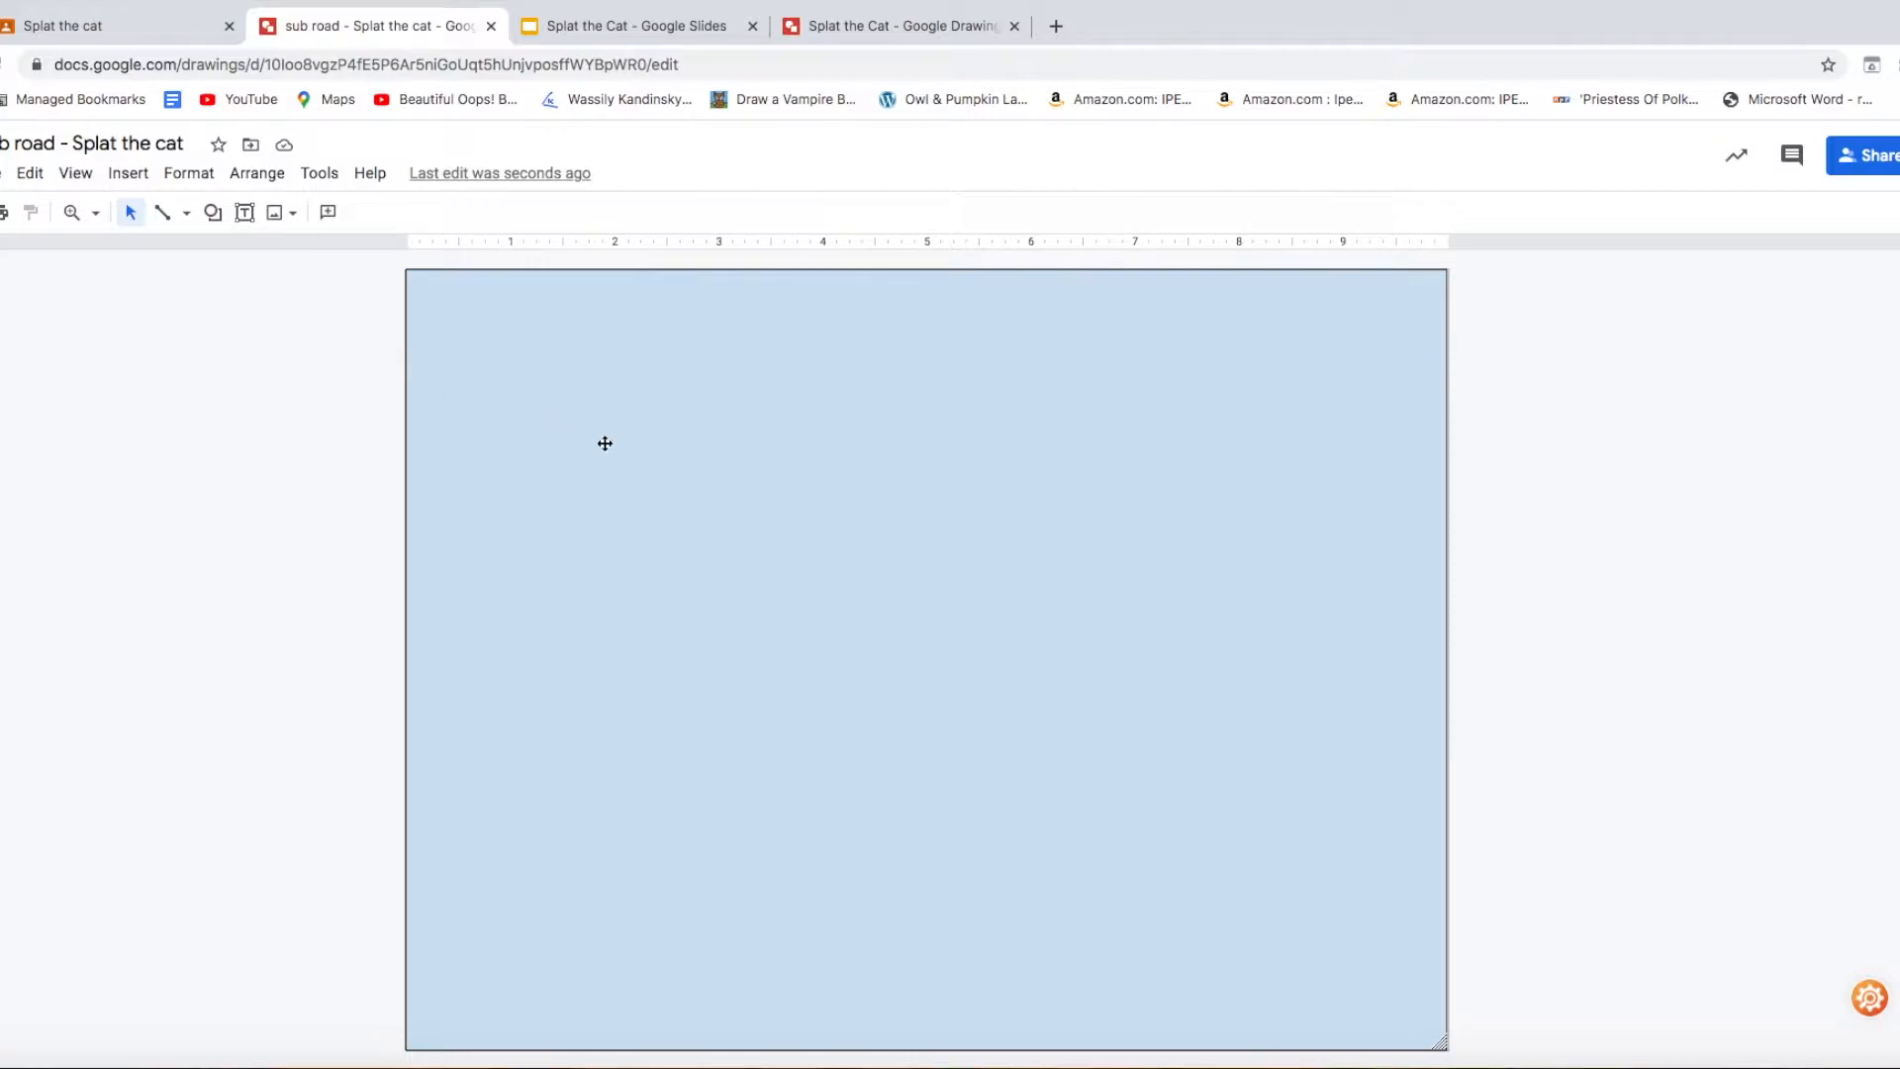
{"action": "left_click", "coordinate": [636, 464]}
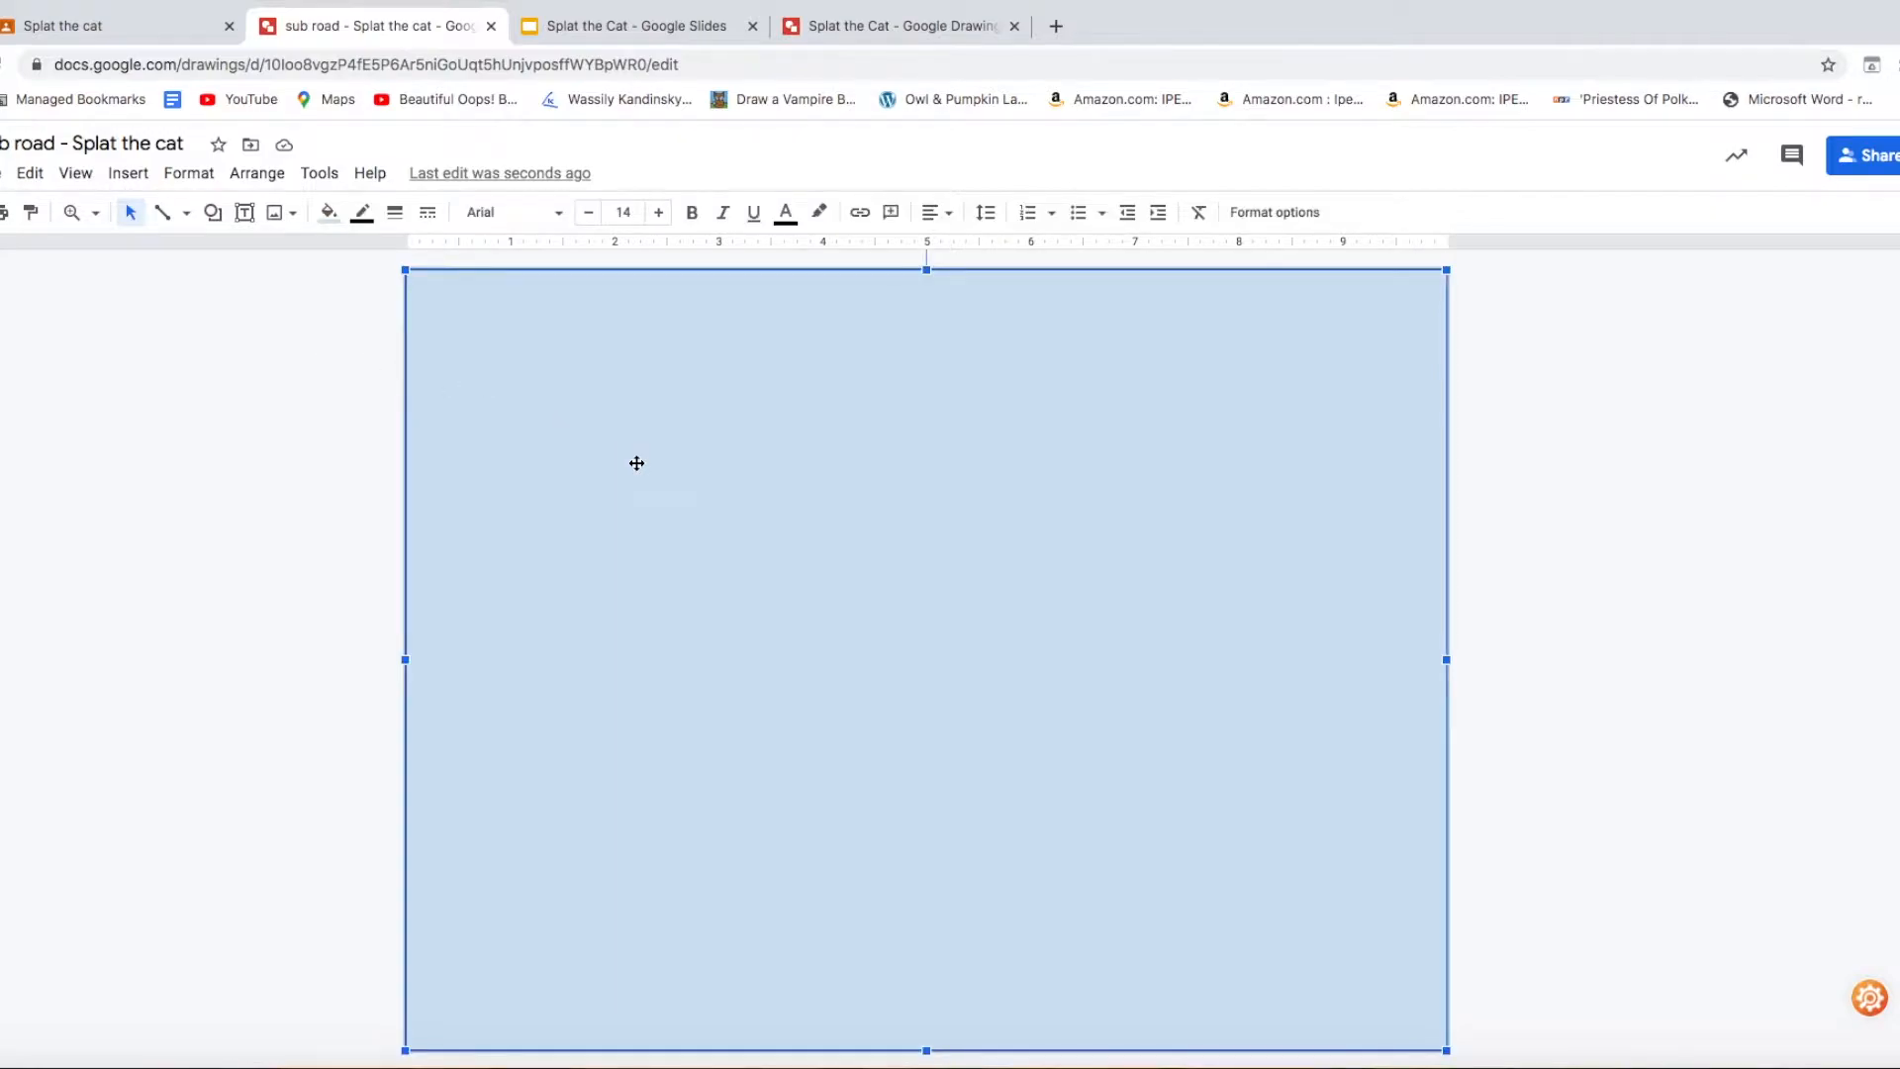
{"action": "left_click", "coordinate": [188, 454]}
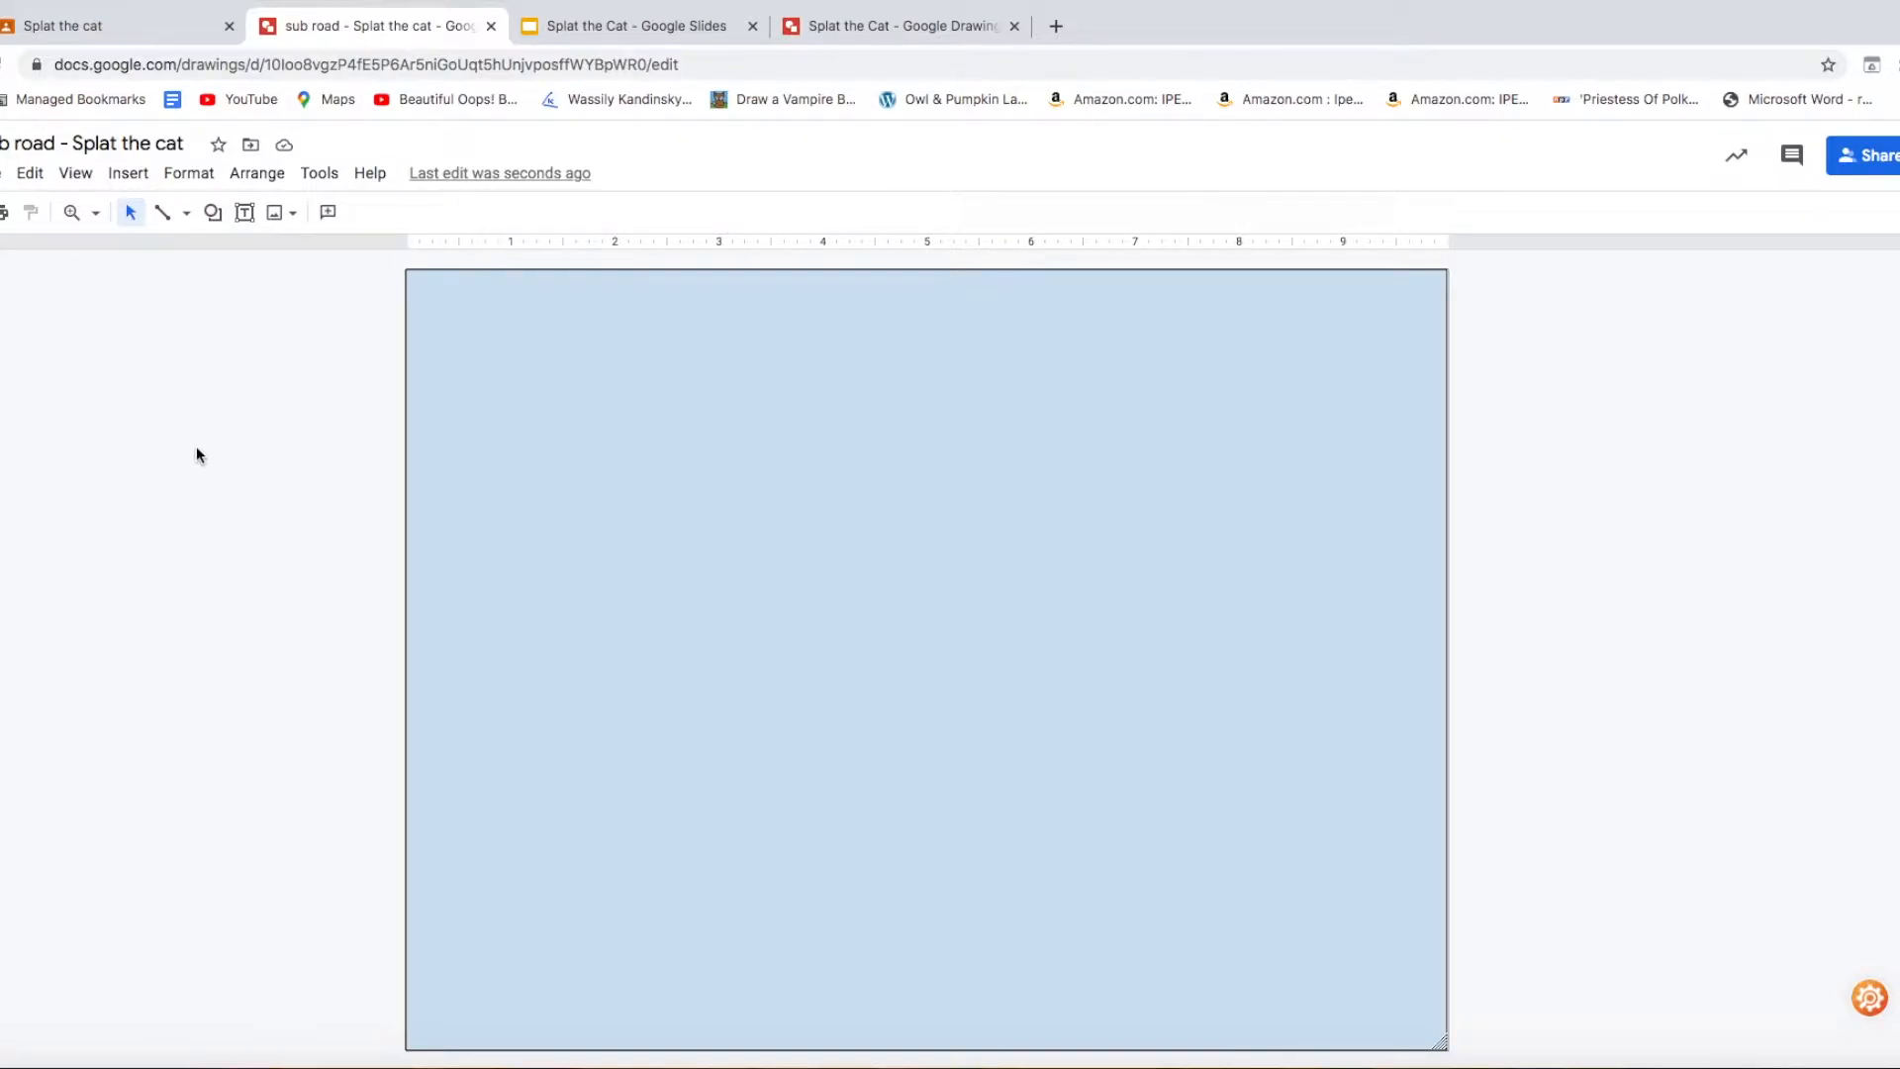
{"action": "left_click", "coordinate": [543, 439]}
{"action": "left_click", "coordinate": [331, 214]}
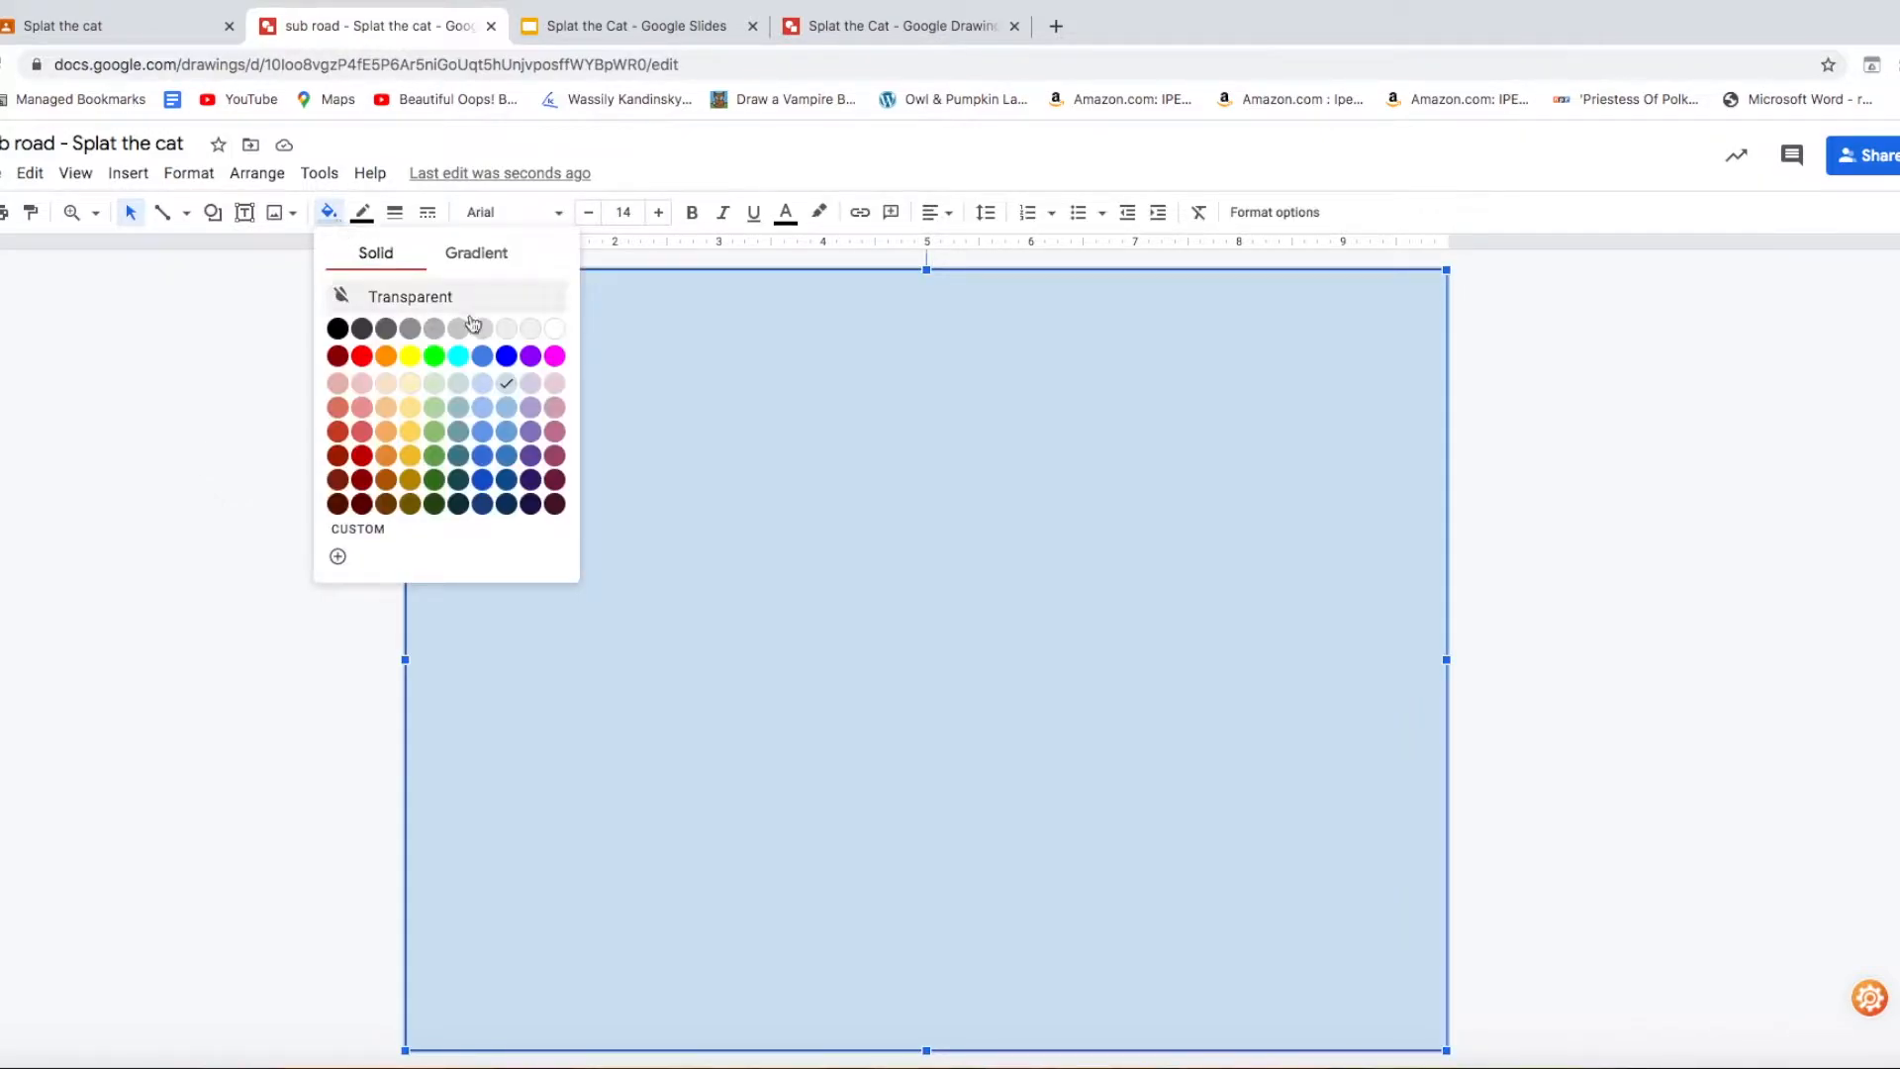
{"action": "left_click", "coordinate": [556, 355]}
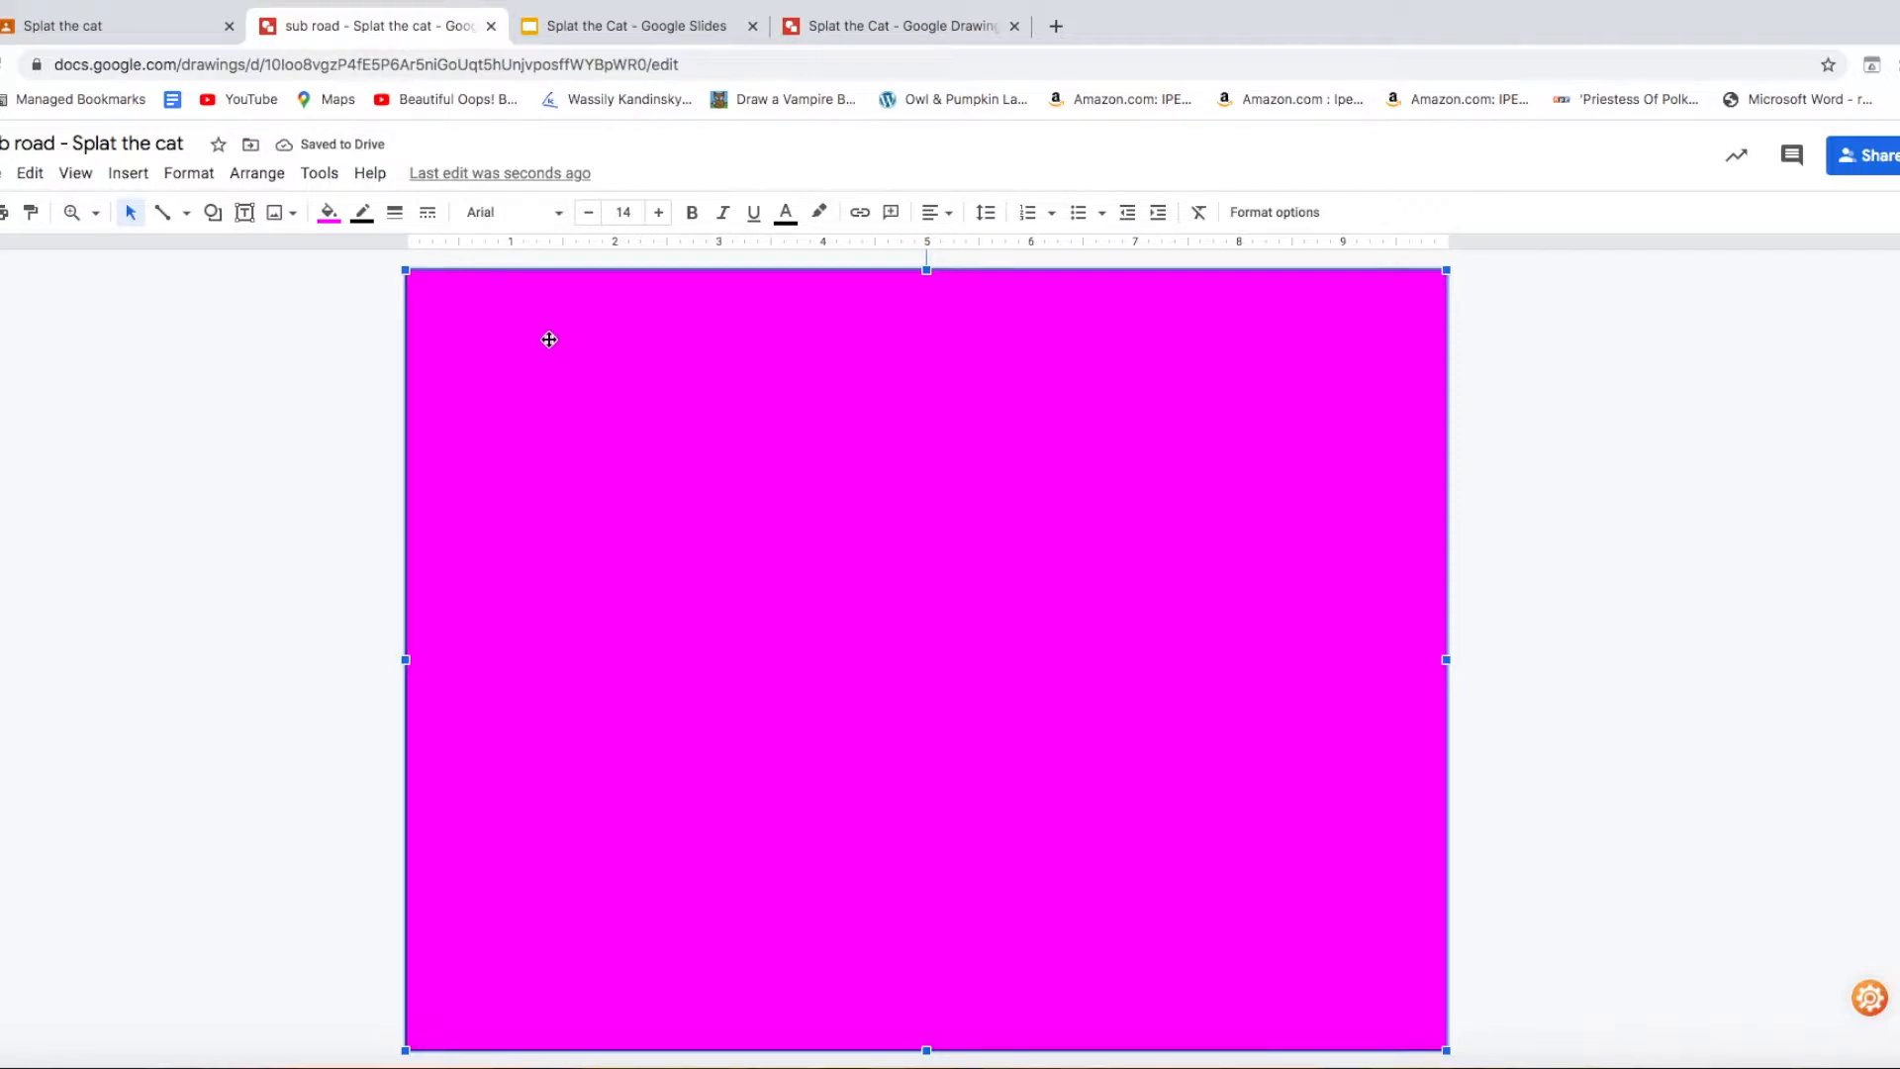
- Check the finished example, and draw a rectangle with rounded top corners about 4.3 inches wide at the canvas's lower edge for the cat's body
{"action": "left_click", "coordinate": [214, 214]}
{"action": "mouse_move", "coordinate": [224, 251]}
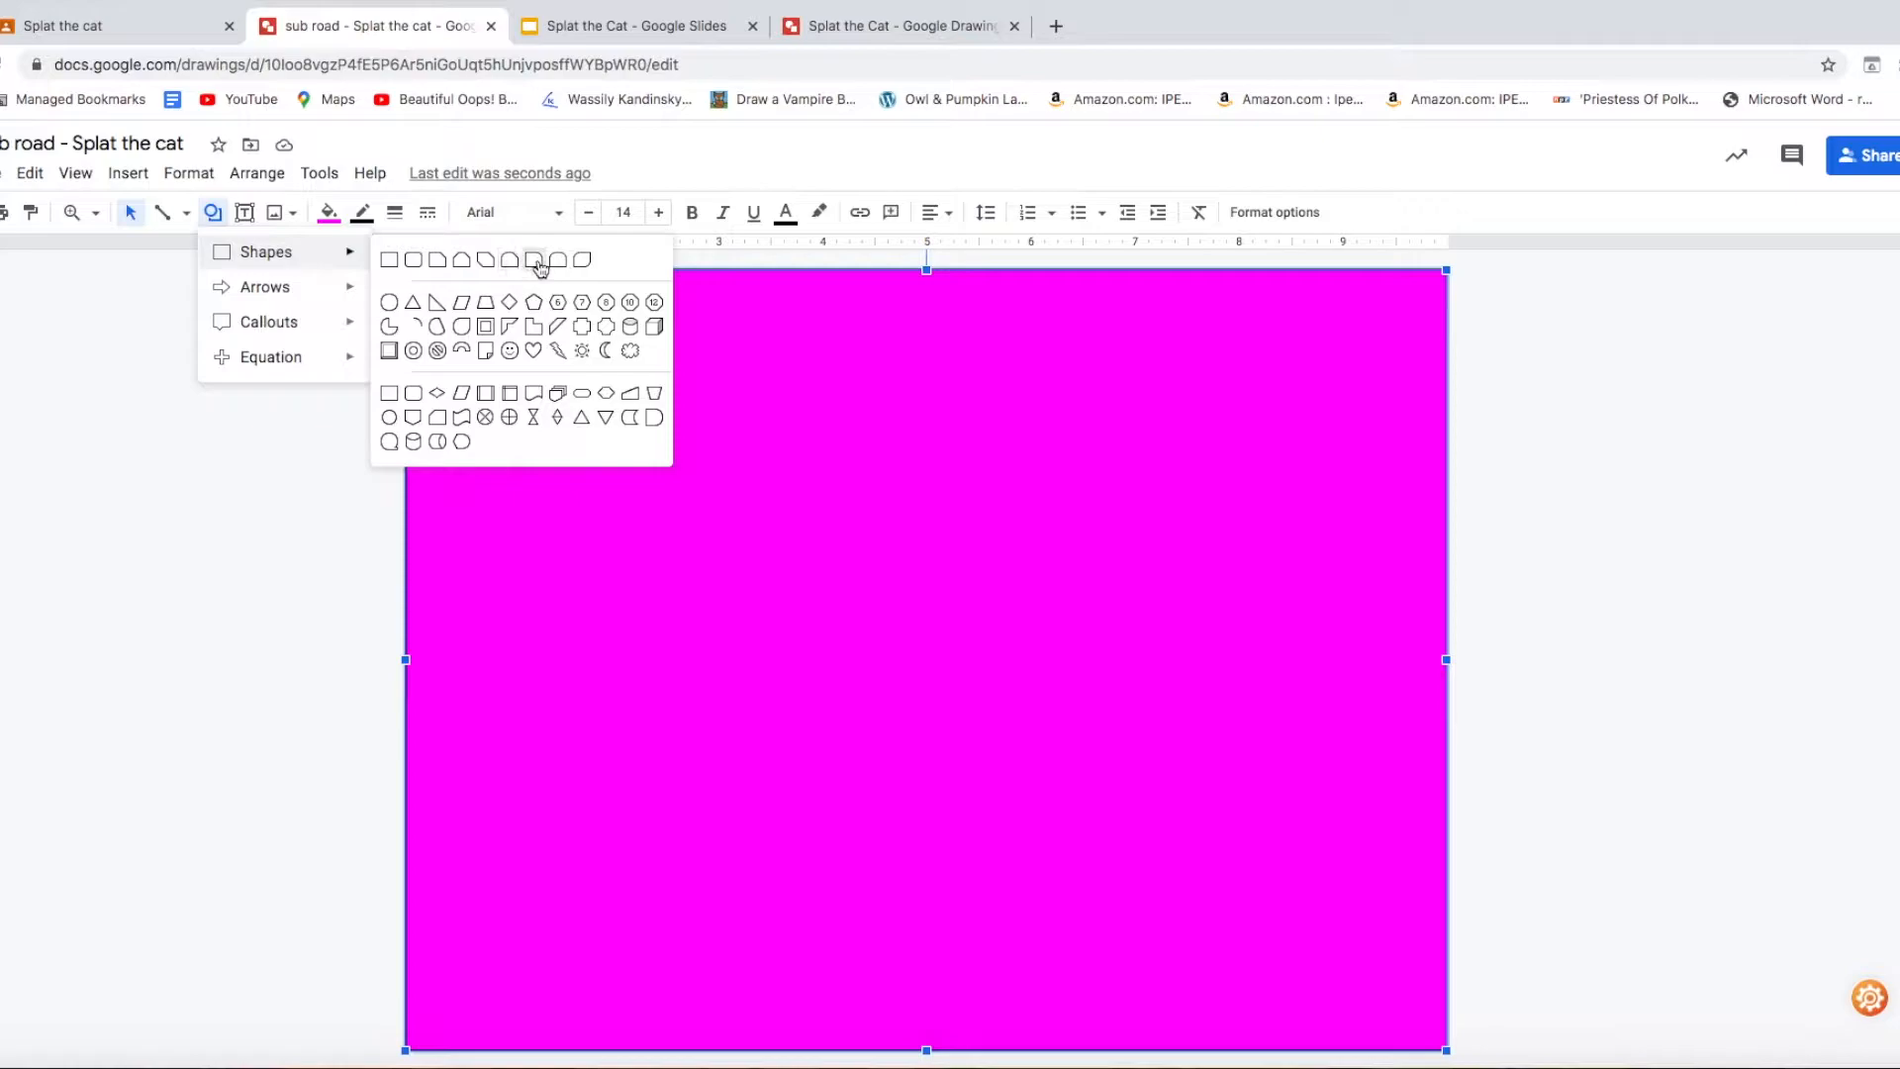
{"action": "left_click", "coordinate": [909, 36]}
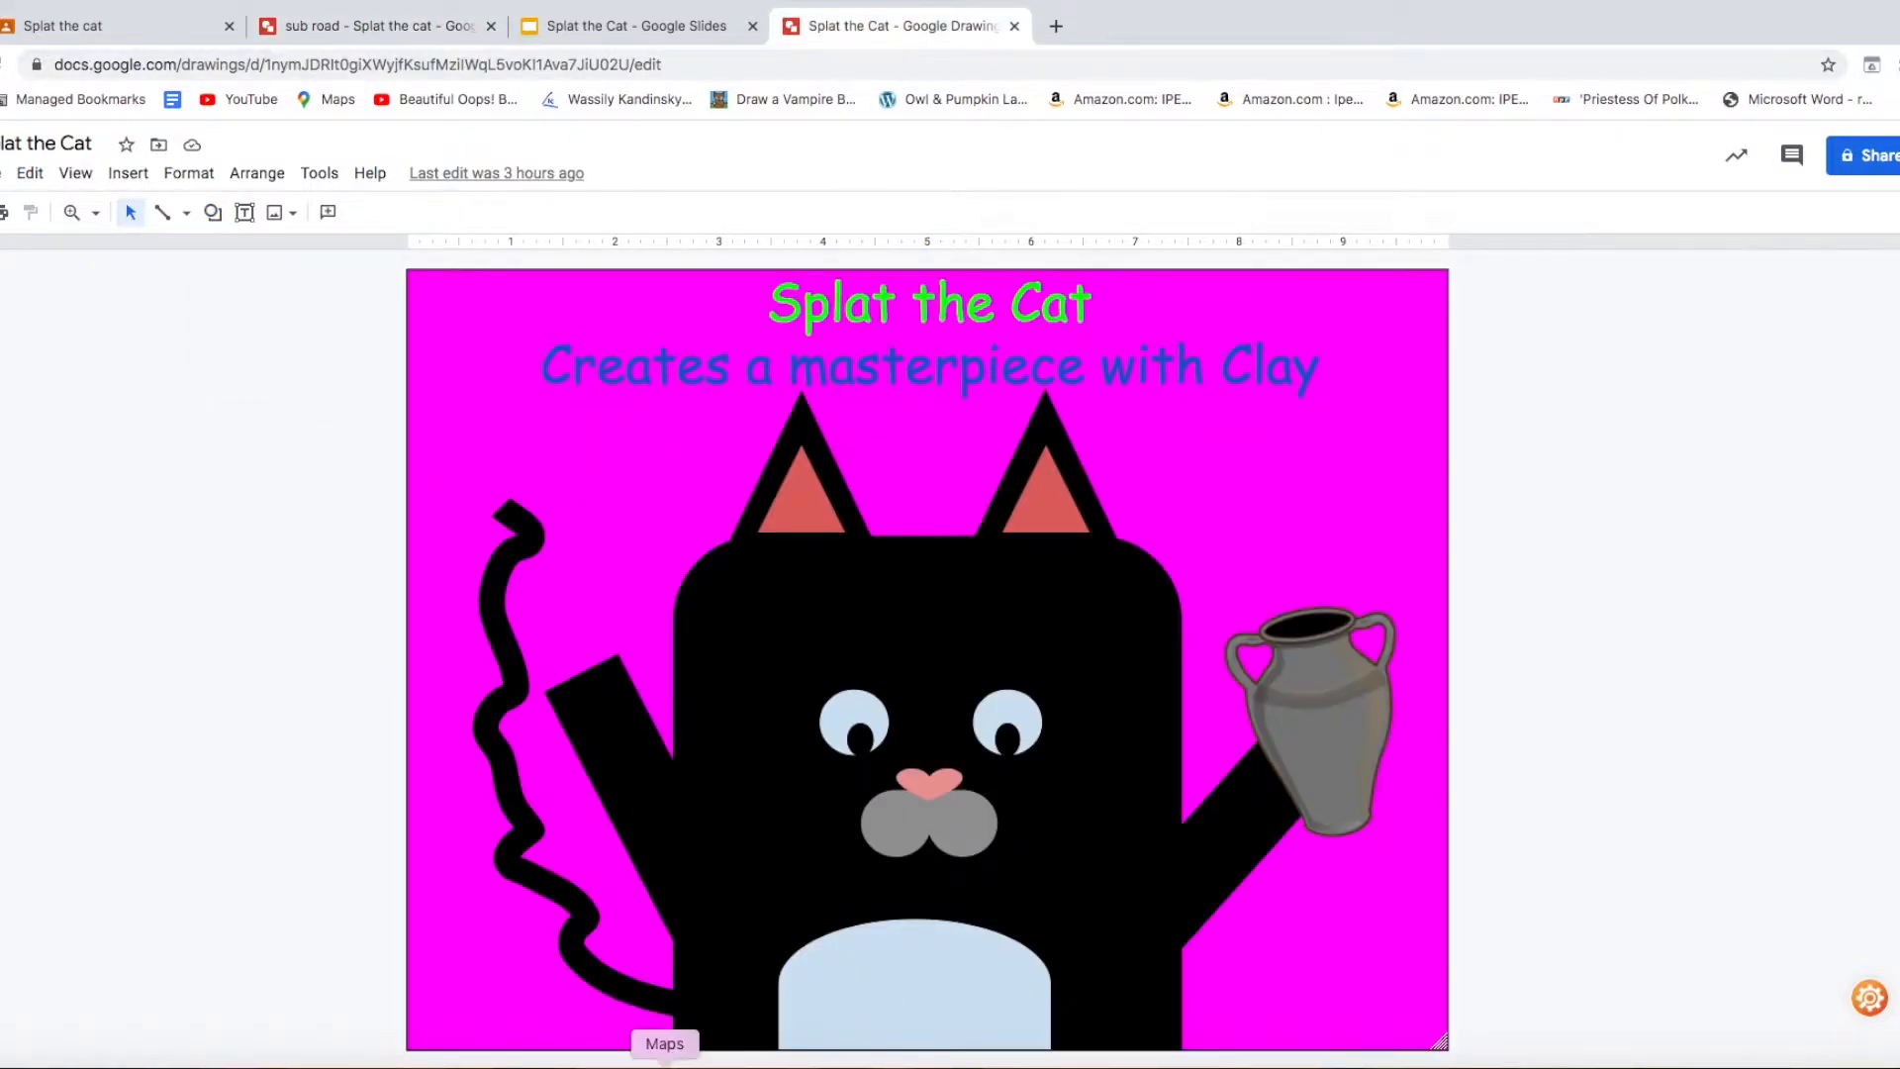
{"action": "left_click", "coordinate": [392, 22]}
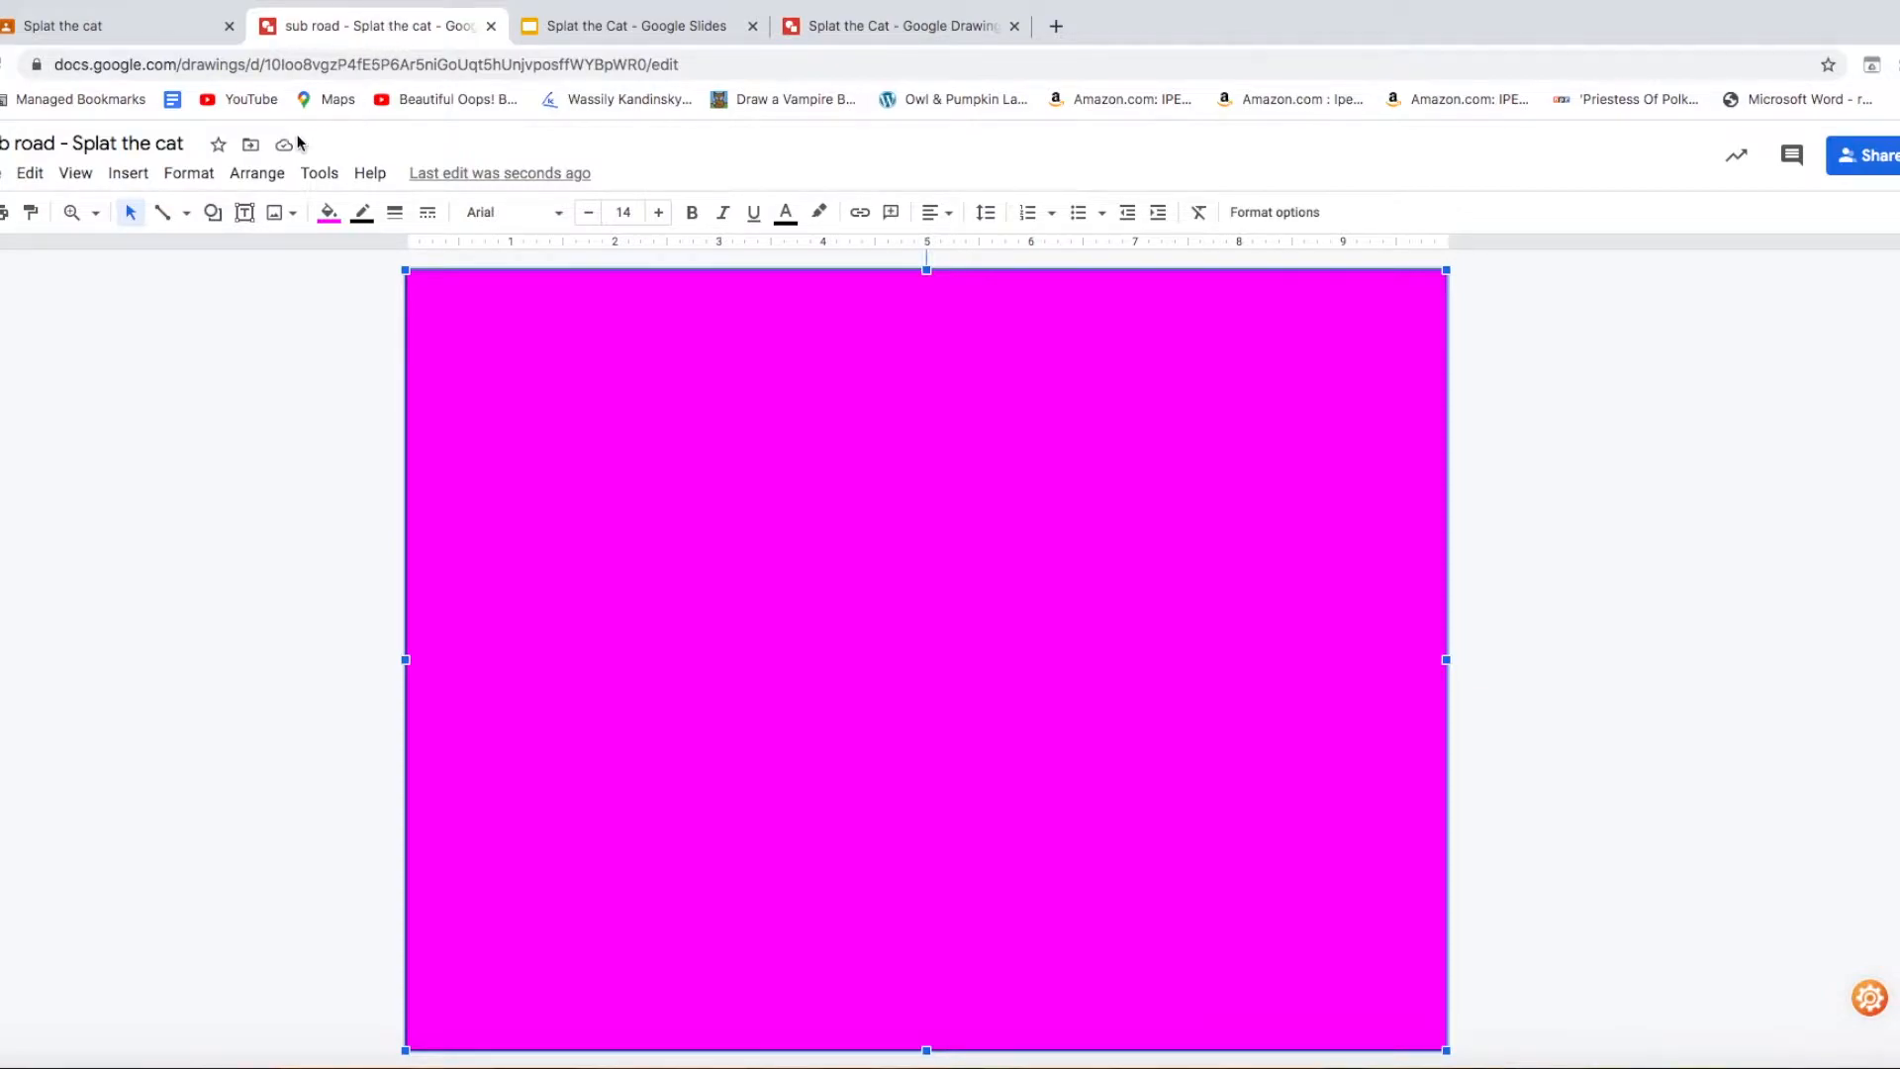
{"action": "left_click", "coordinate": [213, 216]}
{"action": "mouse_move", "coordinate": [265, 253]}
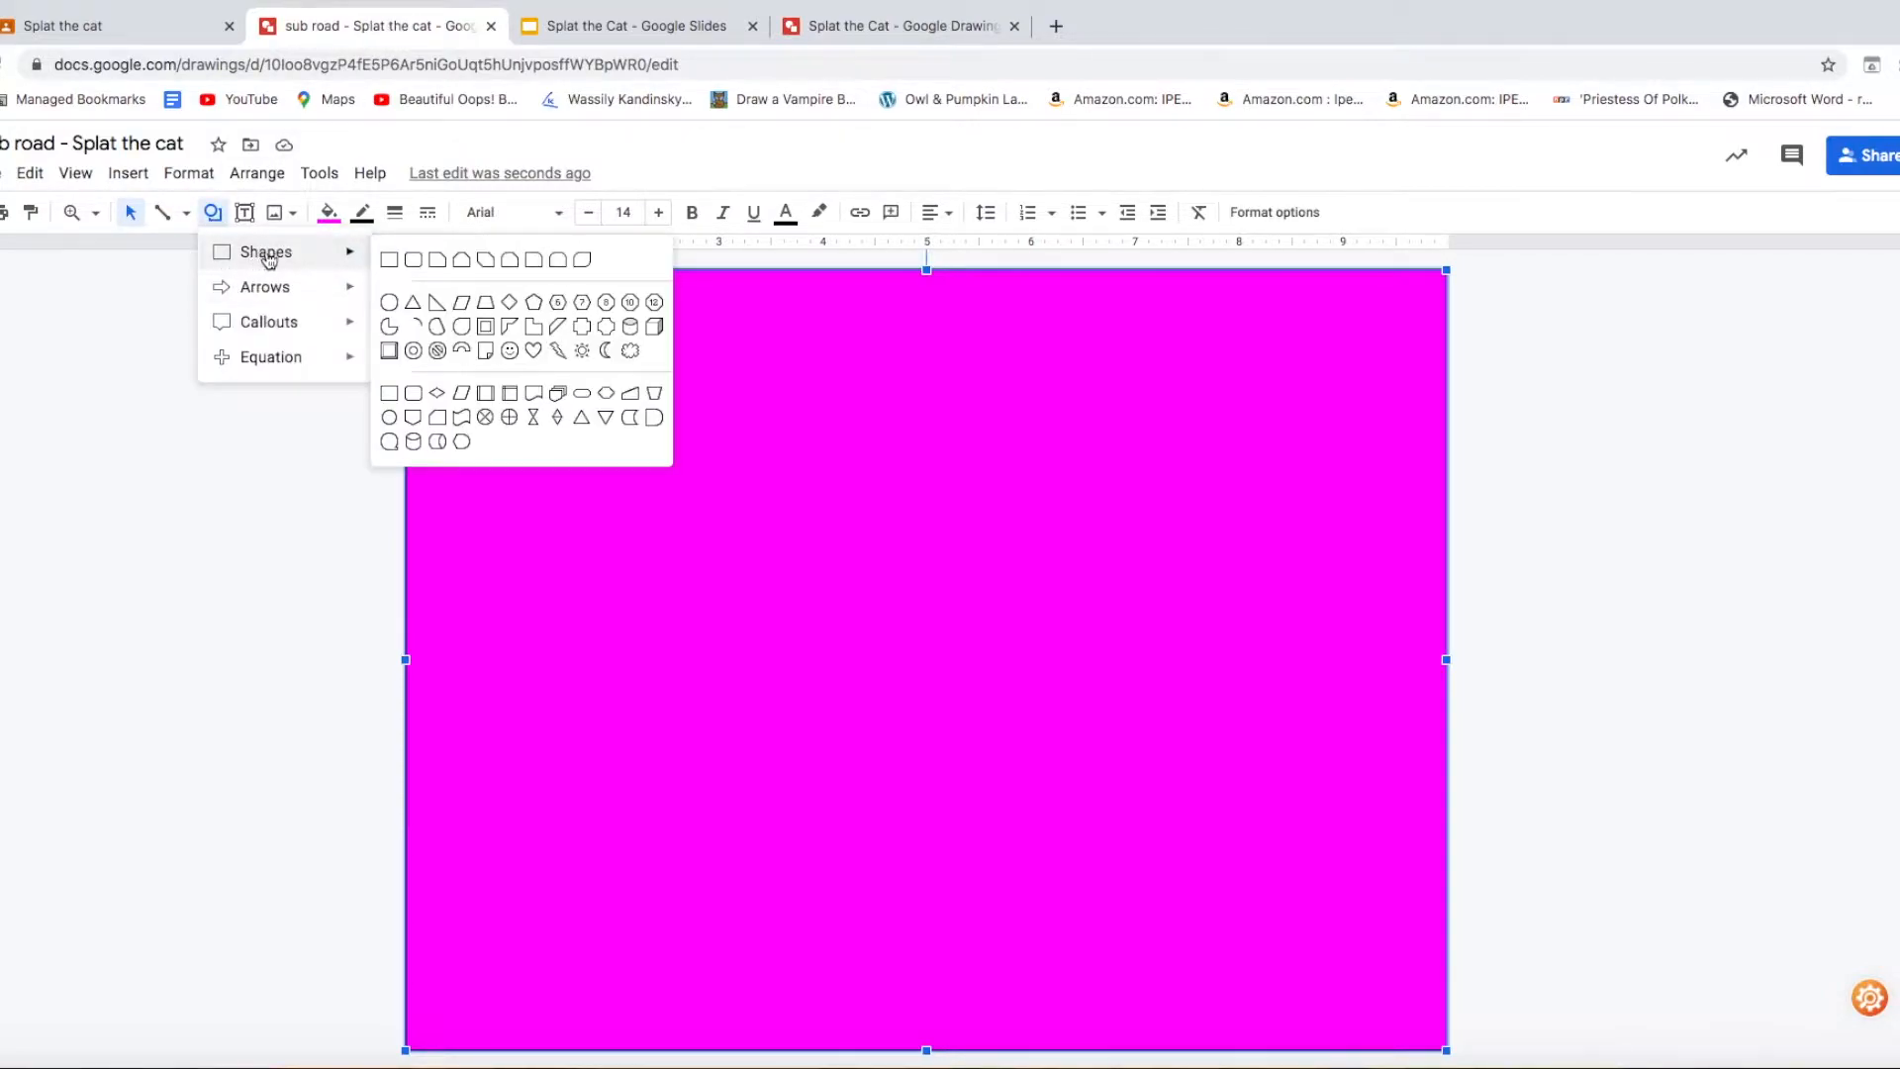
{"action": "left_click", "coordinate": [556, 262]}
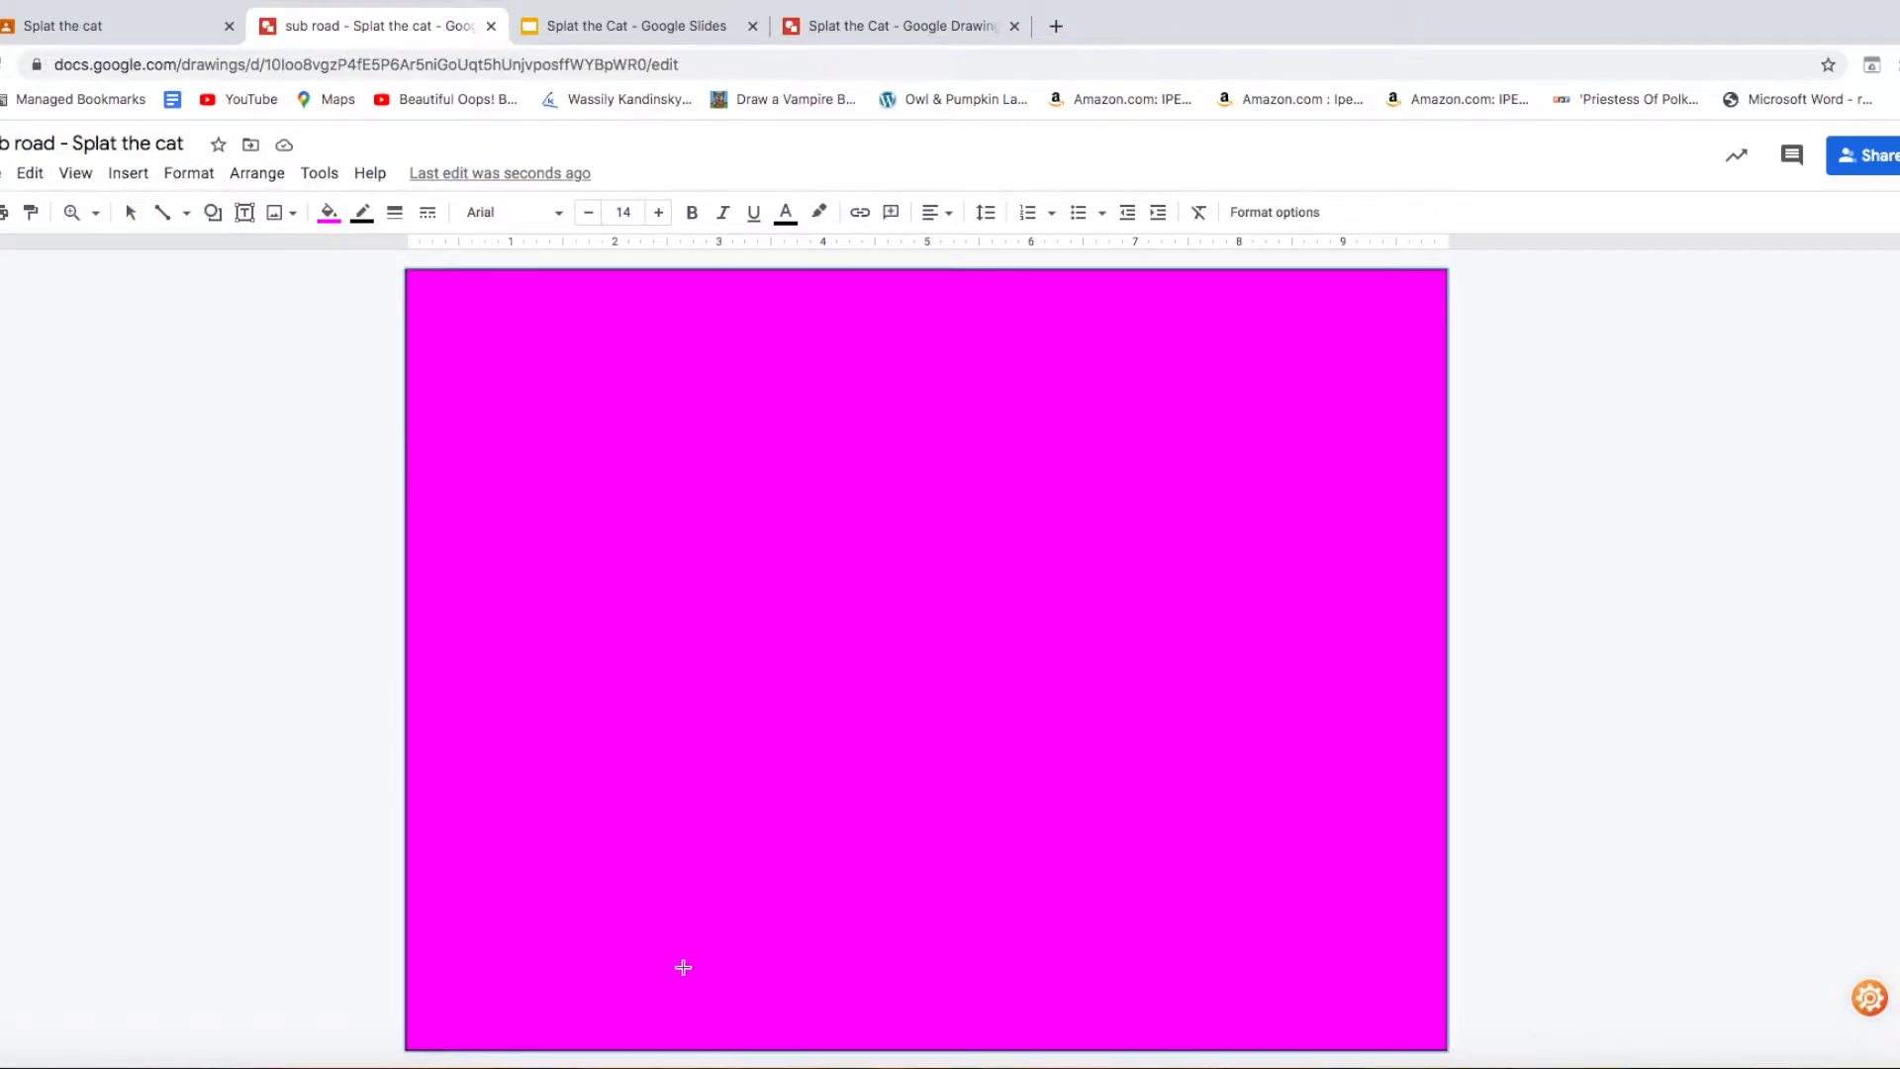
{"action": "left_click_drag", "start_coordinate": [695, 599], "coordinate": [1142, 1048]}
- Shift the cat's body shape to just right of the canvas centre along the lower edge and fill it black
{"action": "key", "text": "Right"}
{"action": "key", "text": "Right"}
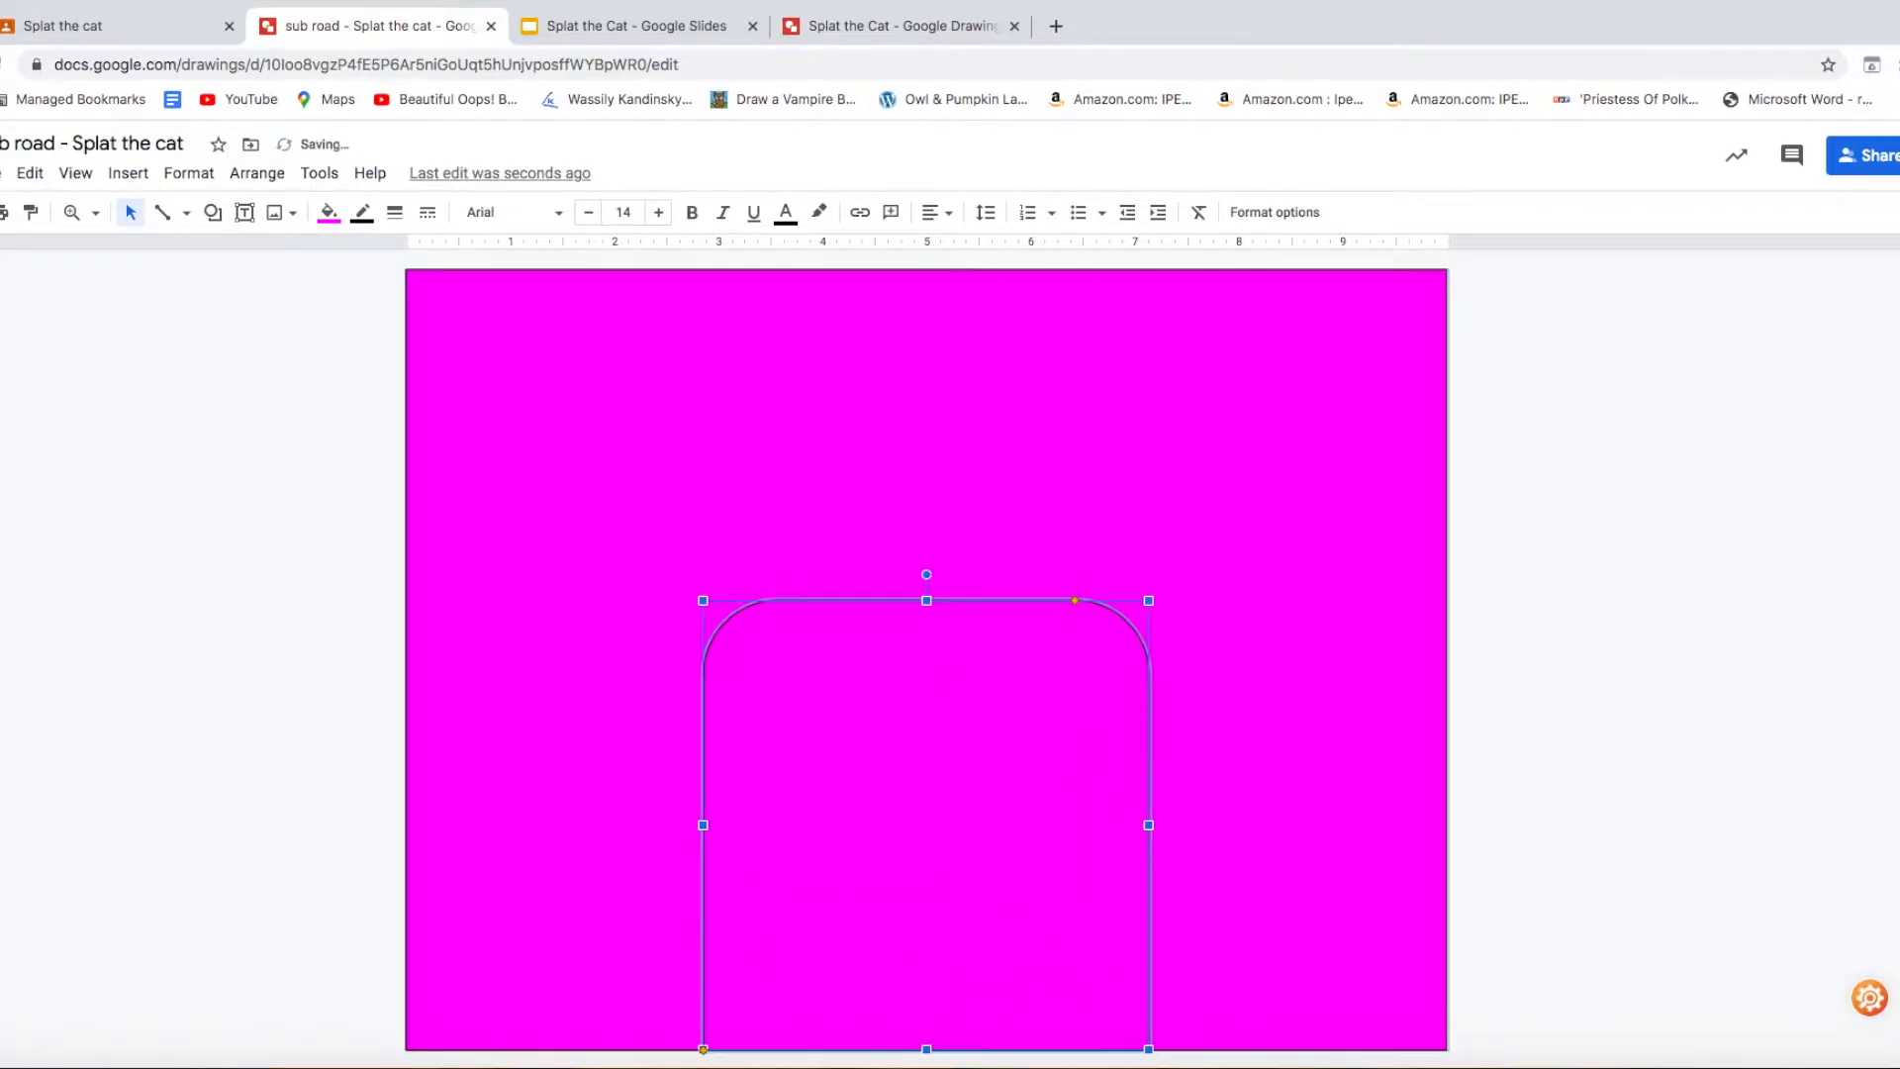
{"action": "key", "text": "Left"}
{"action": "key", "text": "Left"}
{"action": "key", "text": "Right"}
{"action": "key", "text": "Right"}
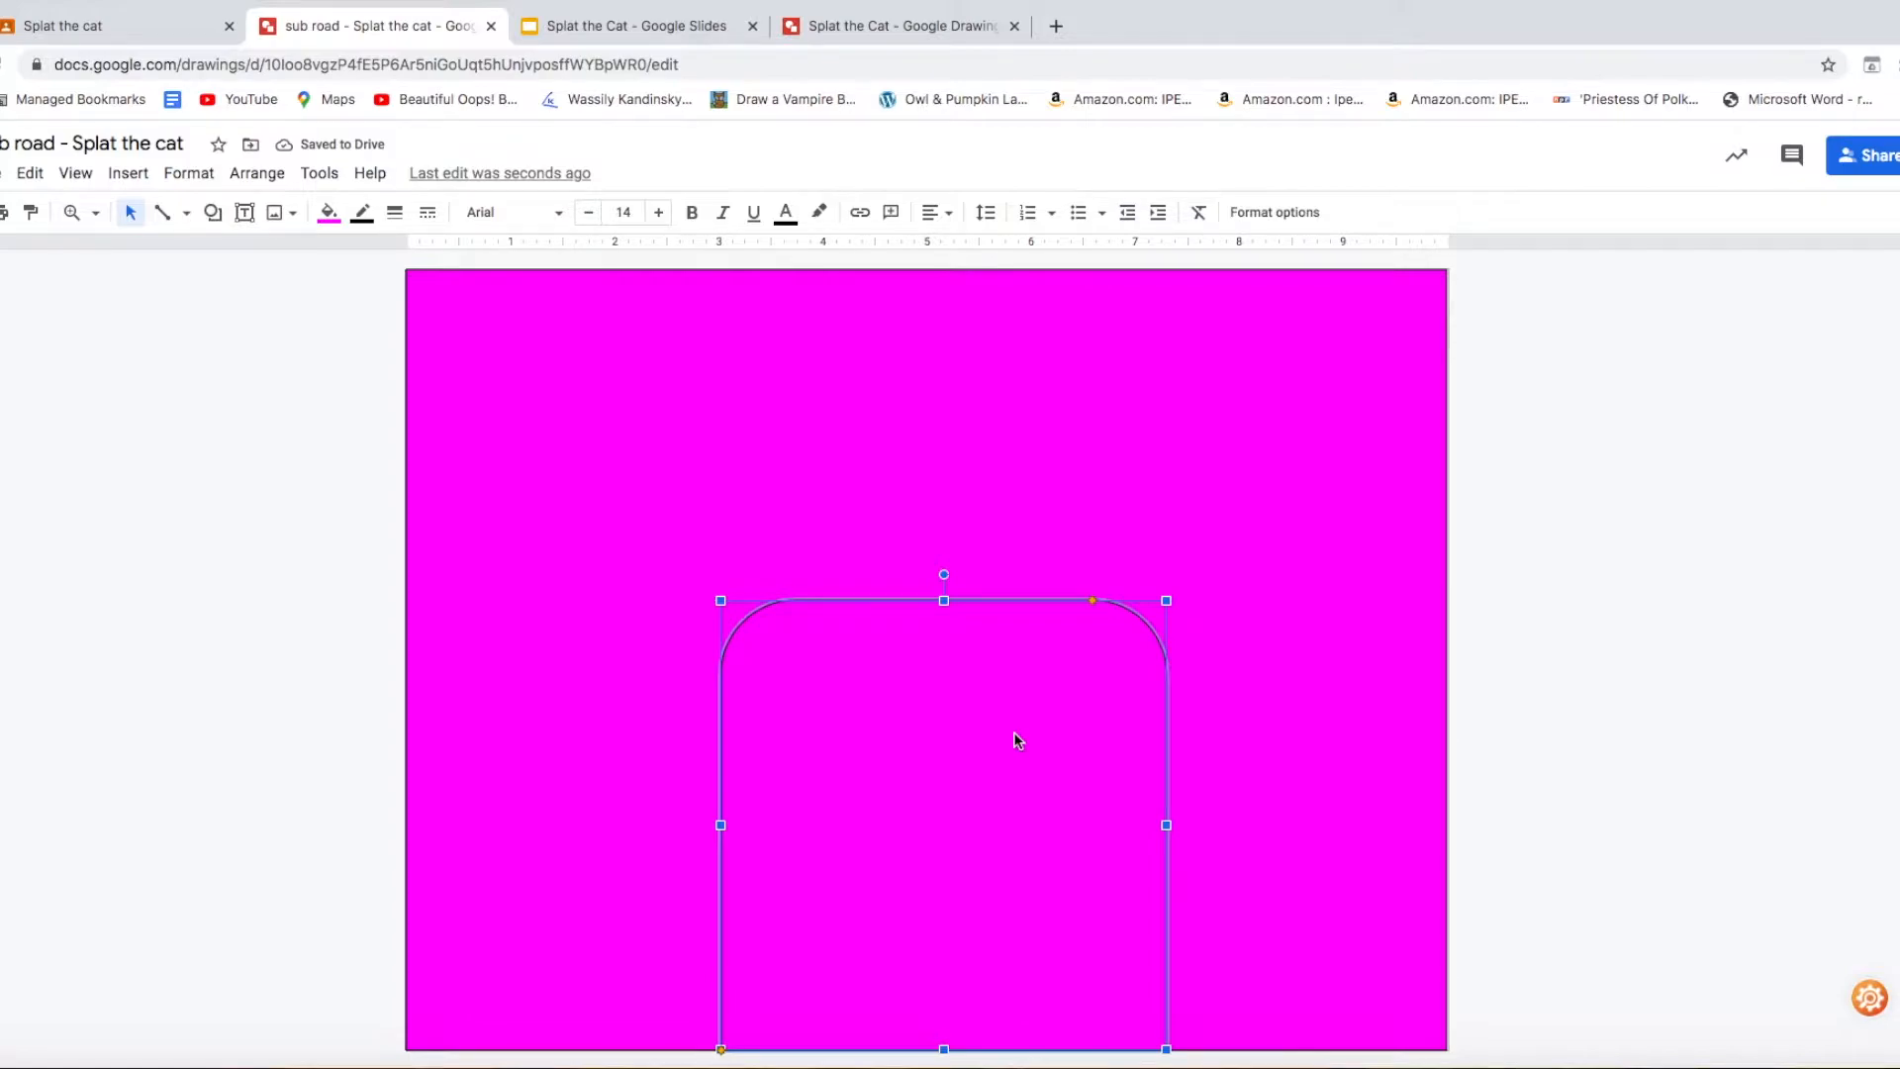
{"action": "left_click_drag", "start_coordinate": [1013, 732], "coordinate": [1050, 738]}
{"action": "key", "text": "Up"}
{"action": "key", "text": "Left"}
{"action": "key", "text": "Left"}
{"action": "key", "text": "Left"}
{"action": "key", "text": "Left"}
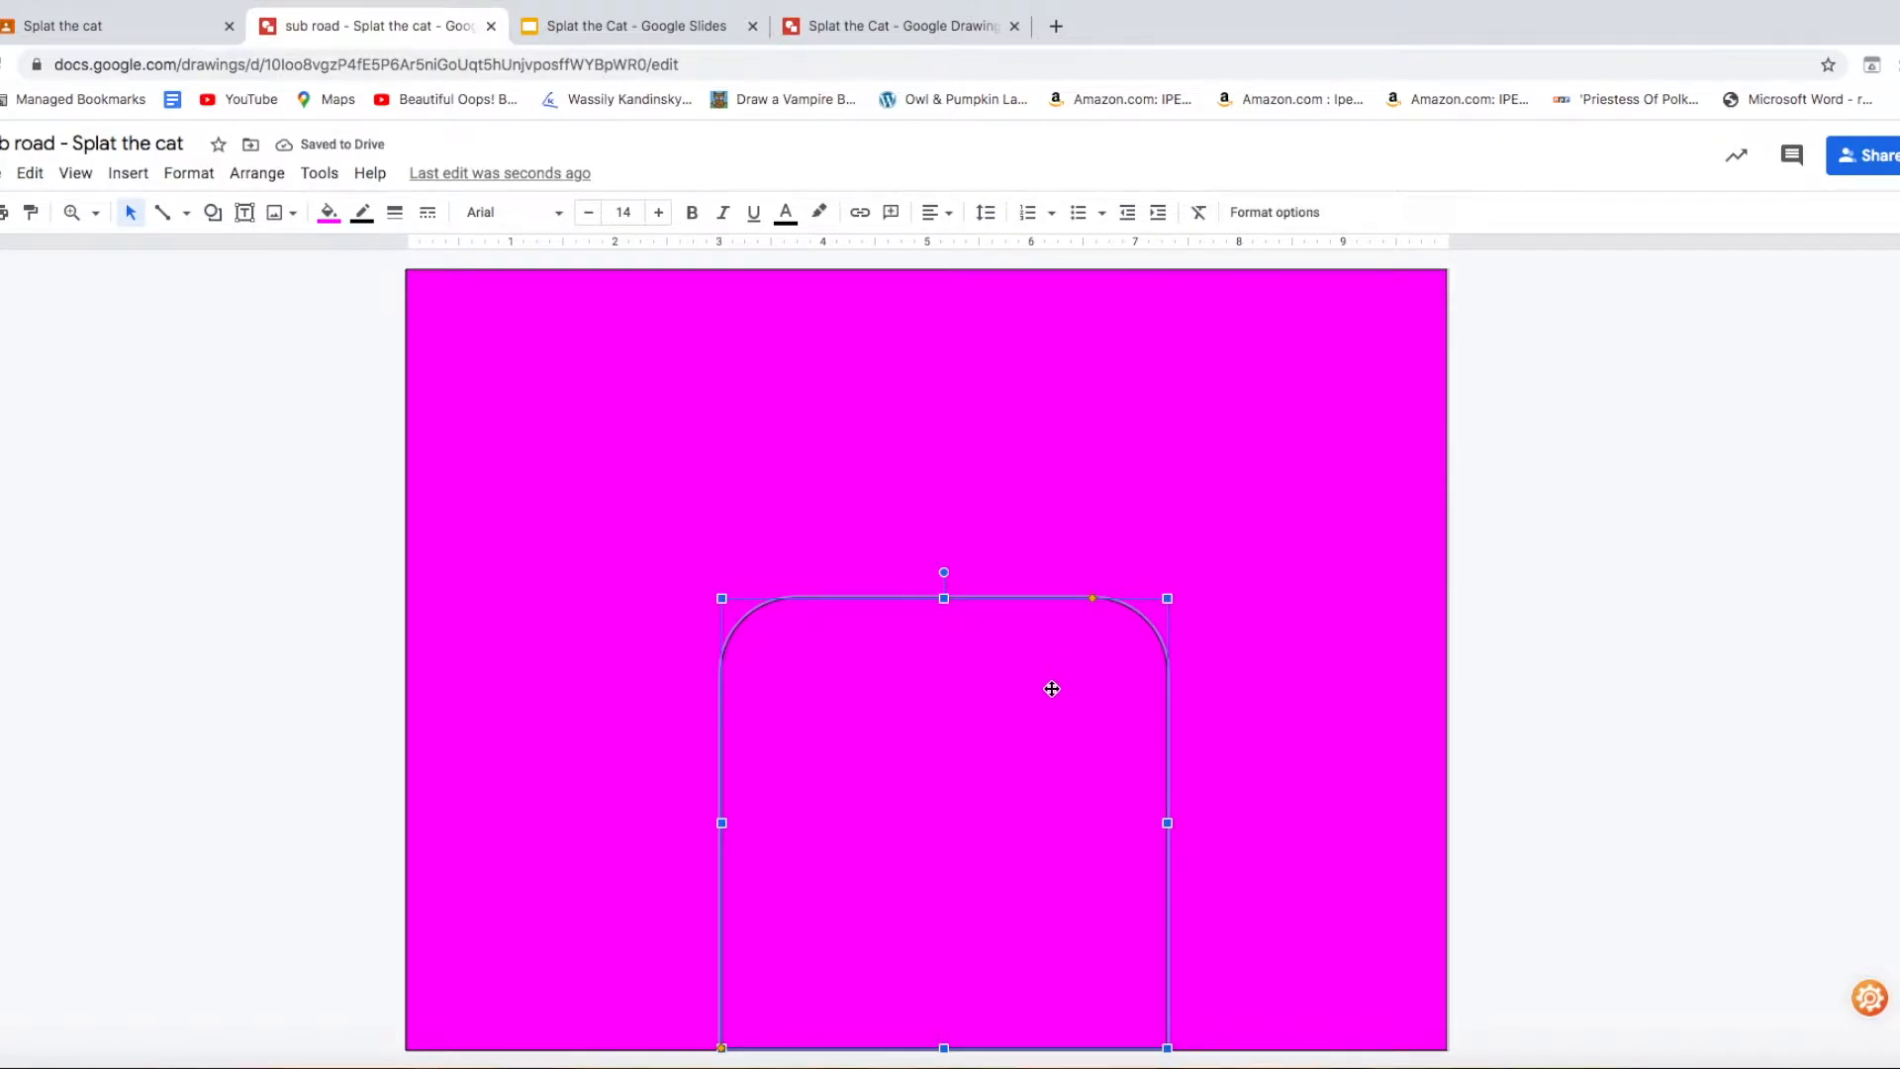
{"action": "left_click", "coordinate": [327, 216]}
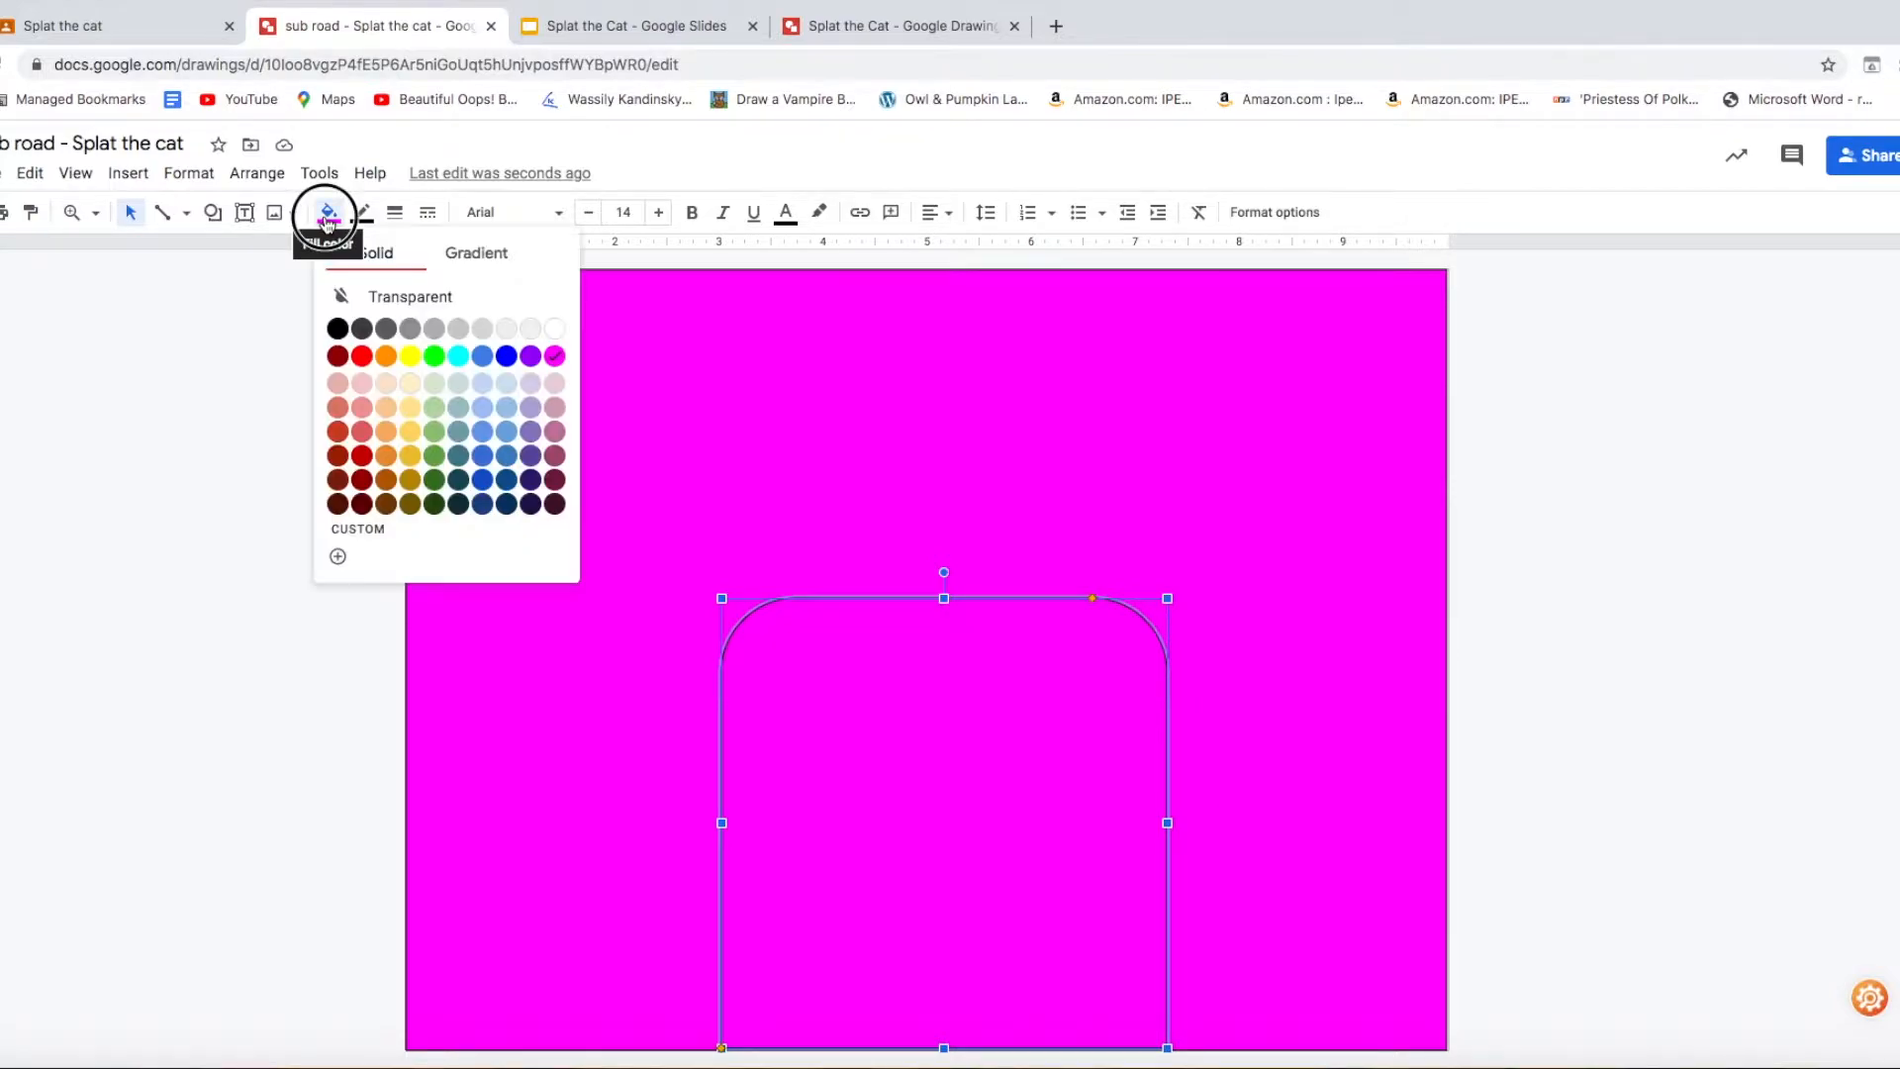
{"action": "left_click", "coordinate": [336, 327]}
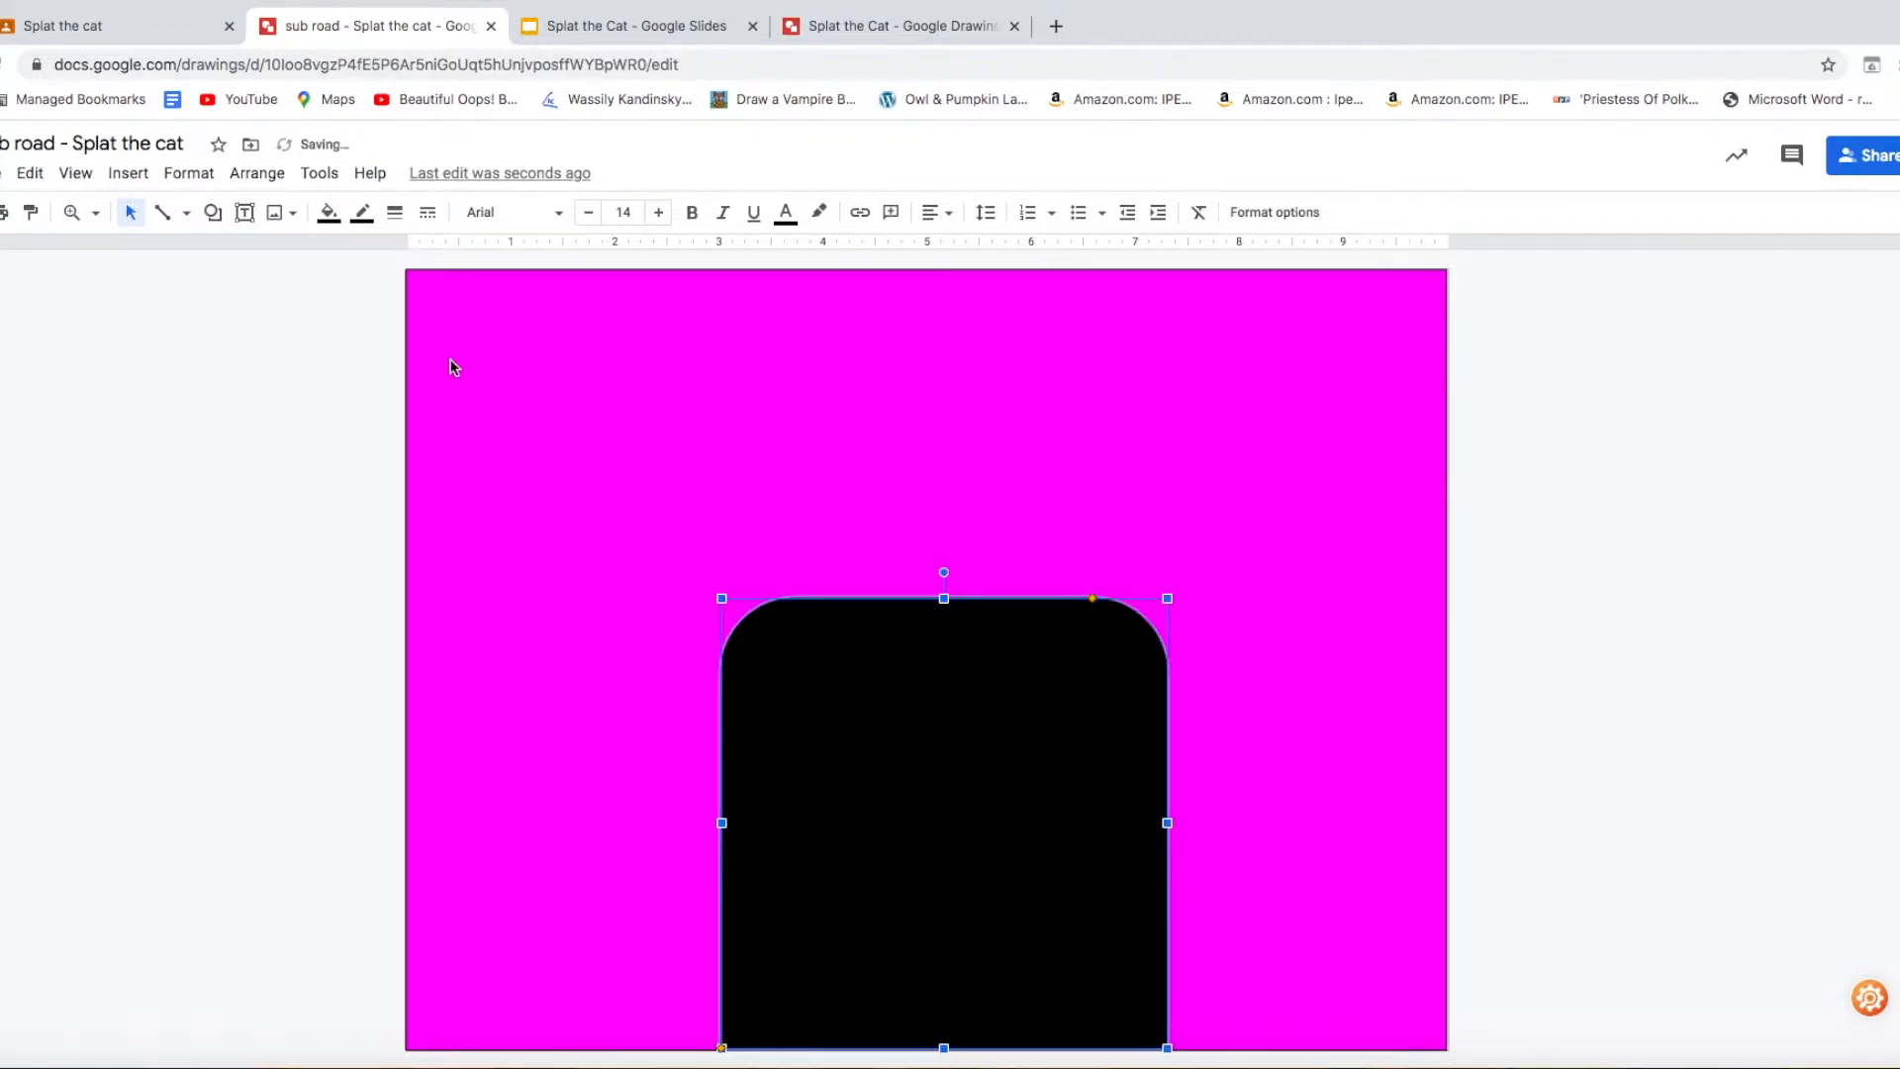
- Make the magenta background rectangle's border transparent
{"action": "left_click", "coordinate": [744, 478]}
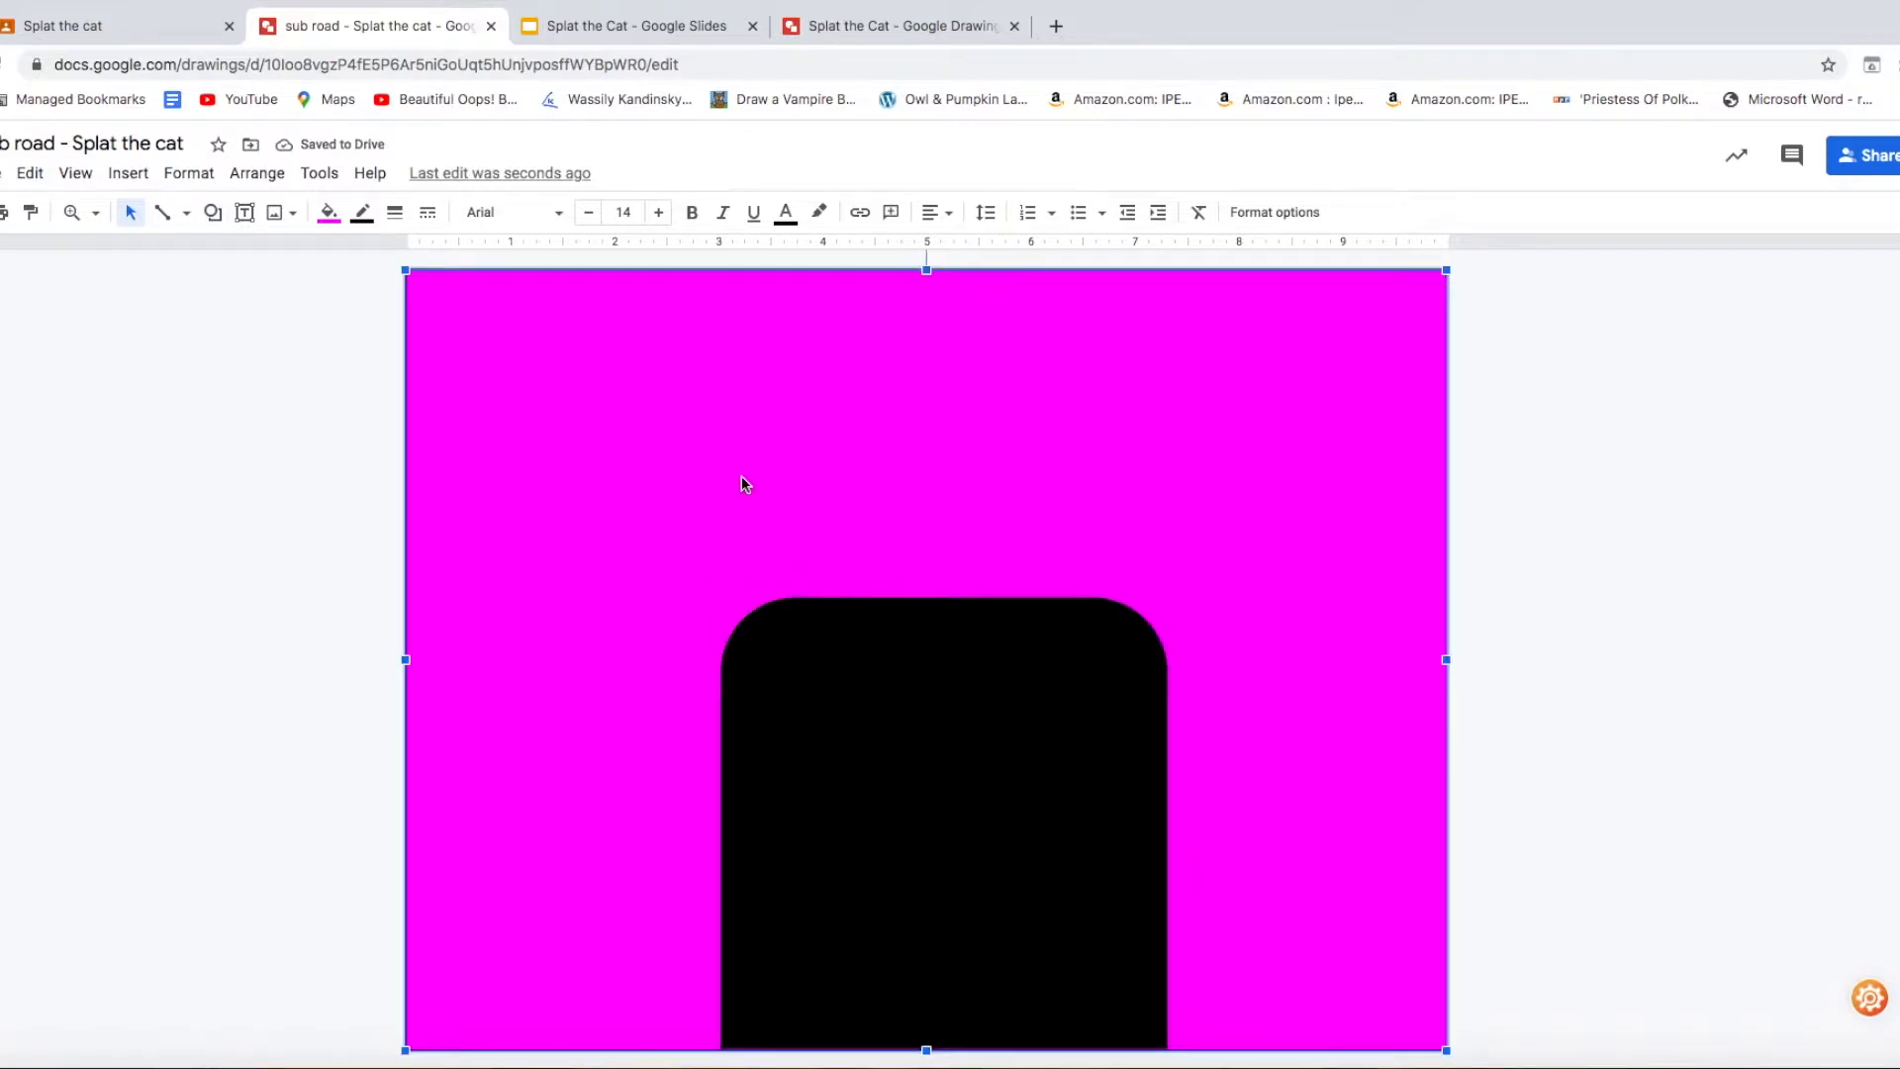
{"action": "left_click", "coordinate": [364, 218]}
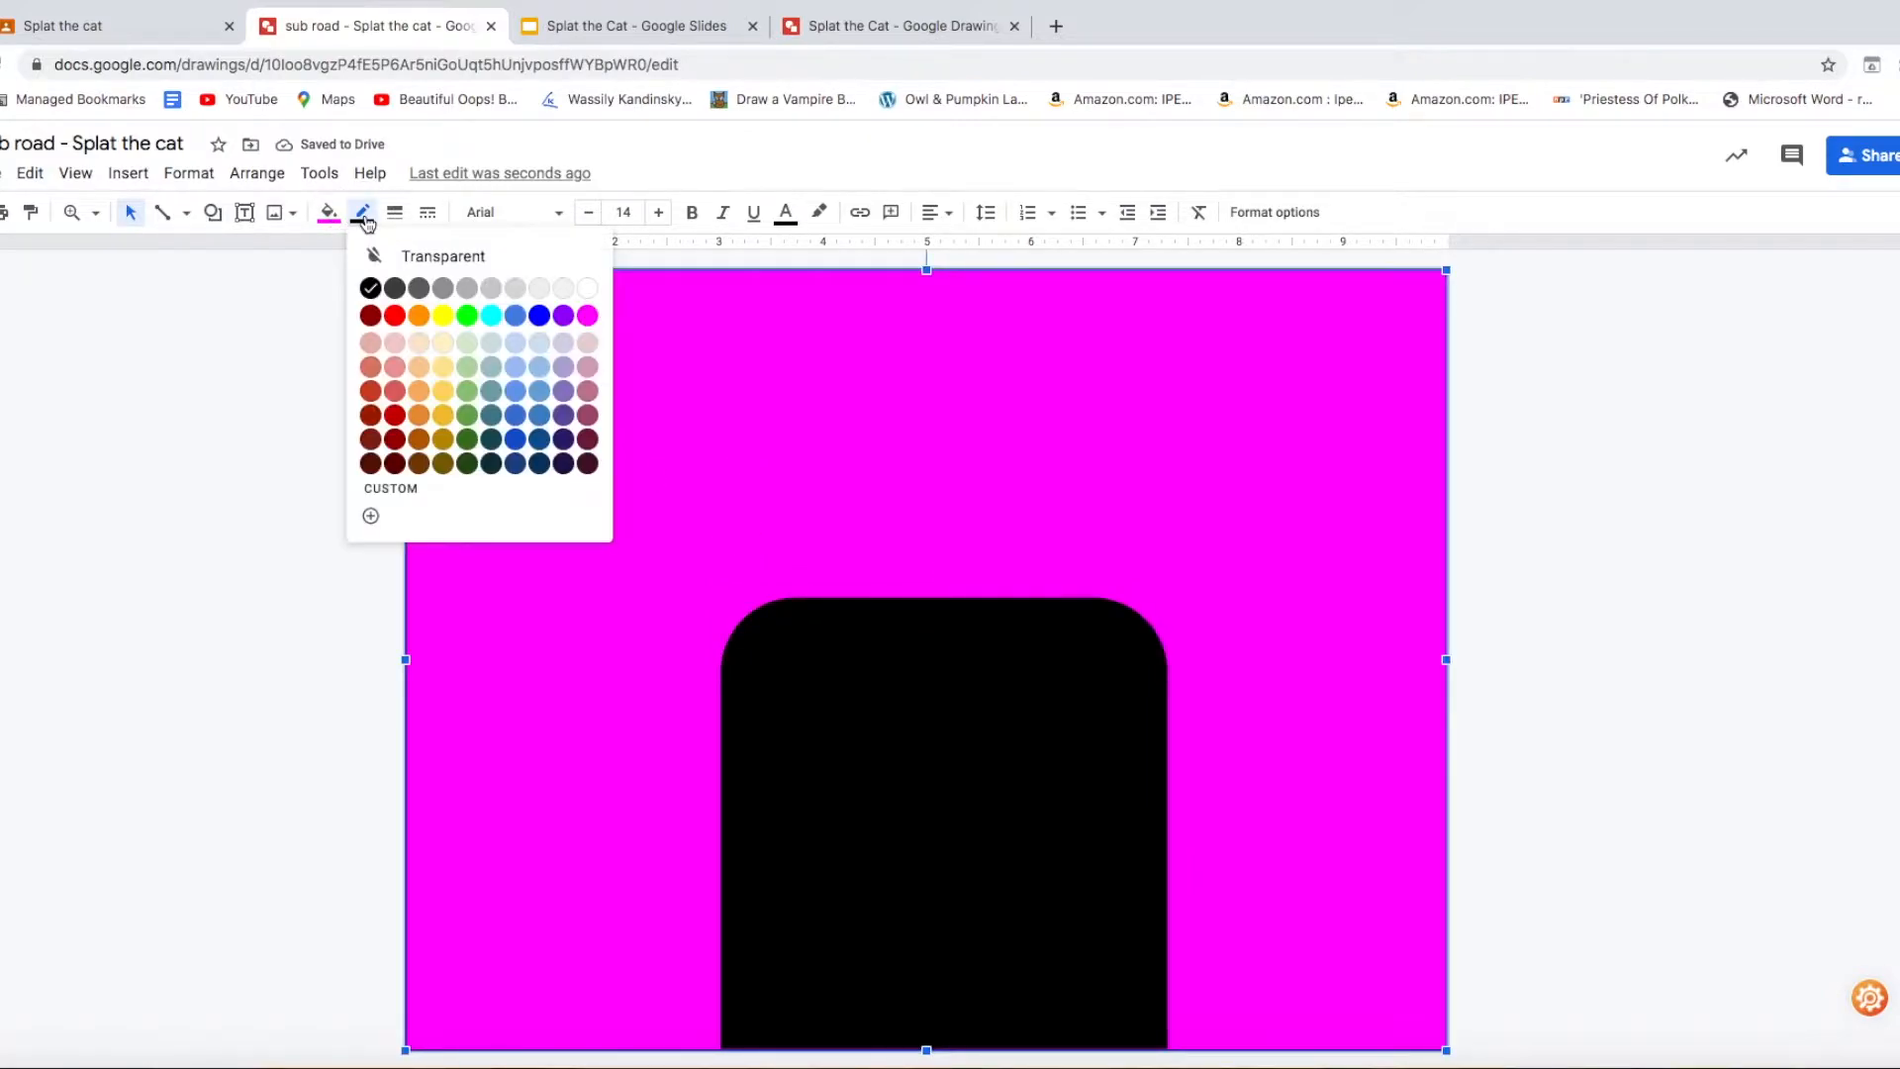
{"action": "left_click", "coordinate": [382, 251]}
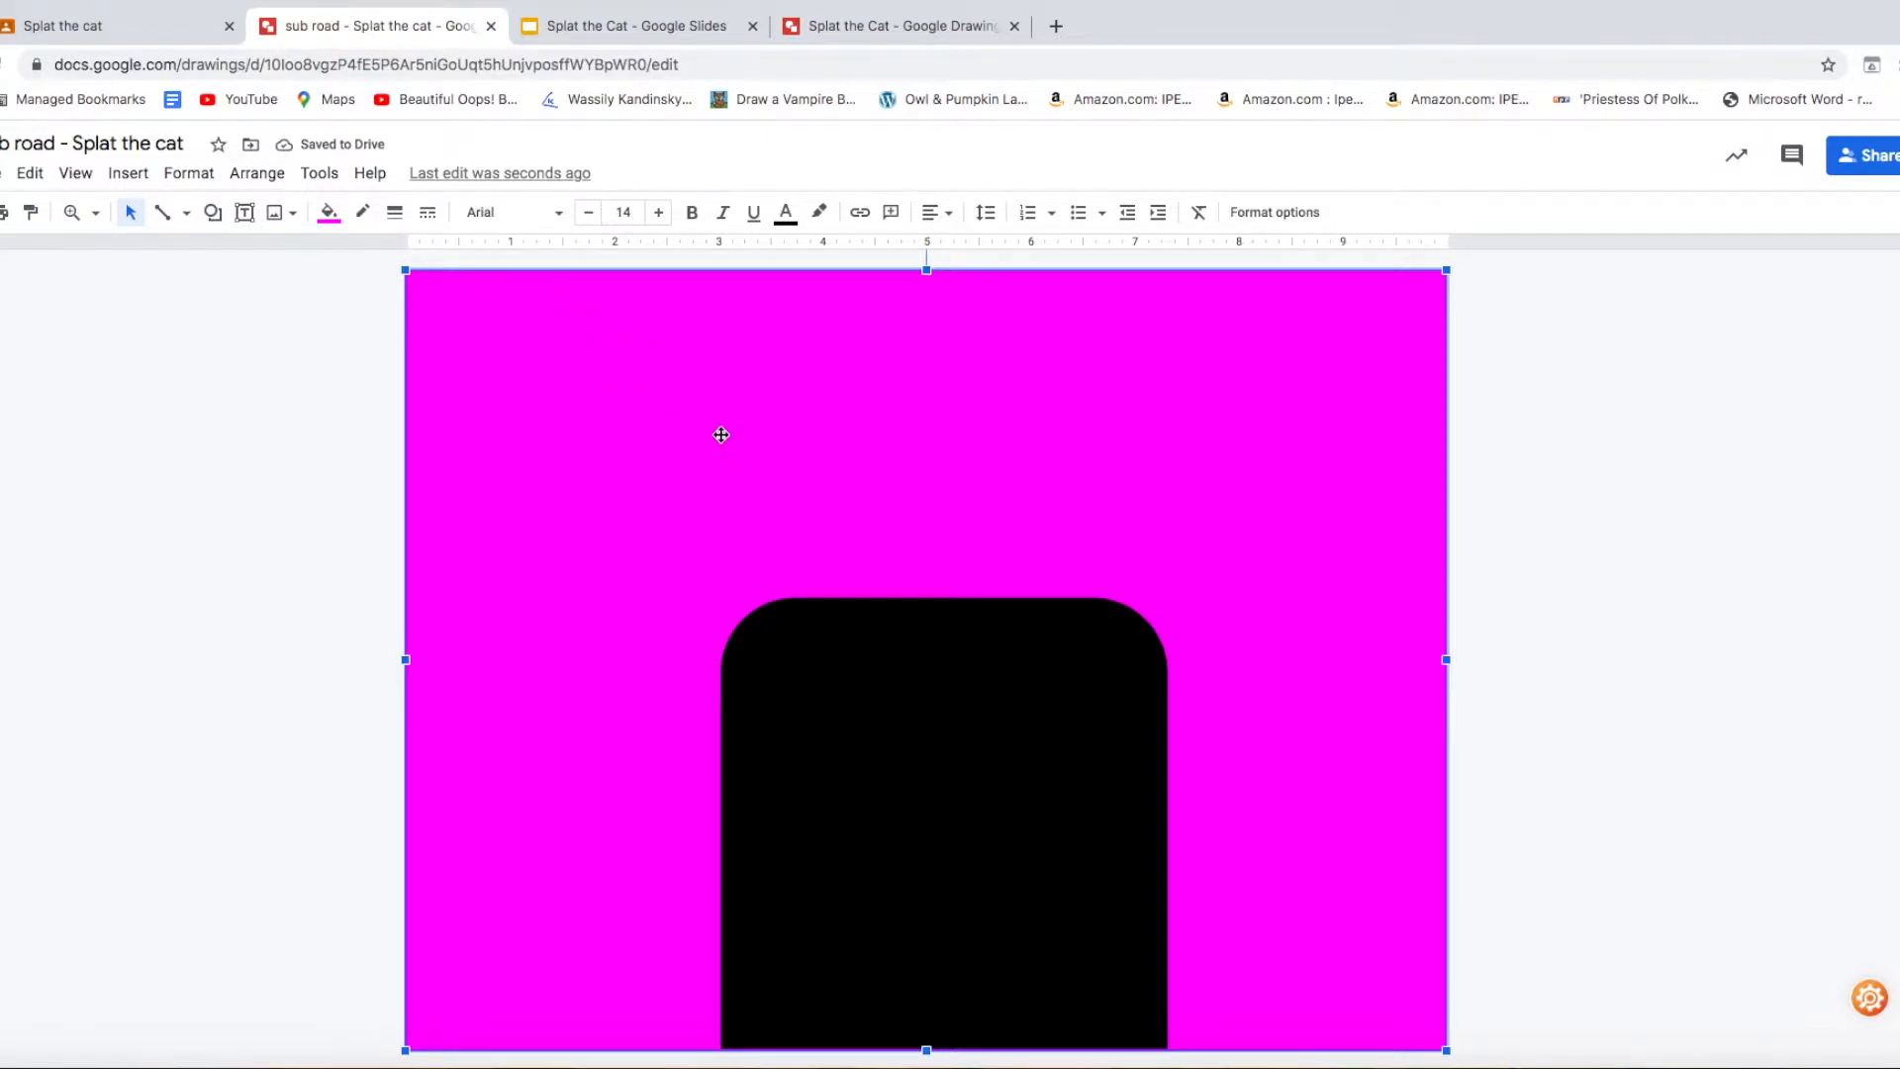
- Narrow the cat's body slightly to about 4.1 inches and draw an upright rectangle about 0.6 by 2 inches left of it for an arm
{"action": "left_click", "coordinate": [888, 632]}
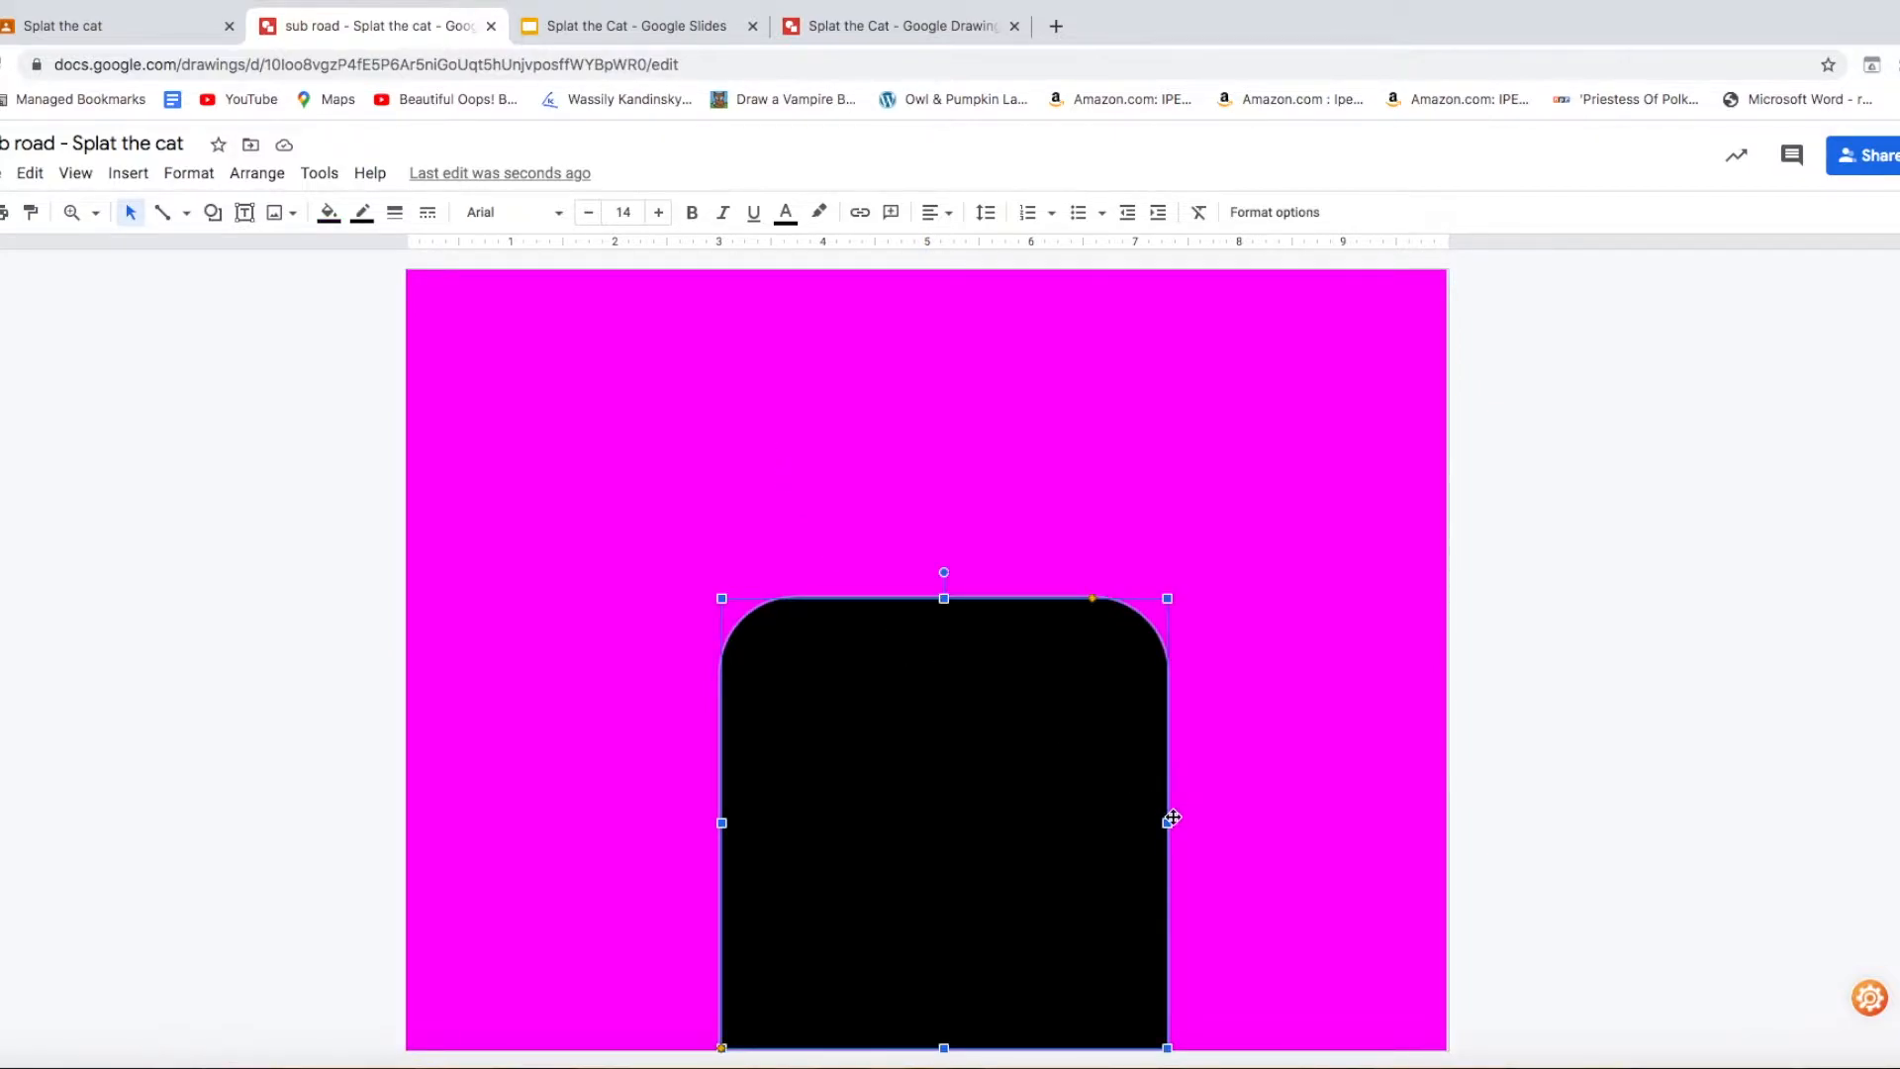
{"action": "left_click_drag", "start_coordinate": [1169, 823], "coordinate": [1108, 803]}
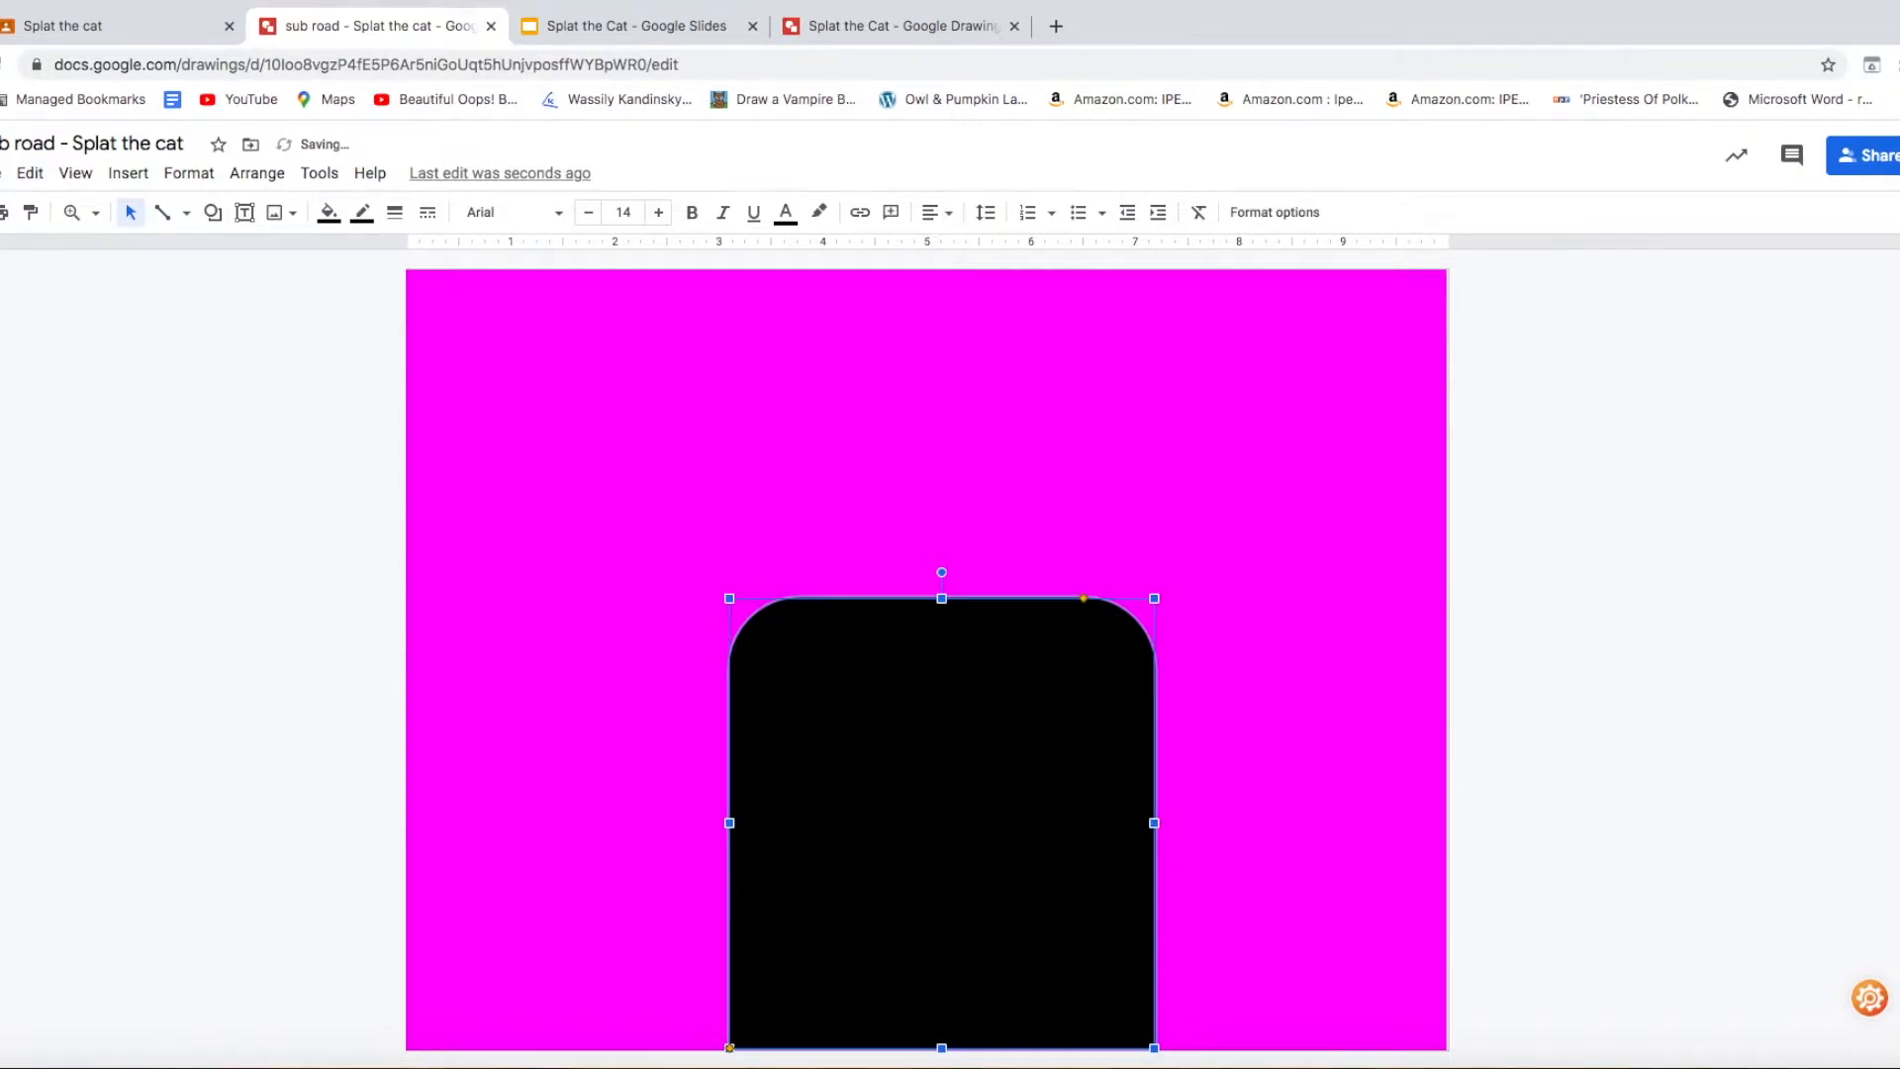
{"action": "left_click", "coordinate": [213, 213]}
{"action": "mouse_move", "coordinate": [297, 255]}
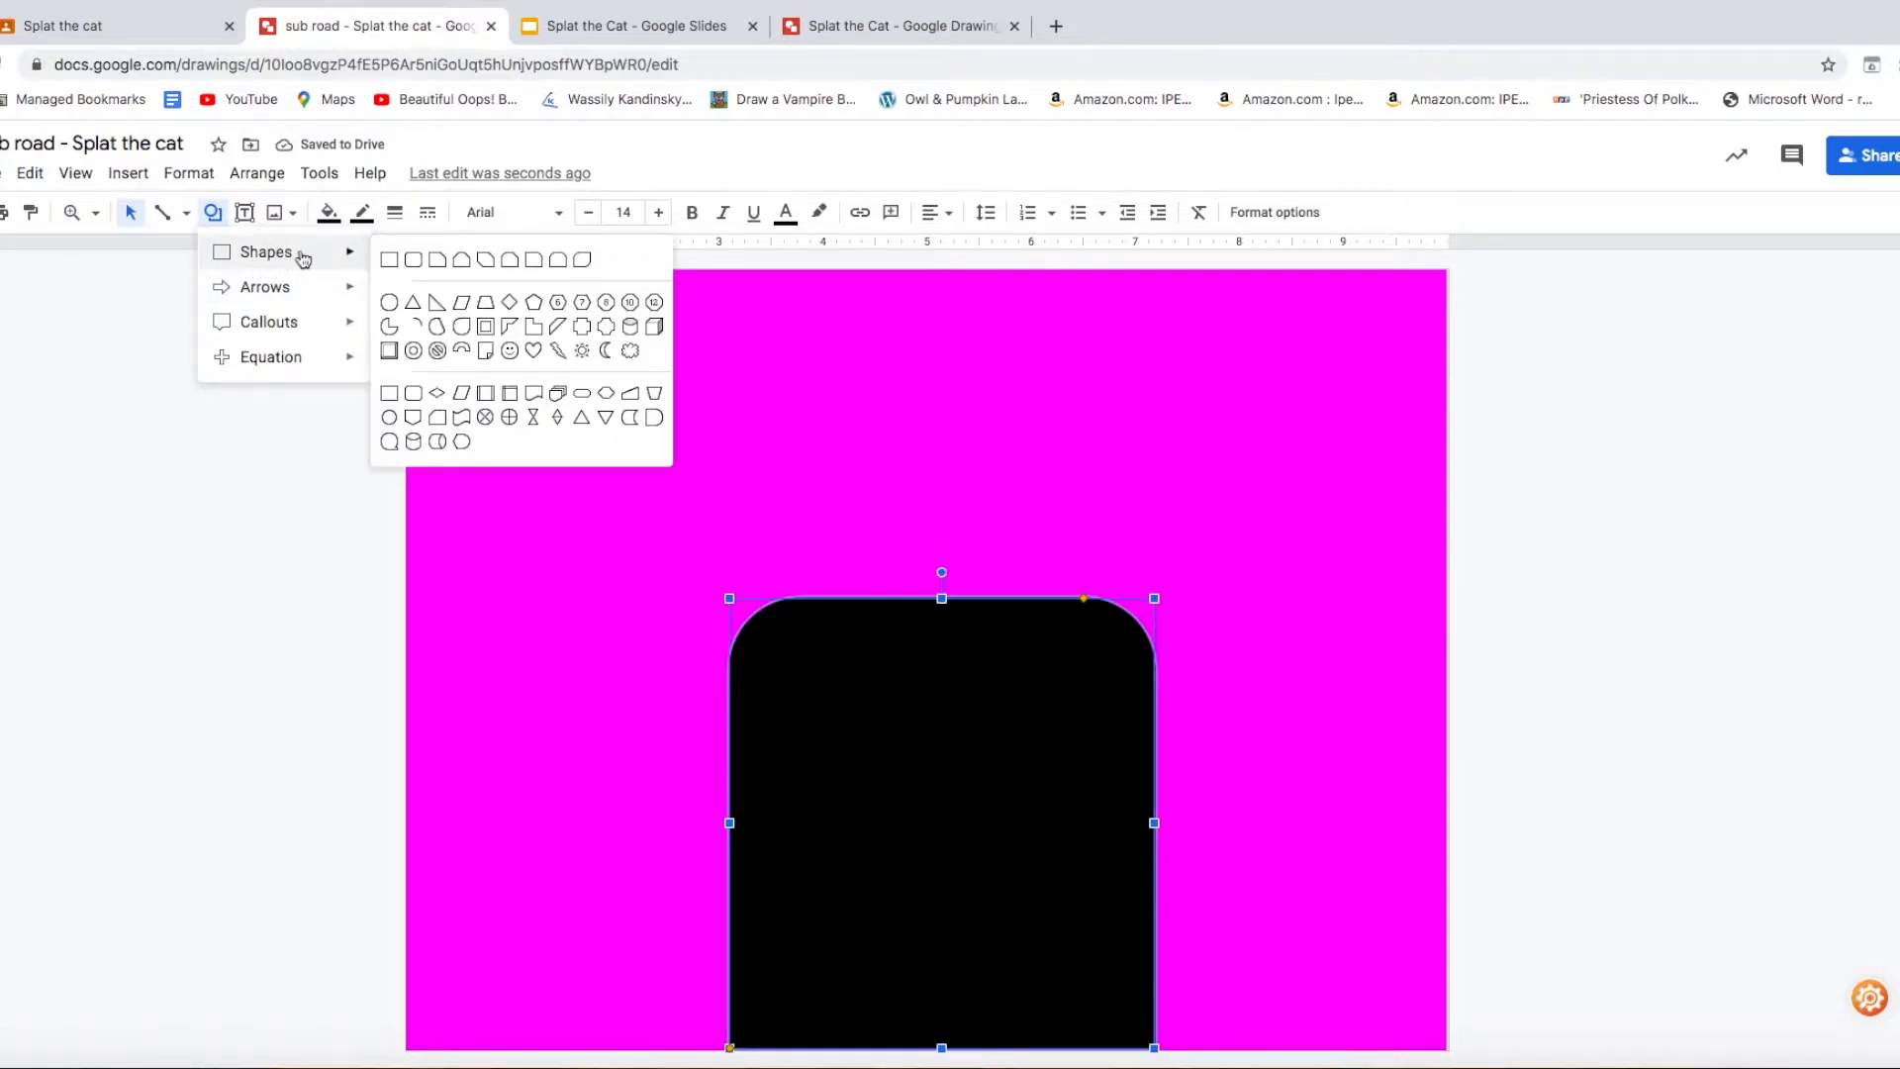
{"action": "left_click", "coordinate": [390, 262]}
{"action": "left_click_drag", "start_coordinate": [568, 745], "coordinate": [631, 951]}
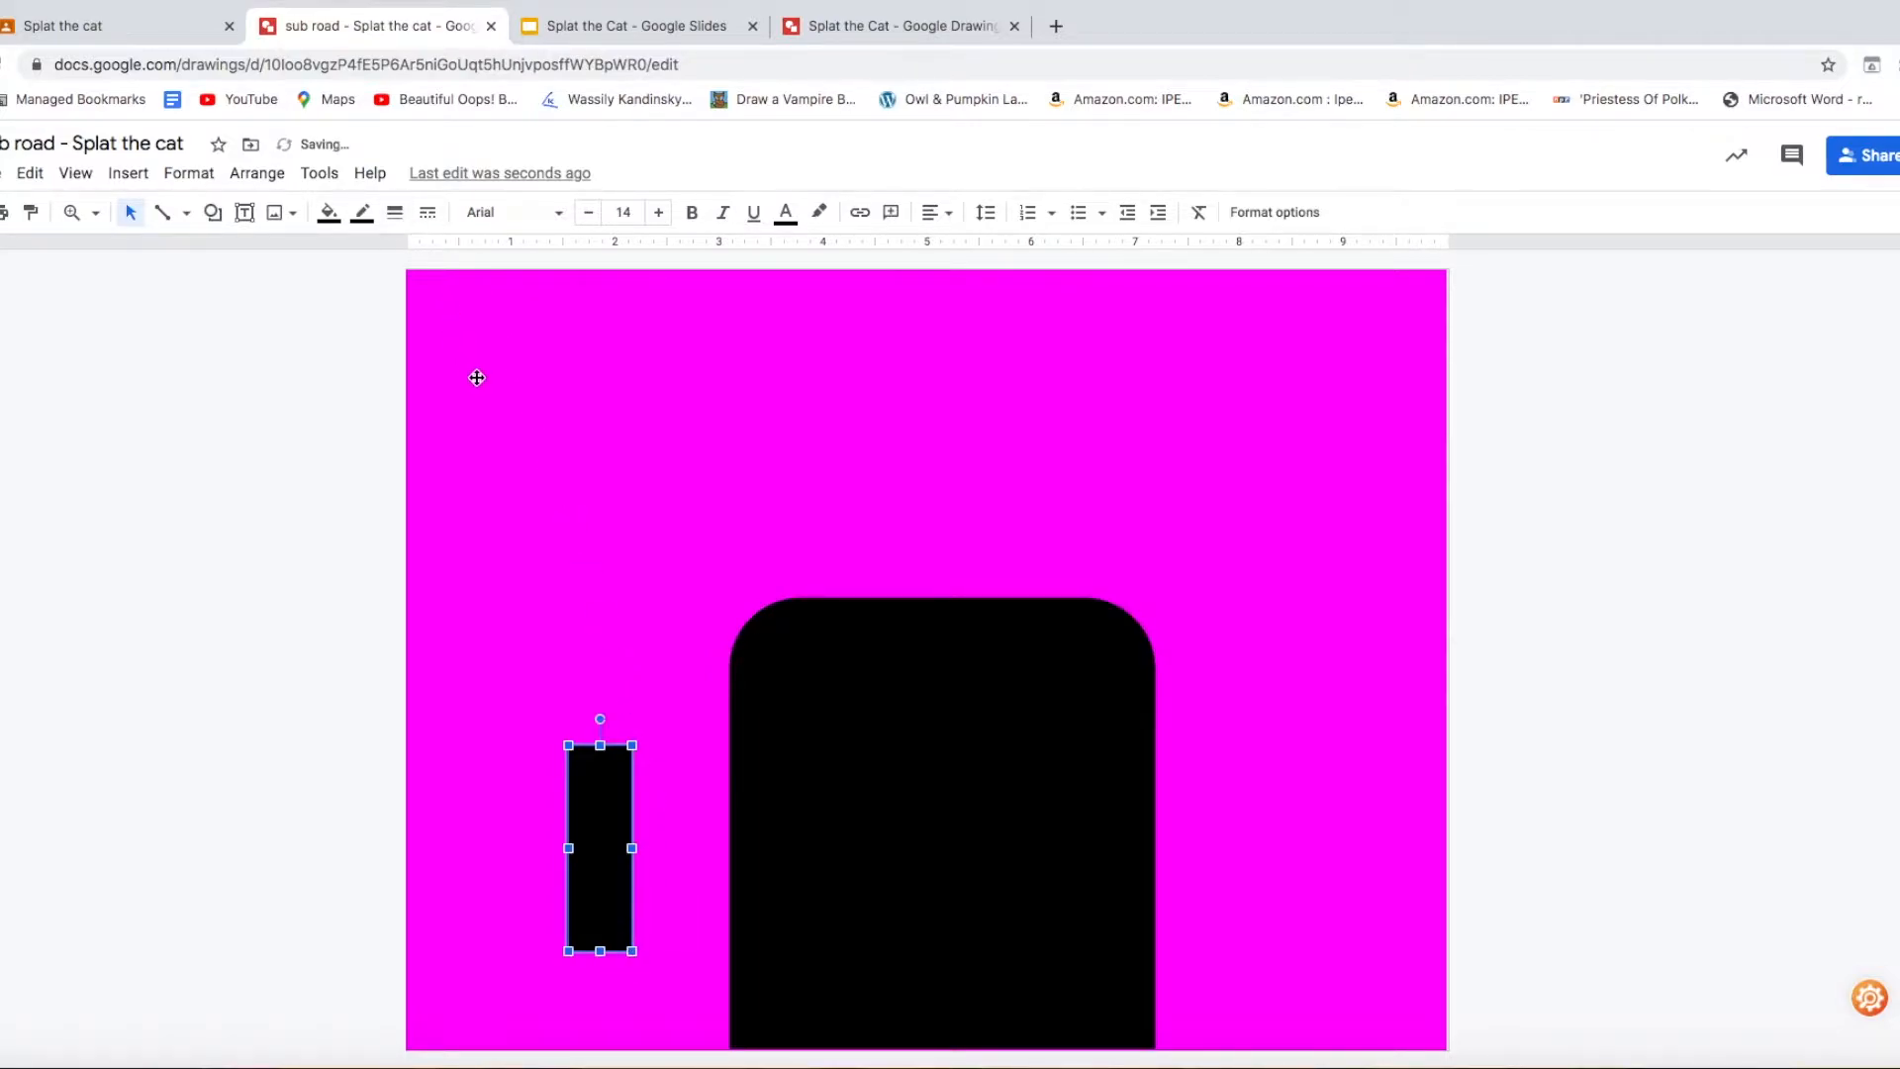
{"action": "left_click", "coordinate": [536, 458]}
- Rotate the arm rectangle to an angle of 330° and place it so its lower end overlaps the body's left edge
{"action": "left_click", "coordinate": [612, 748]}
{"action": "left_click_drag", "start_coordinate": [600, 721], "coordinate": [553, 717]}
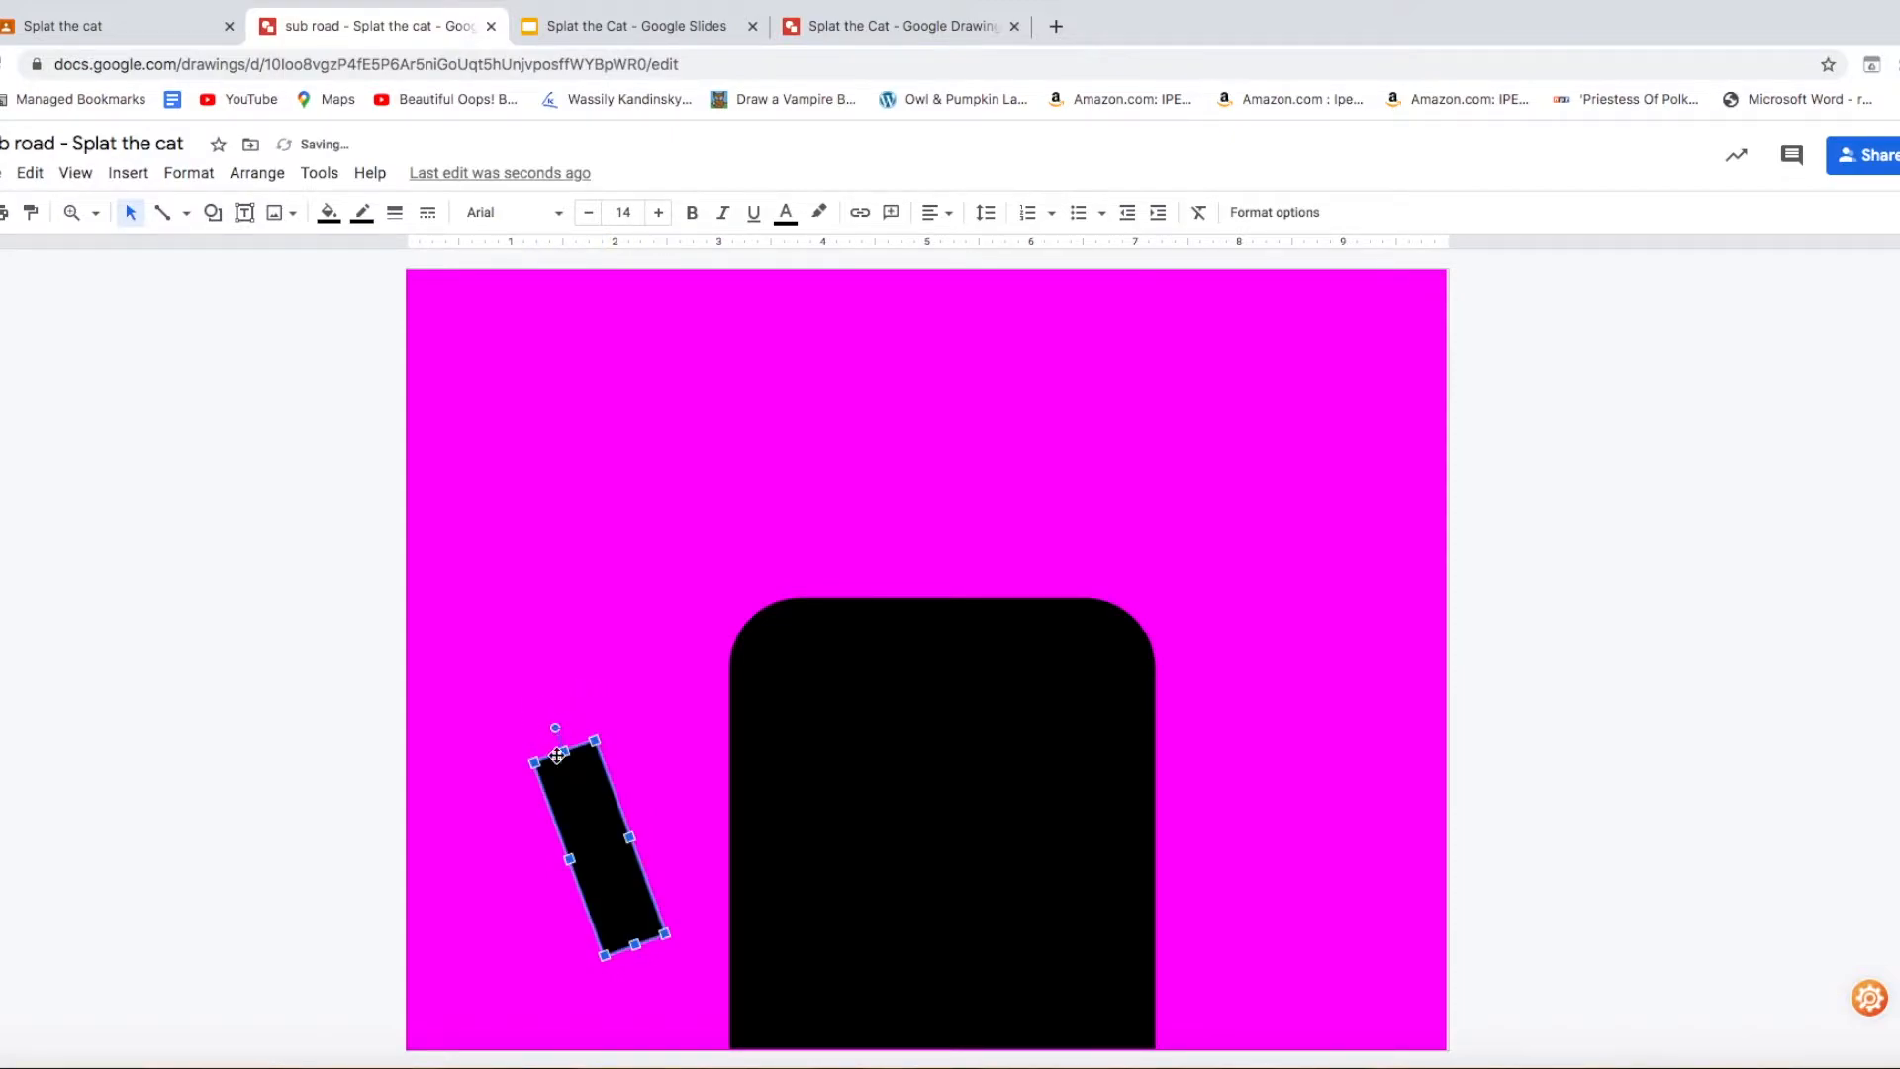
{"action": "left_click_drag", "start_coordinate": [568, 810], "coordinate": [690, 809]}
{"action": "left_click_drag", "start_coordinate": [676, 726], "coordinate": [649, 721]}
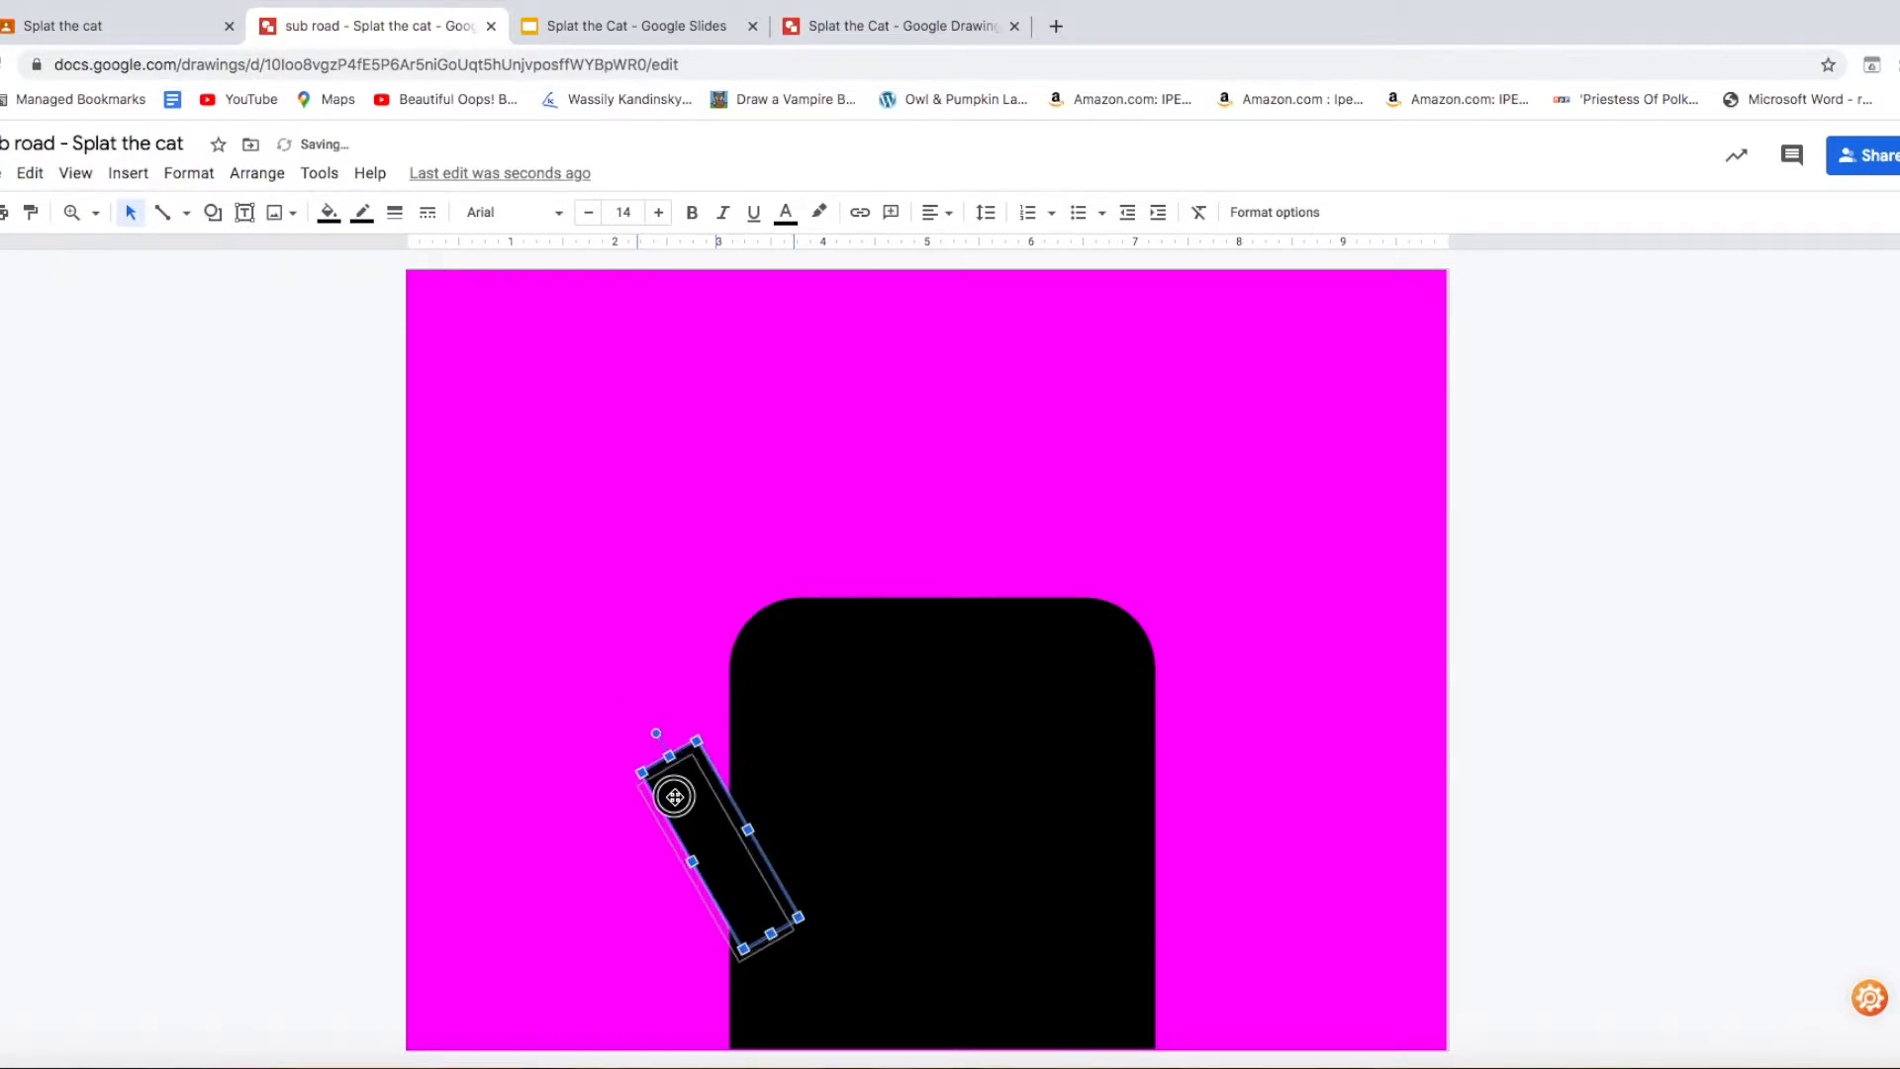
{"action": "left_click", "coordinate": [956, 436]}
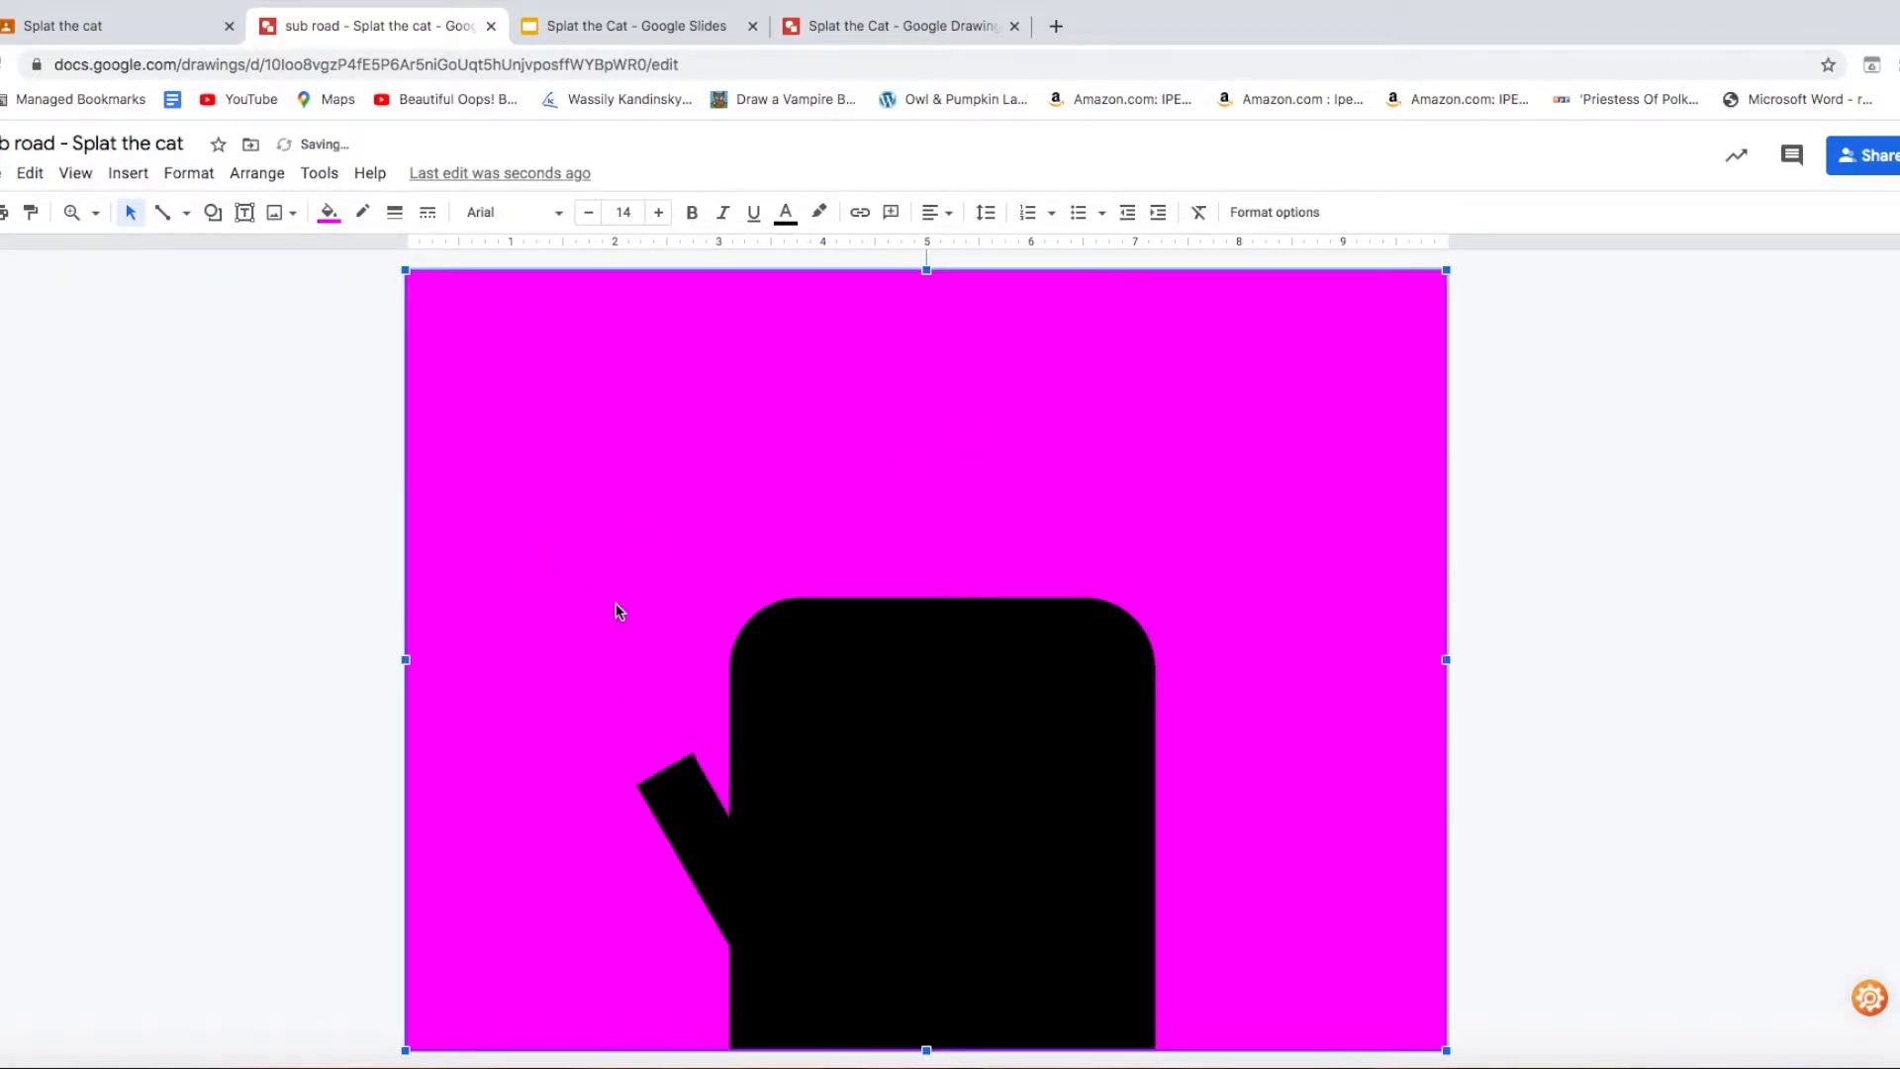
{"action": "left_click", "coordinate": [672, 808]}
{"action": "key", "text": "Up"}
{"action": "key", "text": "Left"}
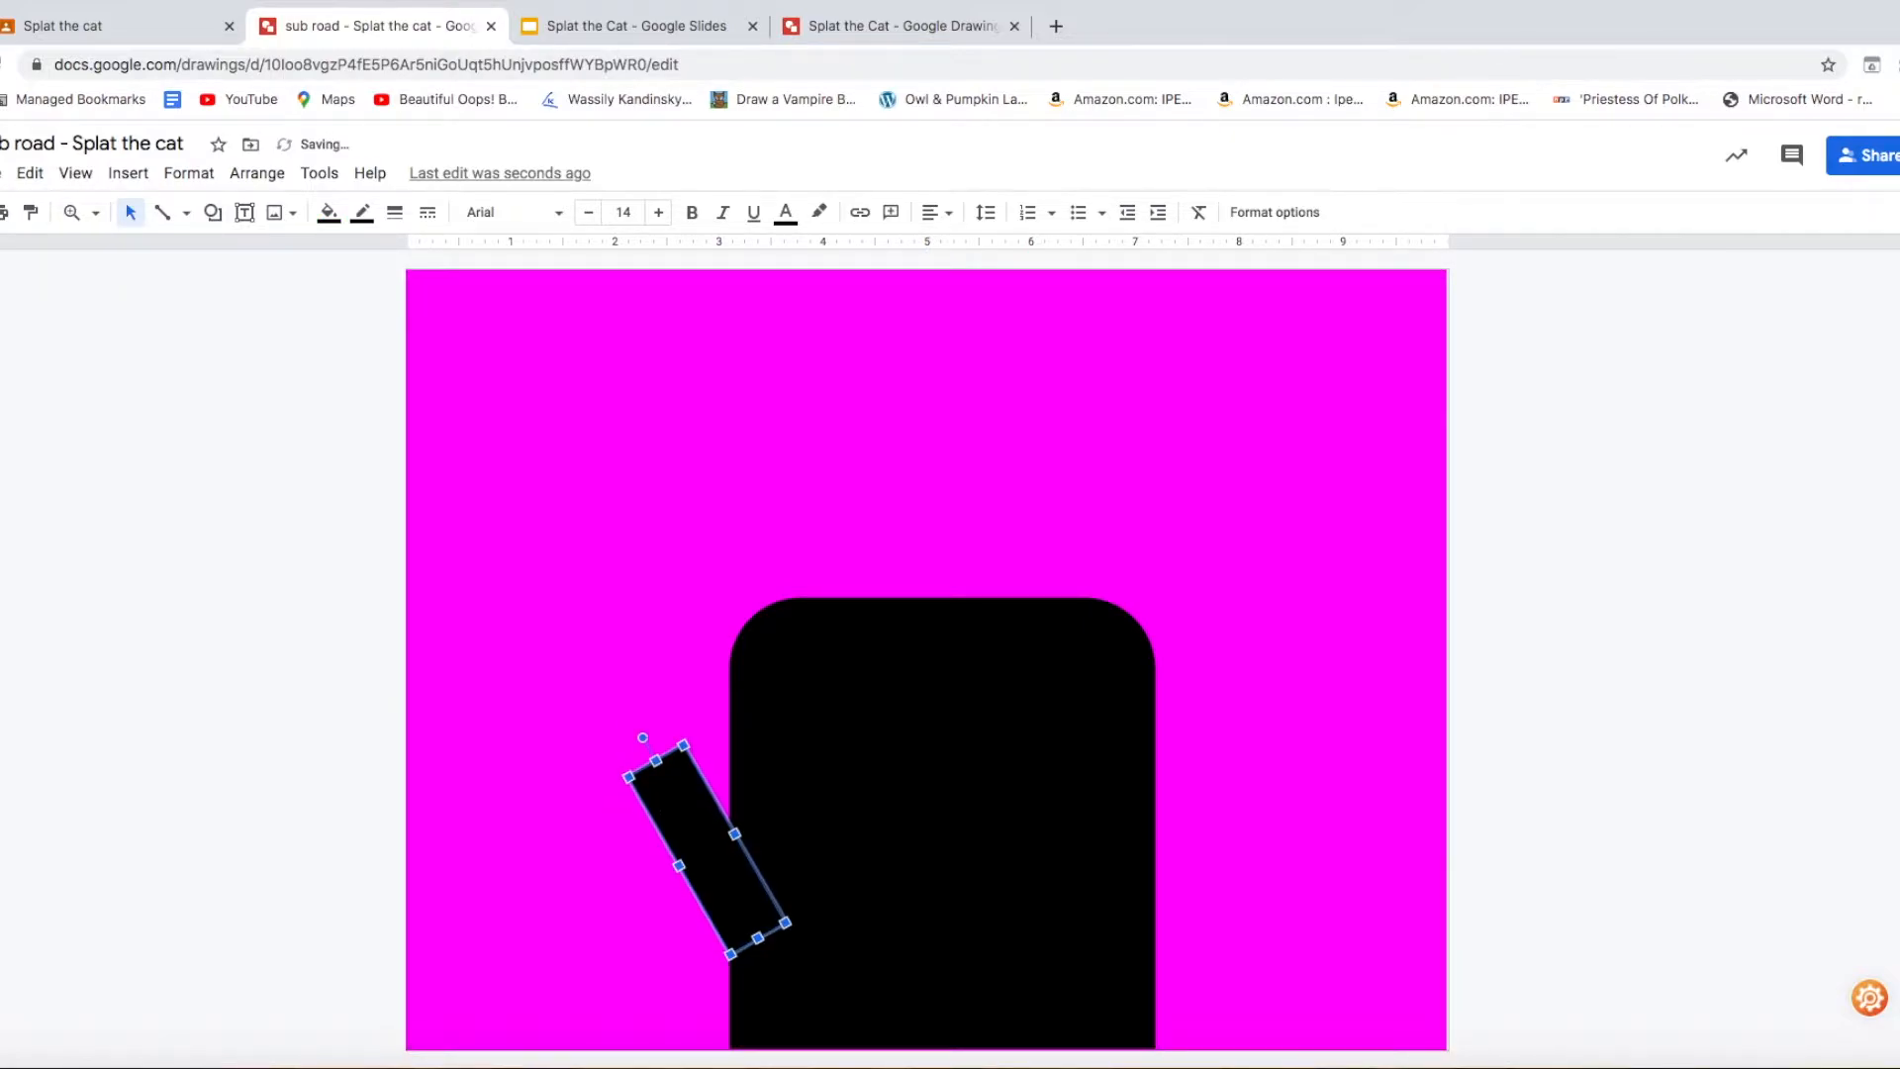
{"action": "left_click", "coordinate": [683, 583]}
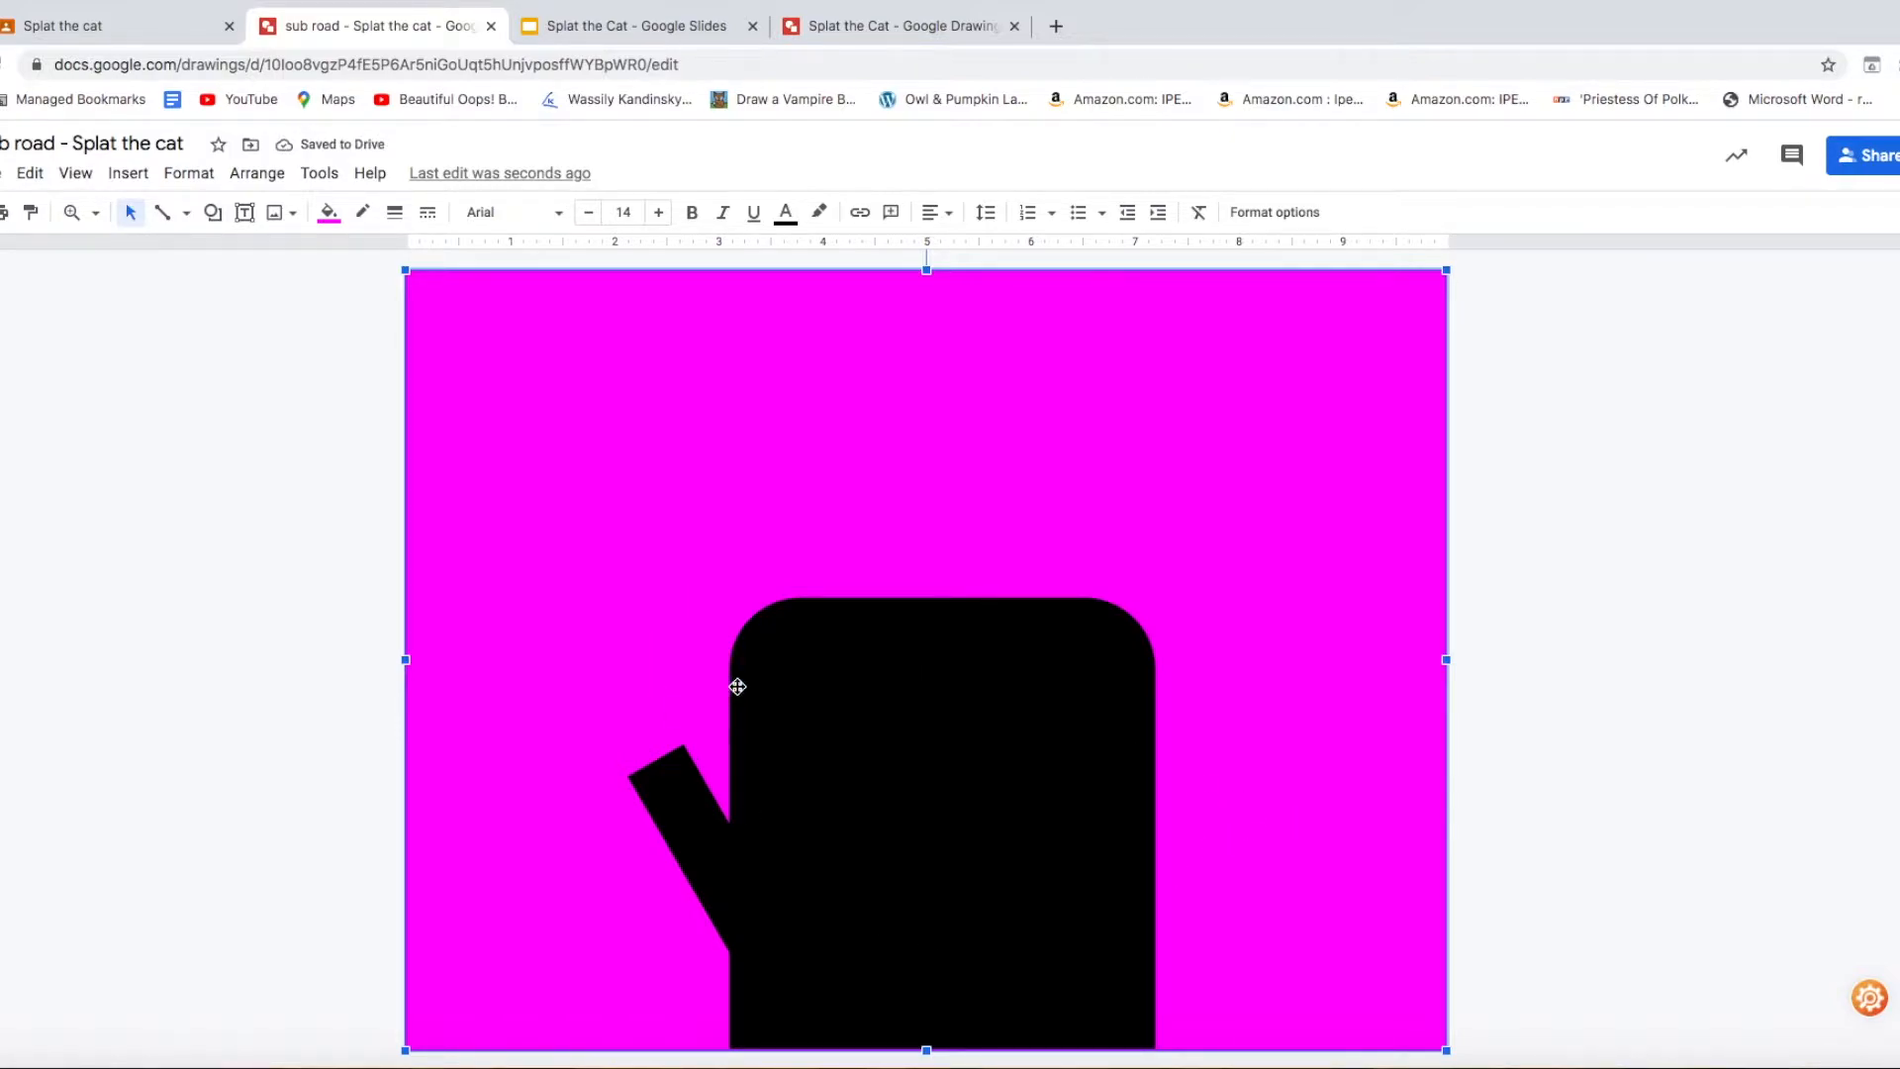
- Duplicate the slanted arm and place the copy in the empty area right of the body
{"action": "left_click", "coordinate": [682, 797]}
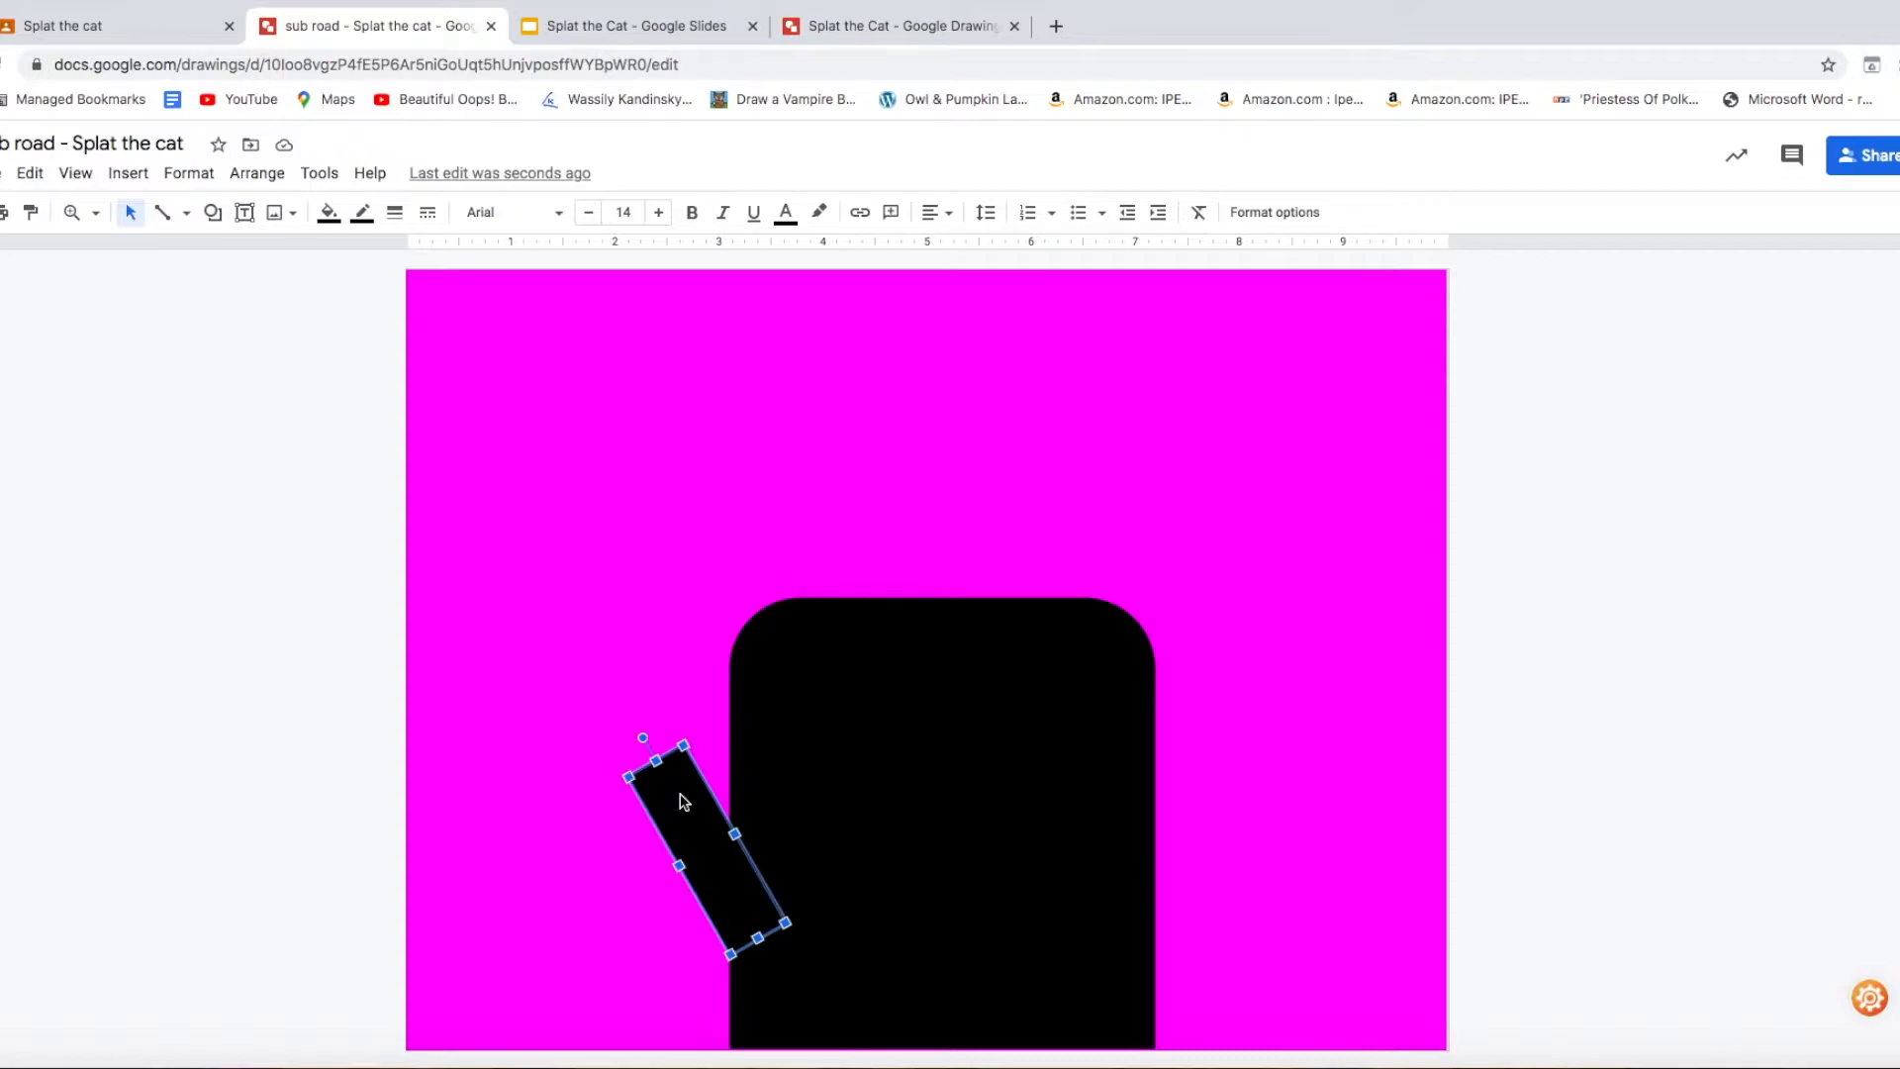
{"action": "key", "text": "ctrl+d"}
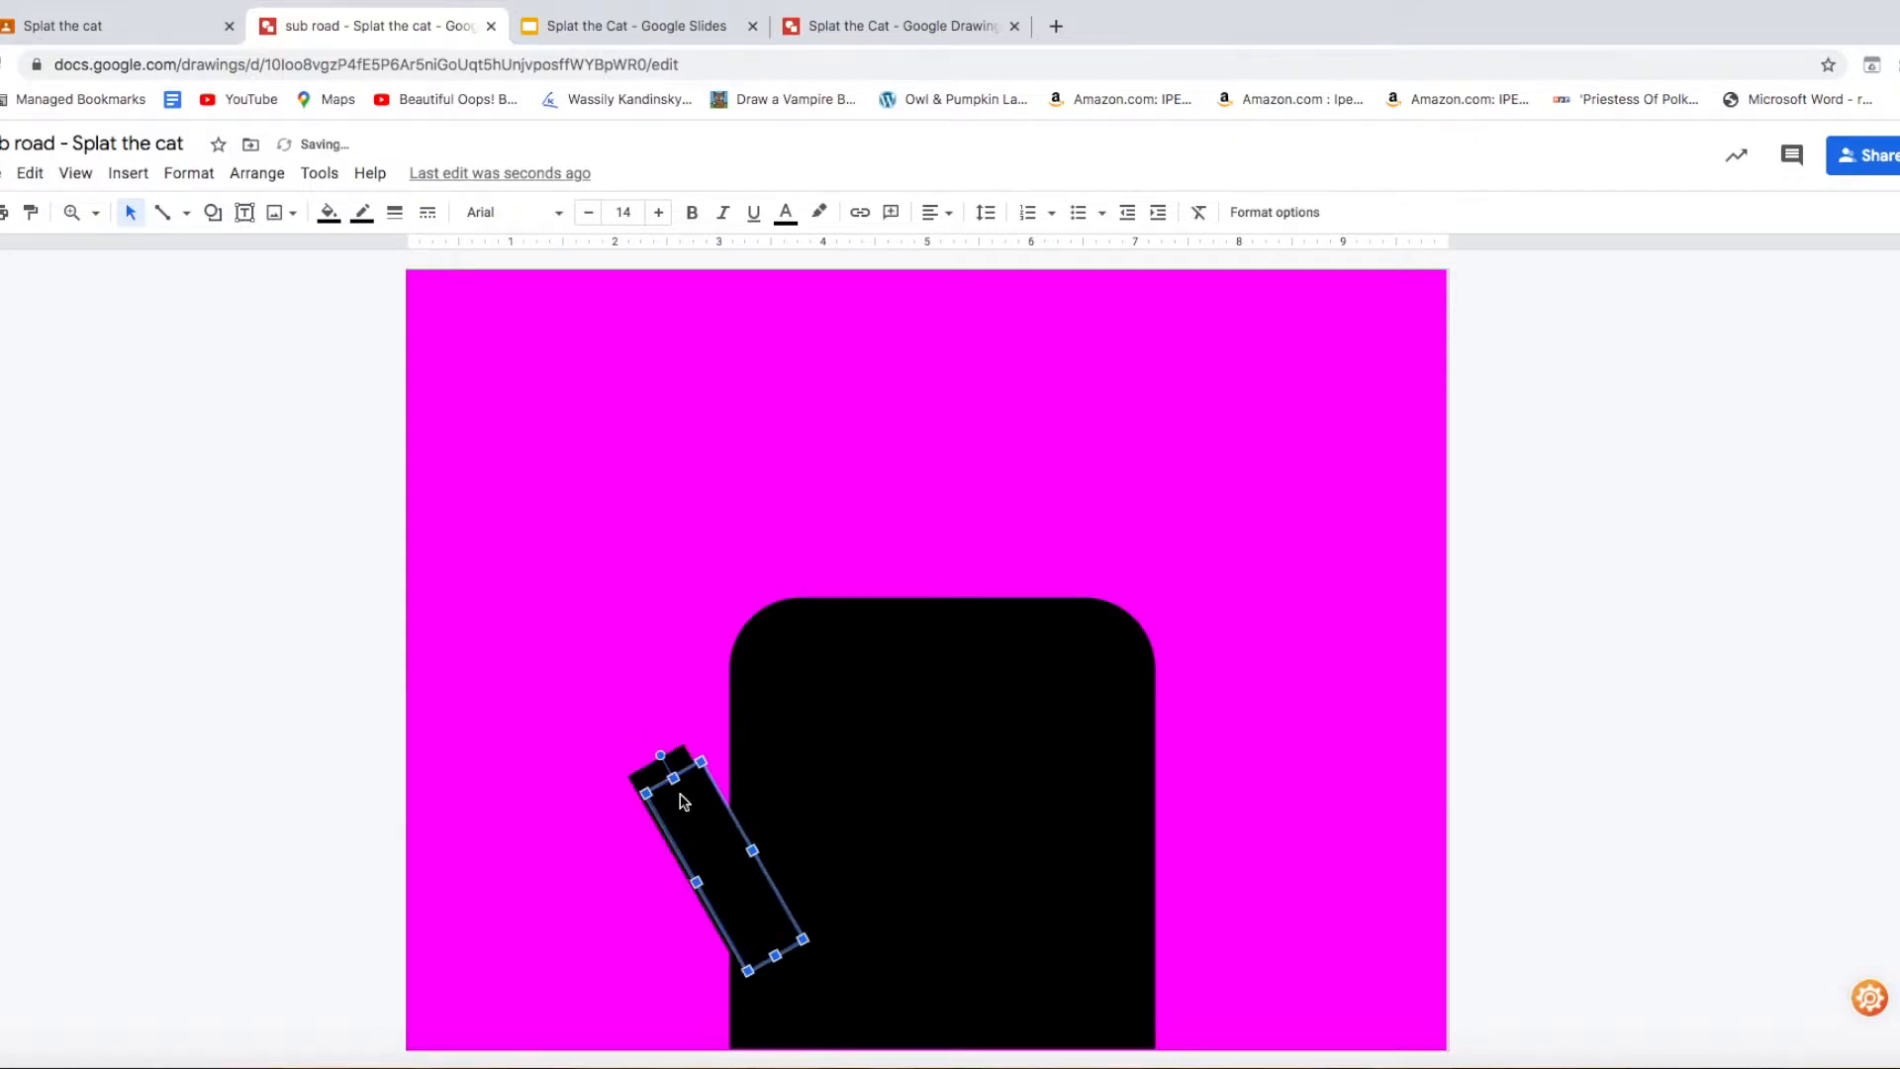
{"action": "left_click_drag", "start_coordinate": [688, 795], "coordinate": [1221, 813]}
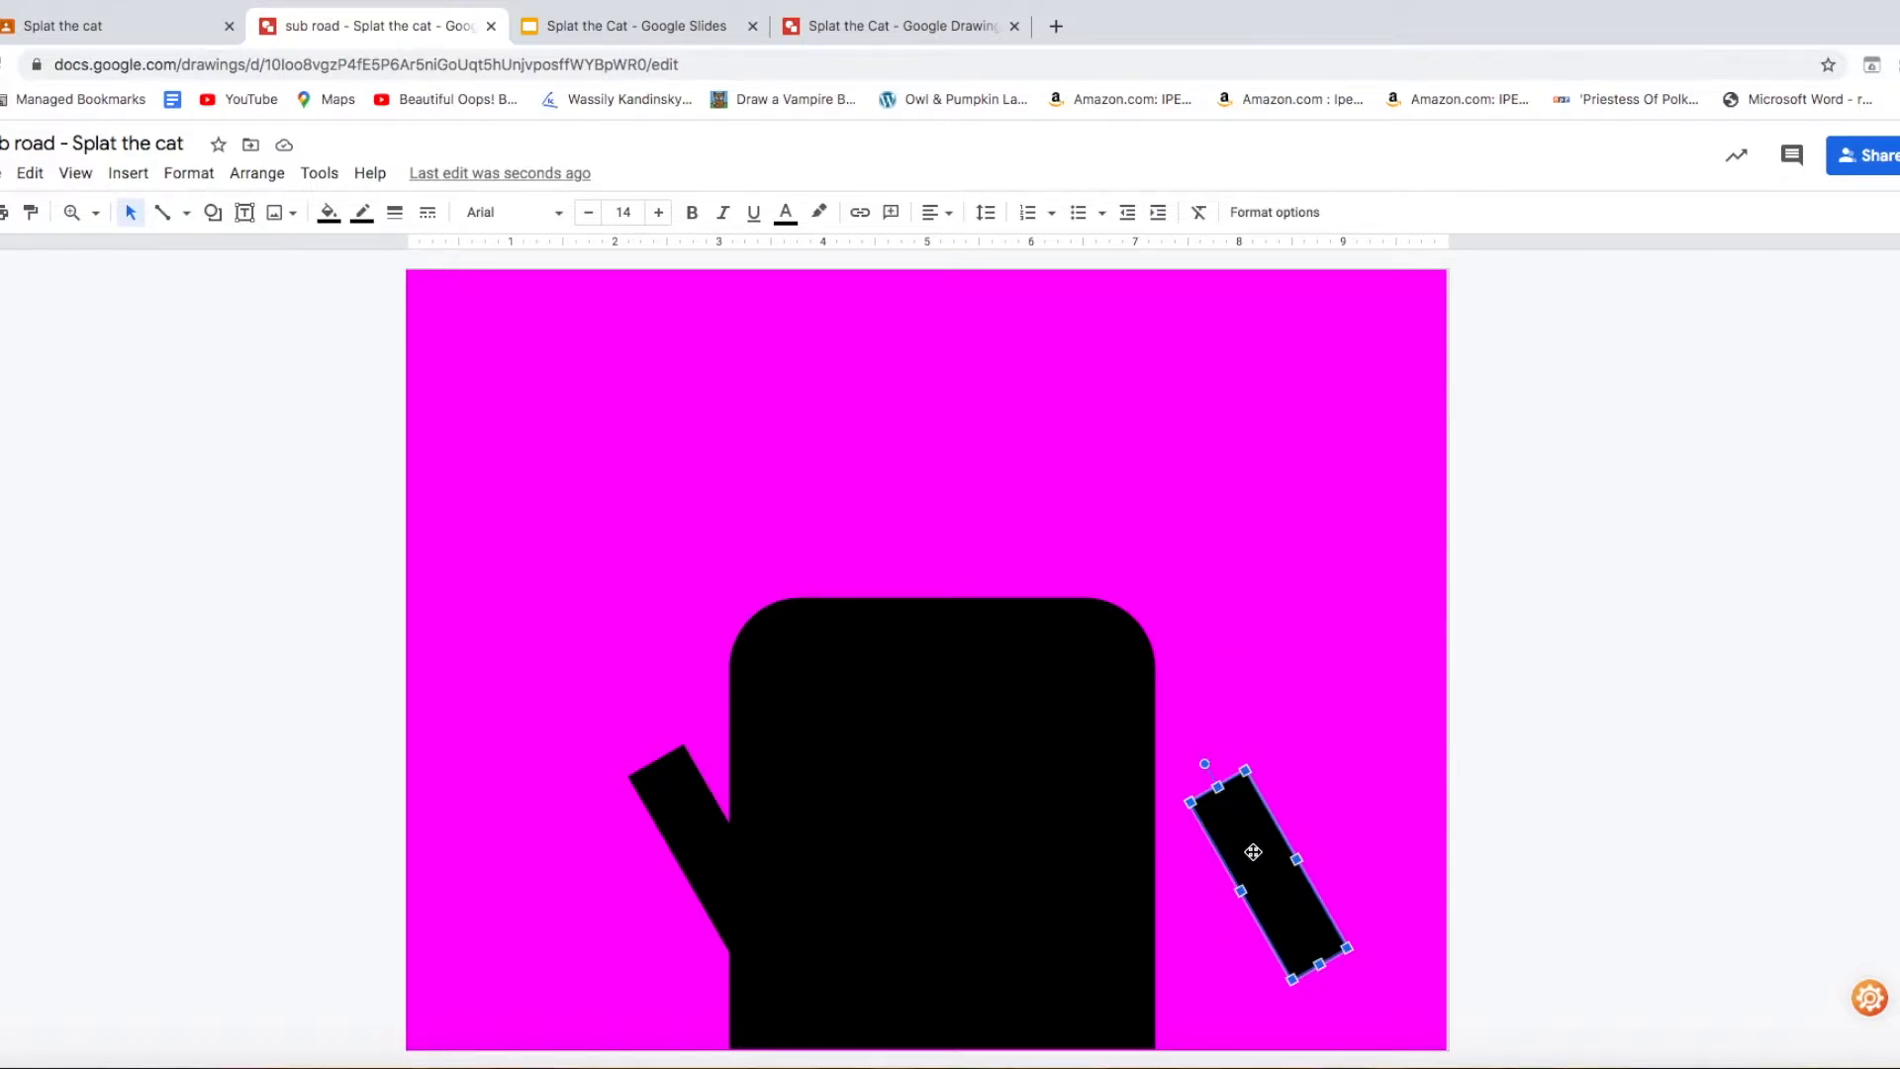
- Flip the copied arm horizontally and move it so its lower end meets the body's right edge
{"action": "left_click", "coordinate": [183, 186]}
{"action": "left_click", "coordinate": [246, 641]}
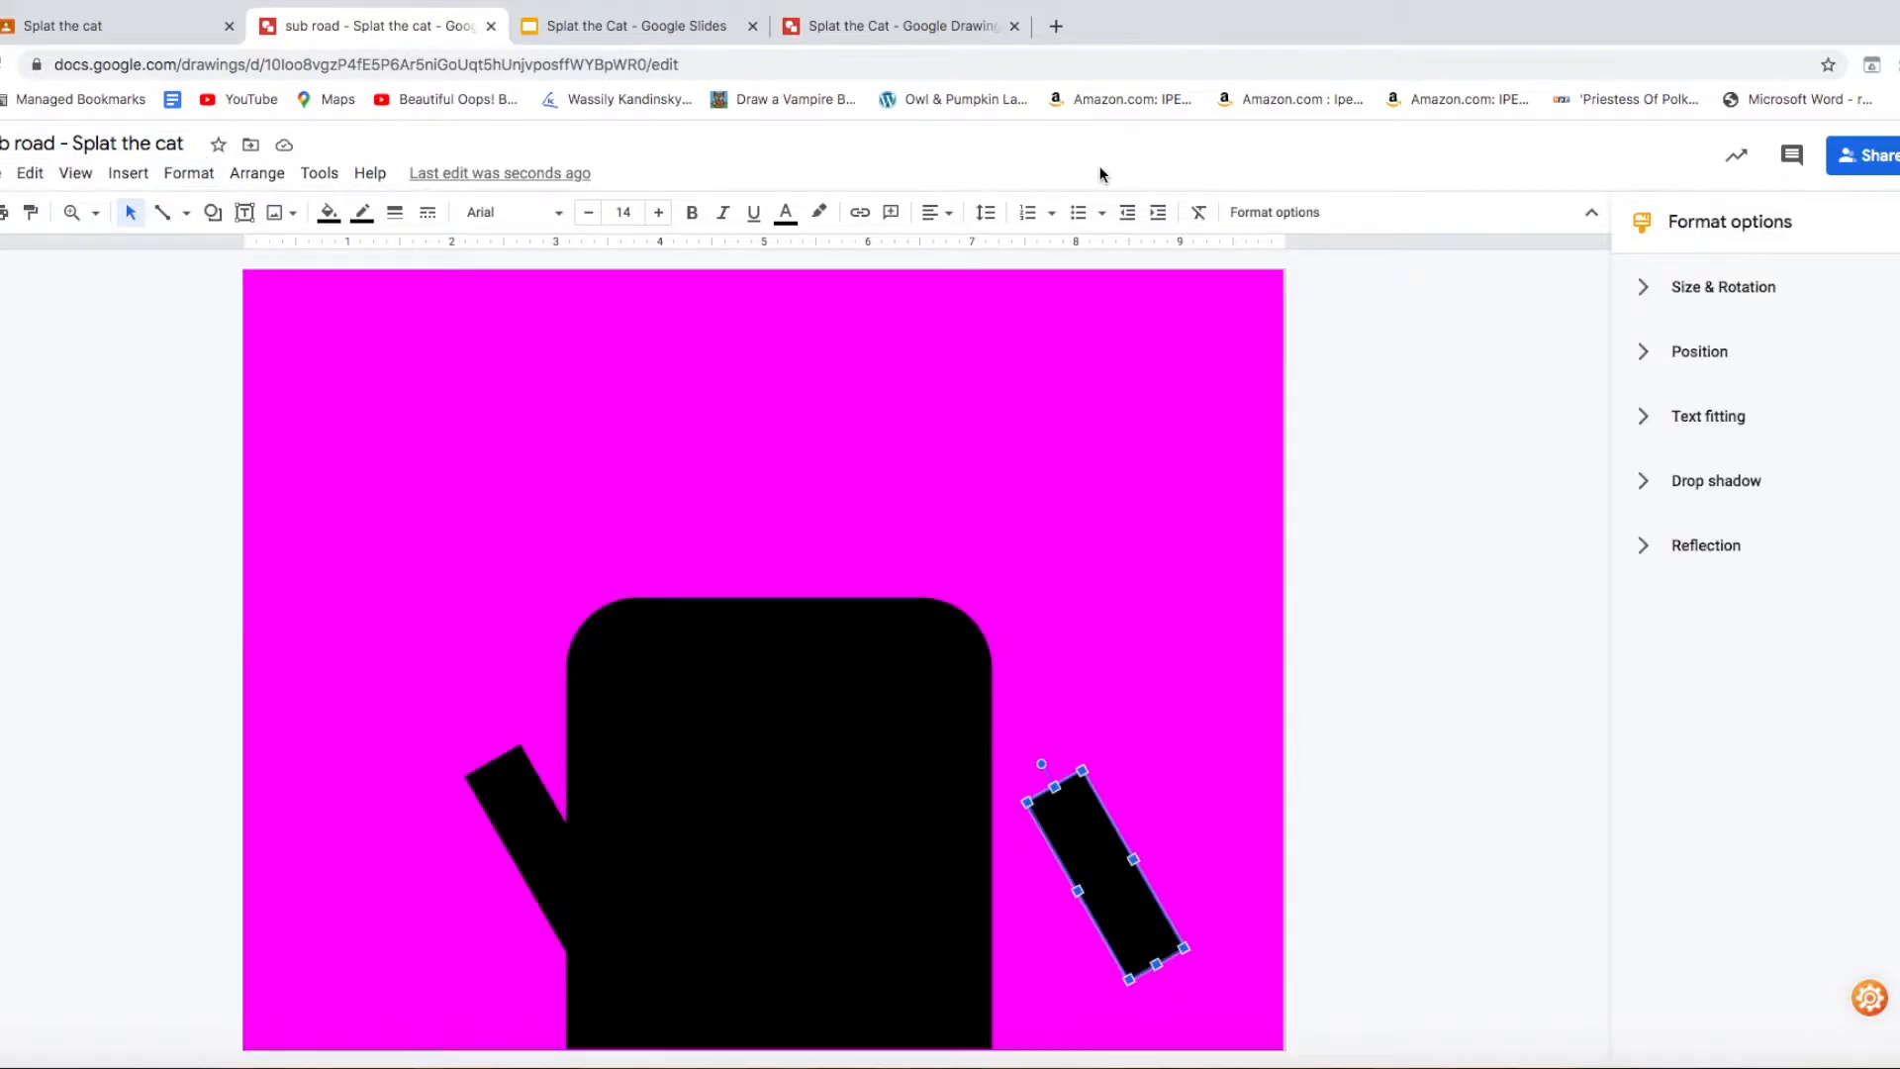
{"action": "left_click", "coordinate": [1782, 289]}
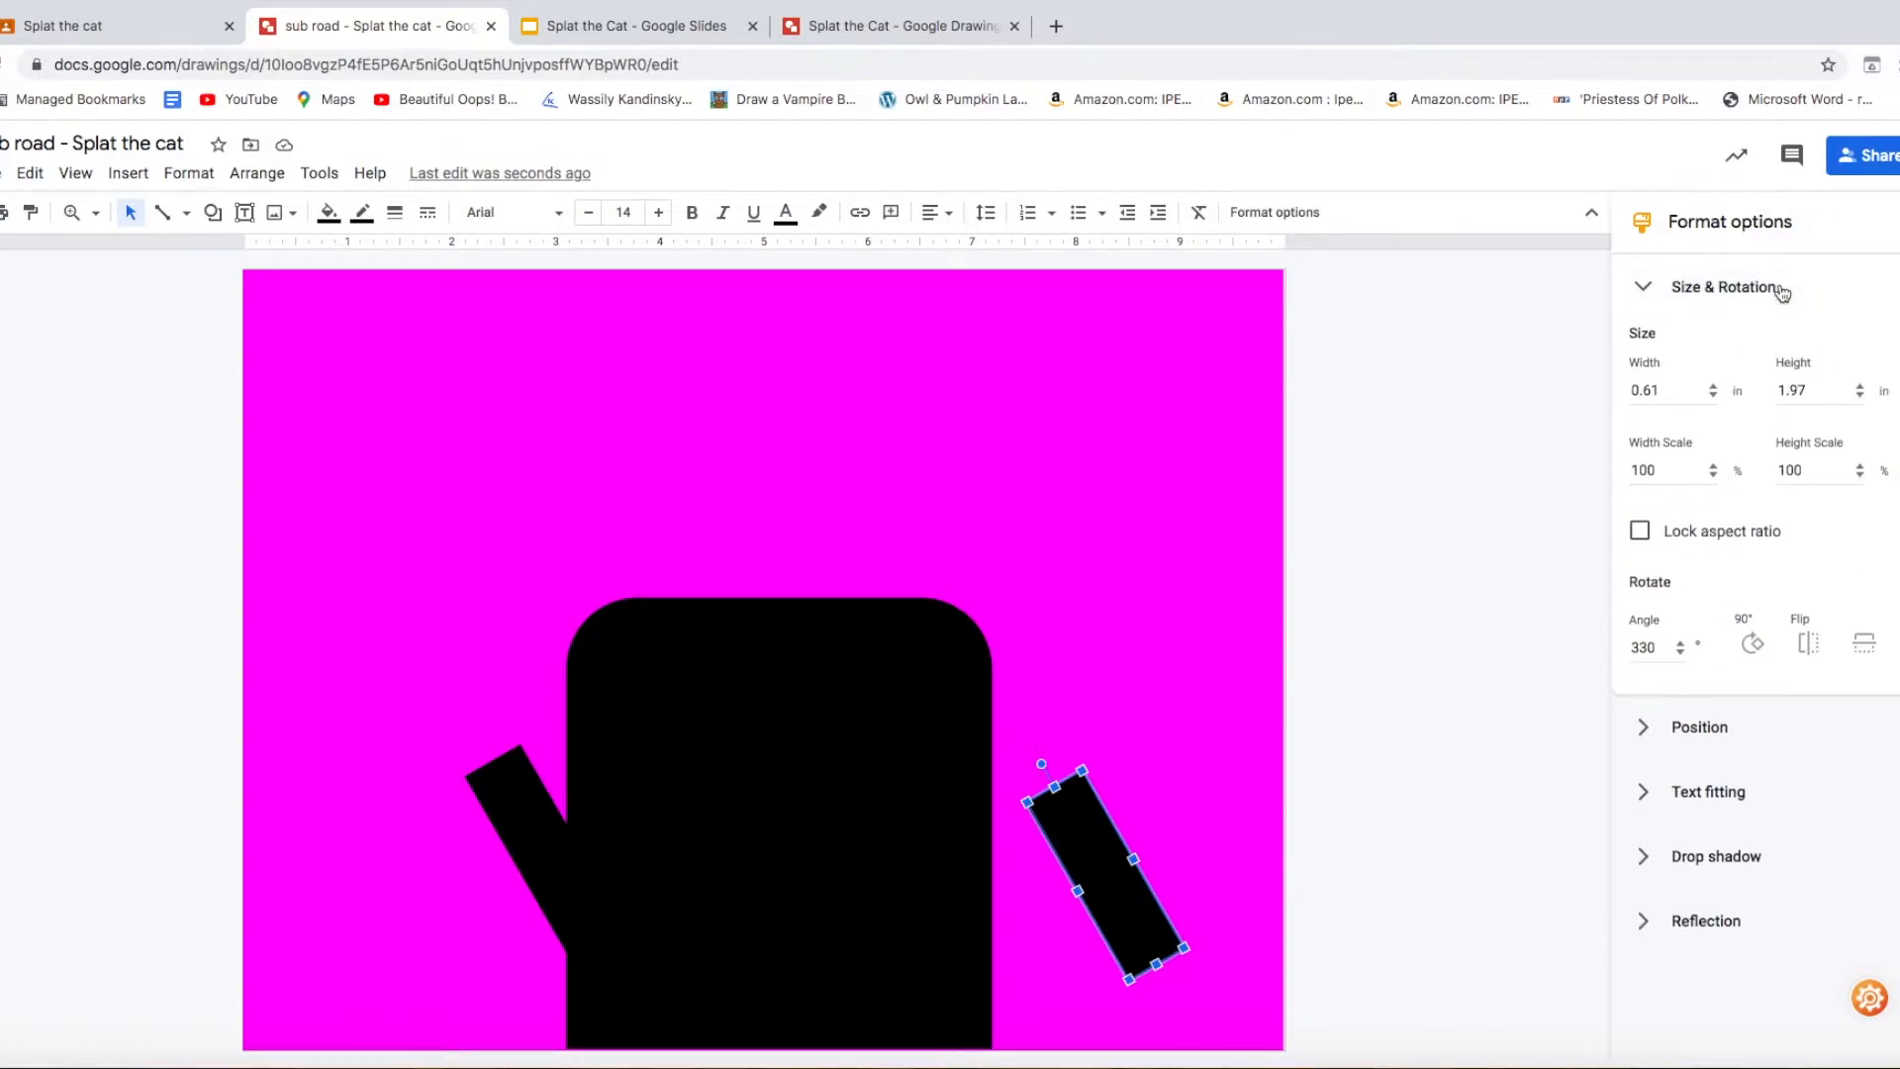
{"action": "left_click", "coordinate": [1806, 651]}
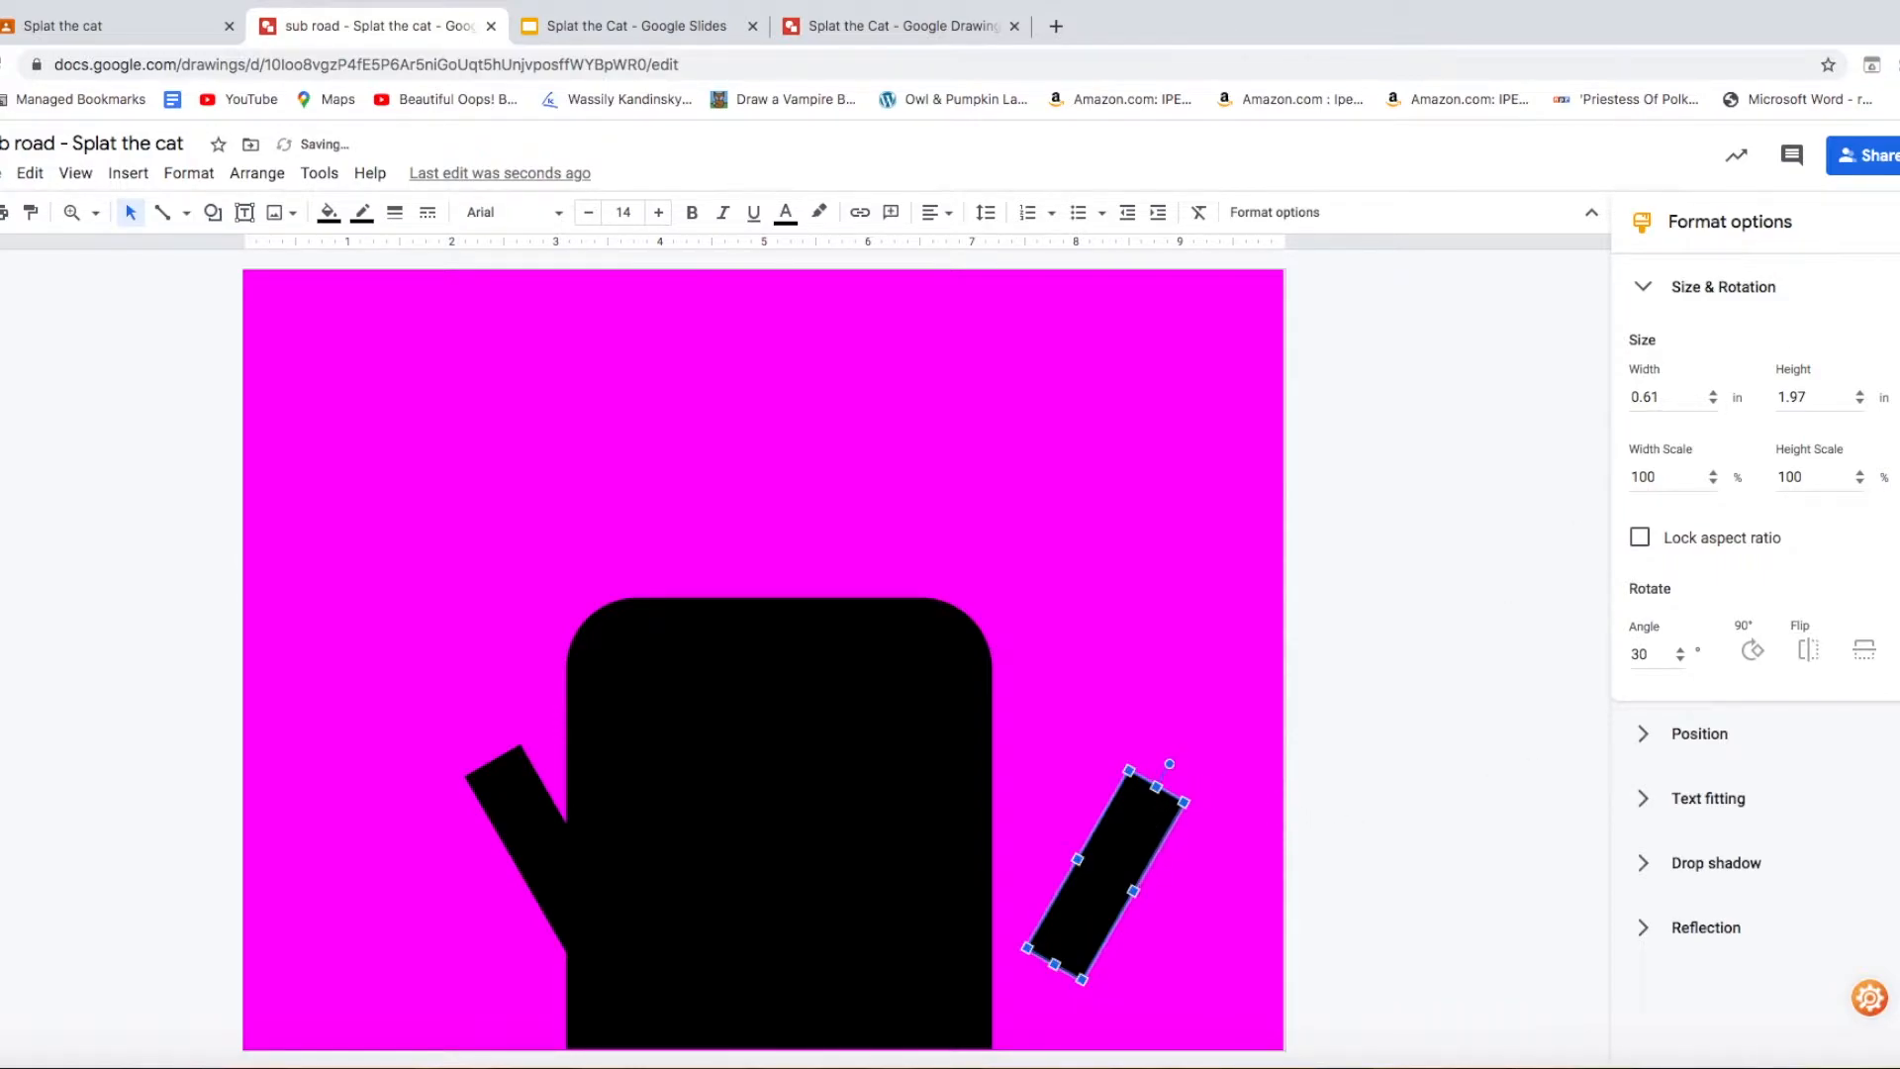
{"action": "left_click", "coordinate": [1887, 222]}
{"action": "left_click_drag", "start_coordinate": [1285, 834], "coordinate": [1205, 811]}
{"action": "left_click", "coordinate": [1326, 683]}
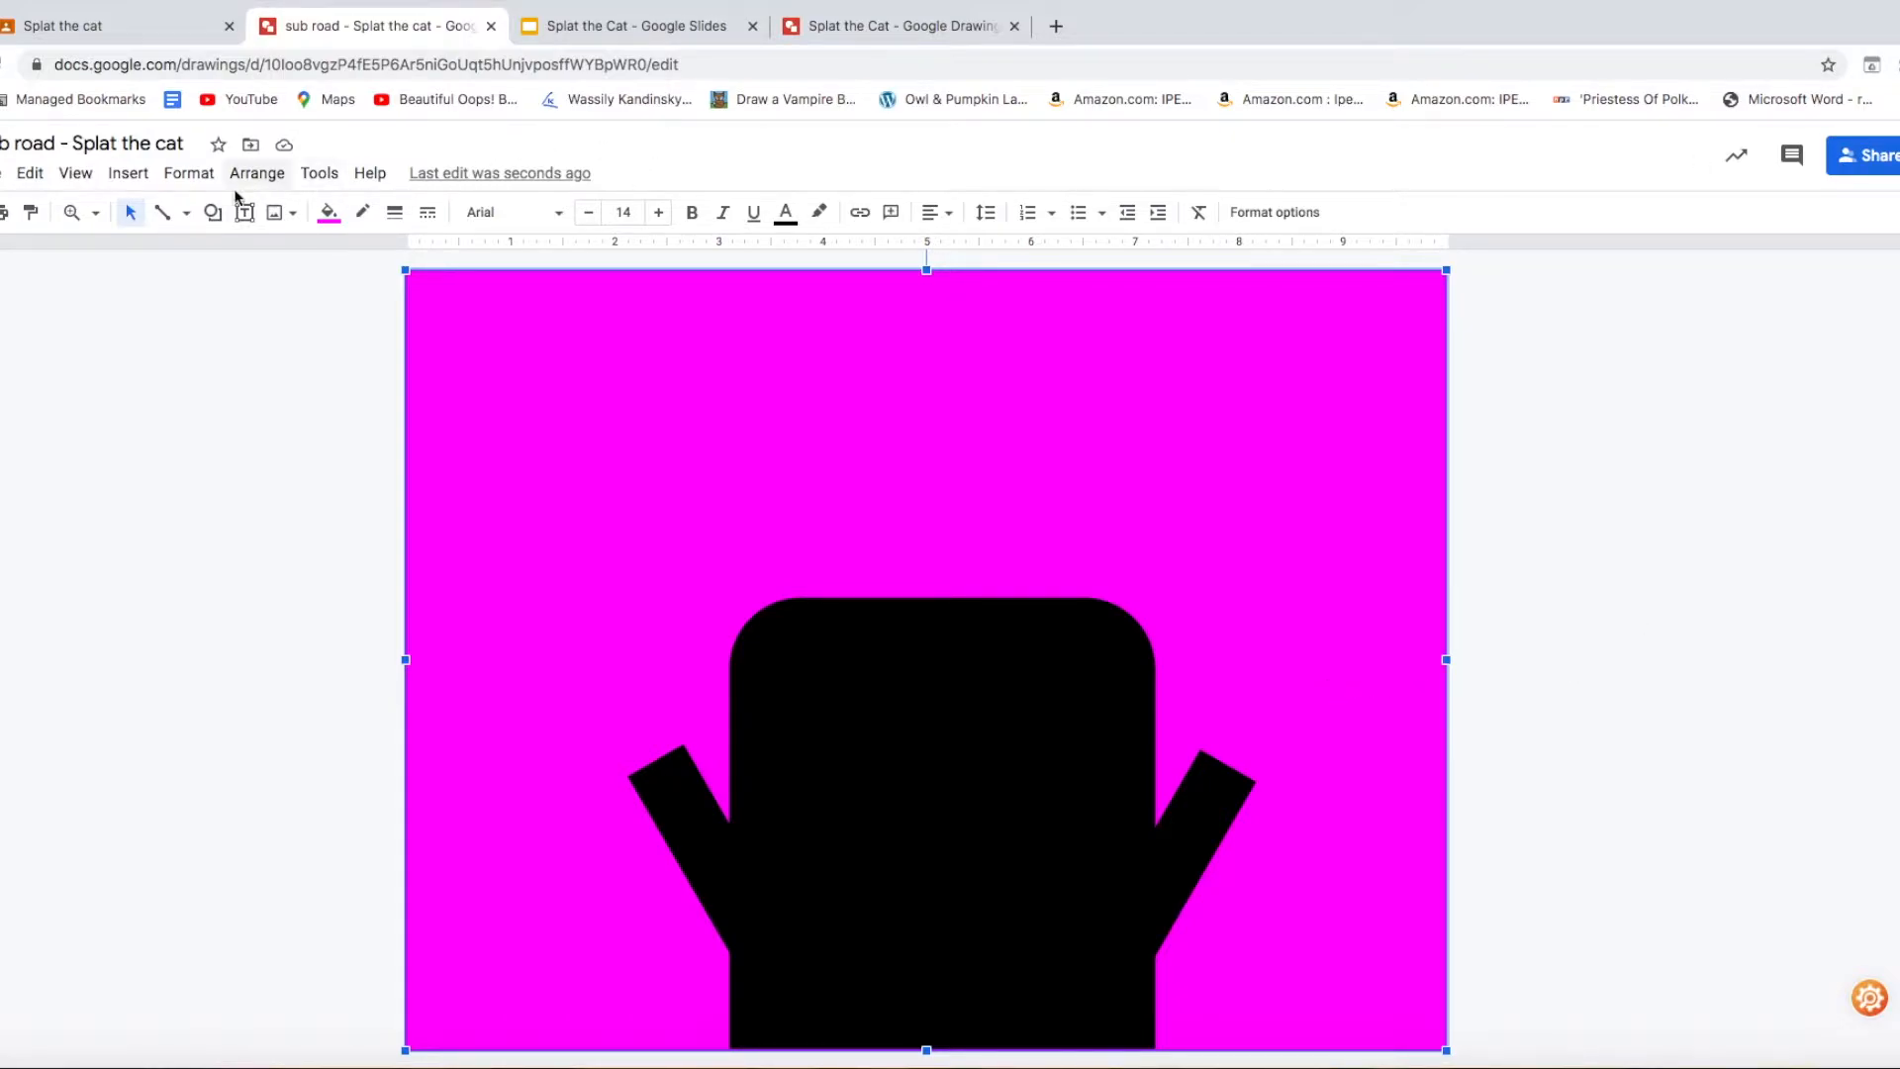
- Draw a triangle about 1 inch wide on the left part of the body's upper edge for an ear and fill it black
{"action": "left_click", "coordinate": [211, 213]}
{"action": "mouse_move", "coordinate": [260, 252]}
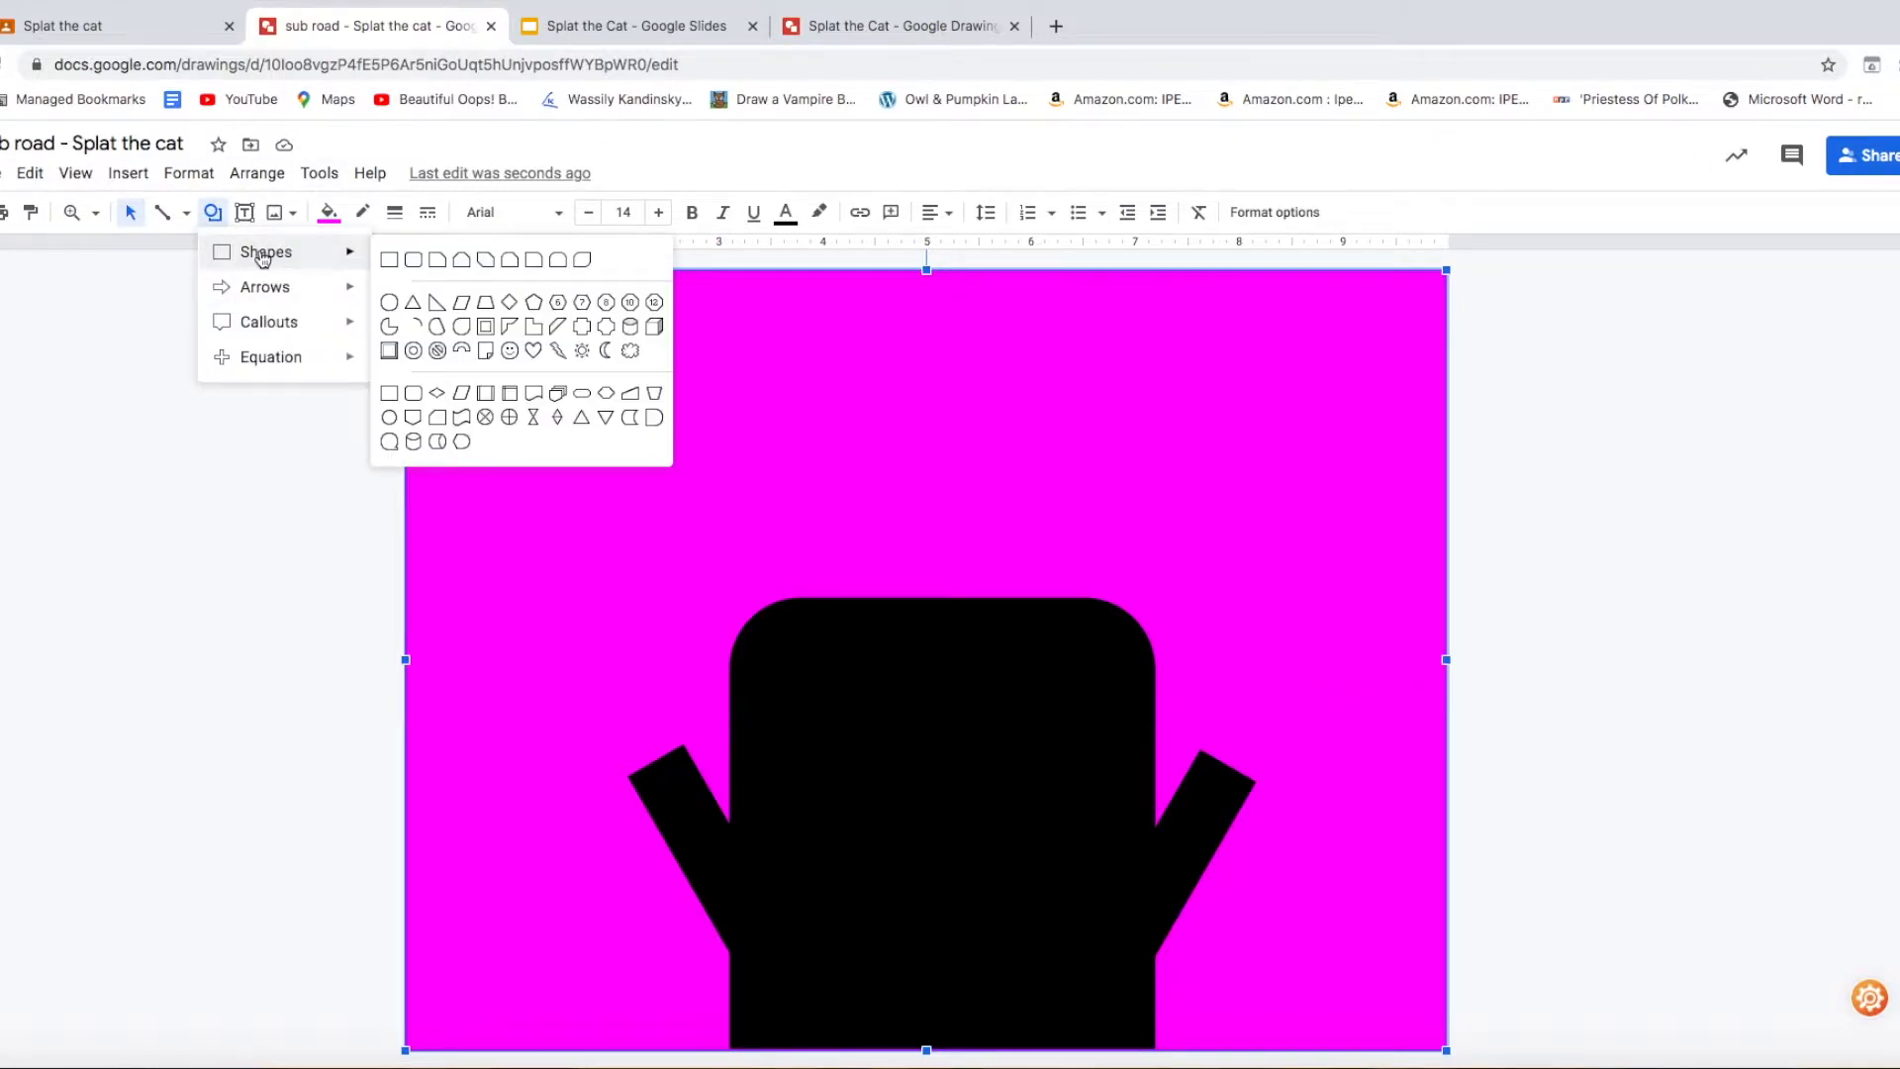
{"action": "left_click", "coordinate": [415, 302]}
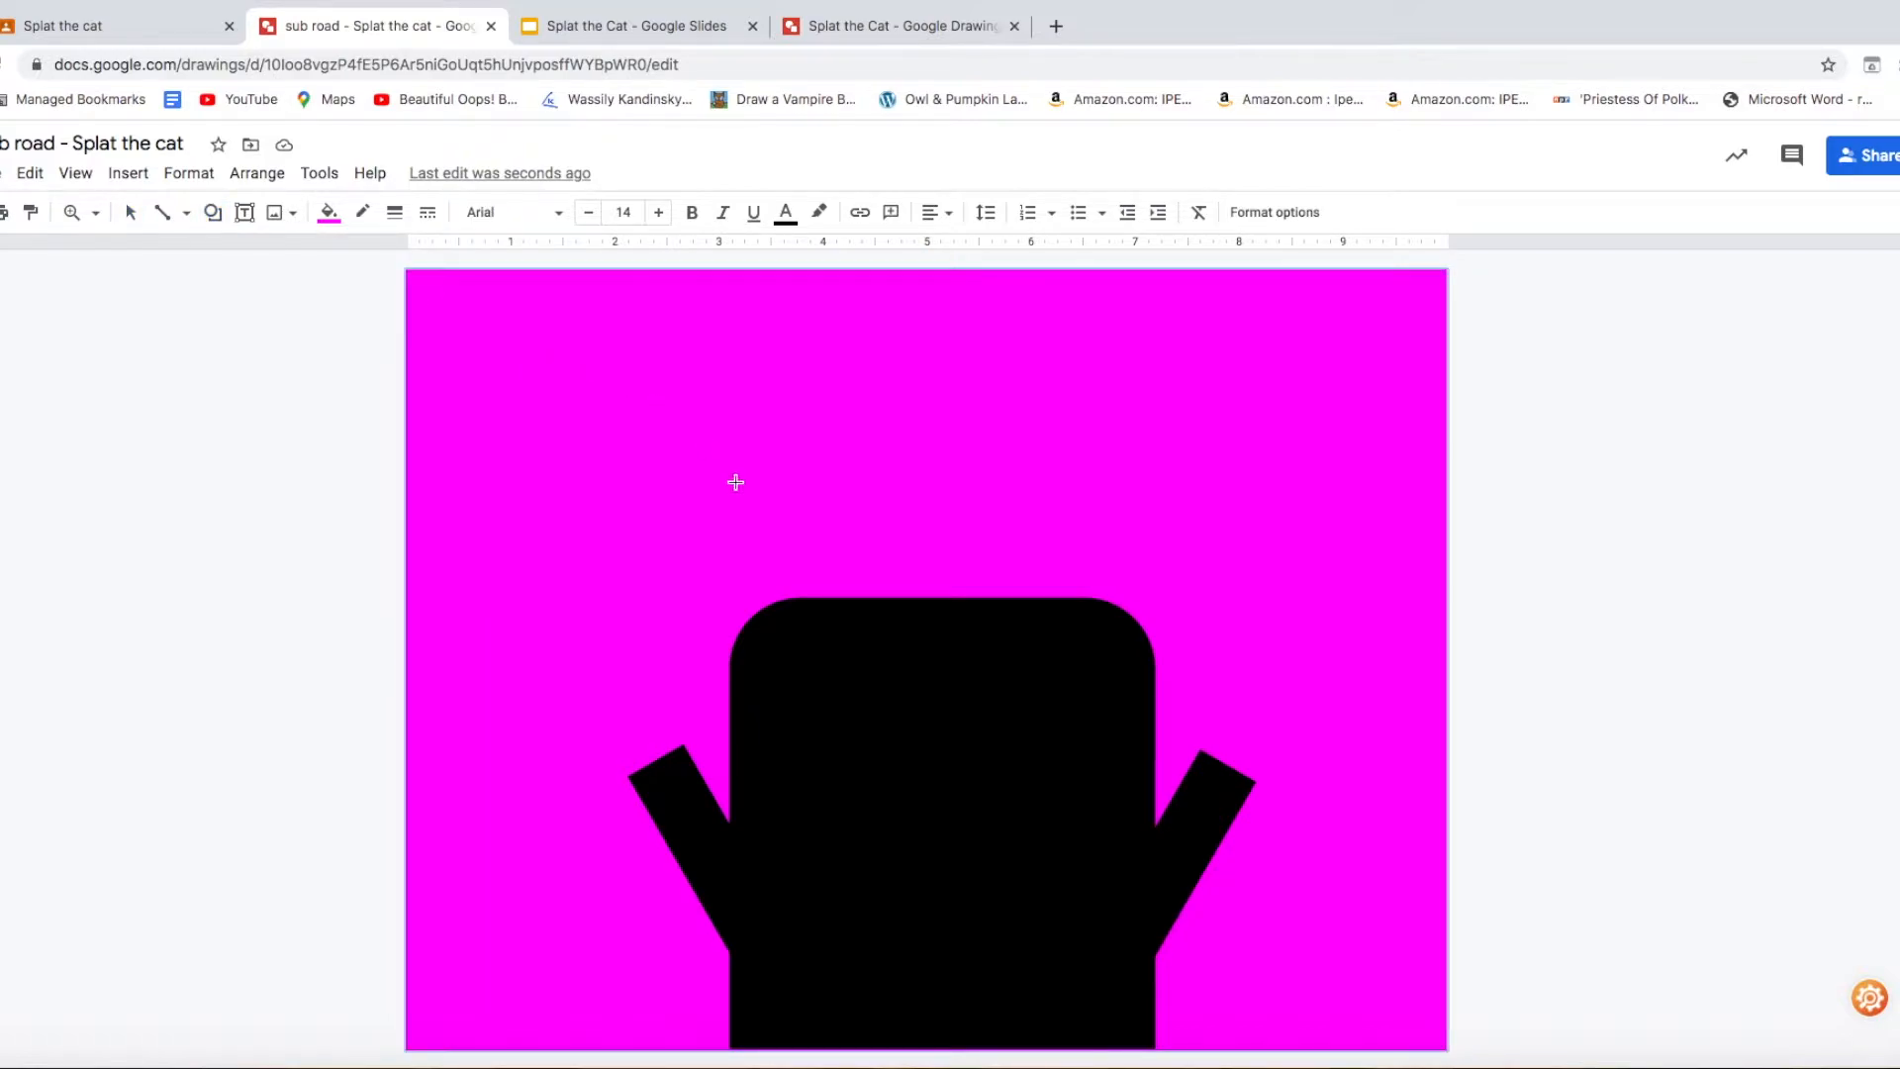
{"action": "mouse_move", "coordinate": [822, 496]}
{"action": "left_mouse_down"}
{"action": "mouse_move", "coordinate": [768, 551]}
{"action": "mouse_move", "coordinate": [768, 598]}
{"action": "mouse_move", "coordinate": [921, 598]}
{"action": "mouse_move", "coordinate": [857, 552]}
{"action": "left_mouse_up"}
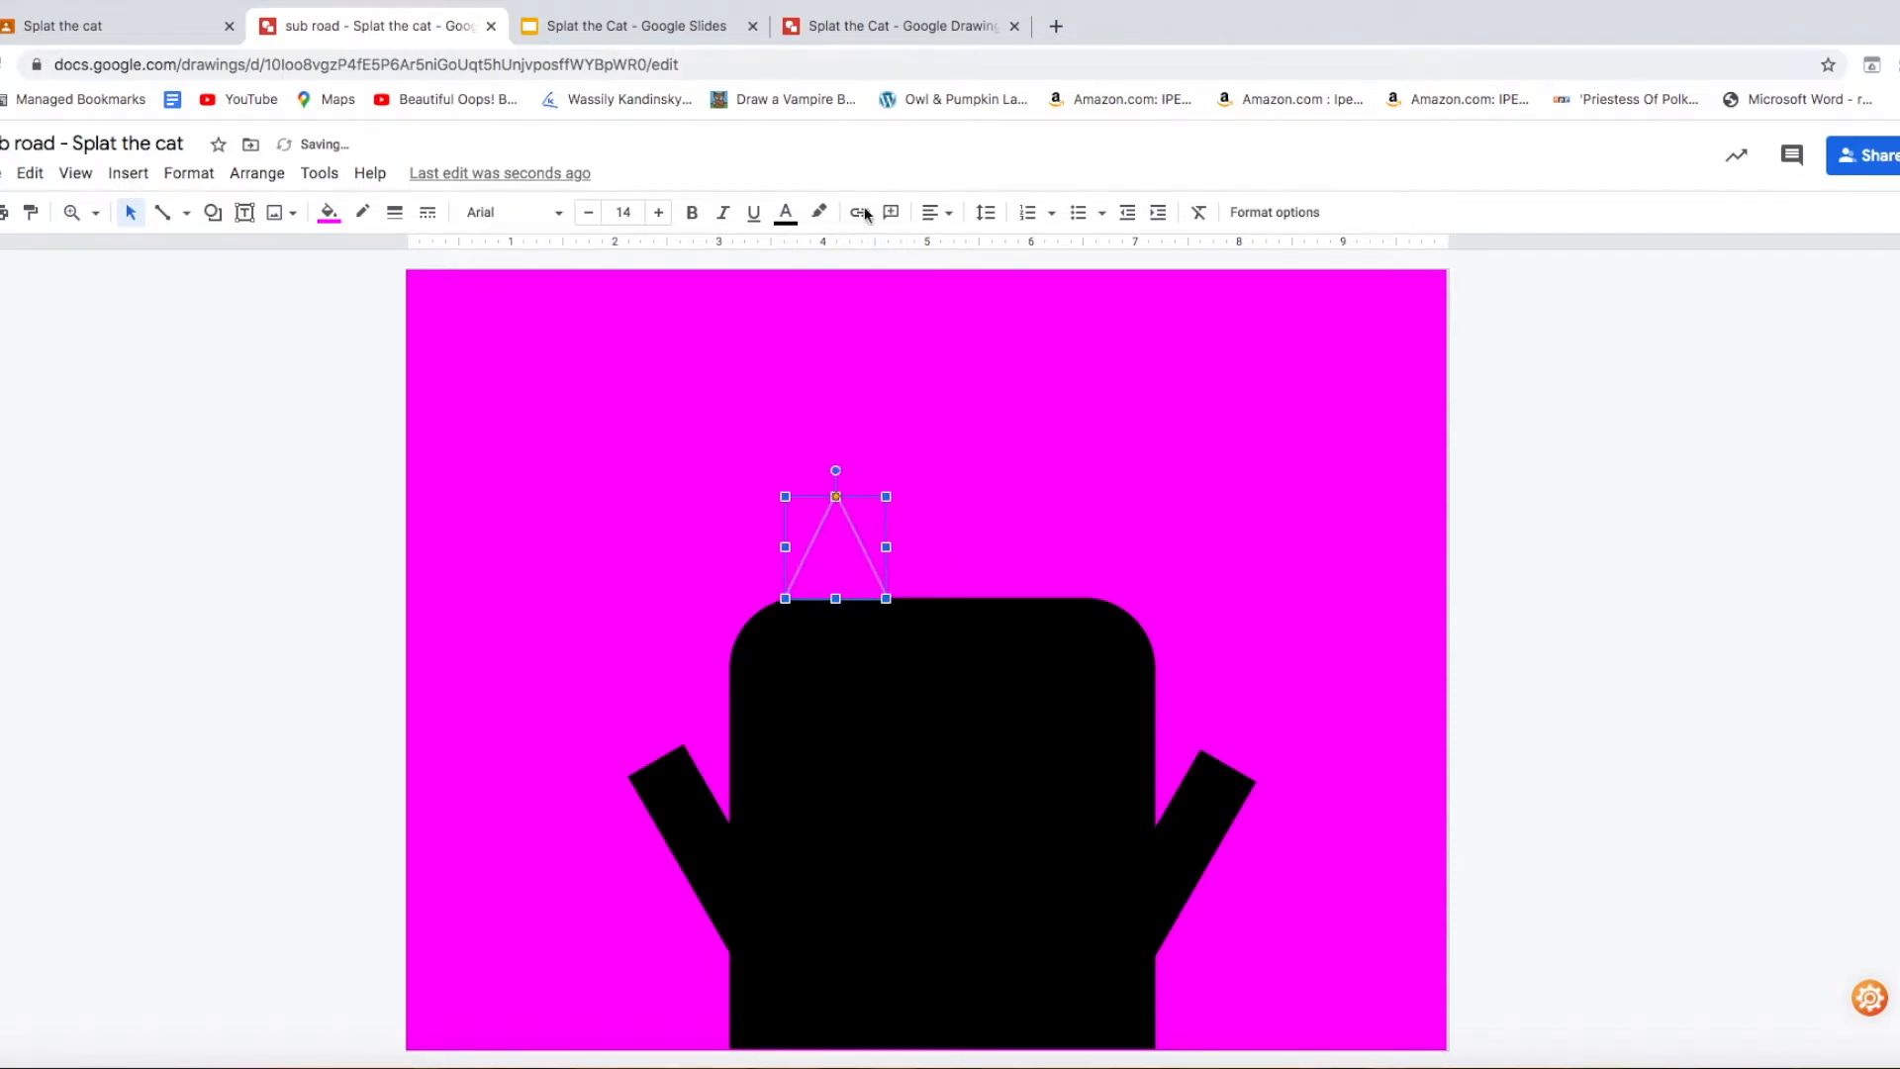
{"action": "left_click", "coordinate": [329, 212]}
{"action": "left_click", "coordinate": [339, 327]}
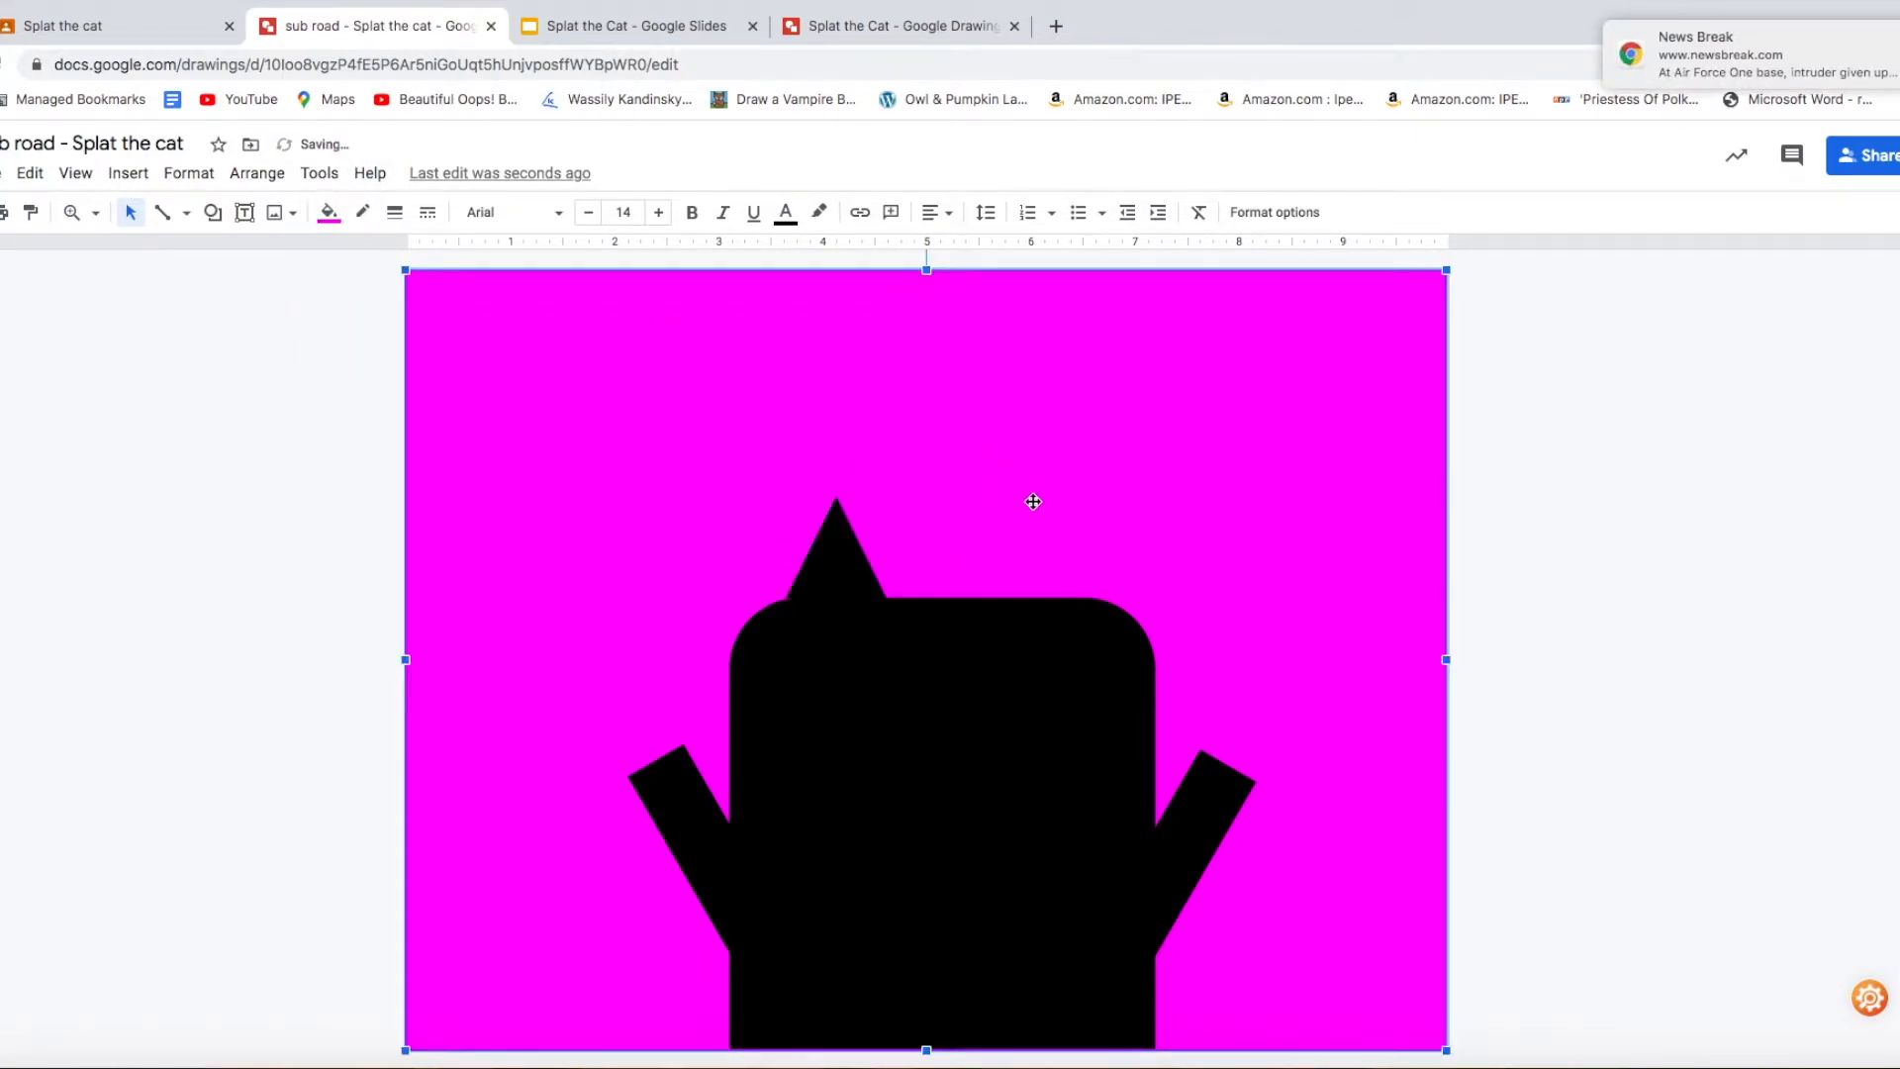
- Nudge the left ear down onto the body and widen it to about 1.25 inches
{"action": "key", "text": "Down"}
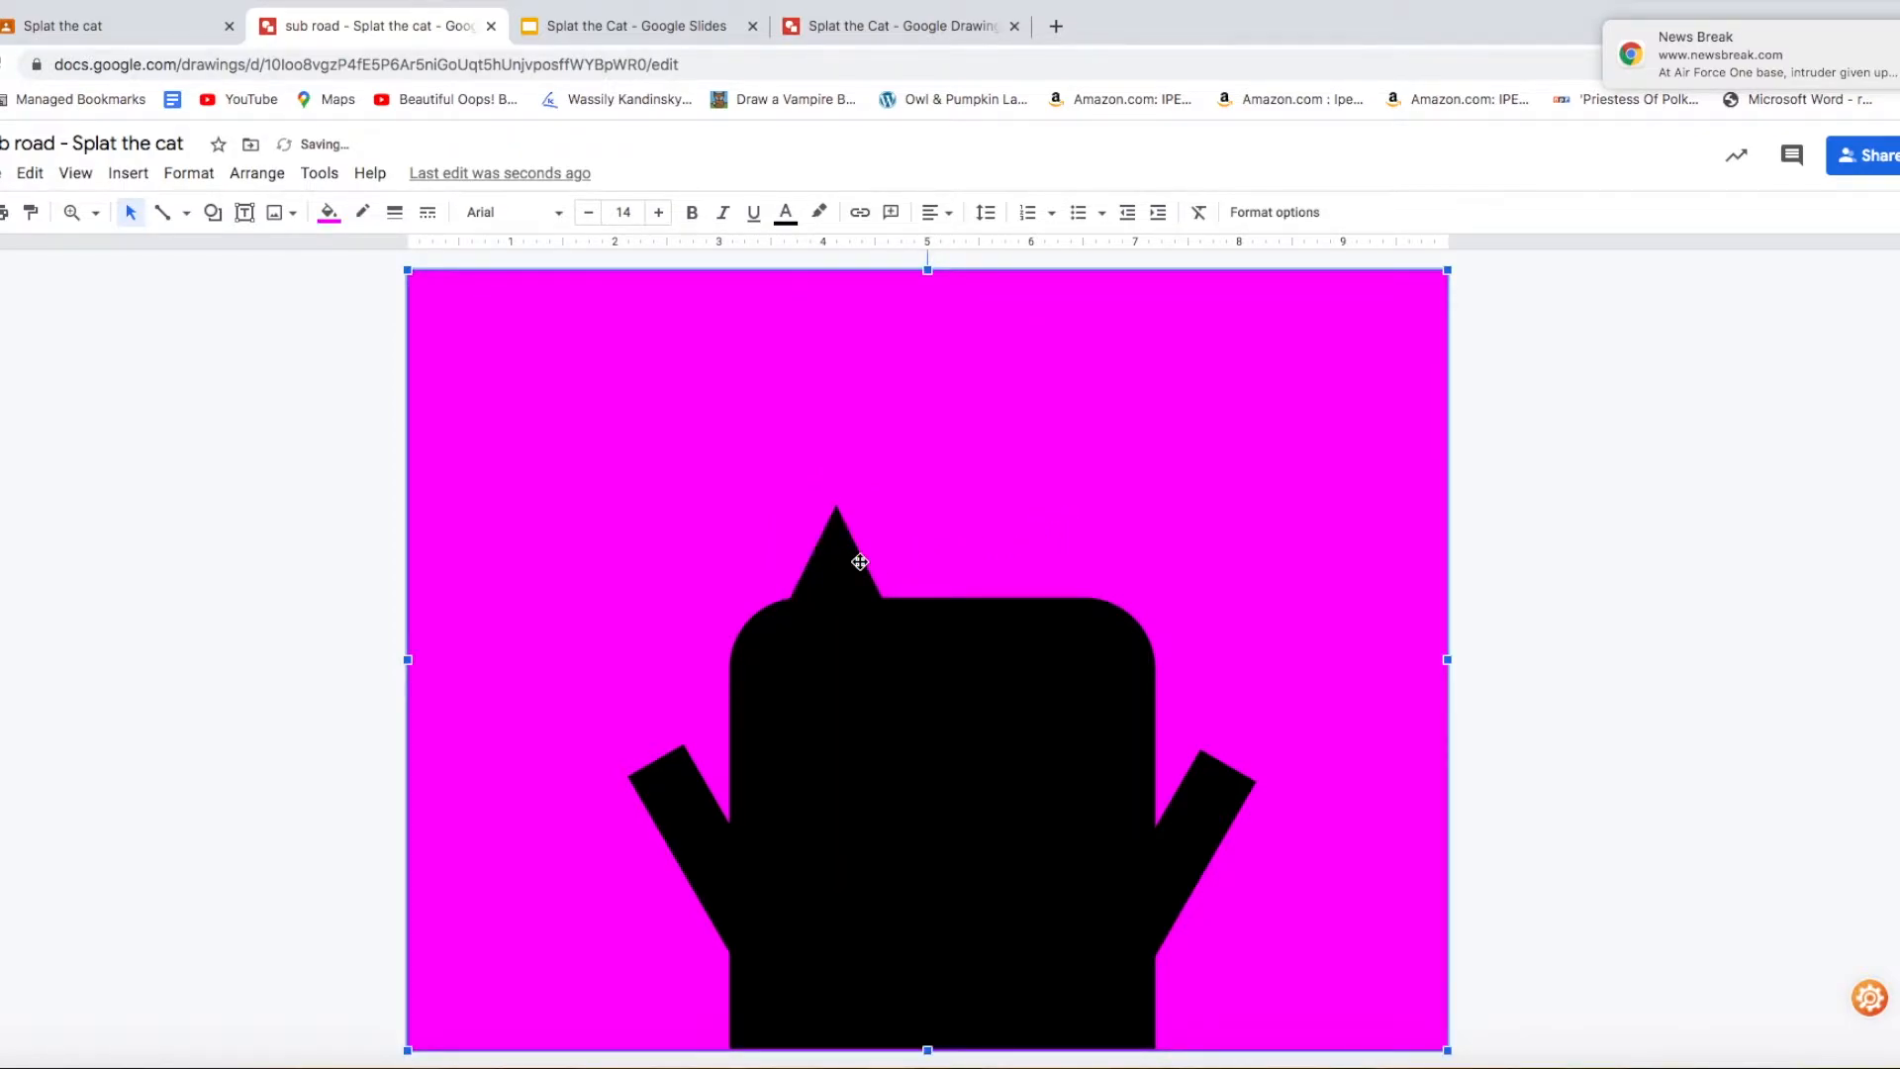
{"action": "left_click_drag", "start_coordinate": [888, 564], "coordinate": [911, 558]}
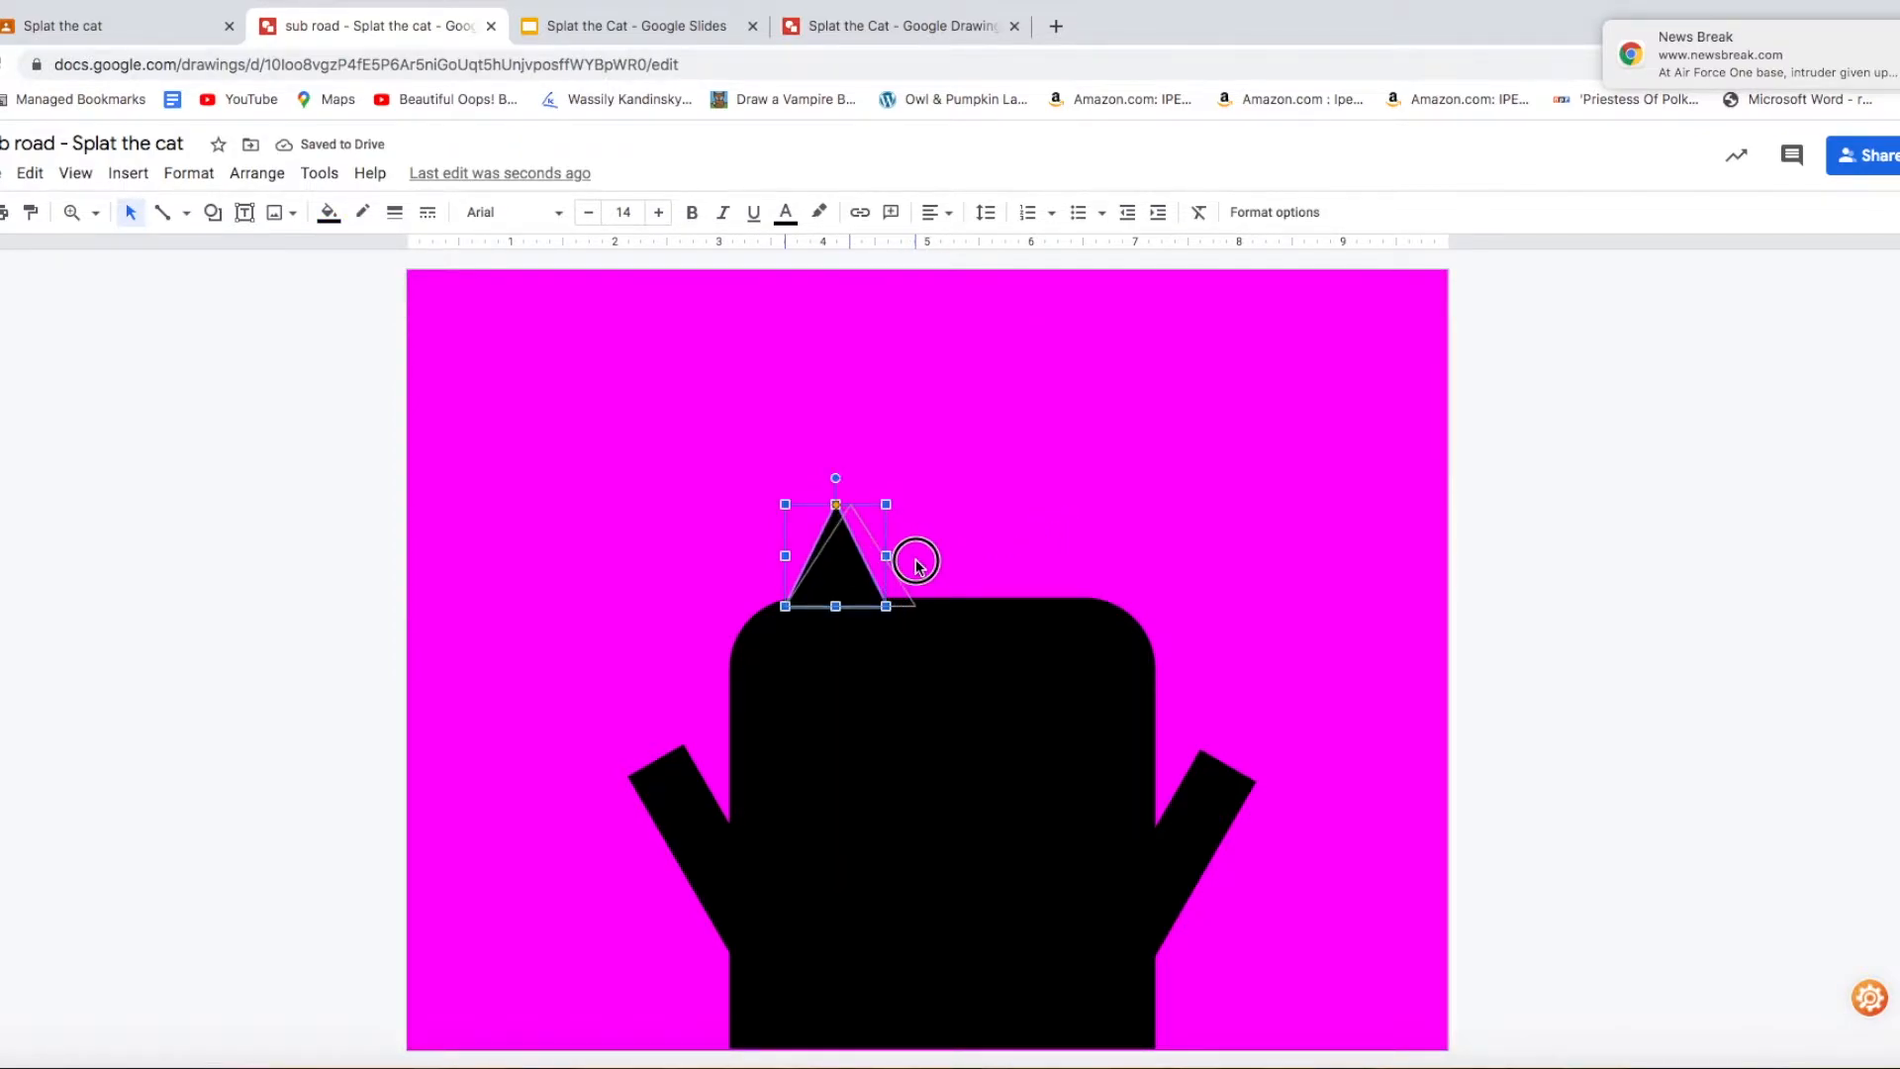
{"action": "left_click", "coordinate": [979, 552]}
- Duplicate the black ear and place the copy level with it on the right part of the body's upper edge
{"action": "left_click", "coordinate": [880, 577]}
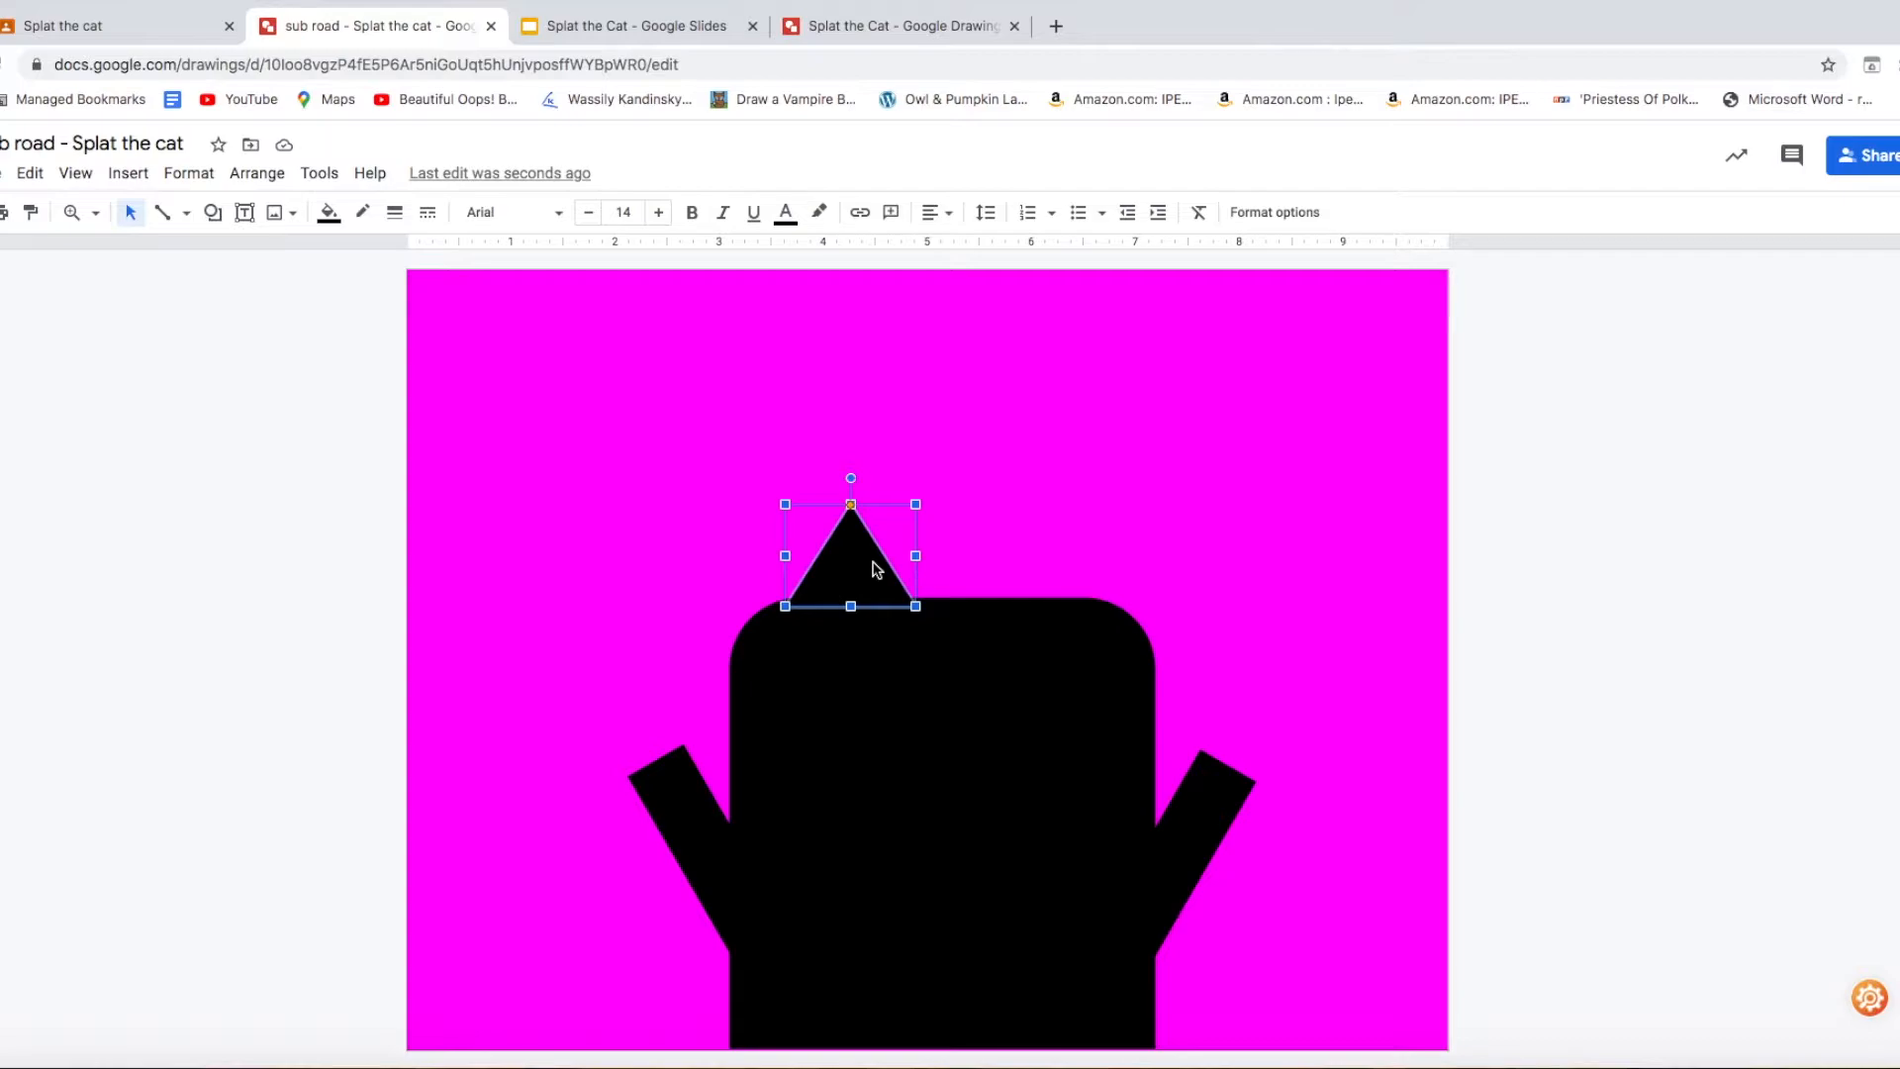
{"action": "key", "text": "ctrl+d"}
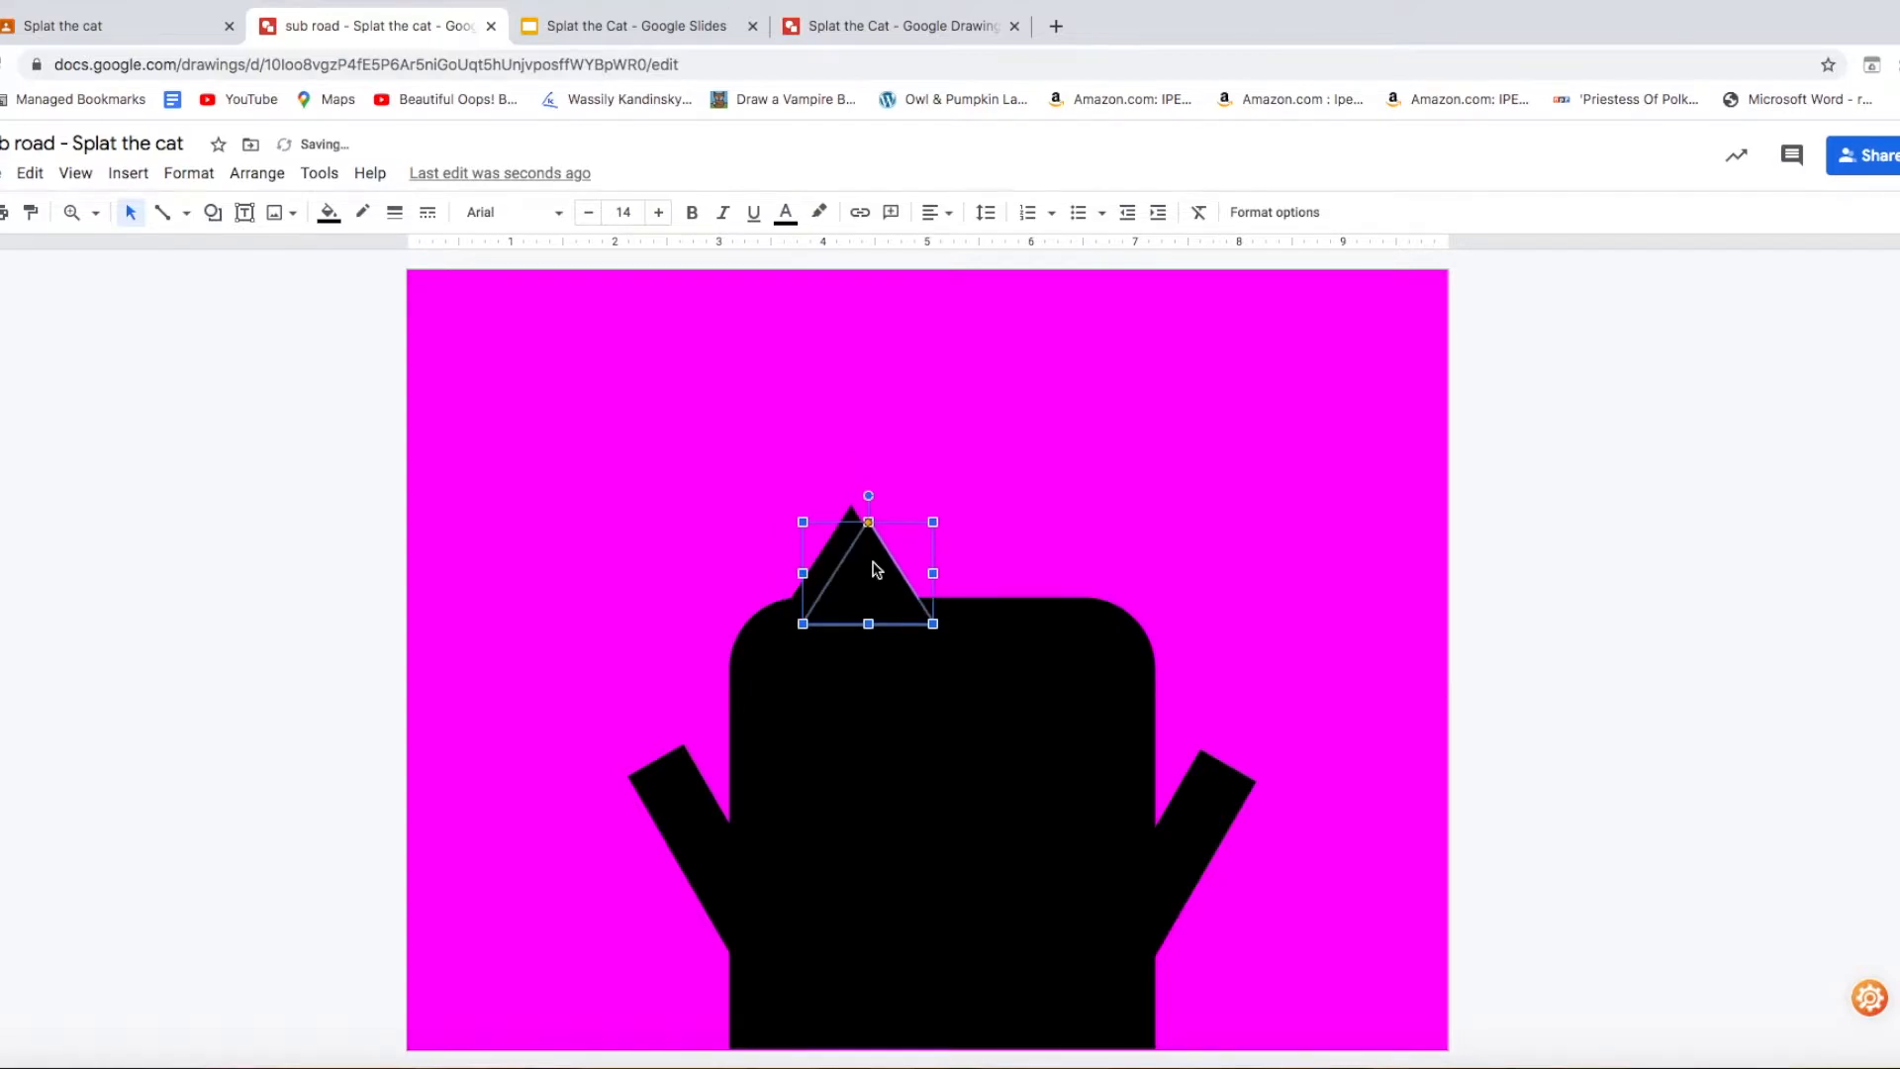
{"action": "left_click_drag", "start_coordinate": [848, 571], "coordinate": [1037, 574]}
{"action": "left_click", "coordinate": [1217, 542]}
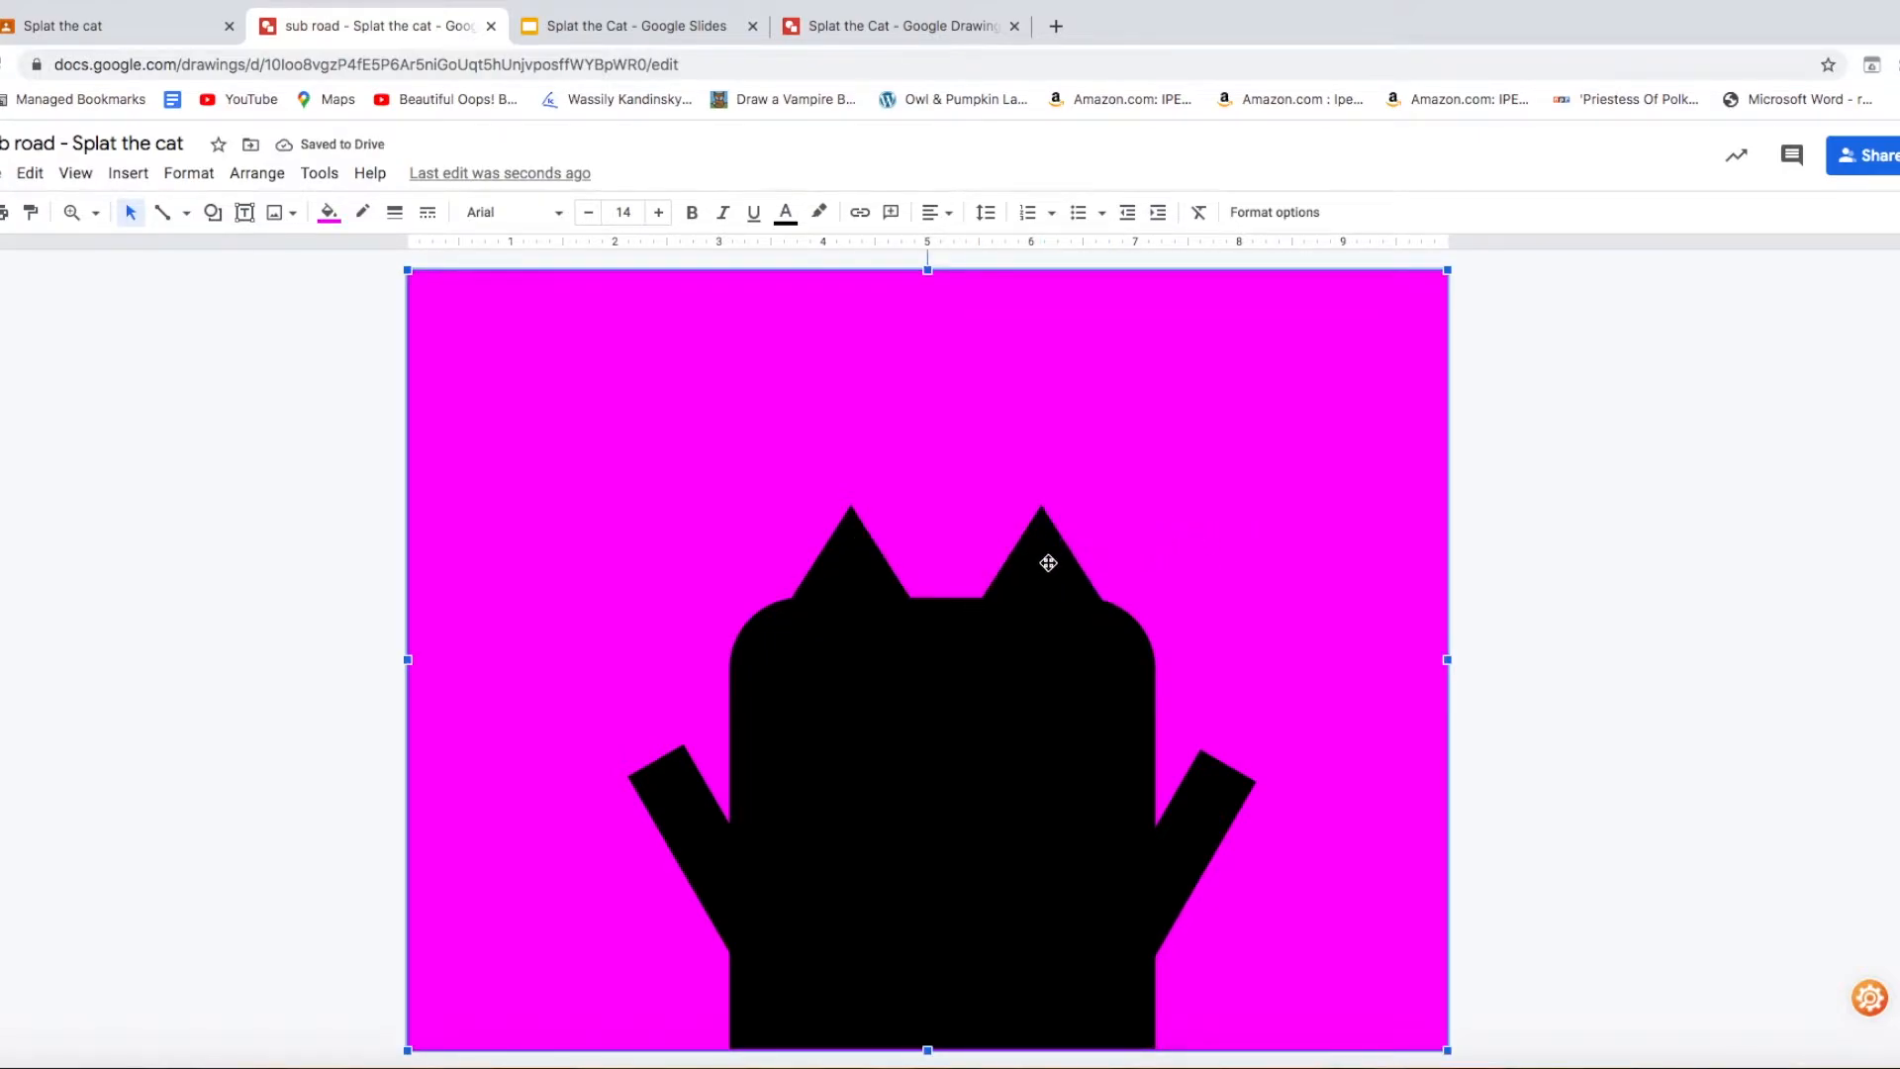
- Duplicate the left ear triangle and shrink the copy to about 0.9 inch wide for the inner ear
{"action": "left_click", "coordinate": [862, 560]}
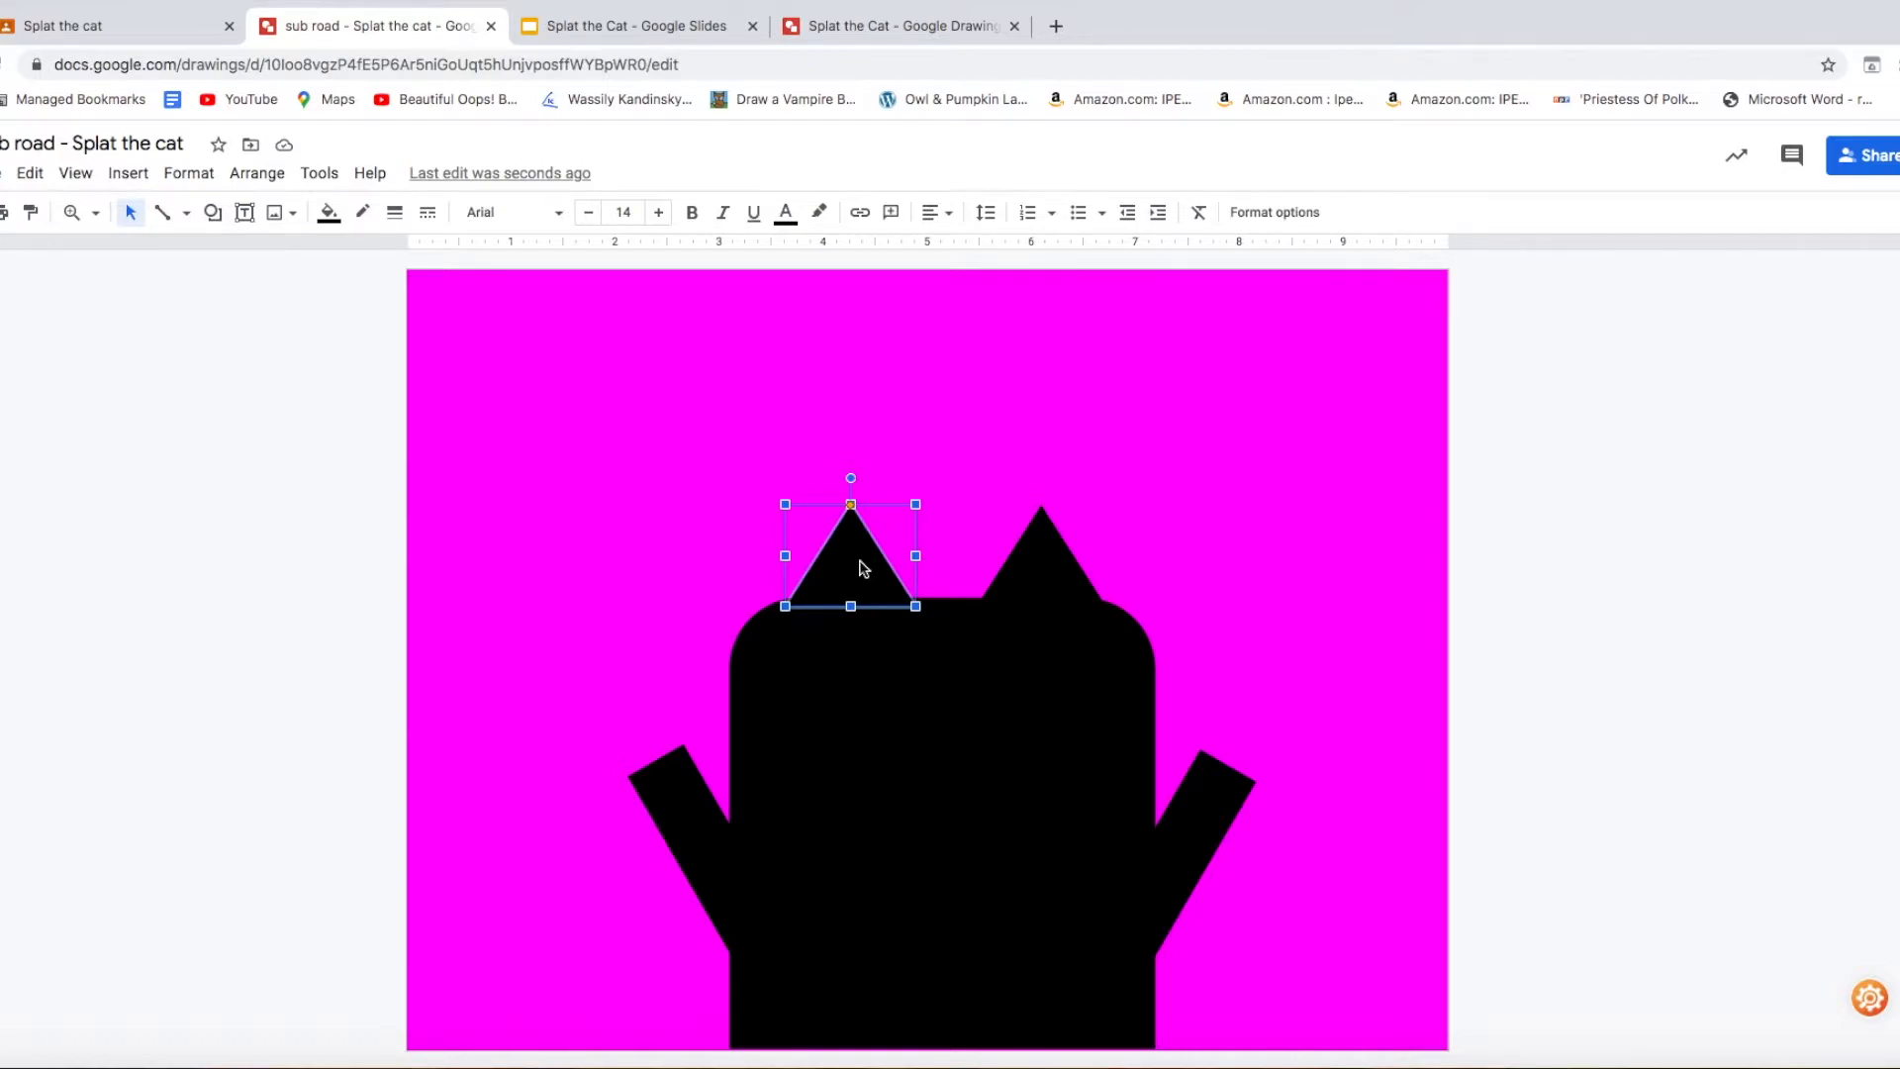
{"action": "key", "text": "ctrl+d"}
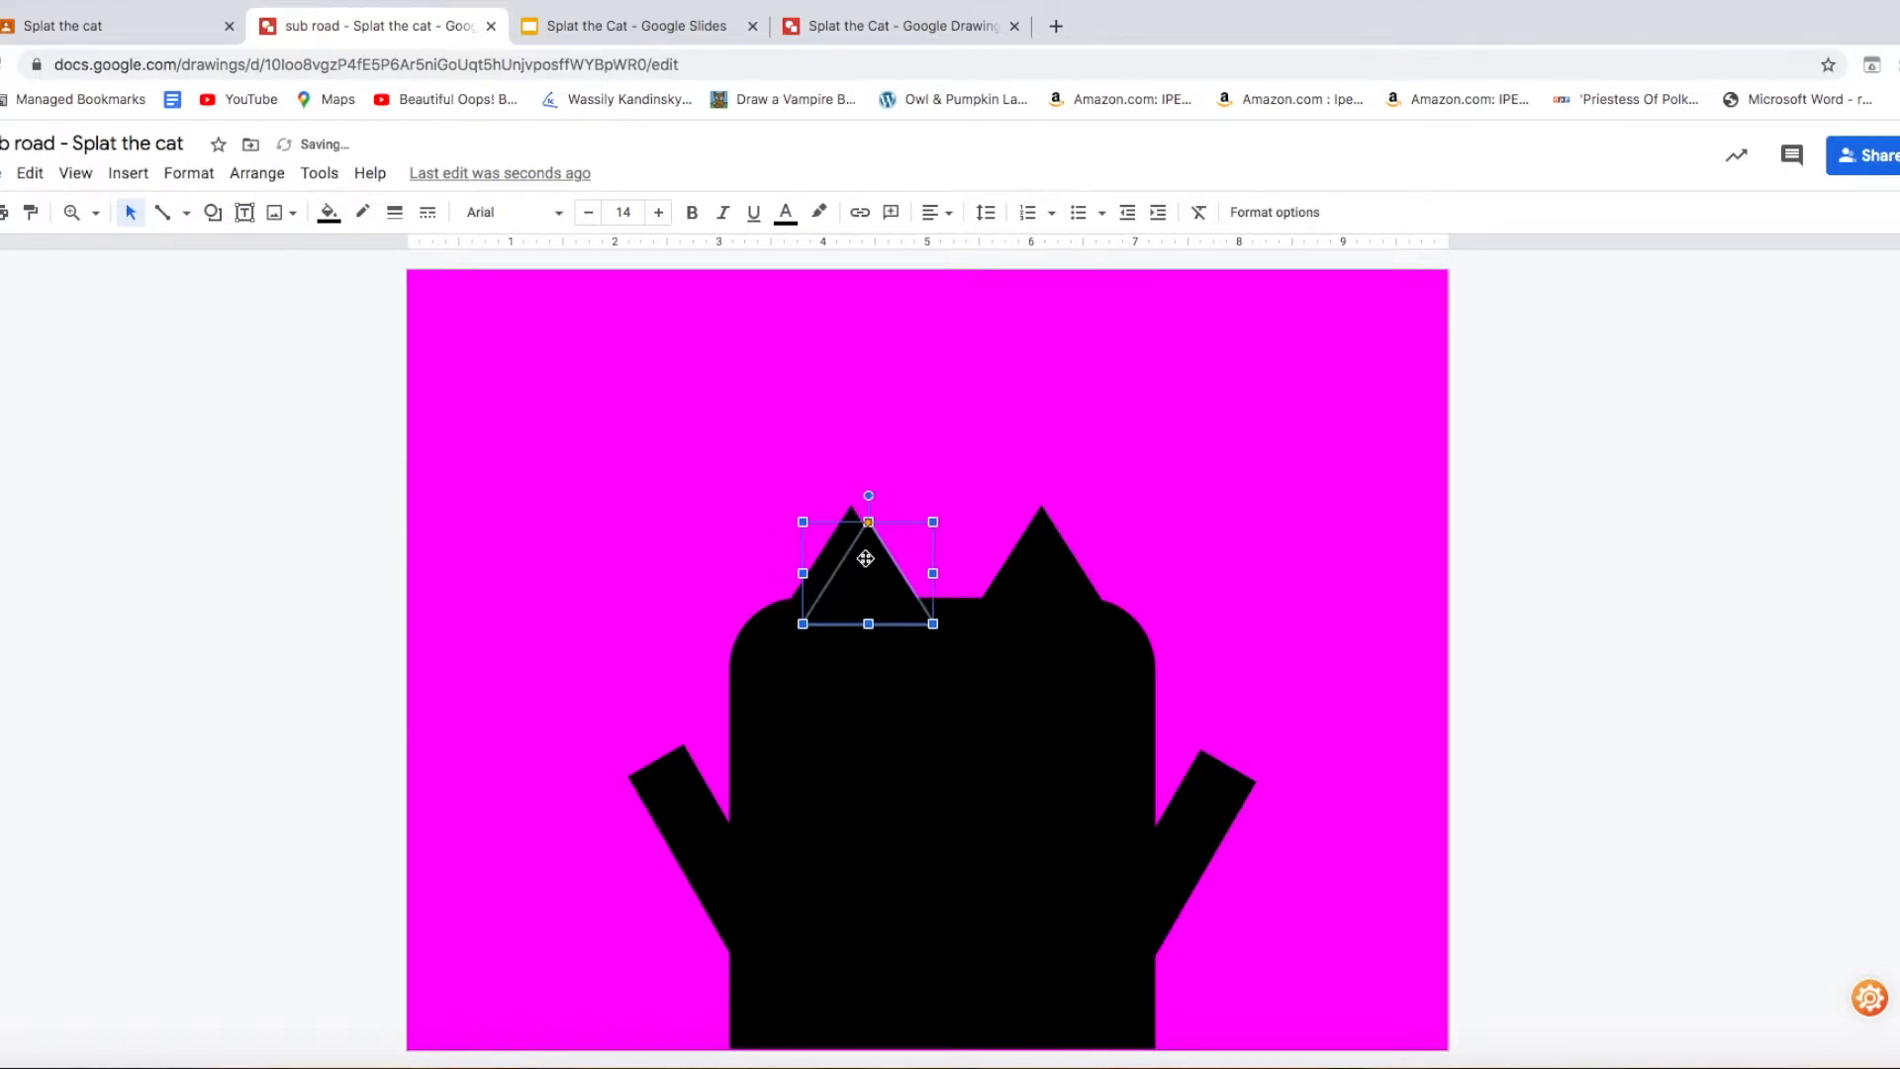
{"action": "left_click_drag", "start_coordinate": [934, 520], "coordinate": [895, 551]}
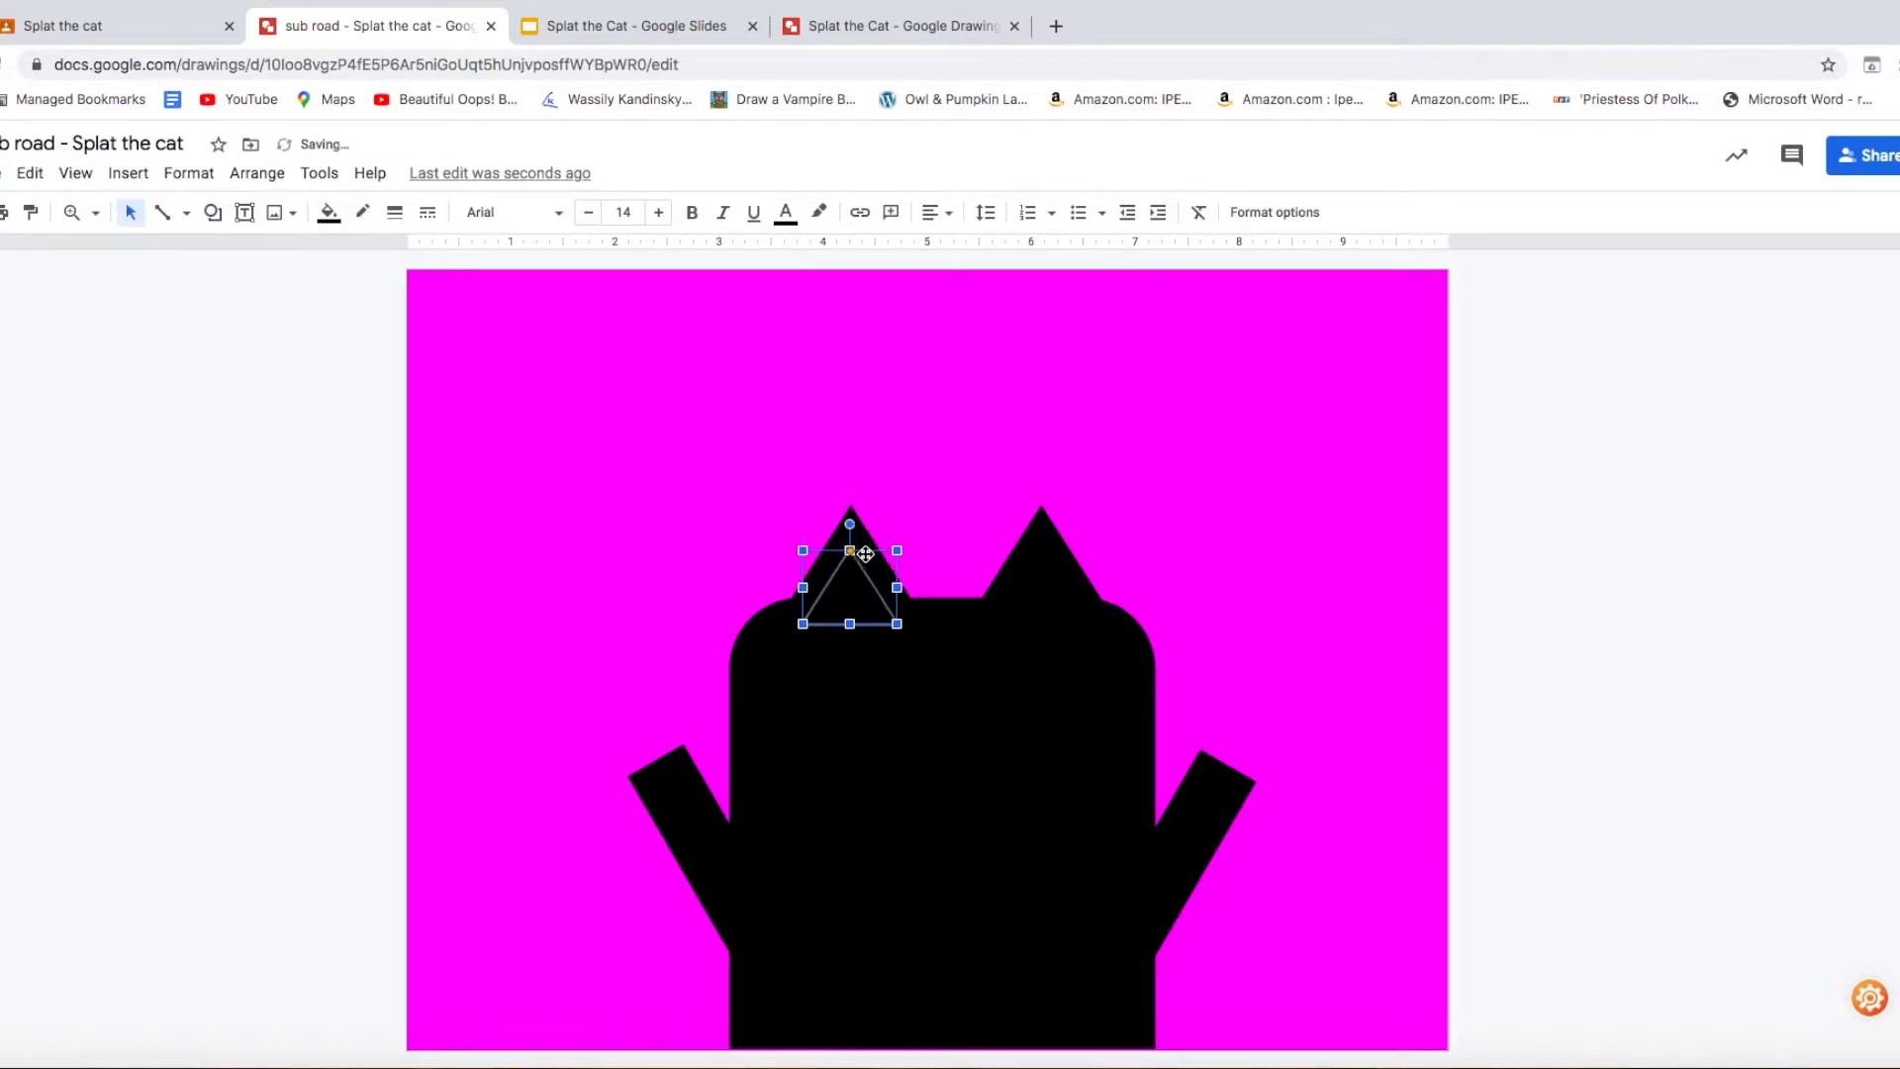
- Fill the small inner-ear triangle with light red after trying a mauve pink
{"action": "left_click", "coordinate": [331, 213]}
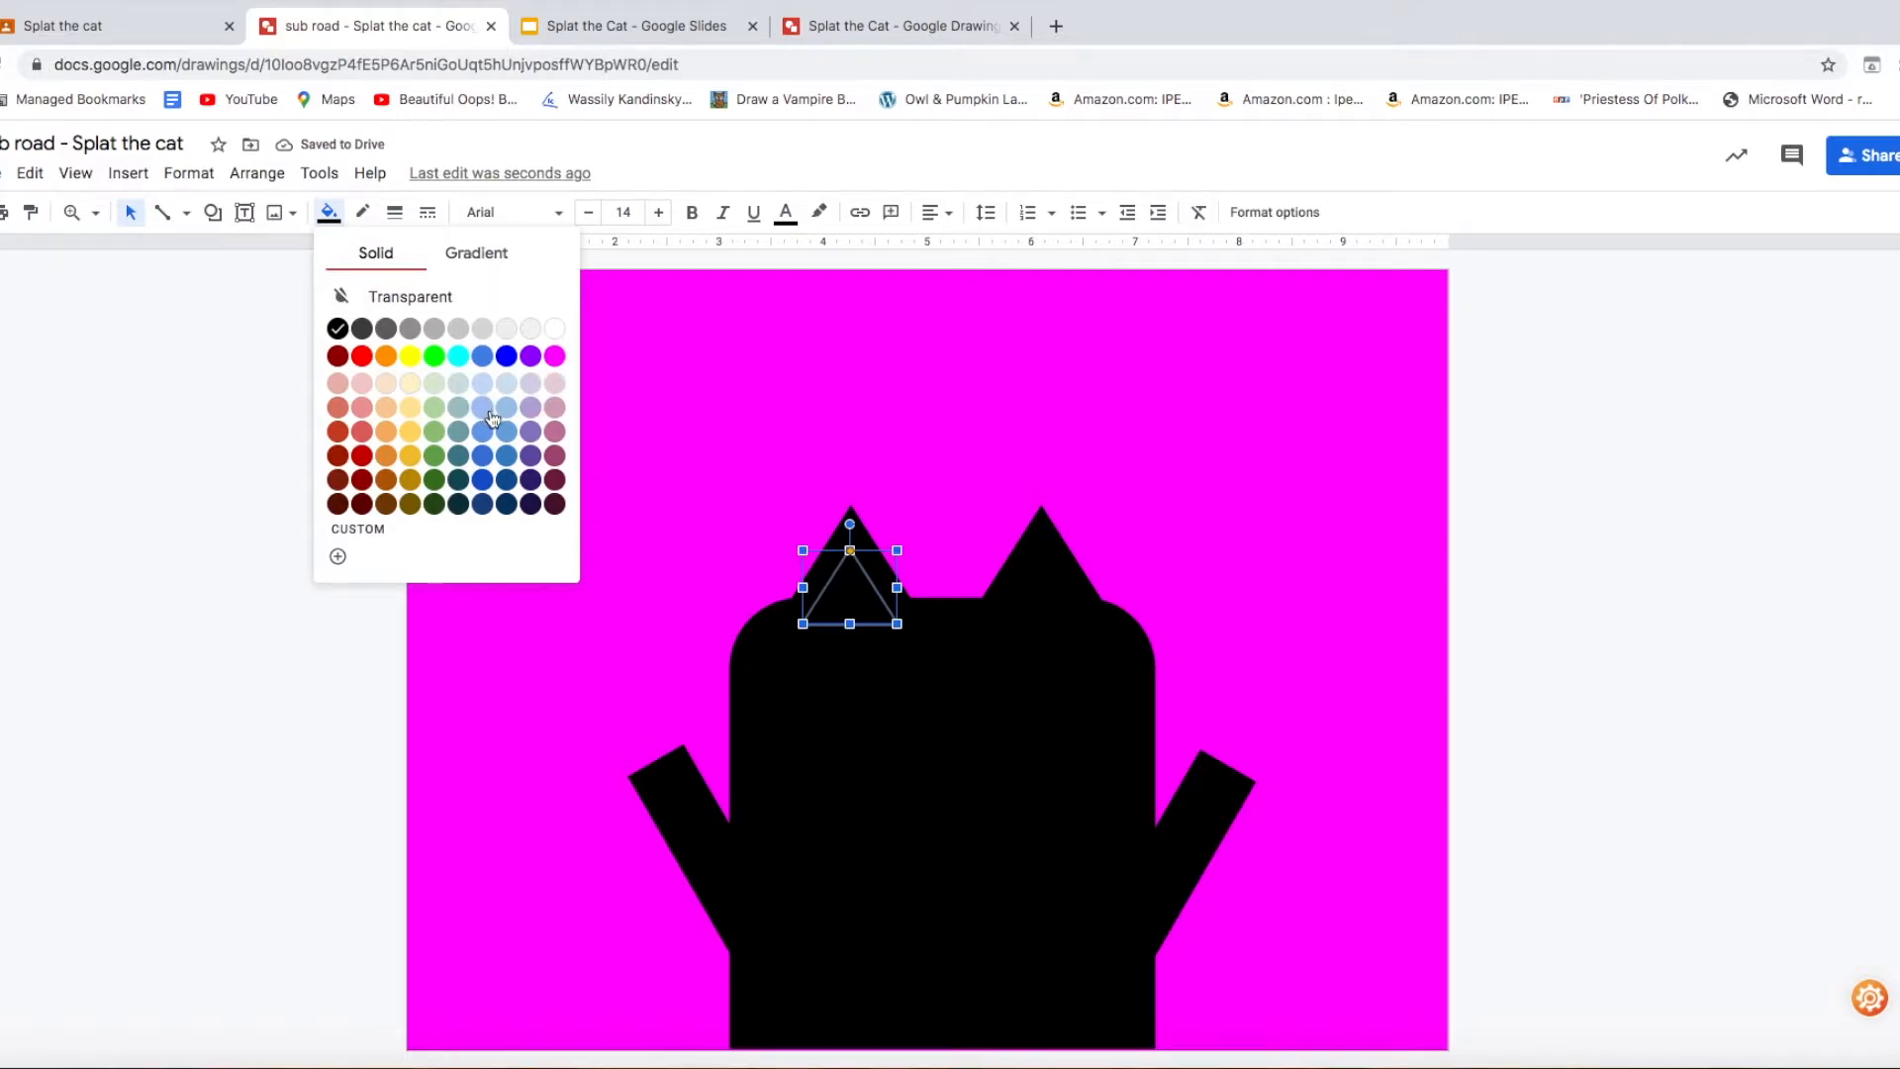
{"action": "left_click", "coordinate": [554, 408]}
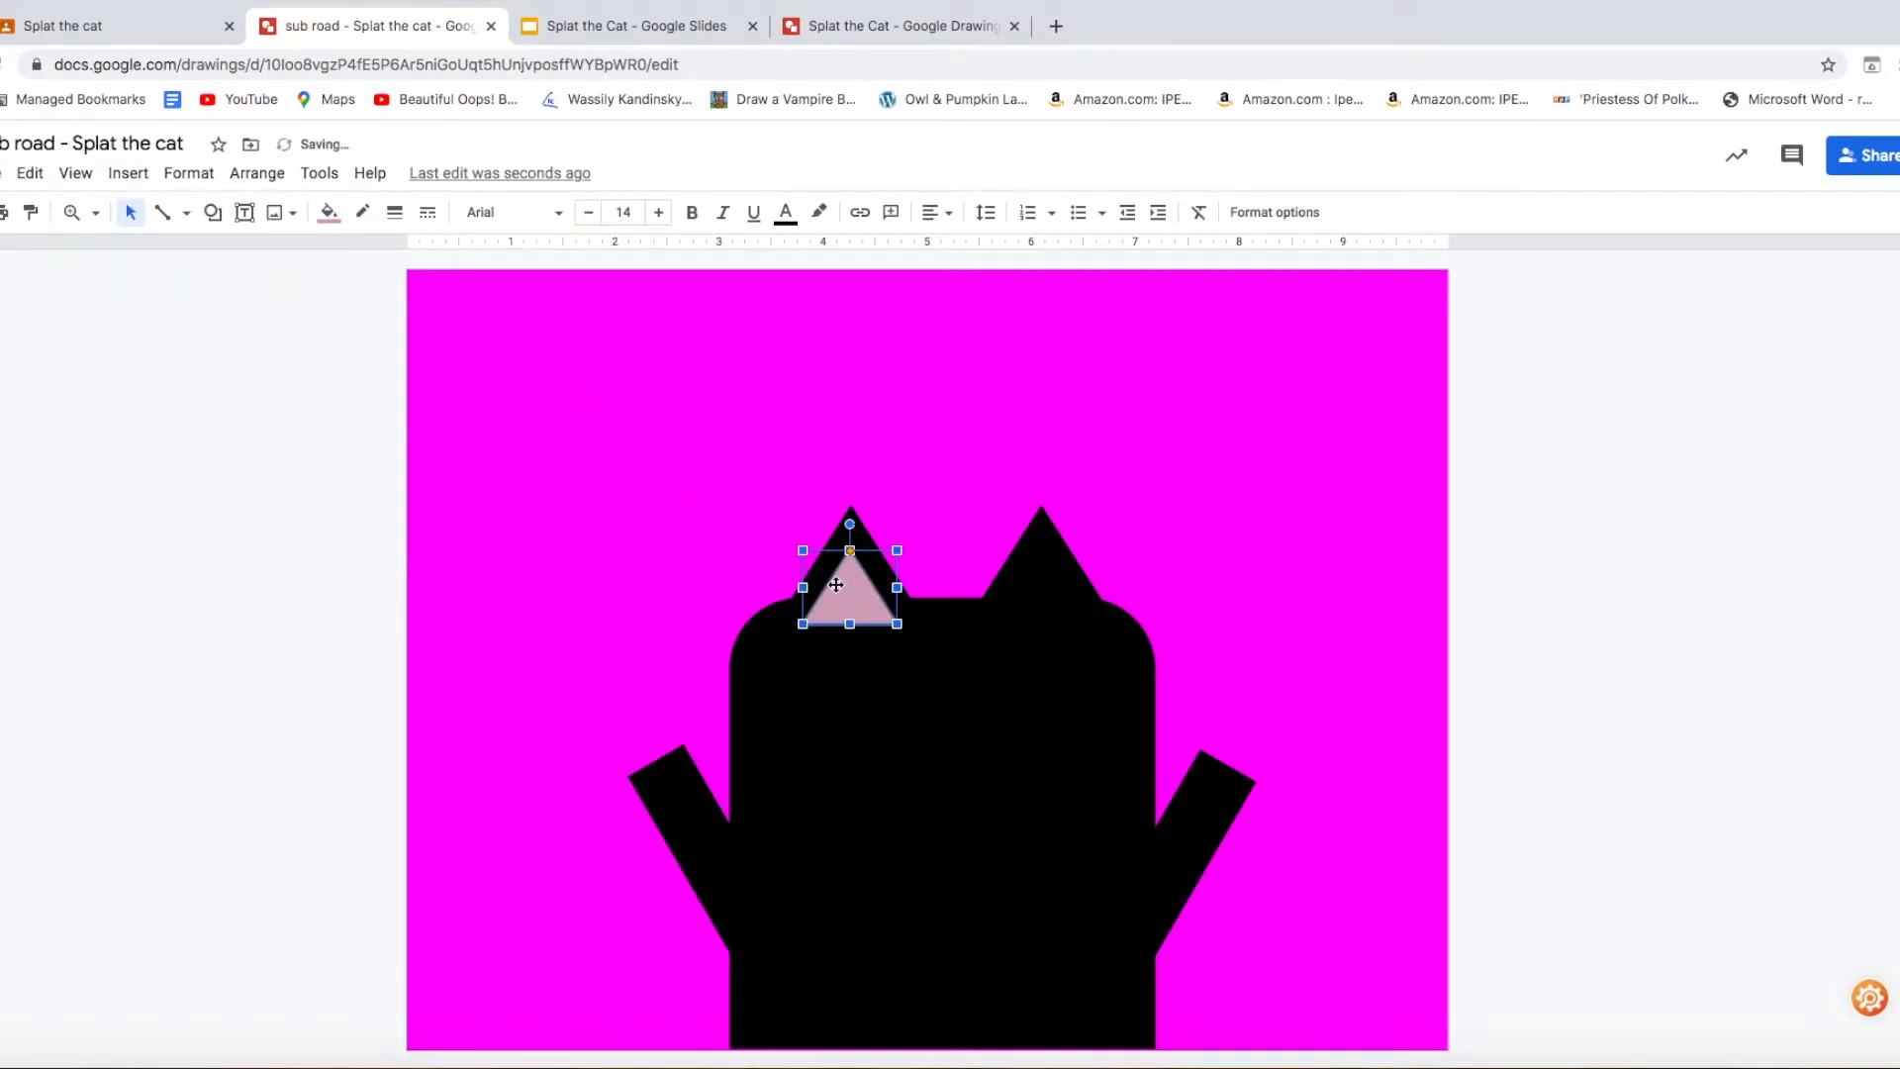
{"action": "left_click", "coordinate": [330, 211]}
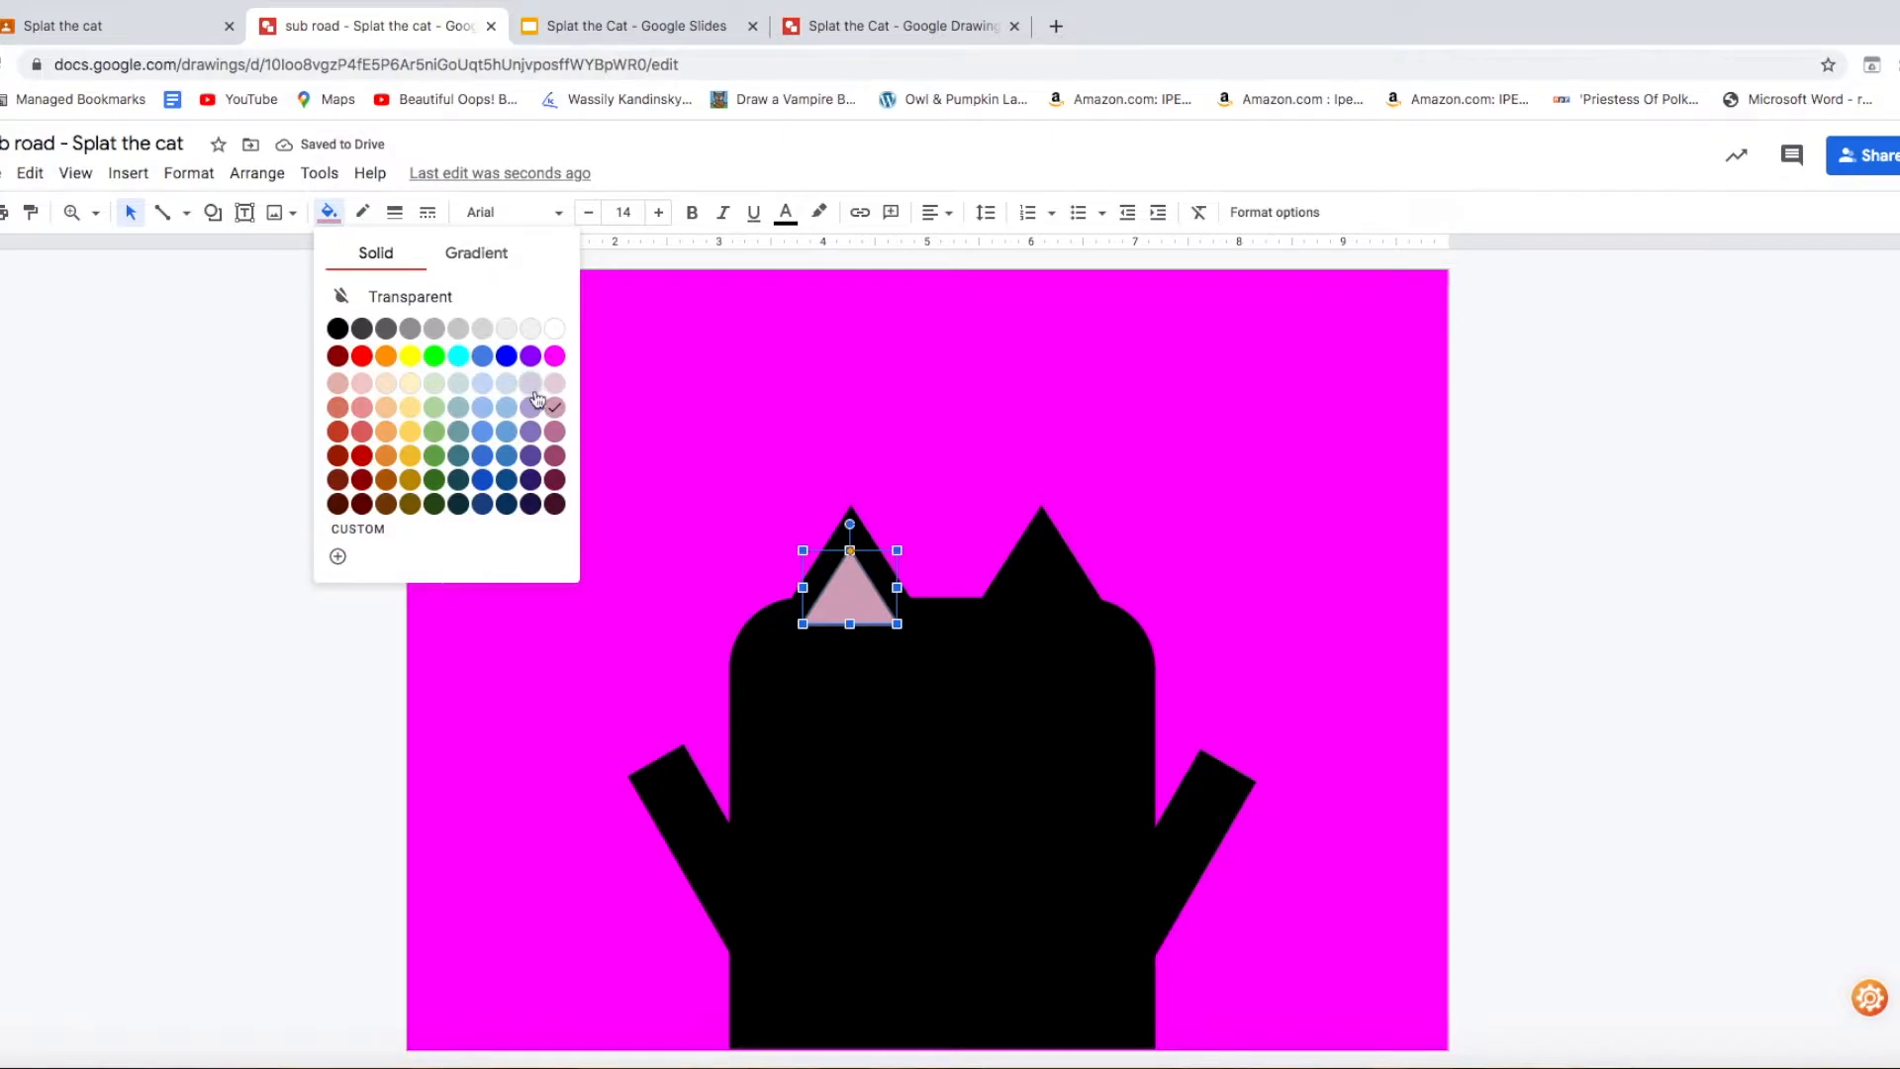
{"action": "left_click", "coordinate": [362, 408]}
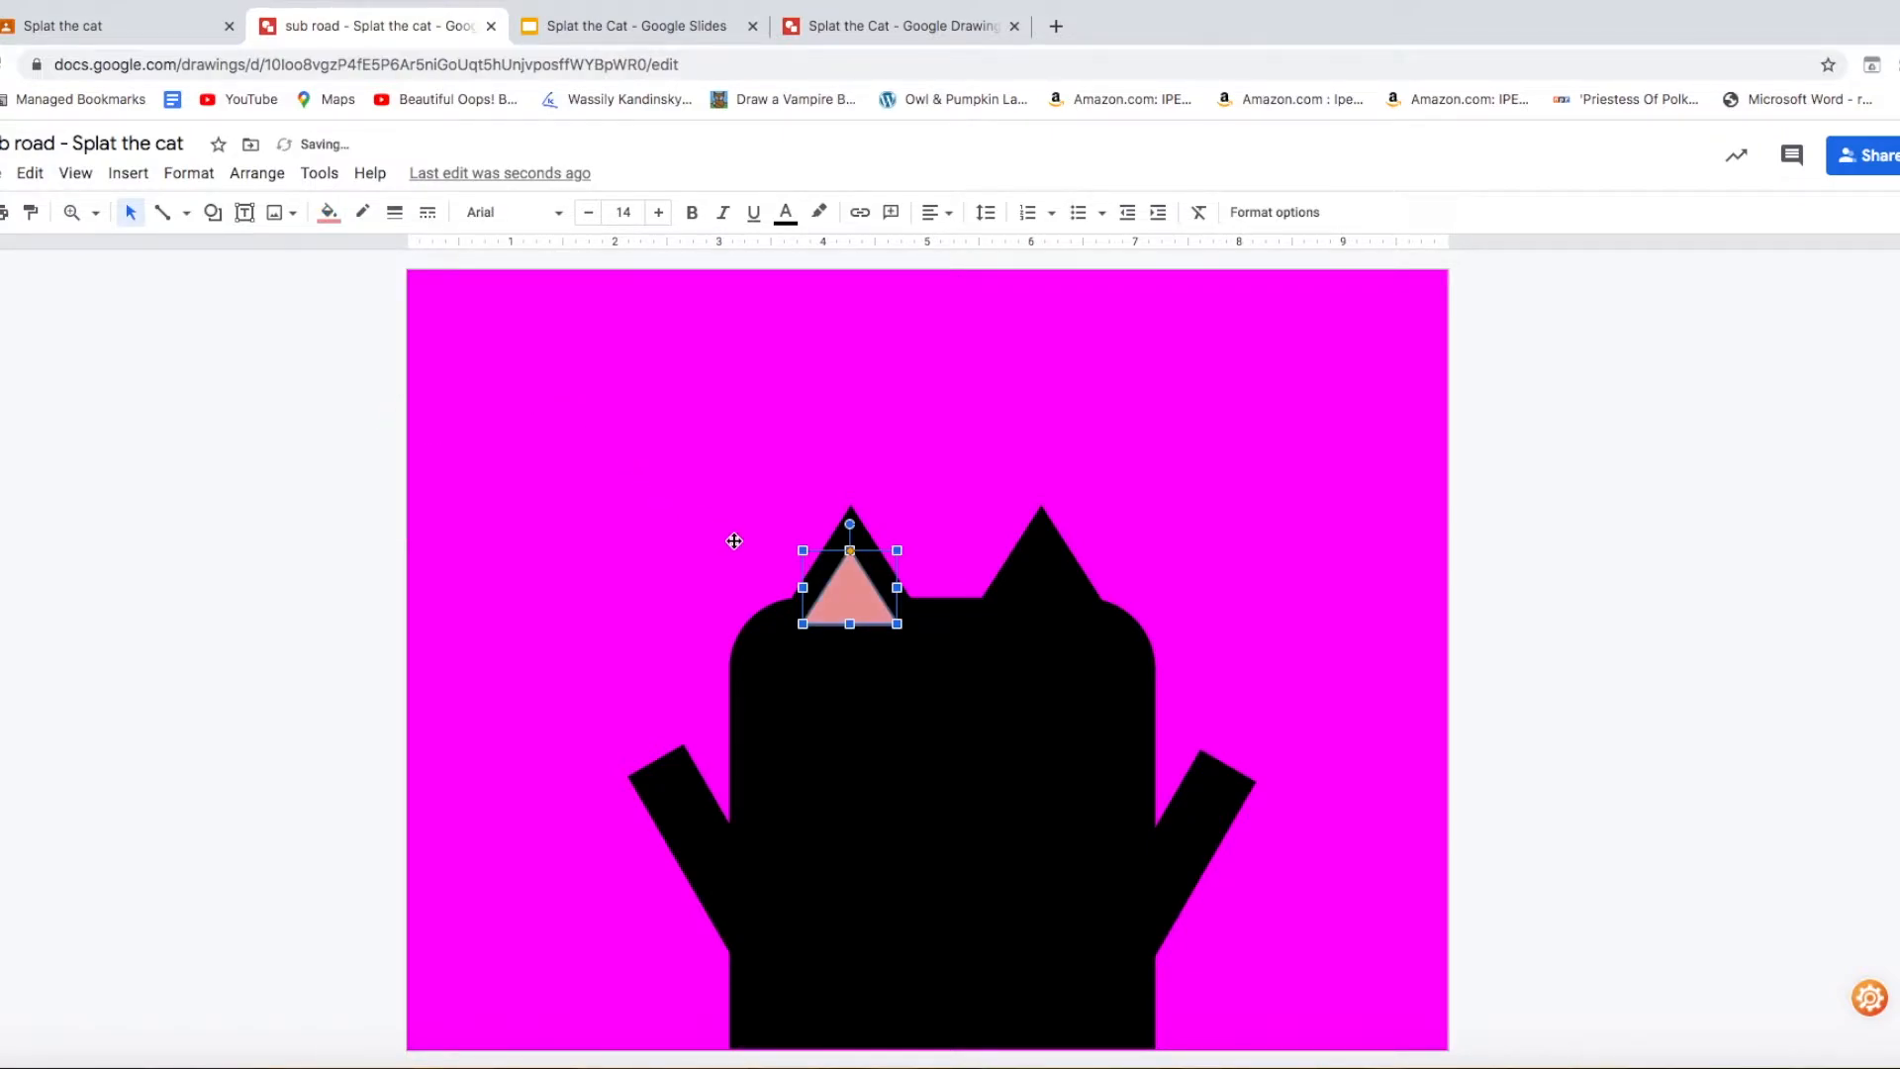
- Raise the inner-ear triangle to the body's upper edge and shrink it to about 0.7 inch wide, centred in the left ear
{"action": "key", "text": "Up"}
{"action": "key", "text": "Up"}
{"action": "key", "text": "Up"}
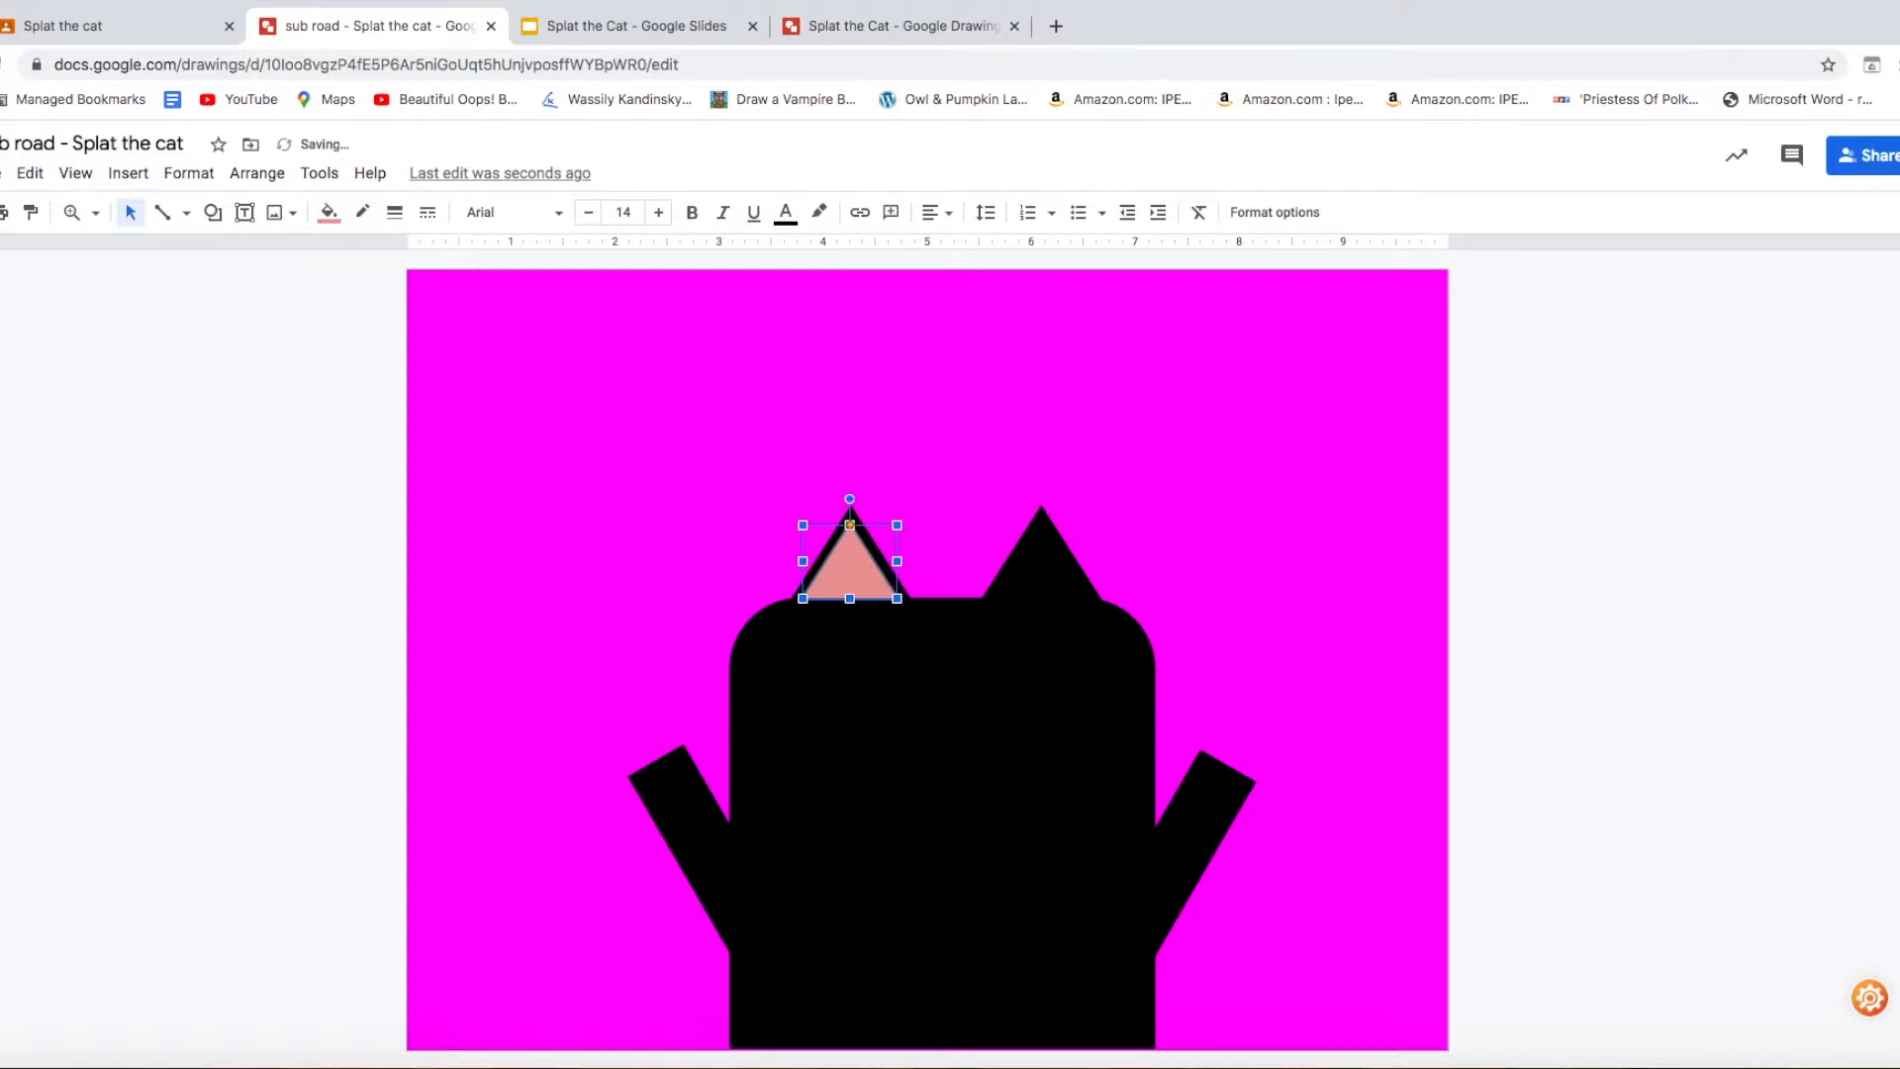
{"action": "left_click", "coordinate": [804, 527]}
{"action": "left_click_drag", "start_coordinate": [804, 527], "coordinate": [856, 579]}
{"action": "left_click", "coordinate": [984, 476]}
- Duplicate the light red inner-ear triangle and centre the copy inside the right ear
{"action": "left_click", "coordinate": [853, 570]}
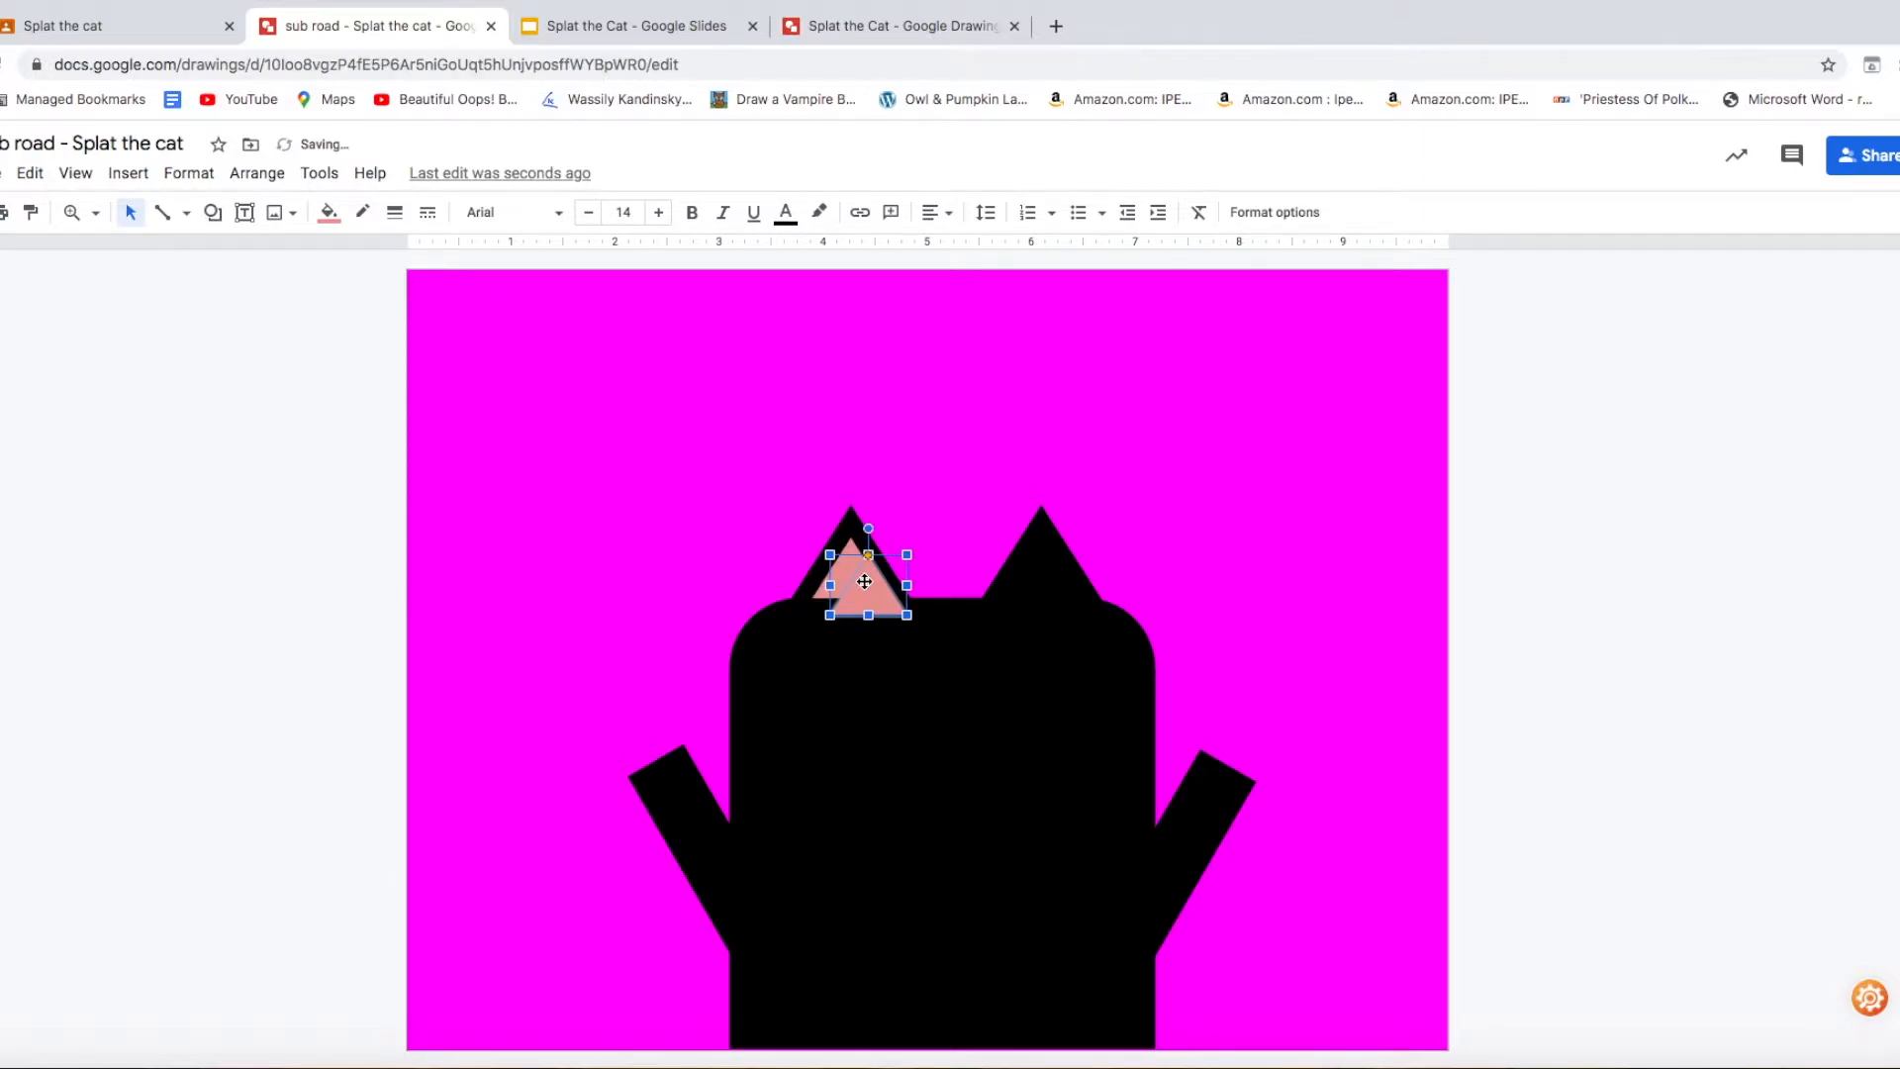
{"action": "key", "text": "ctrl+d"}
{"action": "left_click_drag", "start_coordinate": [863, 576], "coordinate": [1035, 564]}
{"action": "left_click", "coordinate": [1235, 494]}
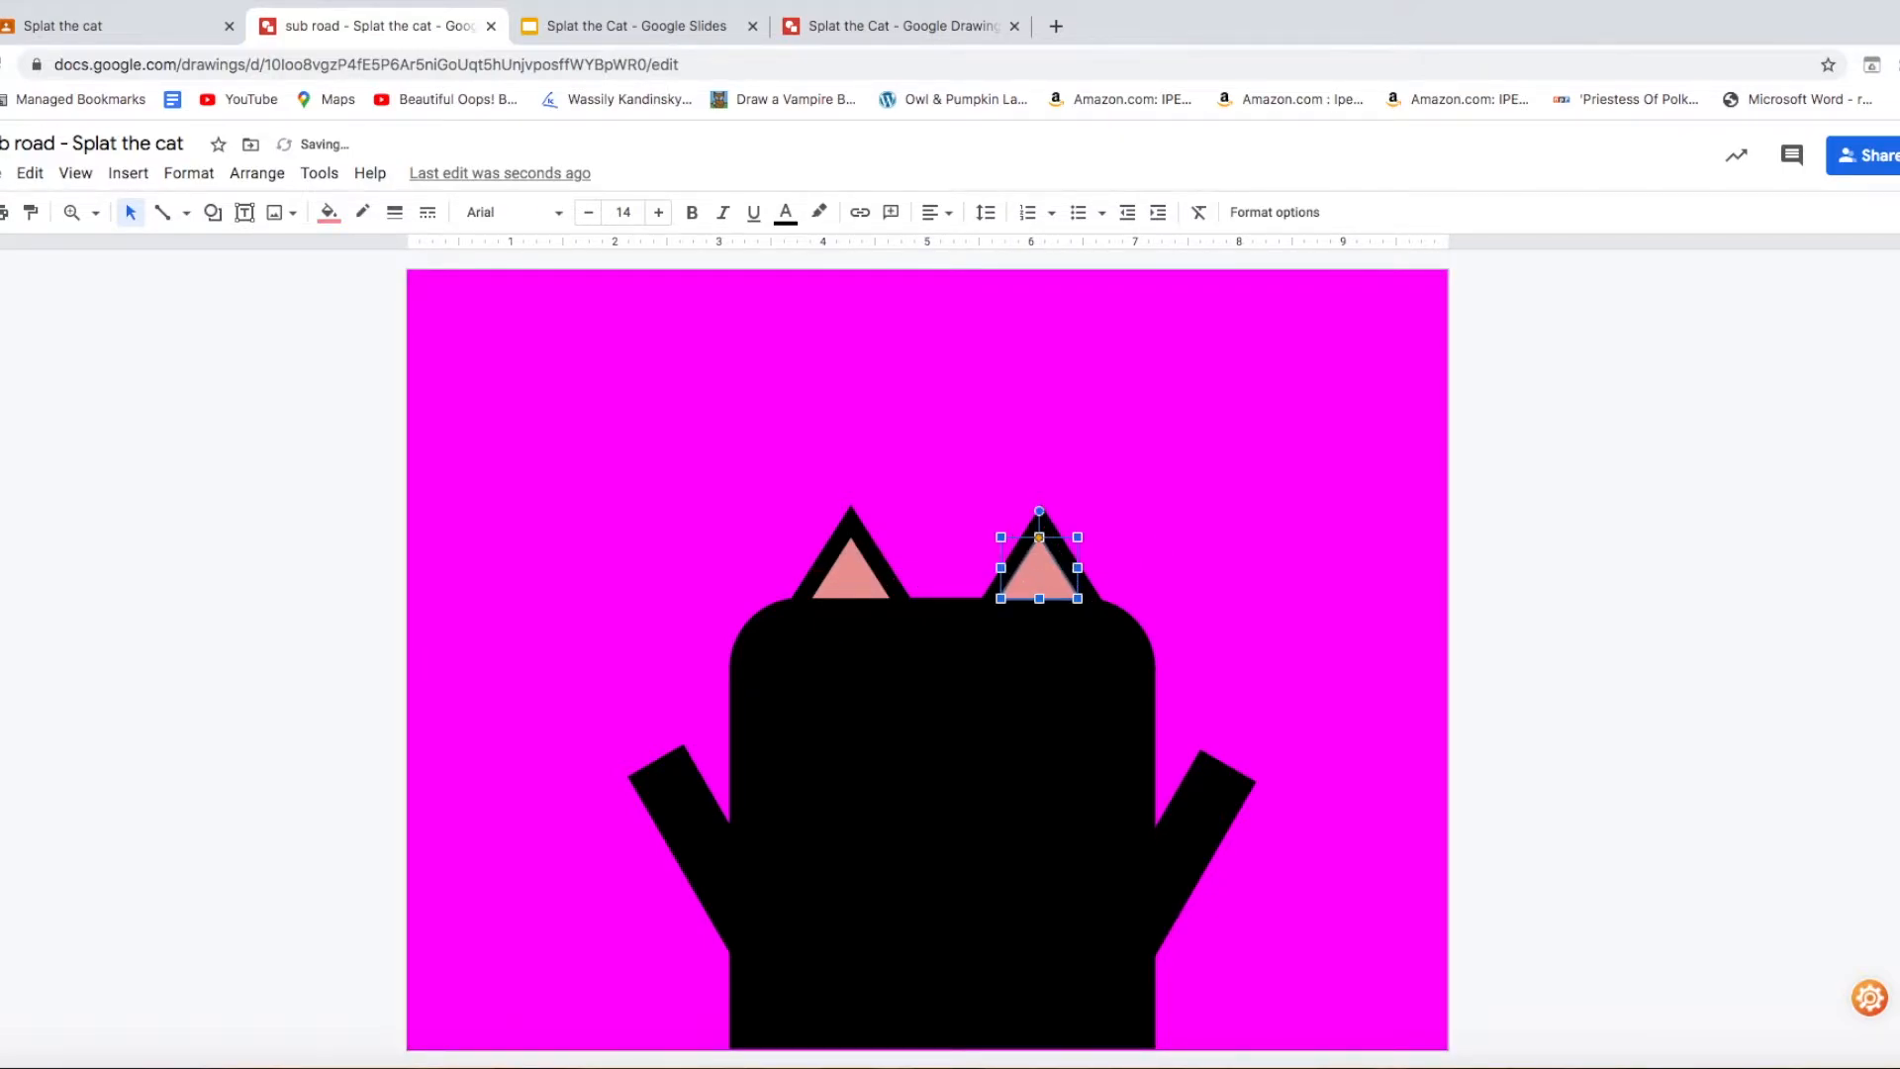
{"action": "left_click", "coordinate": [1328, 509]}
{"action": "left_click", "coordinate": [1048, 572]}
{"action": "left_click_drag", "start_coordinate": [1050, 577], "coordinate": [962, 728]}
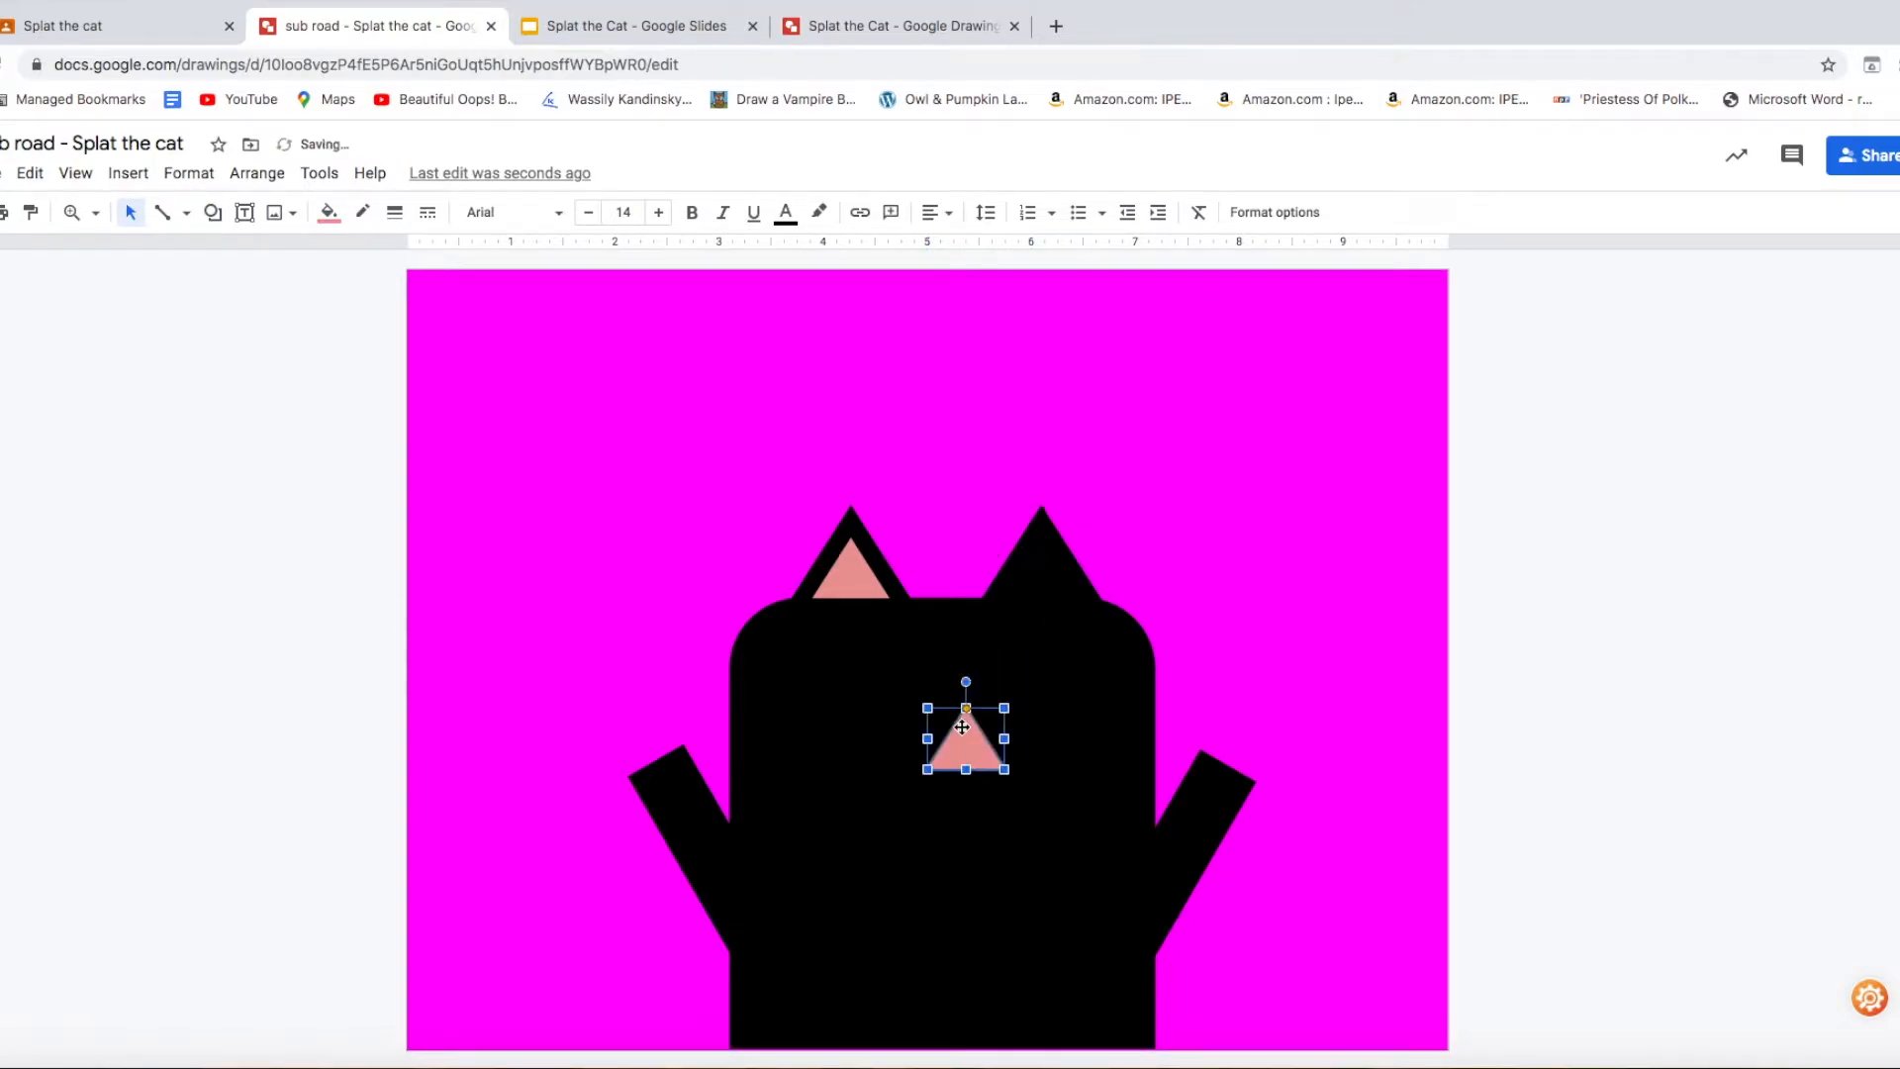
{"action": "left_click", "coordinate": [34, 181]}
{"action": "left_click", "coordinate": [52, 214]}
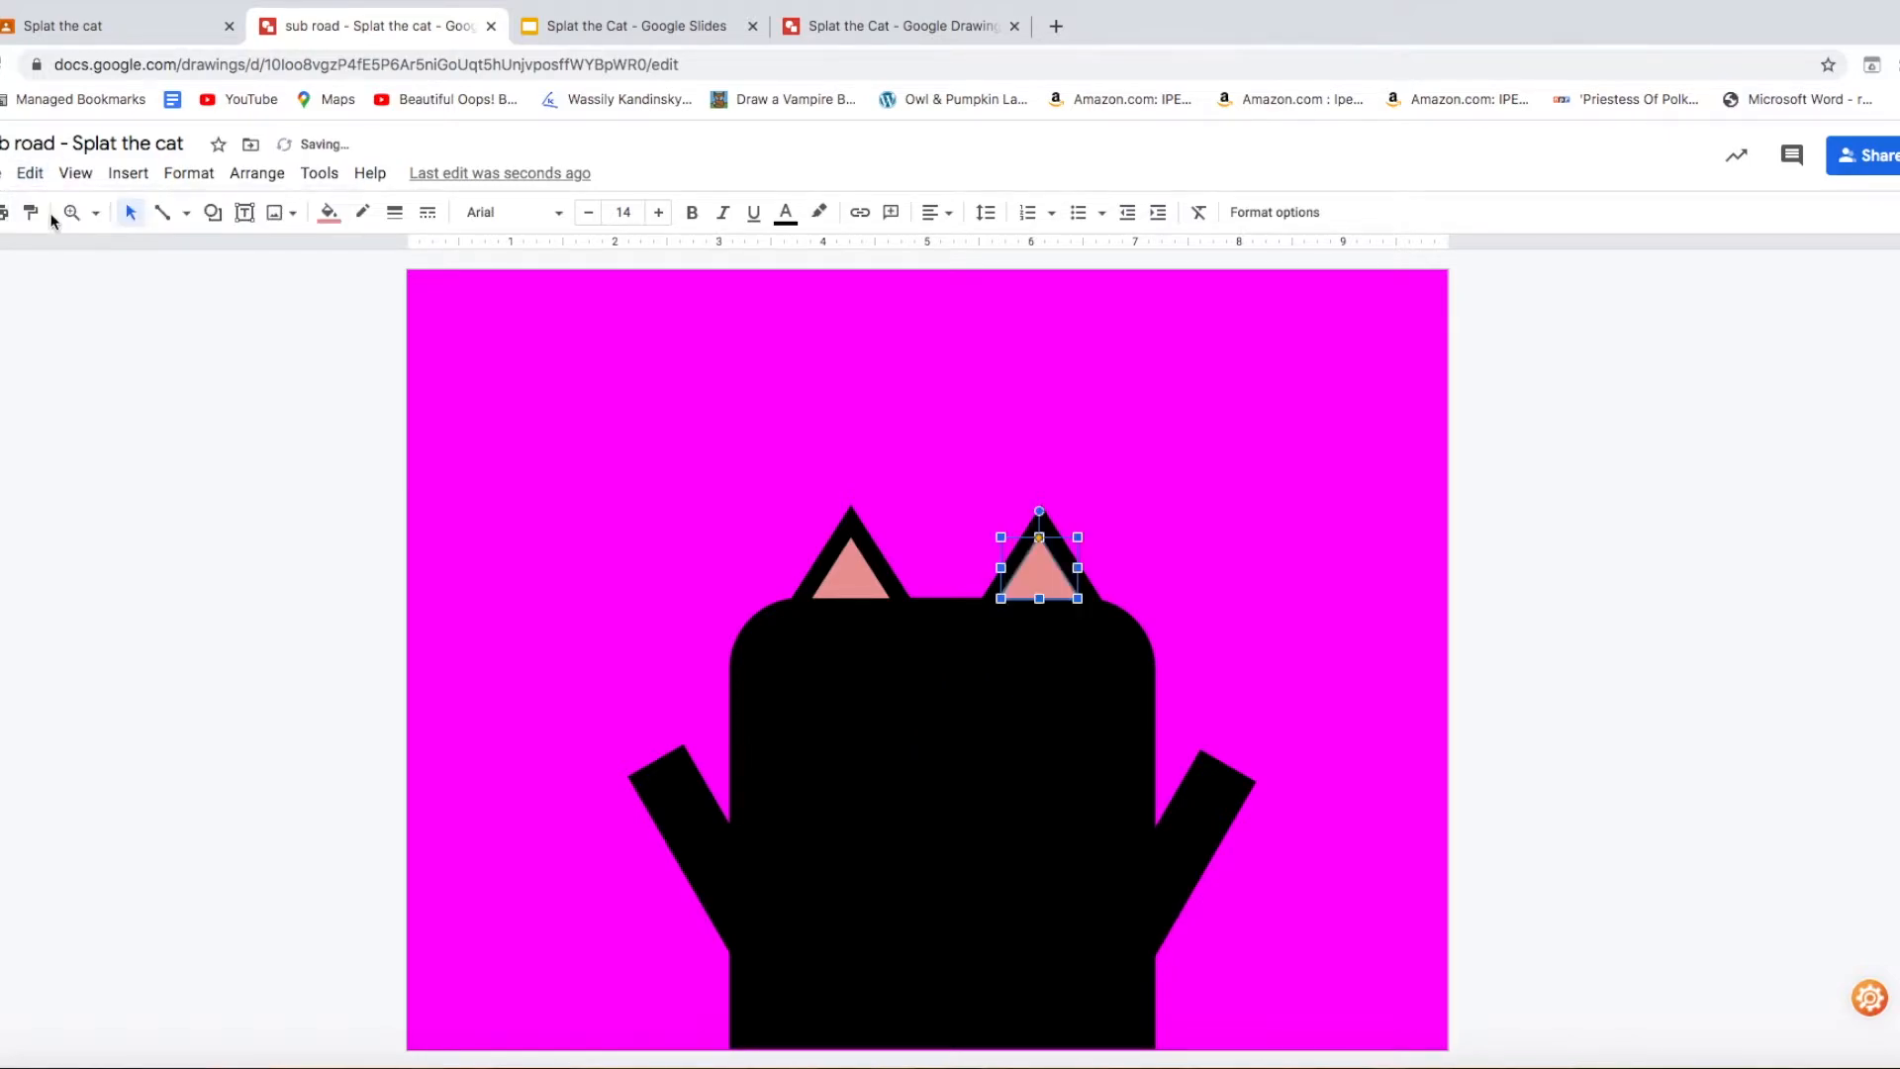
{"action": "left_click", "coordinate": [1000, 407]}
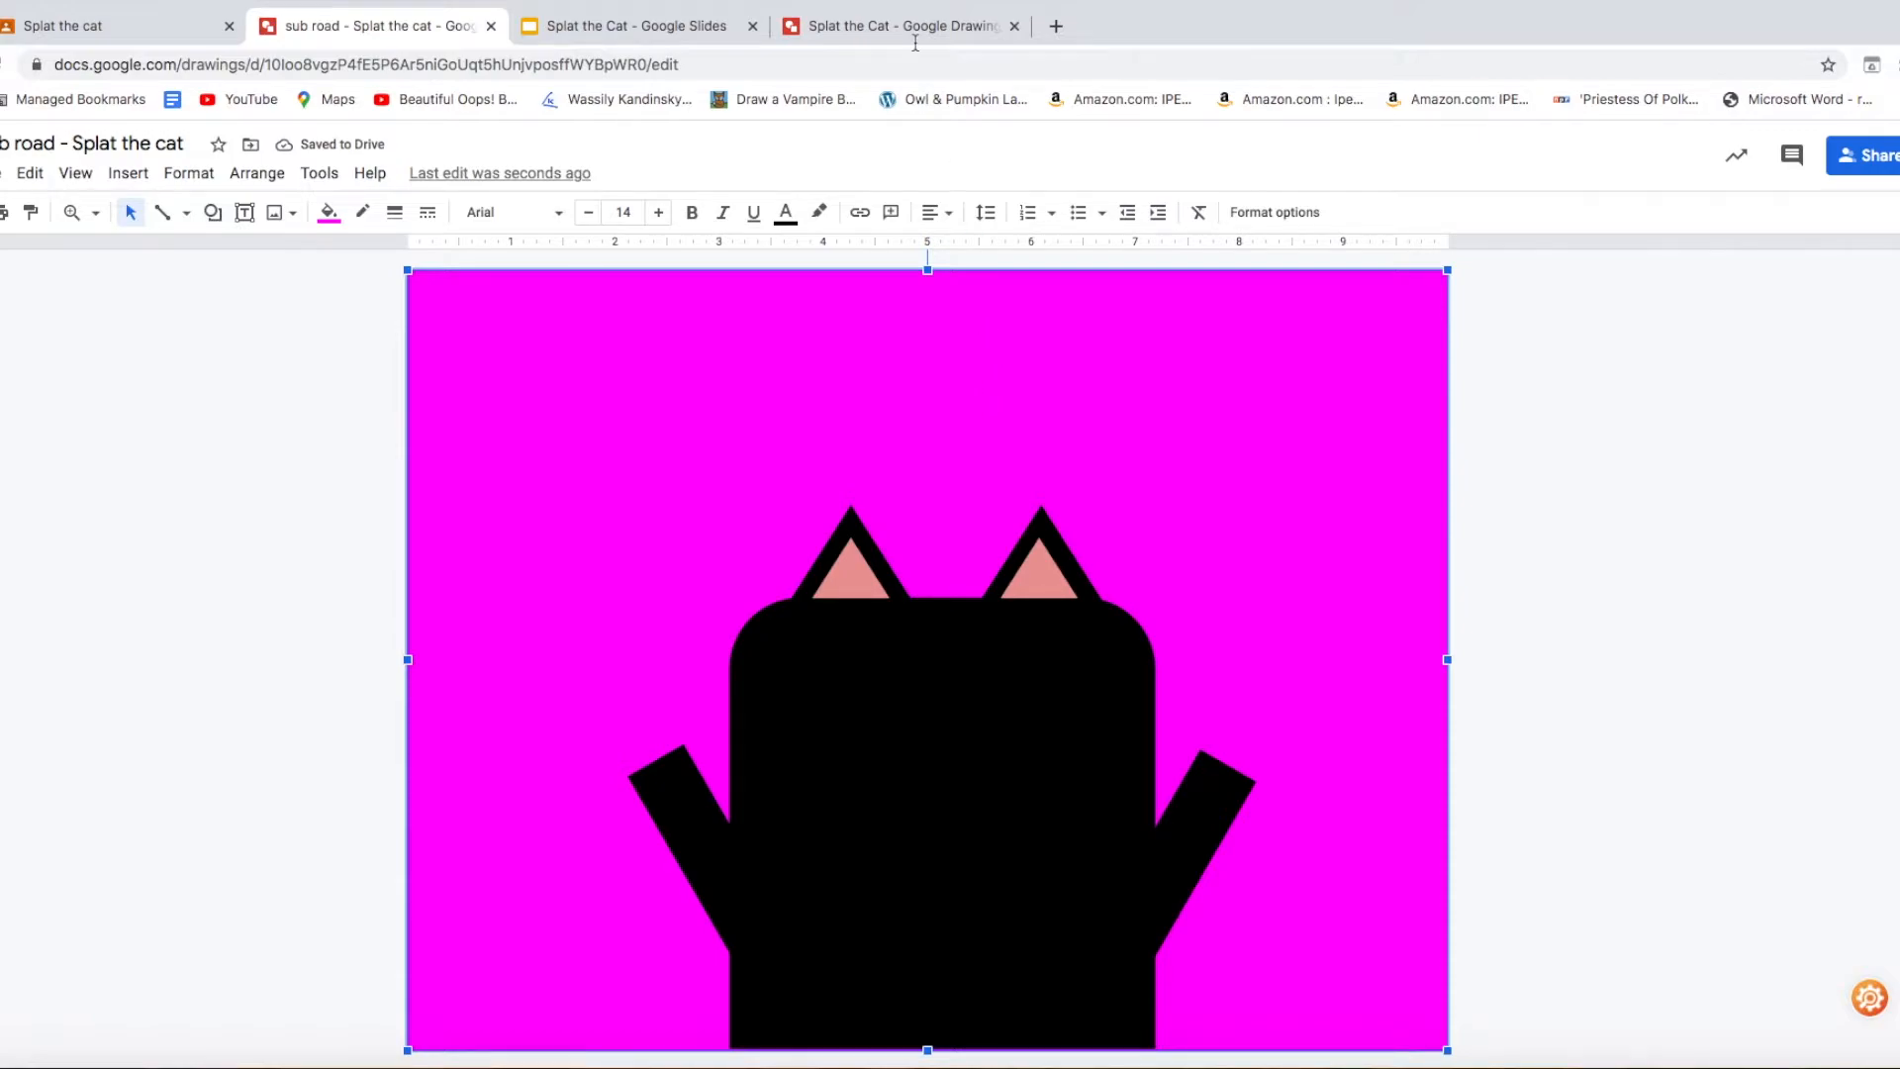
- Draw an ellipse about 0.8 inch wide and 0.9 inch high in the left half of the face and fill it white
{"action": "left_click", "coordinate": [213, 214]}
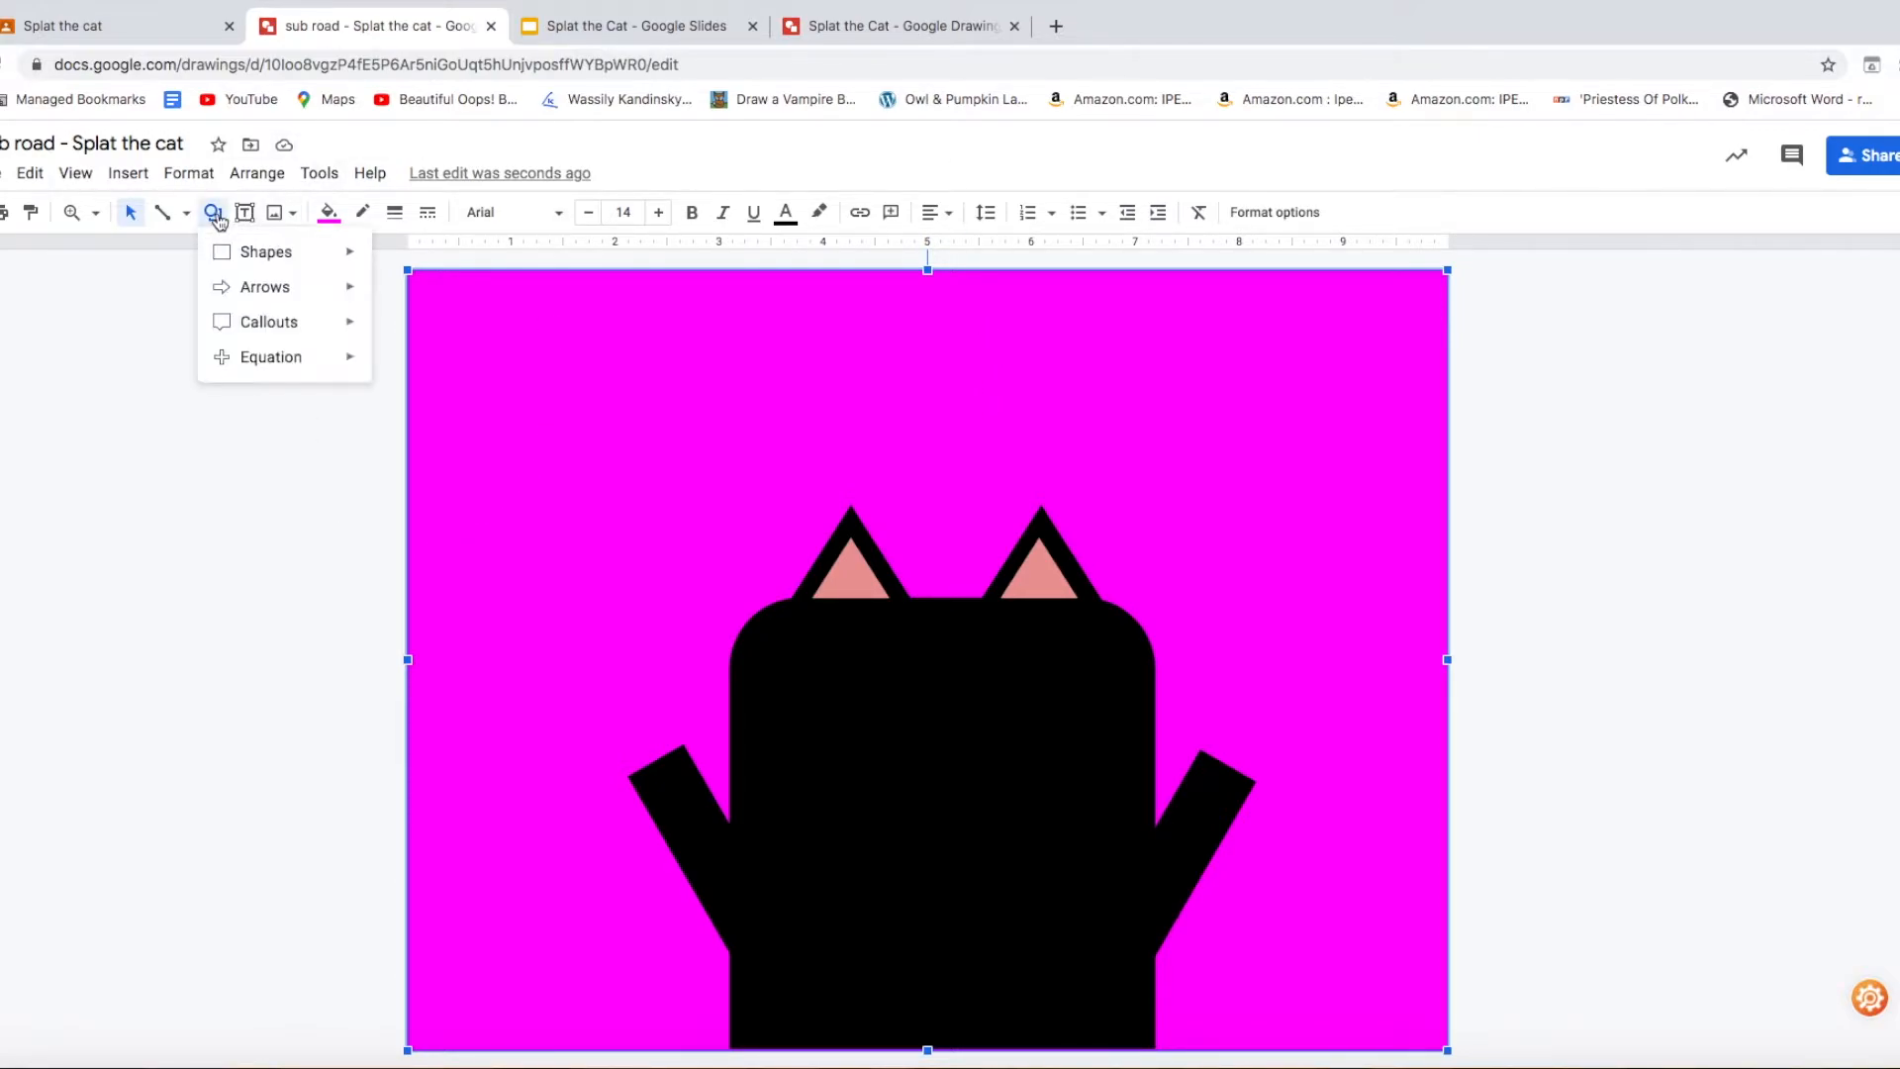
{"action": "mouse_move", "coordinate": [275, 266]}
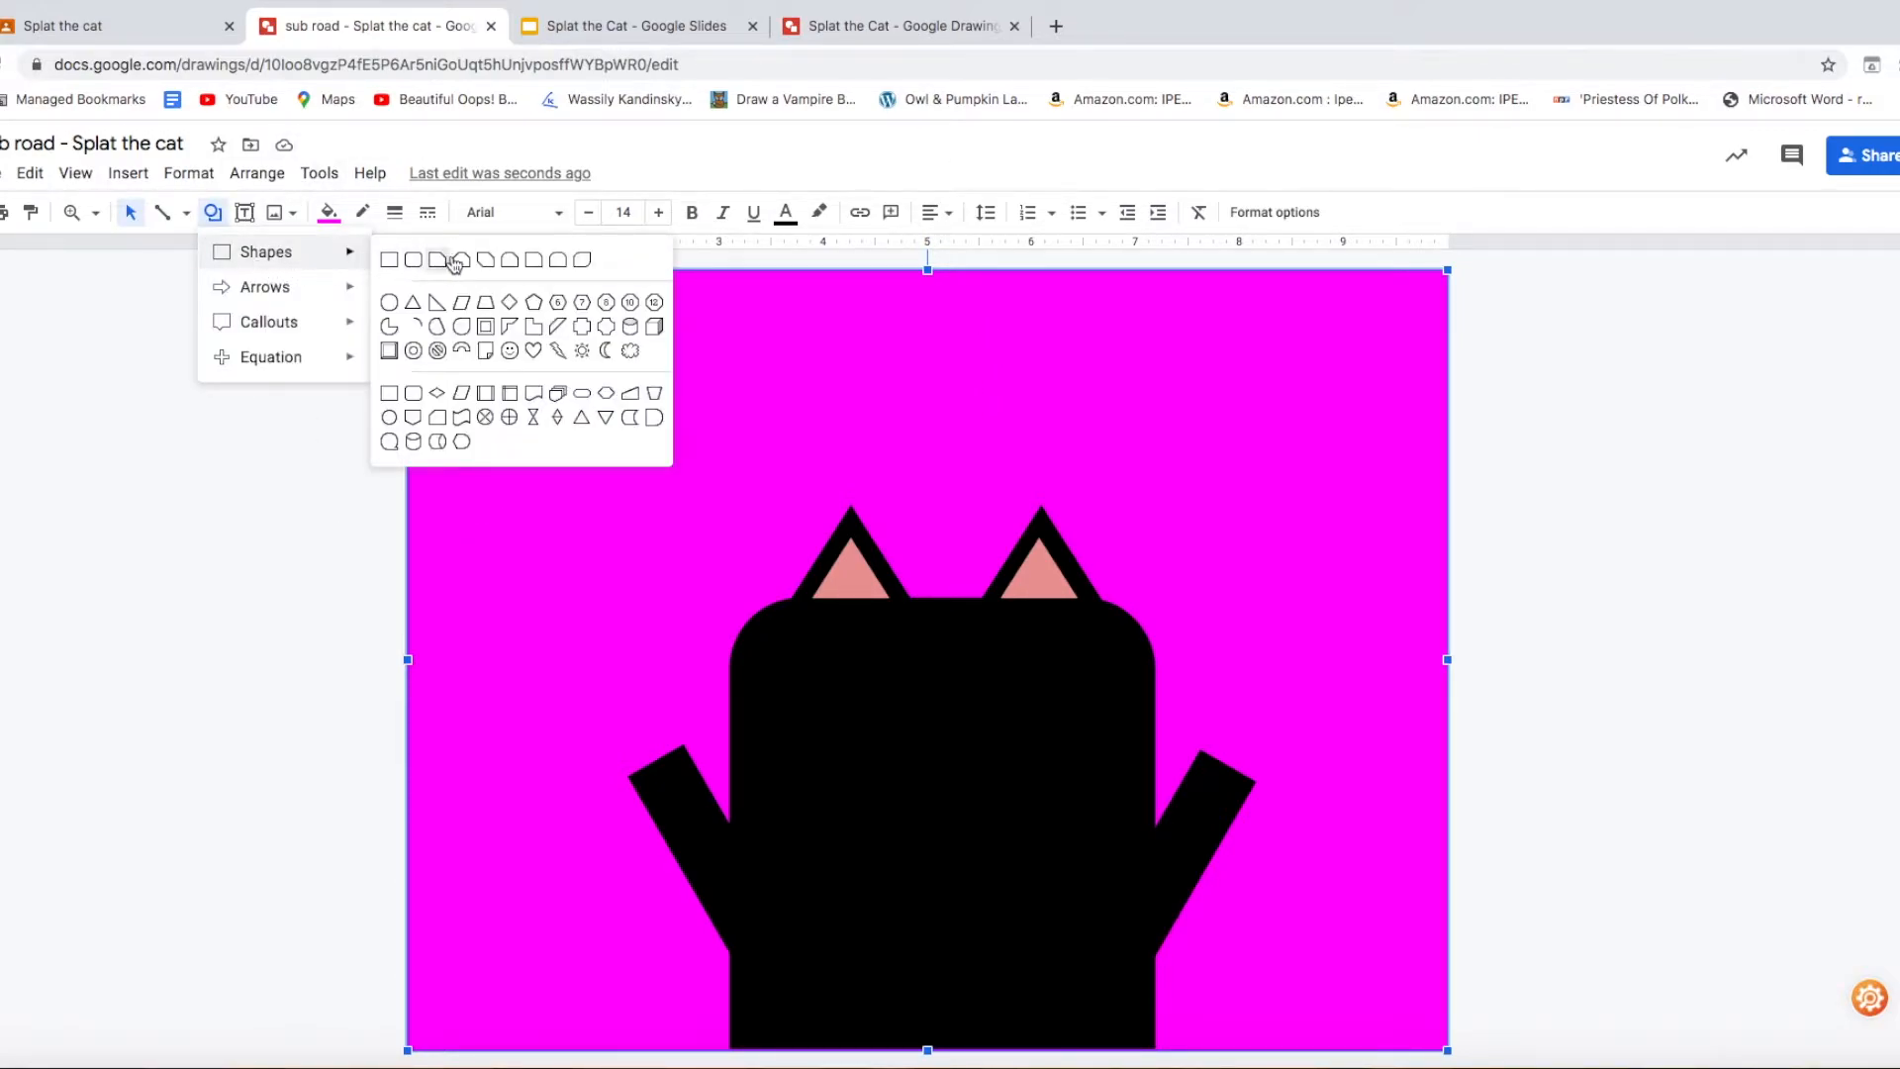
{"action": "left_click", "coordinate": [389, 302]}
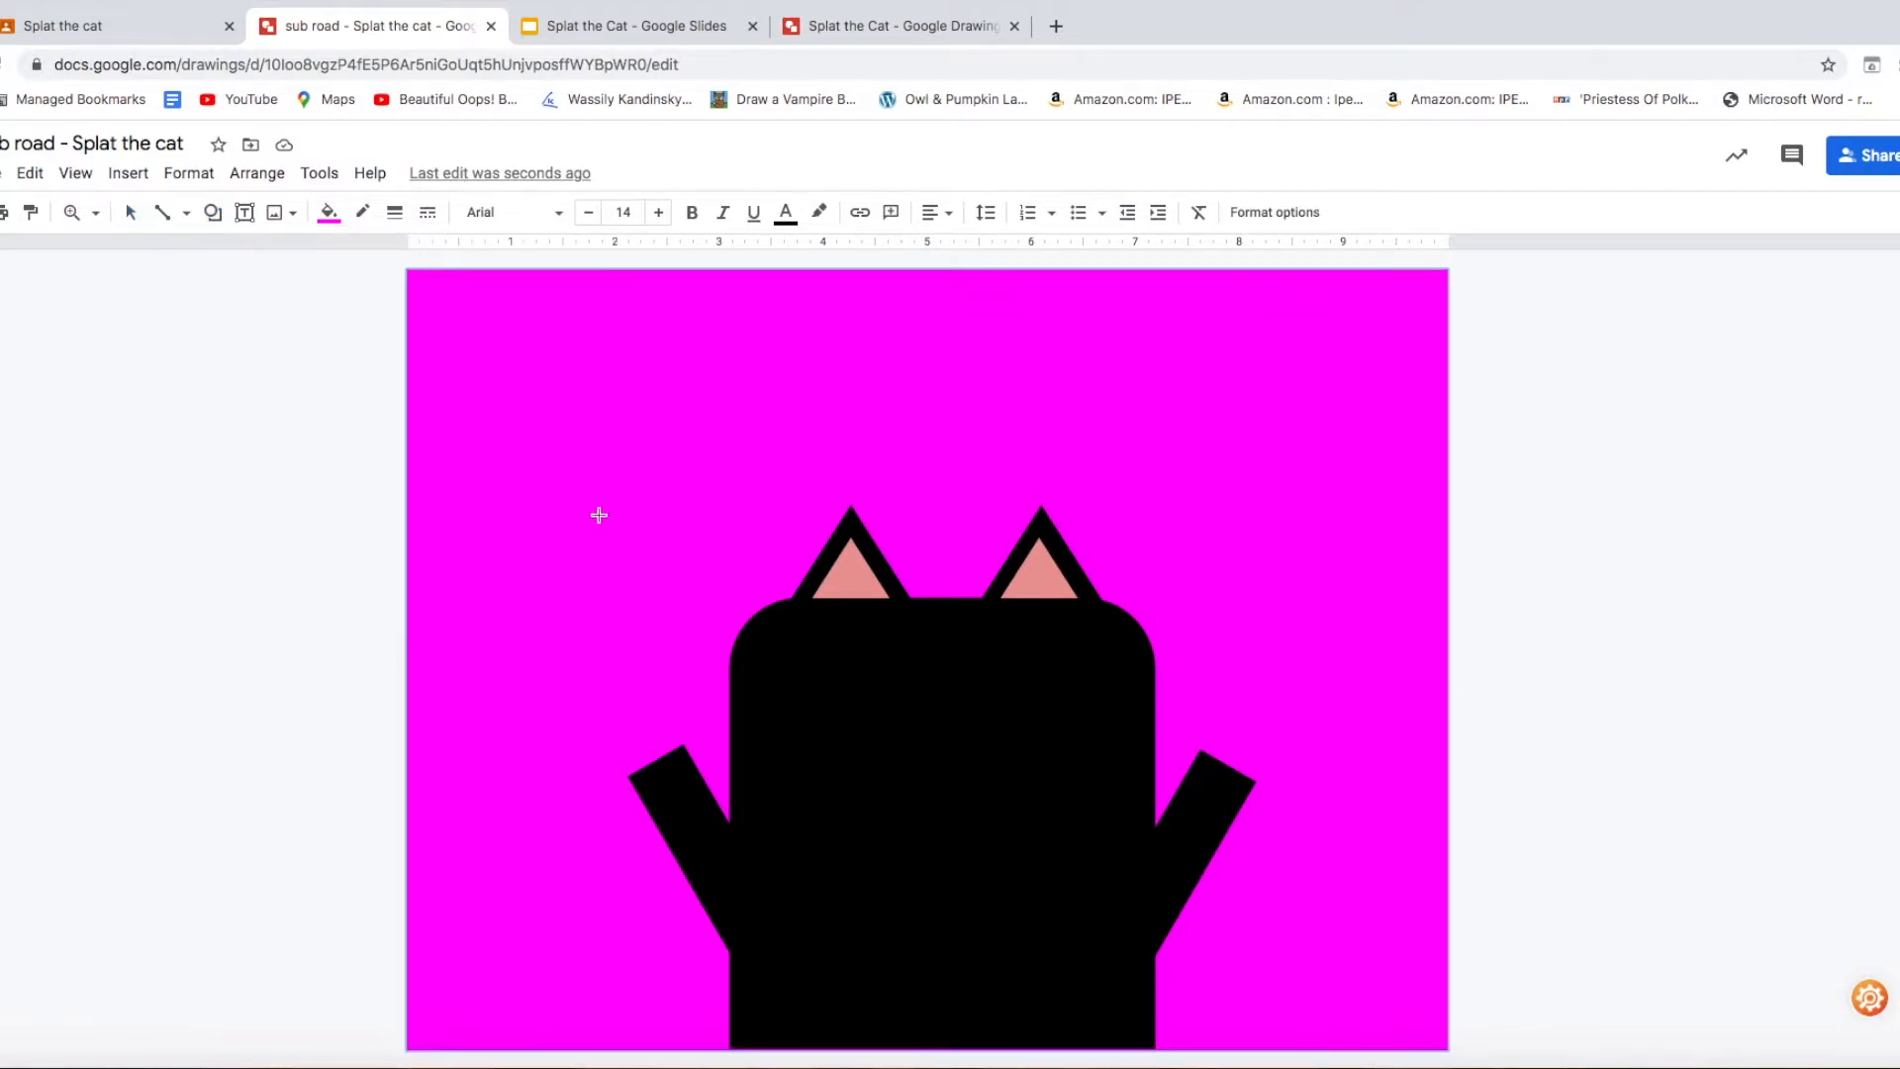
{"action": "left_click_drag", "start_coordinate": [828, 712], "coordinate": [907, 804]}
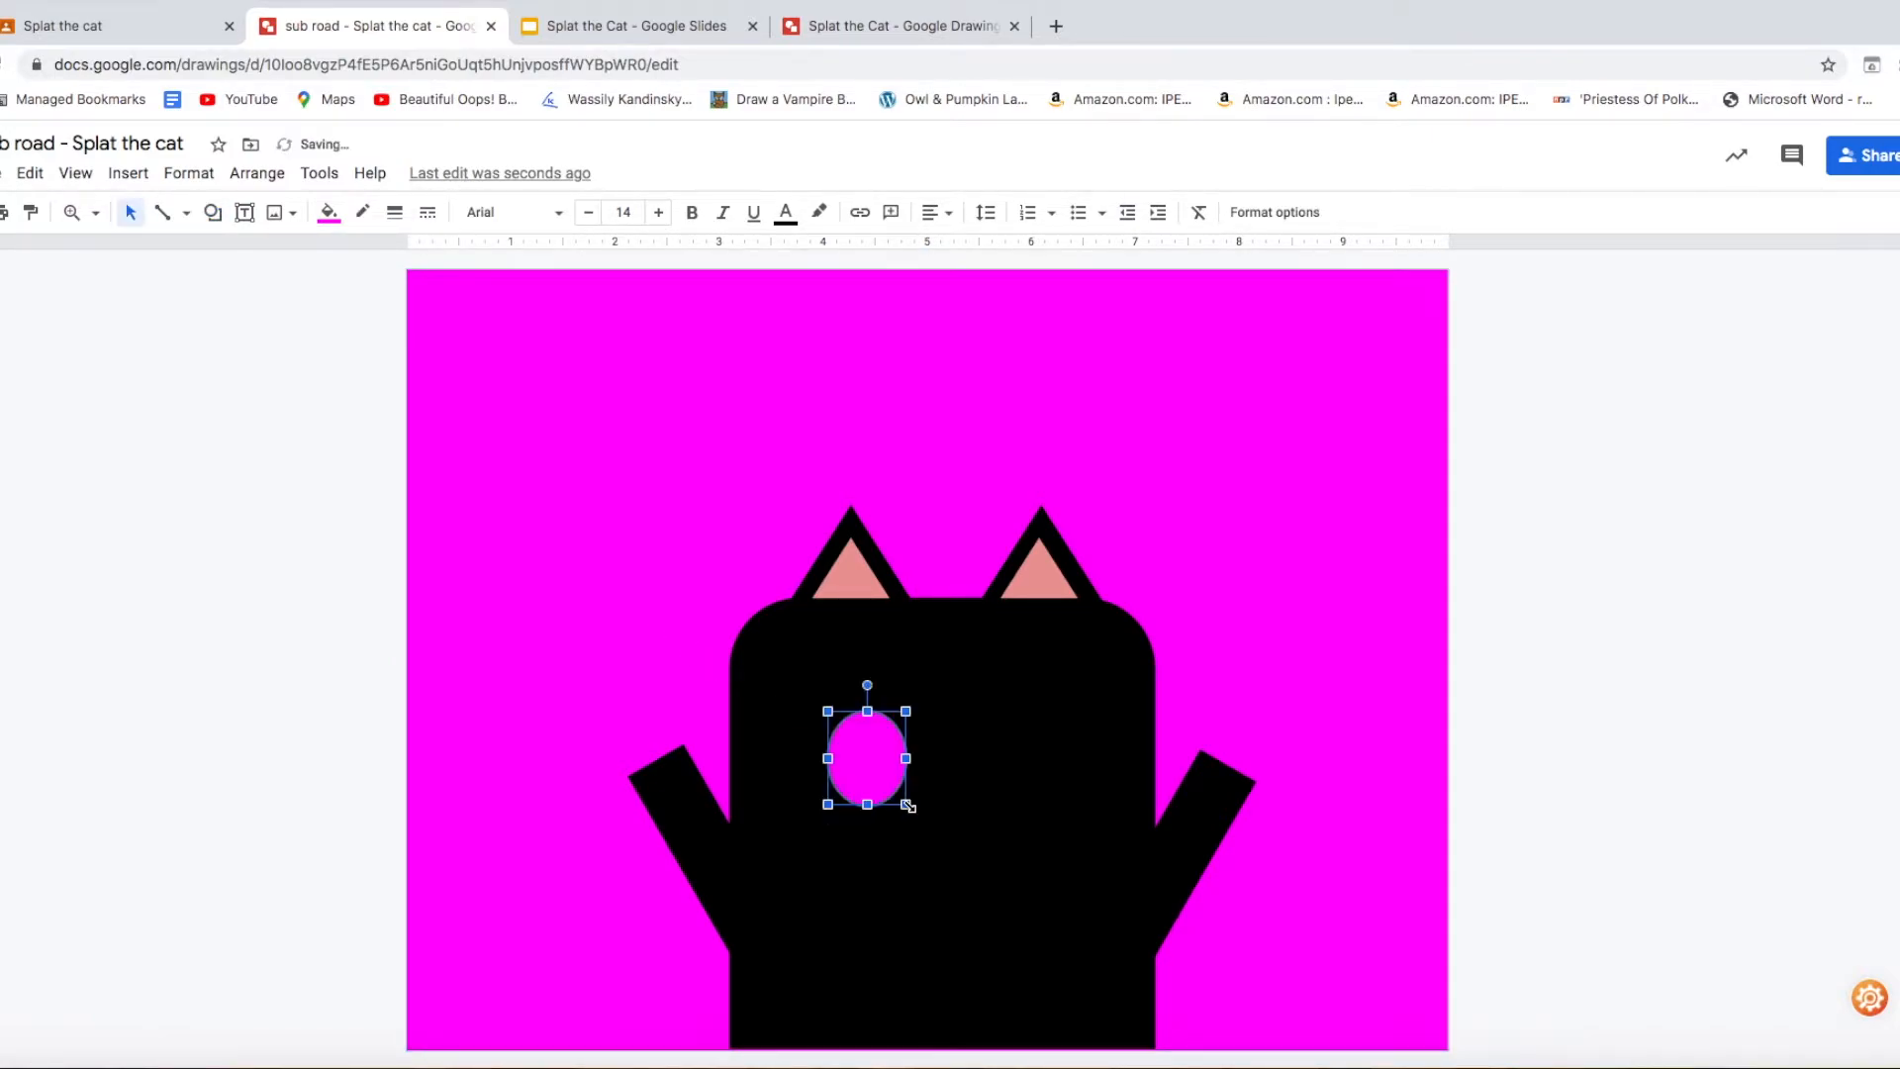
{"action": "left_click", "coordinate": [329, 212]}
{"action": "left_click", "coordinate": [556, 332]}
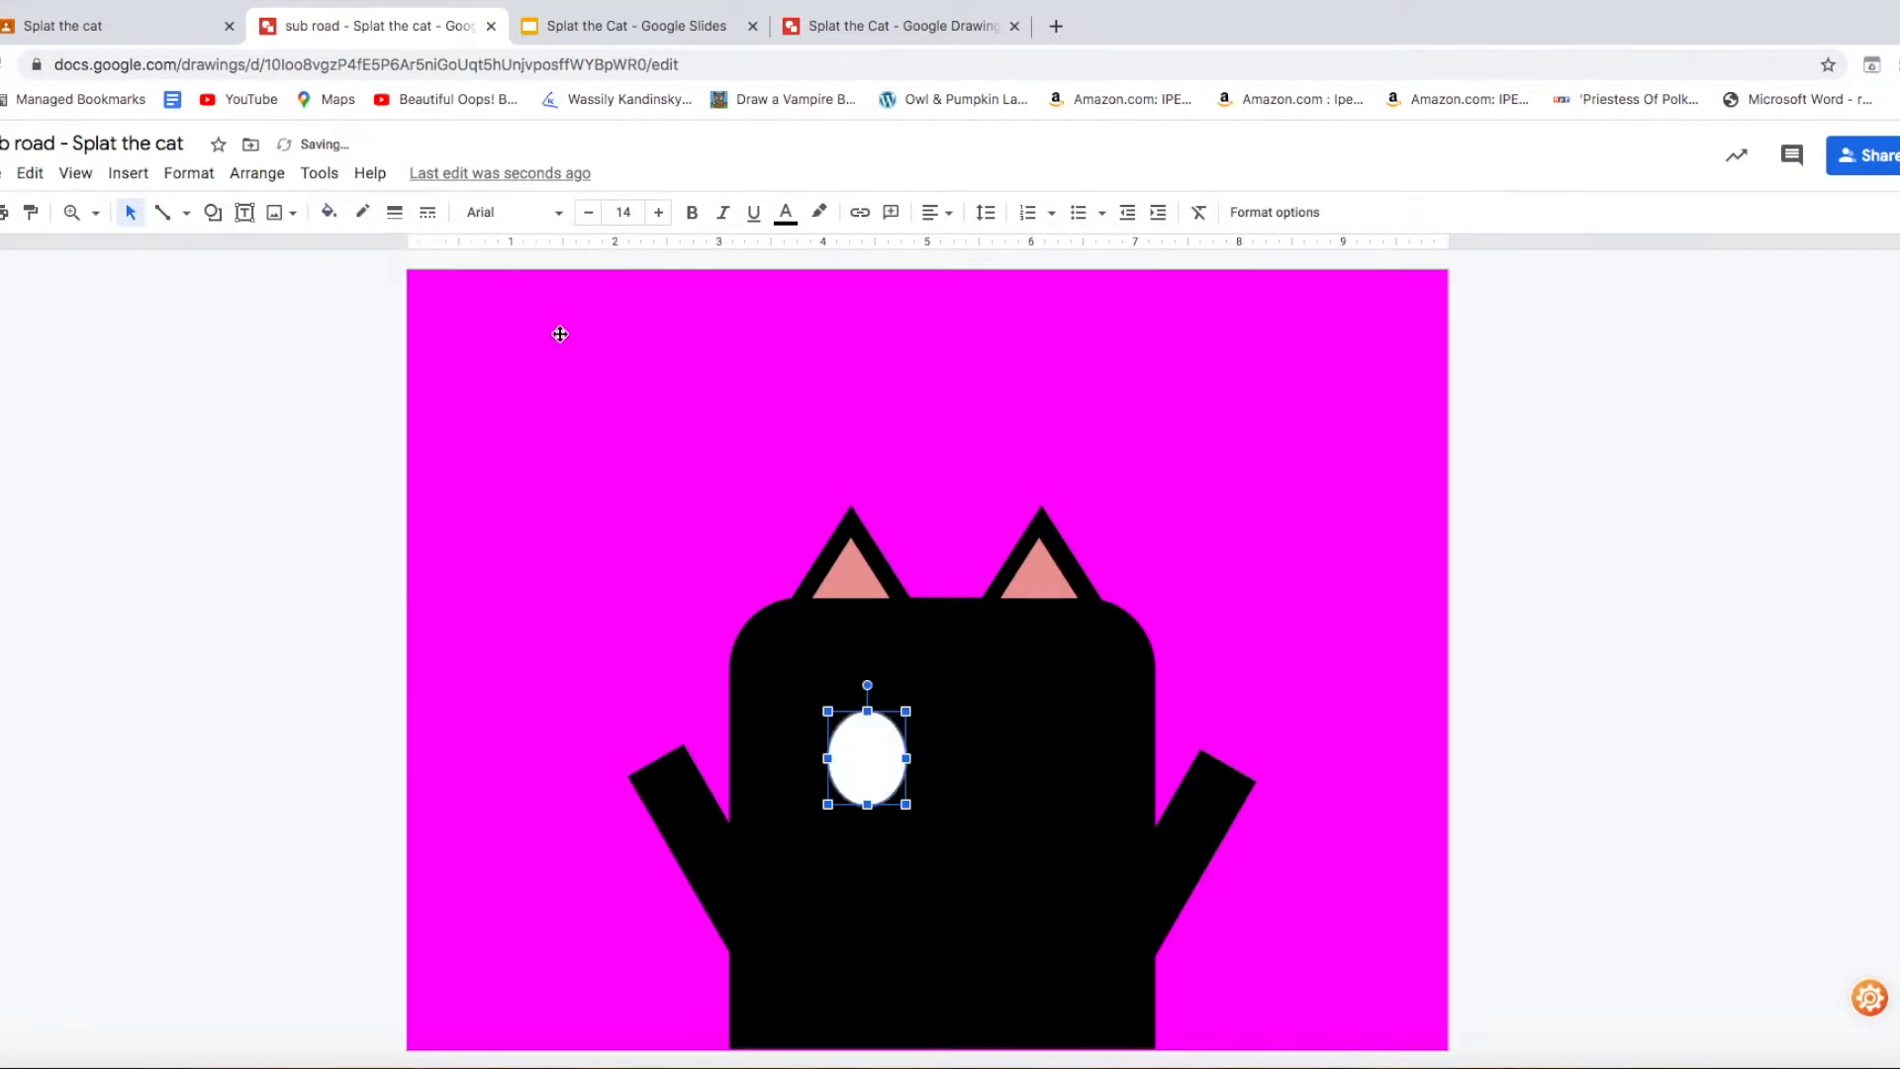
- Reshape the white eye to about 0.8 inch wide and 0.7 inch high and shift it slightly lower on the face
{"action": "left_click_drag", "start_coordinate": [826, 758], "coordinate": [880, 791]}
{"action": "left_click", "coordinate": [946, 759]}
{"action": "left_click", "coordinate": [853, 752]}
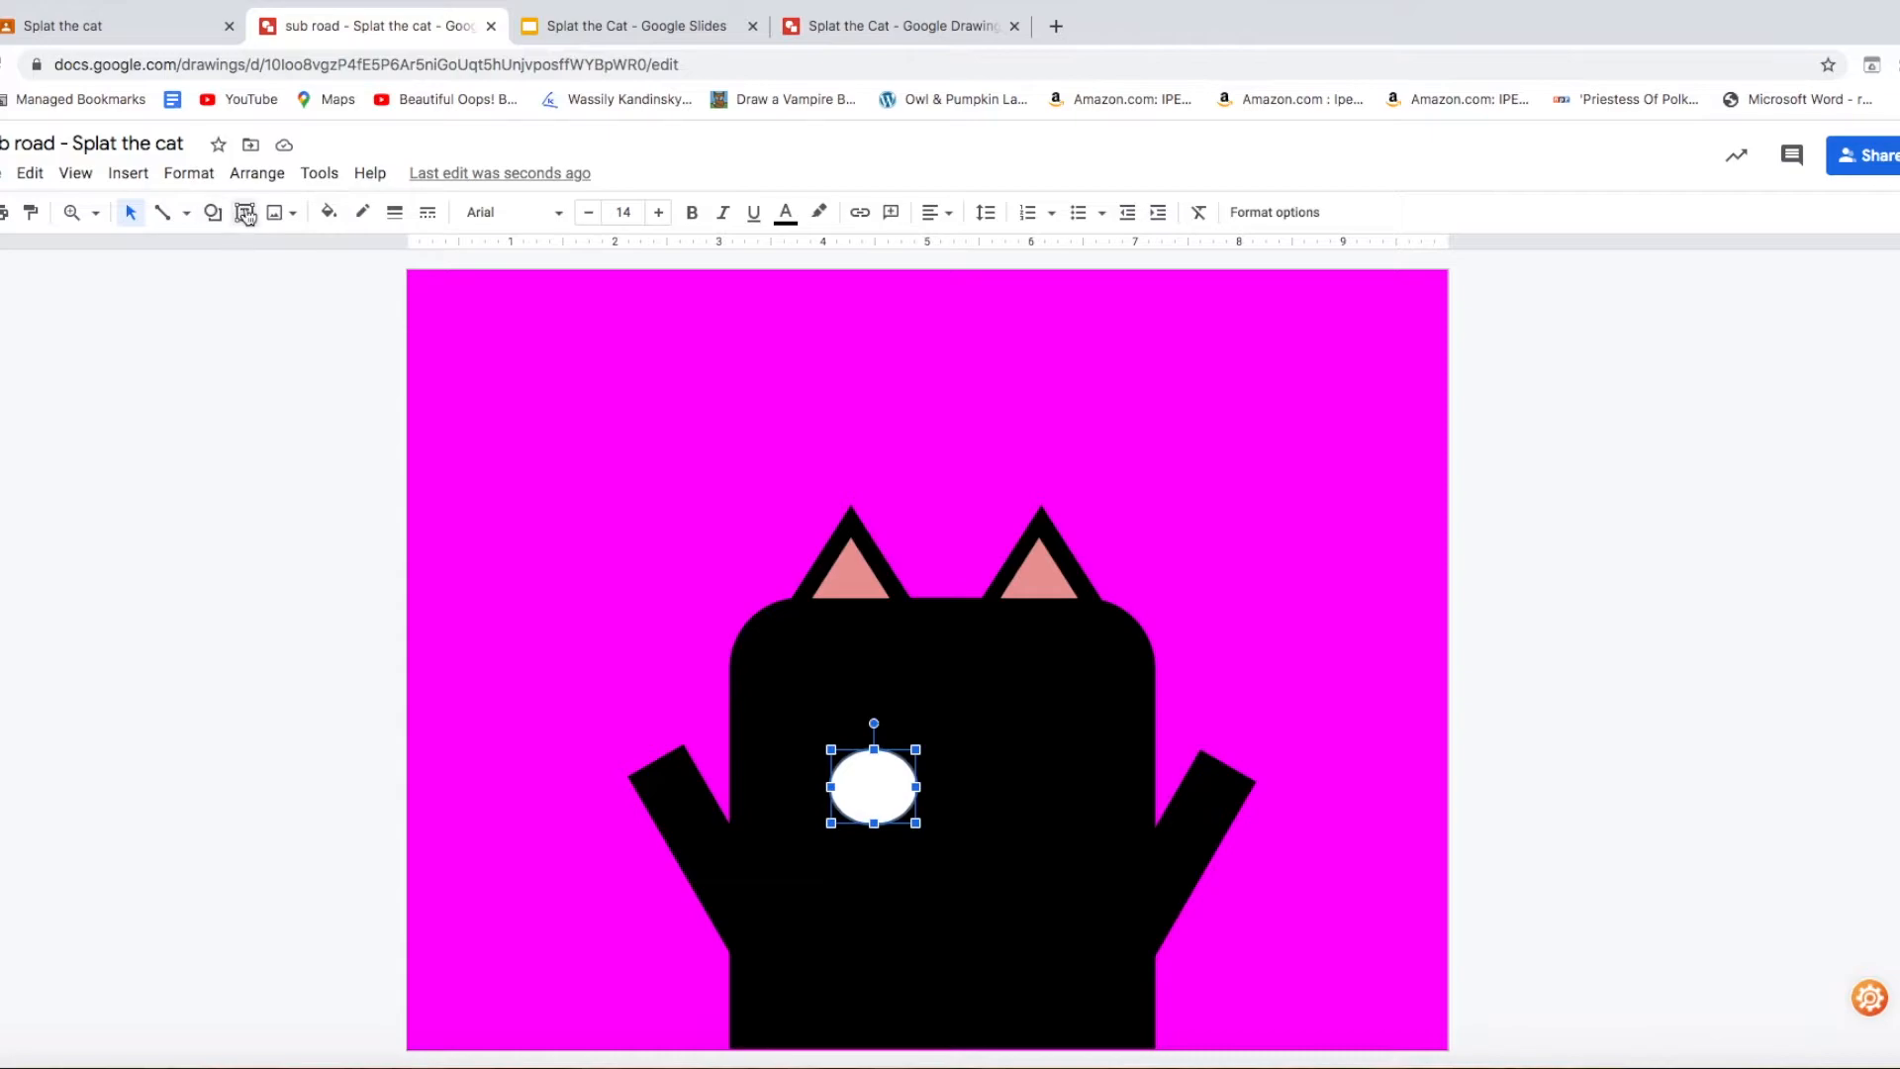
- Place a circle about 1 inch in diameter above the left ear, keeping the eye's fill white
{"action": "left_click", "coordinate": [213, 225]}
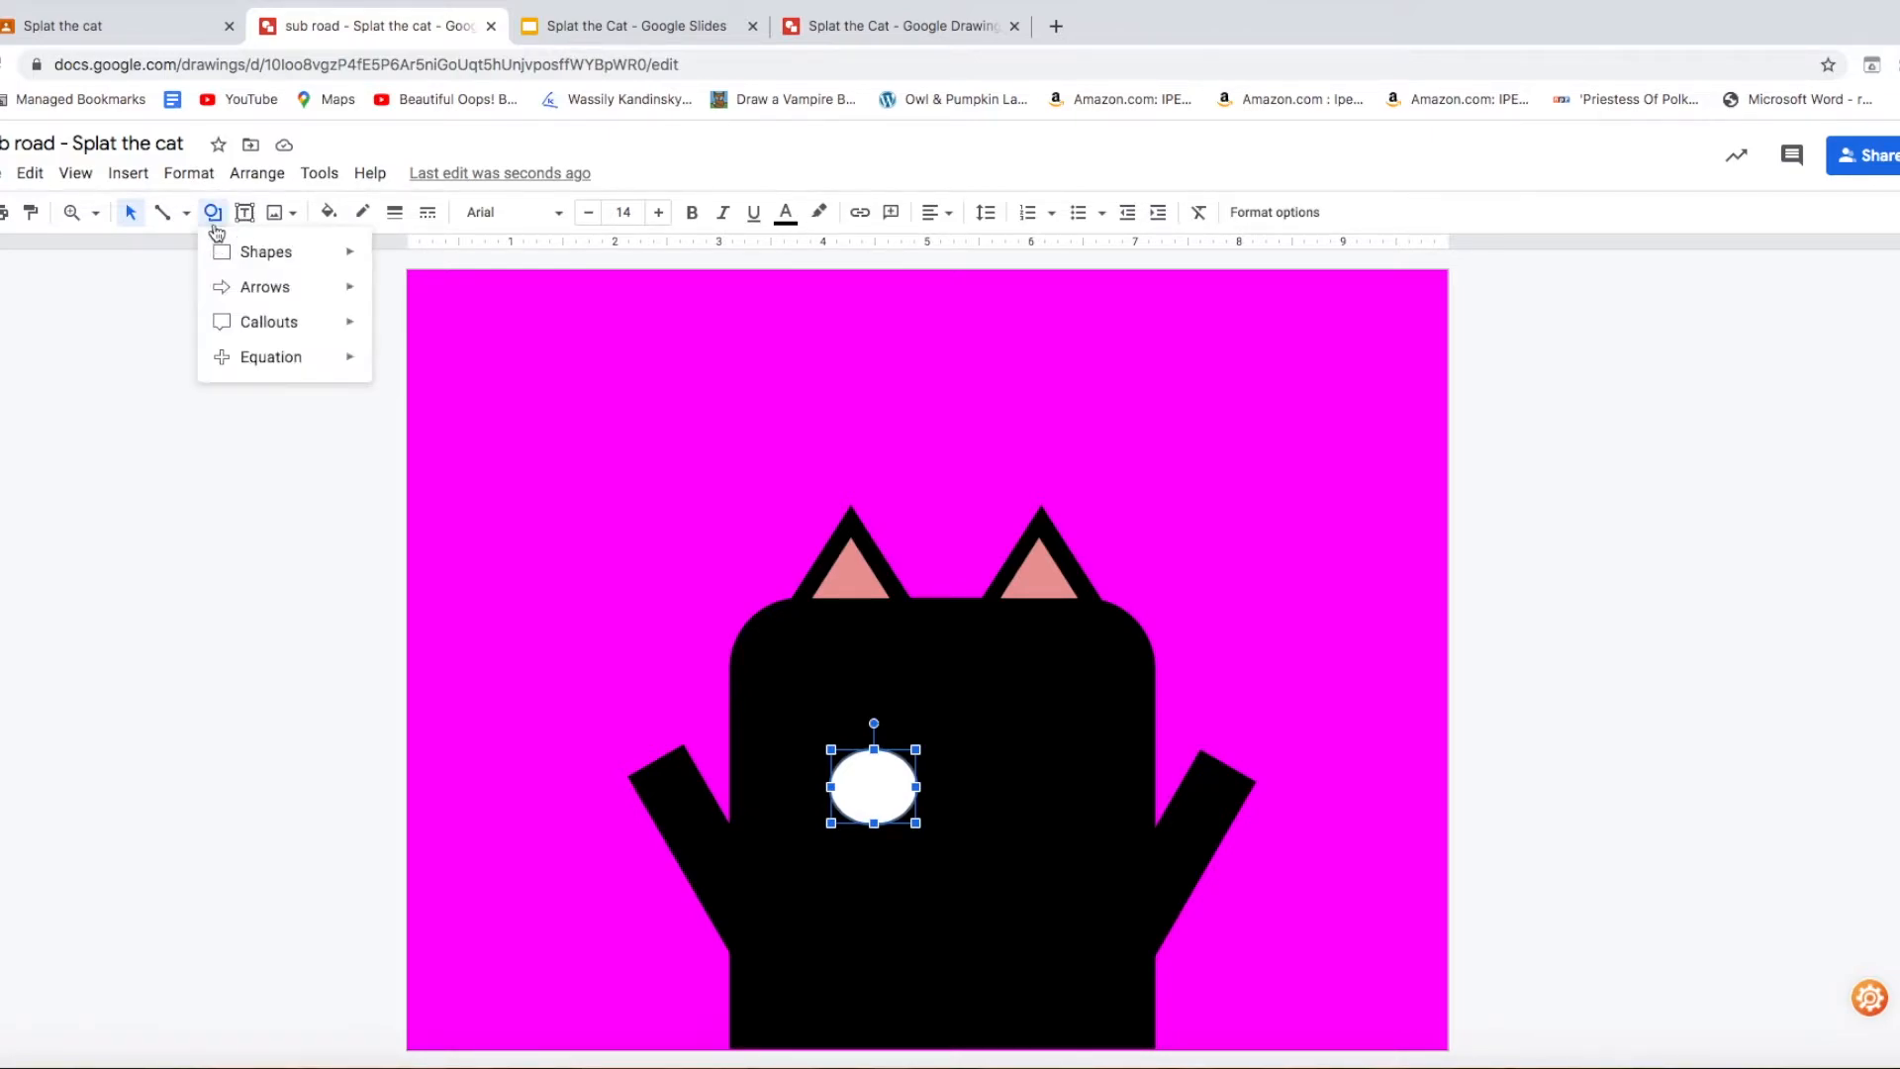
{"action": "mouse_move", "coordinate": [242, 255]}
{"action": "left_click", "coordinate": [390, 304]}
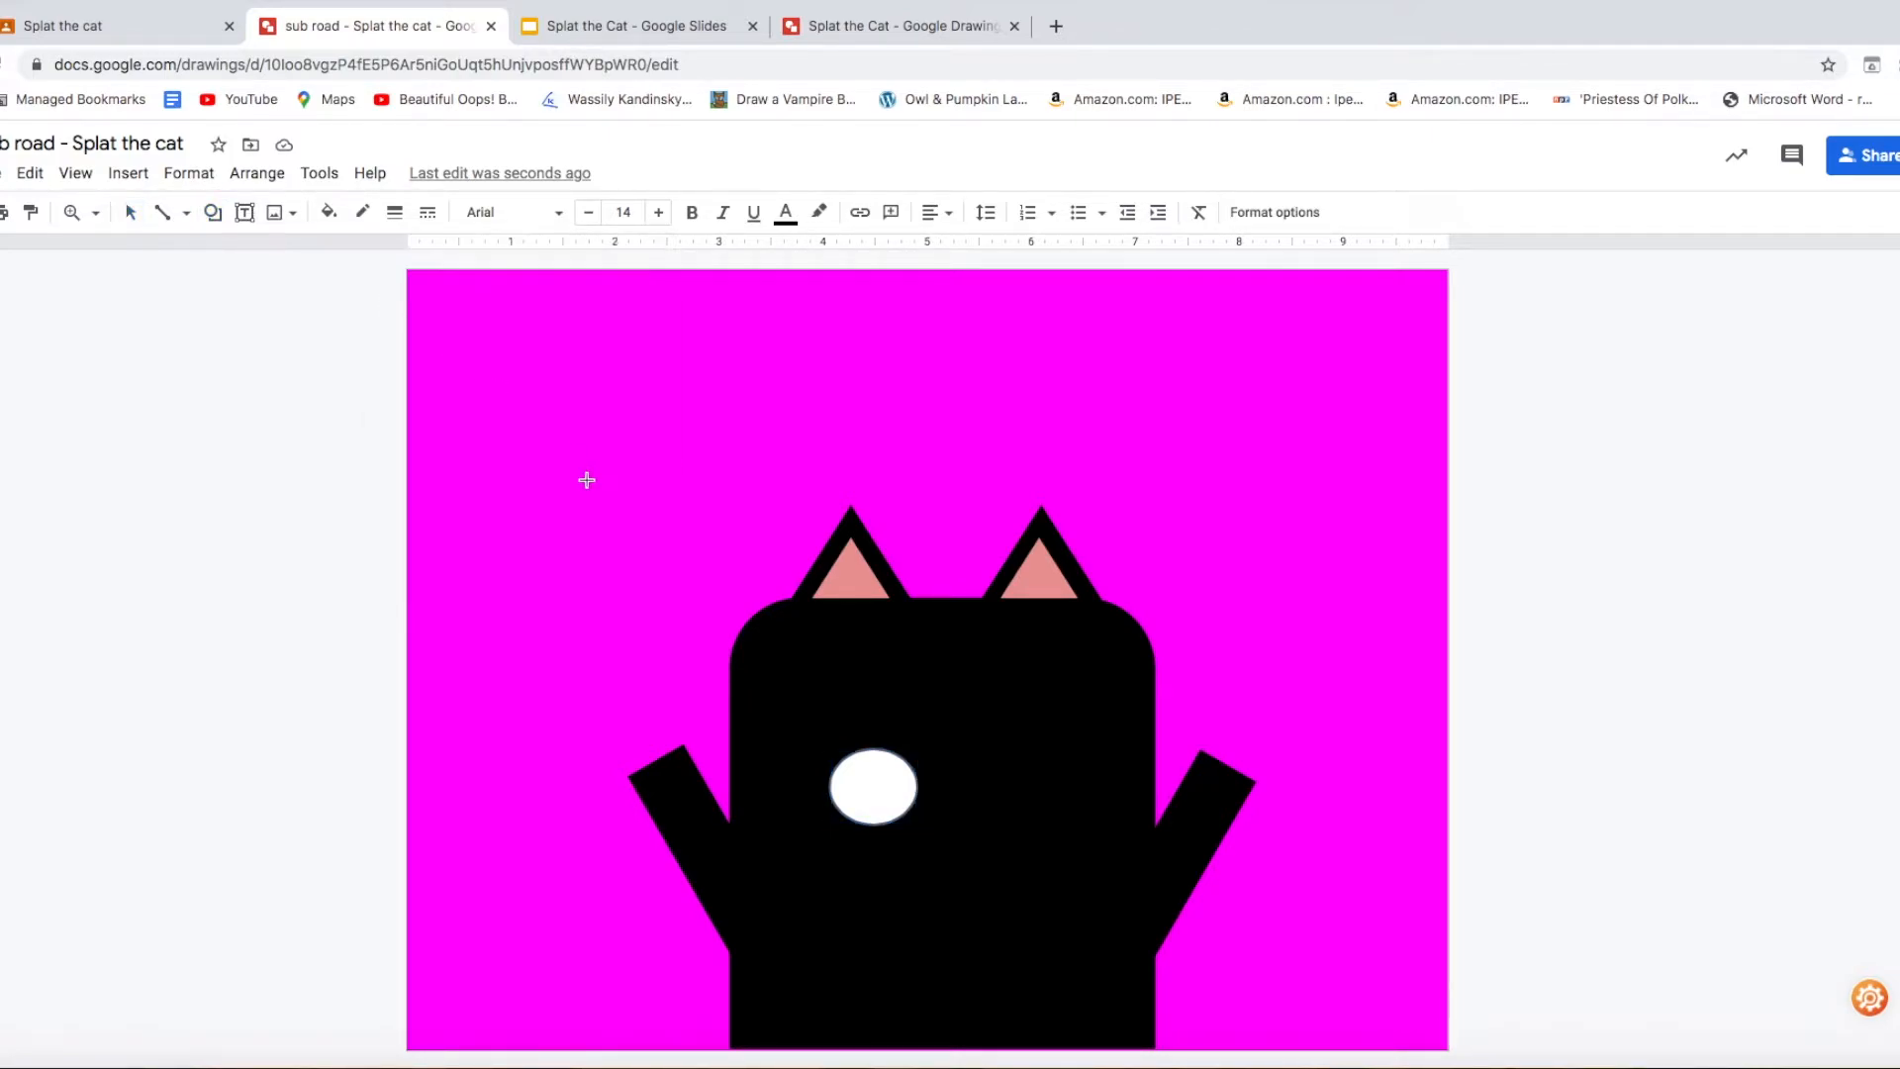
{"action": "left_click", "coordinate": [328, 212]}
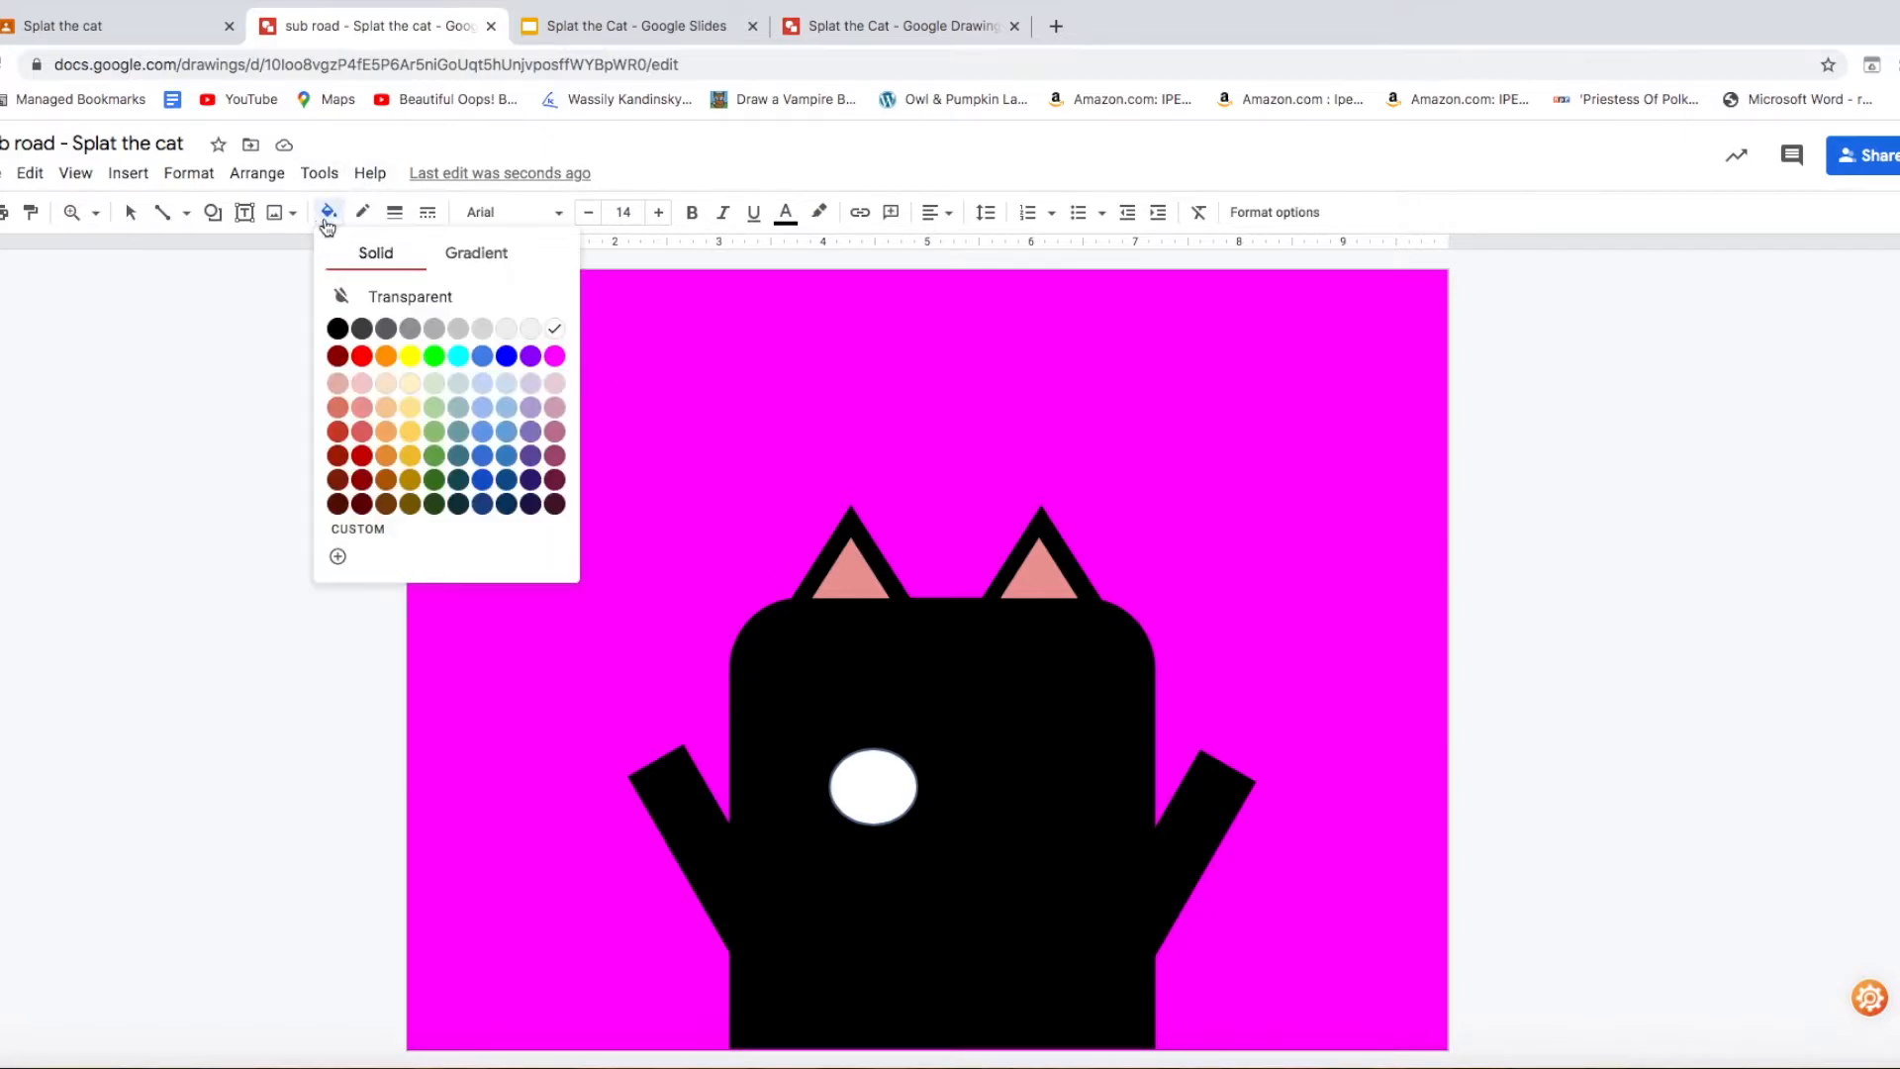
{"action": "left_click", "coordinate": [347, 293]}
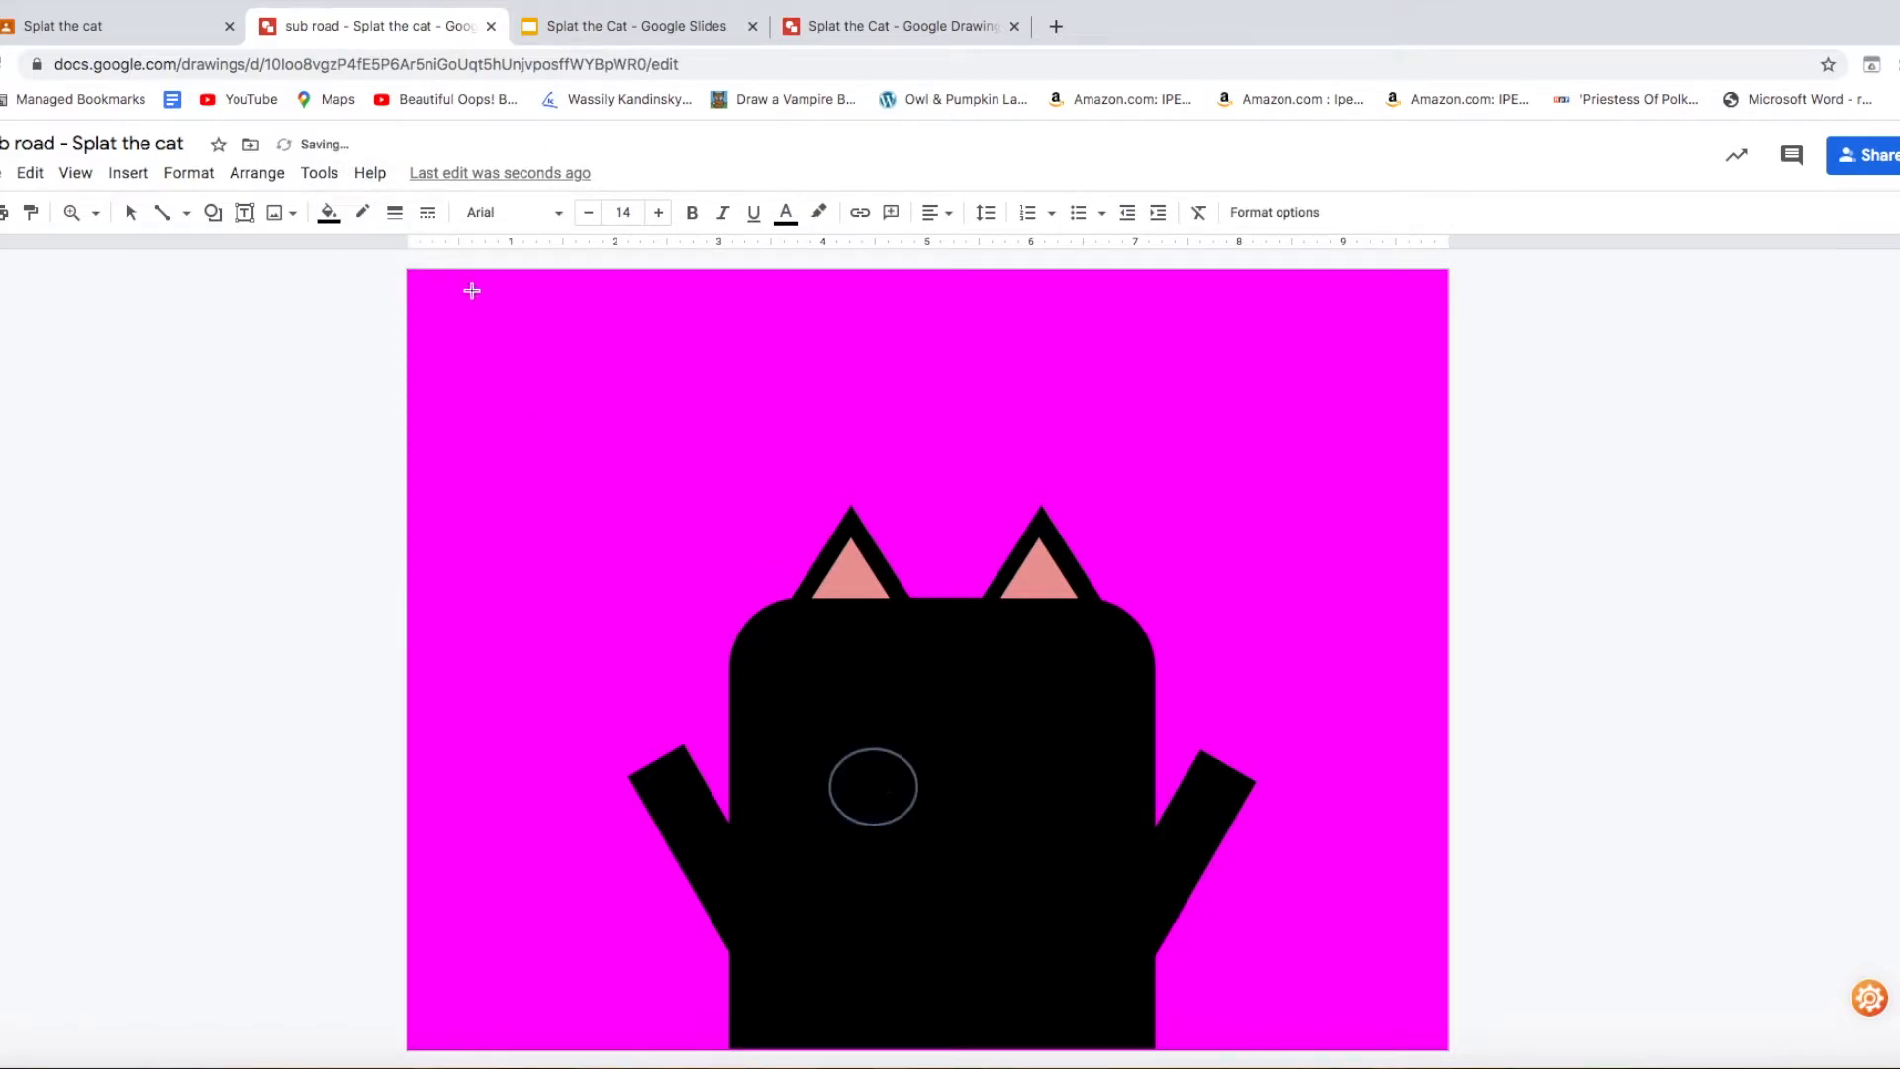
{"action": "left_click", "coordinate": [330, 213]}
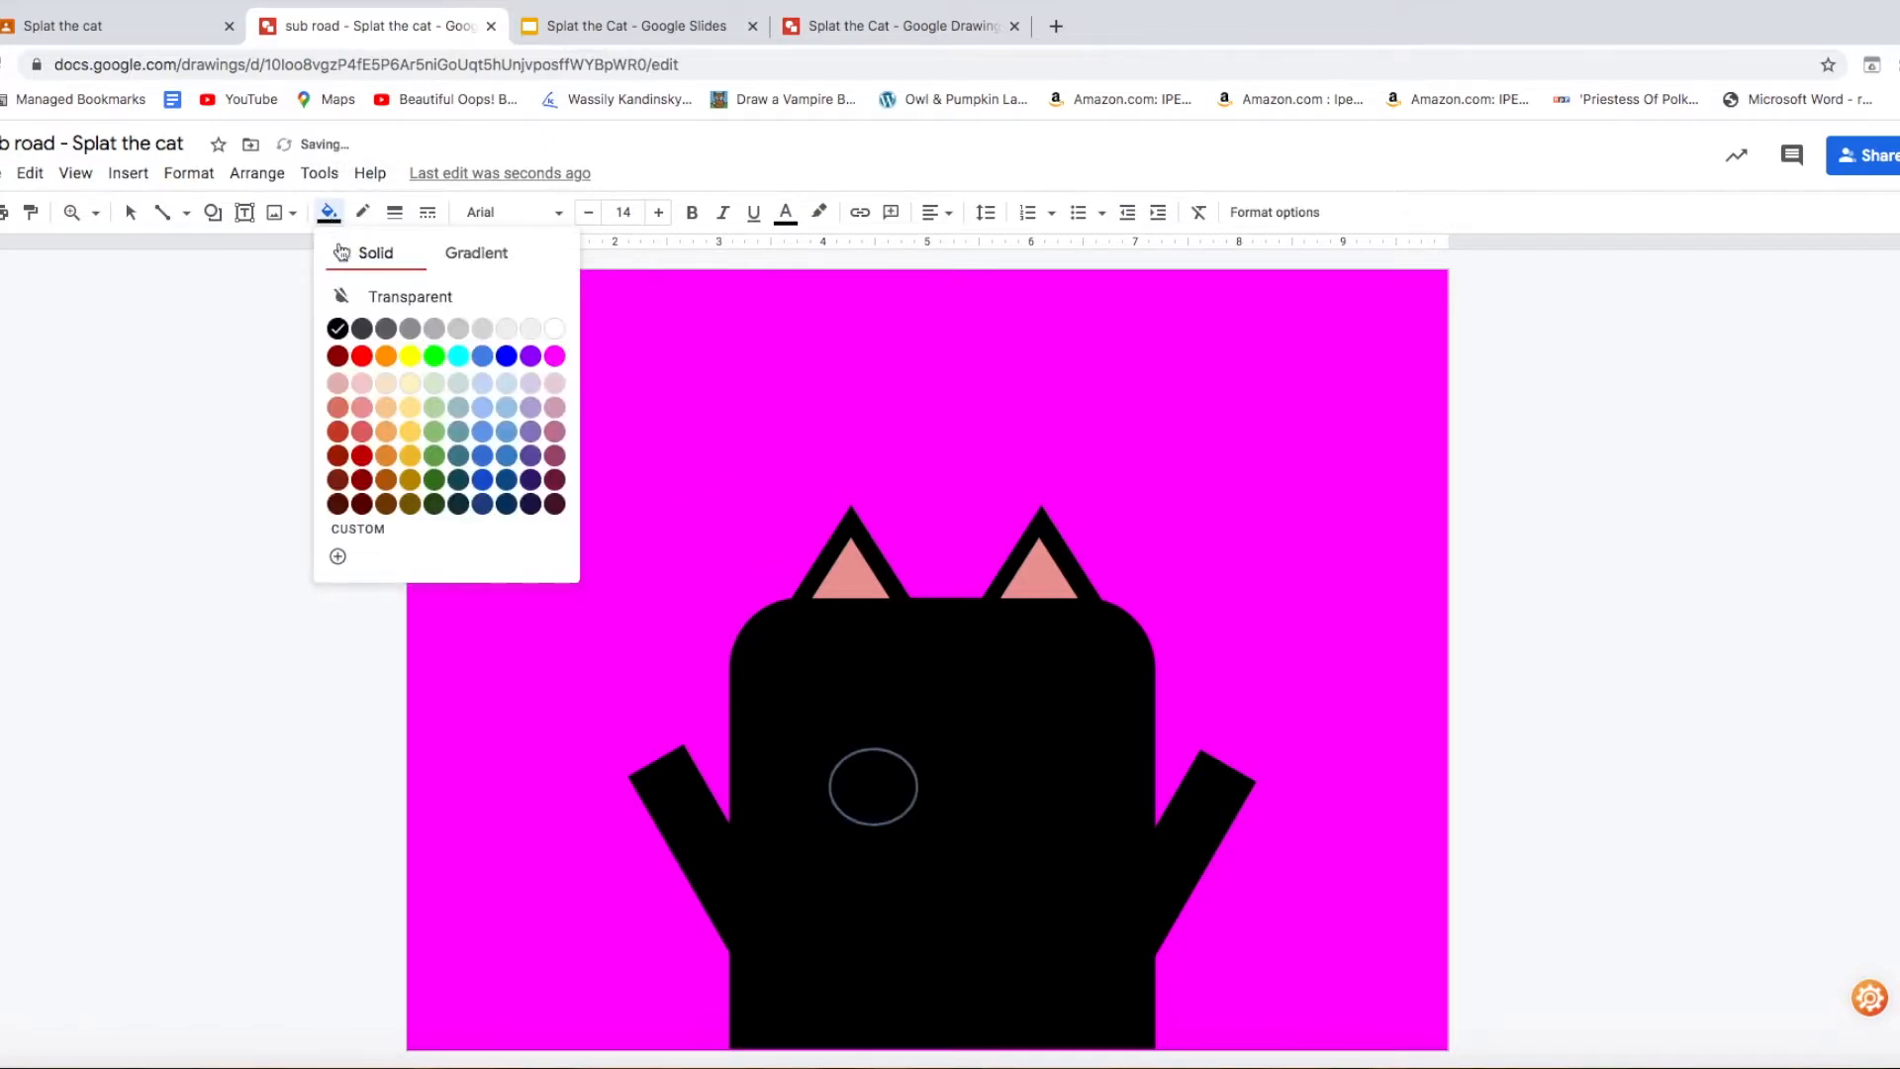
{"action": "left_click", "coordinate": [558, 328]}
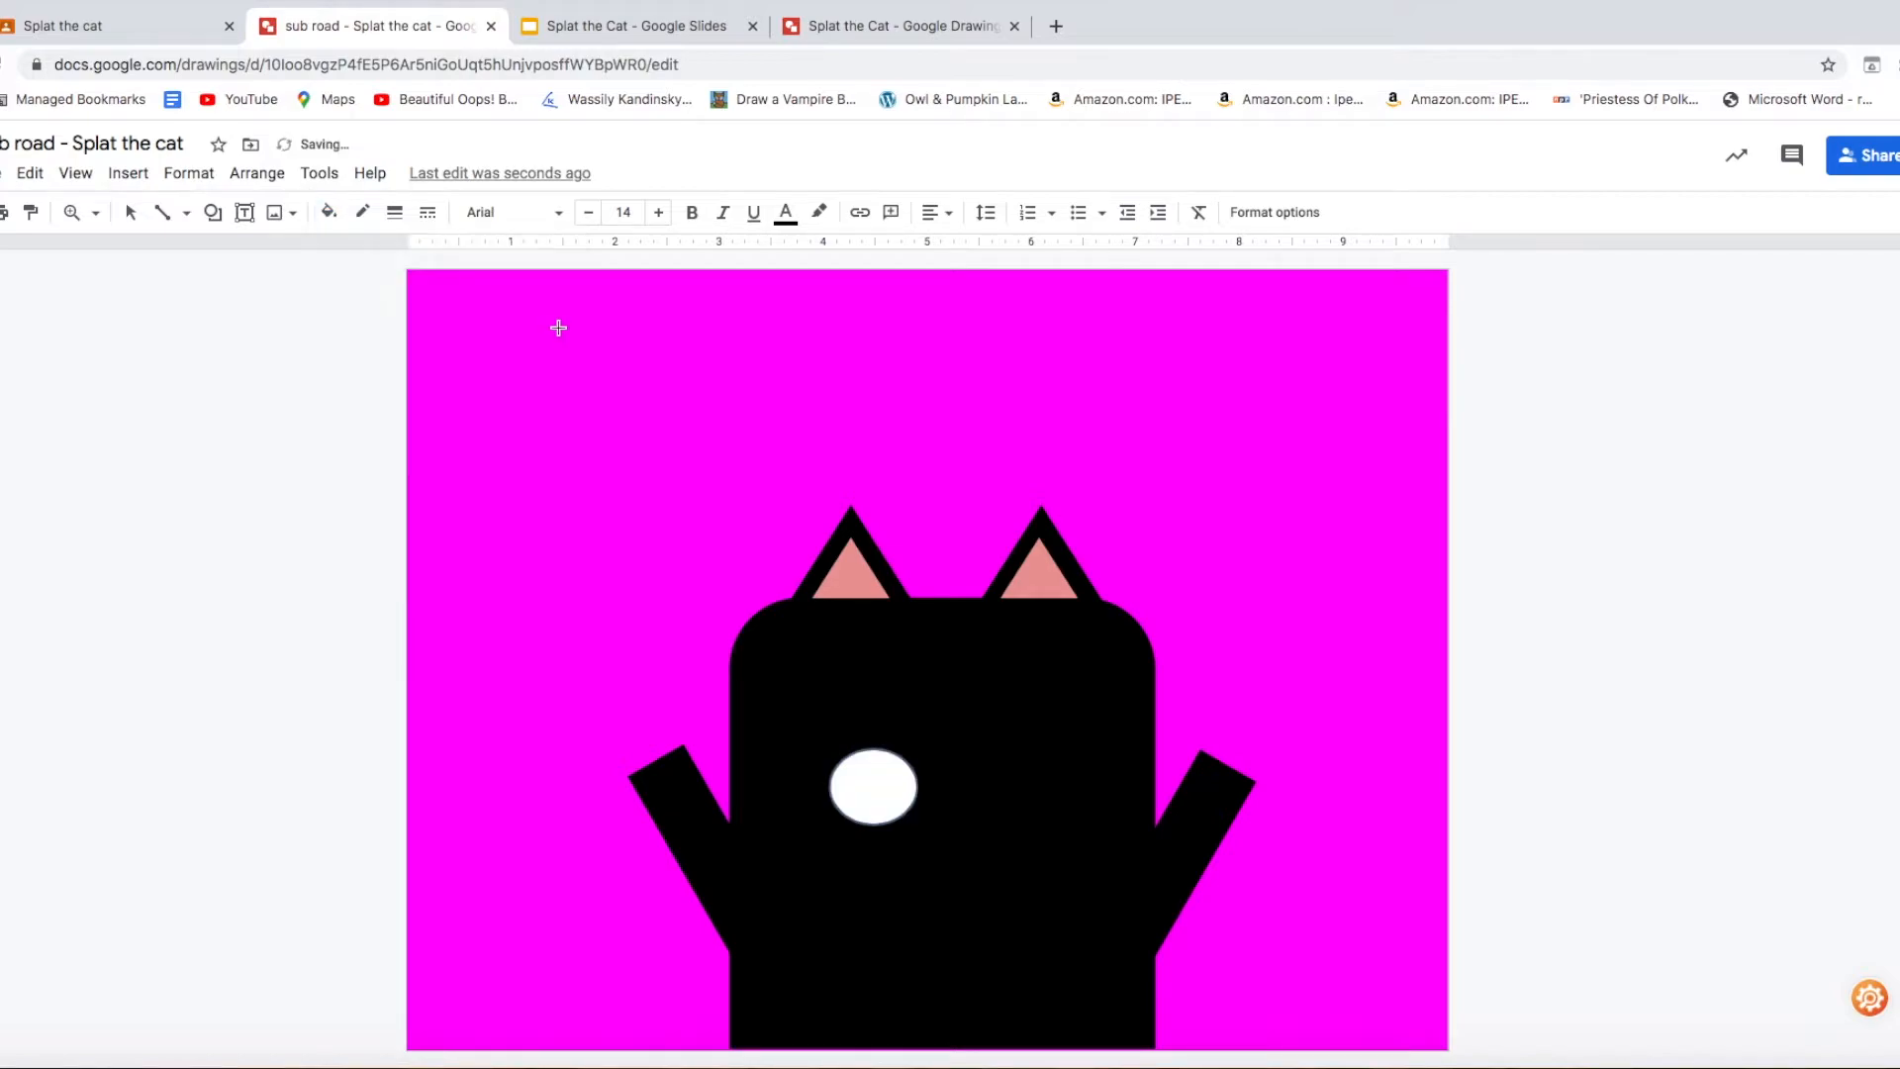
{"action": "left_click", "coordinate": [778, 386]}
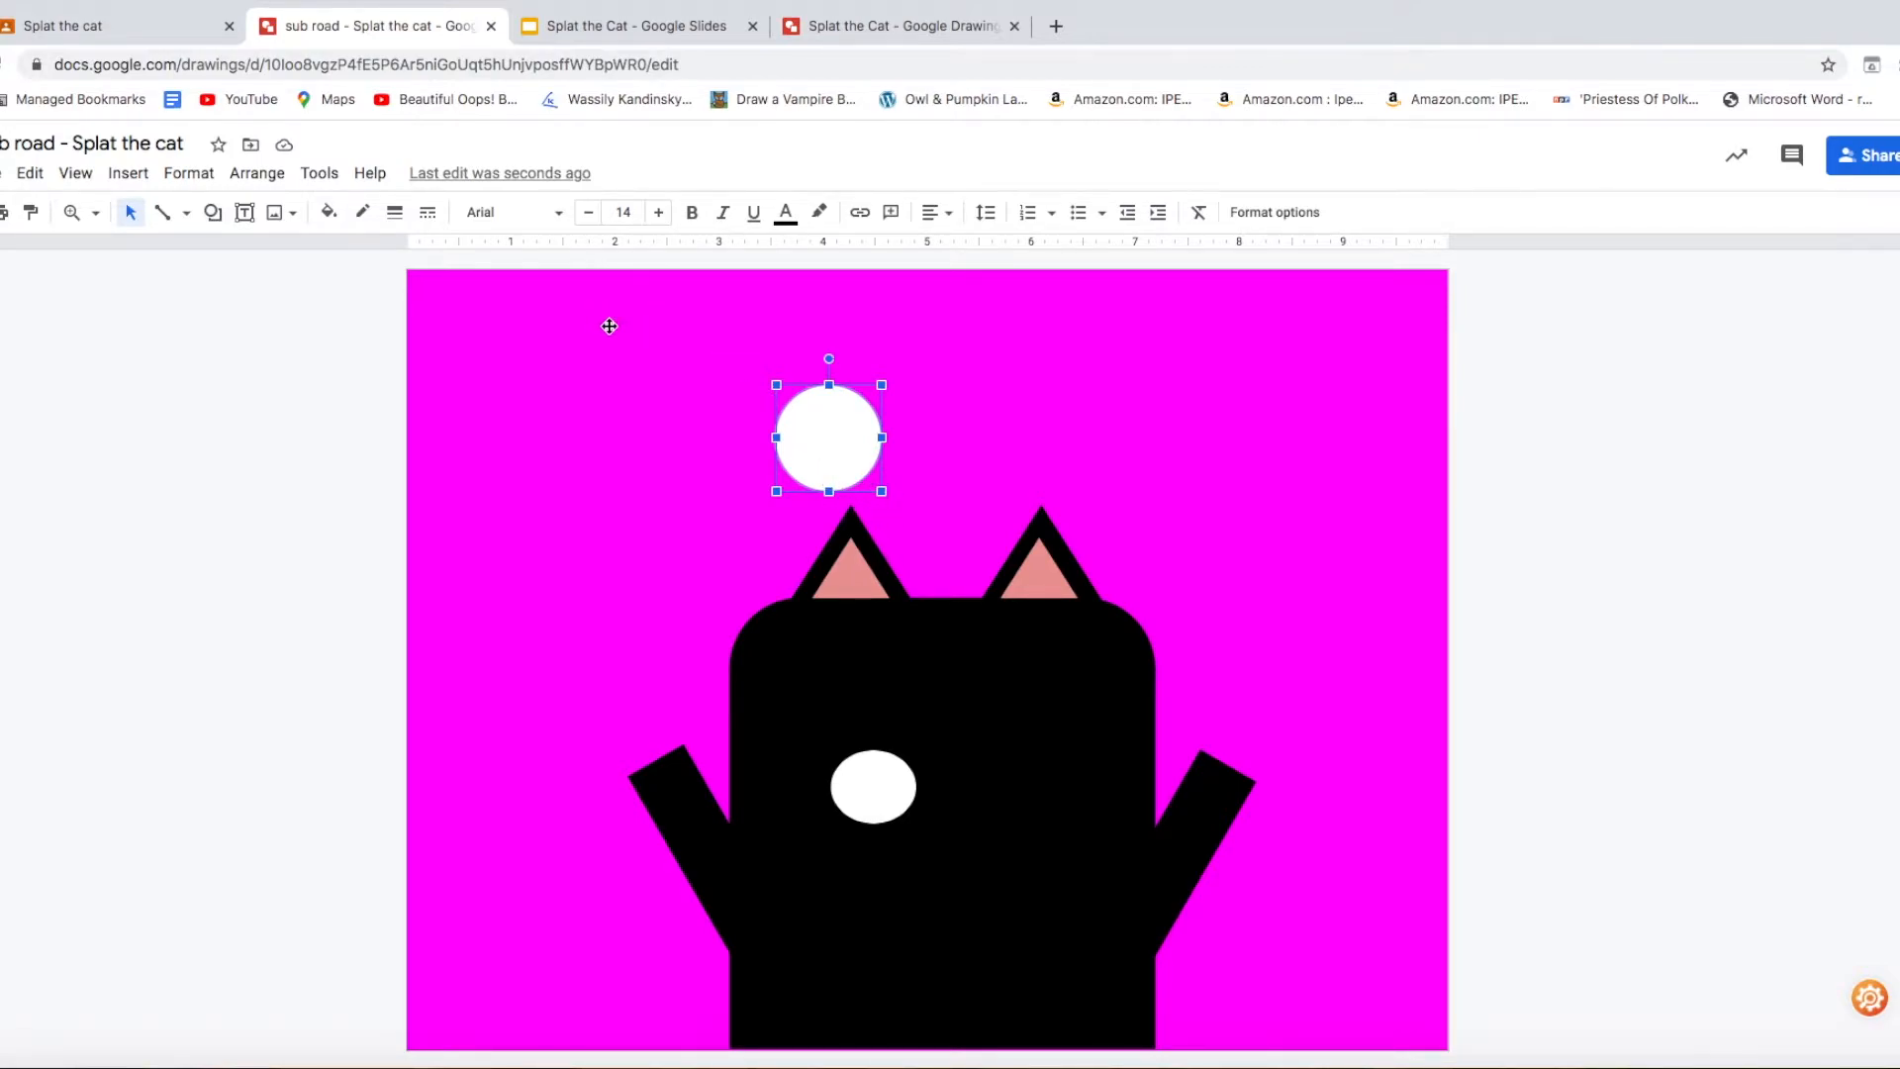
- Give the white eye ellipse a black outline and move it up slightly
{"action": "left_click", "coordinate": [867, 780]}
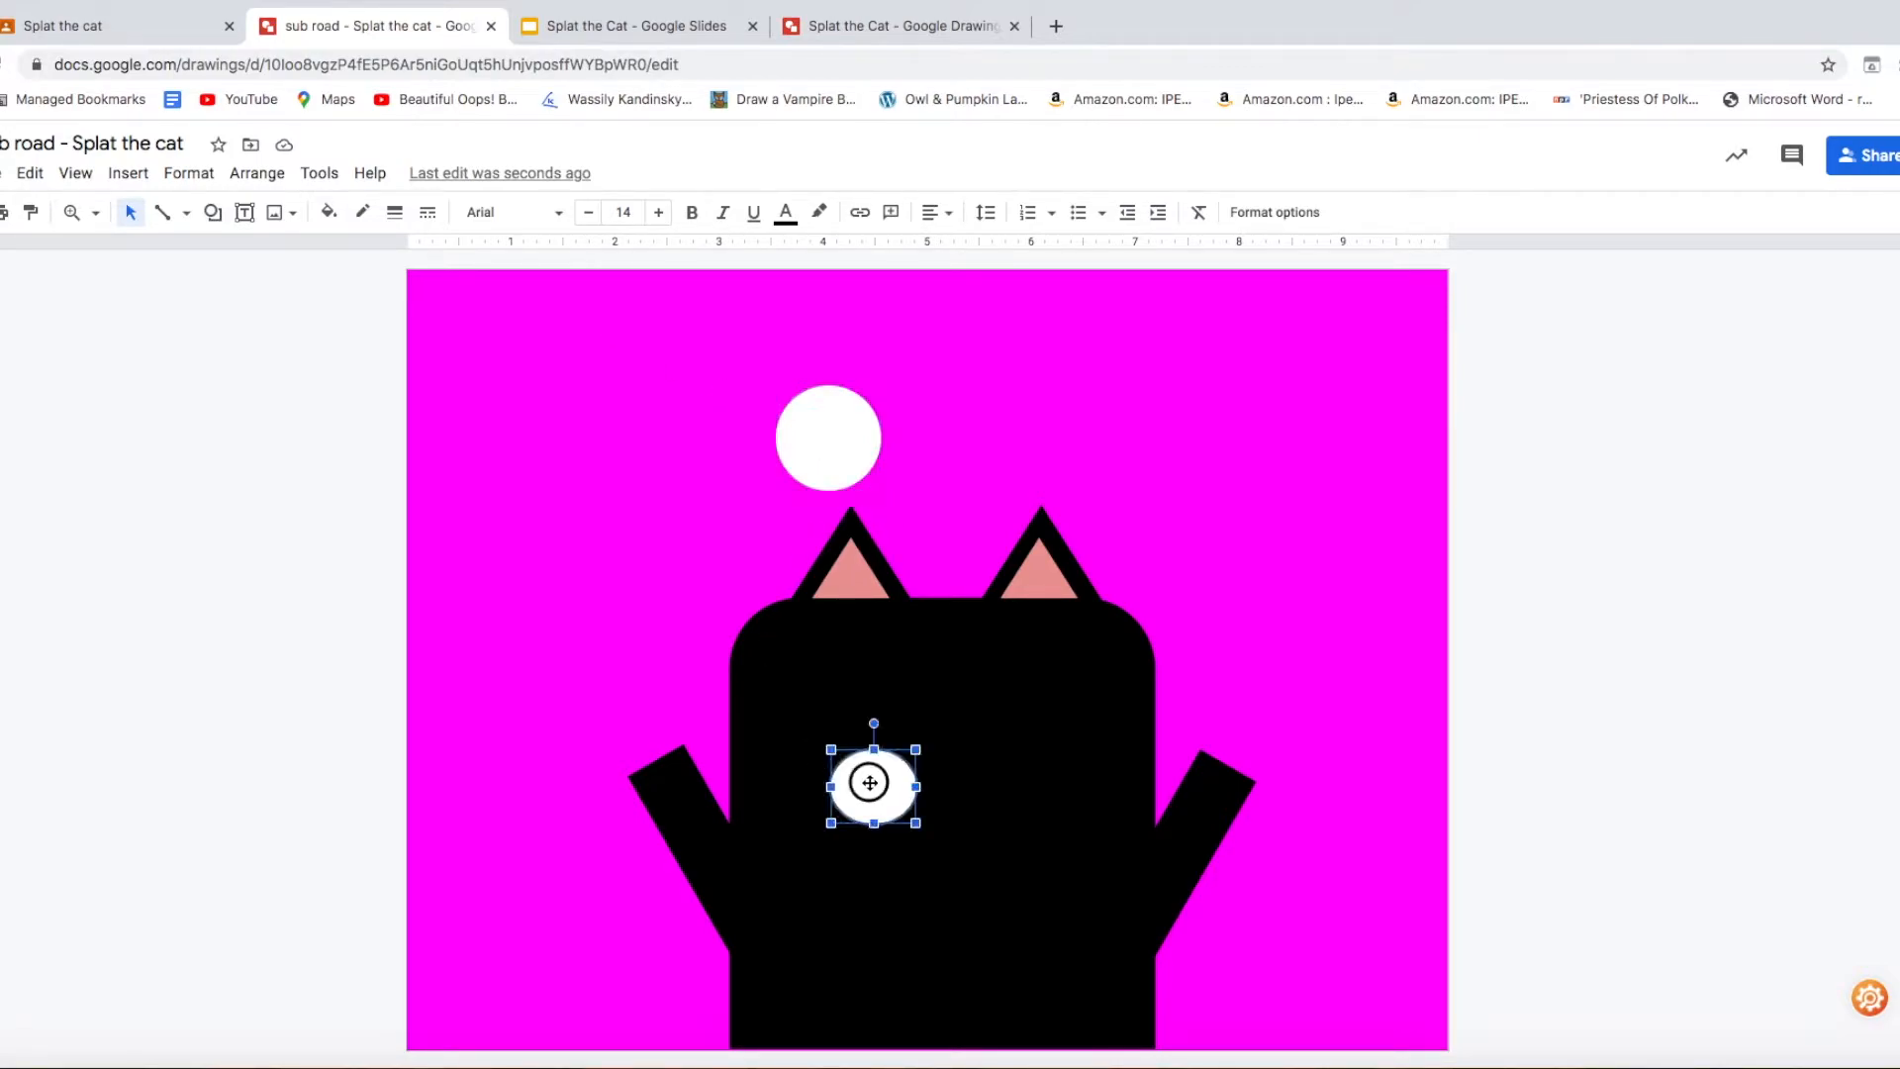
{"action": "left_click", "coordinate": [361, 212]}
{"action": "left_click", "coordinate": [365, 285]}
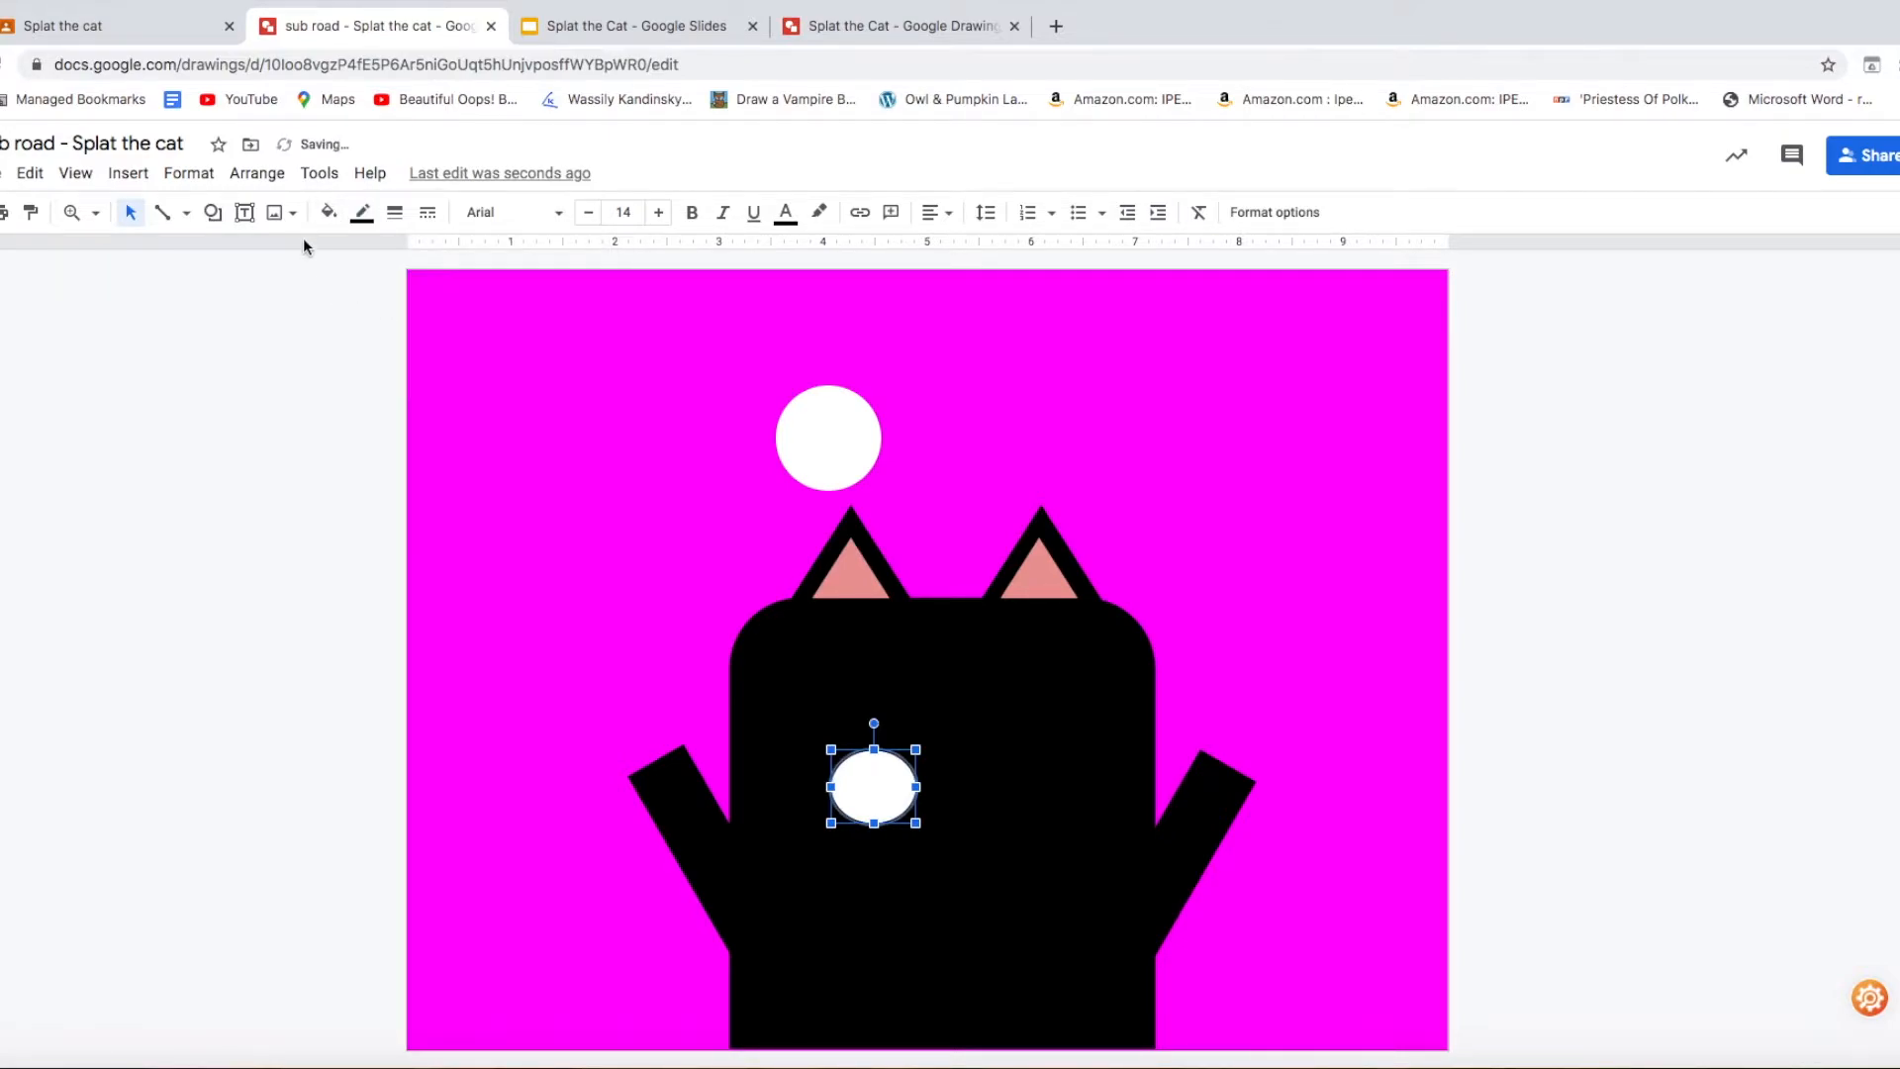
{"action": "left_click_drag", "start_coordinate": [873, 793], "coordinate": [873, 788]}
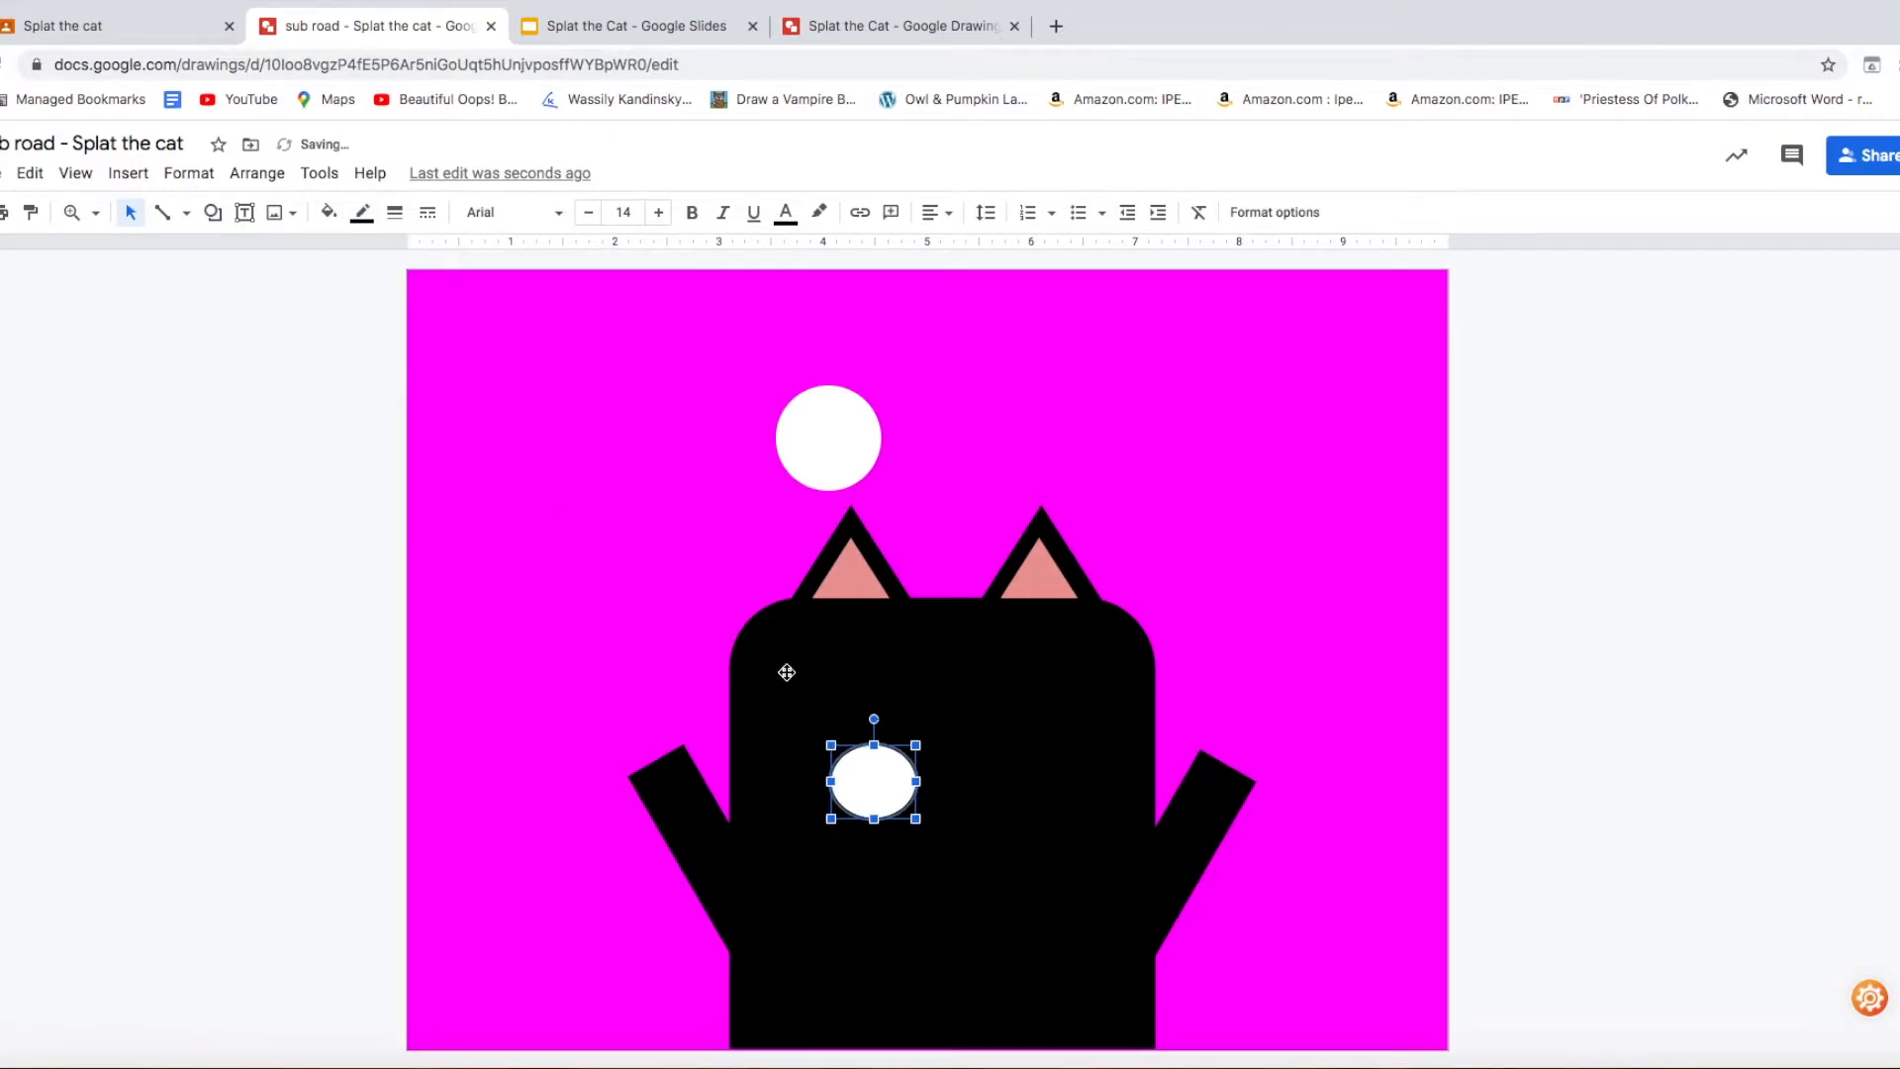
{"action": "left_click", "coordinate": [335, 211]}
{"action": "left_click", "coordinate": [334, 327]}
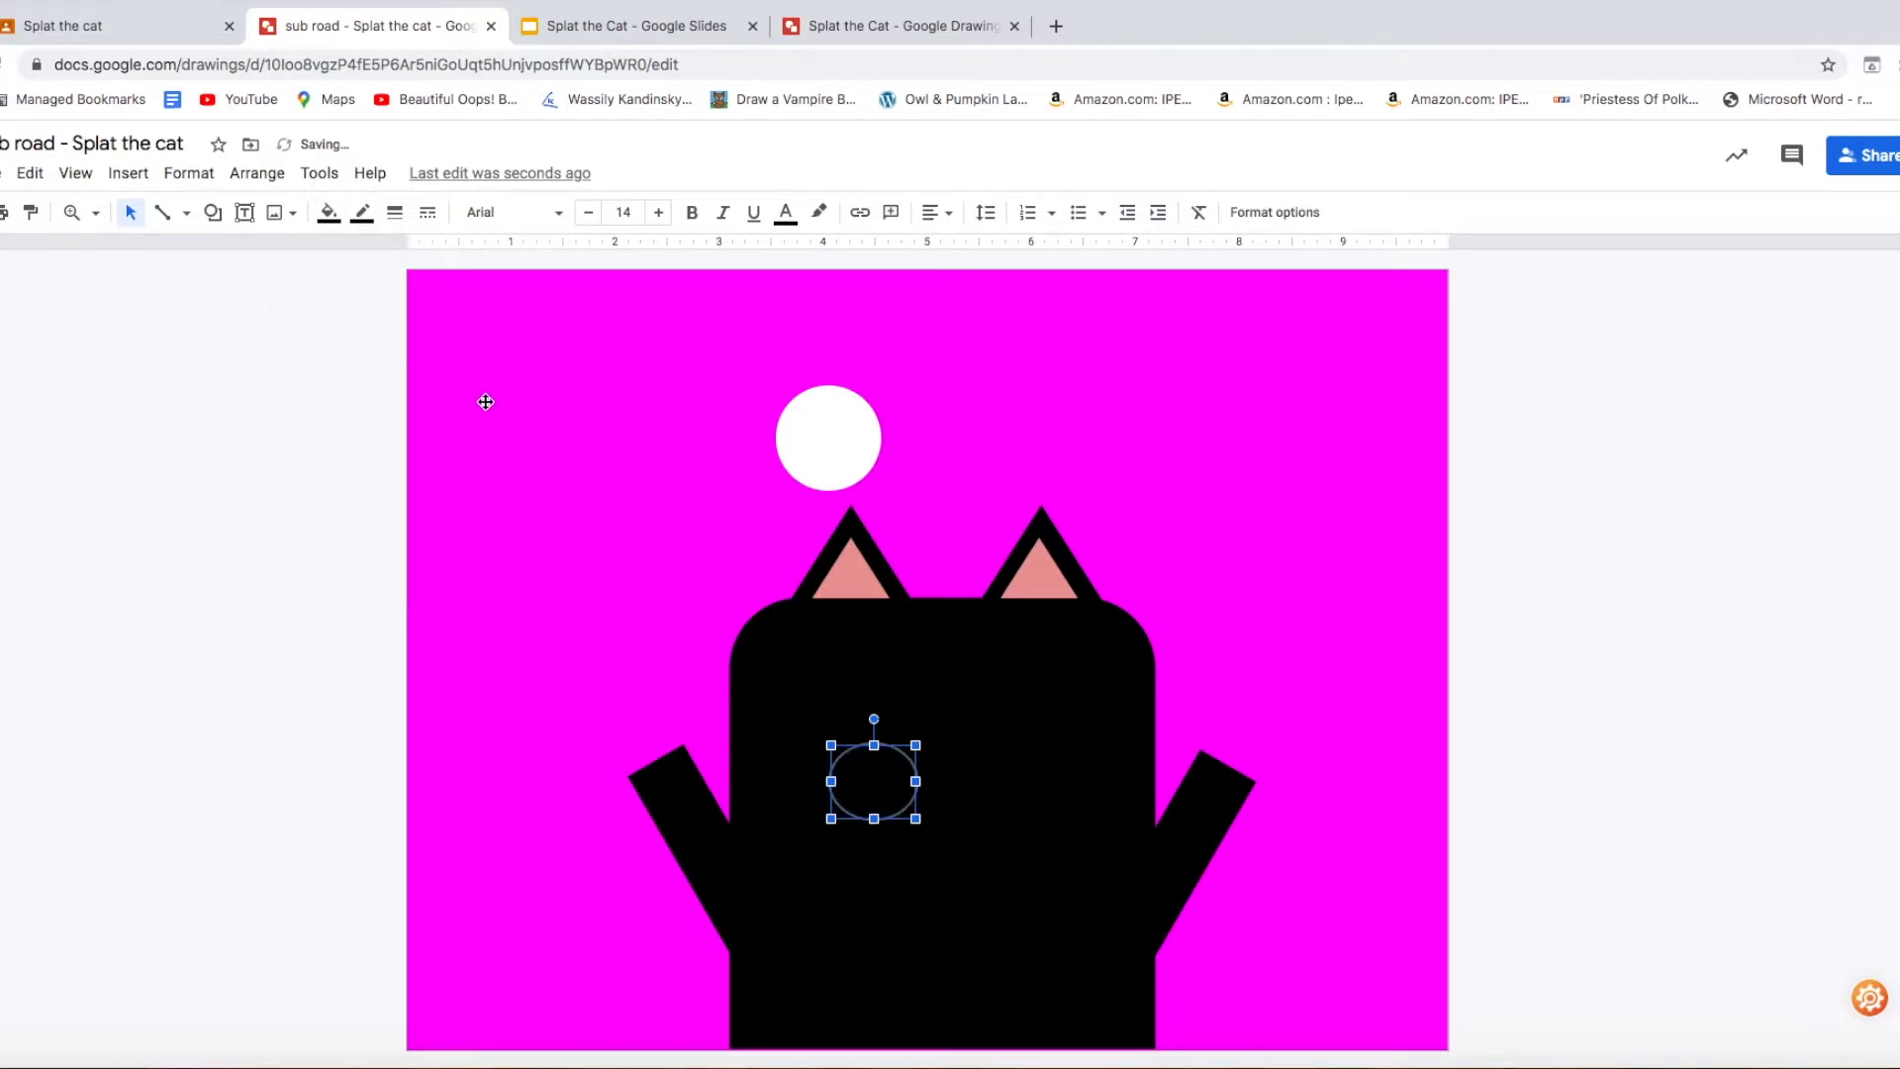
{"action": "left_click", "coordinate": [328, 212]}
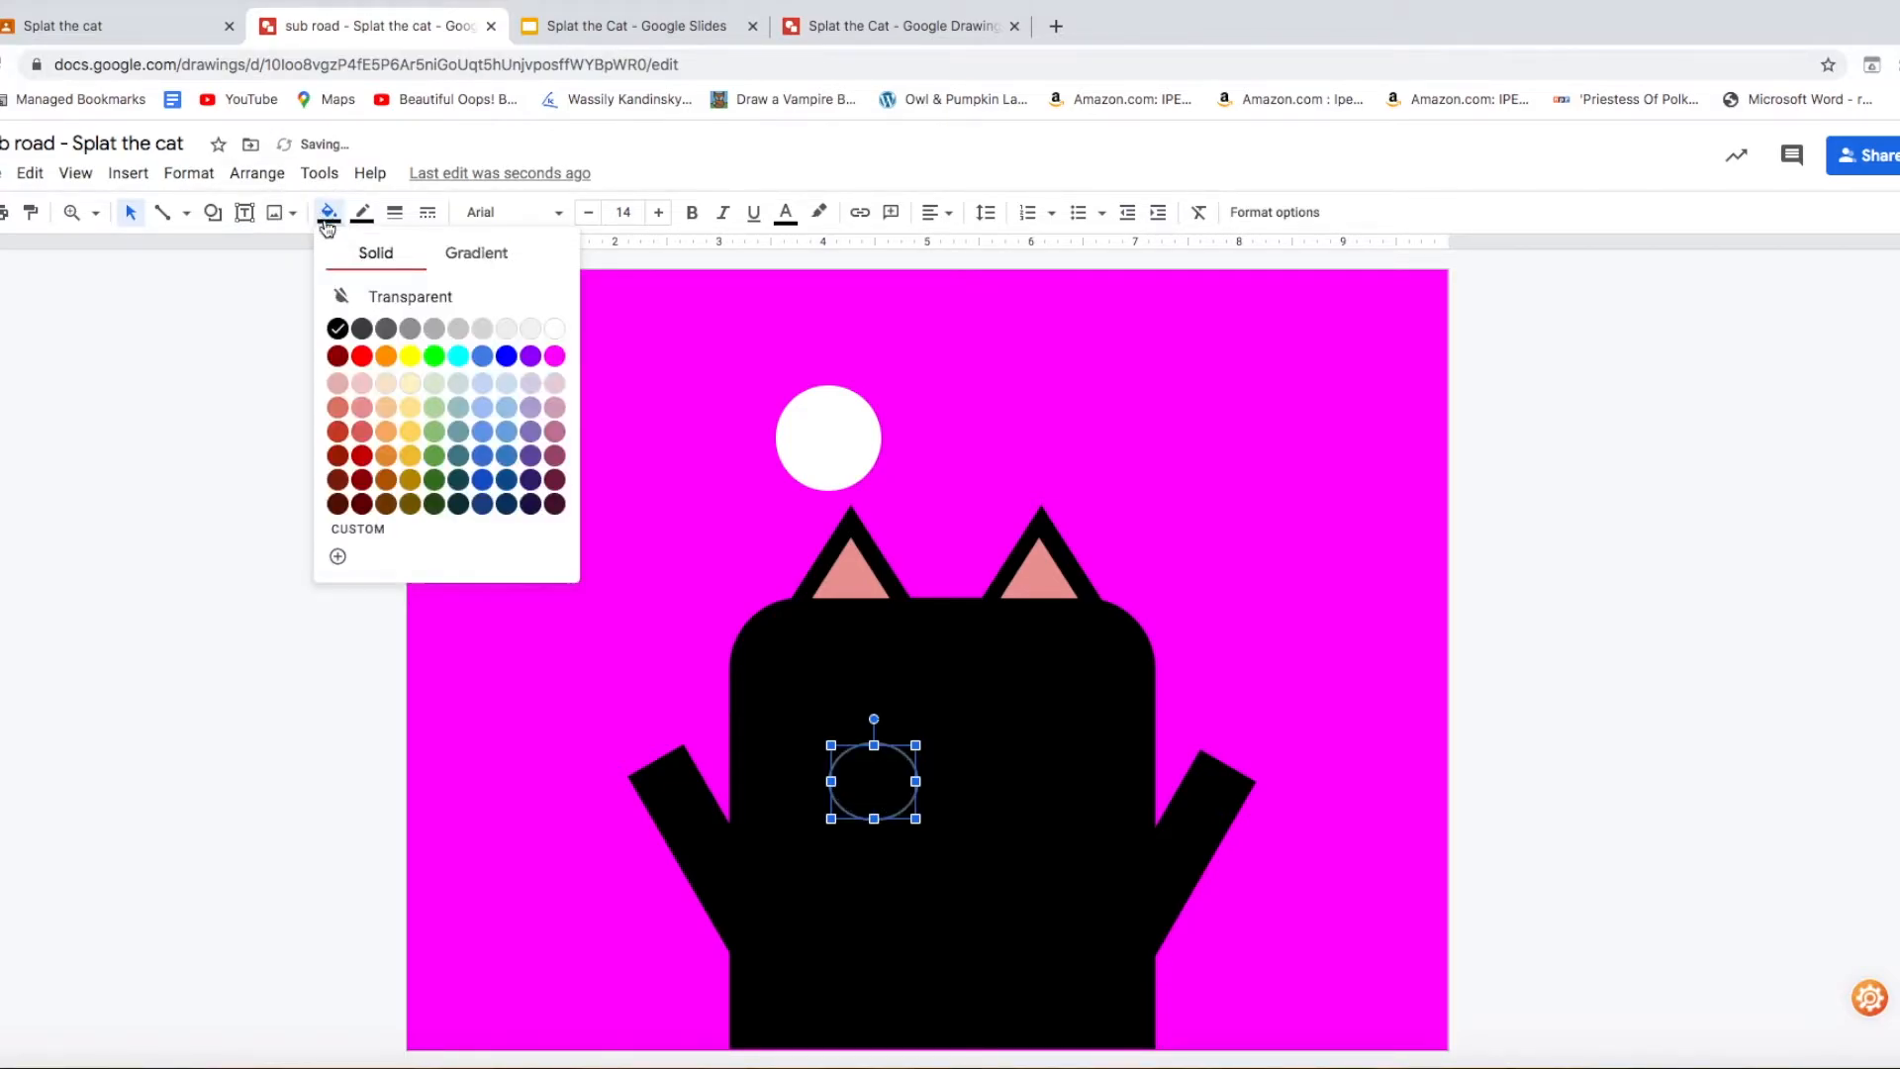
{"action": "left_click", "coordinate": [549, 327]}
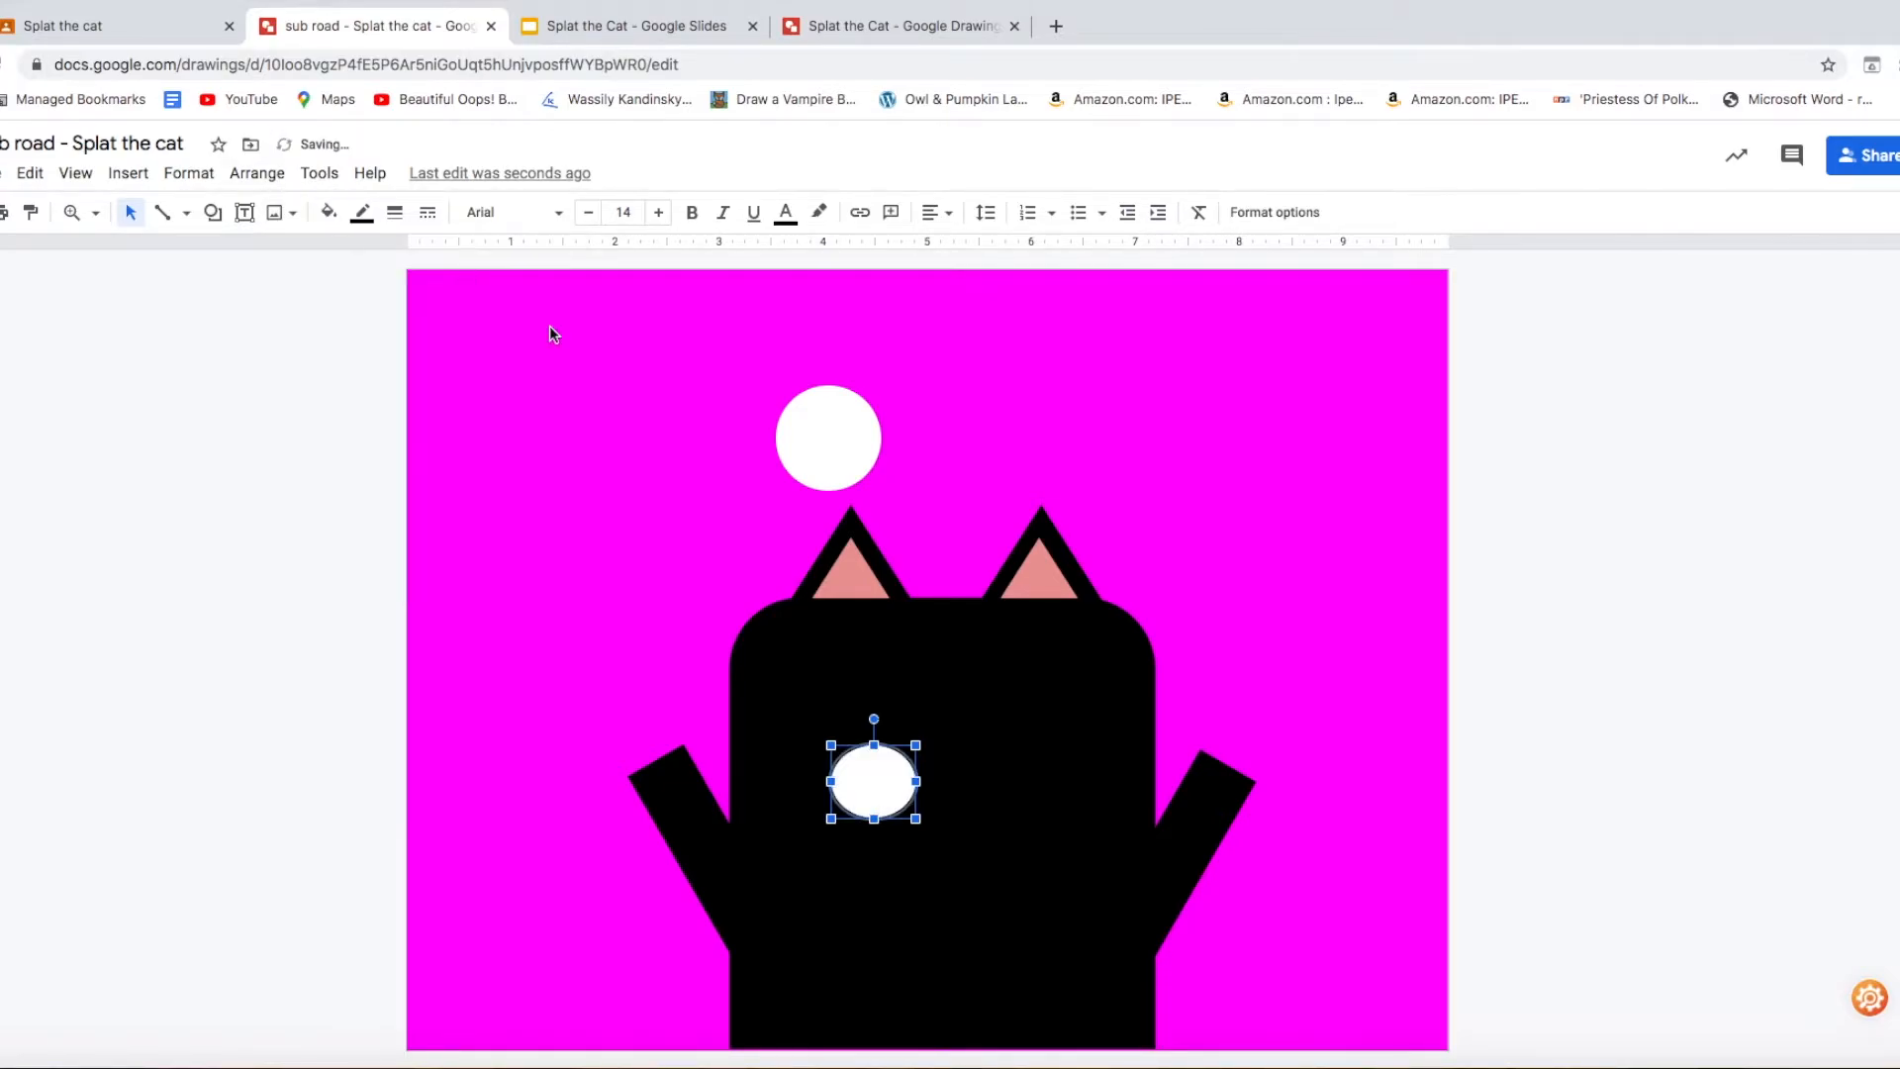
- Fill the circle above the ear with black, shrink it to about 0.5 inch, and place it low in the white eye as the pupil
{"action": "left_click", "coordinate": [327, 212]}
{"action": "left_click", "coordinate": [335, 326]}
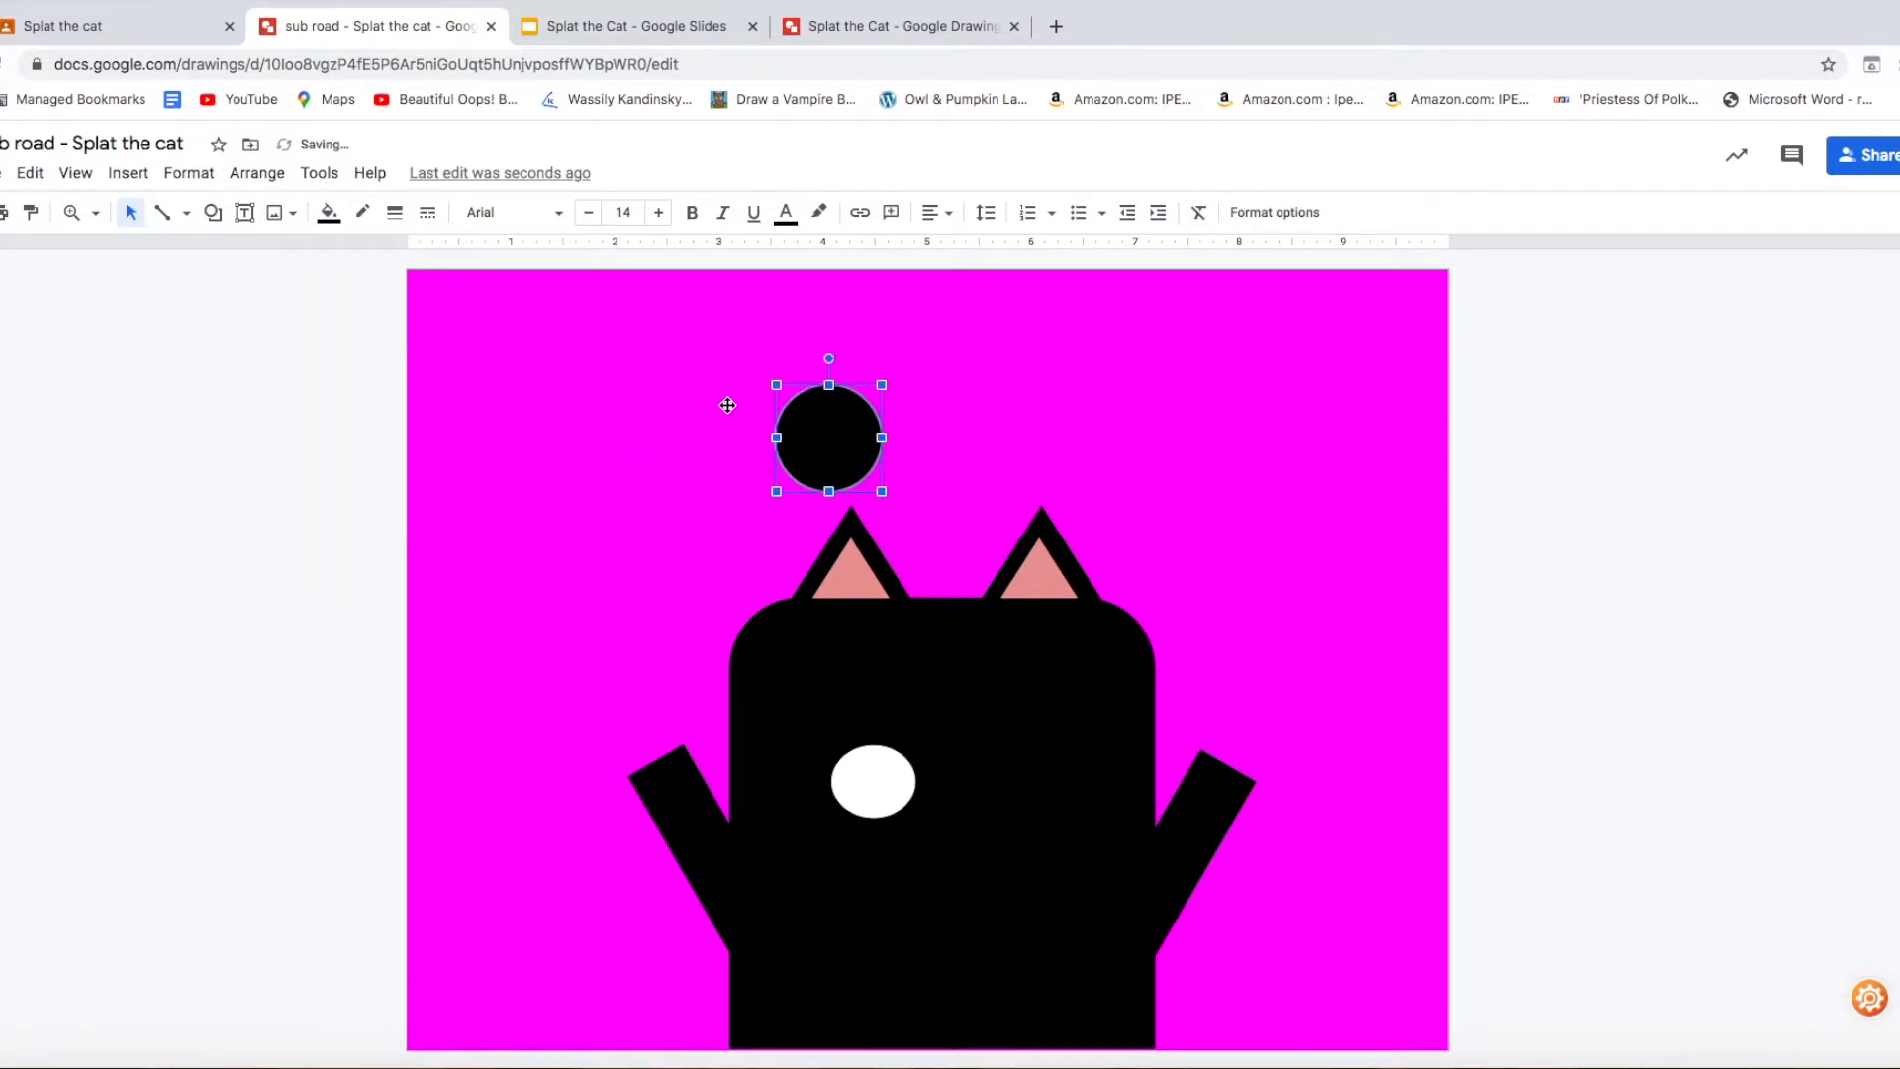
{"action": "left_click_drag", "start_coordinate": [776, 385], "coordinate": [874, 796]}
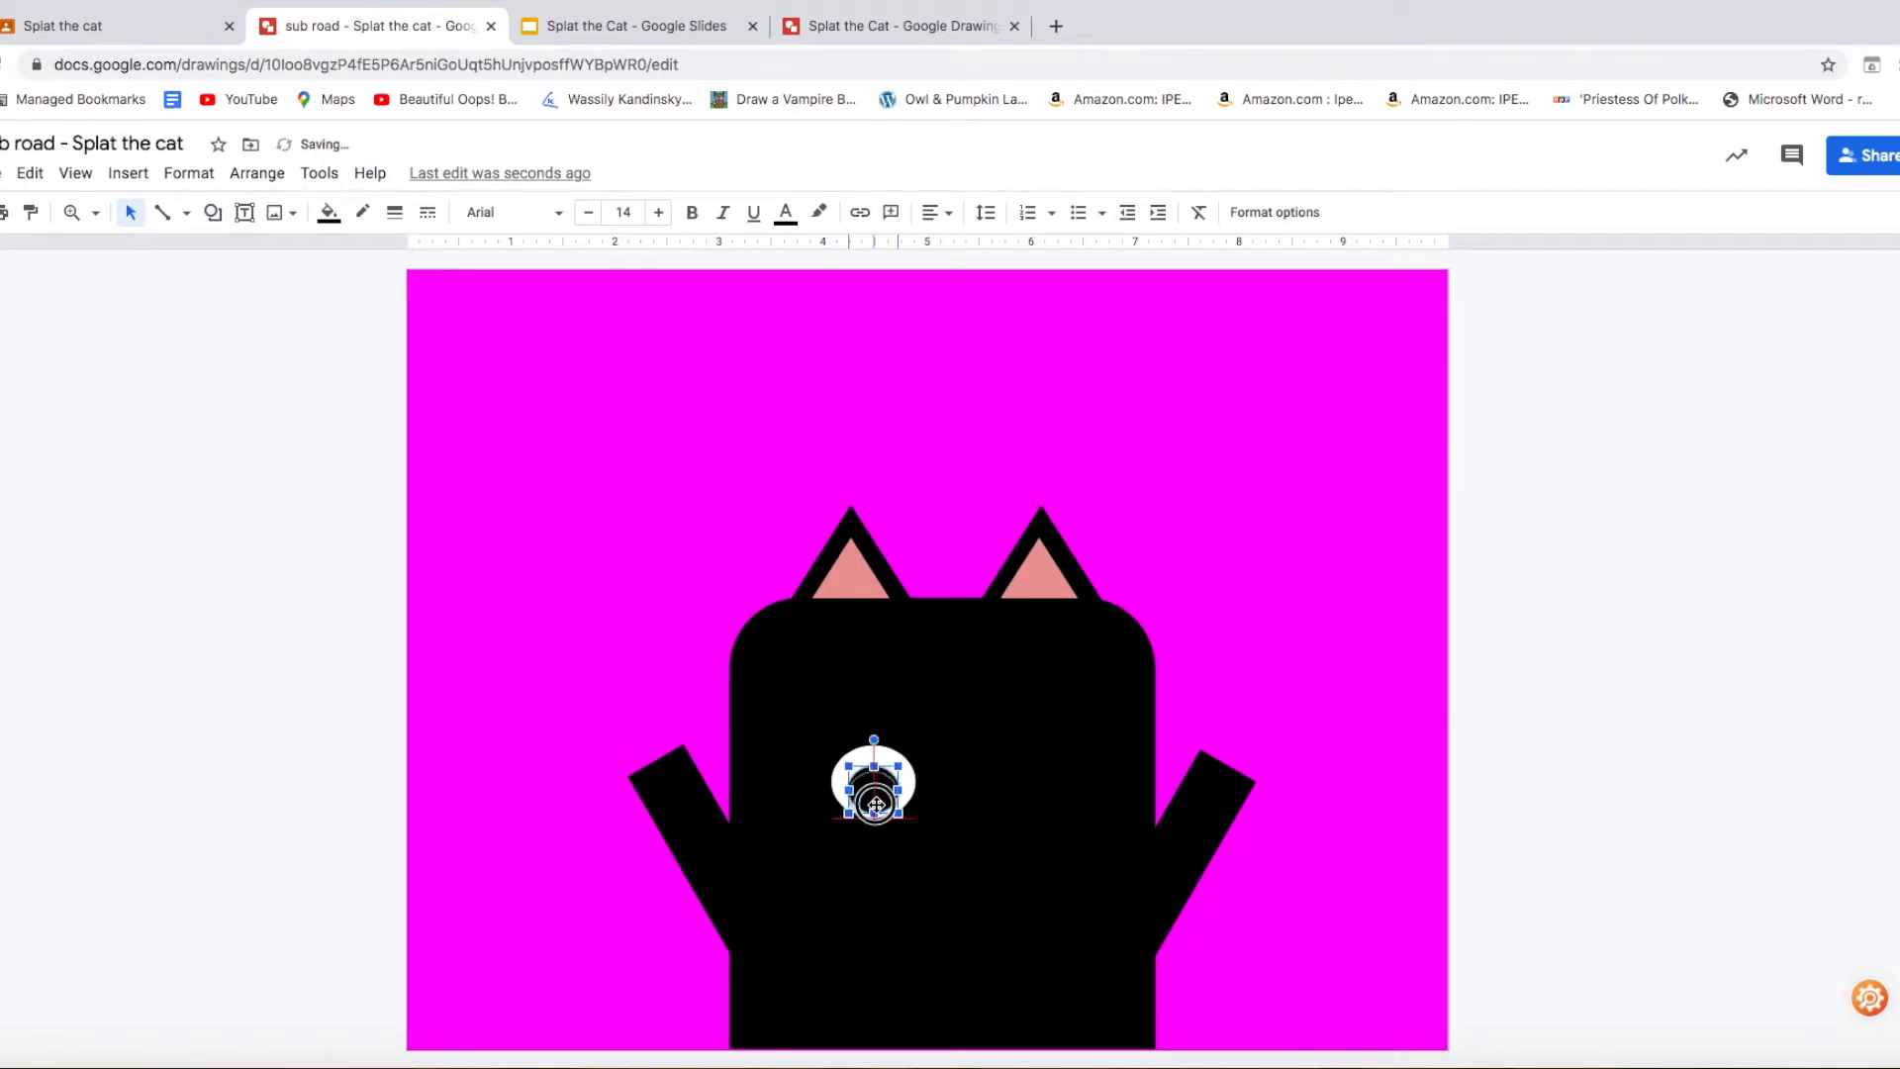
{"action": "left_click", "coordinate": [975, 768]}
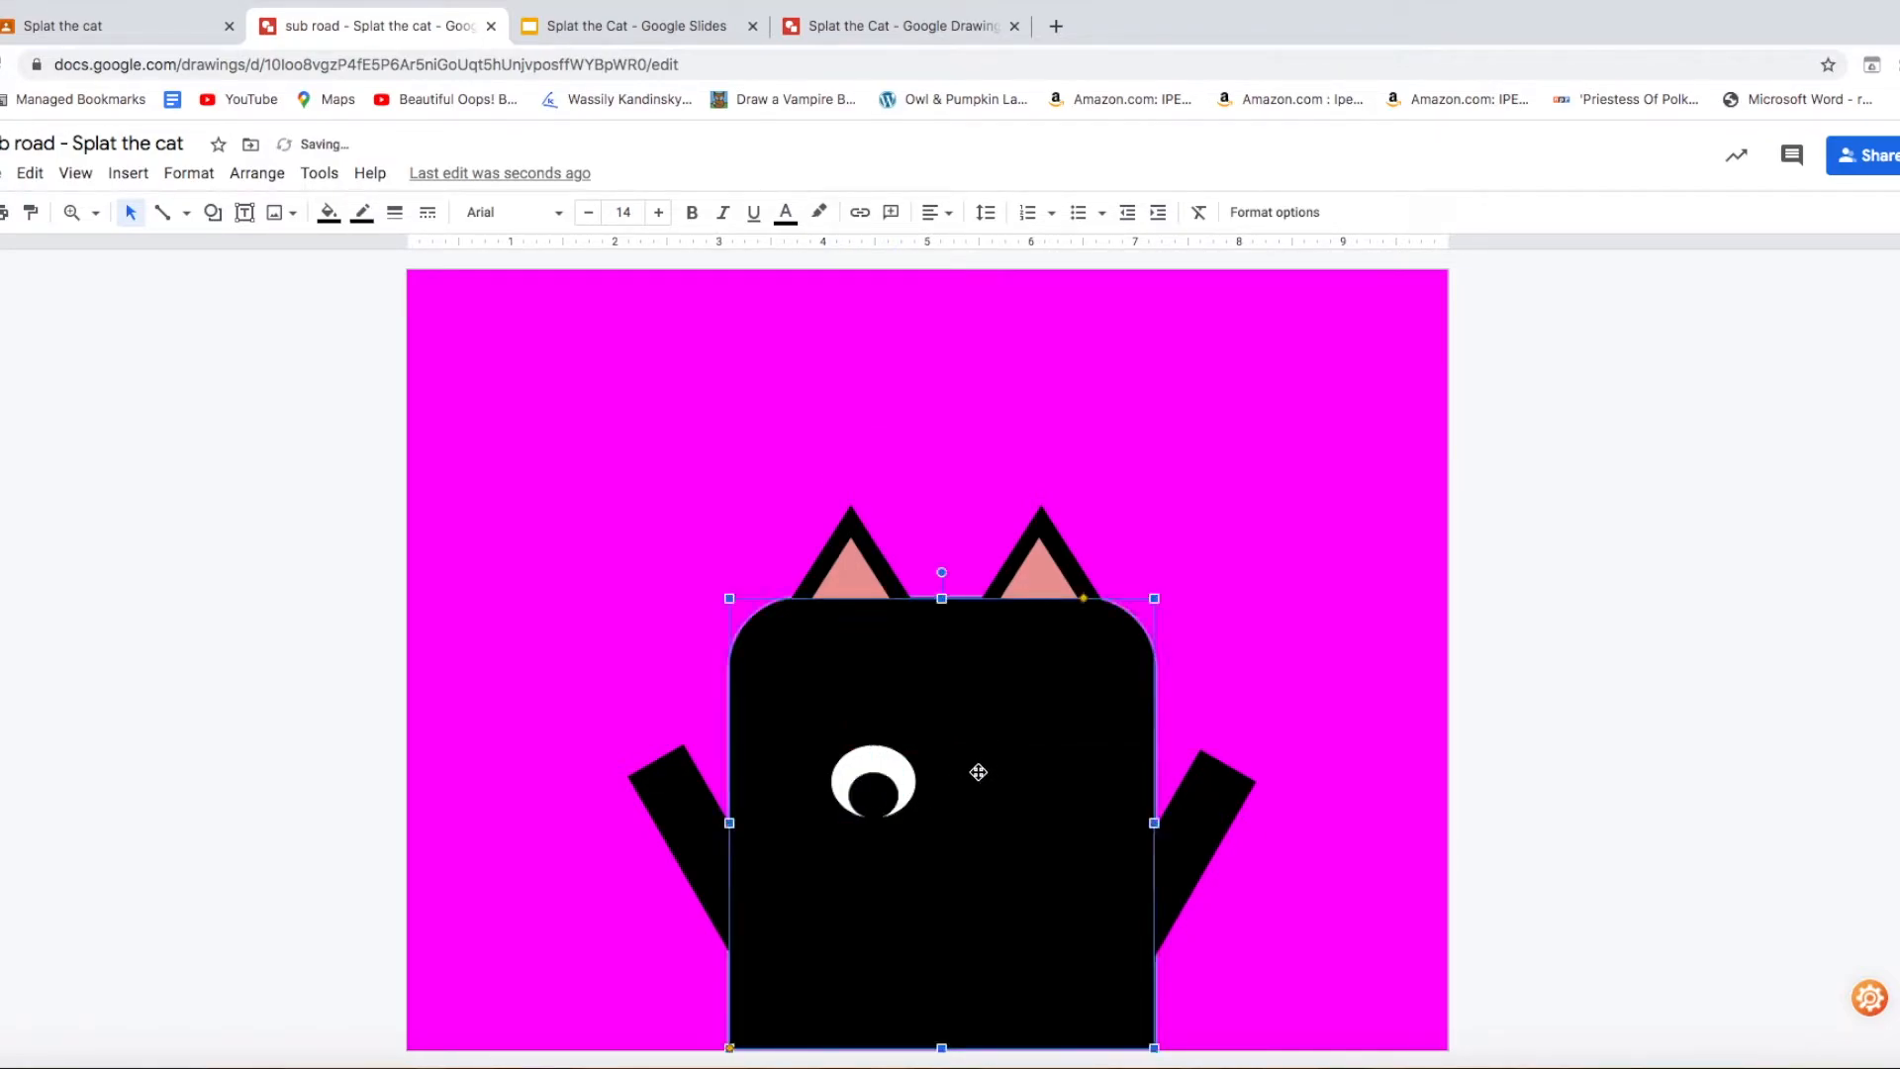
{"action": "left_click", "coordinate": [886, 806]}
{"action": "left_click", "coordinate": [1007, 768]}
- Duplicate the white eye together with its pupil and place the copy in the right half of the face, nearly level with the original
{"action": "left_click", "coordinate": [896, 784]}
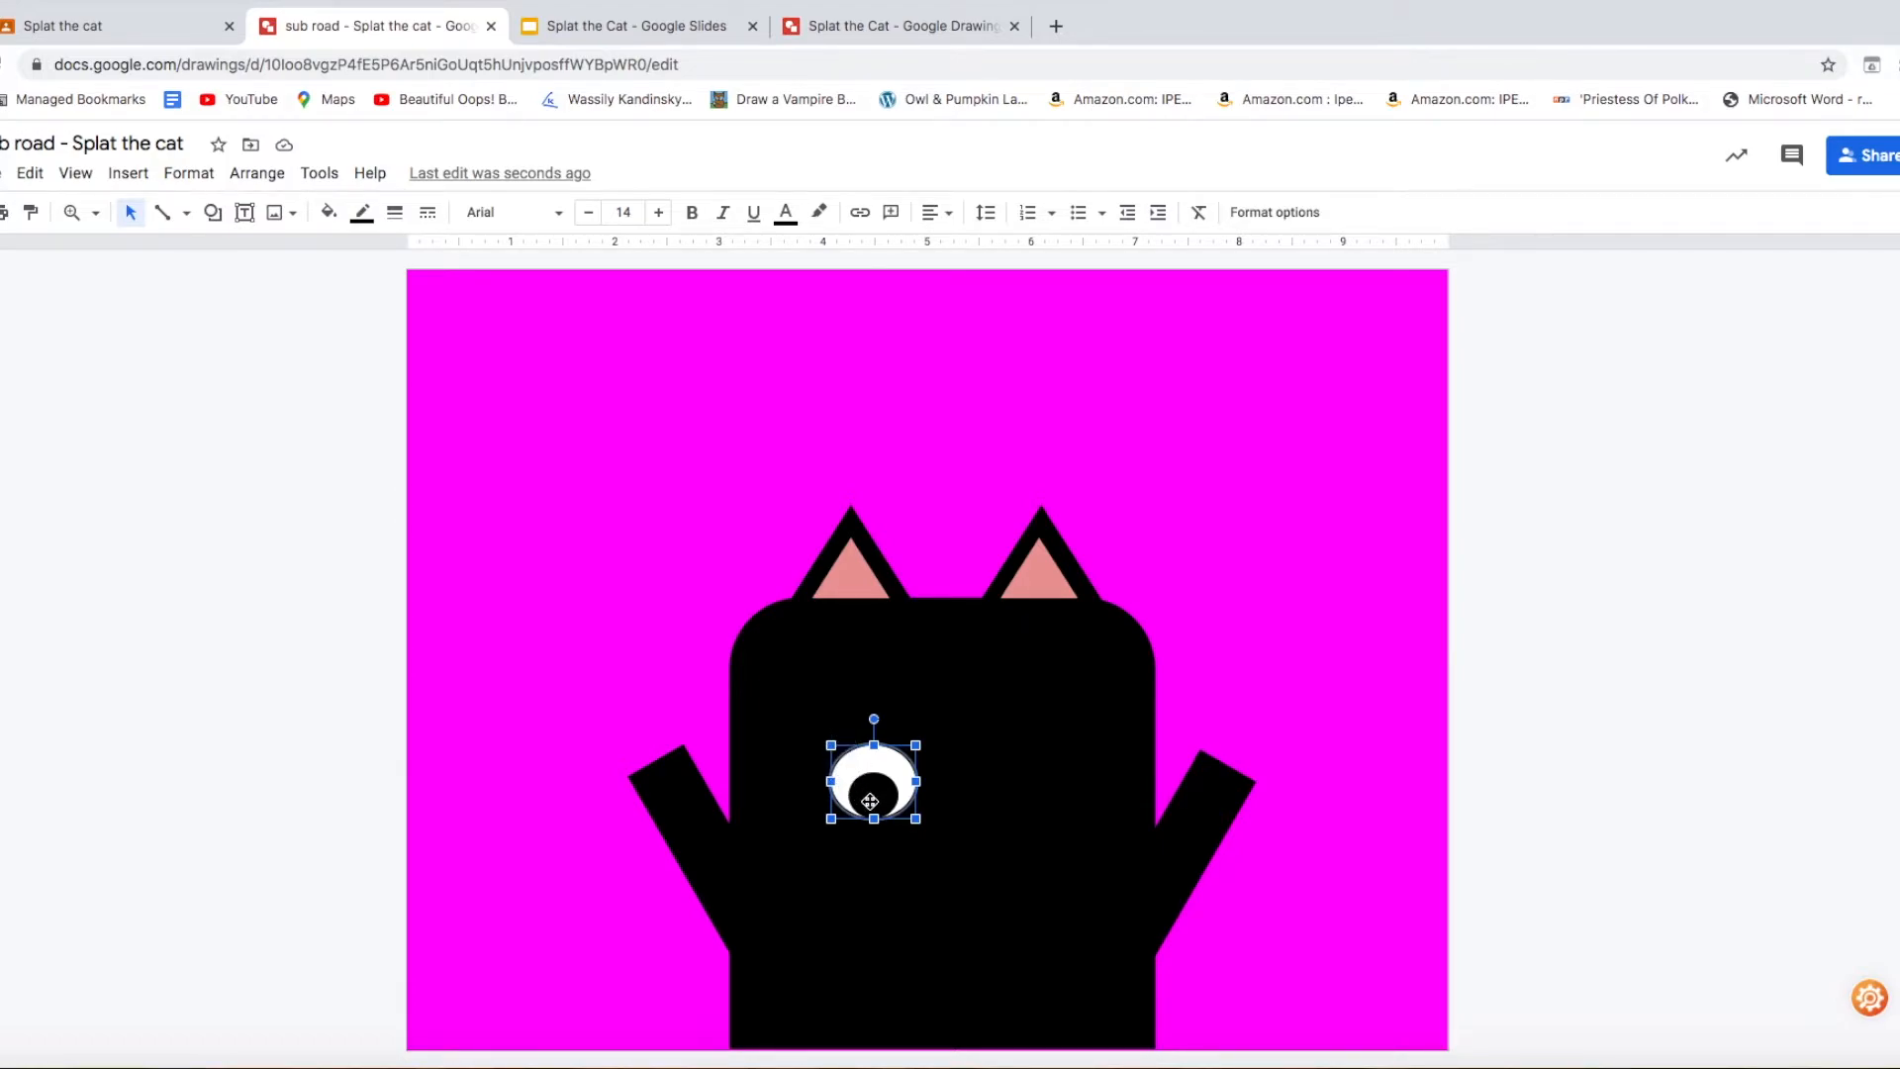
{"action": "left_click", "coordinate": [871, 803], "text": "shift"}
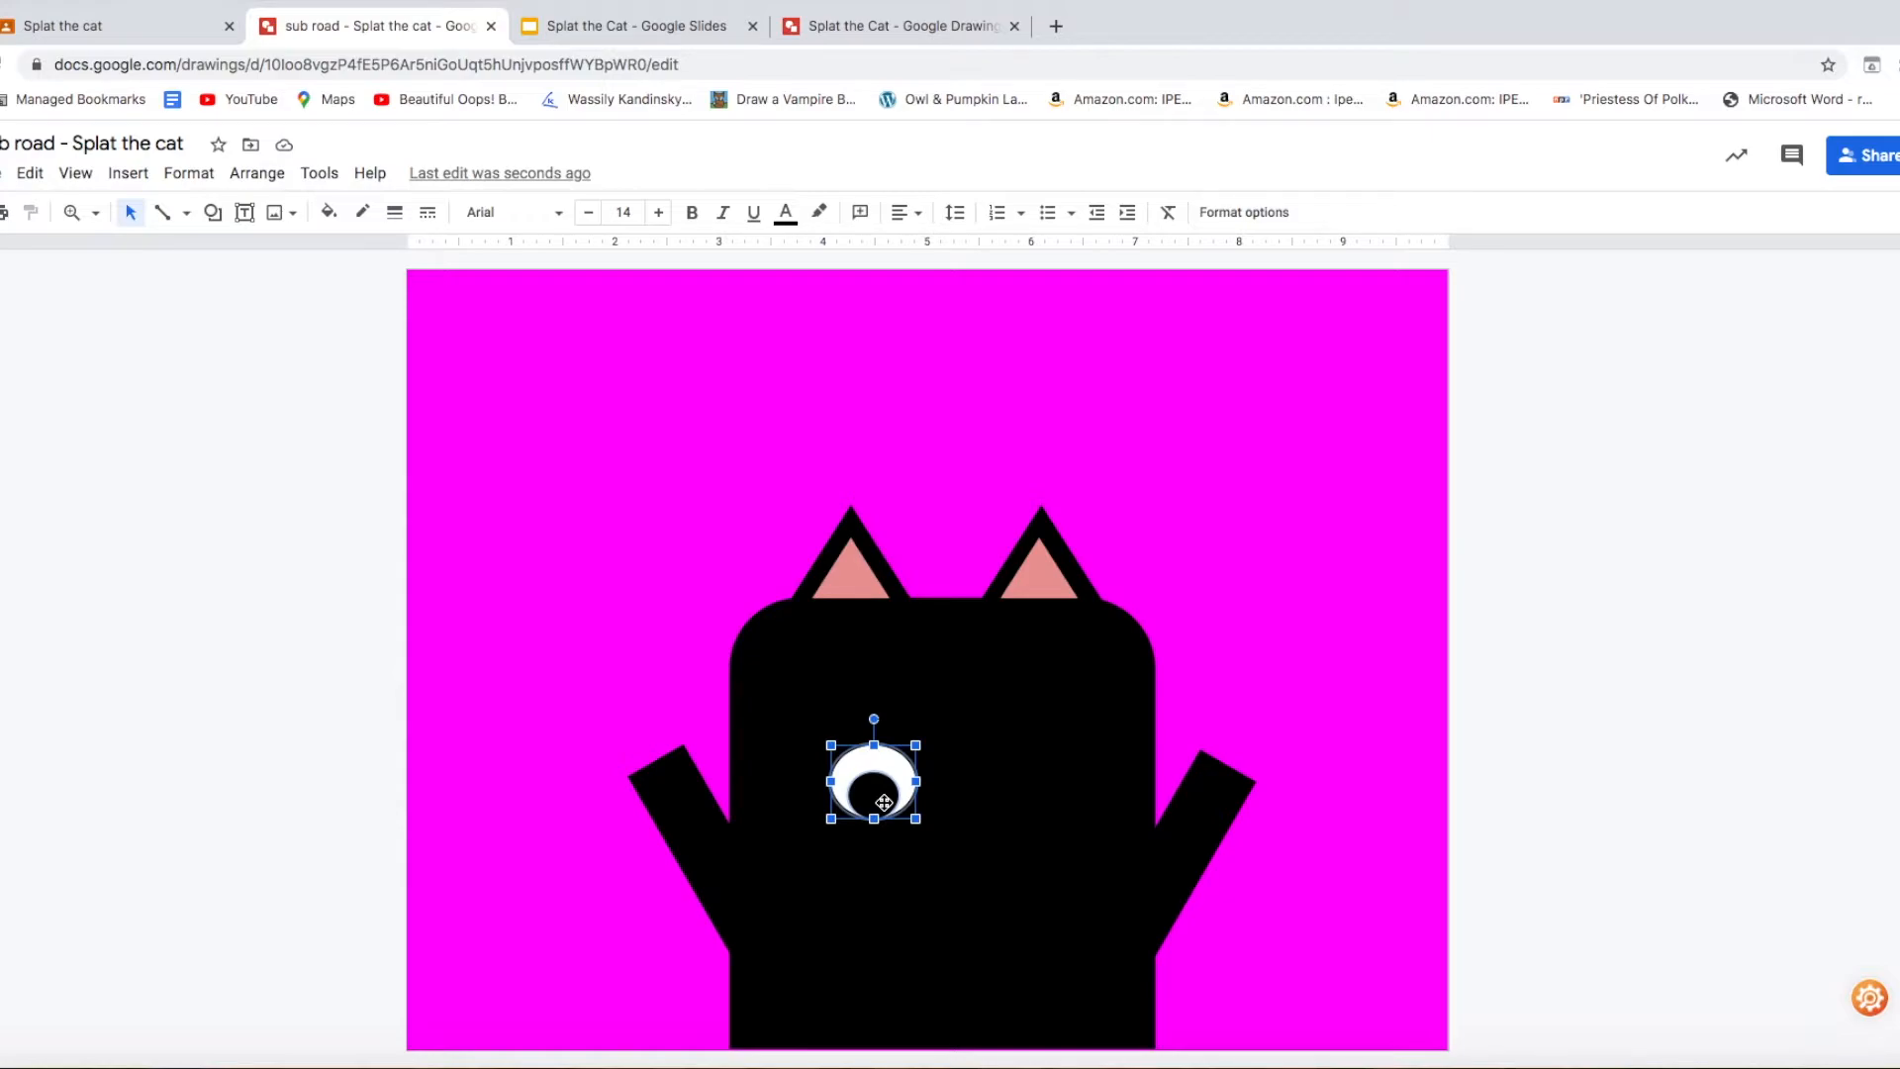
{"action": "key", "text": "ctrl+d"}
{"action": "left_click_drag", "start_coordinate": [884, 803], "coordinate": [1040, 798]}
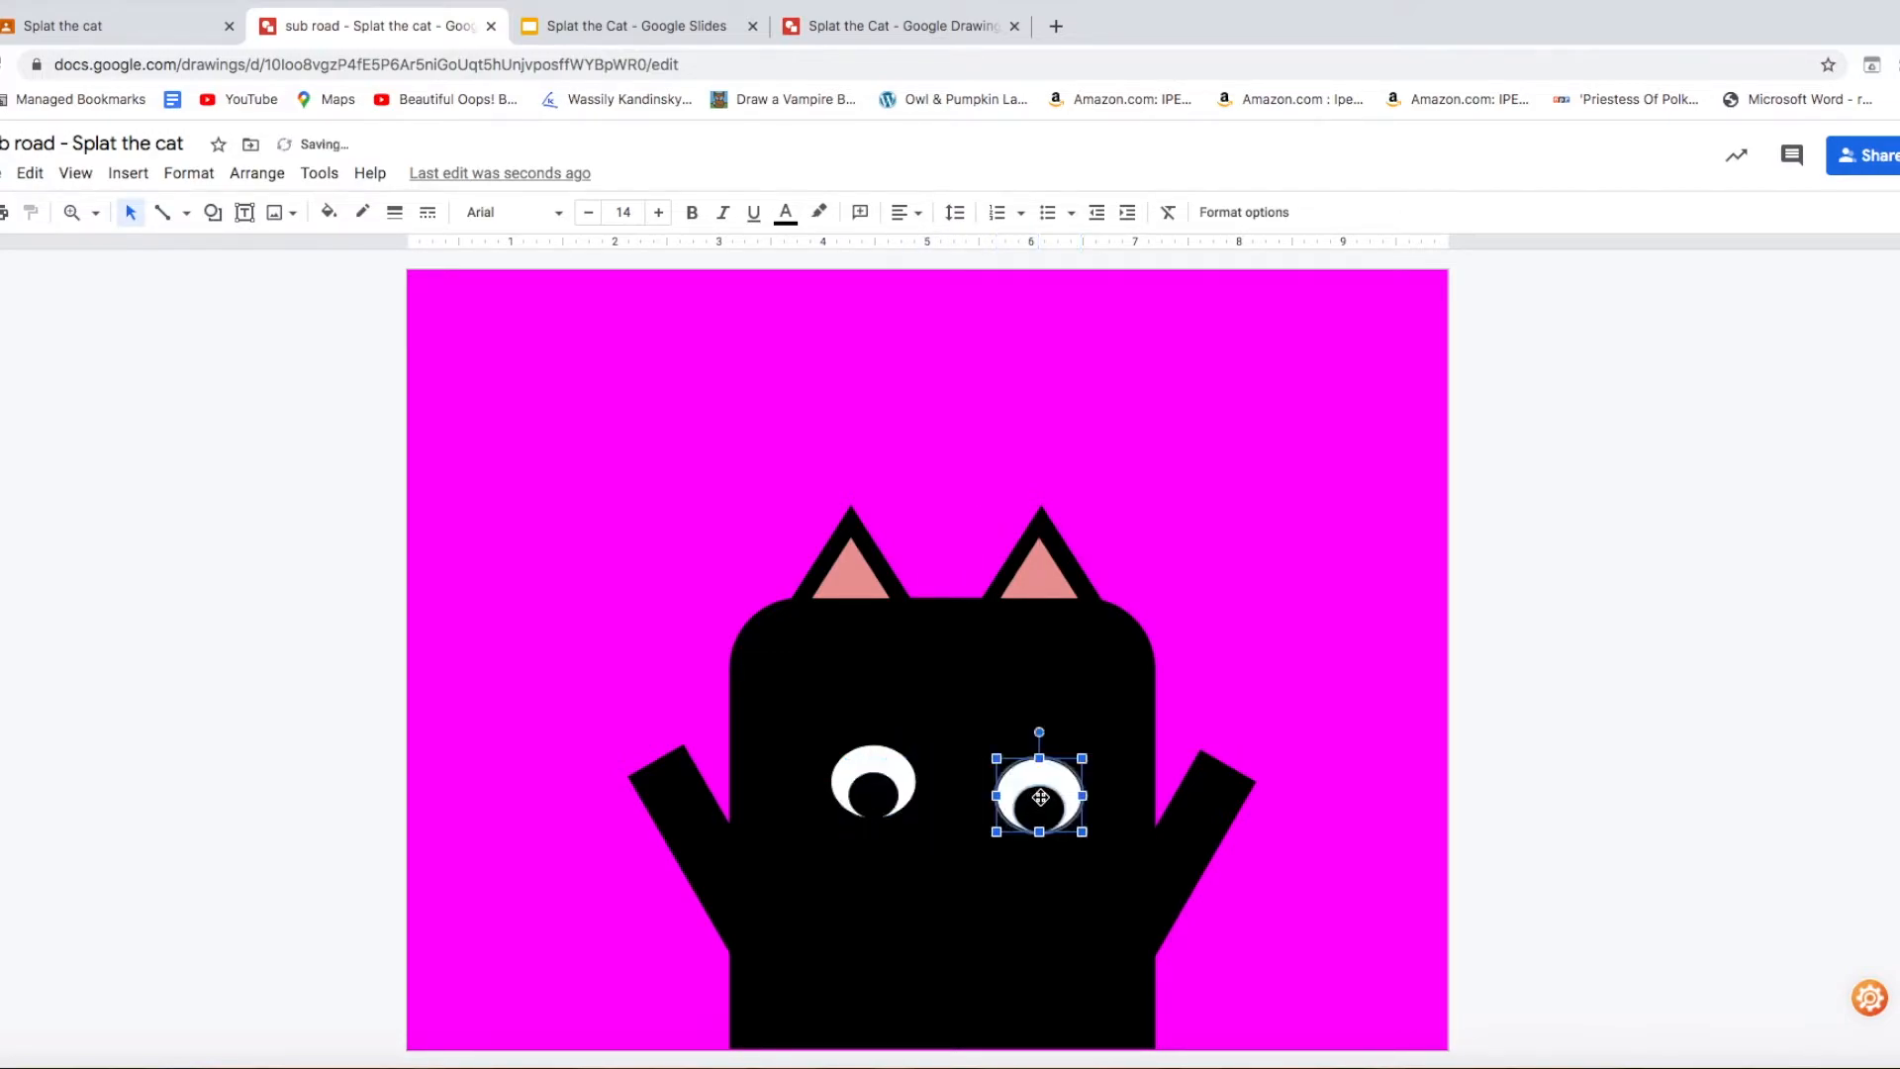
{"action": "key", "text": "Up"}
{"action": "key", "text": "Left"}
{"action": "key", "text": "Left"}
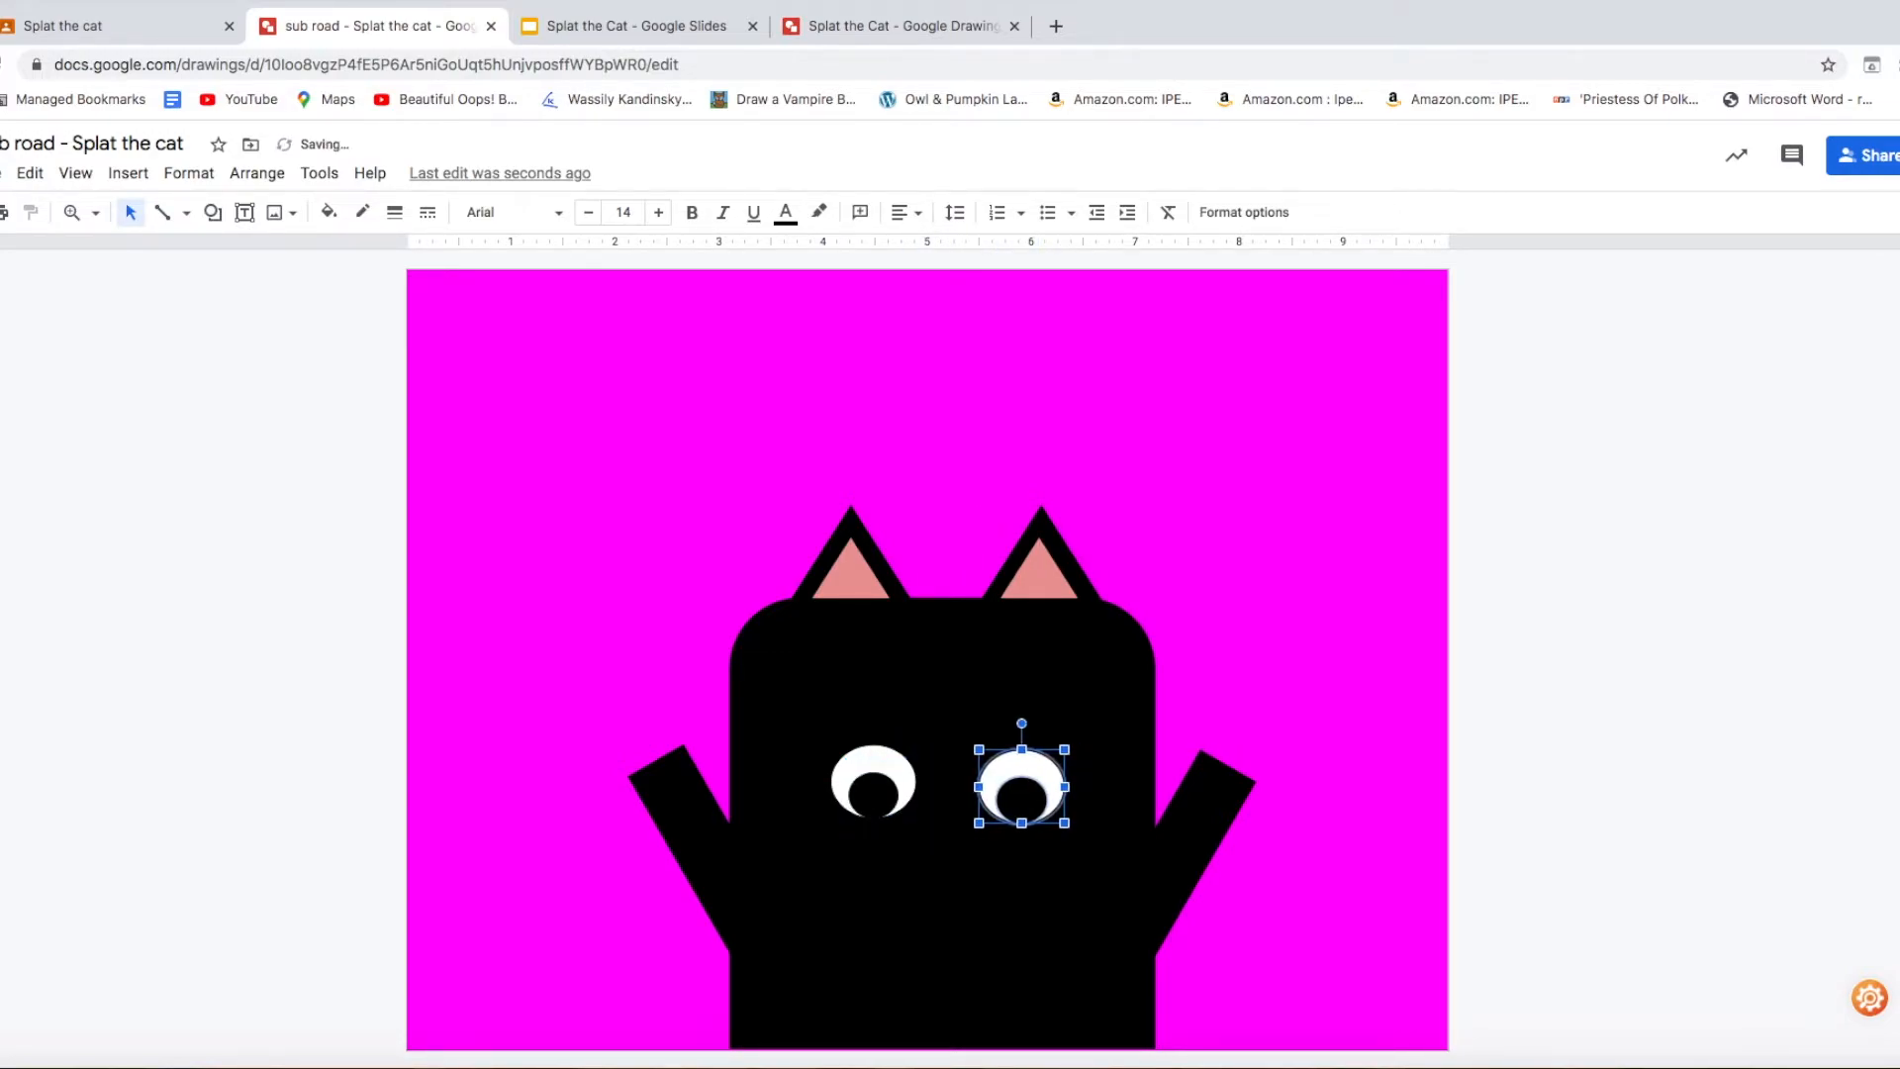
{"action": "left_click", "coordinate": [1065, 725]}
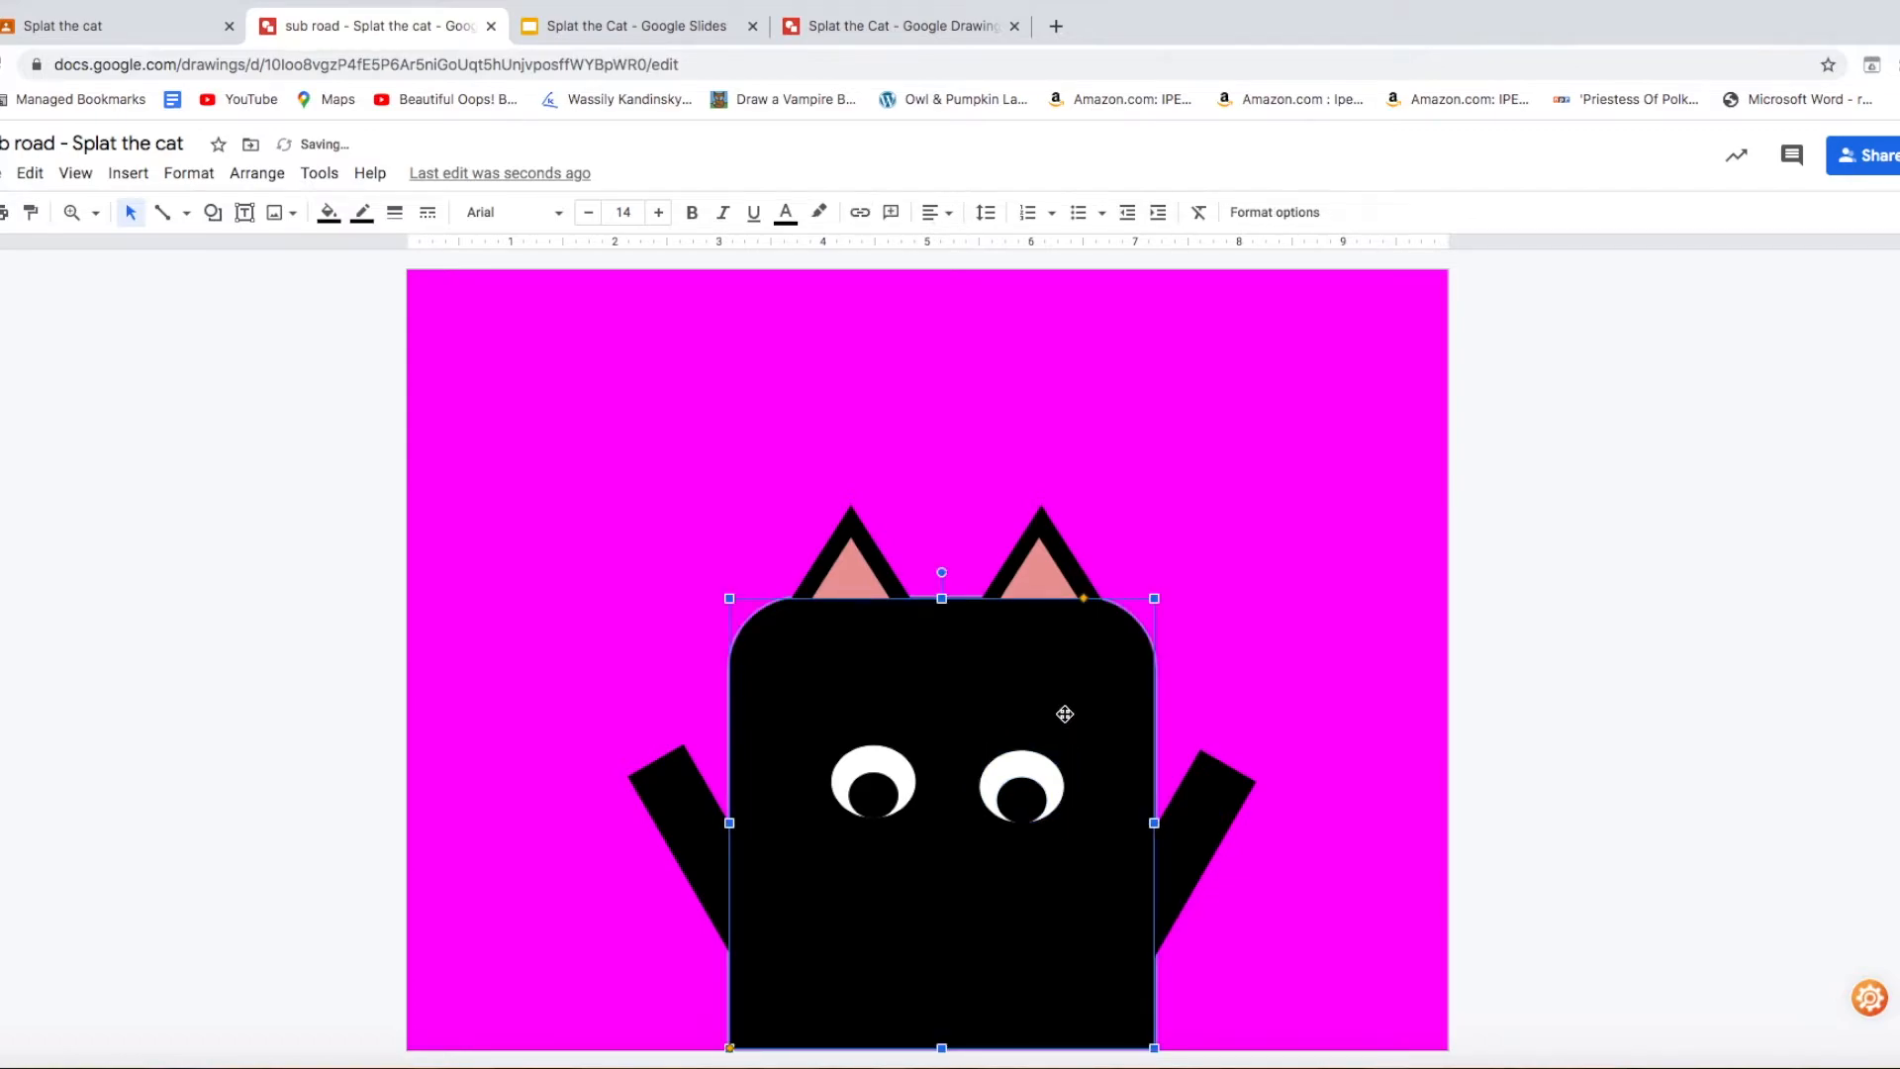
- Nudge the white ellipses of both eyes up slightly so each pupil overlaps the lower edge
{"action": "left_click", "coordinate": [1027, 768]}
{"action": "key", "text": "Up"}
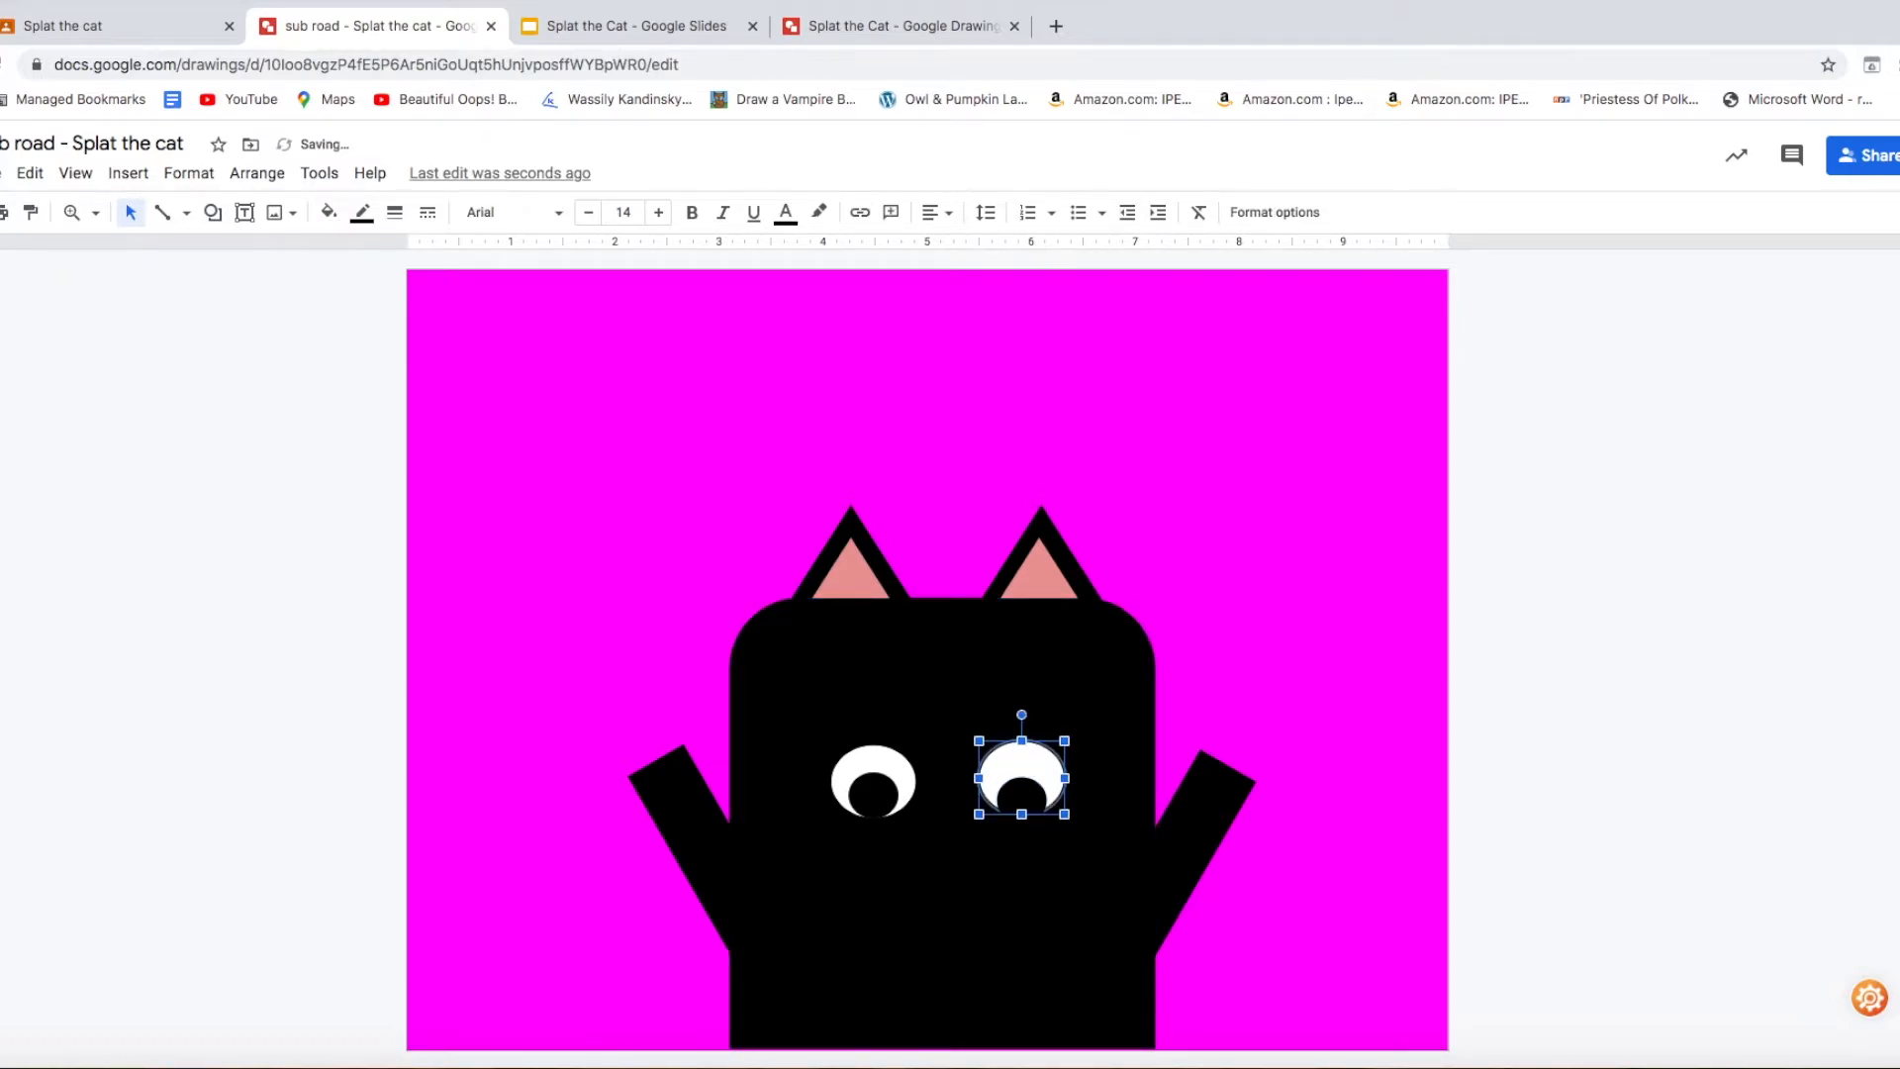
{"action": "left_click", "coordinate": [907, 772]}
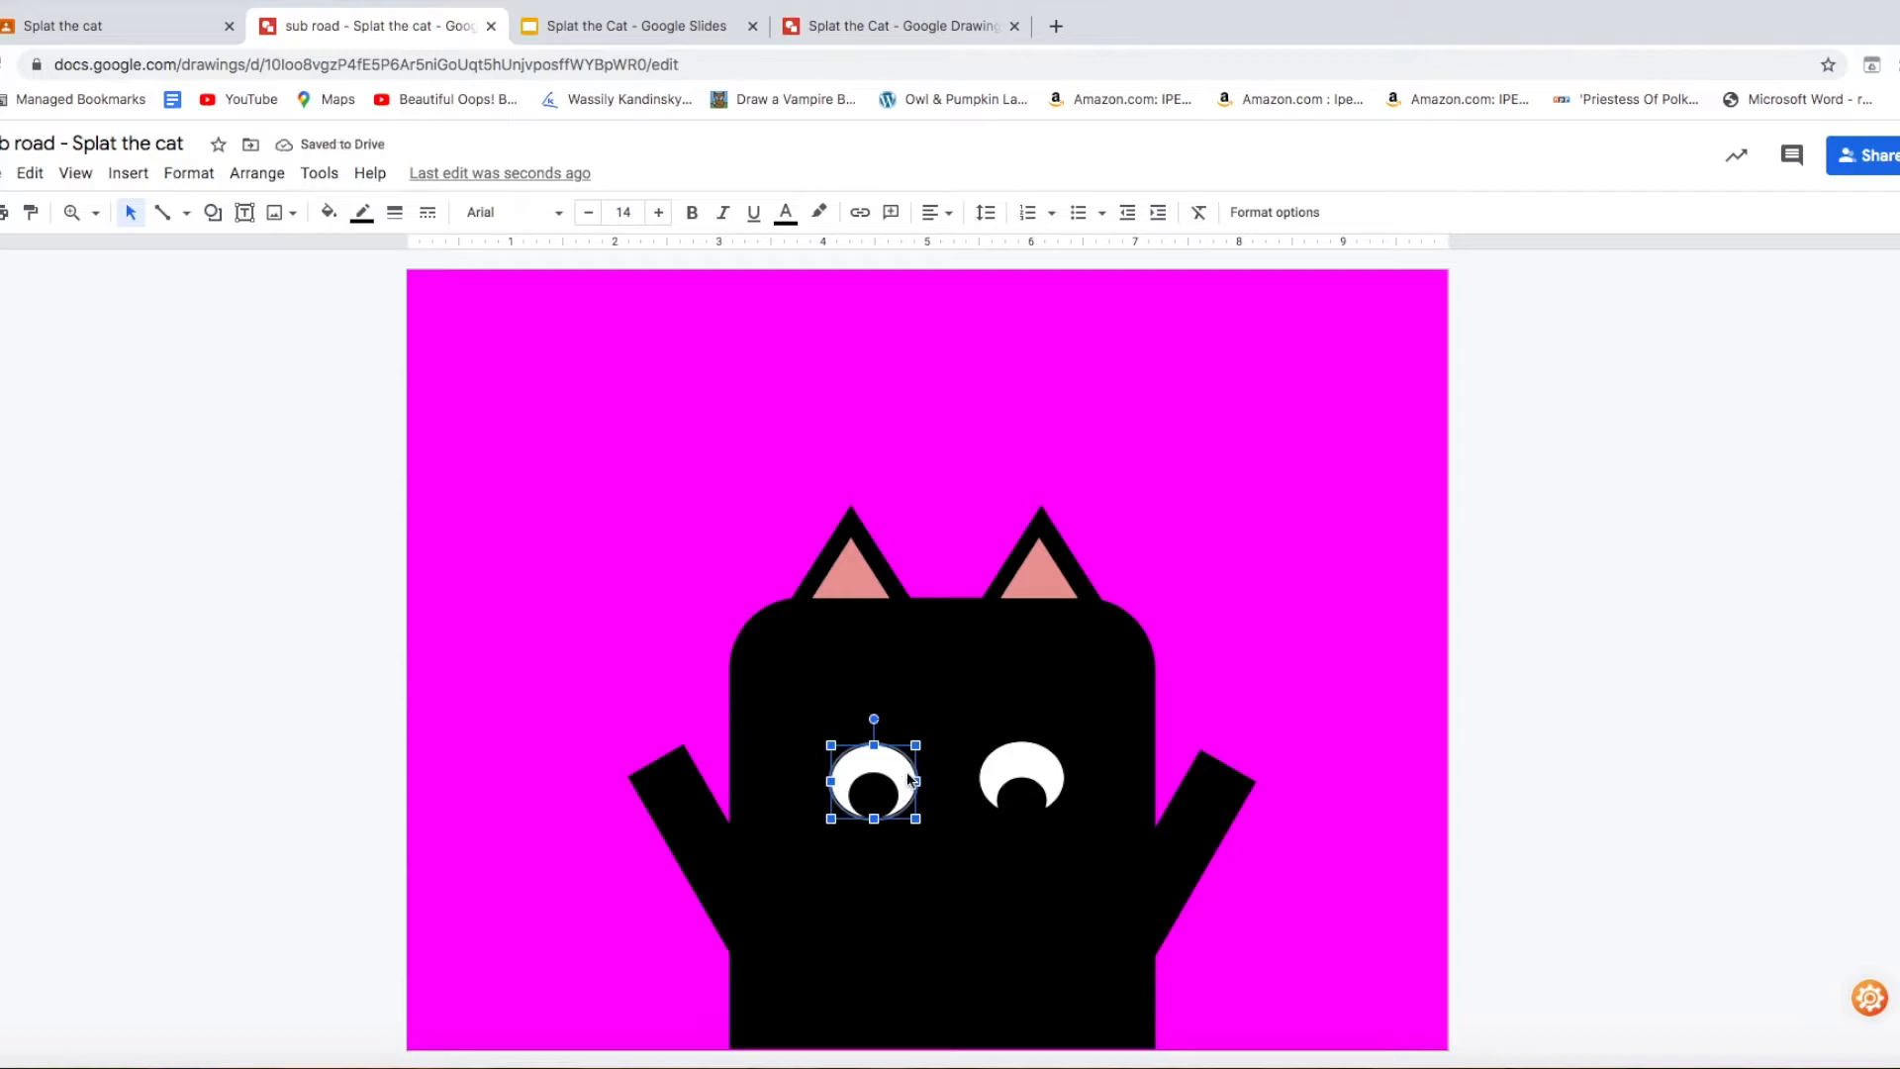
{"action": "key", "text": "Up"}
{"action": "left_click", "coordinate": [978, 874]}
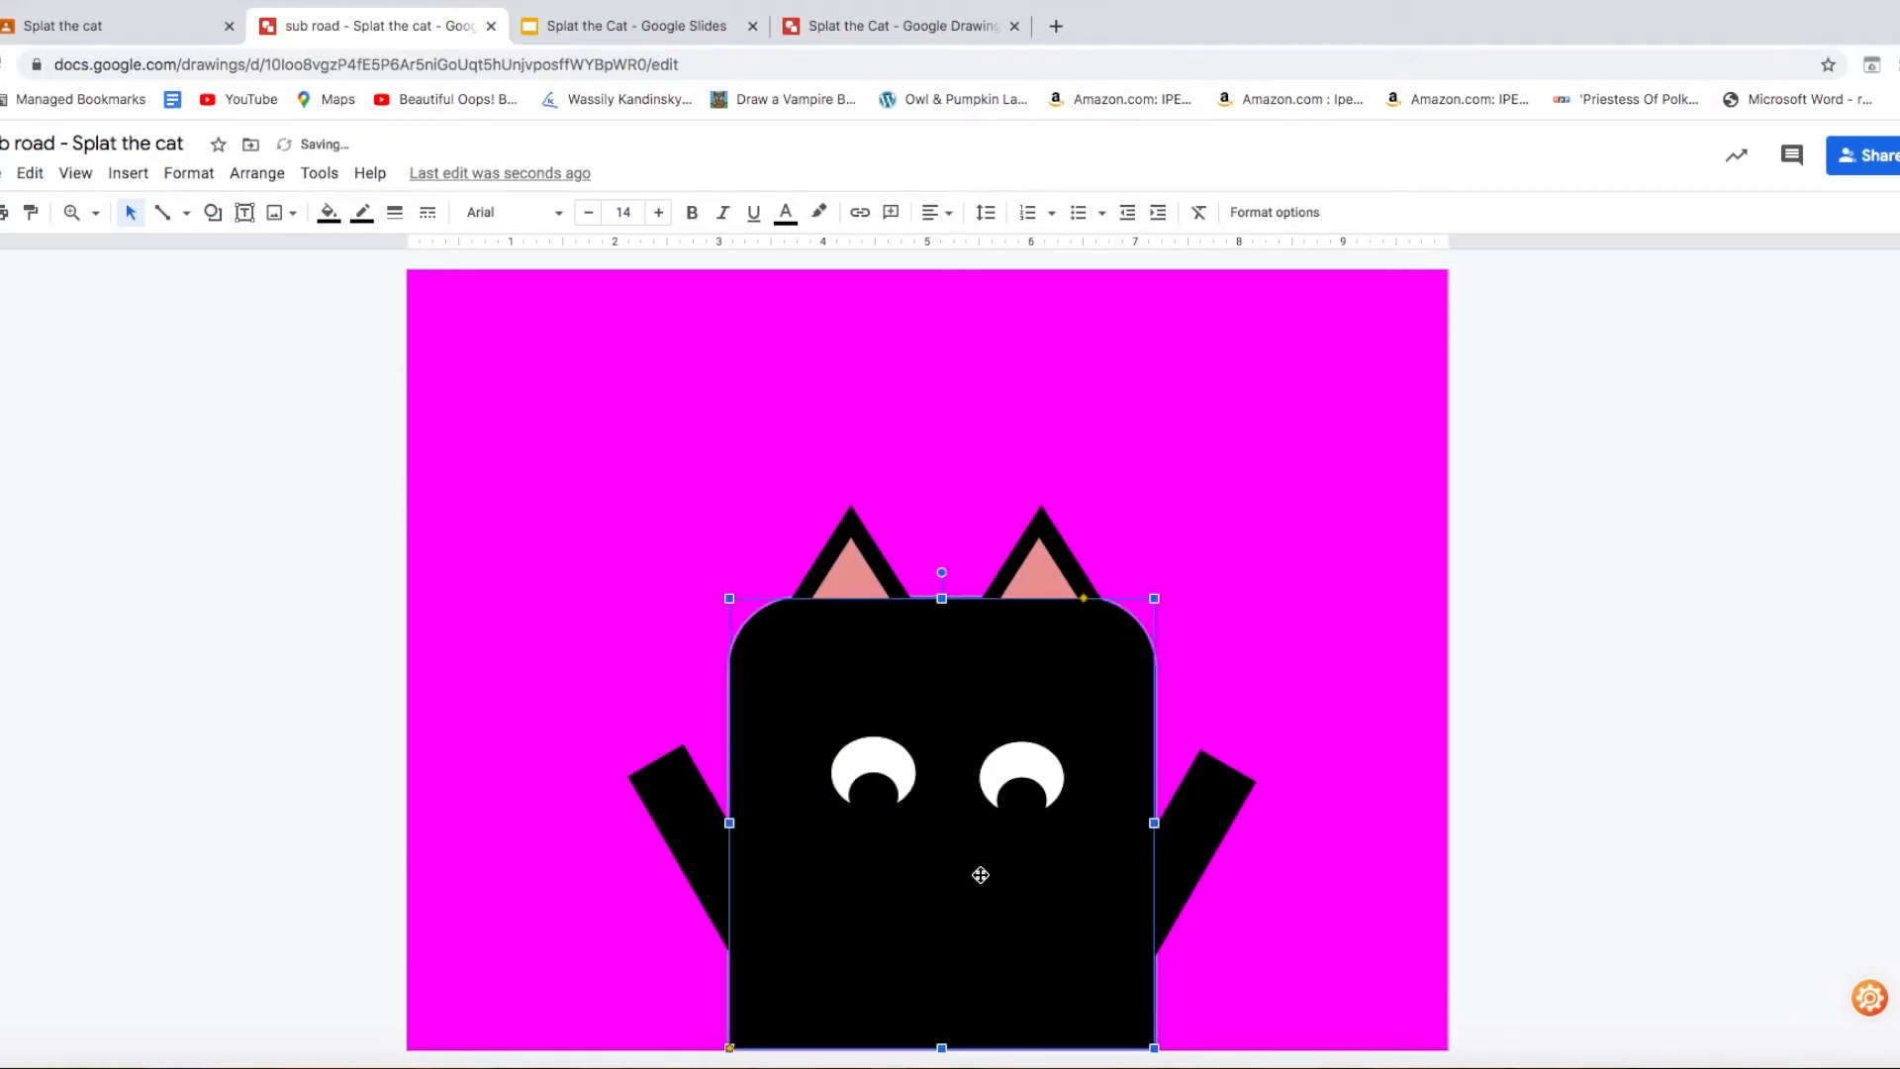
{"action": "left_click", "coordinate": [1013, 780]}
{"action": "left_click", "coordinate": [972, 859]}
- Draw a small heart nose between and below the eyes, fill it with light pinkish red, and move it up slightly
{"action": "left_click", "coordinate": [214, 214]}
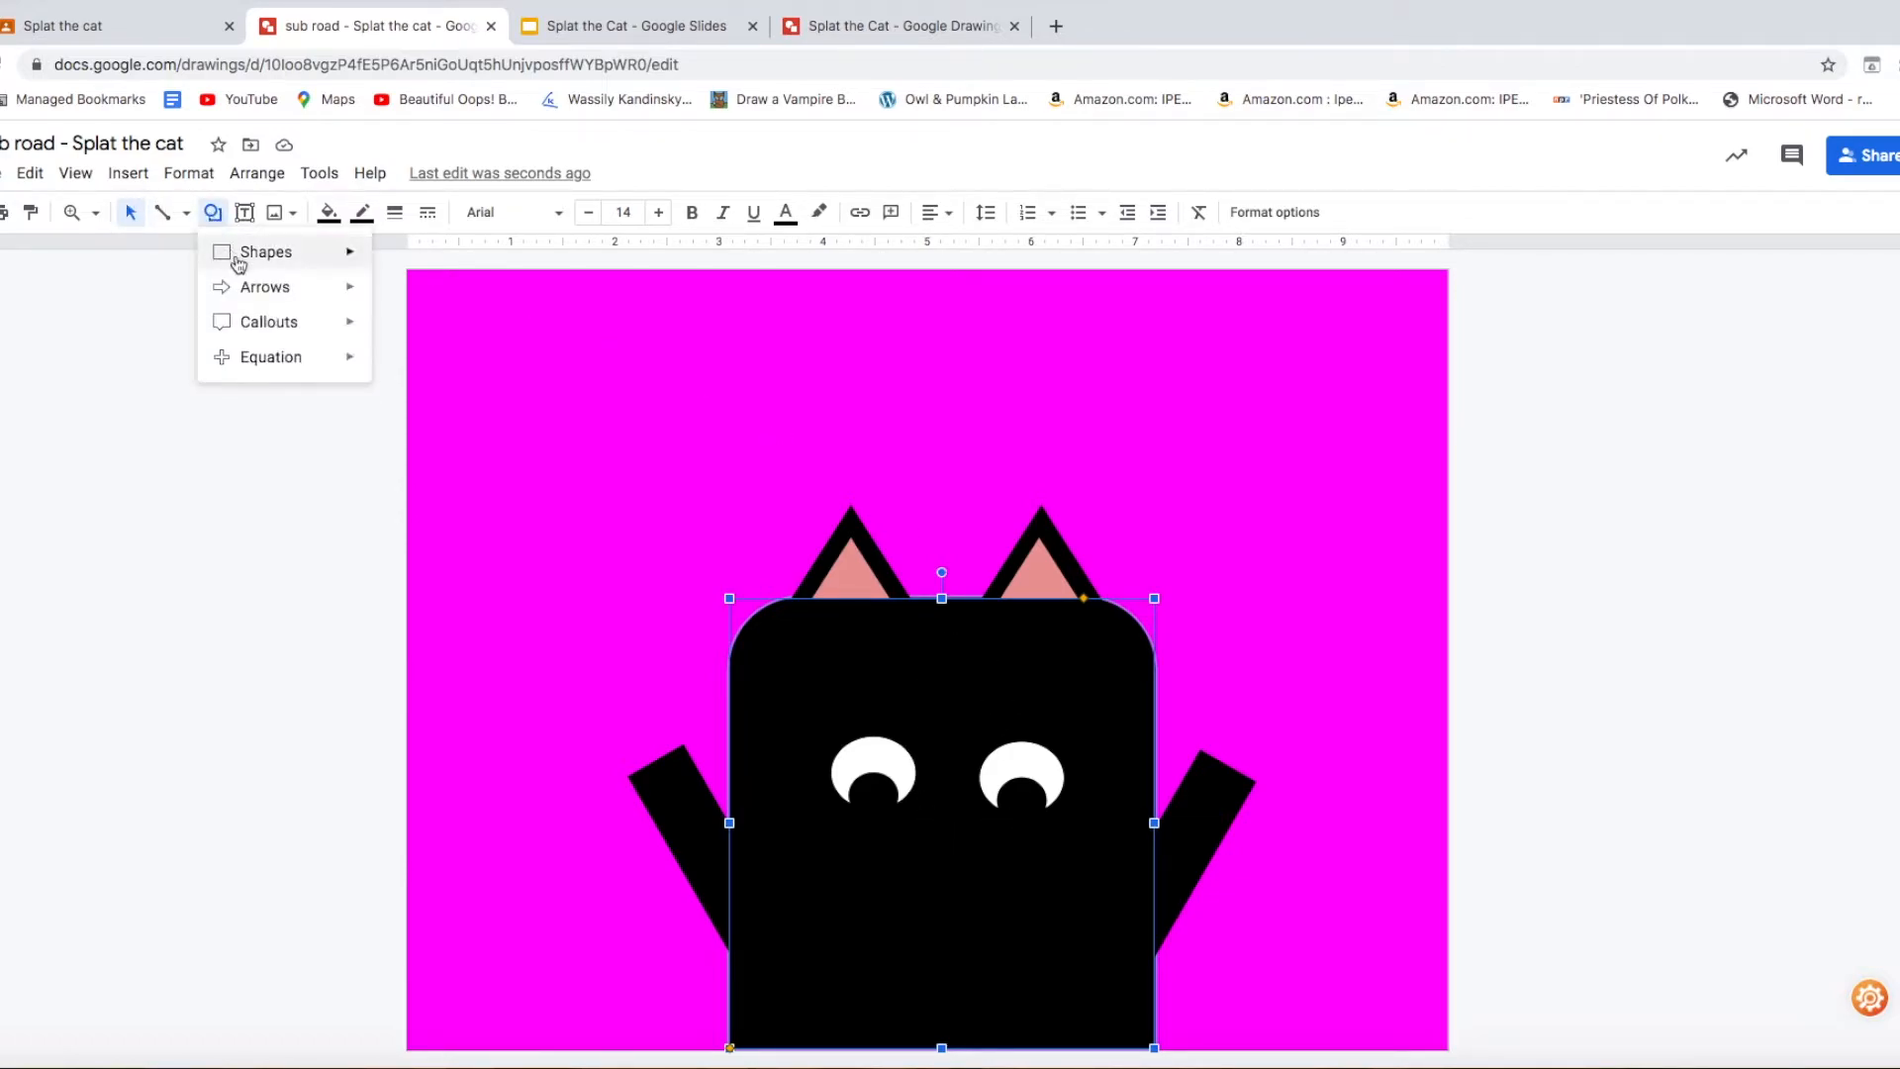
{"action": "mouse_move", "coordinate": [238, 261]}
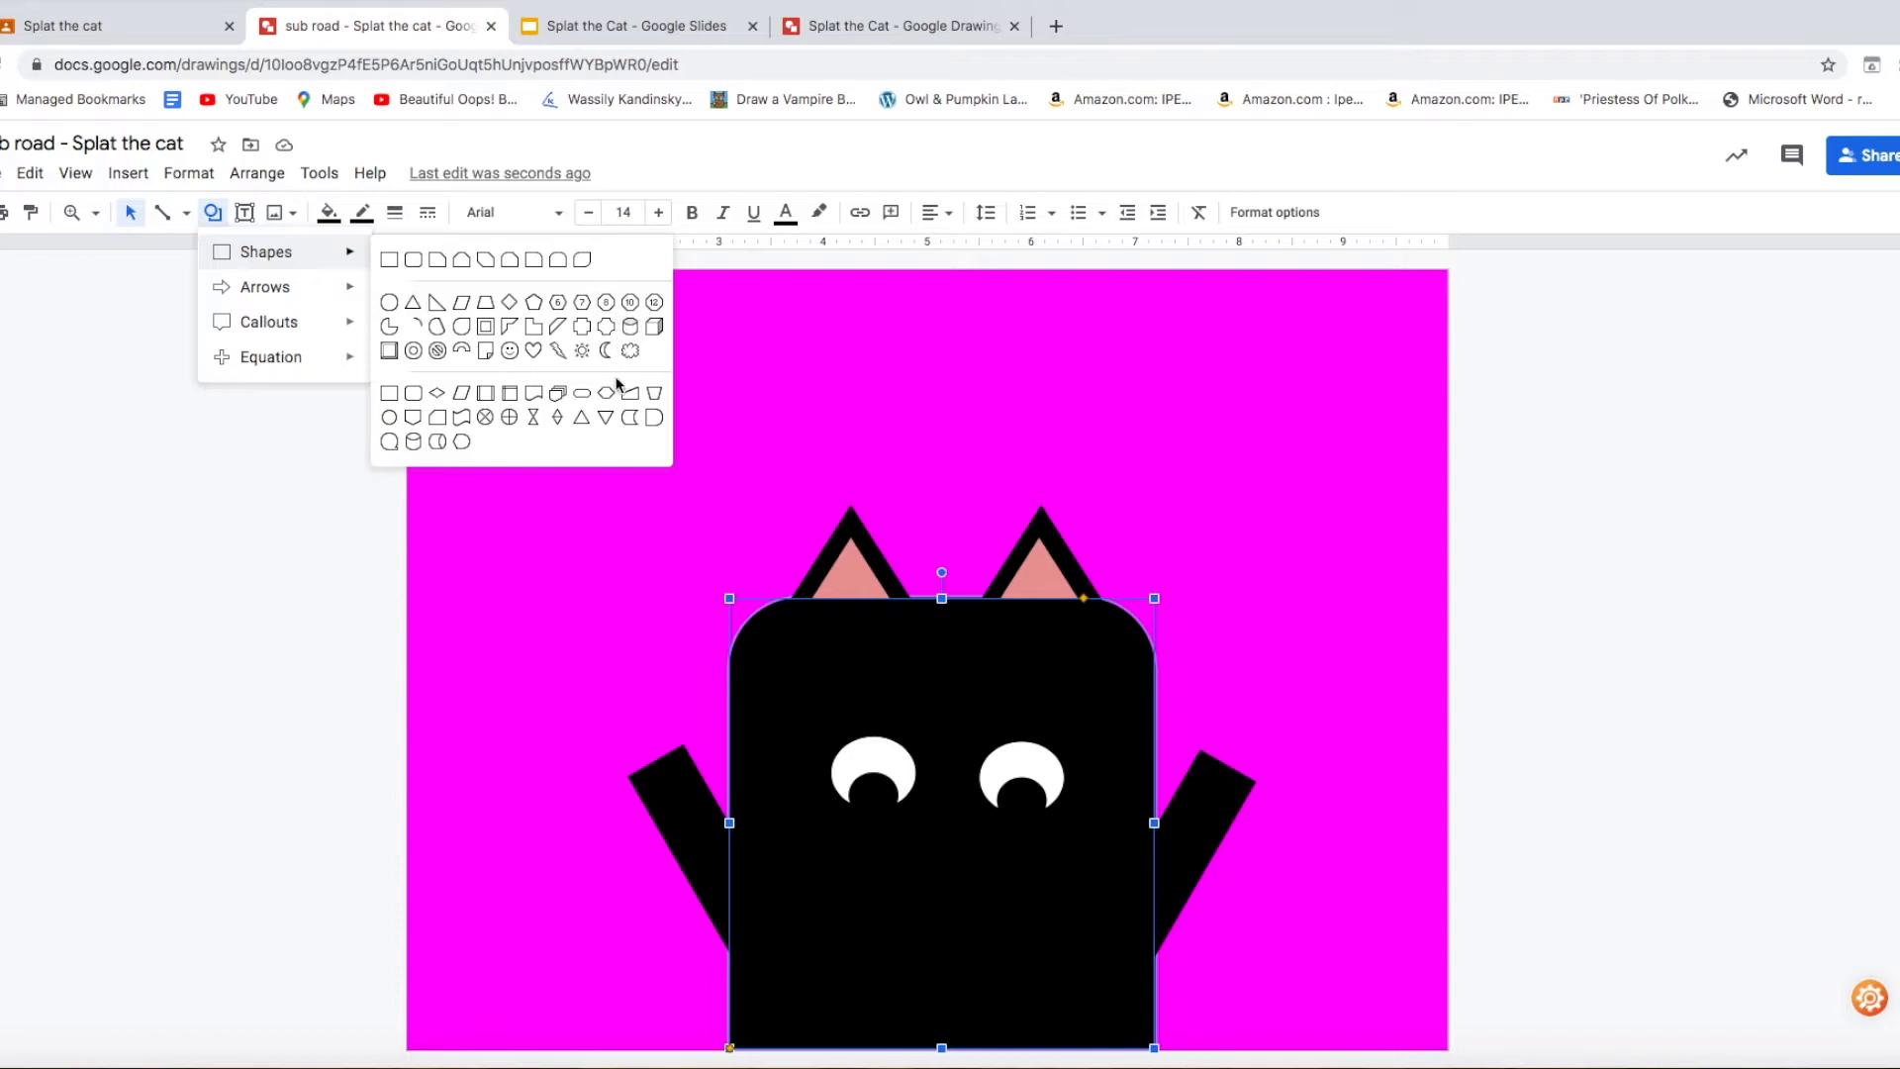
{"action": "left_click", "coordinate": [534, 352]}
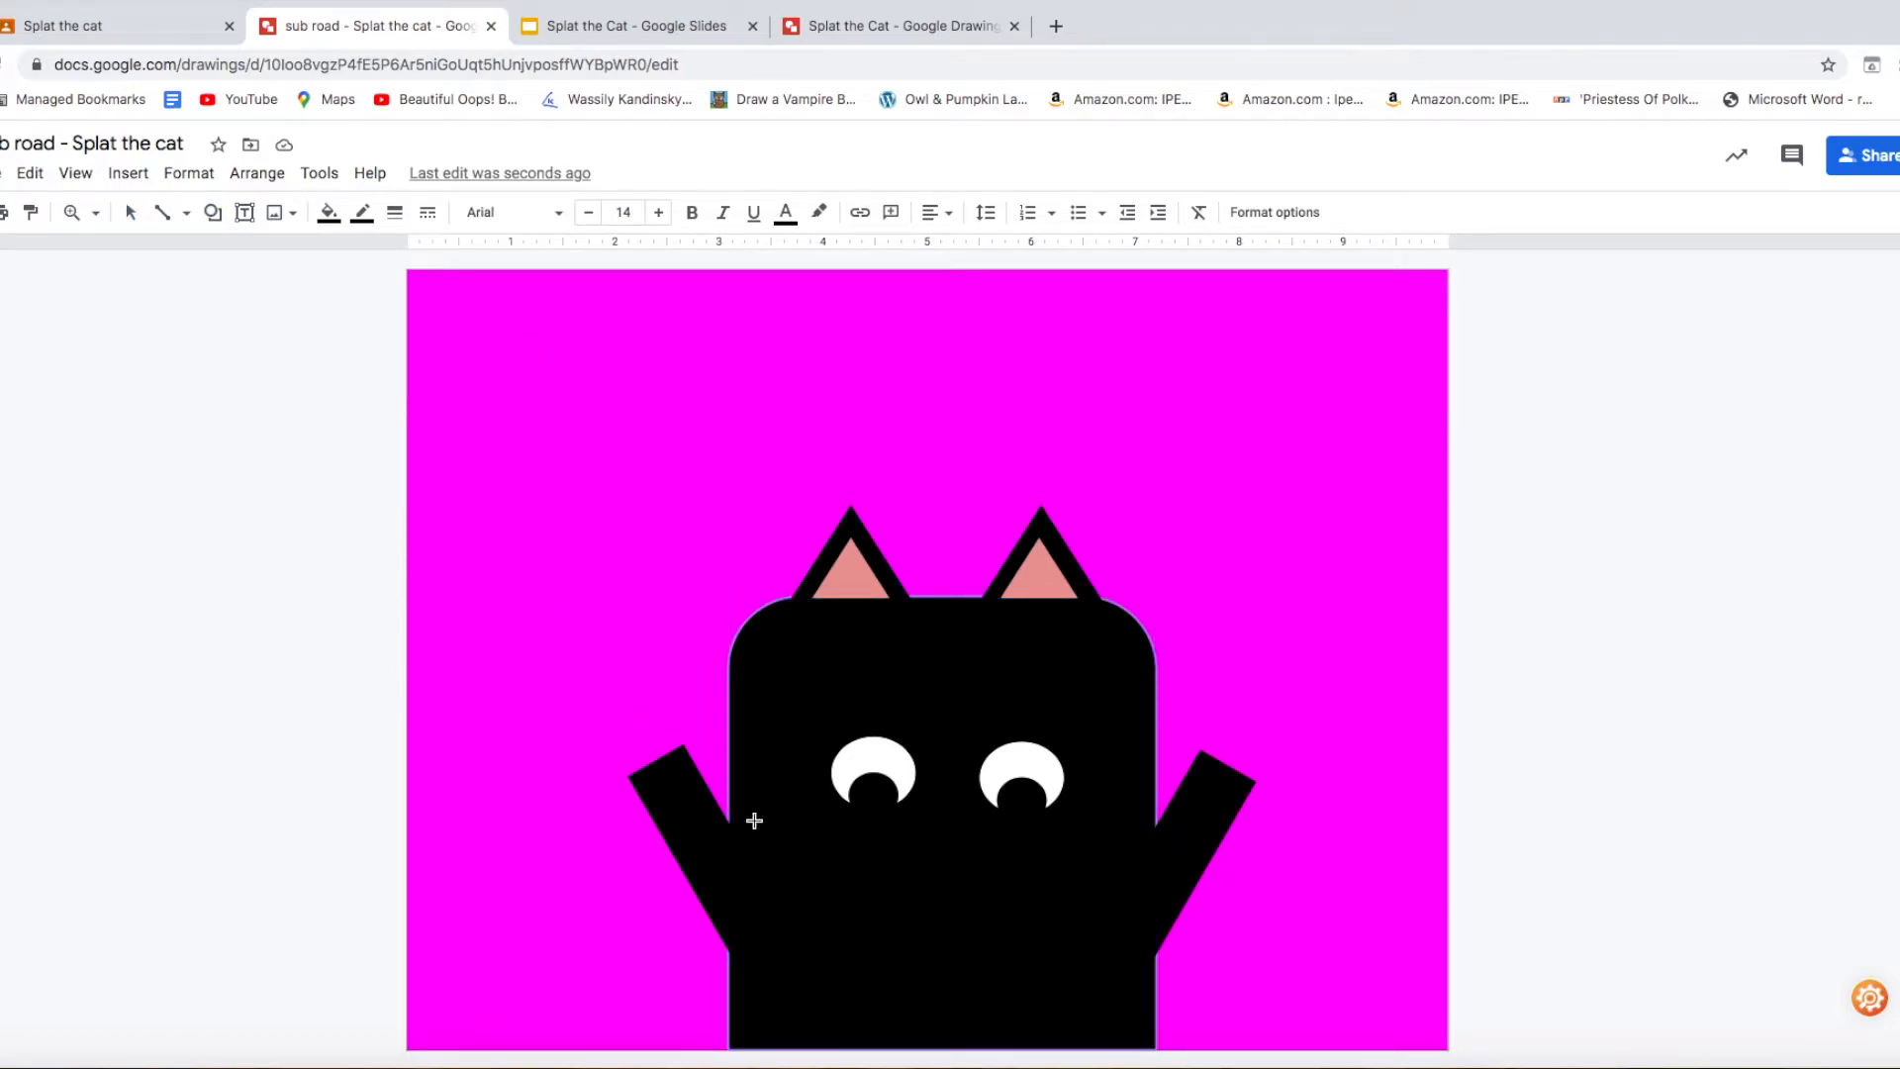
{"action": "left_click_drag", "start_coordinate": [914, 858], "coordinate": [976, 898]}
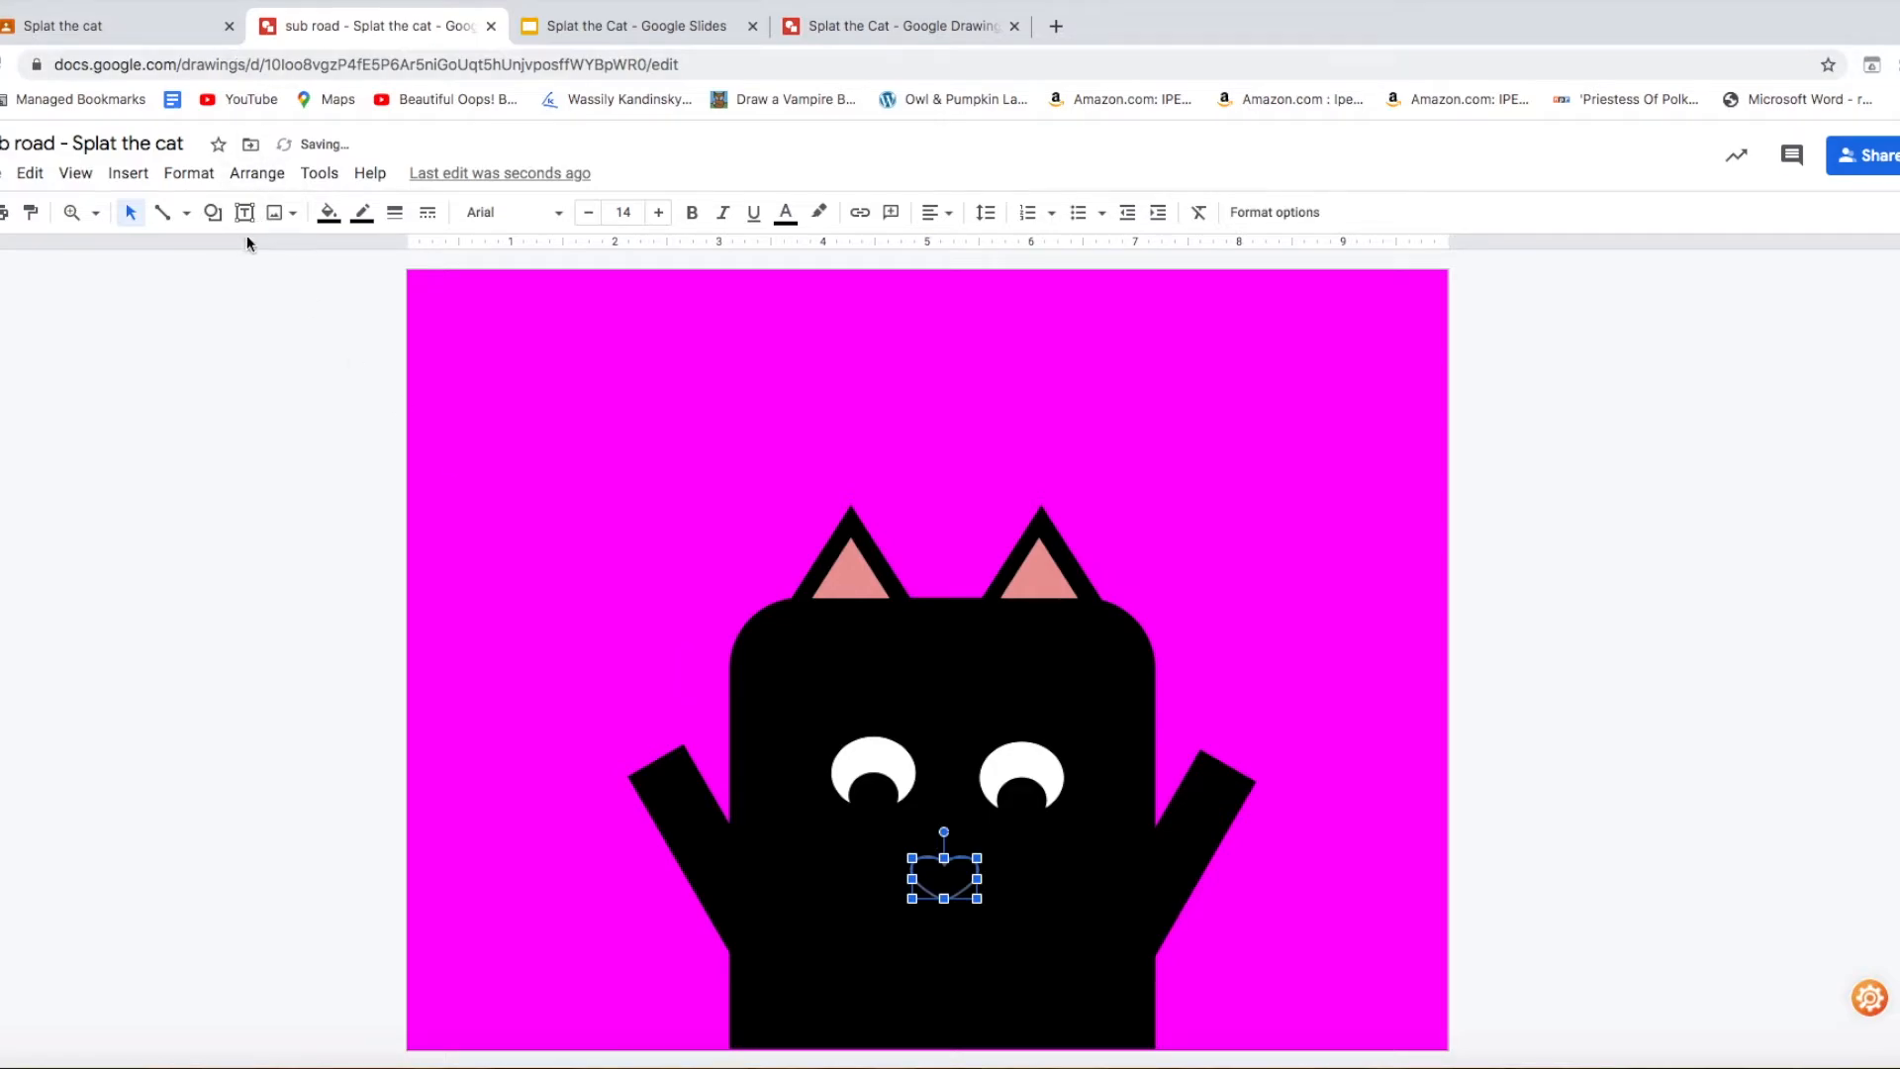
{"action": "left_click", "coordinate": [329, 216]}
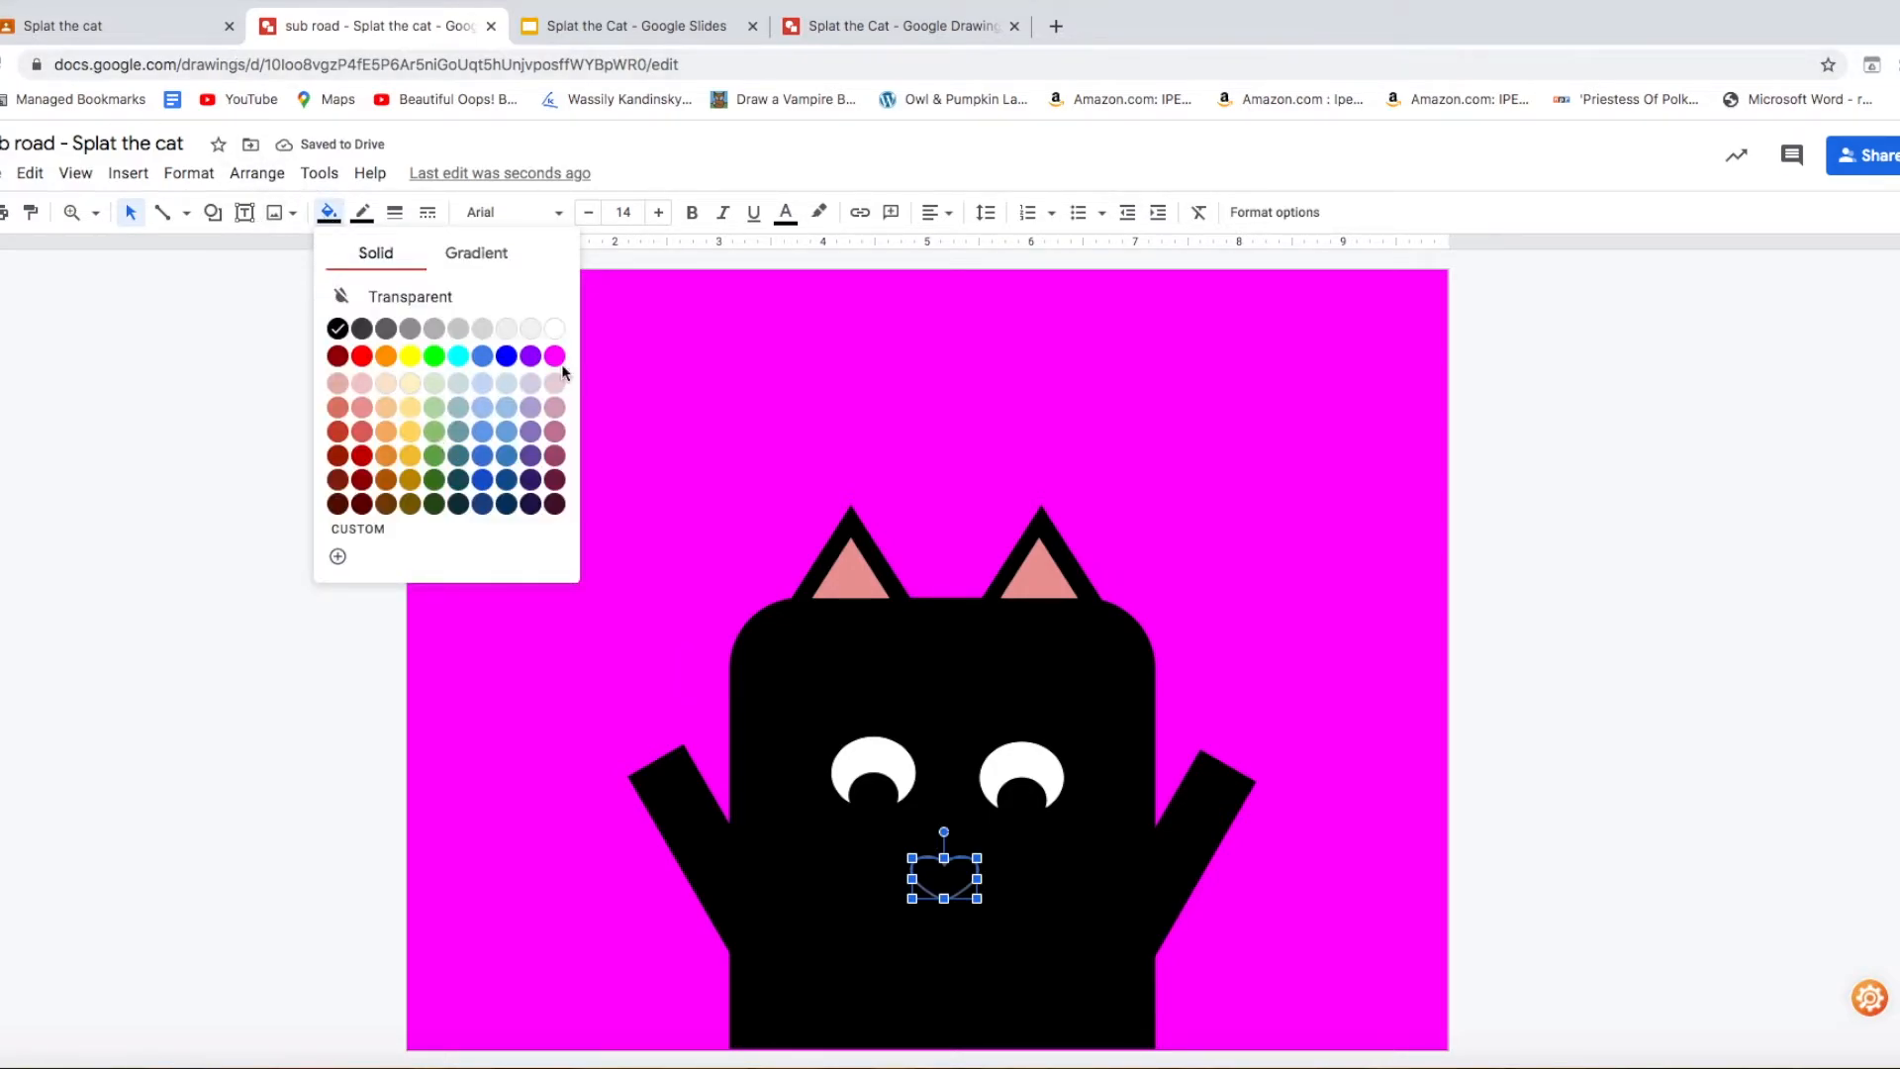
{"action": "left_click", "coordinate": [362, 408]}
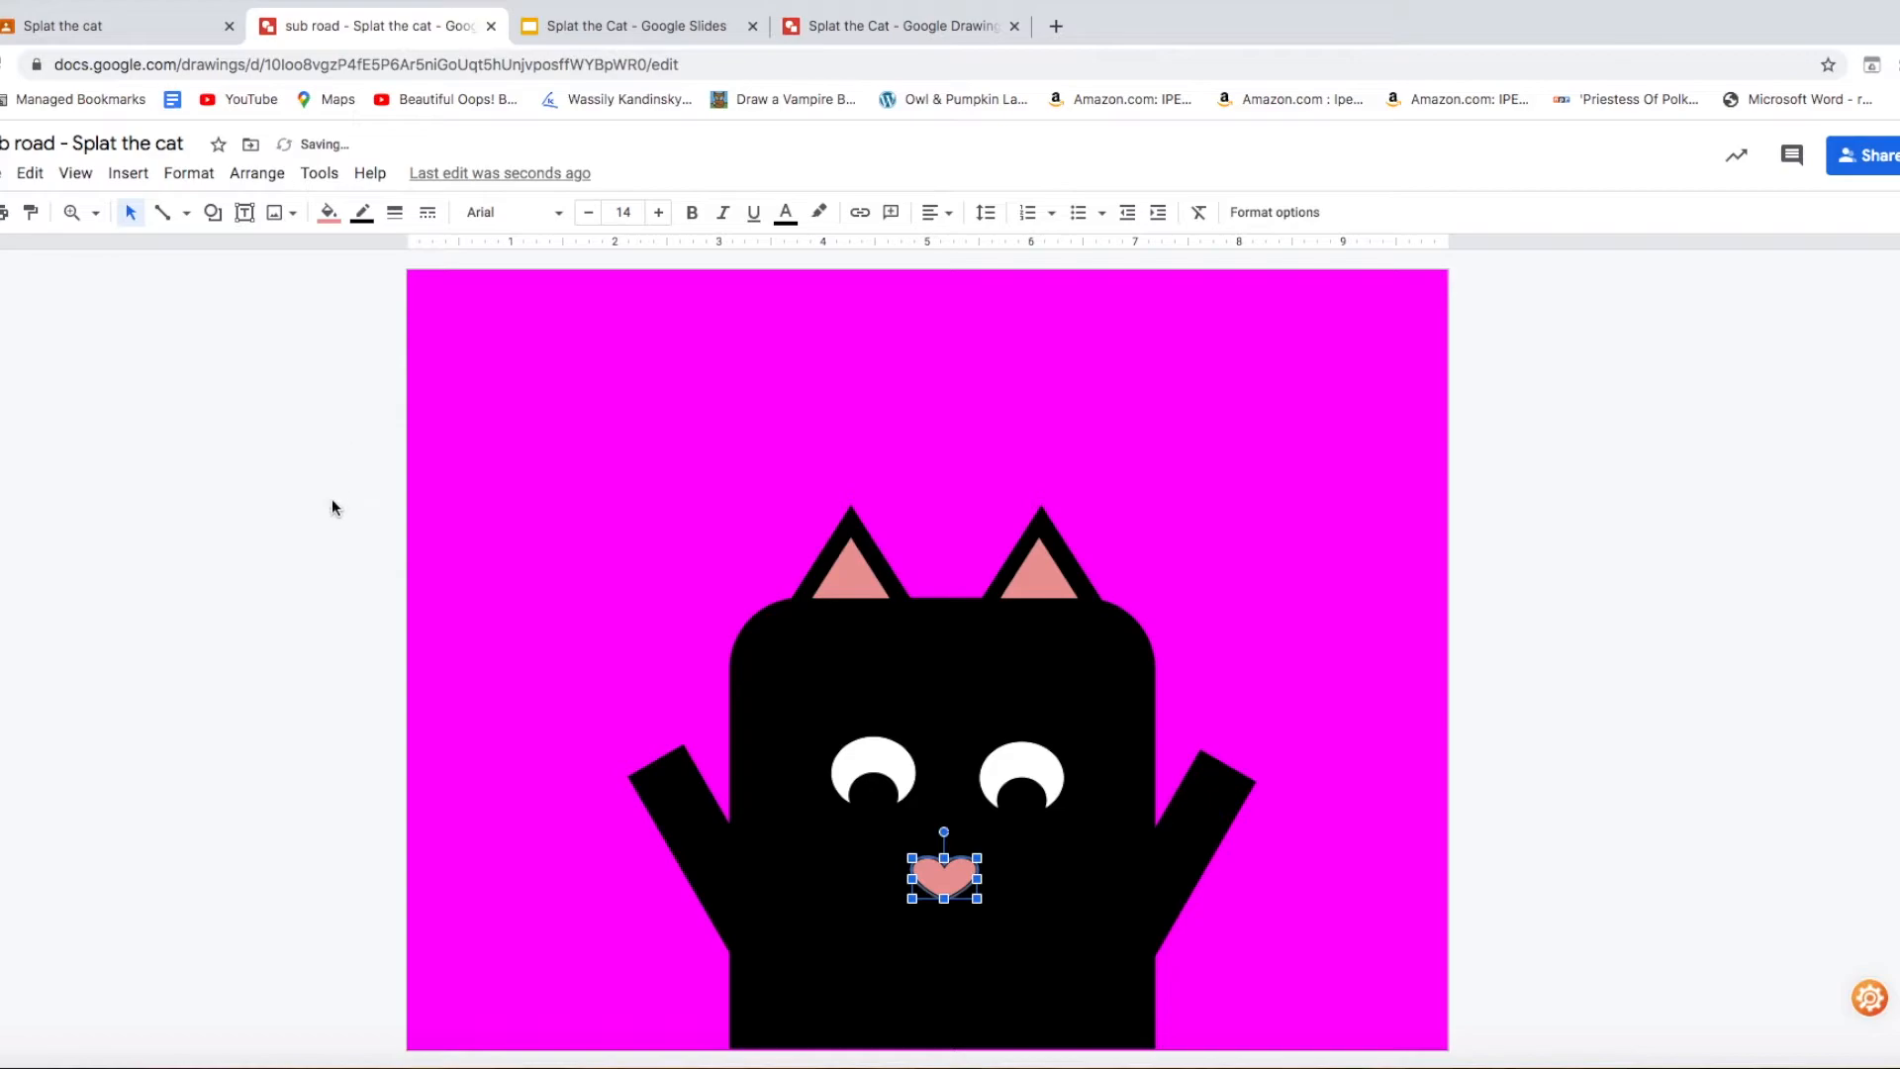
{"action": "left_click_drag", "start_coordinate": [939, 867], "coordinate": [936, 846]}
- Draw a teardrop shape with its point just beneath the heart nose and fill it with dark gray
{"action": "left_click", "coordinate": [216, 214]}
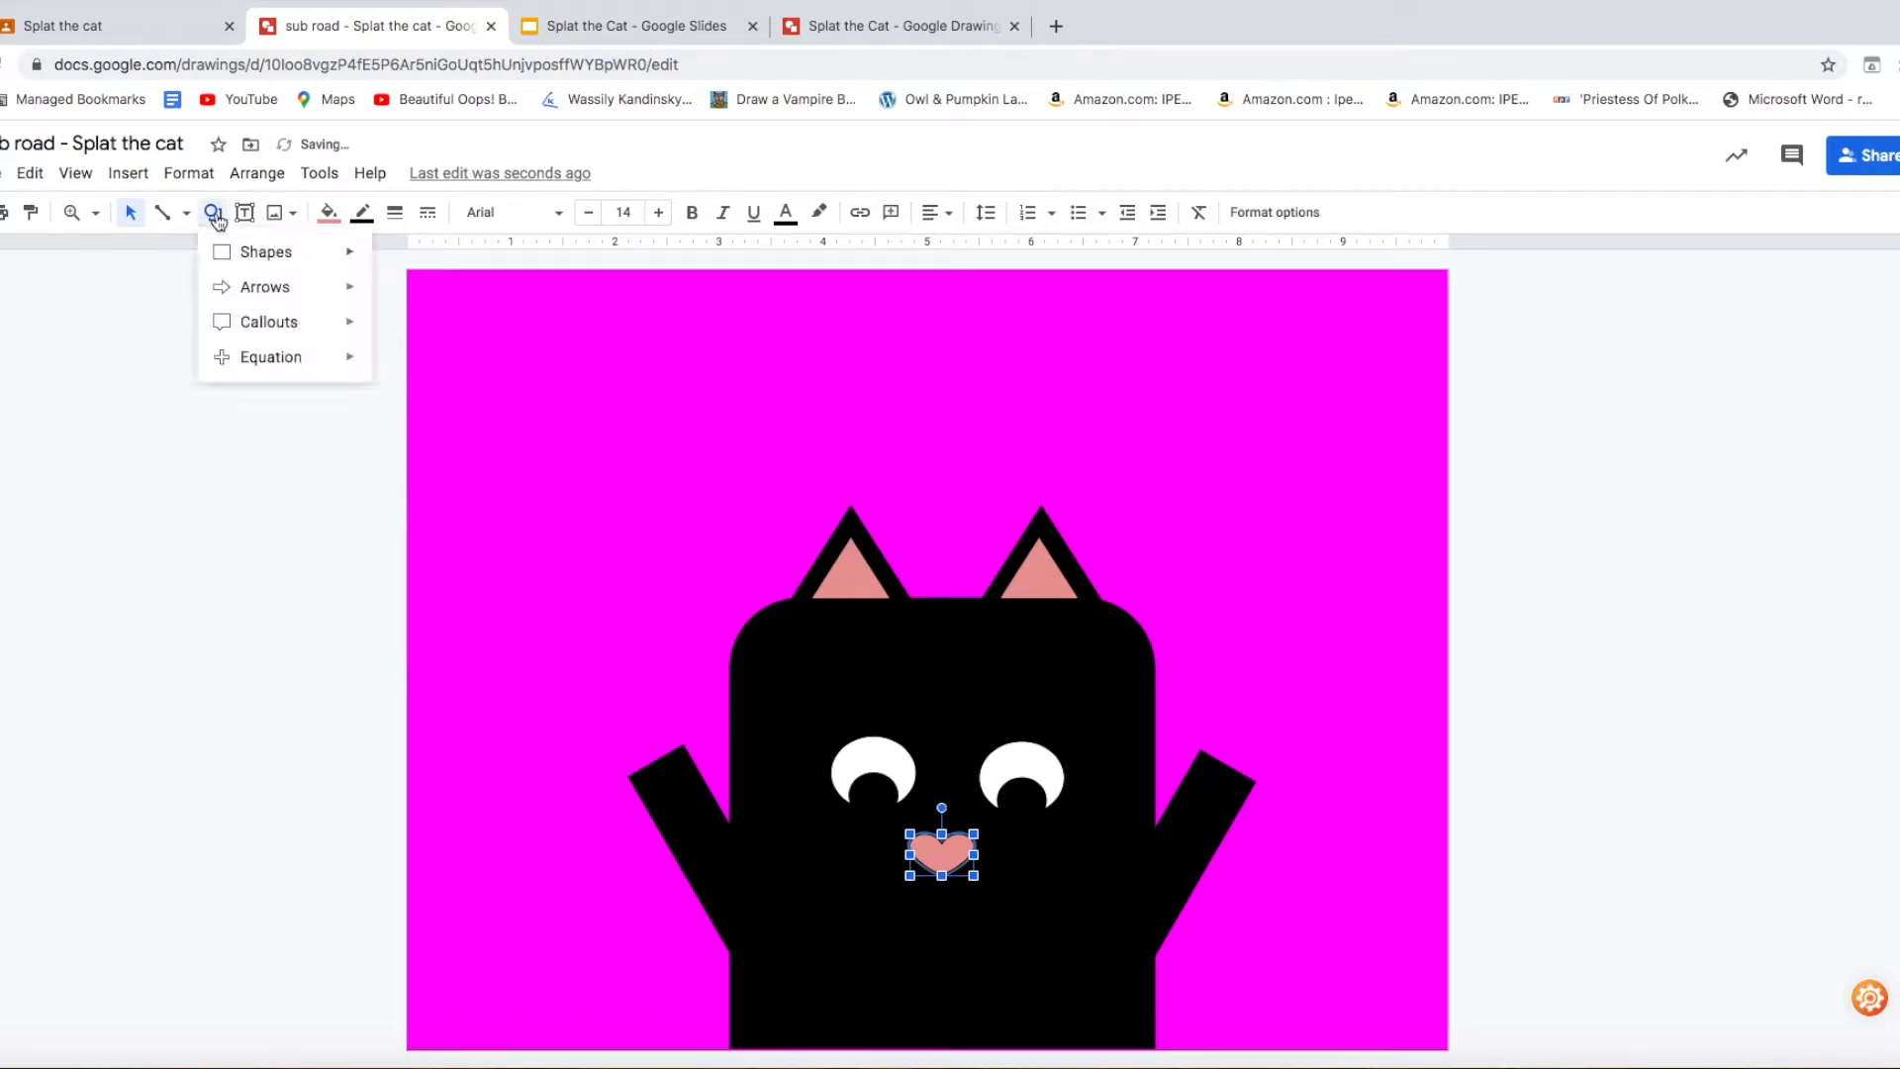
{"action": "mouse_move", "coordinate": [270, 260]}
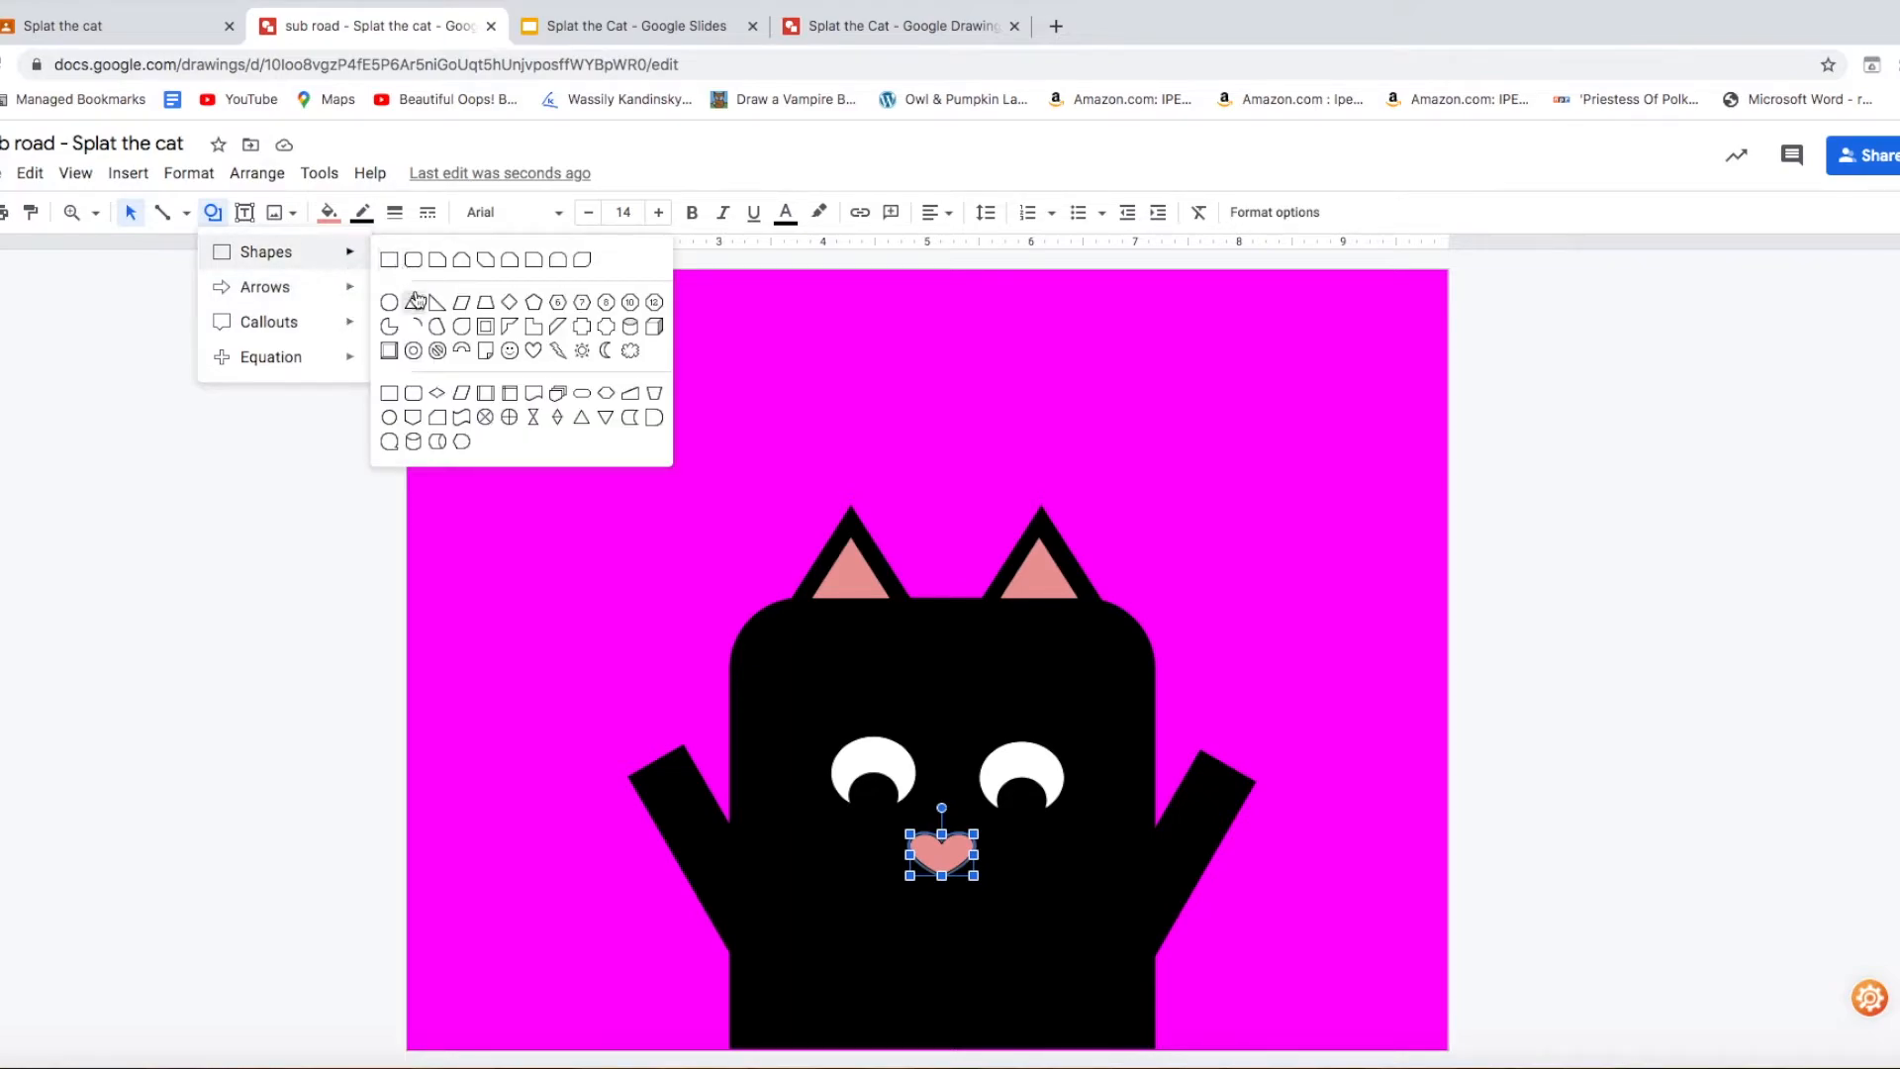
{"action": "left_click", "coordinate": [462, 326]}
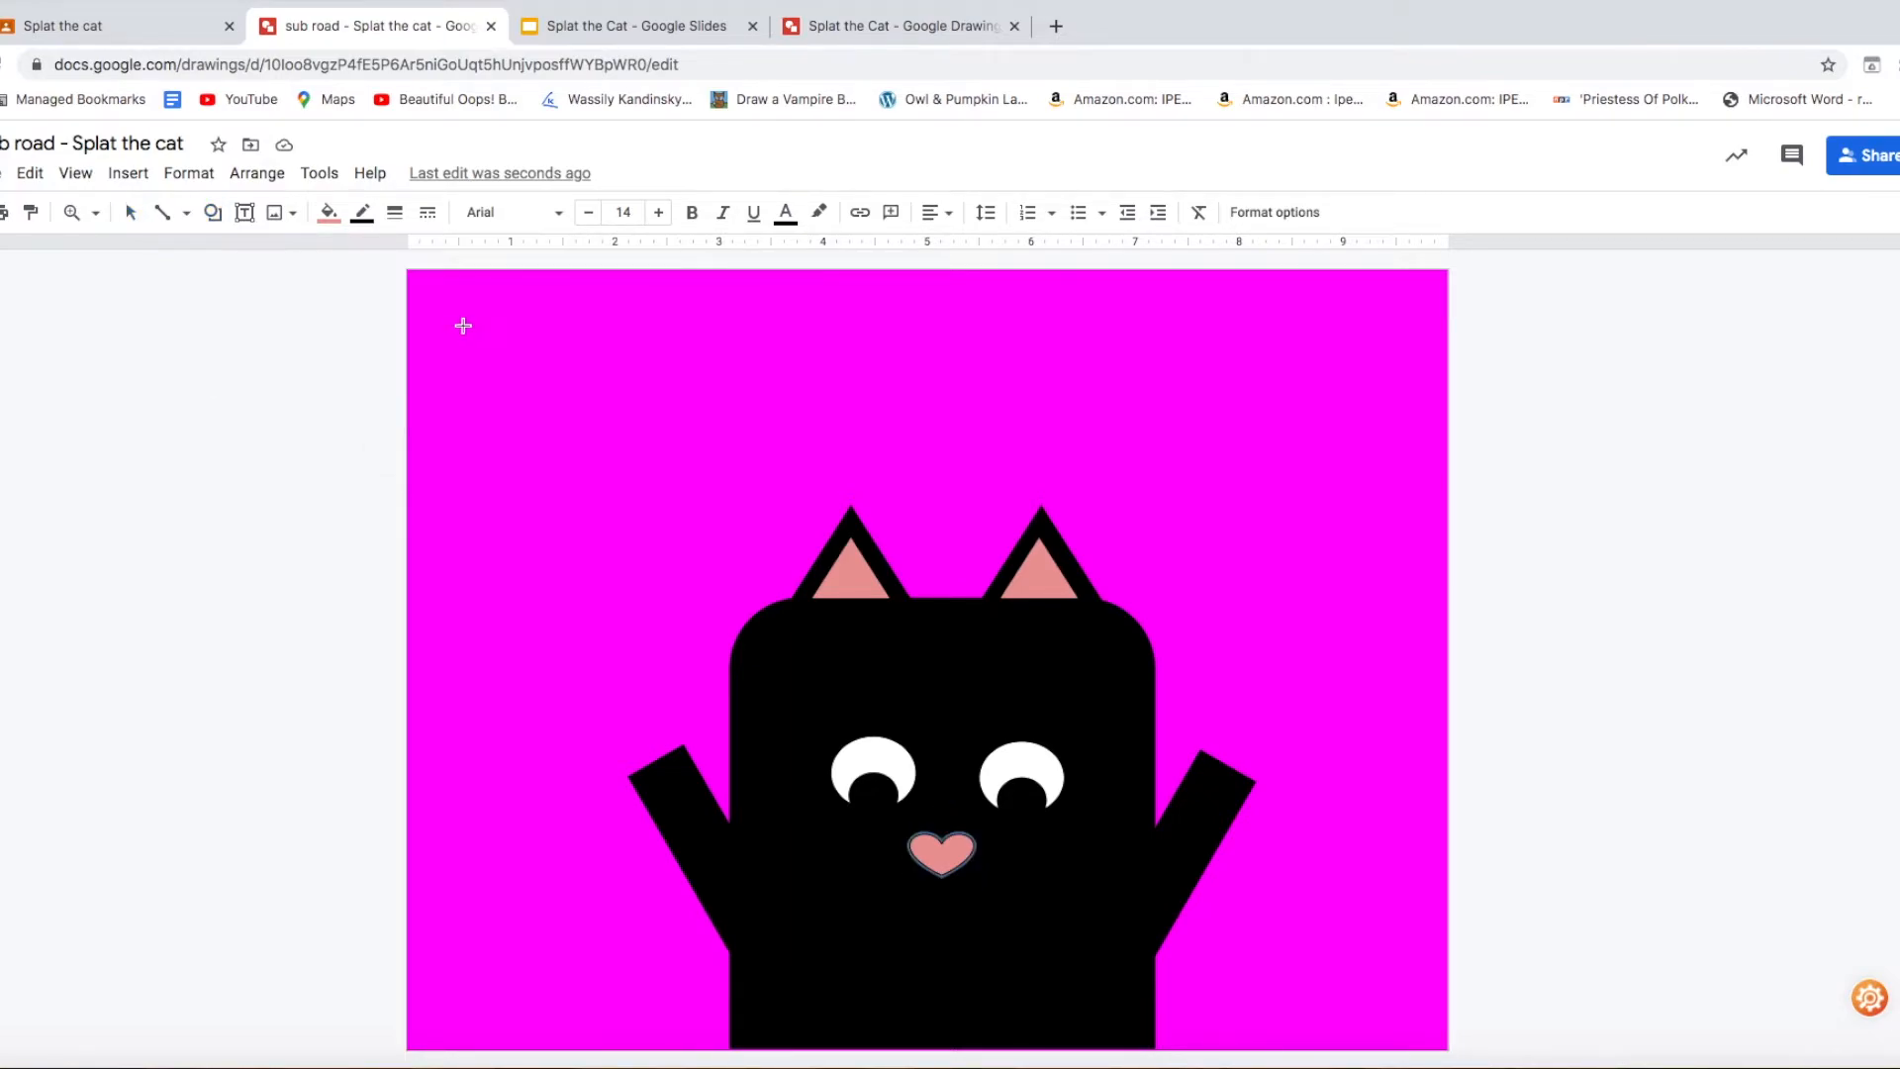
{"action": "left_click_drag", "start_coordinate": [930, 877], "coordinate": [887, 892]}
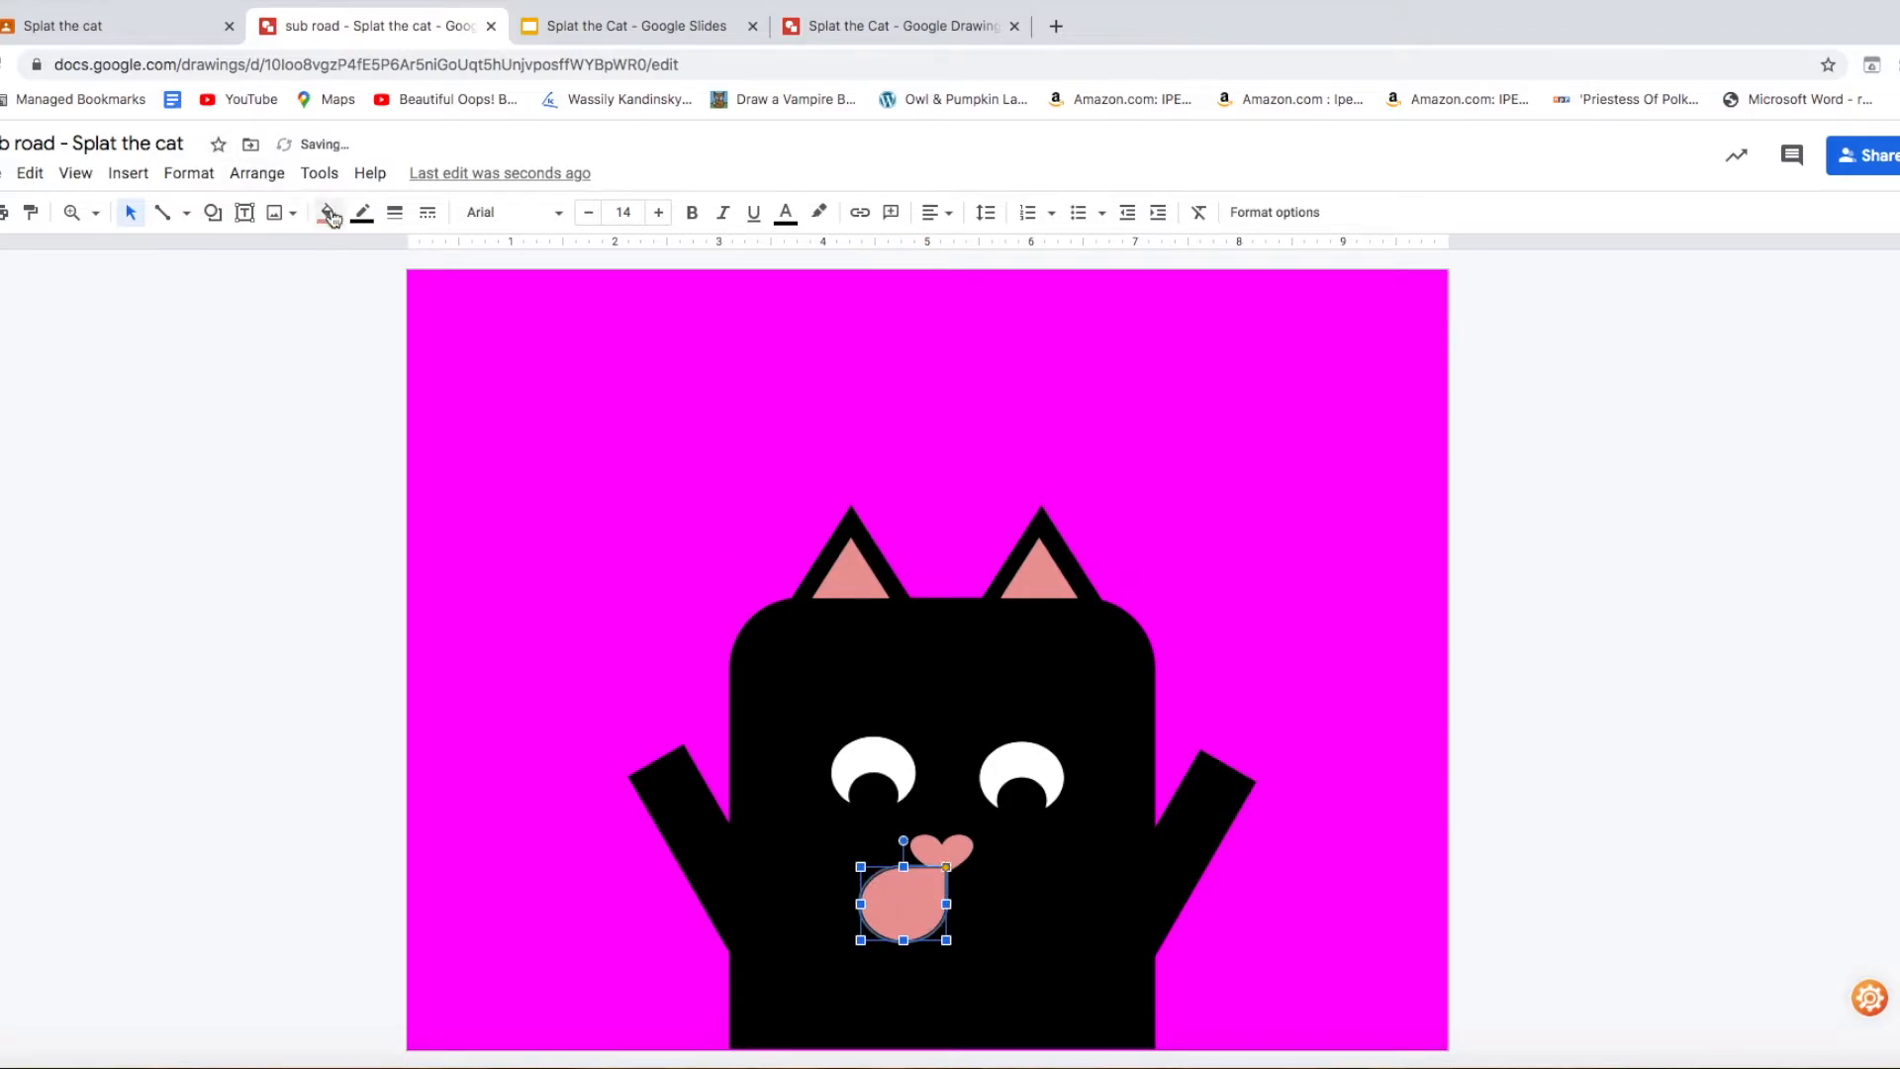
{"action": "left_click", "coordinate": [328, 212]}
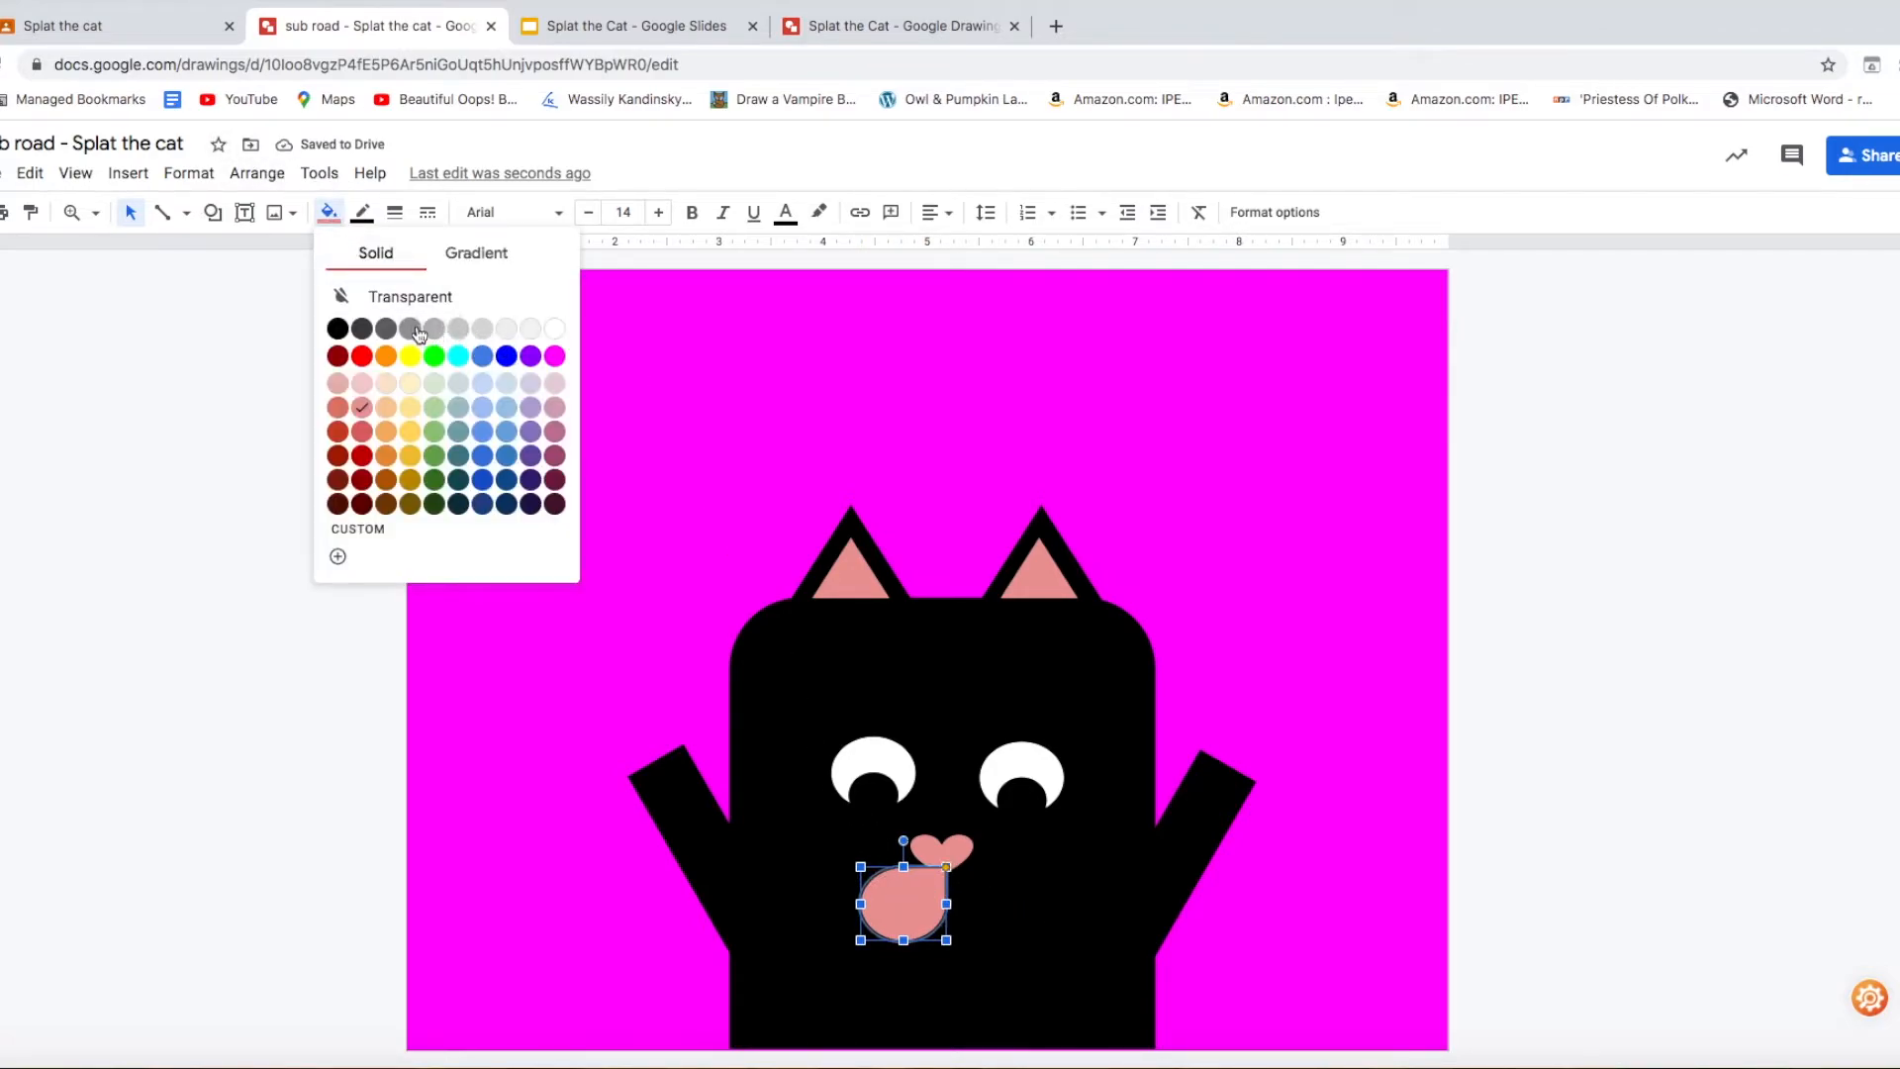
{"action": "left_click", "coordinate": [410, 327]}
{"action": "left_click", "coordinate": [1273, 496]}
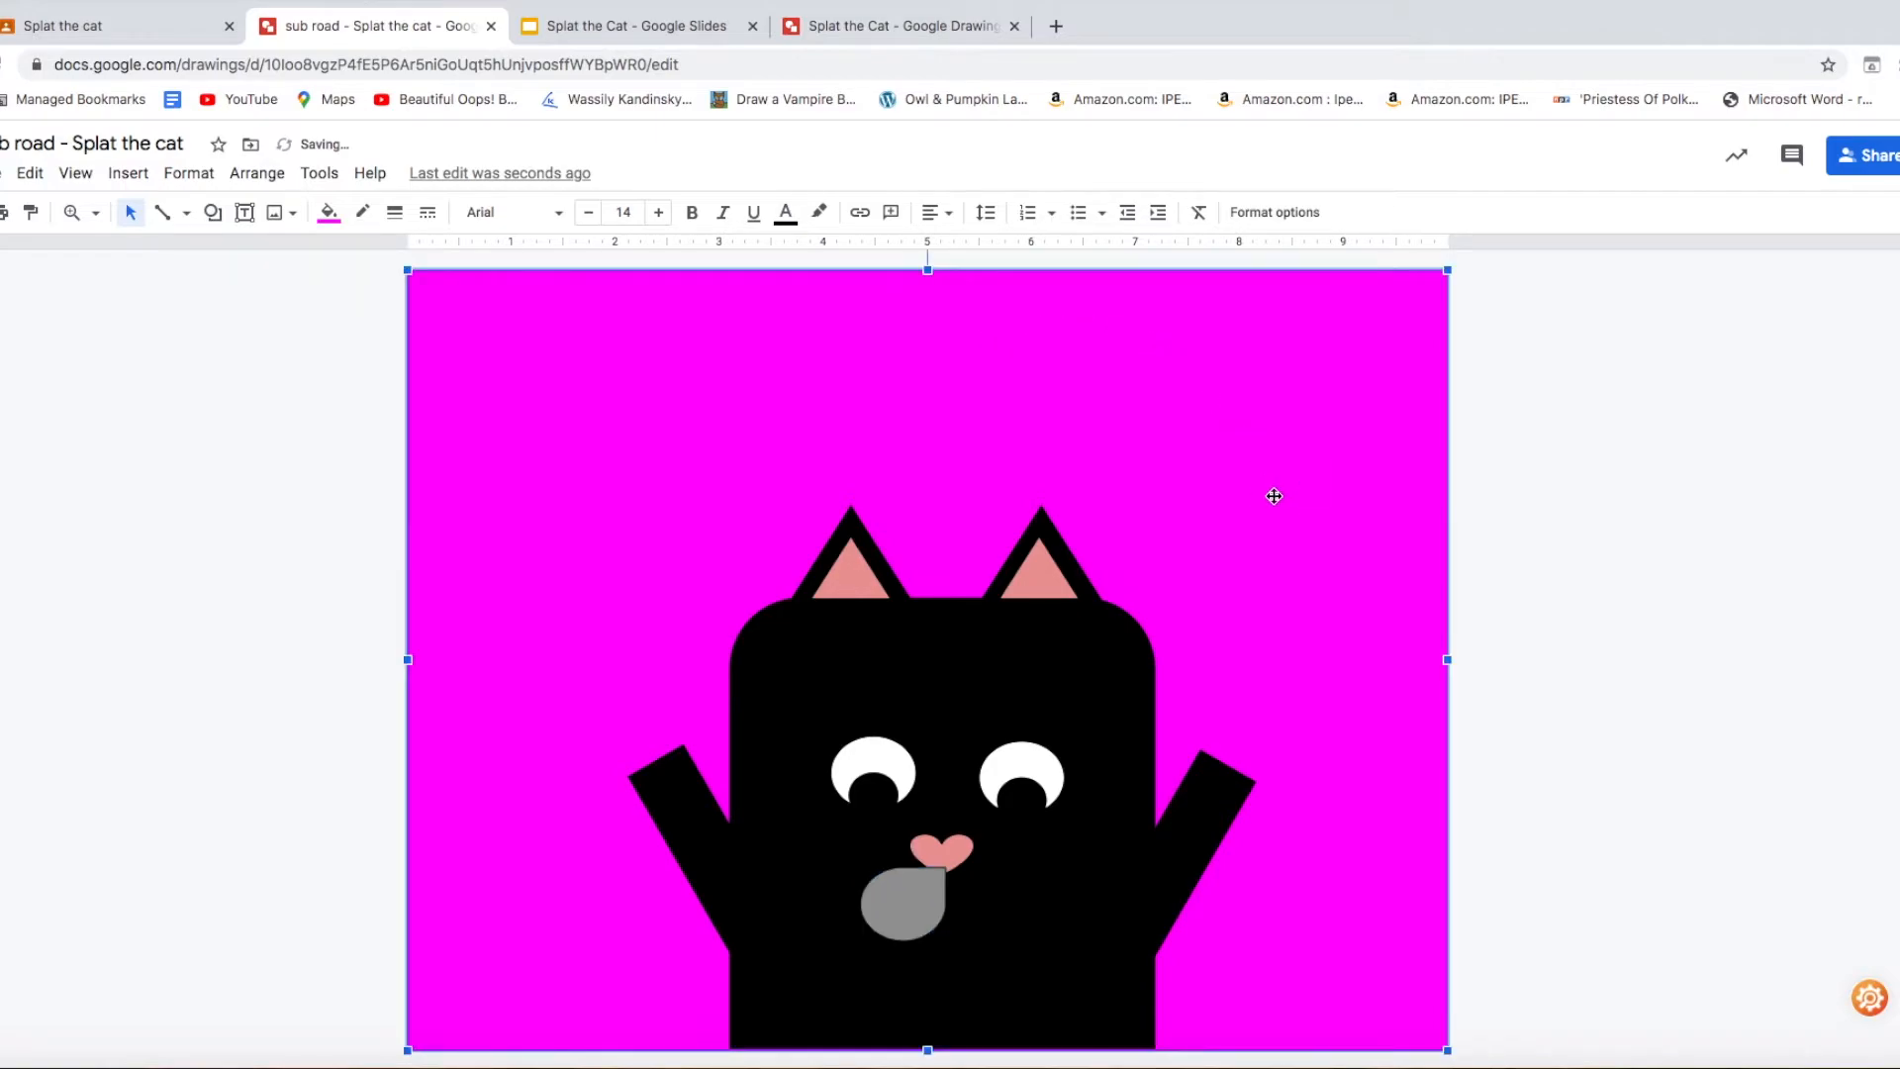
- Bring the pink heart nose to the front so it overlaps the gray teardrop
{"action": "left_click", "coordinate": [942, 849]}
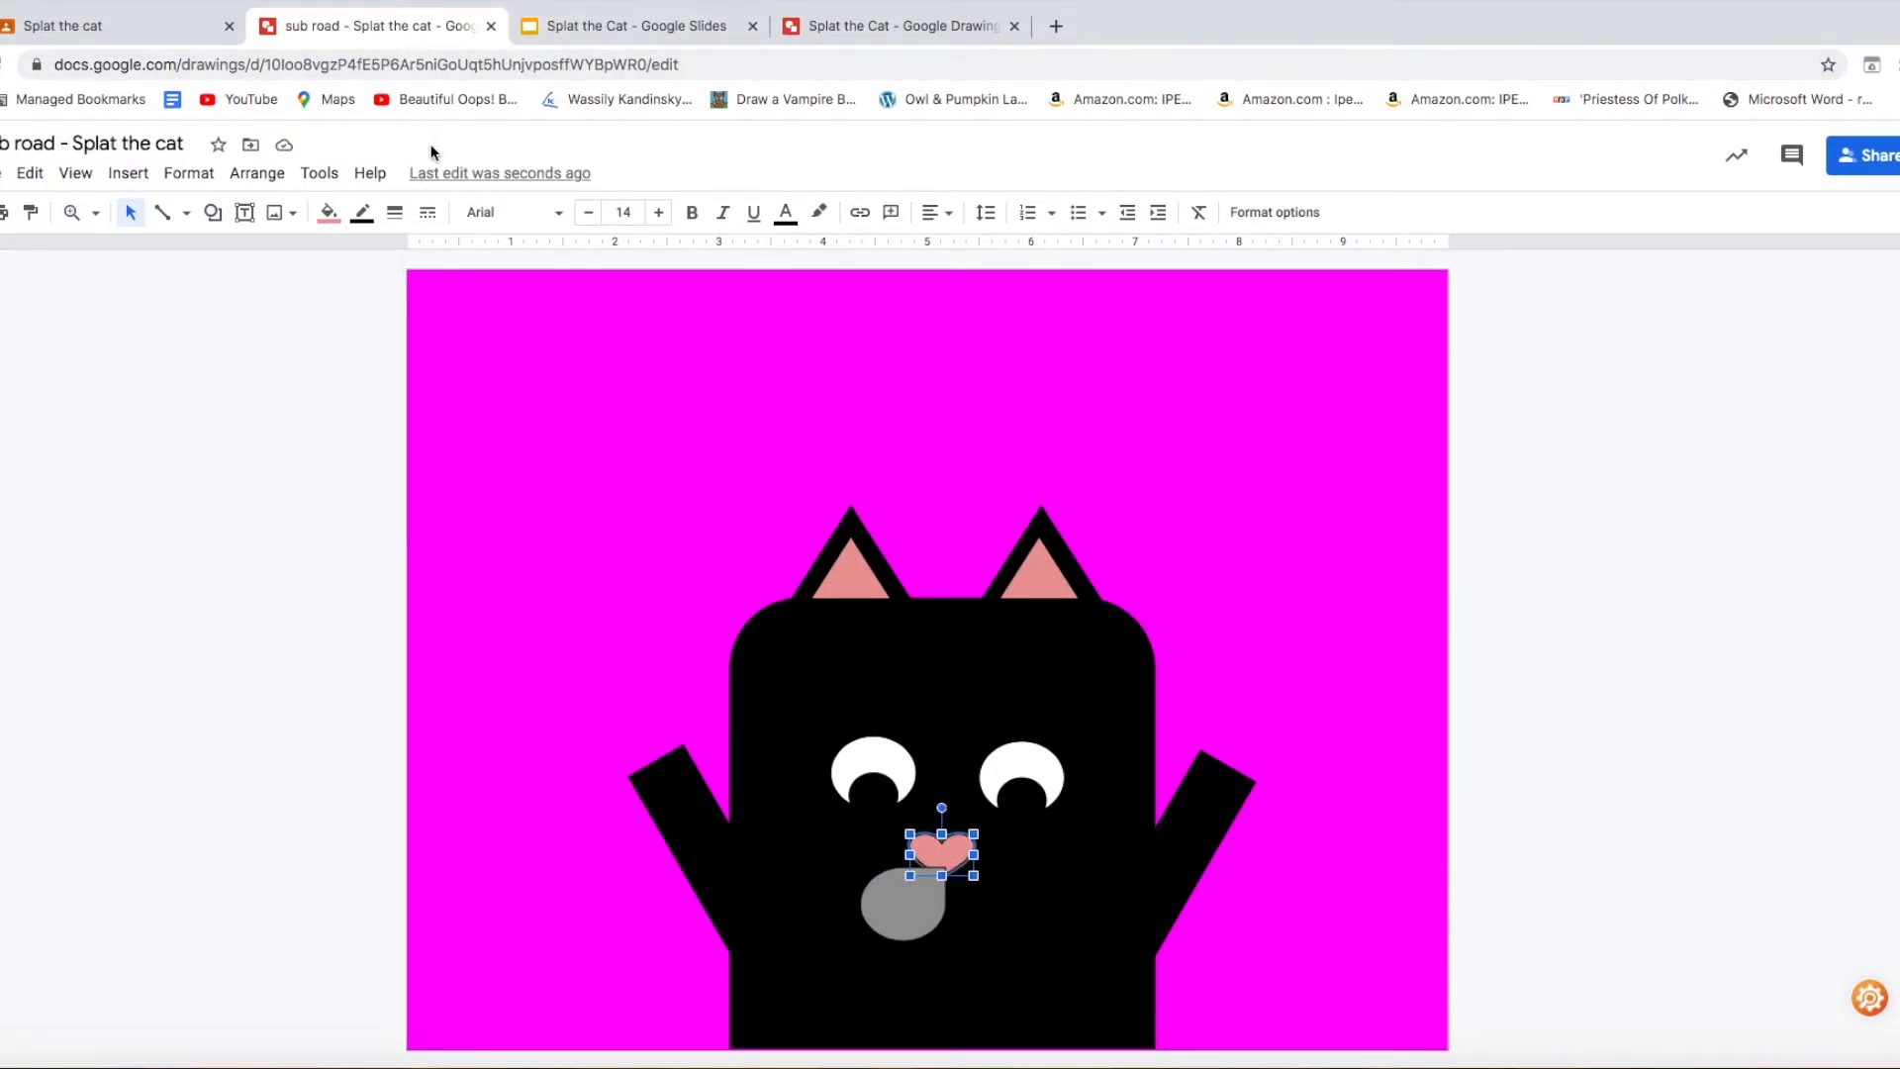
{"action": "left_click", "coordinate": [317, 175]}
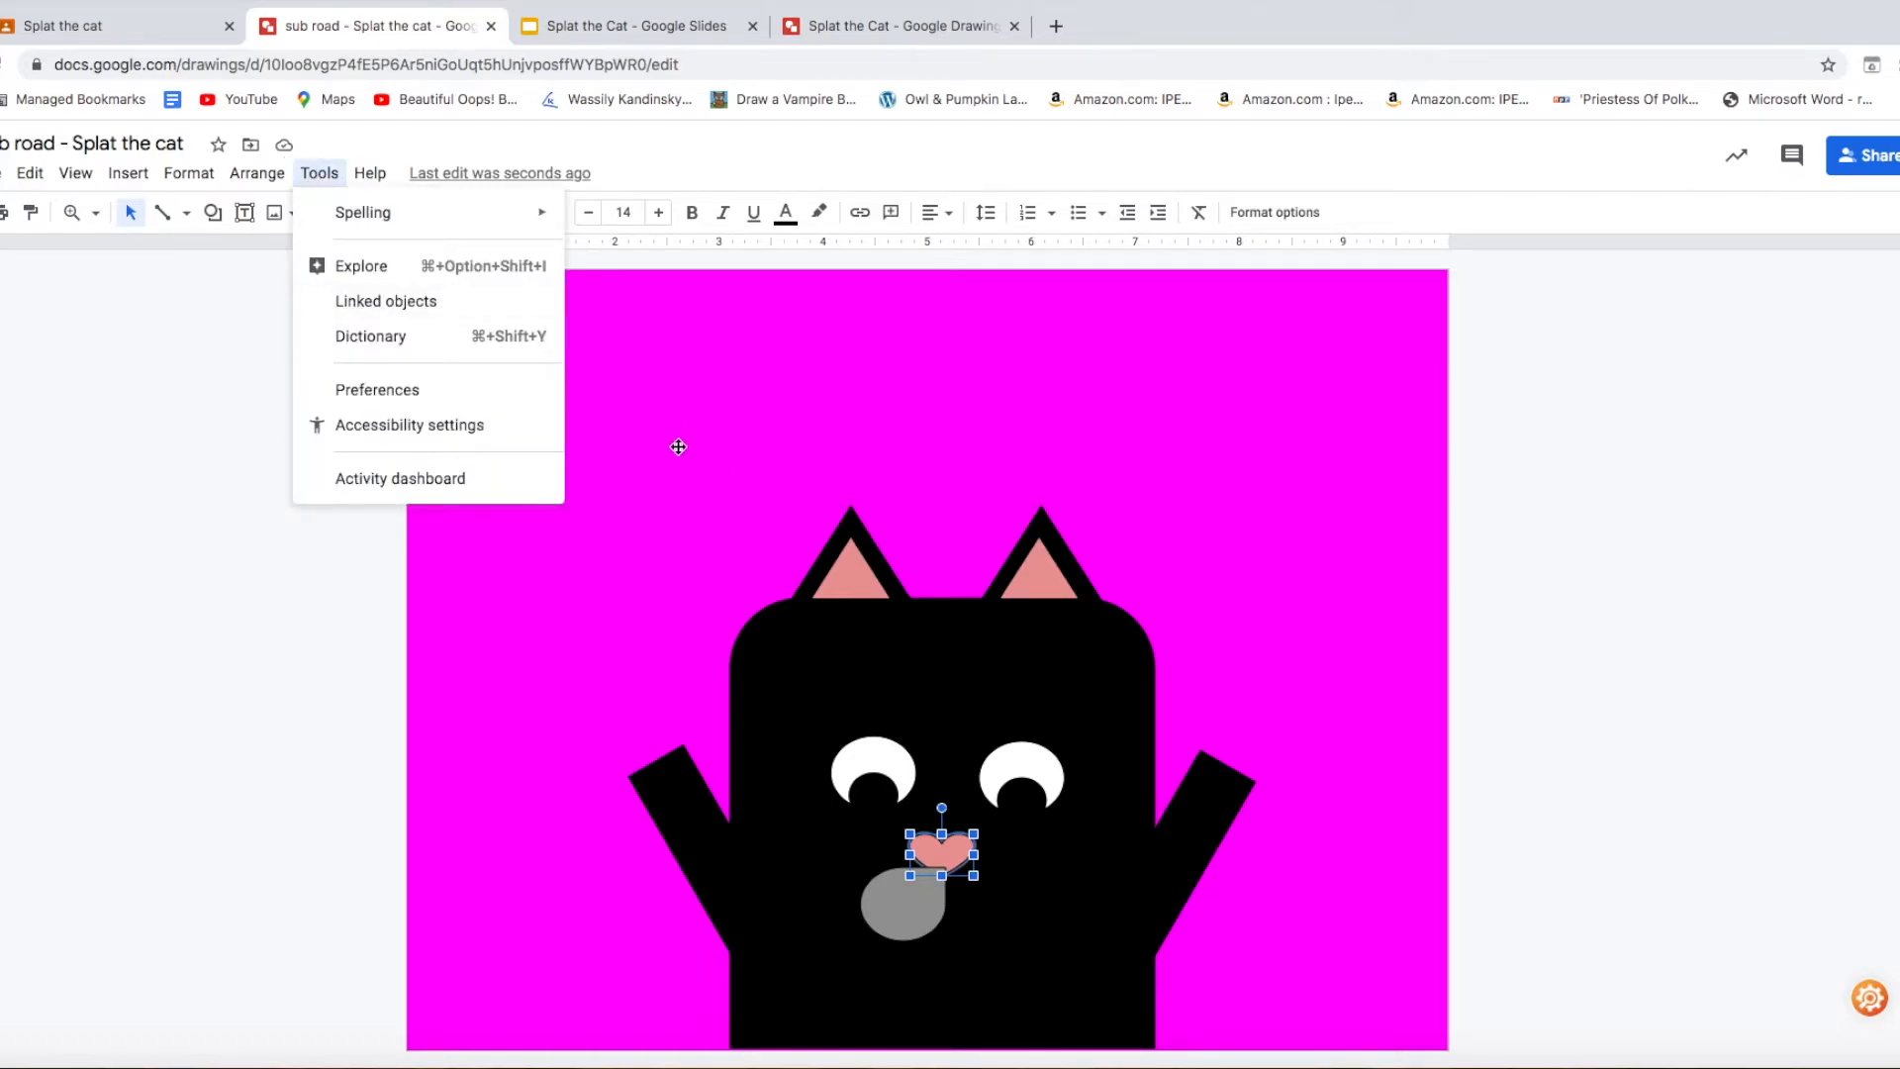
{"action": "left_click", "coordinate": [260, 176]}
{"action": "mouse_move", "coordinate": [268, 218]}
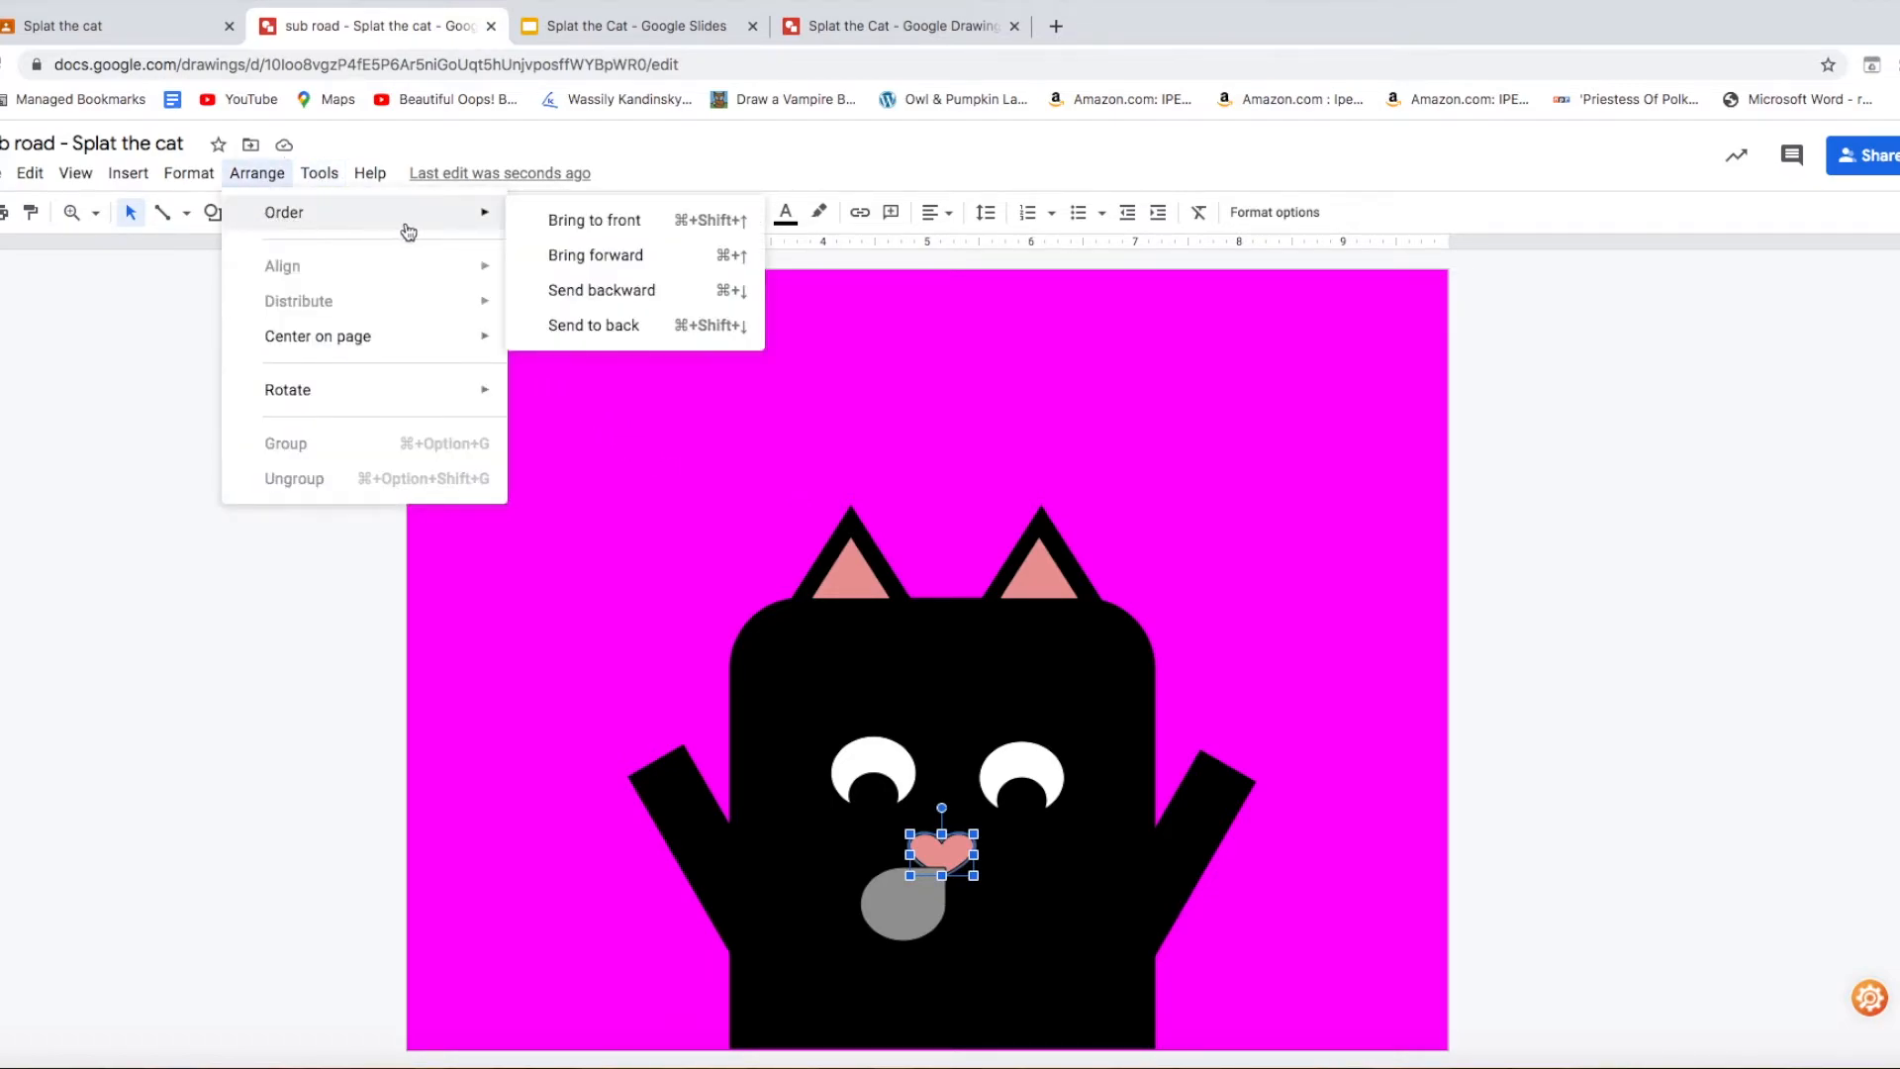
{"action": "left_click", "coordinate": [562, 224]}
{"action": "left_click", "coordinate": [1240, 633]}
- Shrink the gray teardrop to about 0.61 × 0.44 inch and the heart to about 0.43 × 0.16 inch, placing the heart over the teardrop's pointed corner
{"action": "left_click", "coordinate": [906, 918]}
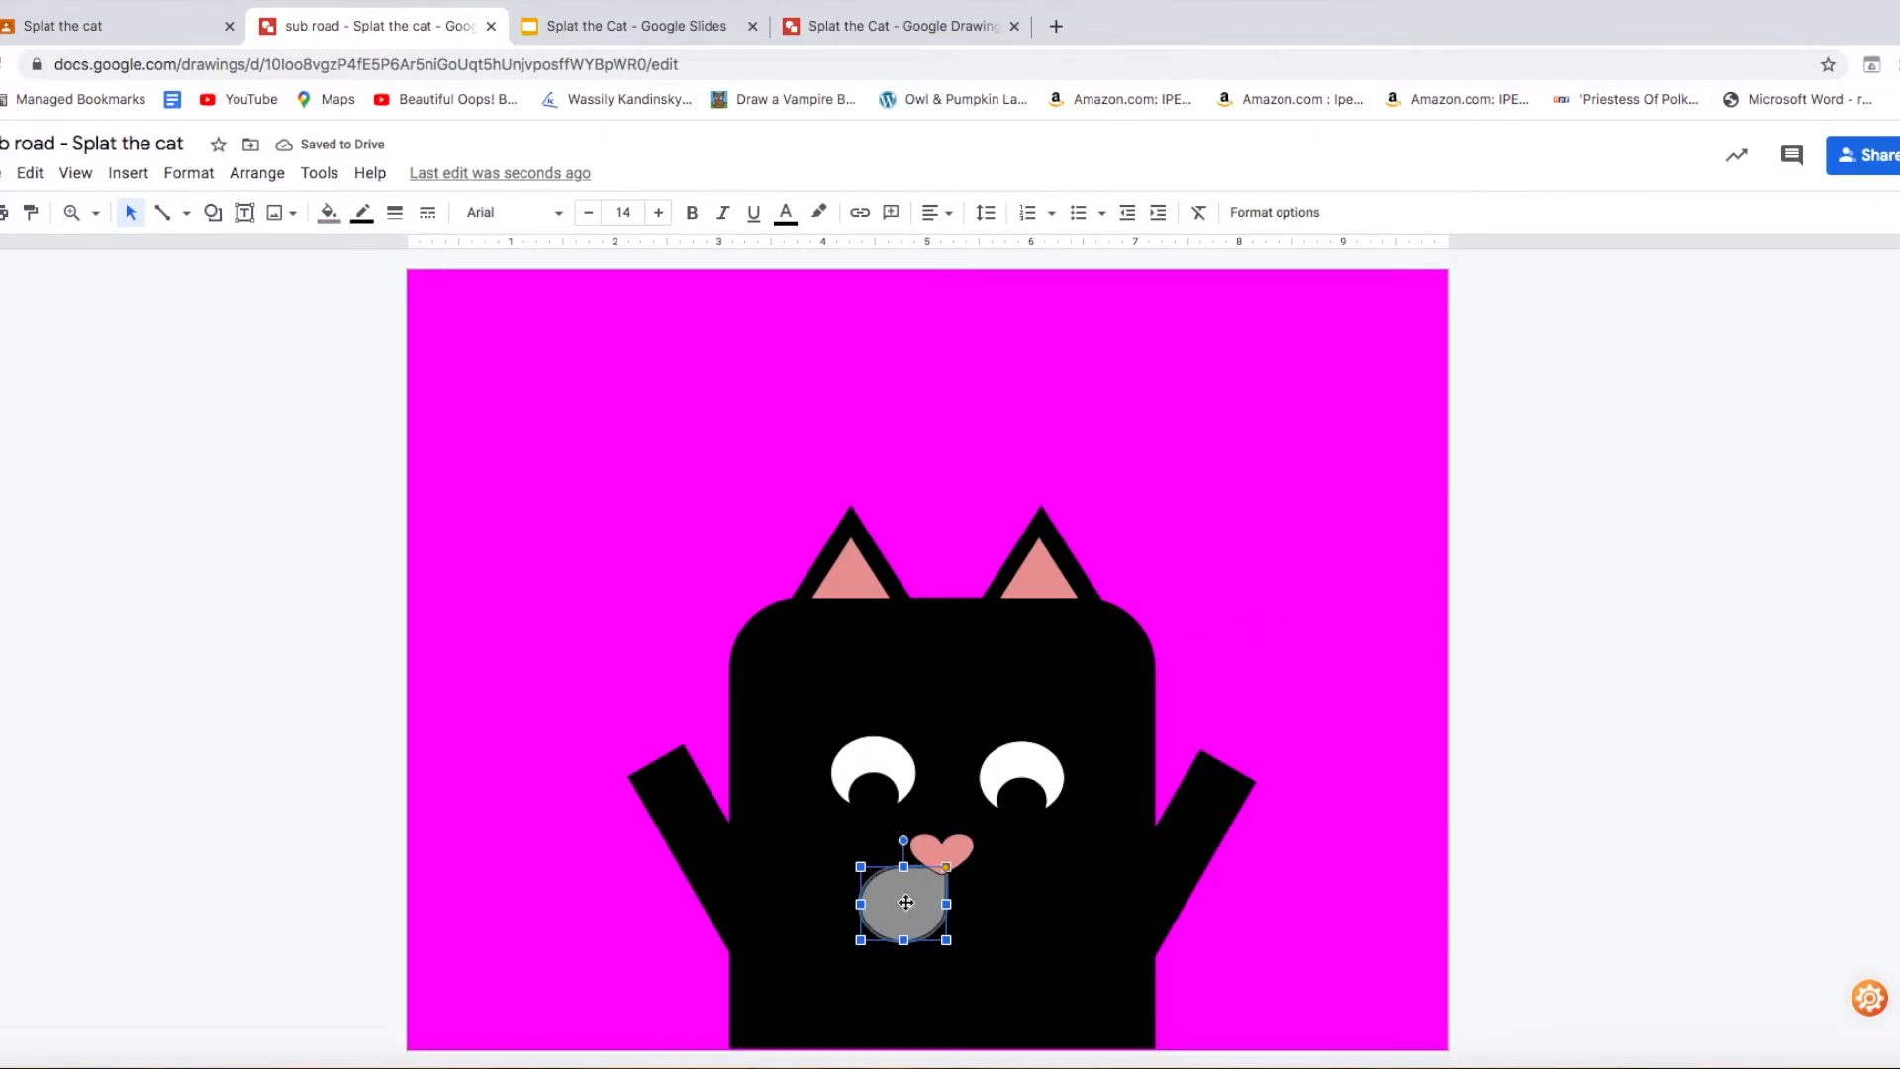
{"action": "left_click_drag", "start_coordinate": [948, 943], "coordinate": [920, 865]}
{"action": "left_click", "coordinate": [960, 840]}
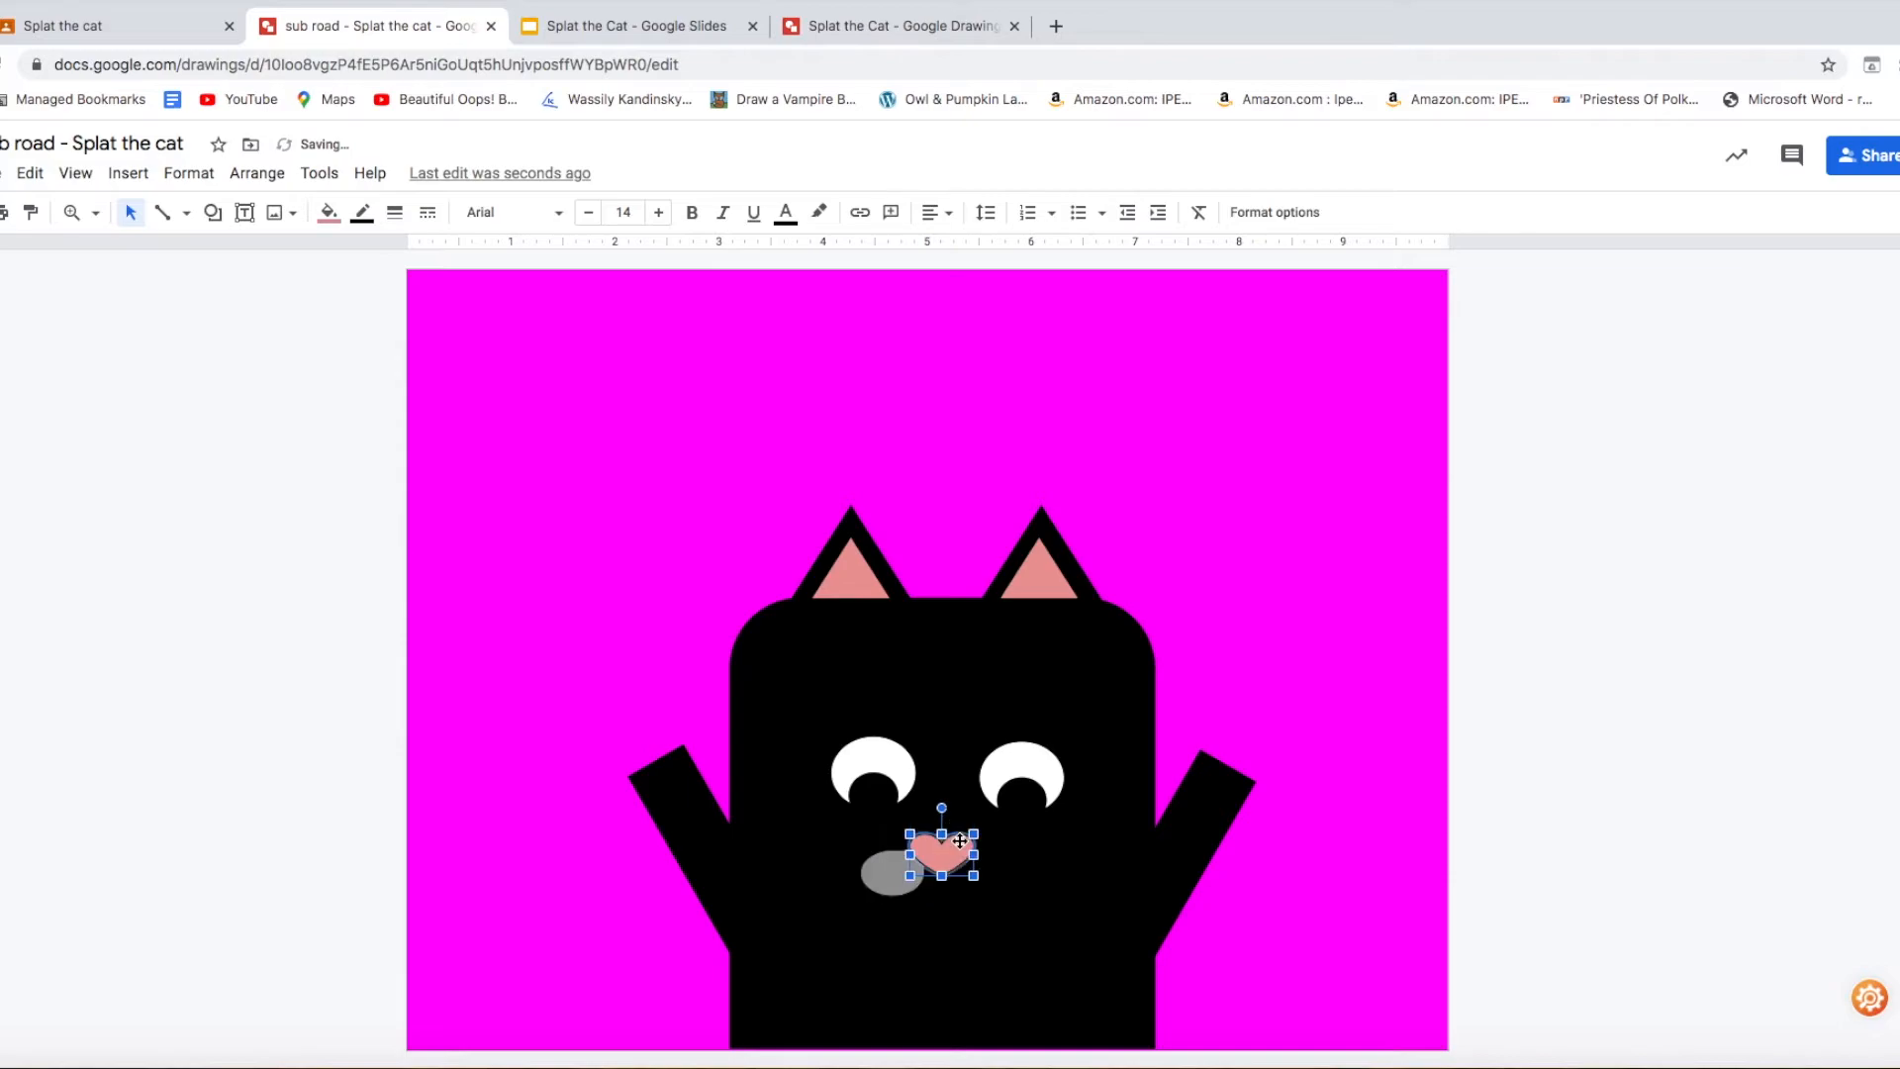
{"action": "left_click_drag", "start_coordinate": [974, 876], "coordinate": [910, 887]}
{"action": "left_click", "coordinate": [890, 878]}
{"action": "left_click", "coordinate": [1069, 870]}
{"action": "left_click", "coordinate": [959, 858]}
{"action": "left_click_drag", "start_coordinate": [965, 863], "coordinate": [963, 858]}
{"action": "left_click", "coordinate": [1035, 917]}
- Duplicate the gray teardrop, flip the copy horizontally, and place it beside the original so both points meet under the nose
{"action": "left_click", "coordinate": [920, 876]}
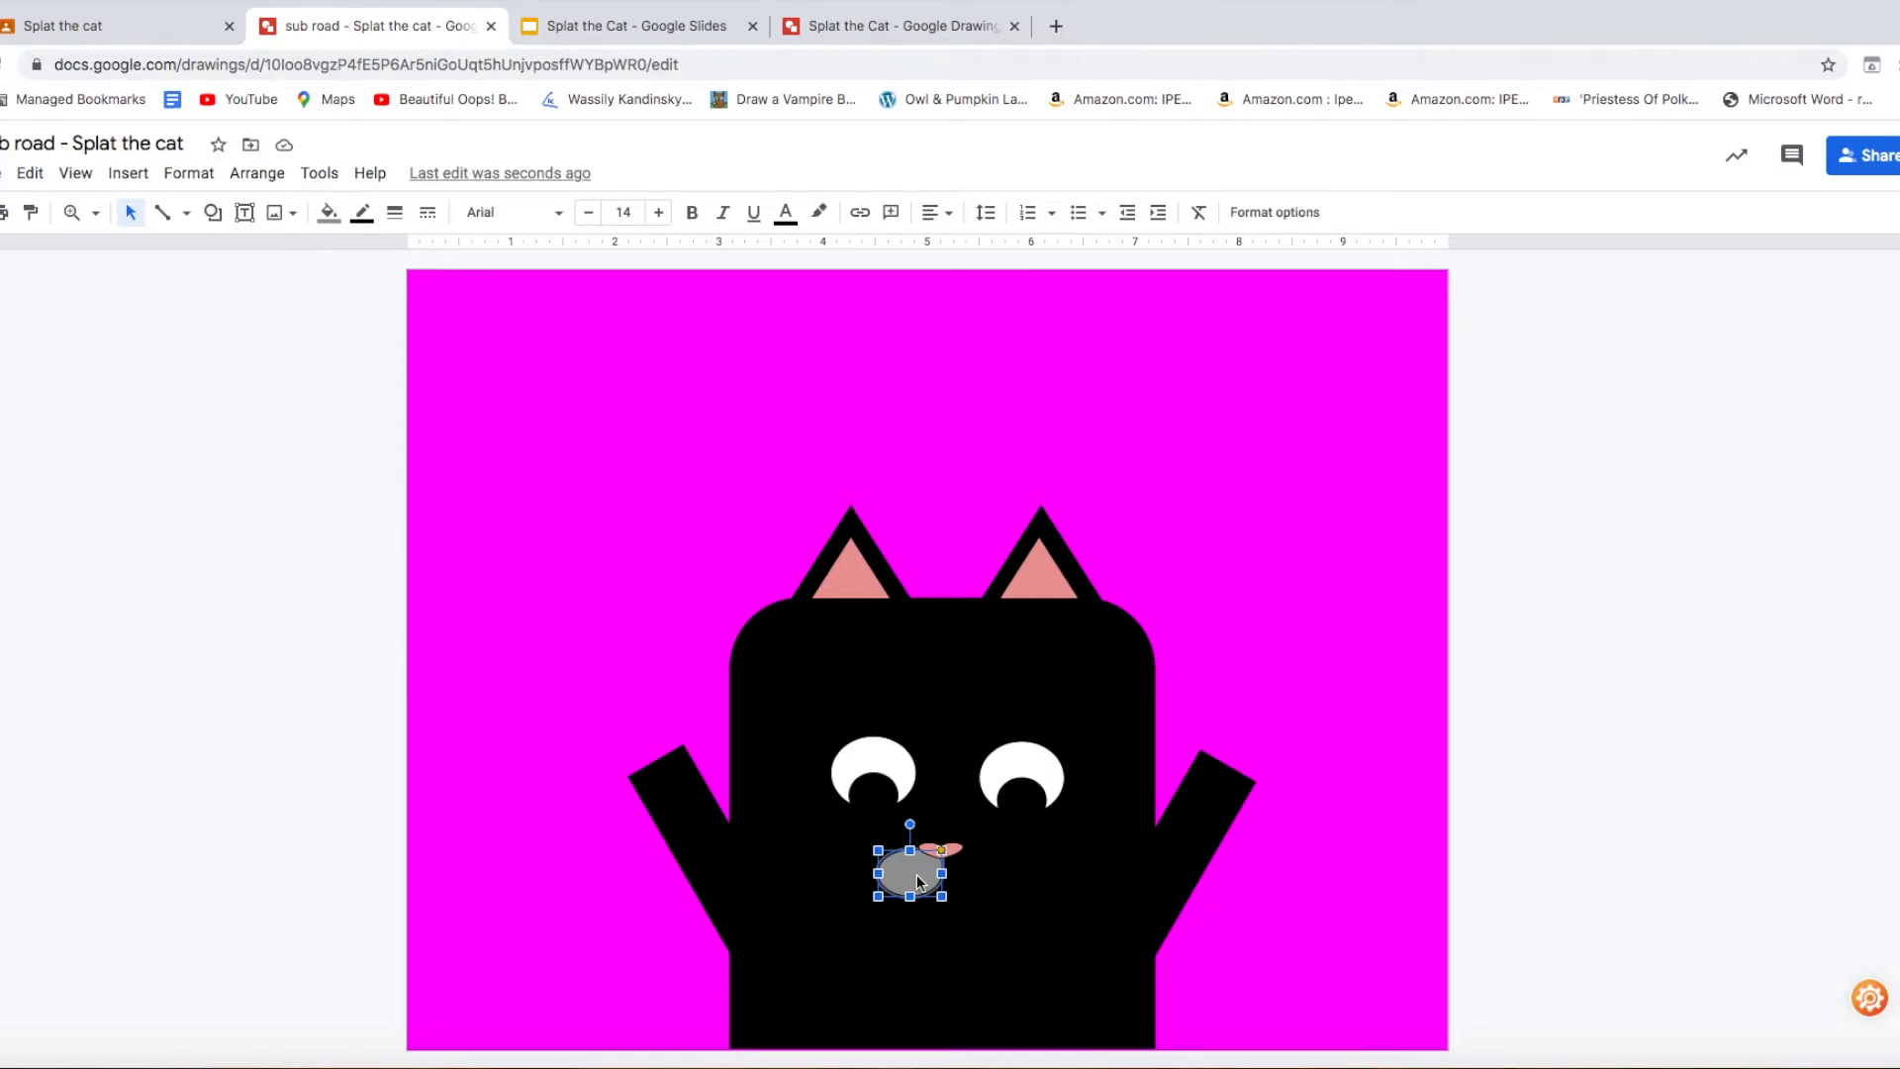
{"action": "key", "text": "ctrl+d"}
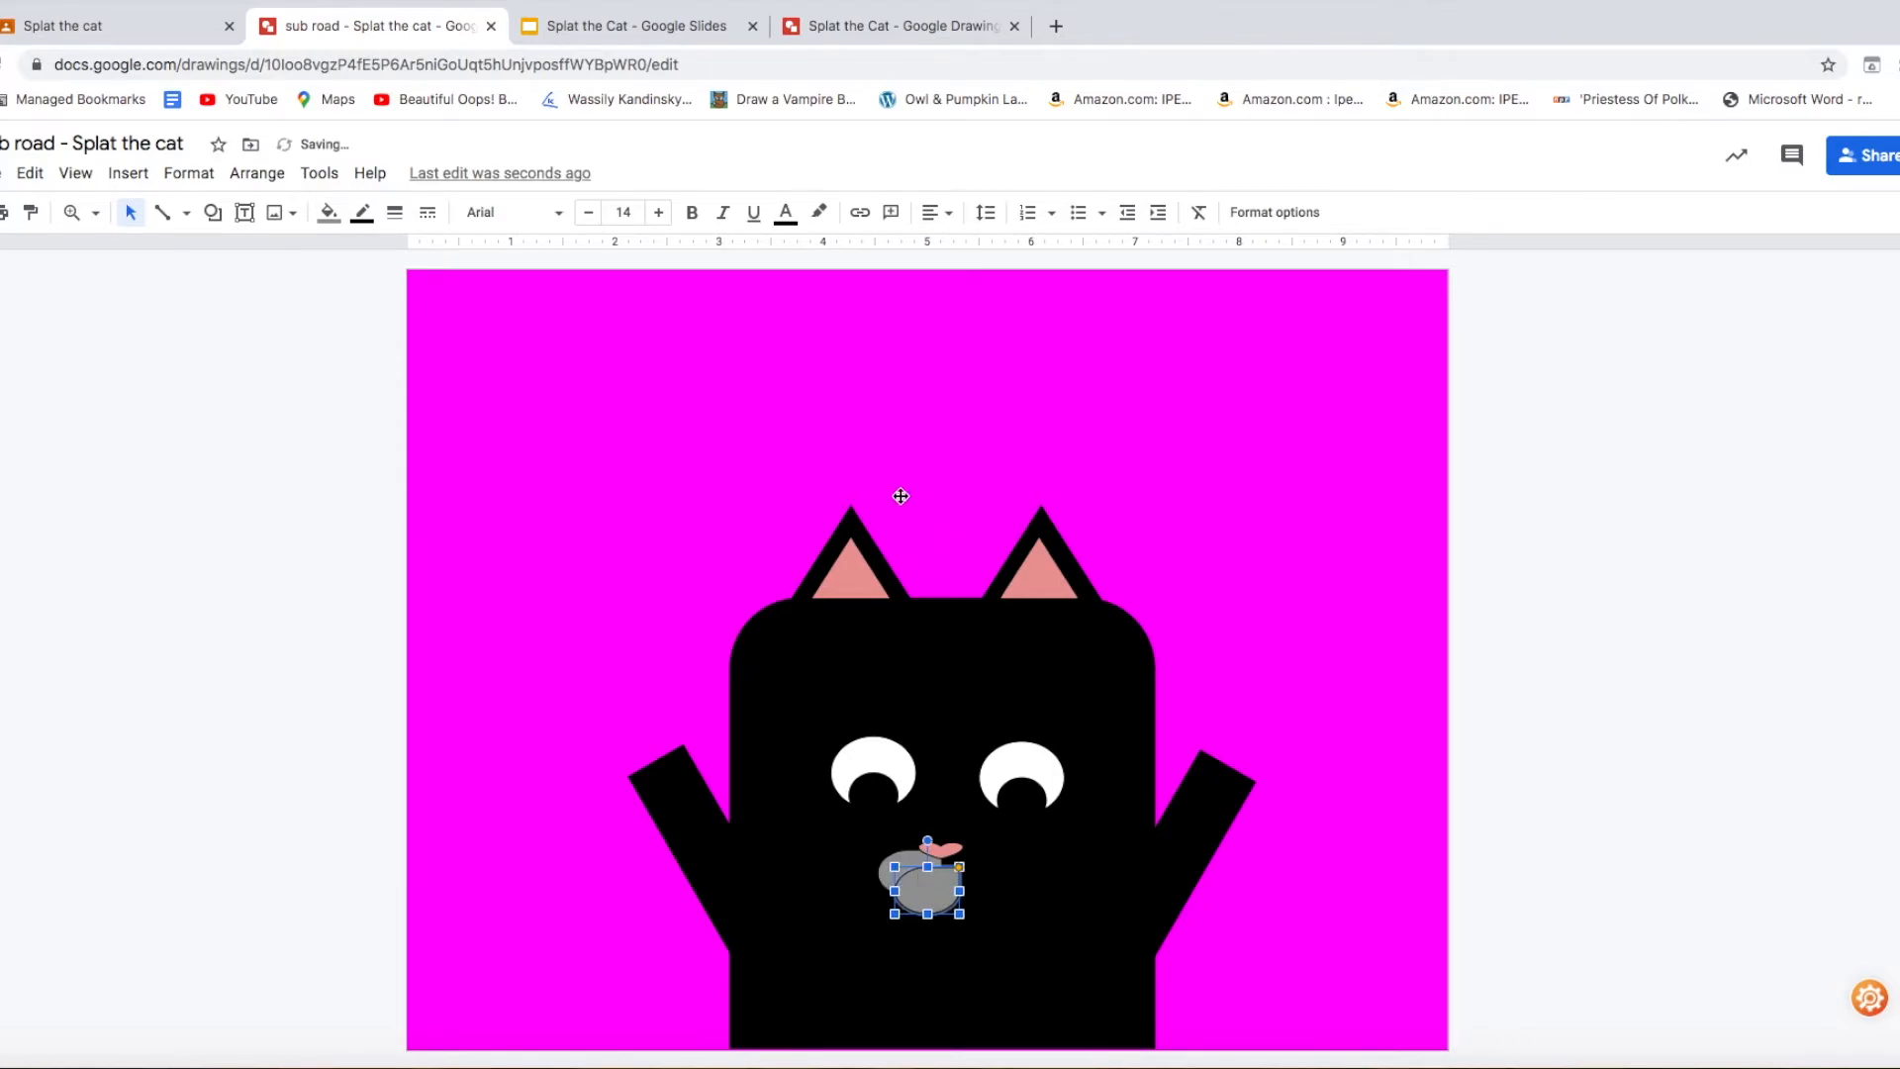
{"action": "left_click", "coordinate": [191, 176]}
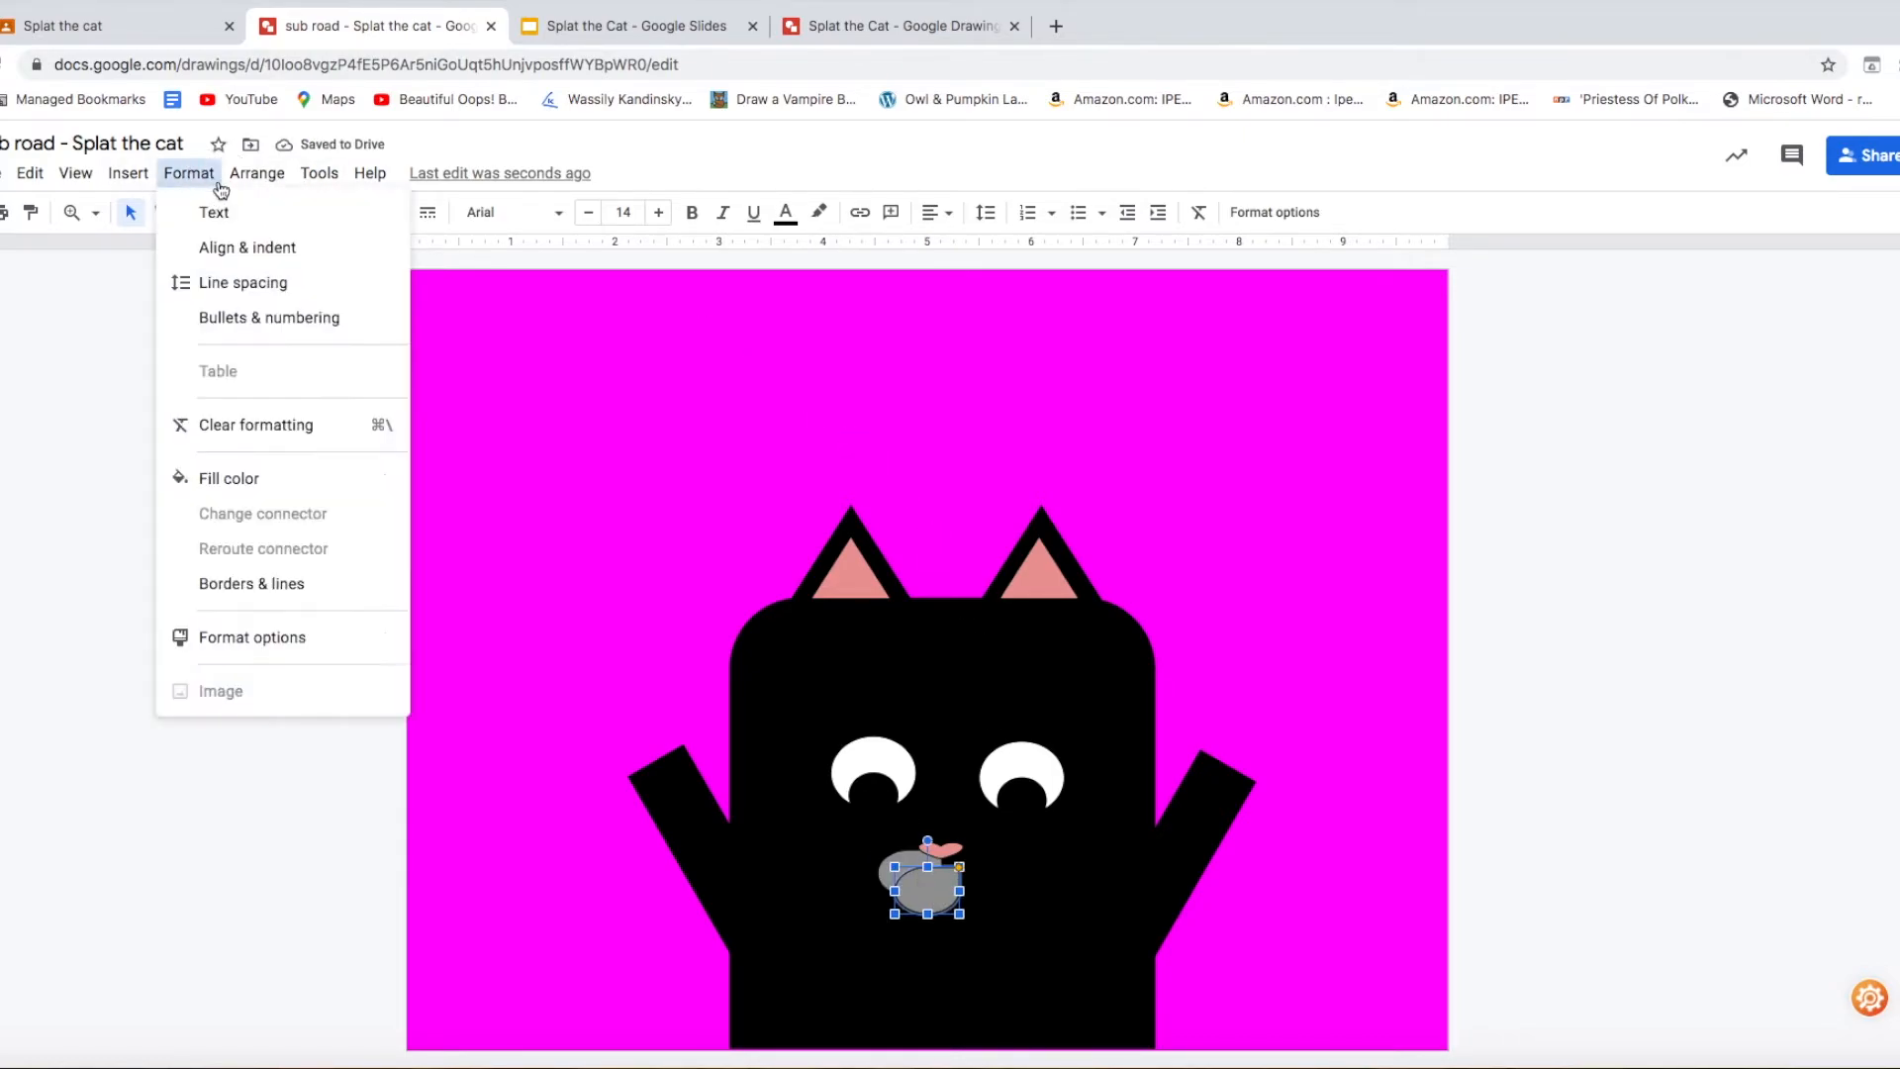
{"action": "left_click", "coordinate": [253, 637]}
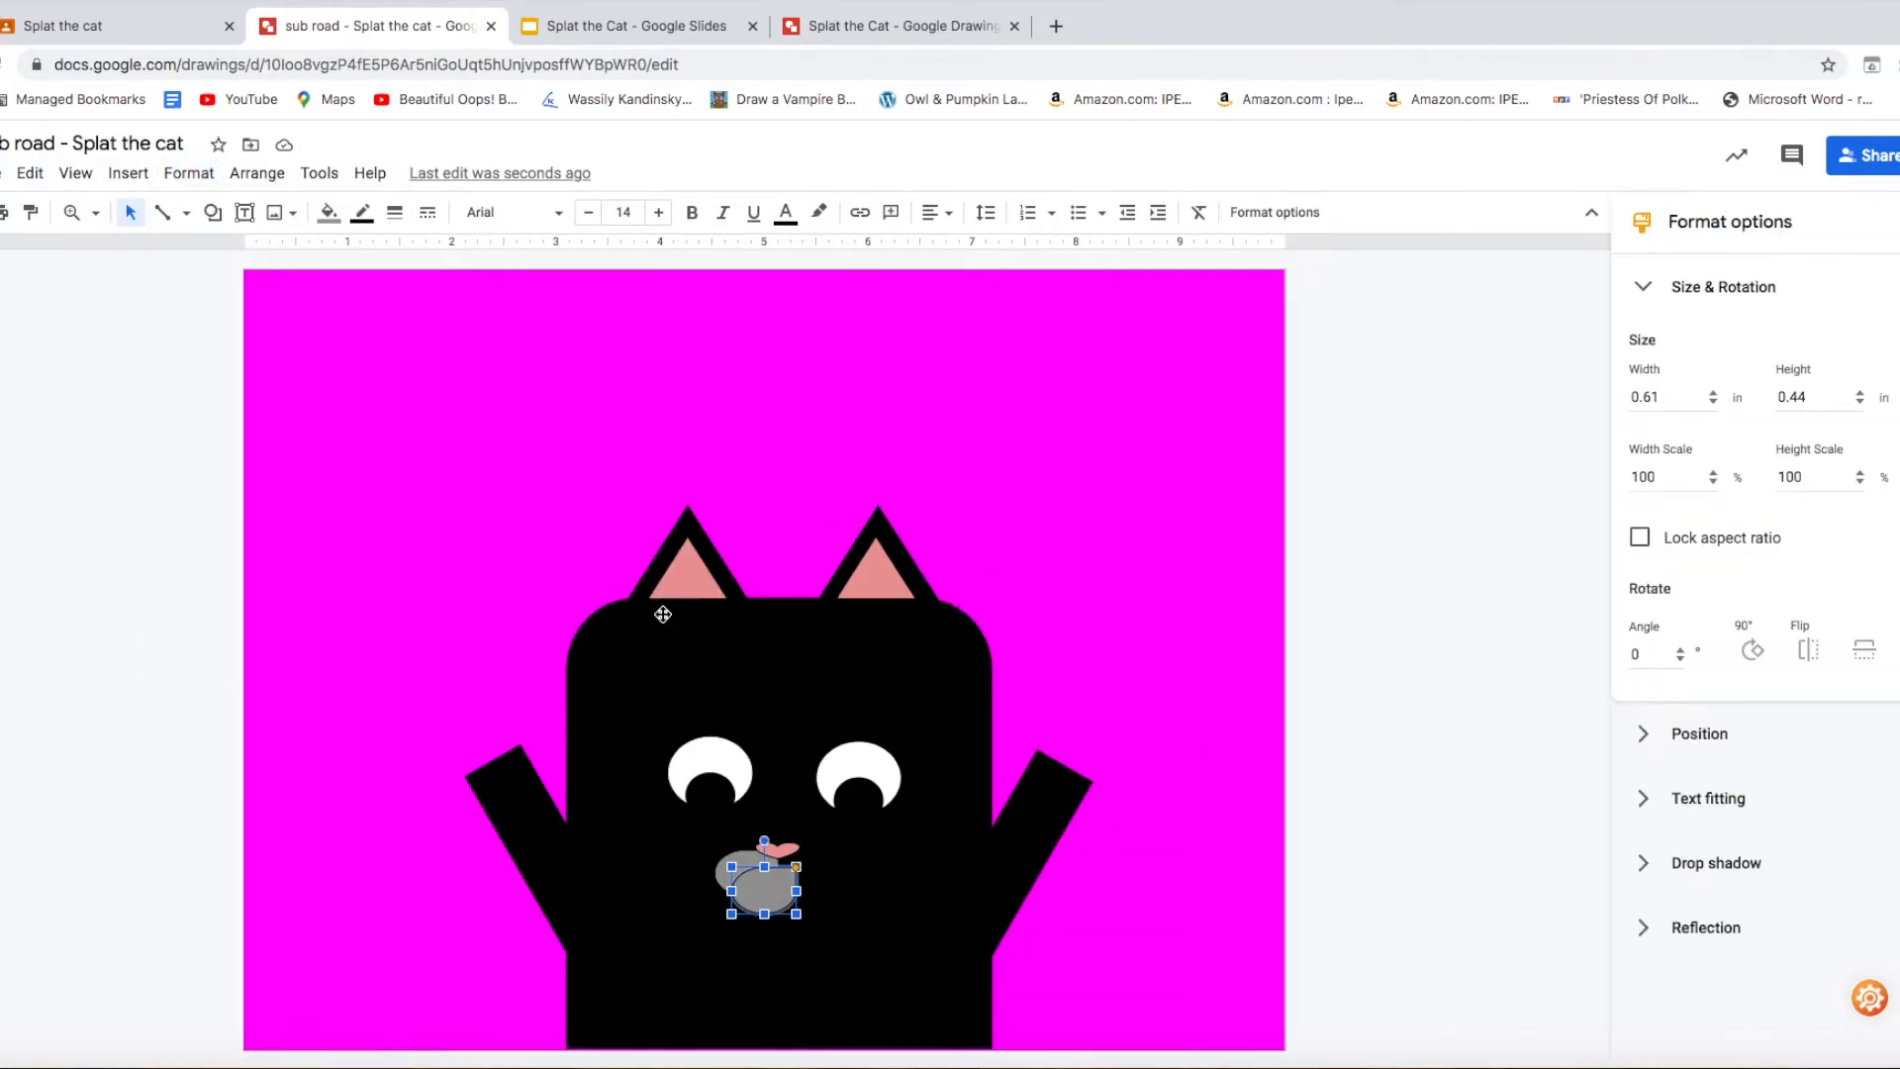
{"action": "left_click", "coordinate": [1808, 649]}
{"action": "mouse_move", "coordinate": [781, 888]}
{"action": "left_mouse_down"}
{"action": "mouse_move", "coordinate": [819, 879]}
{"action": "mouse_move", "coordinate": [811, 865]}
{"action": "left_mouse_up"}
{"action": "left_click", "coordinate": [913, 878]}
{"action": "left_click", "coordinate": [802, 881]}
{"action": "key", "text": "Down"}
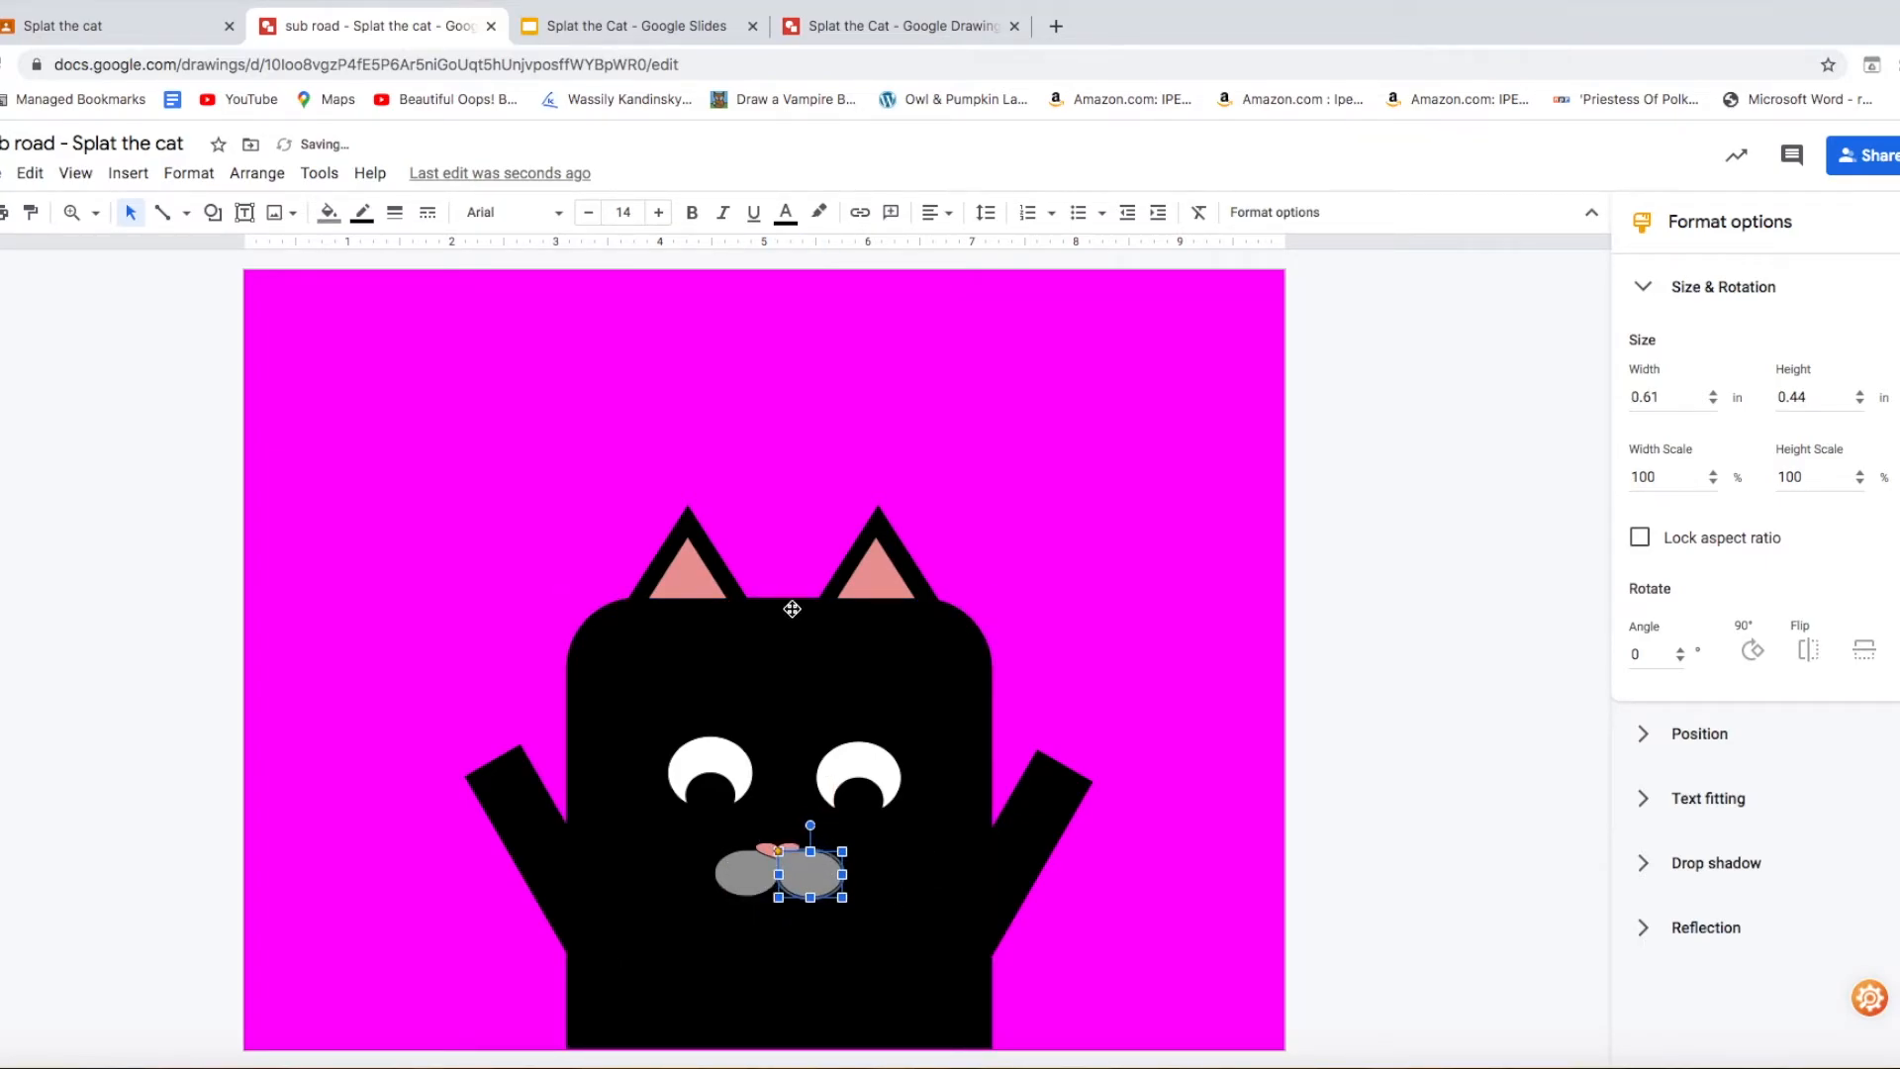
{"action": "left_click", "coordinate": [362, 212]}
{"action": "left_click", "coordinate": [376, 250]}
{"action": "left_click", "coordinate": [893, 882]}
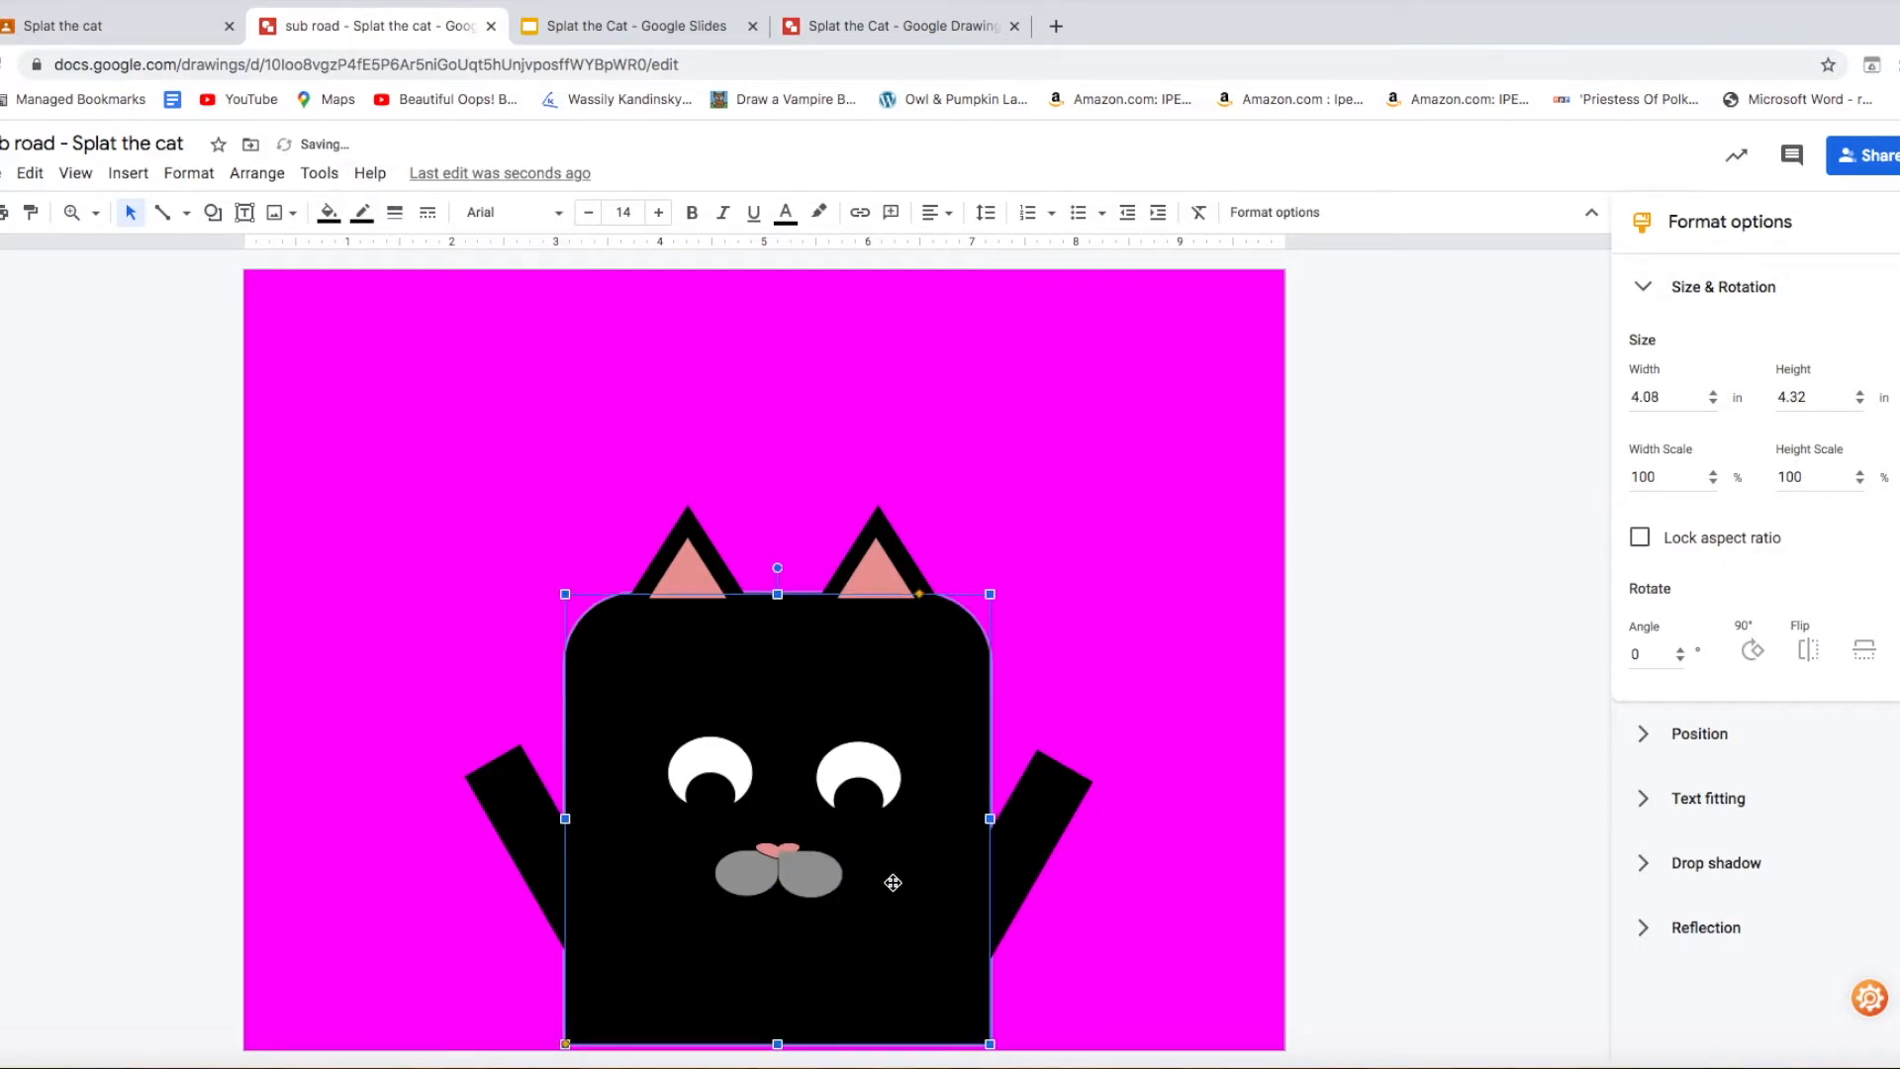
- Bring the heart nose in front of both gray muzzle shapes and close the format options
{"action": "left_click", "coordinate": [782, 854]}
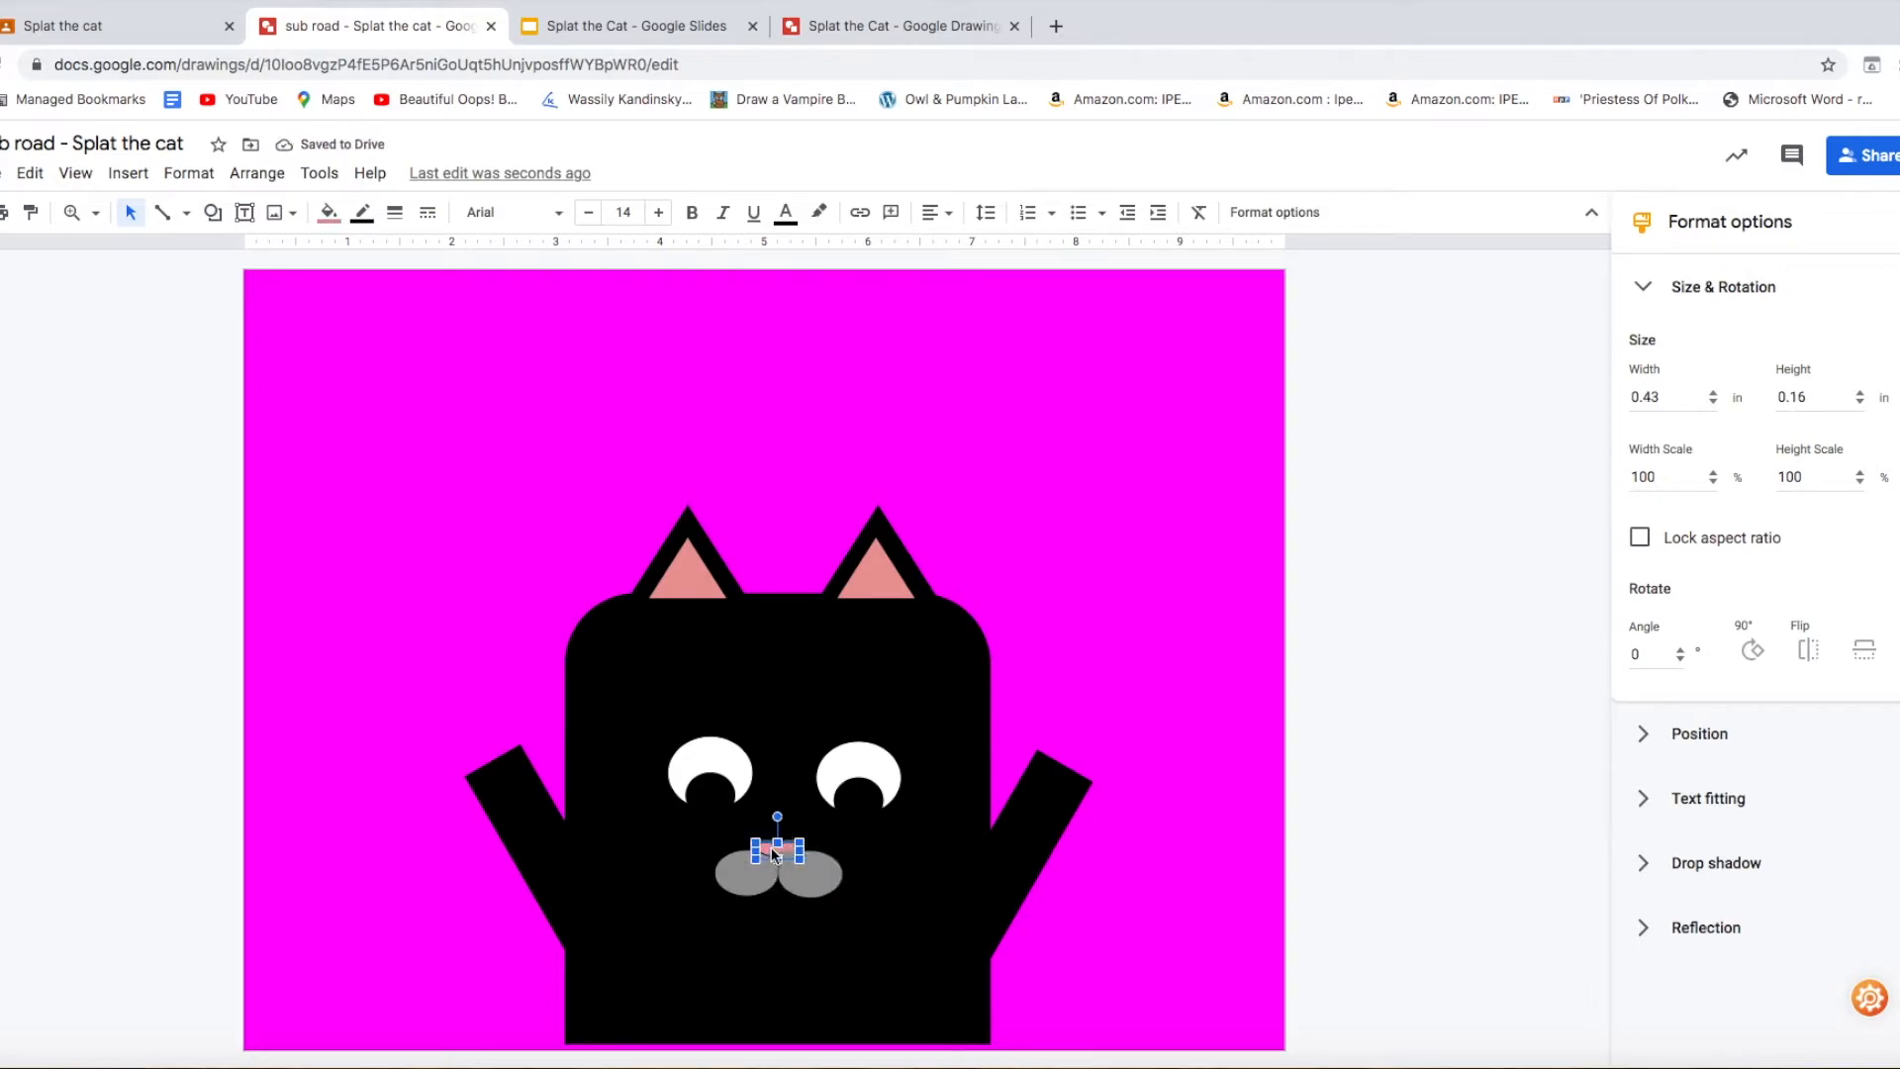
{"action": "left_click", "coordinate": [320, 173]}
{"action": "left_click", "coordinate": [258, 173]}
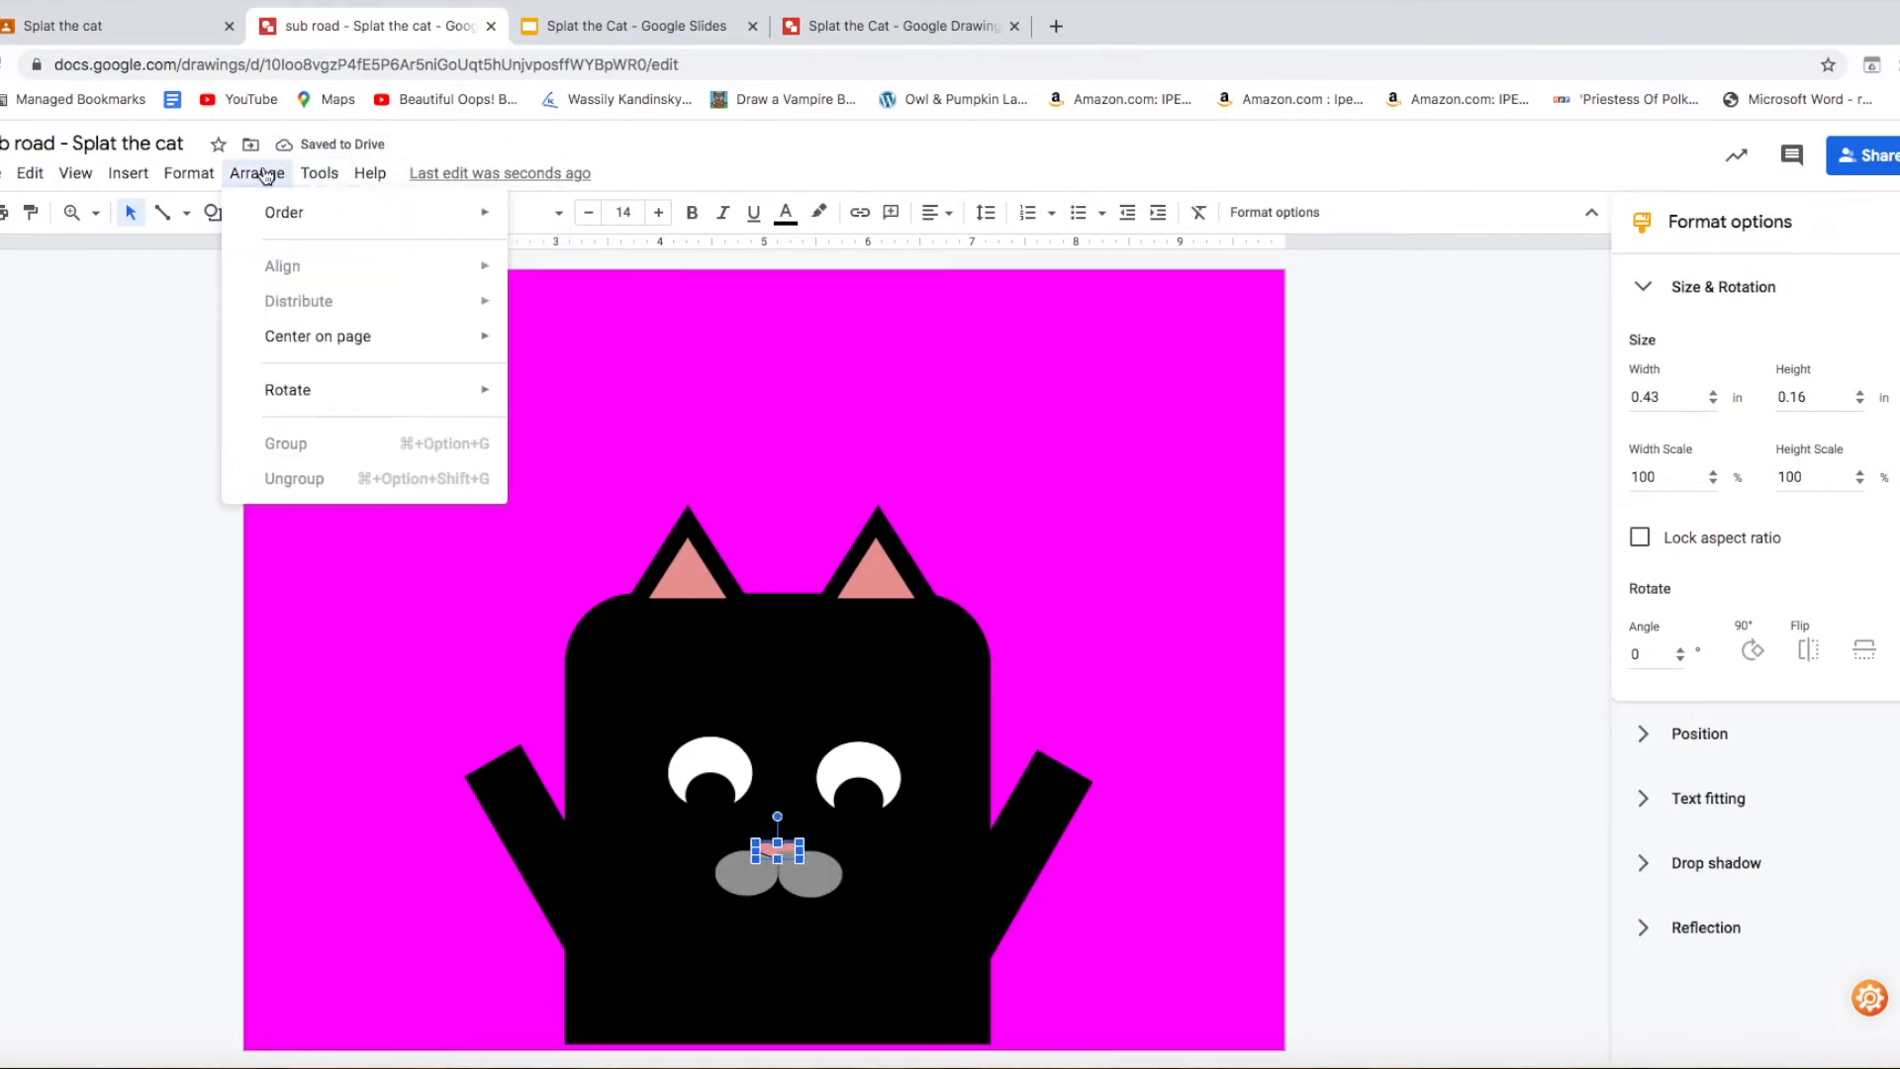
{"action": "mouse_move", "coordinate": [471, 230]}
{"action": "left_click", "coordinate": [584, 220]}
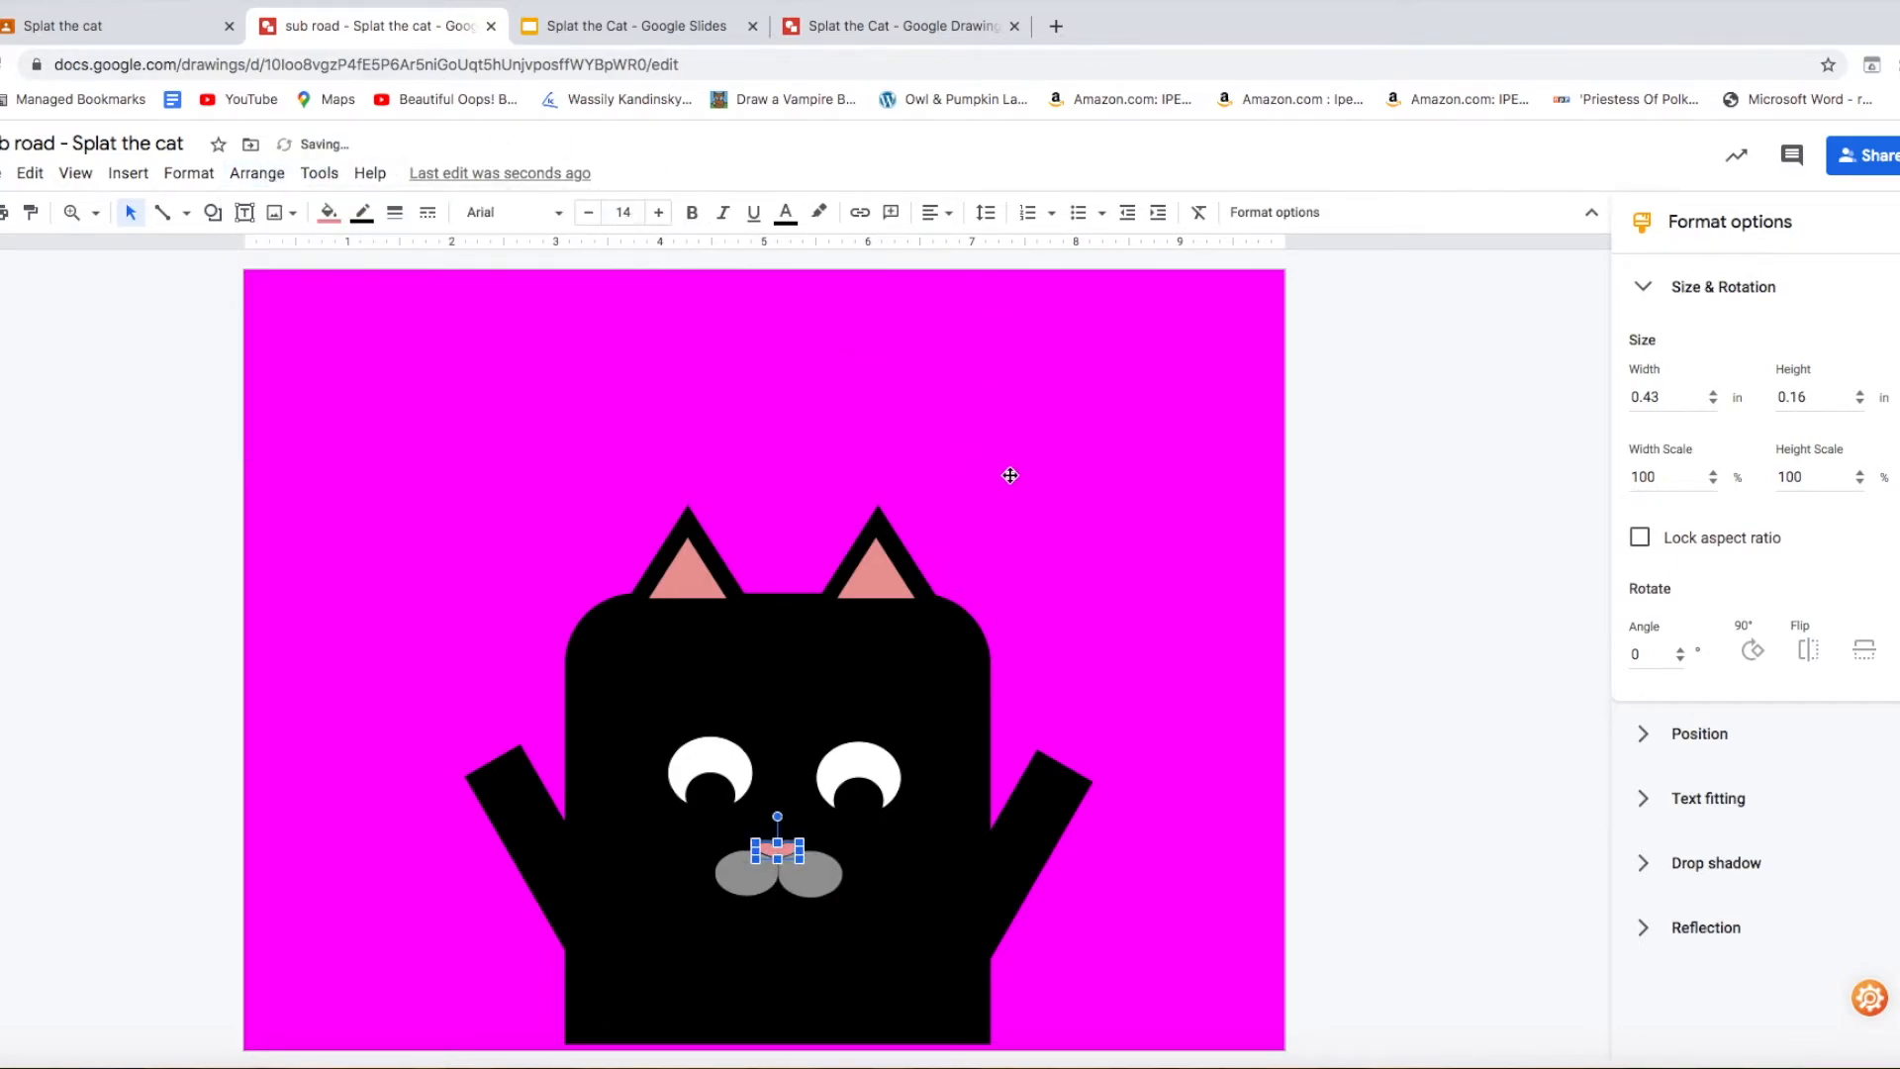
{"action": "left_click", "coordinate": [1892, 221]}
{"action": "left_click", "coordinate": [1203, 757]}
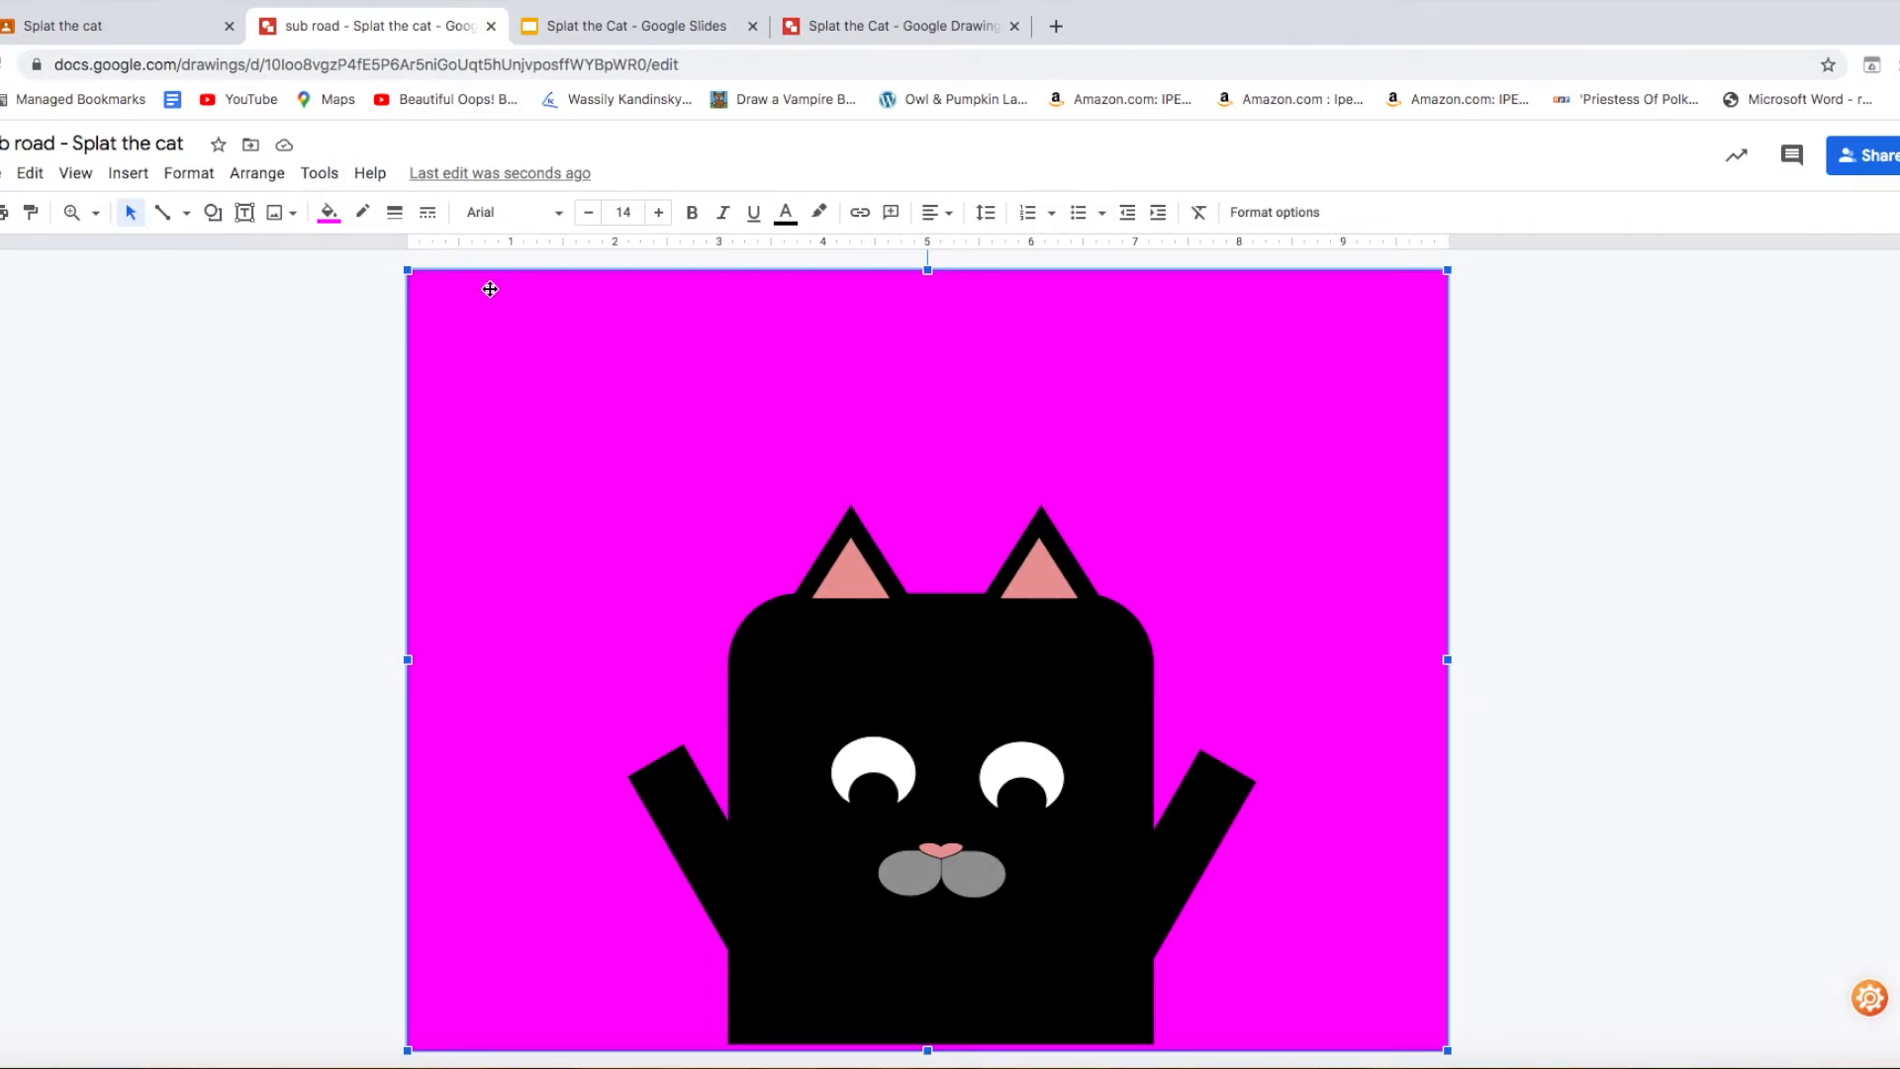
- Draw a rectangle with rounded top corners, about 2.3 inches wide, at the bottom of the body and center it below the muzzle
{"action": "left_click", "coordinate": [213, 212]}
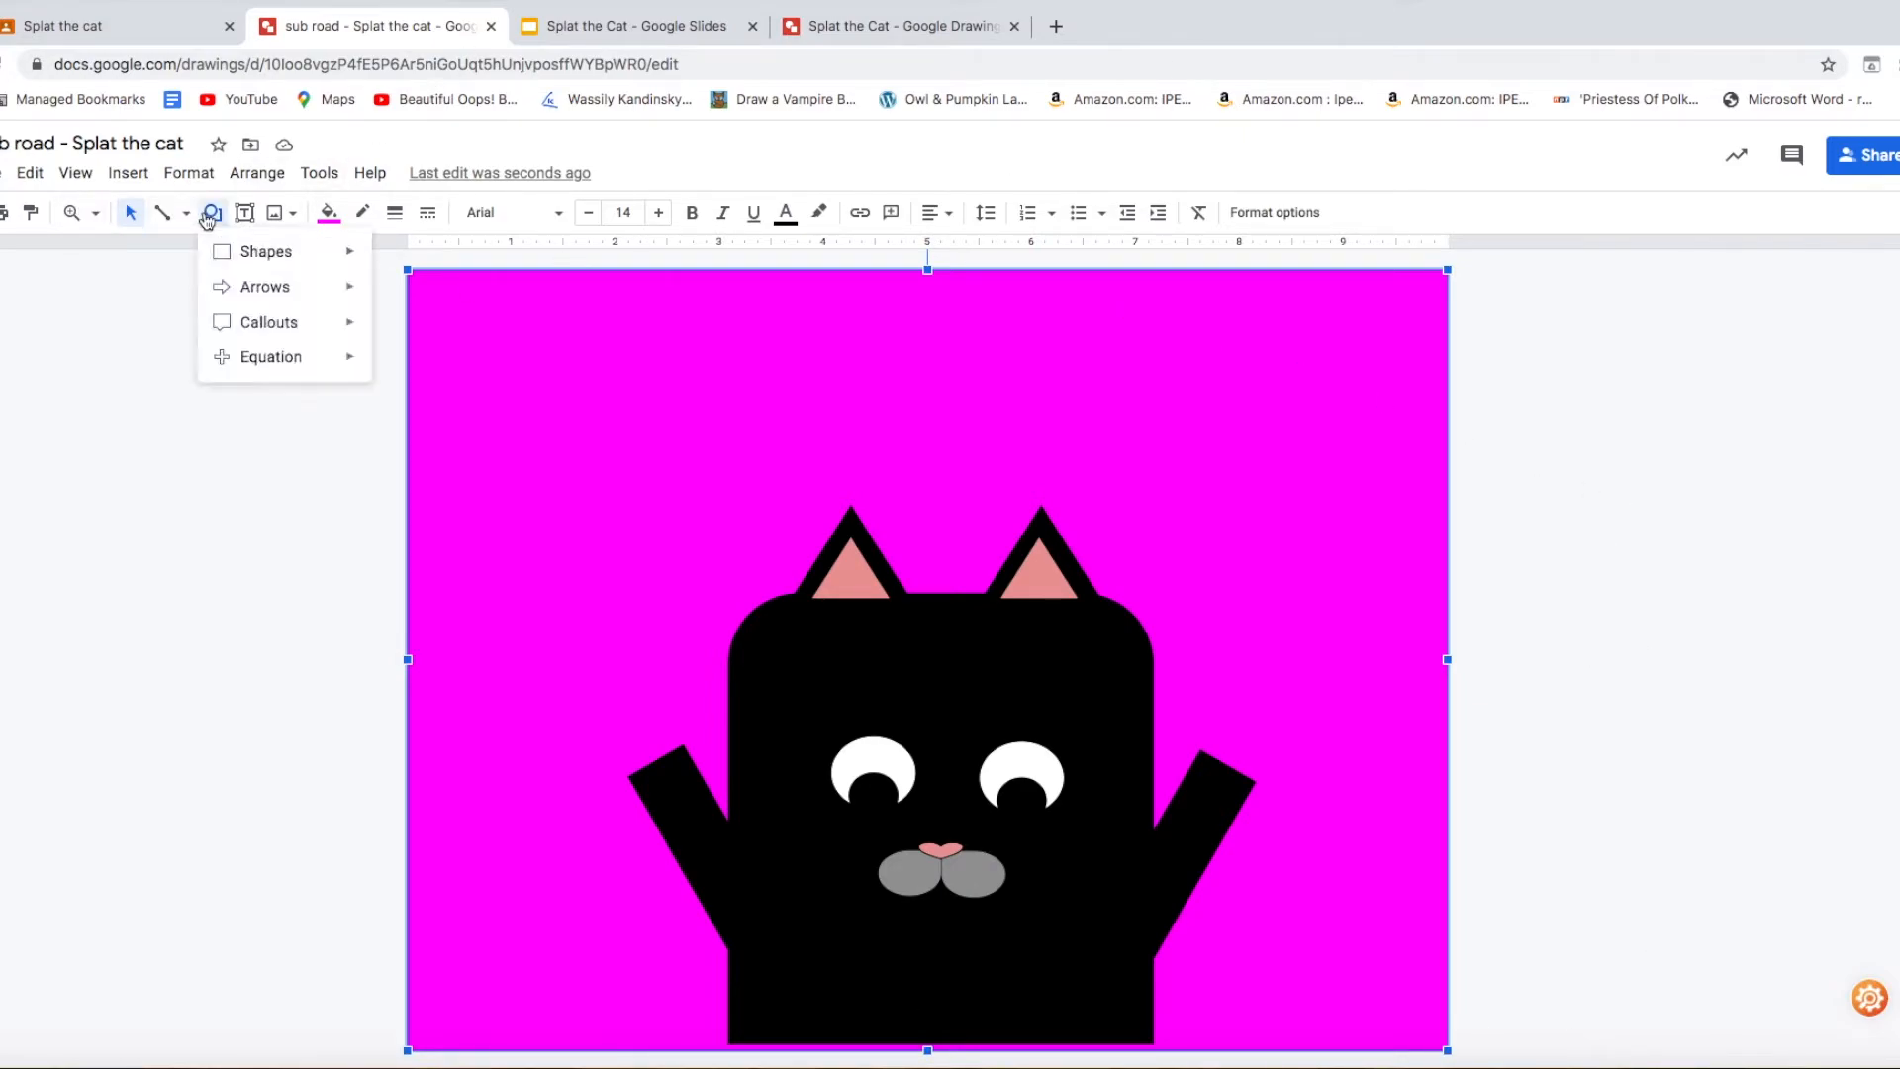
{"action": "mouse_move", "coordinate": [358, 271]}
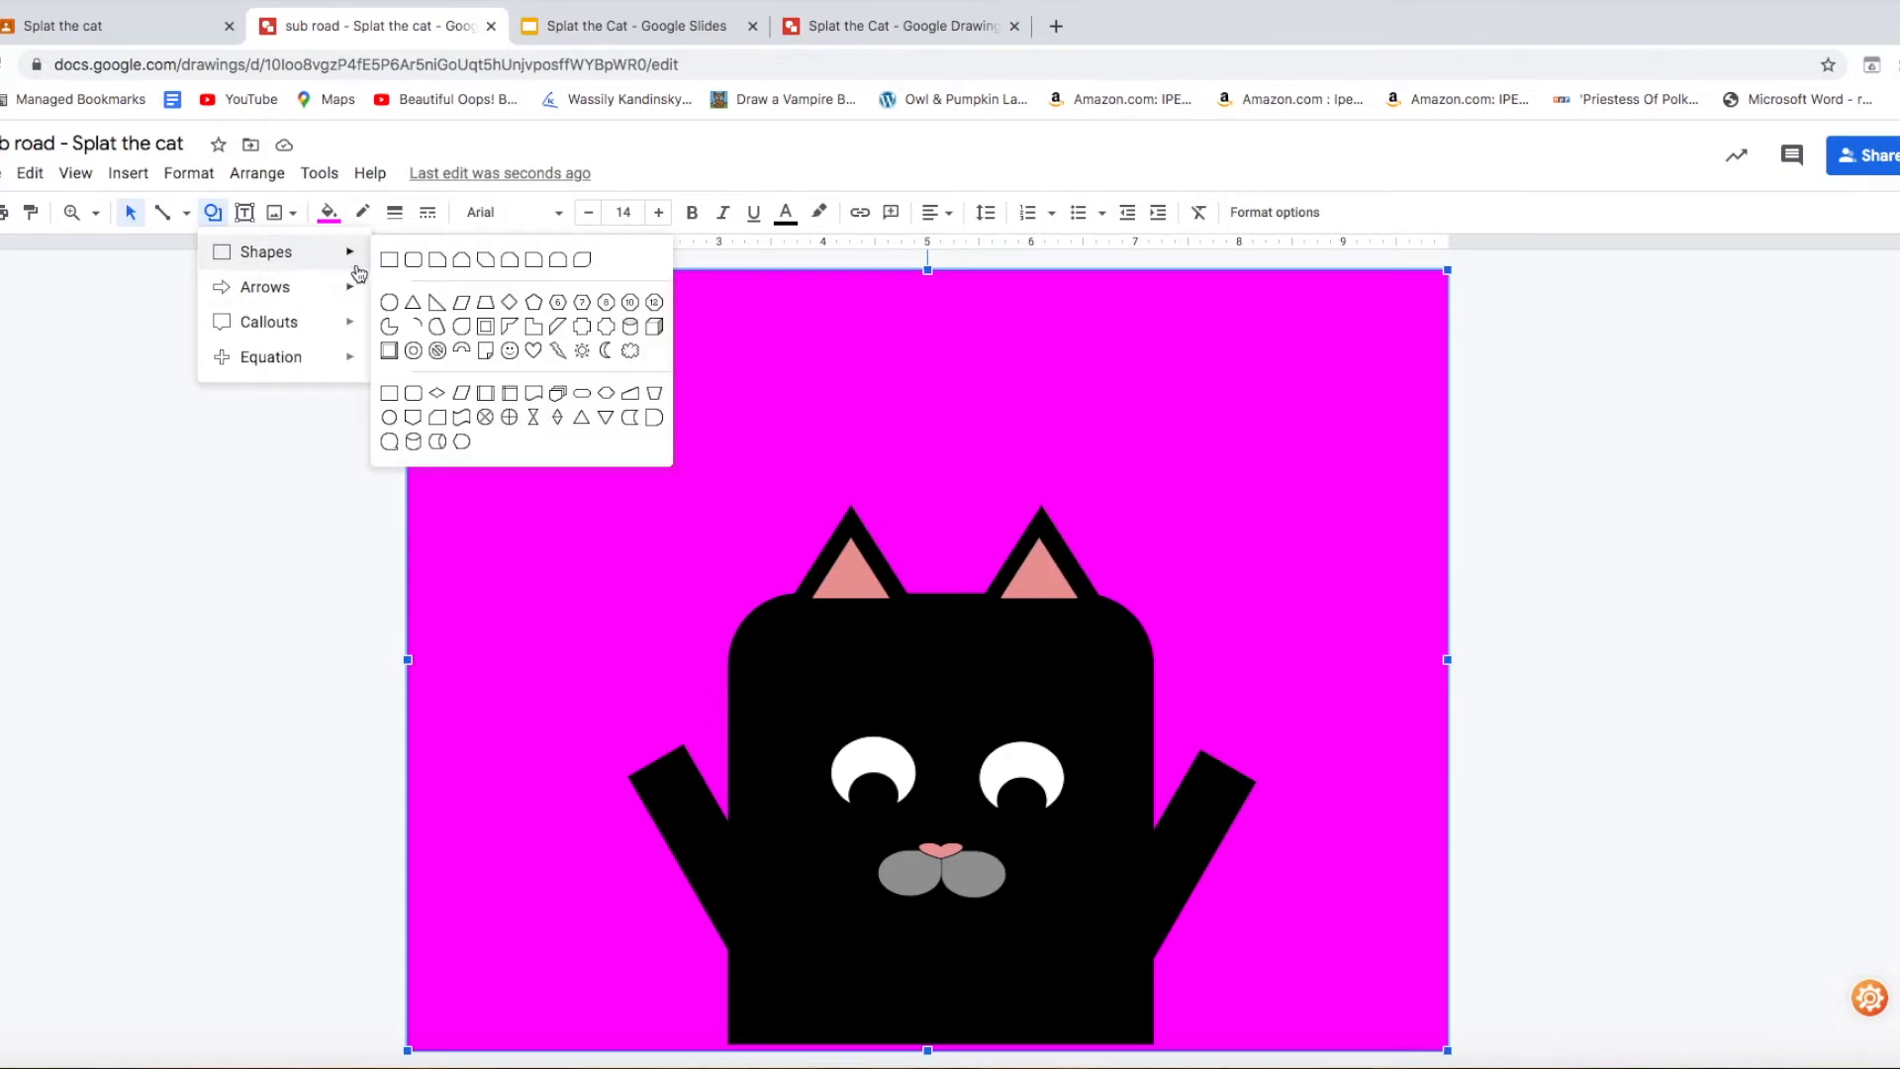
{"action": "left_click", "coordinate": [558, 259]}
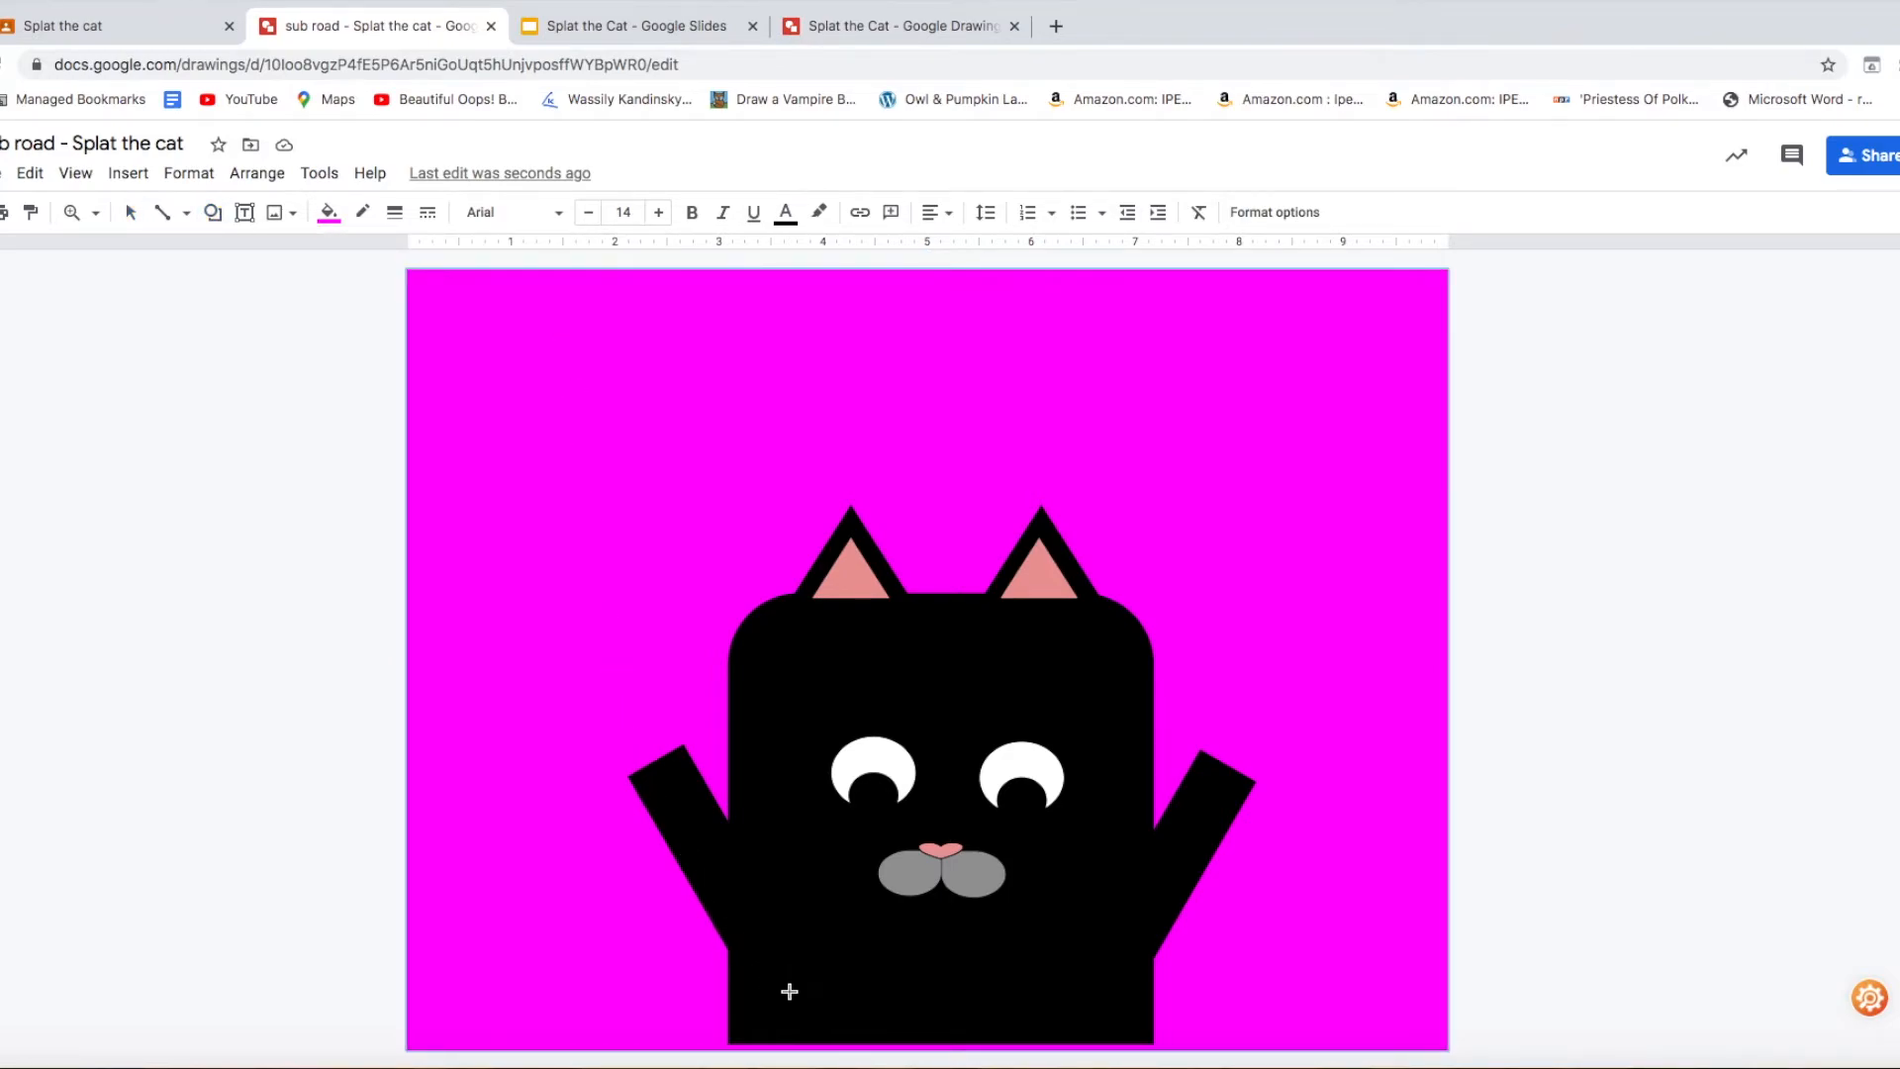
{"action": "left_click_drag", "start_coordinate": [1006, 960], "coordinate": [822, 1043]}
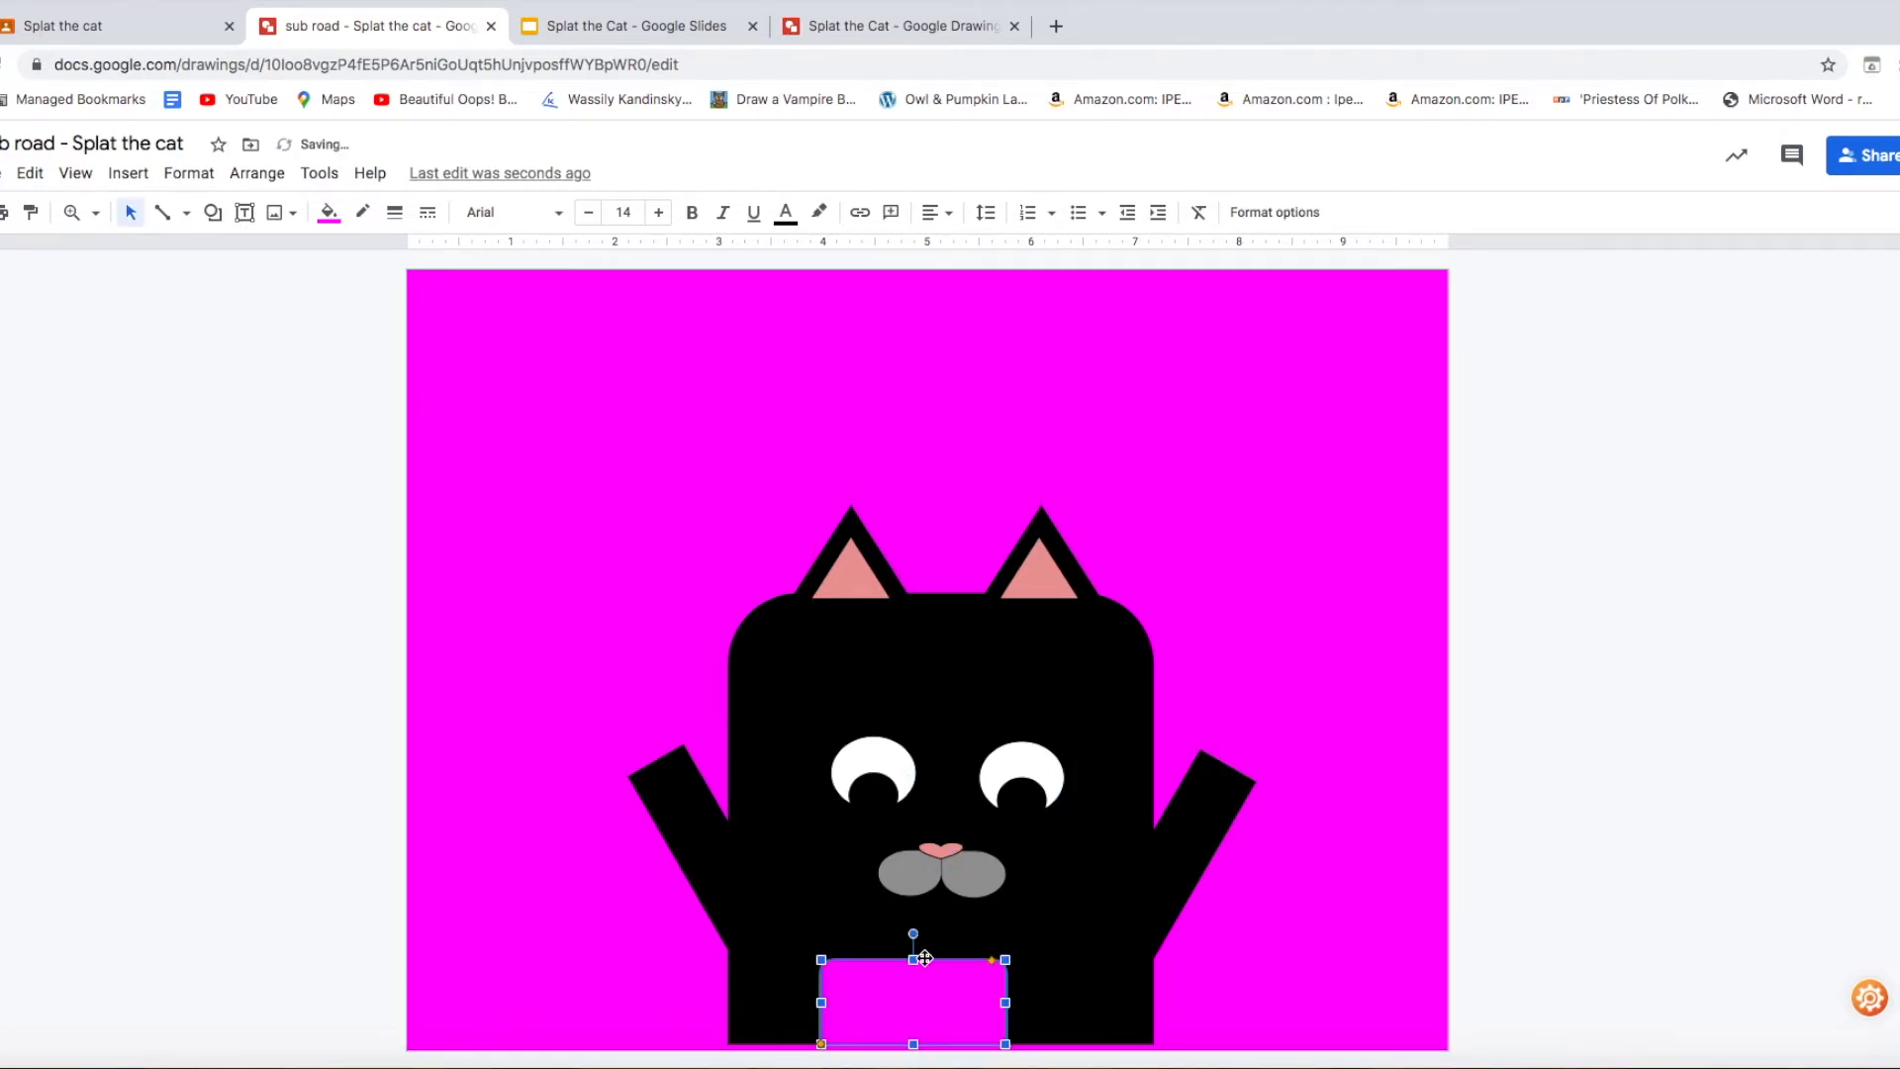
{"action": "left_click_drag", "start_coordinate": [913, 958], "coordinate": [912, 925]}
{"action": "left_click_drag", "start_coordinate": [1006, 984], "coordinate": [1066, 985]}
{"action": "key", "text": "Right"}
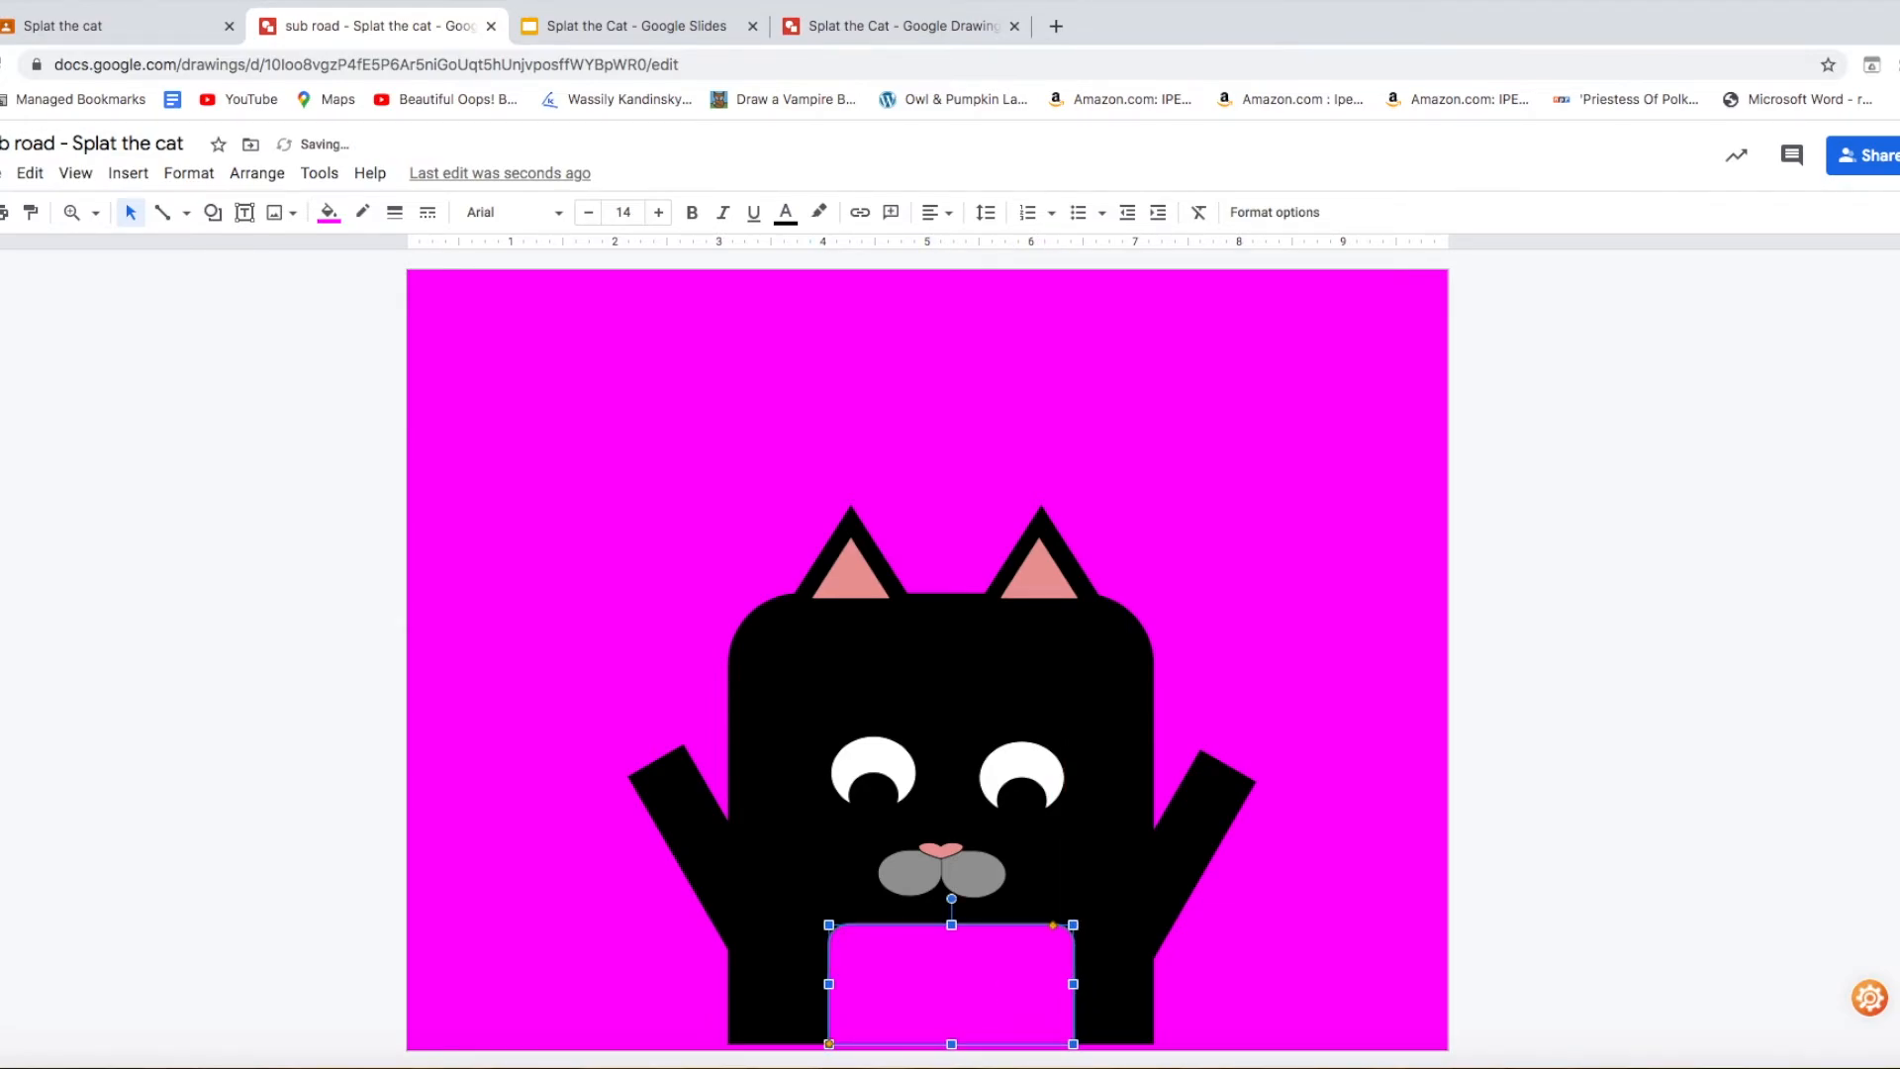
{"action": "key", "text": "Left"}
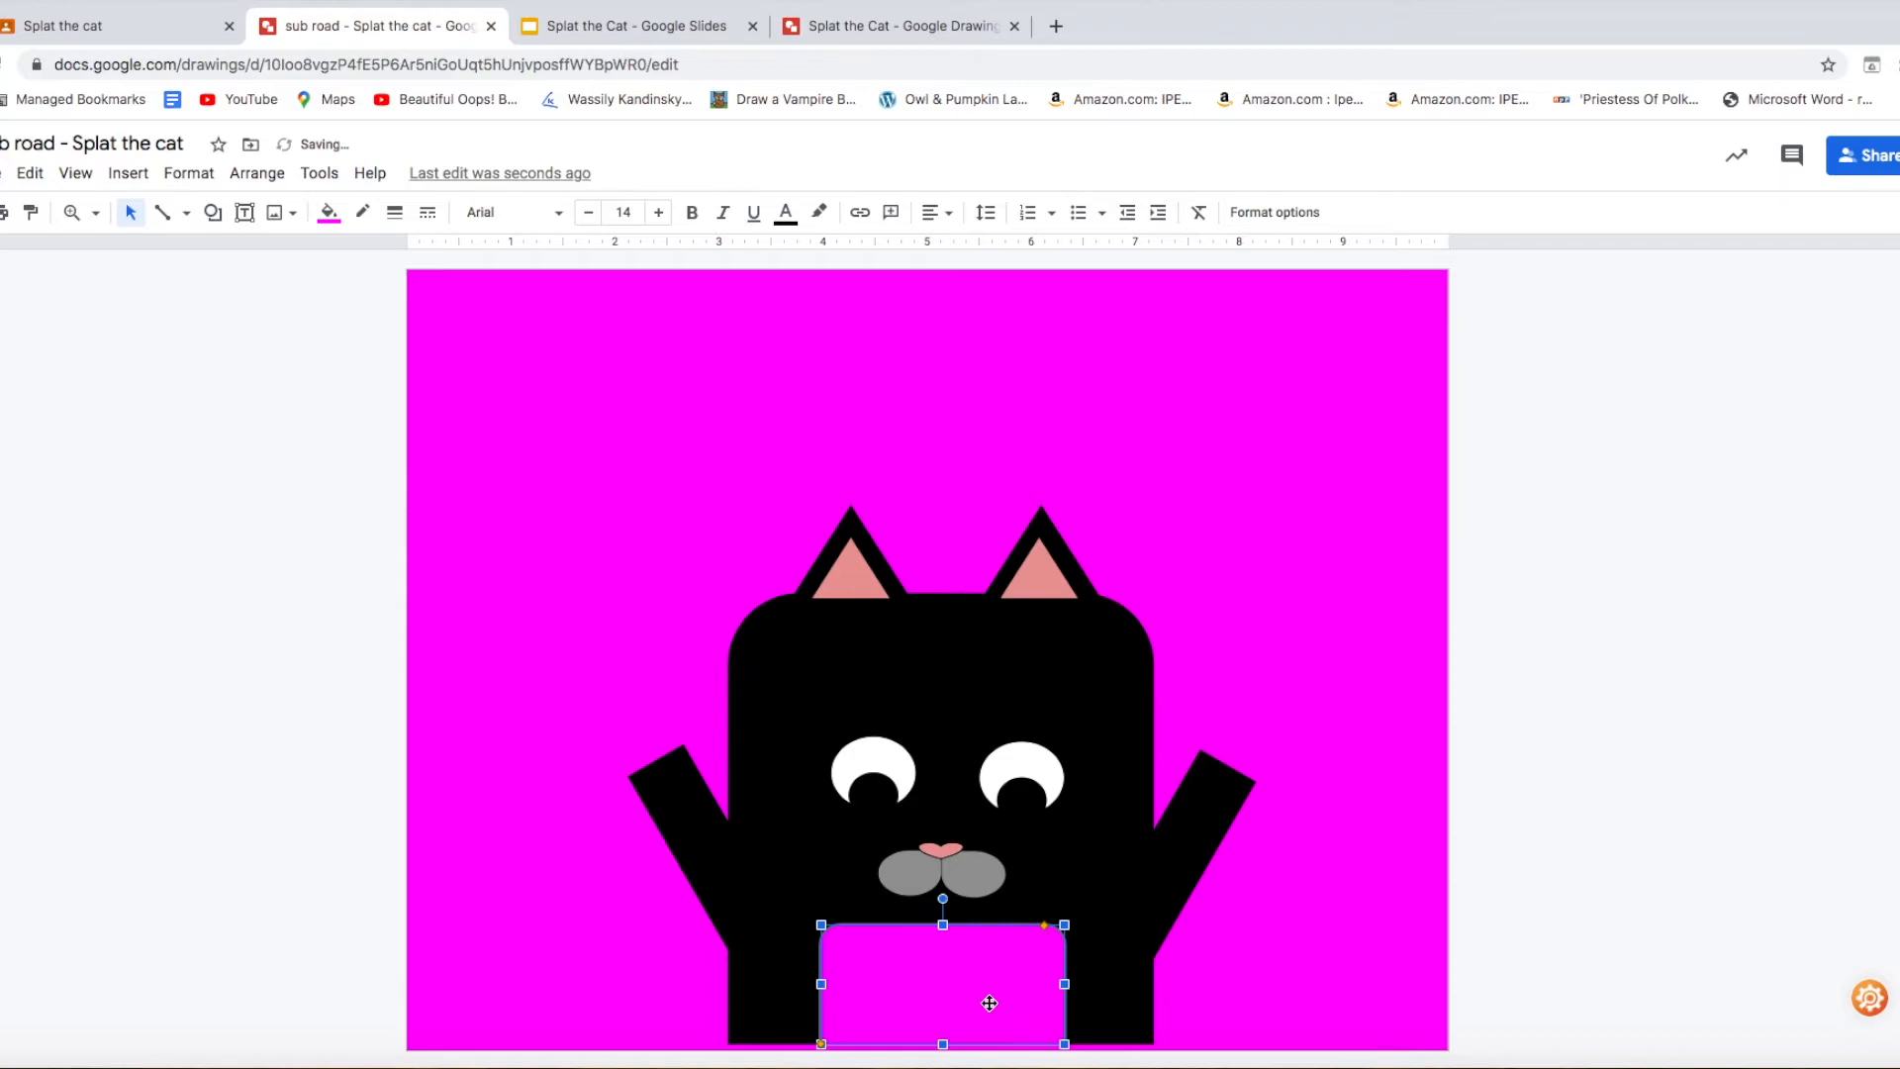
- Fill the round-topped belly rectangle with white and deselect it
{"action": "left_click", "coordinate": [329, 213]}
{"action": "left_click", "coordinate": [532, 330]}
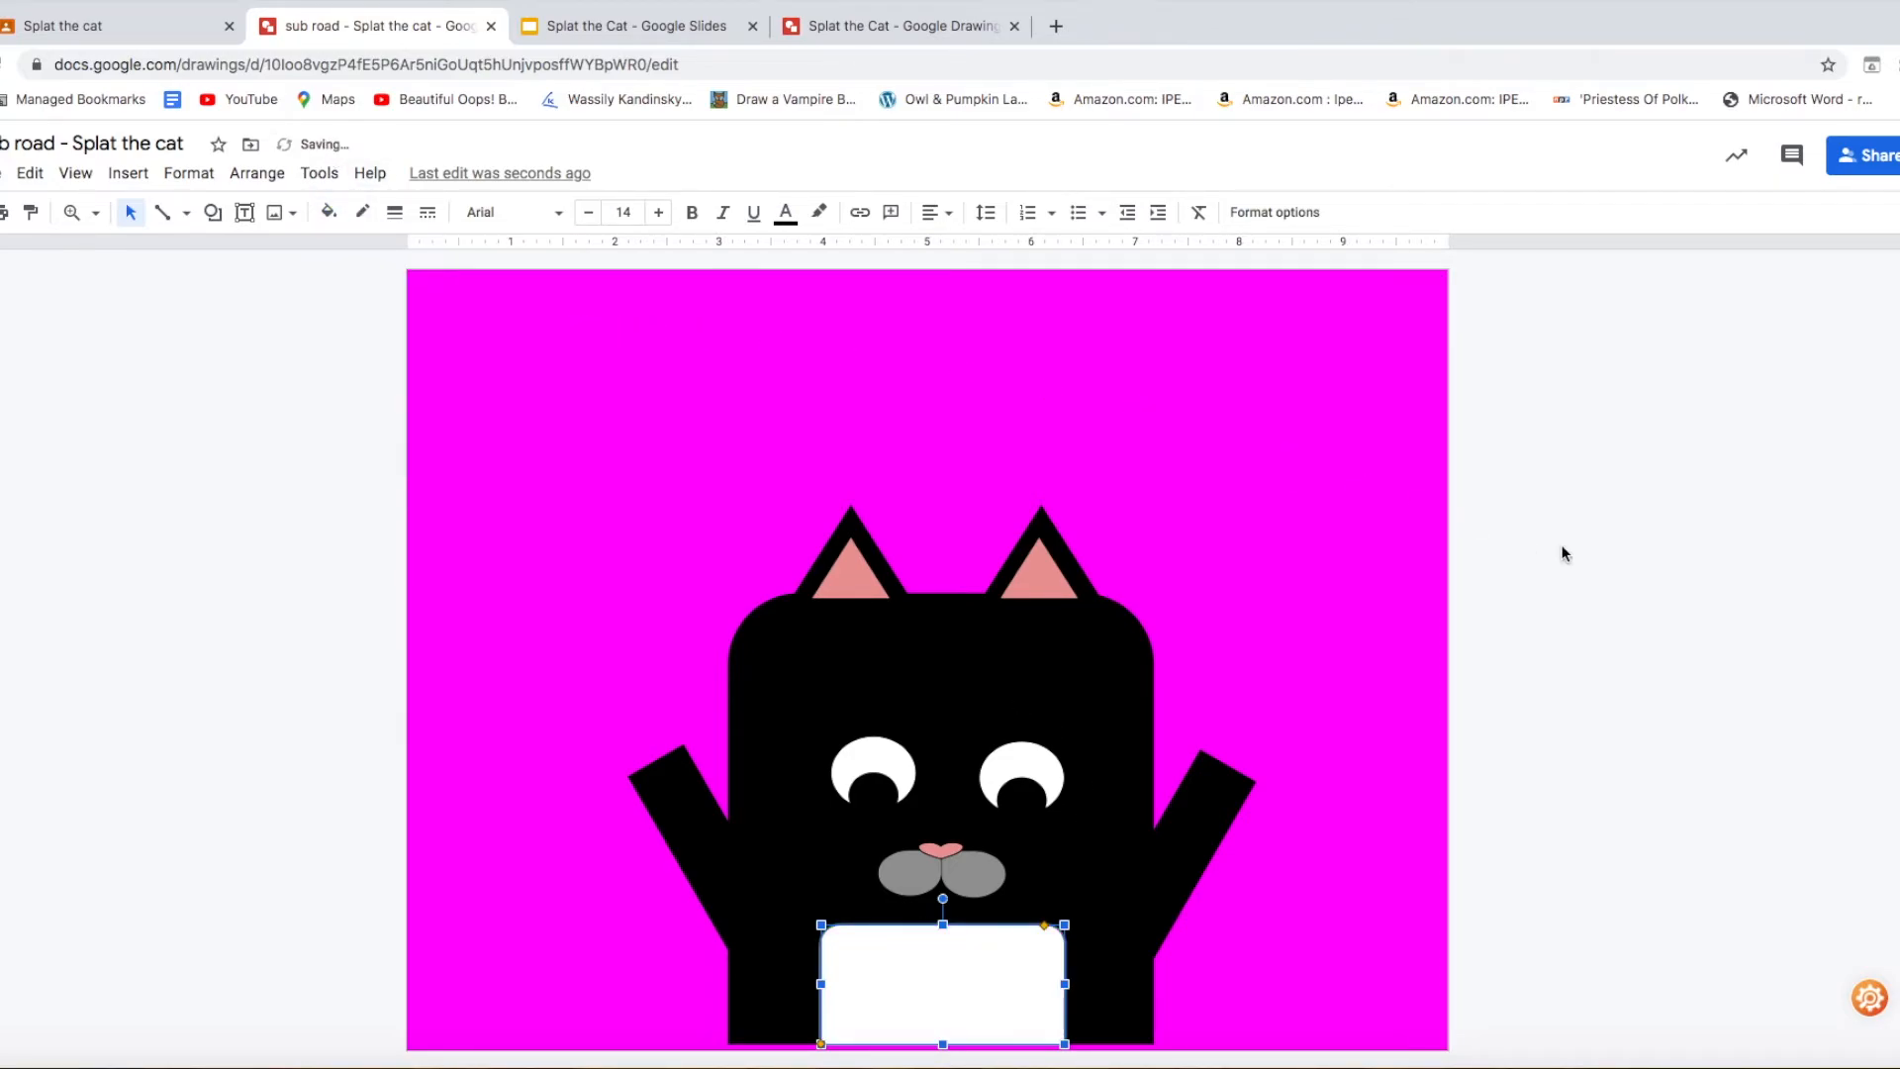
{"action": "left_click", "coordinate": [1716, 591]}
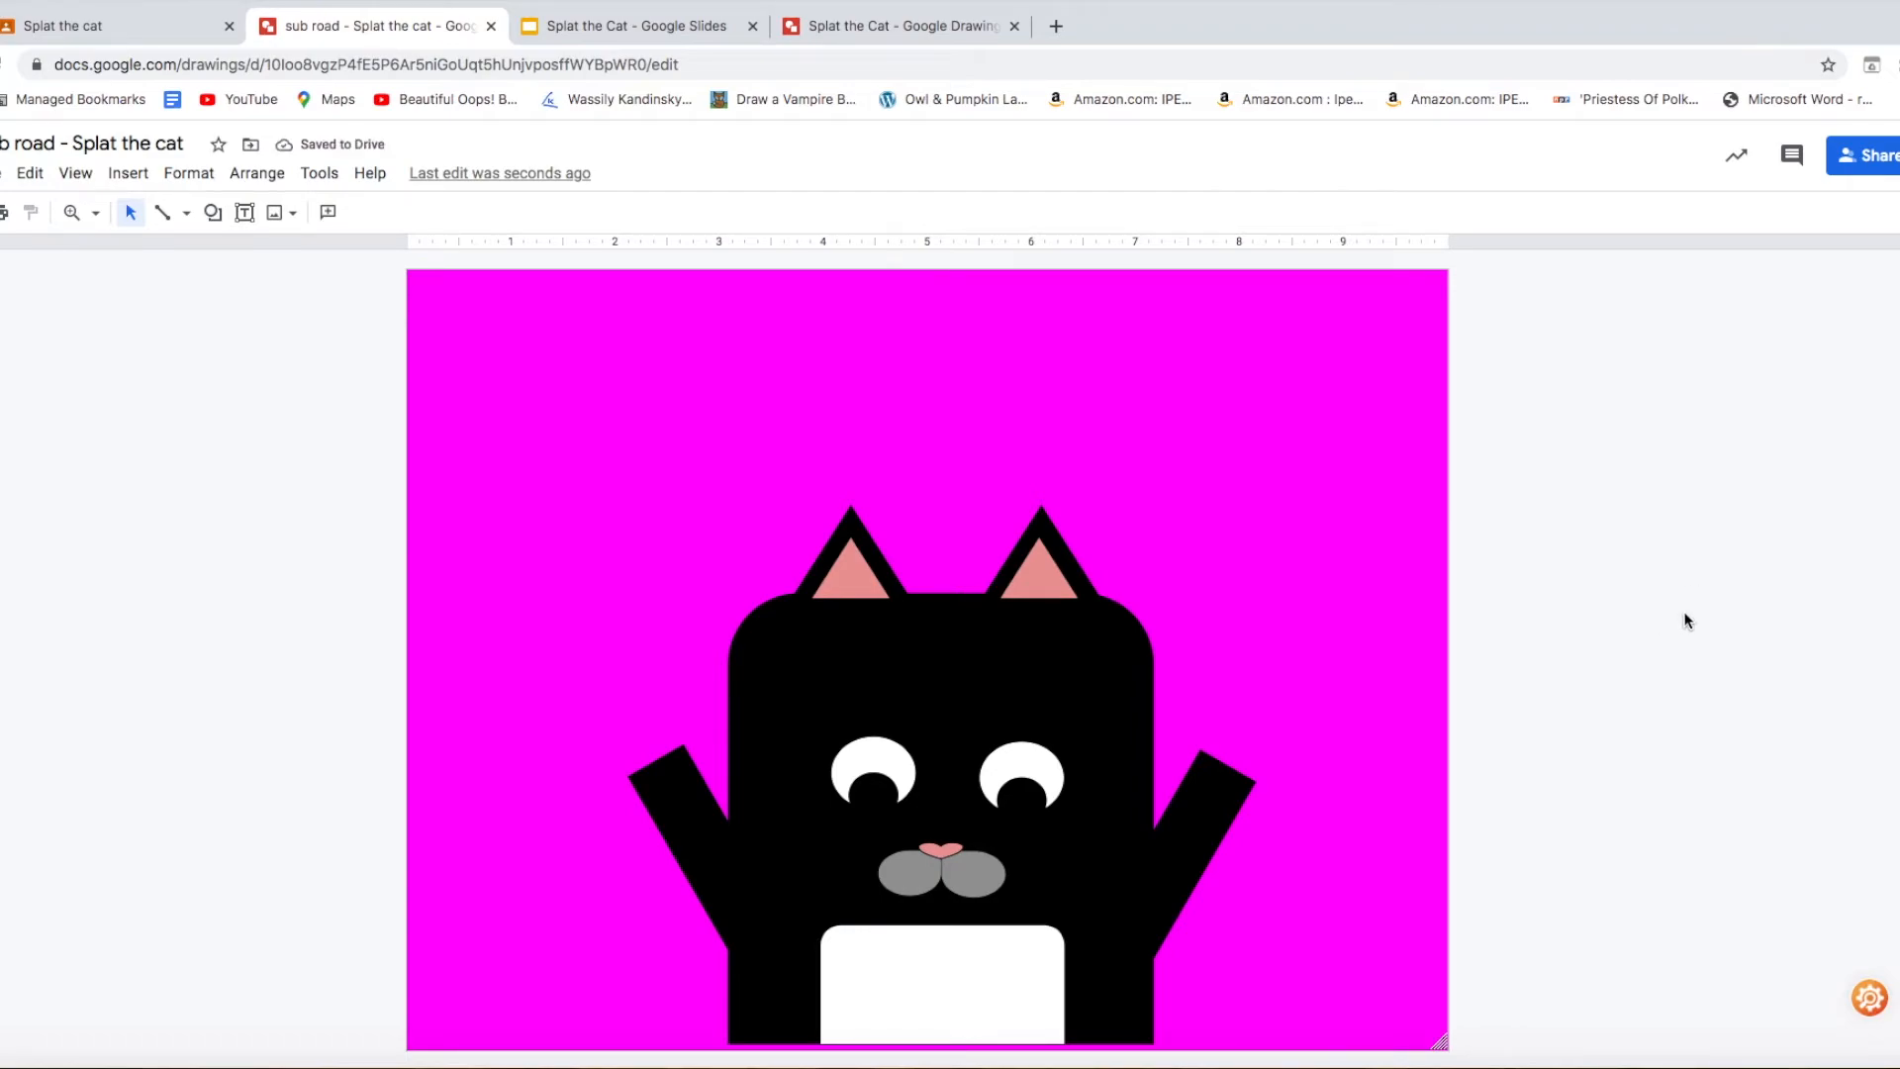
- Scribble a long wavy freehand tail curving up from the lower edge of the cat's body beside its raised arm
{"action": "left_click", "coordinate": [181, 220]}
{"action": "left_click", "coordinate": [178, 446]}
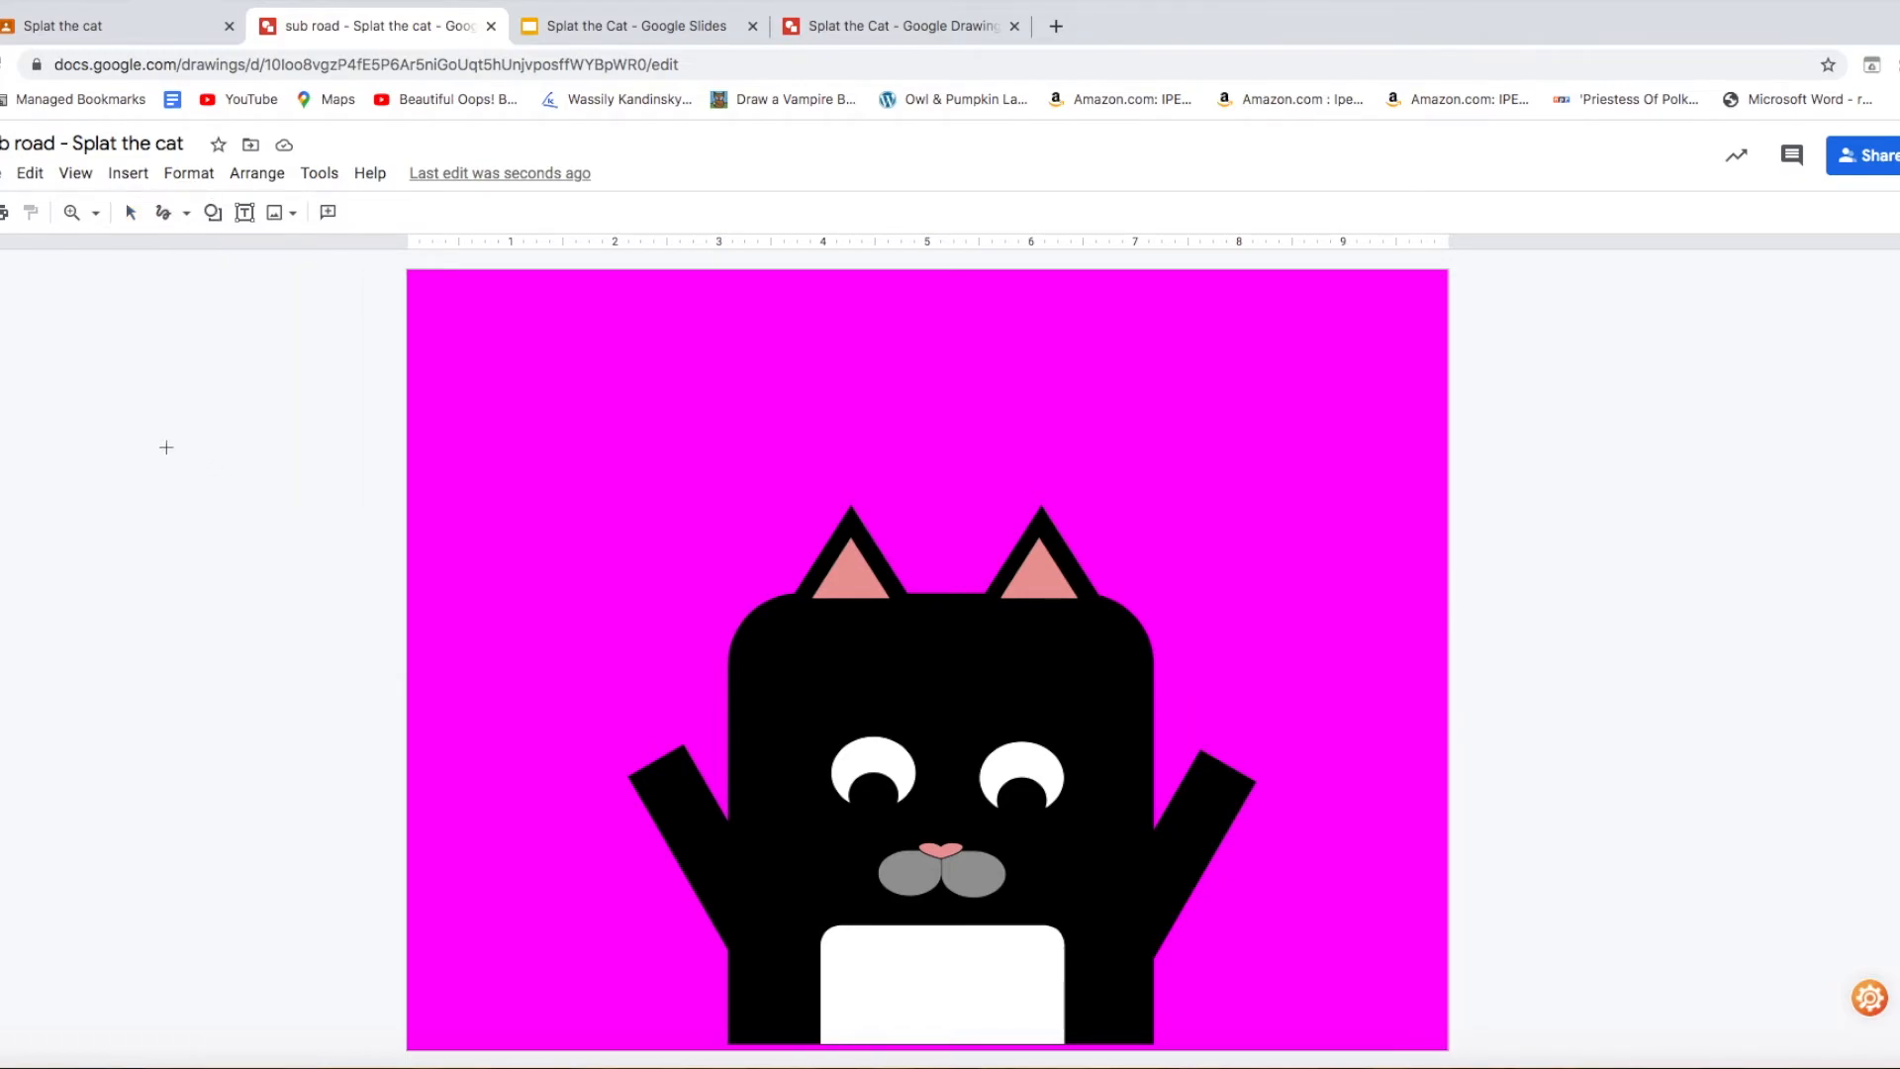
{"action": "mouse_move", "coordinate": [730, 996]}
{"action": "left_mouse_down"}
{"action": "mouse_move", "coordinate": [617, 958]}
{"action": "mouse_move", "coordinate": [553, 773]}
{"action": "mouse_move", "coordinate": [596, 673]}
{"action": "mouse_move", "coordinate": [552, 626]}
{"action": "mouse_move", "coordinate": [539, 590]}
{"action": "mouse_move", "coordinate": [561, 563]}
{"action": "mouse_move", "coordinate": [515, 519]}
{"action": "left_mouse_up"}
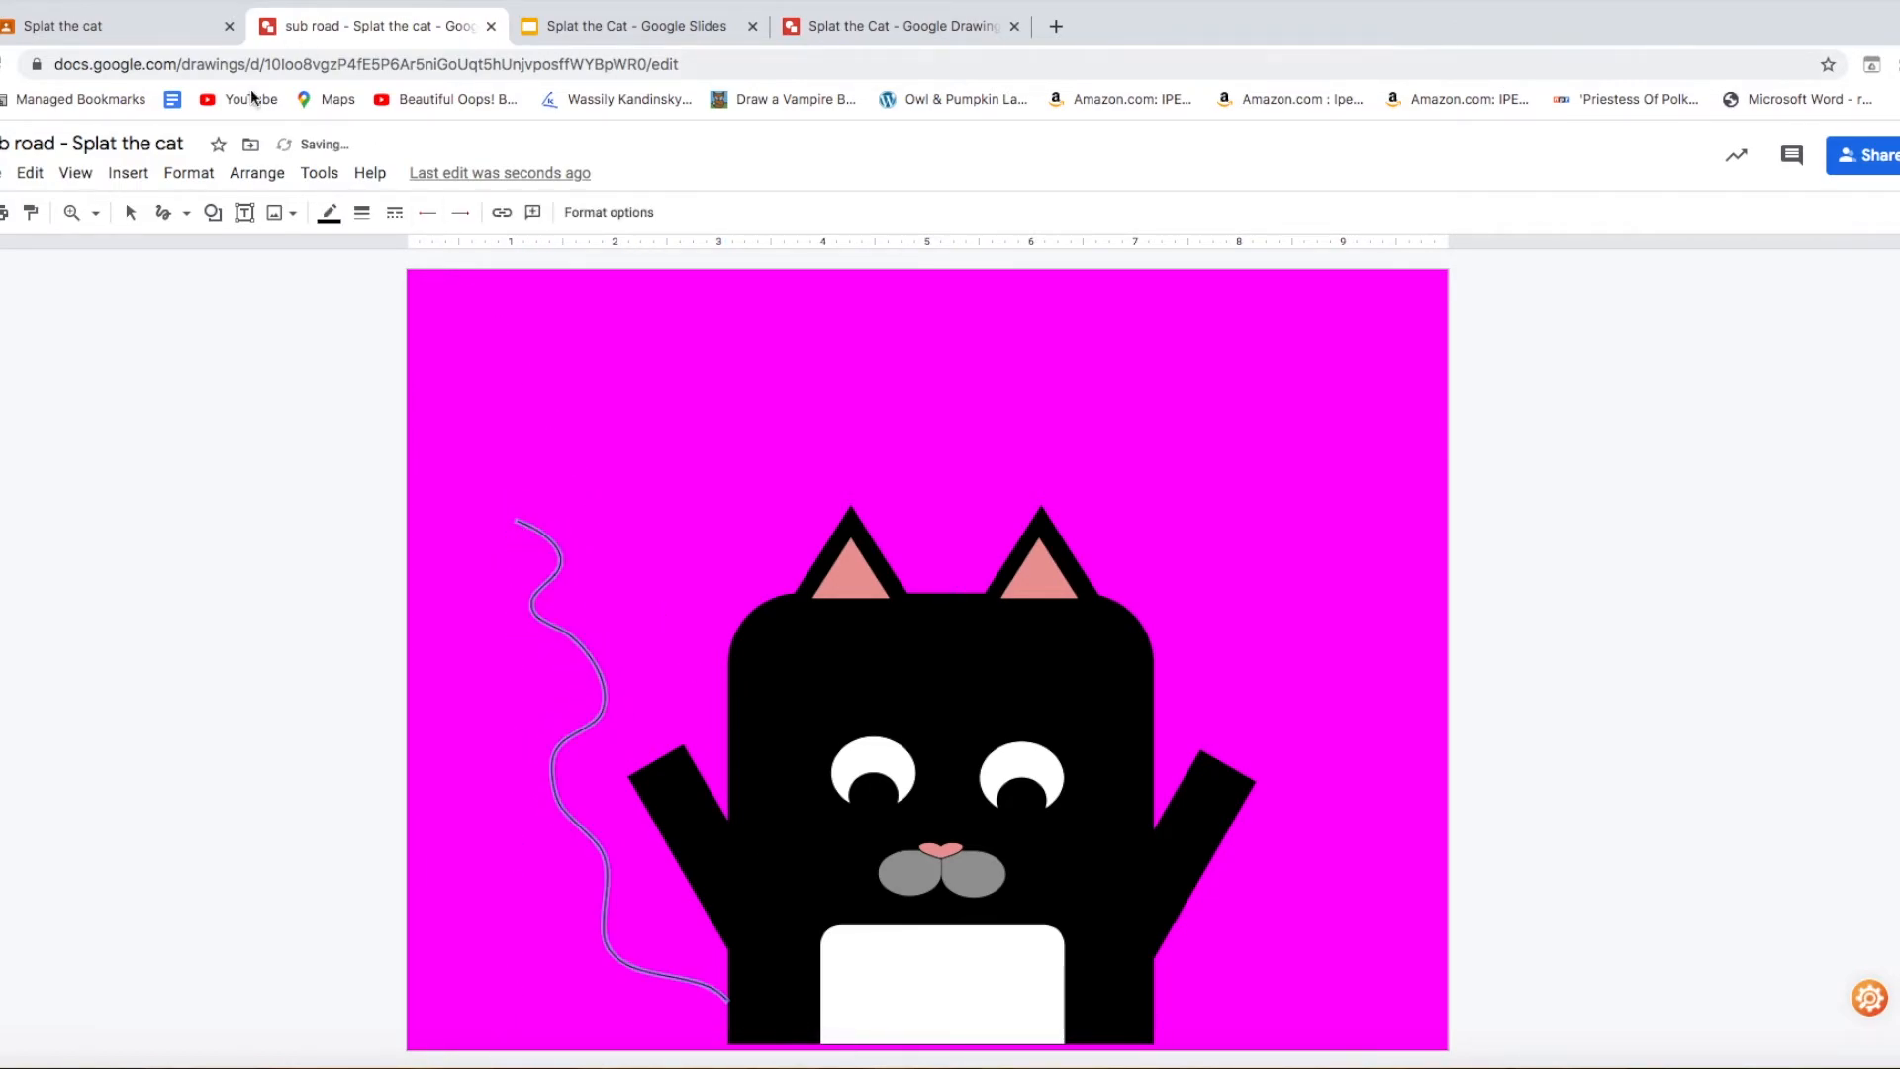
- Thicken the scribbled tail line to a weight of 12 px
{"action": "left_click", "coordinate": [363, 214]}
{"action": "left_click", "coordinate": [394, 391]}
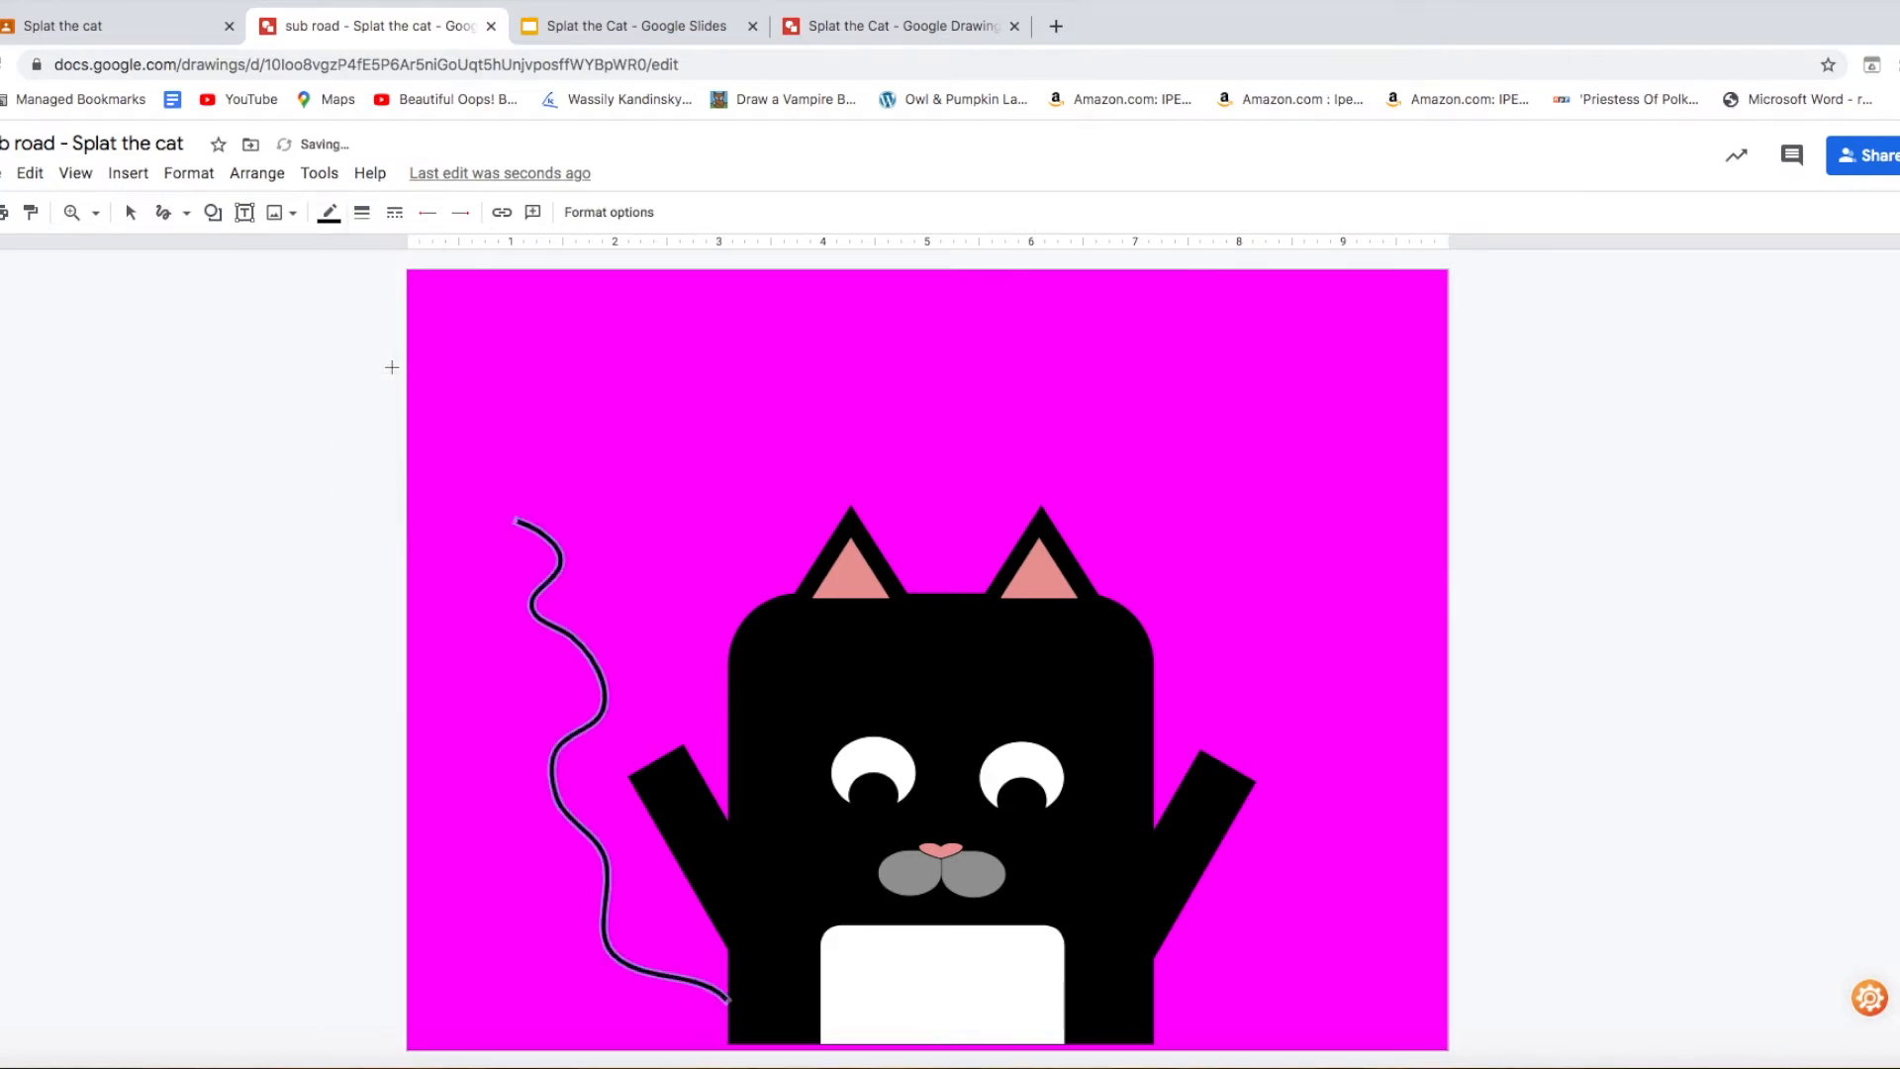
{"action": "left_click", "coordinate": [328, 211]}
{"action": "left_click", "coordinate": [361, 212]}
{"action": "left_click", "coordinate": [401, 396]}
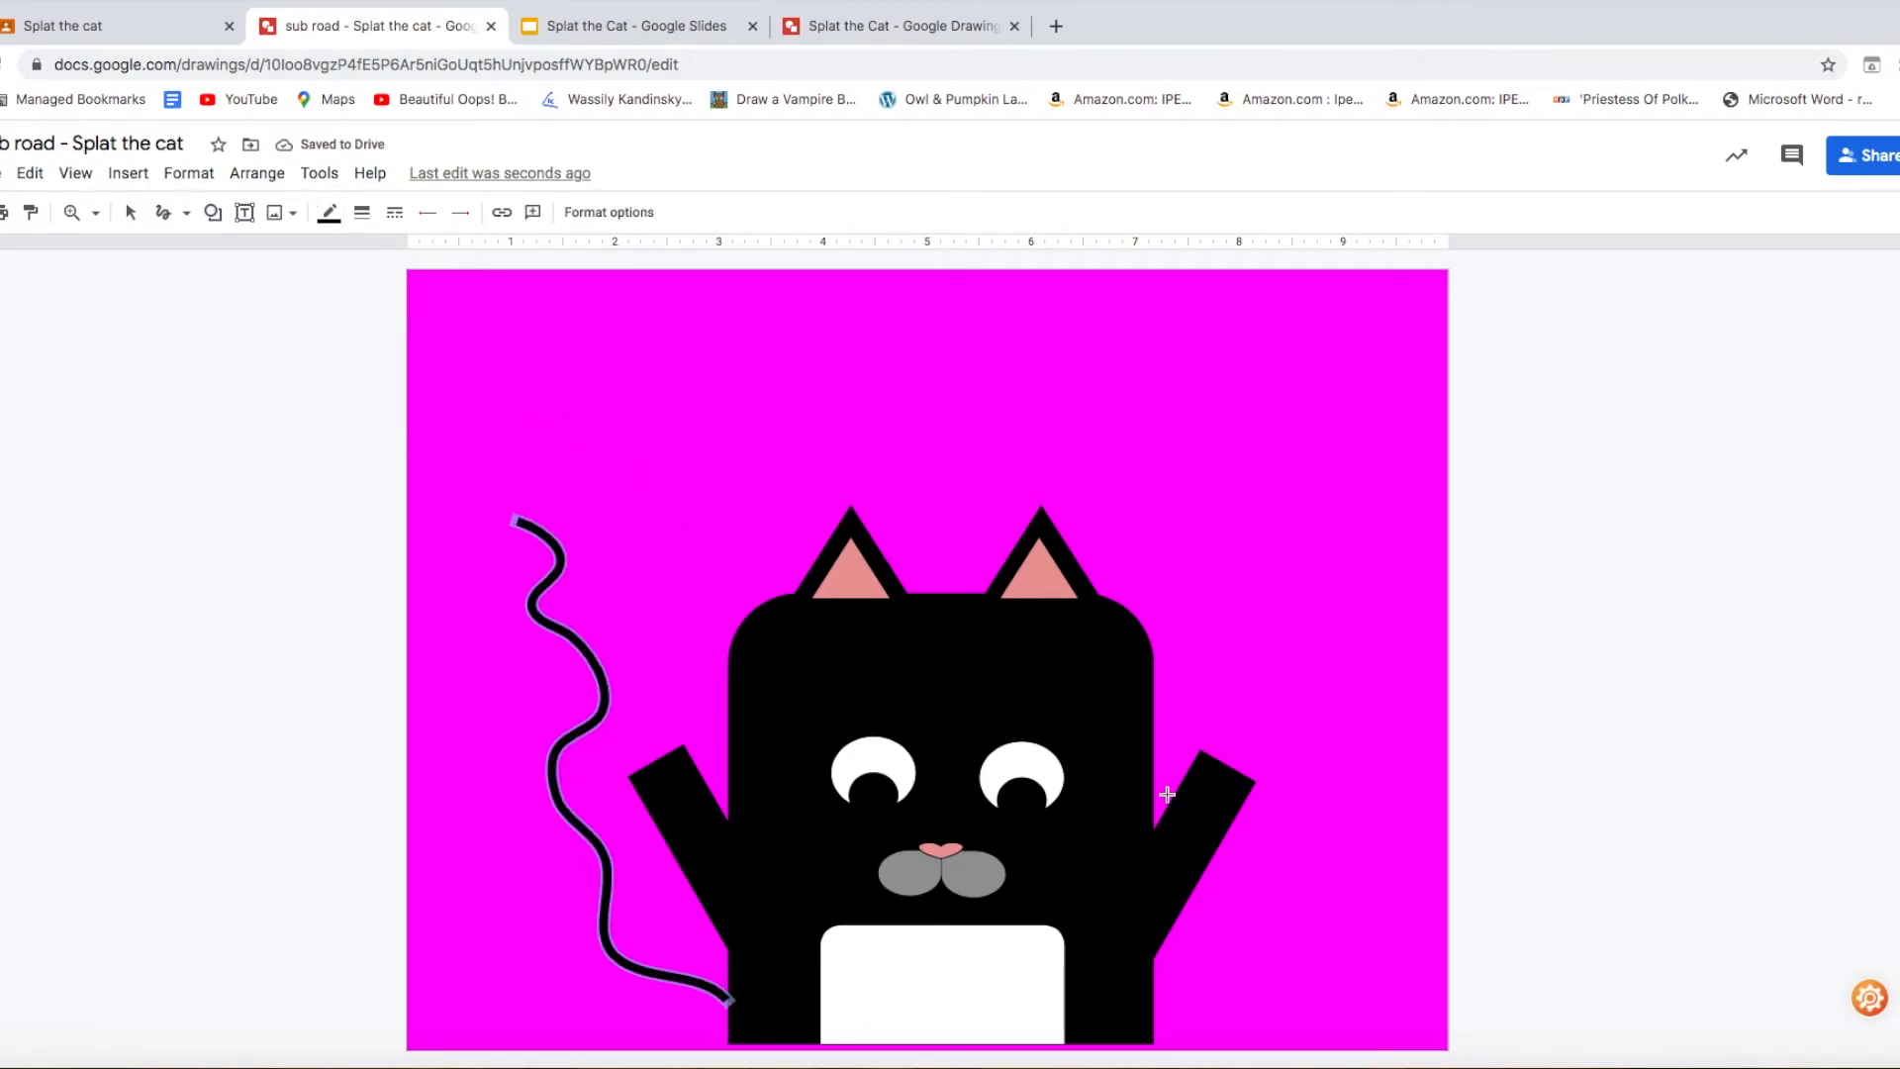
{"action": "left_click", "coordinate": [362, 212]}
{"action": "left_click", "coordinate": [414, 428]}
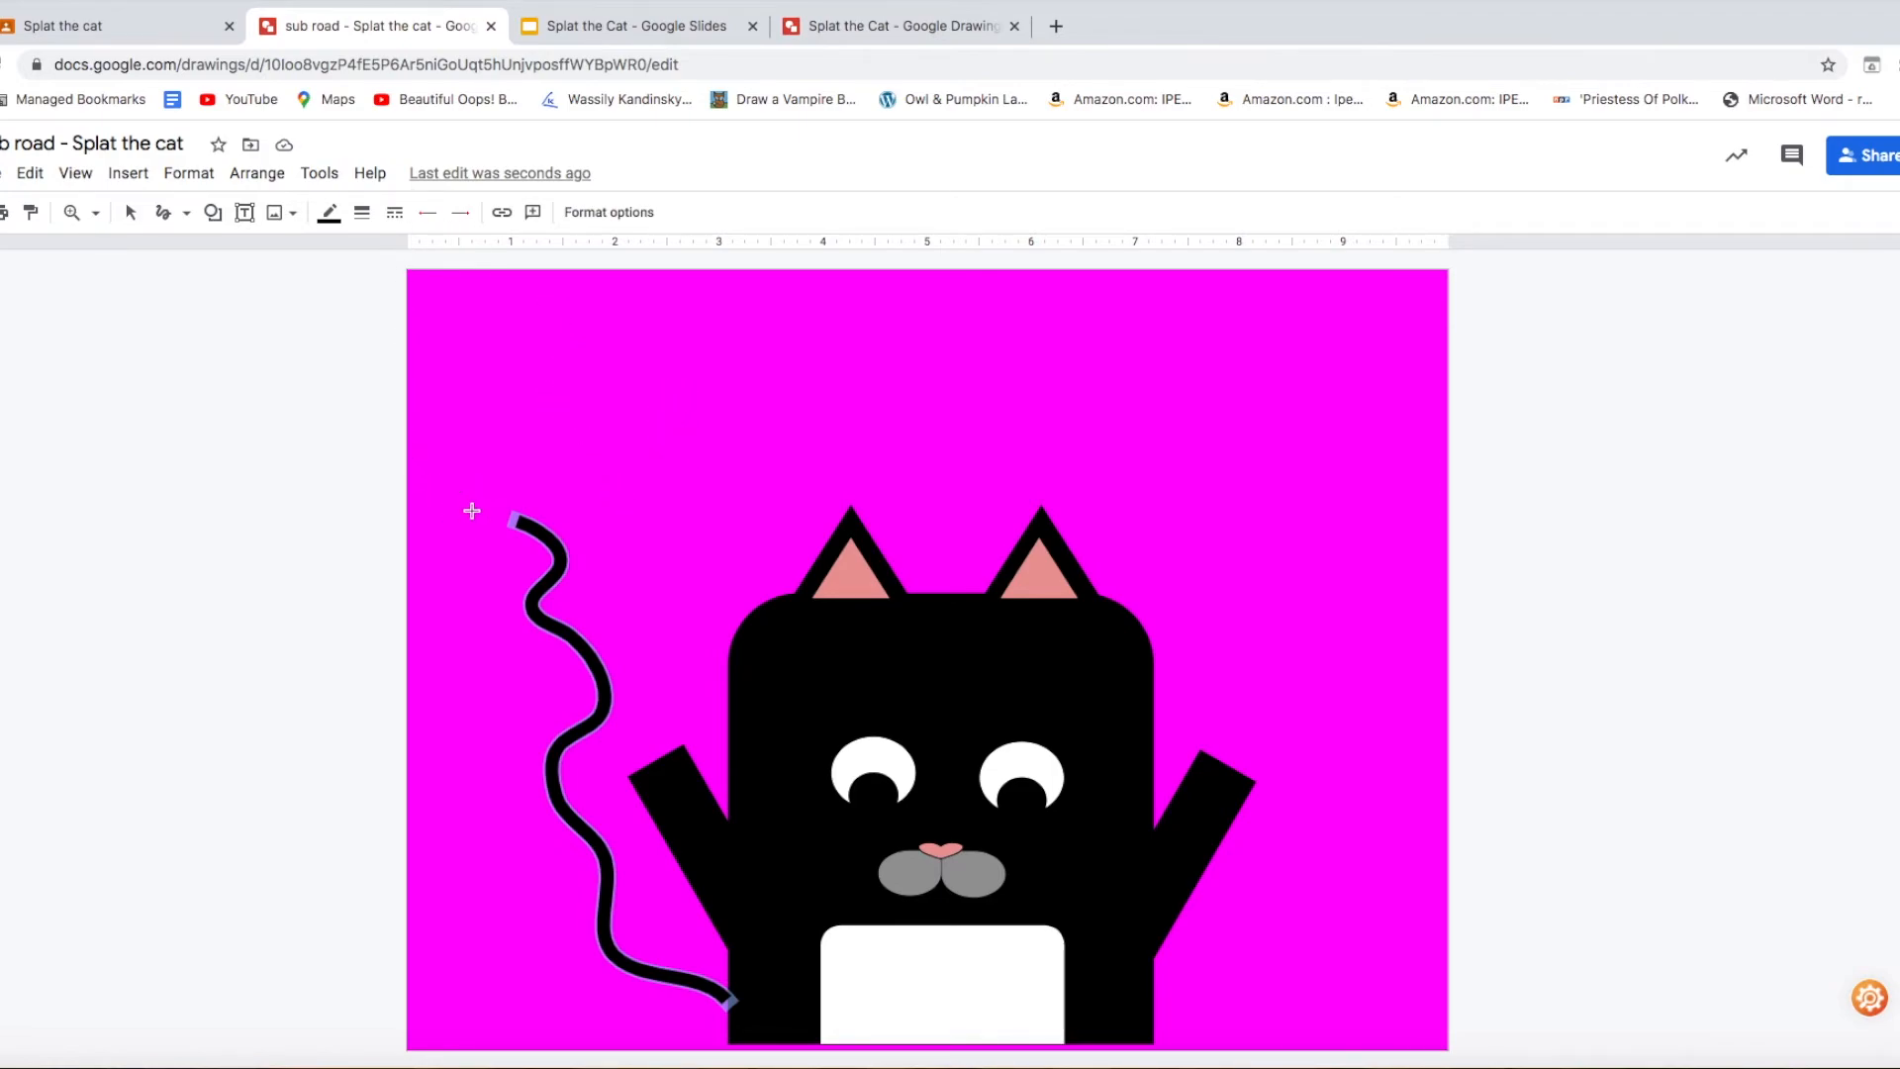
- Try a transparent line color on the tail and set it back to black
{"action": "left_click", "coordinate": [369, 213]}
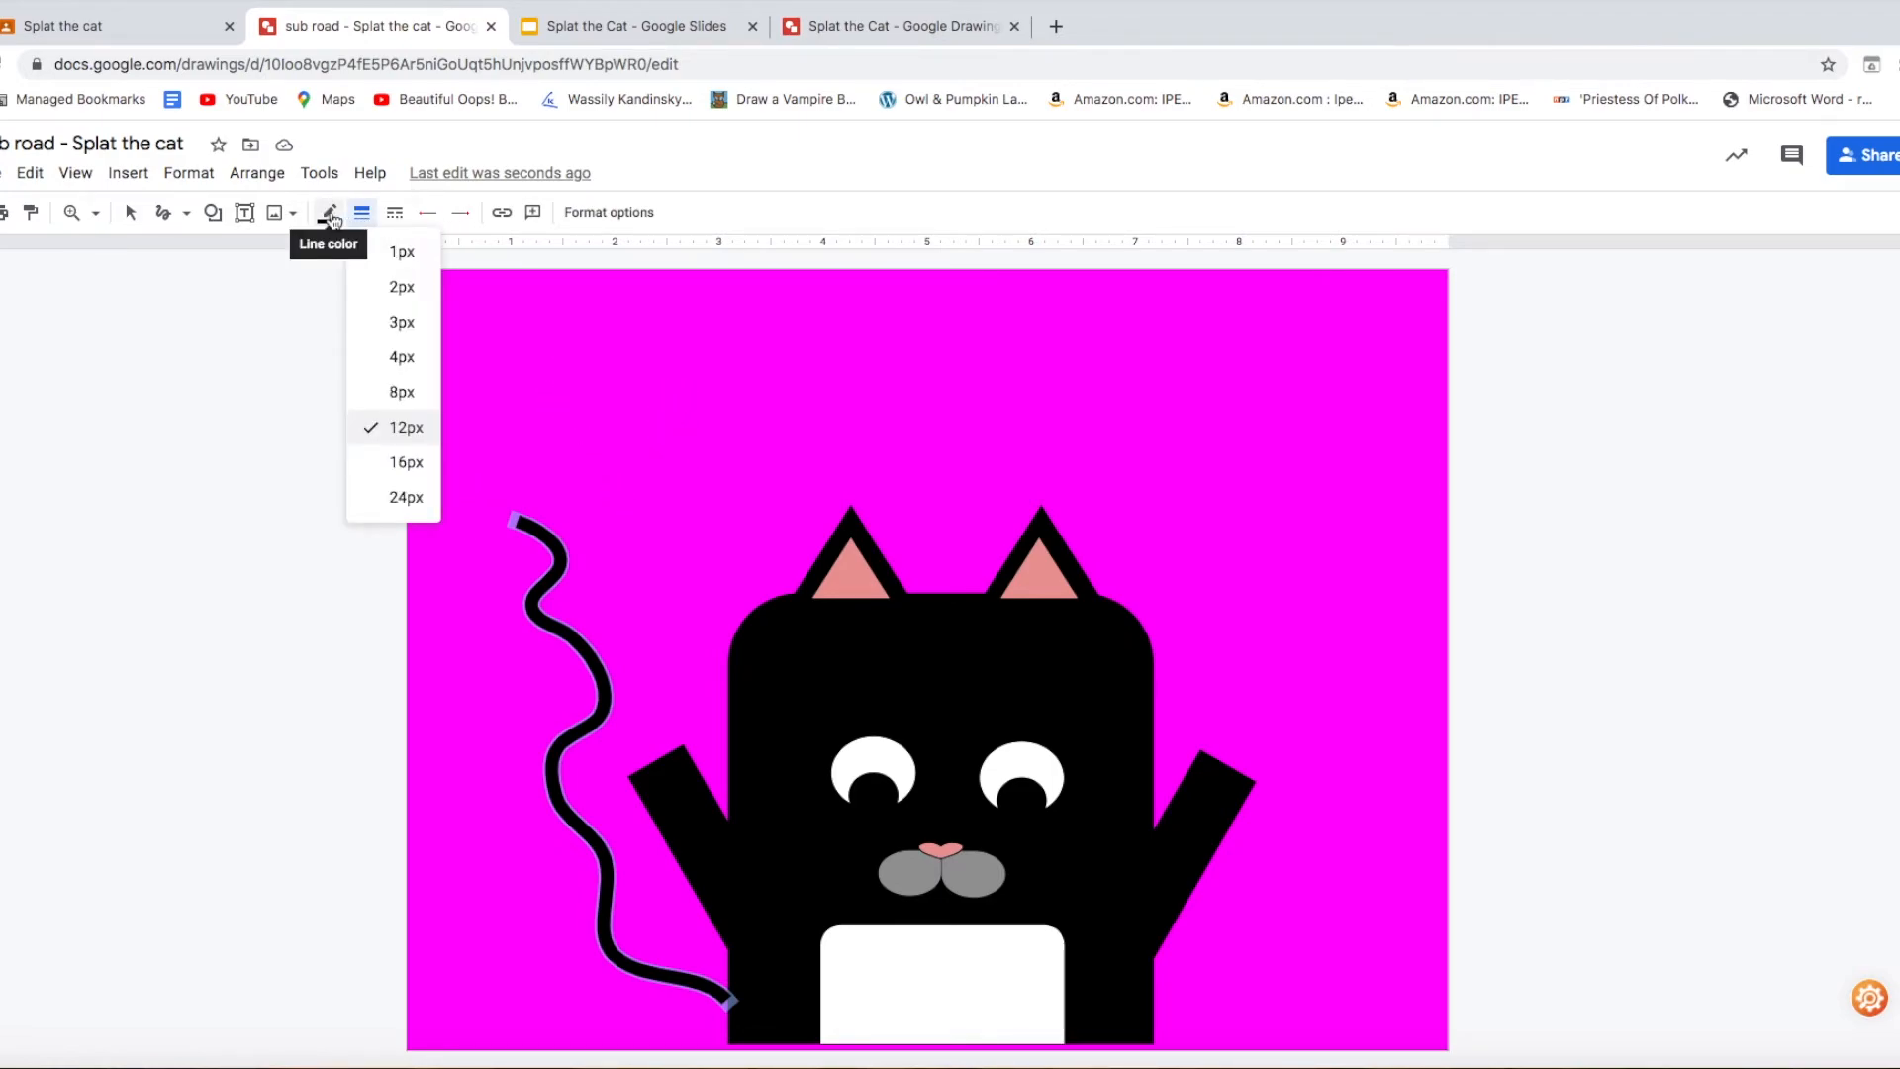
{"action": "left_click", "coordinate": [330, 214]}
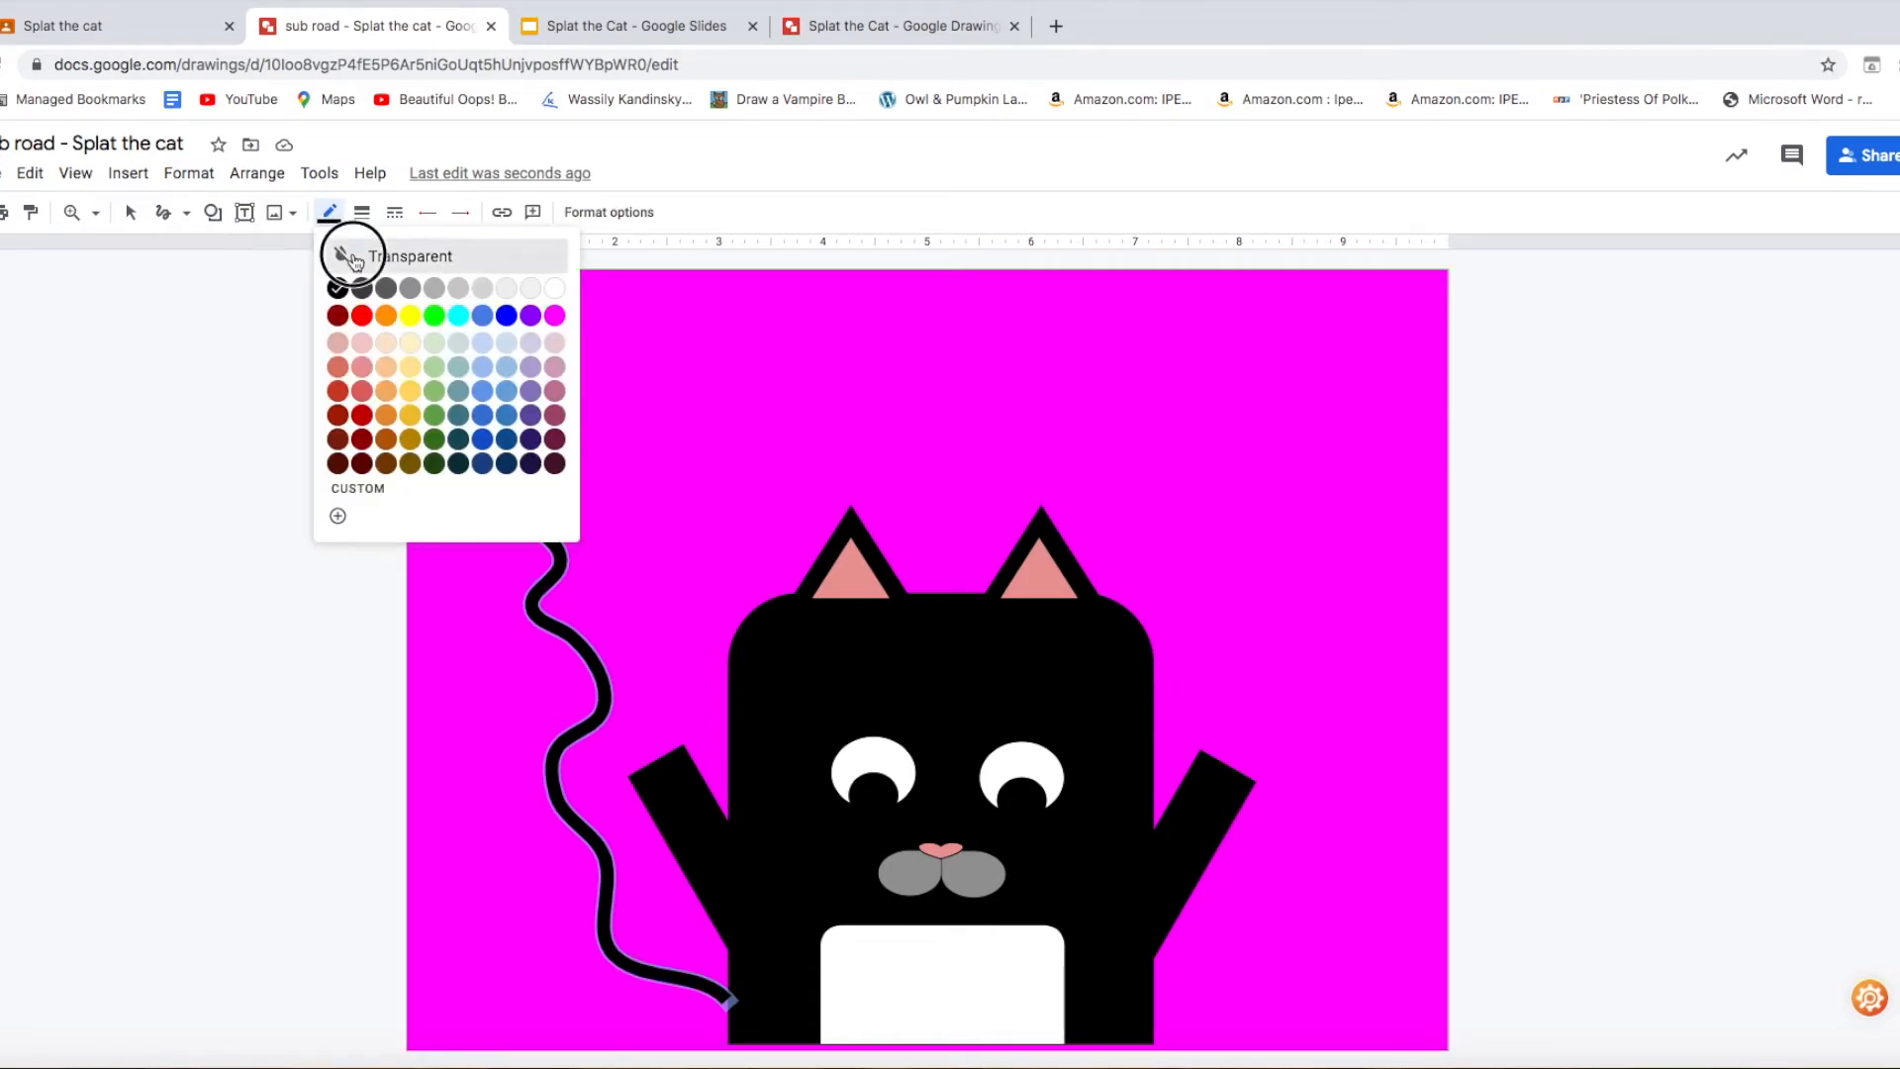
{"action": "left_click", "coordinate": [352, 255]}
{"action": "left_click", "coordinate": [330, 213]}
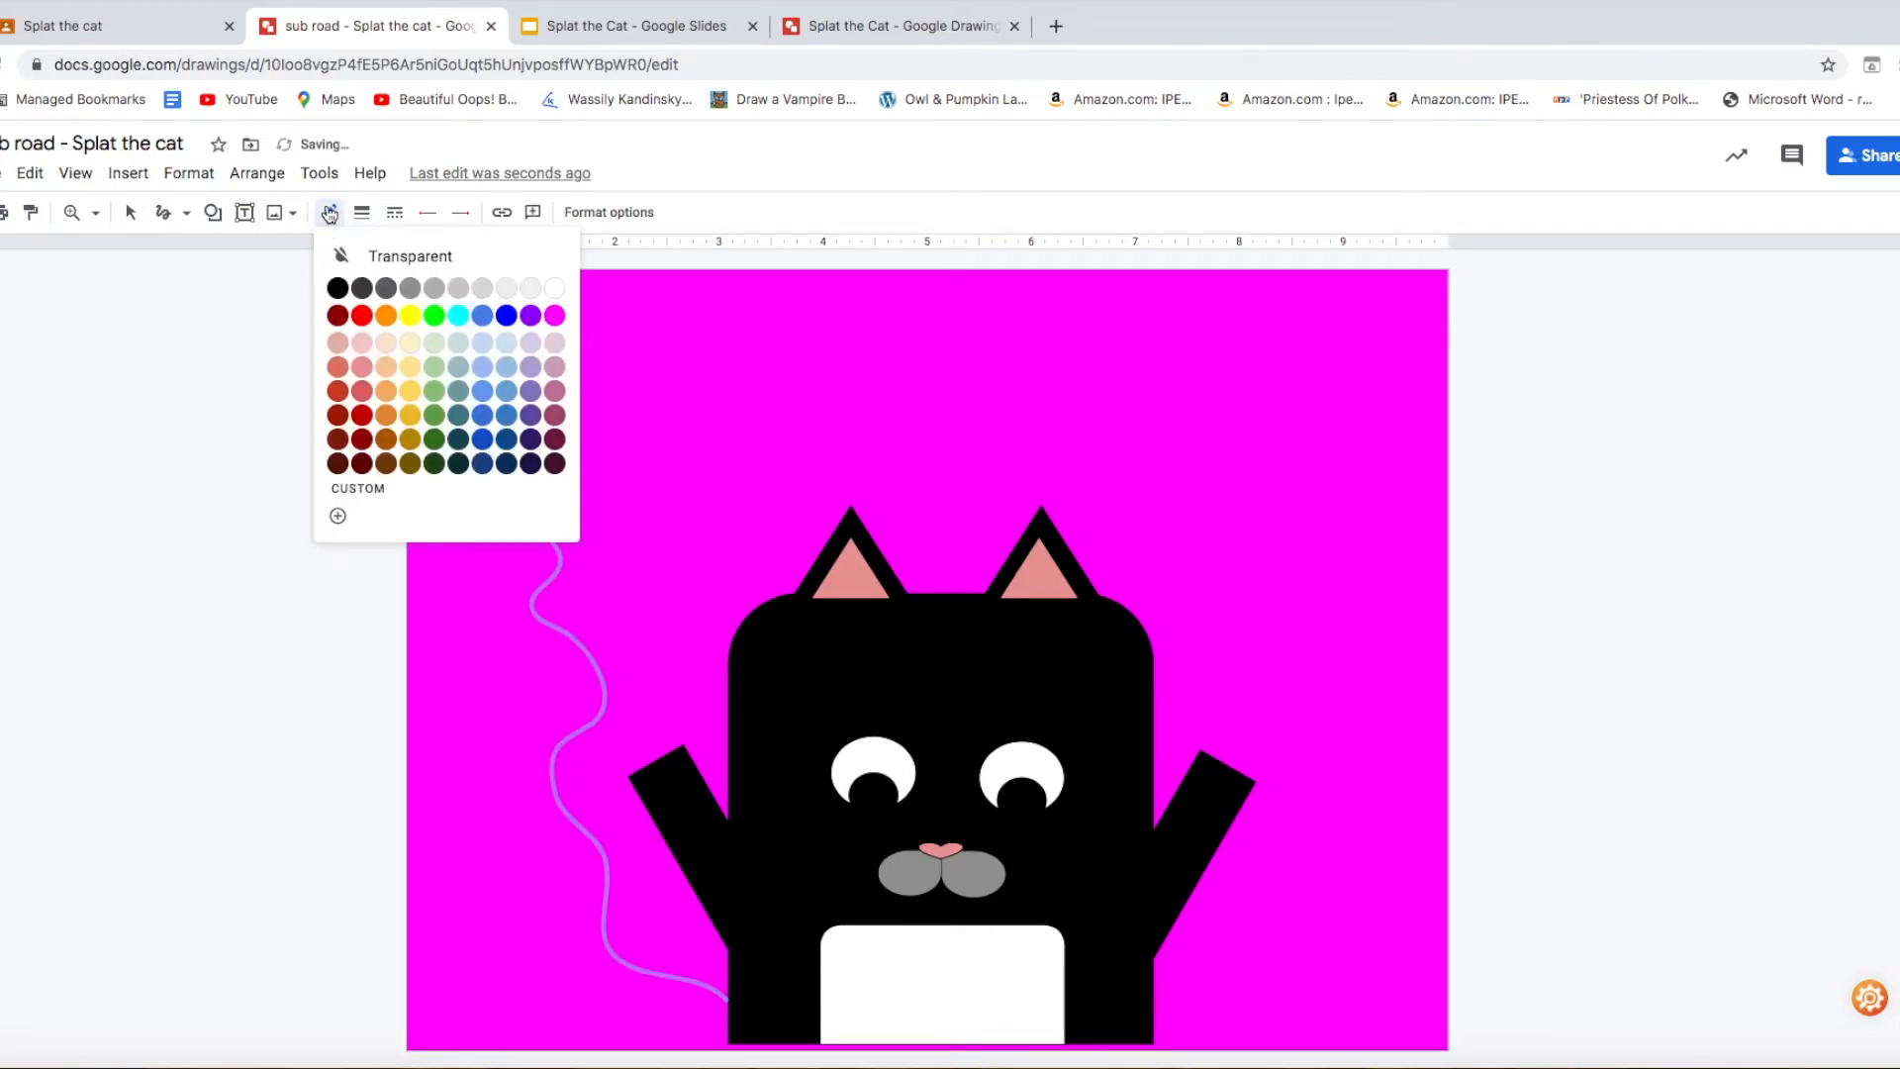
{"action": "left_click", "coordinate": [340, 286]}
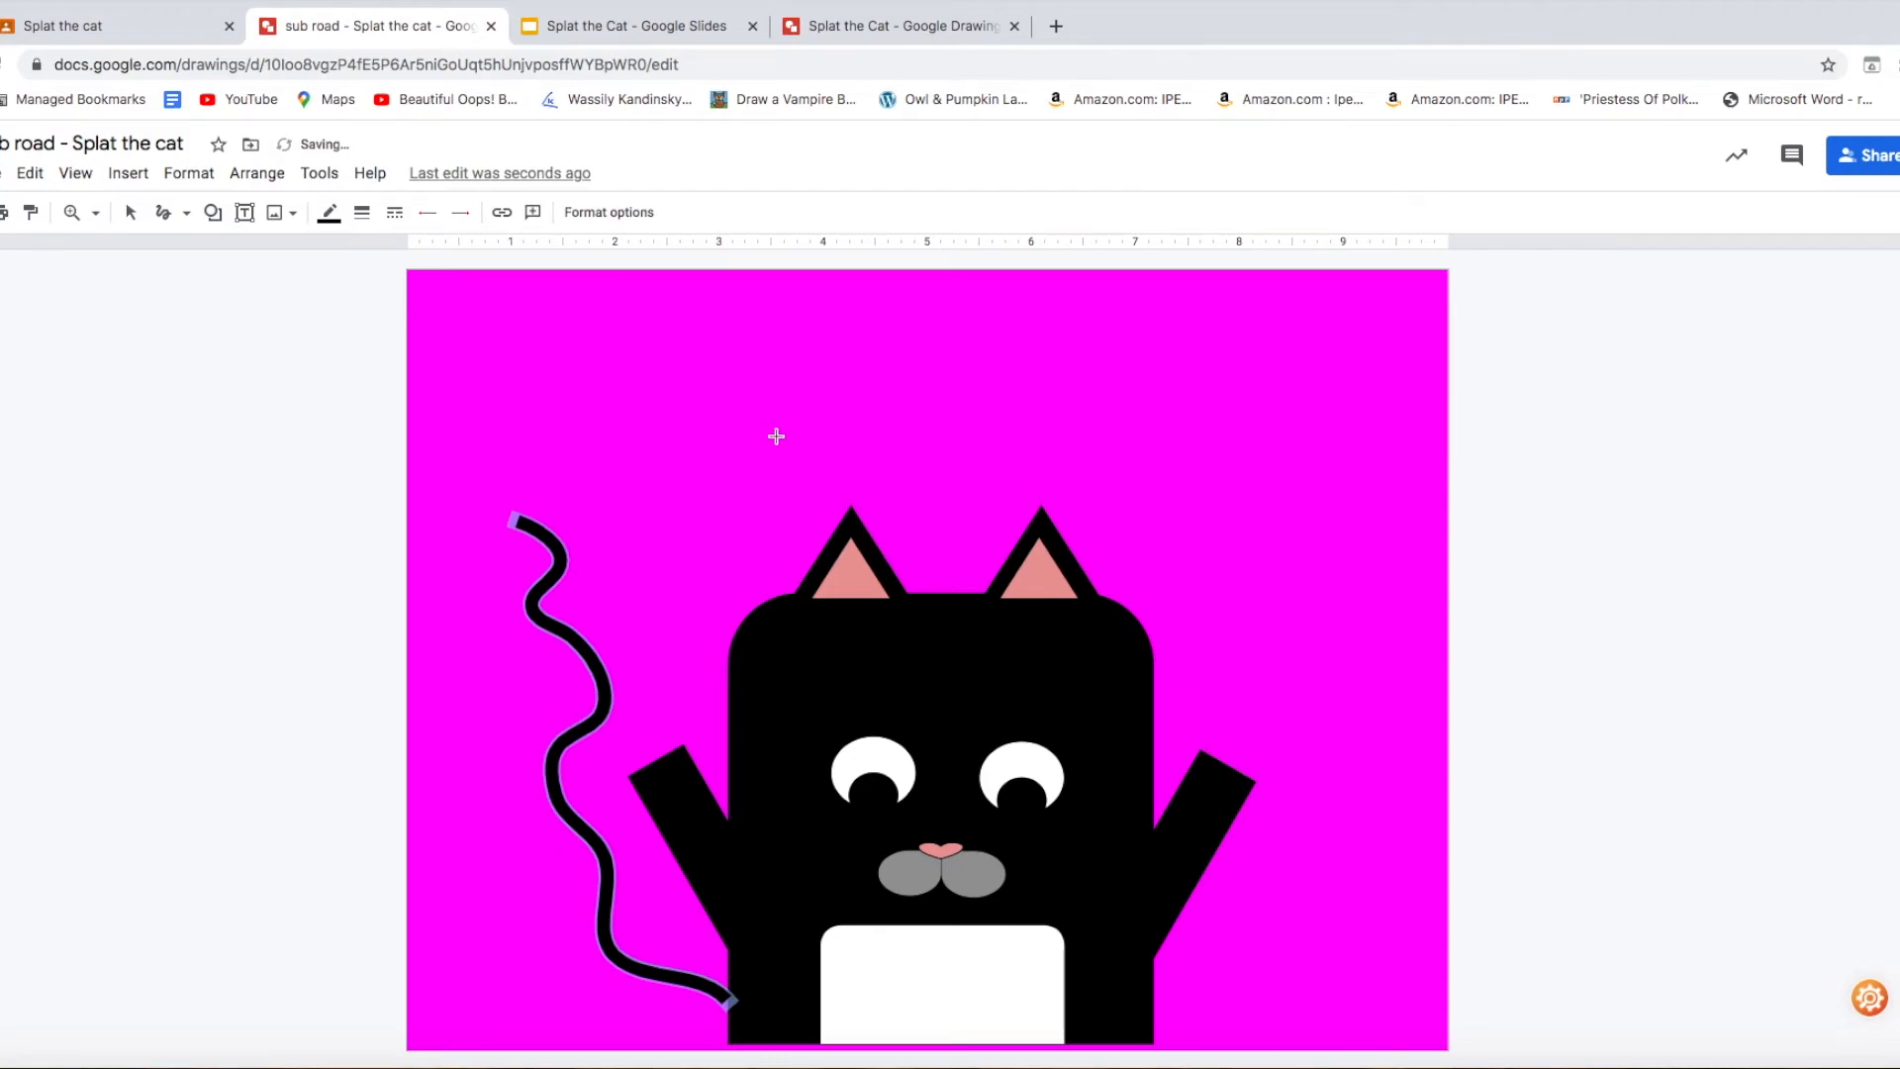
- Move the tail slightly toward the body so its lower end joins the cat, and deselect it
{"action": "left_click", "coordinate": [130, 212]}
{"action": "left_click", "coordinate": [894, 503]}
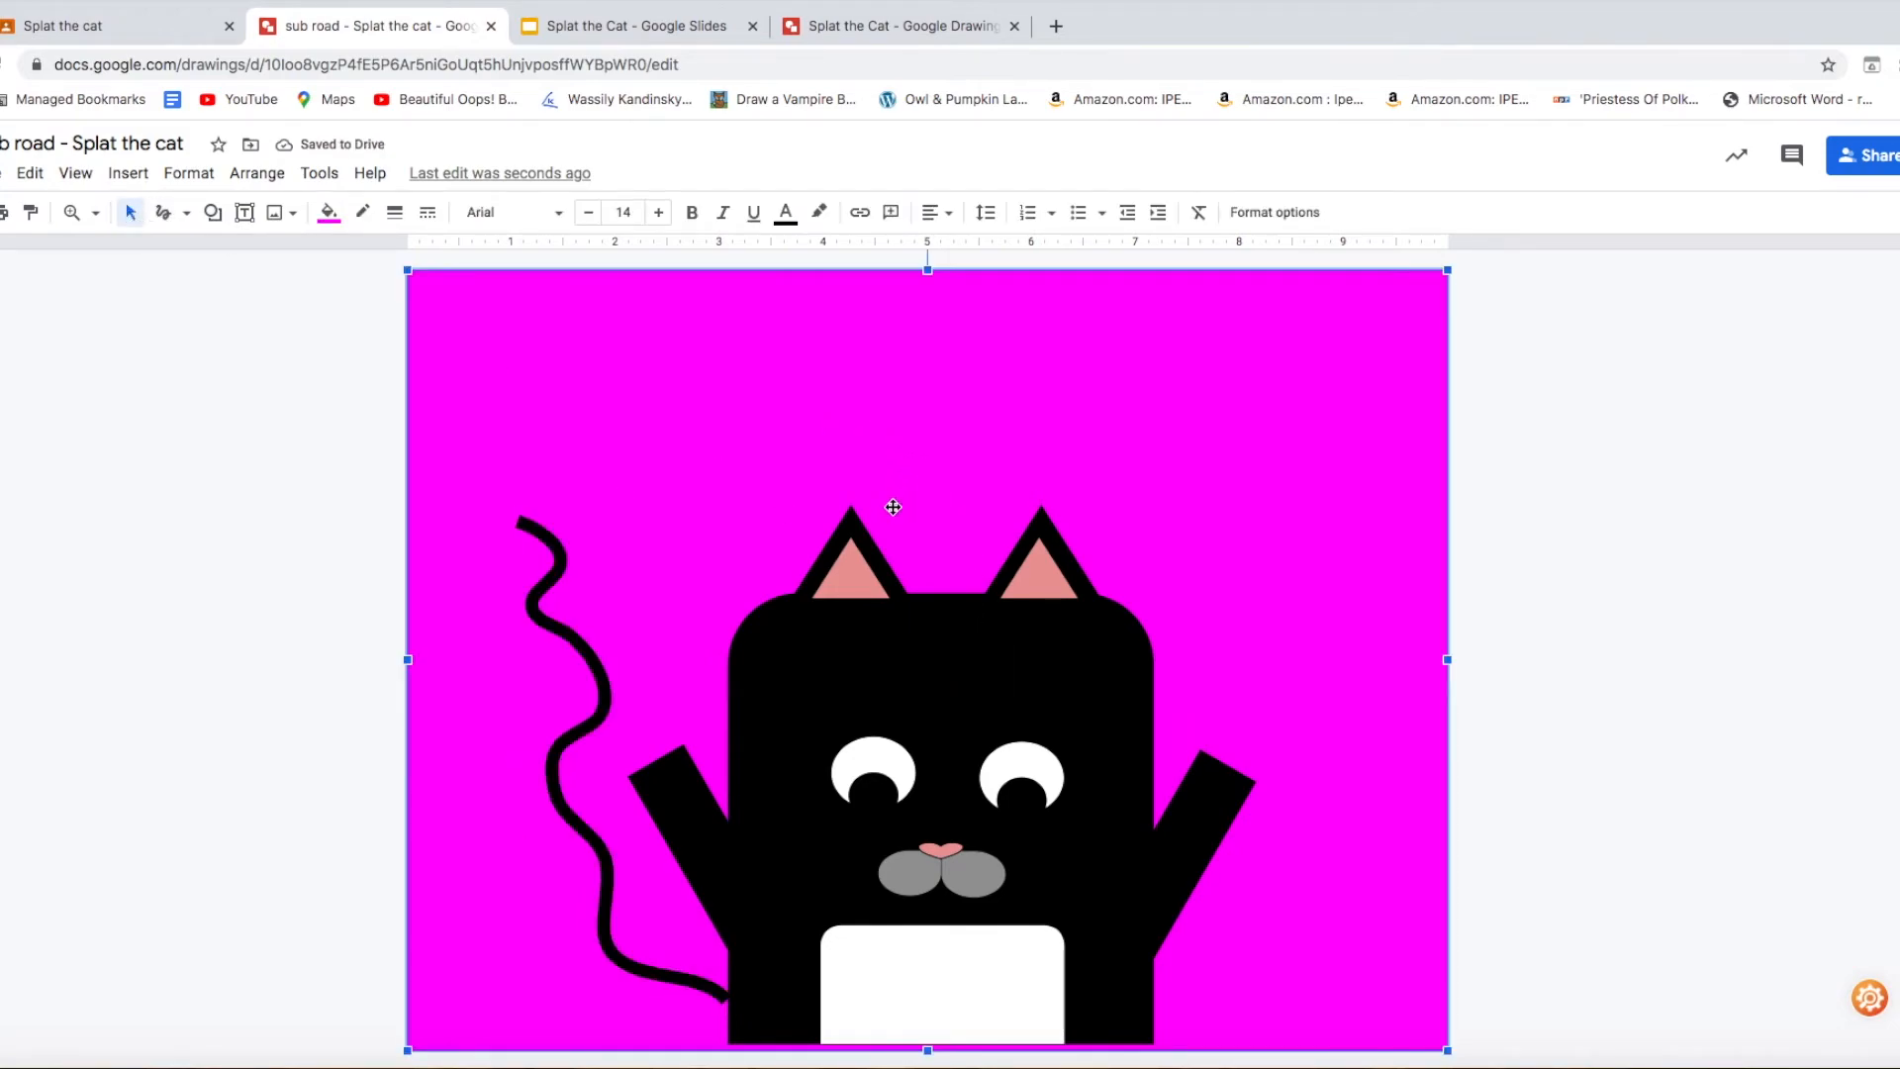
{"action": "left_click", "coordinate": [607, 868]}
{"action": "left_click_drag", "start_coordinate": [607, 871], "coordinate": [615, 880]}
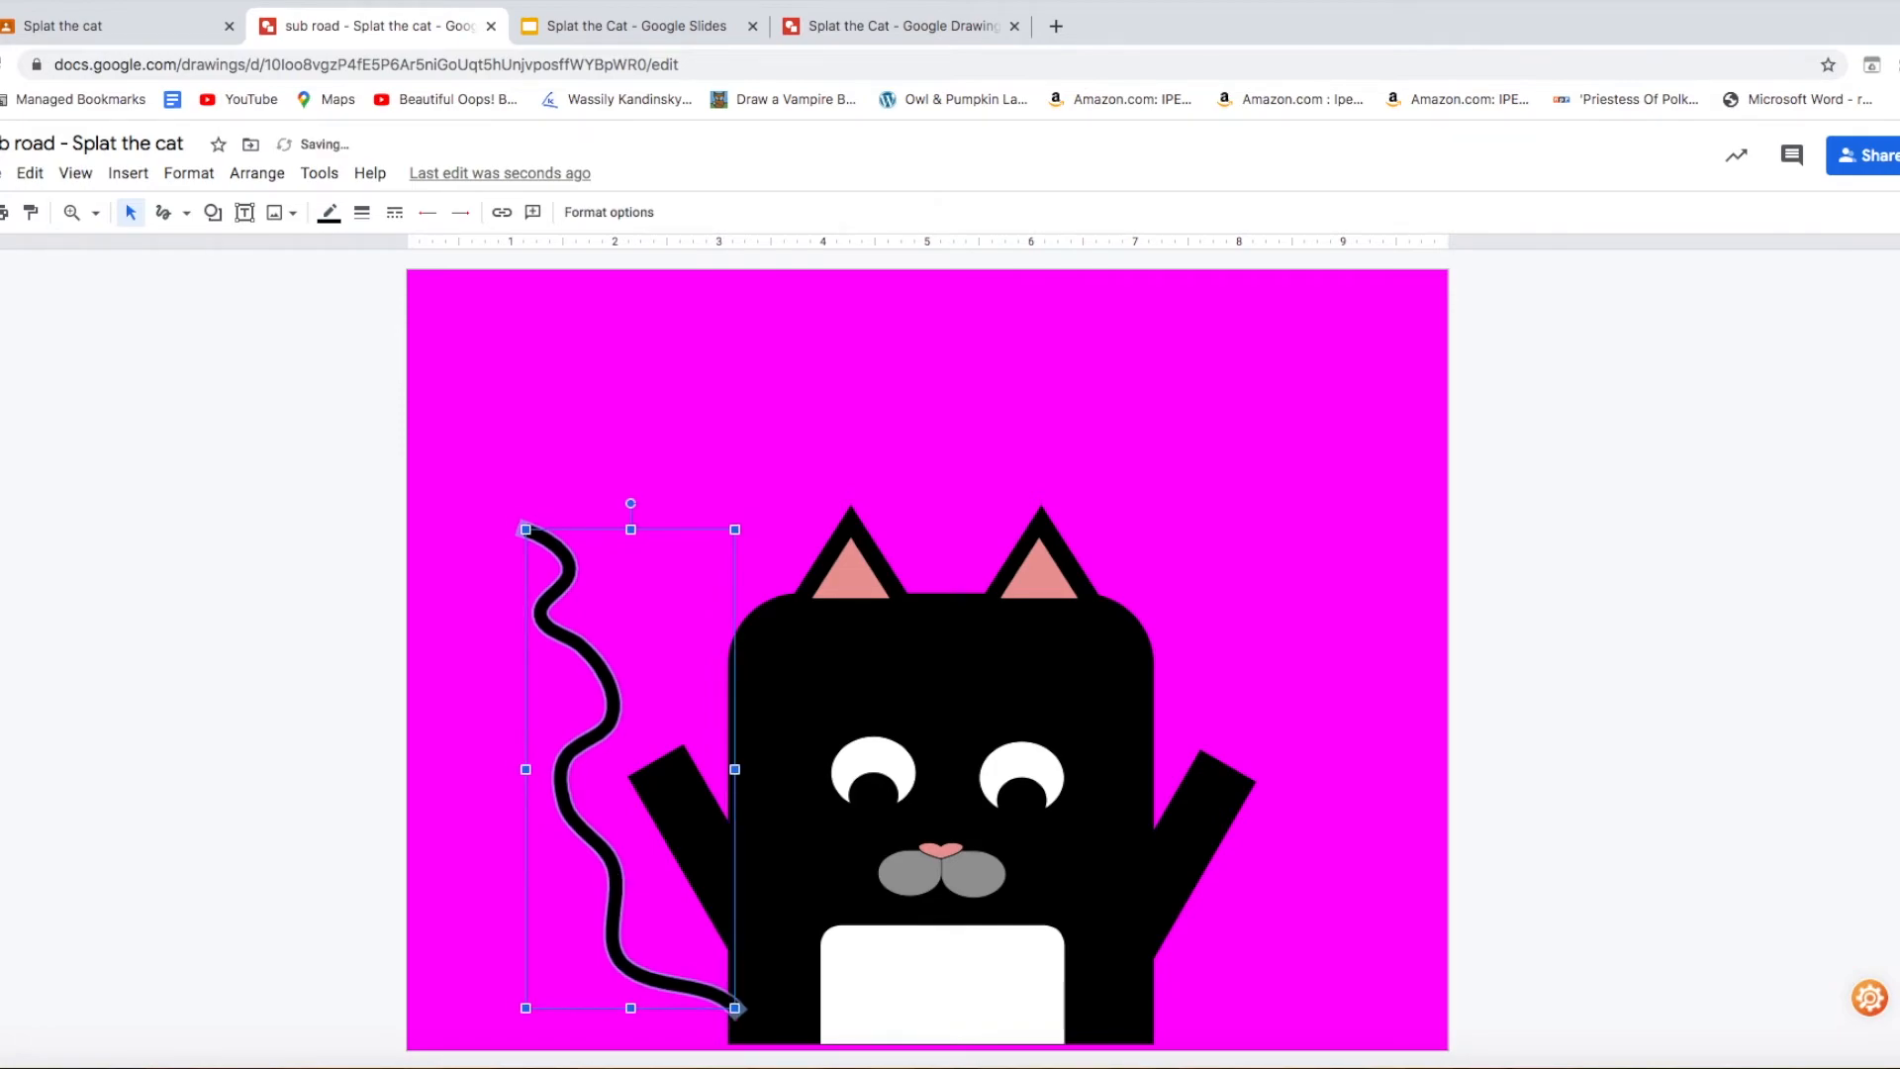
{"action": "left_click", "coordinate": [1001, 430]}
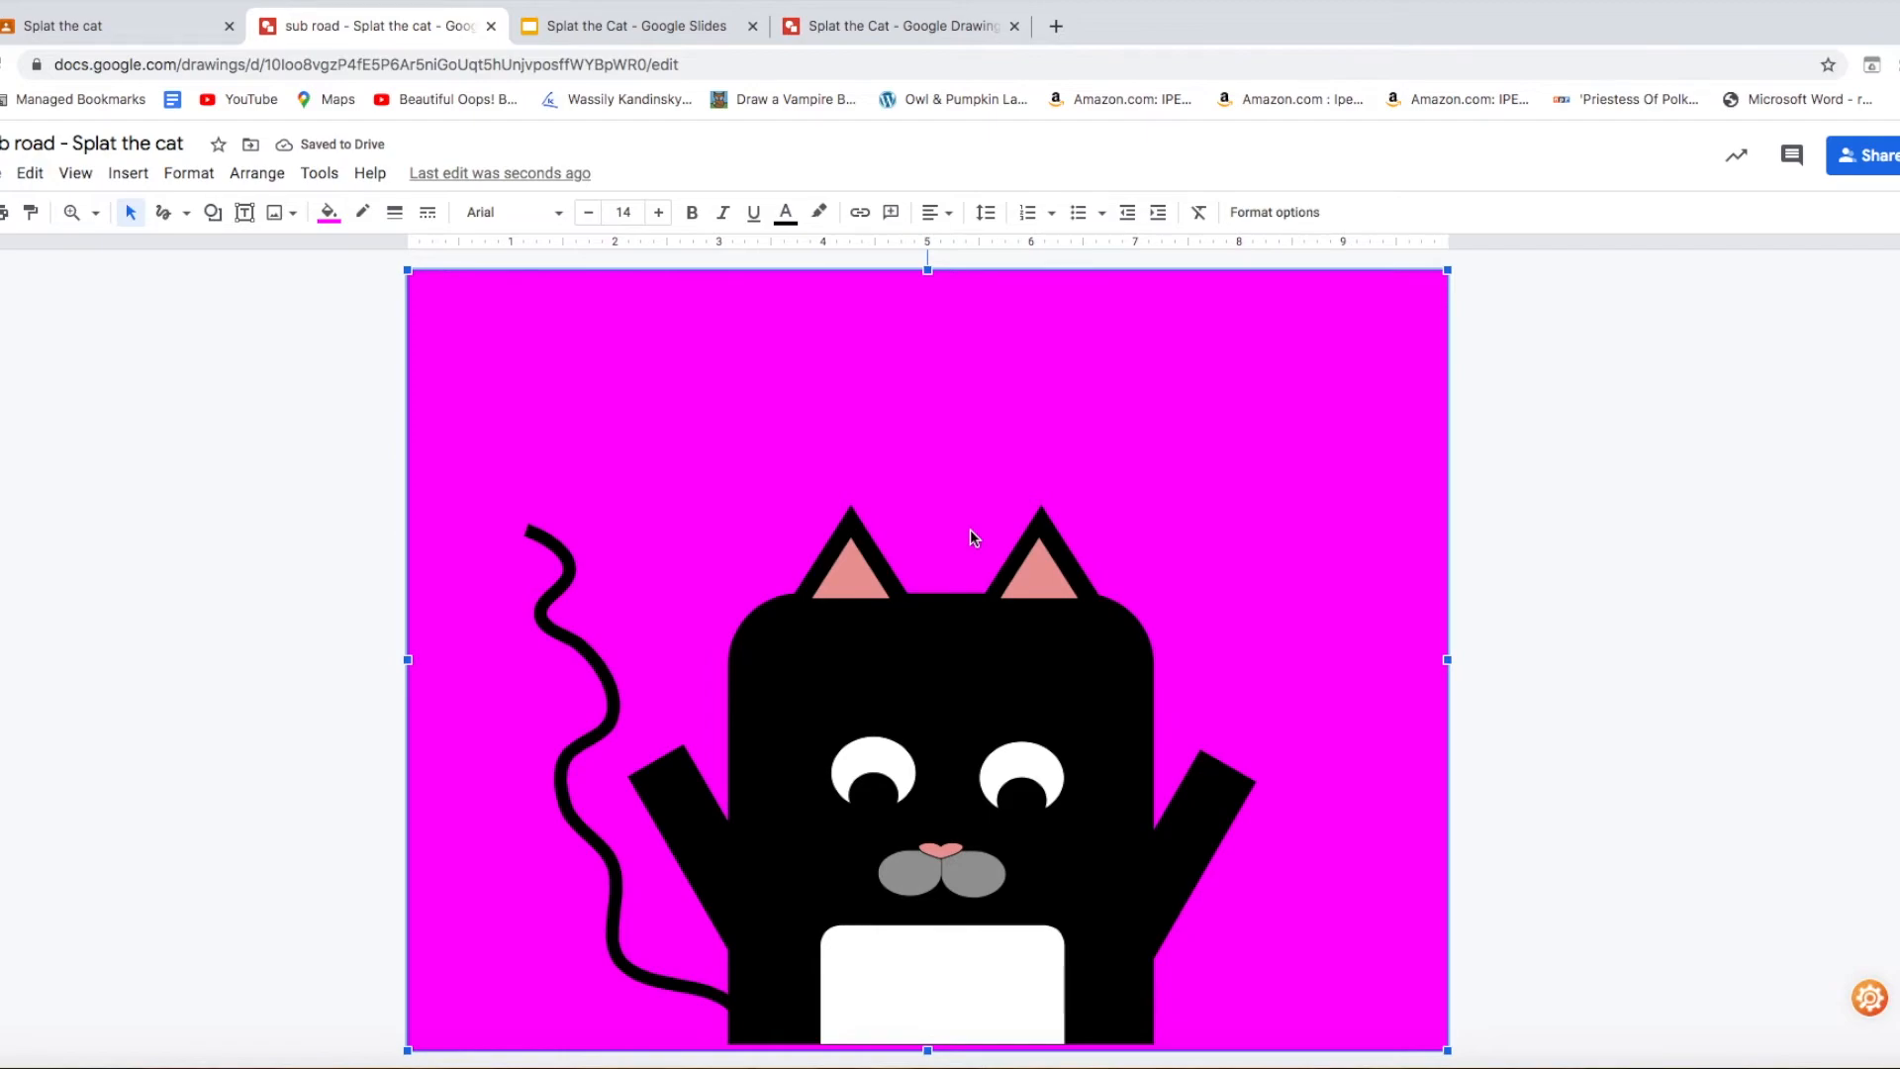
- Nudge the black body and the white belly down so both reach the lower edge of the canvas
{"action": "left_click", "coordinate": [1049, 655]}
{"action": "key", "text": "Down"}
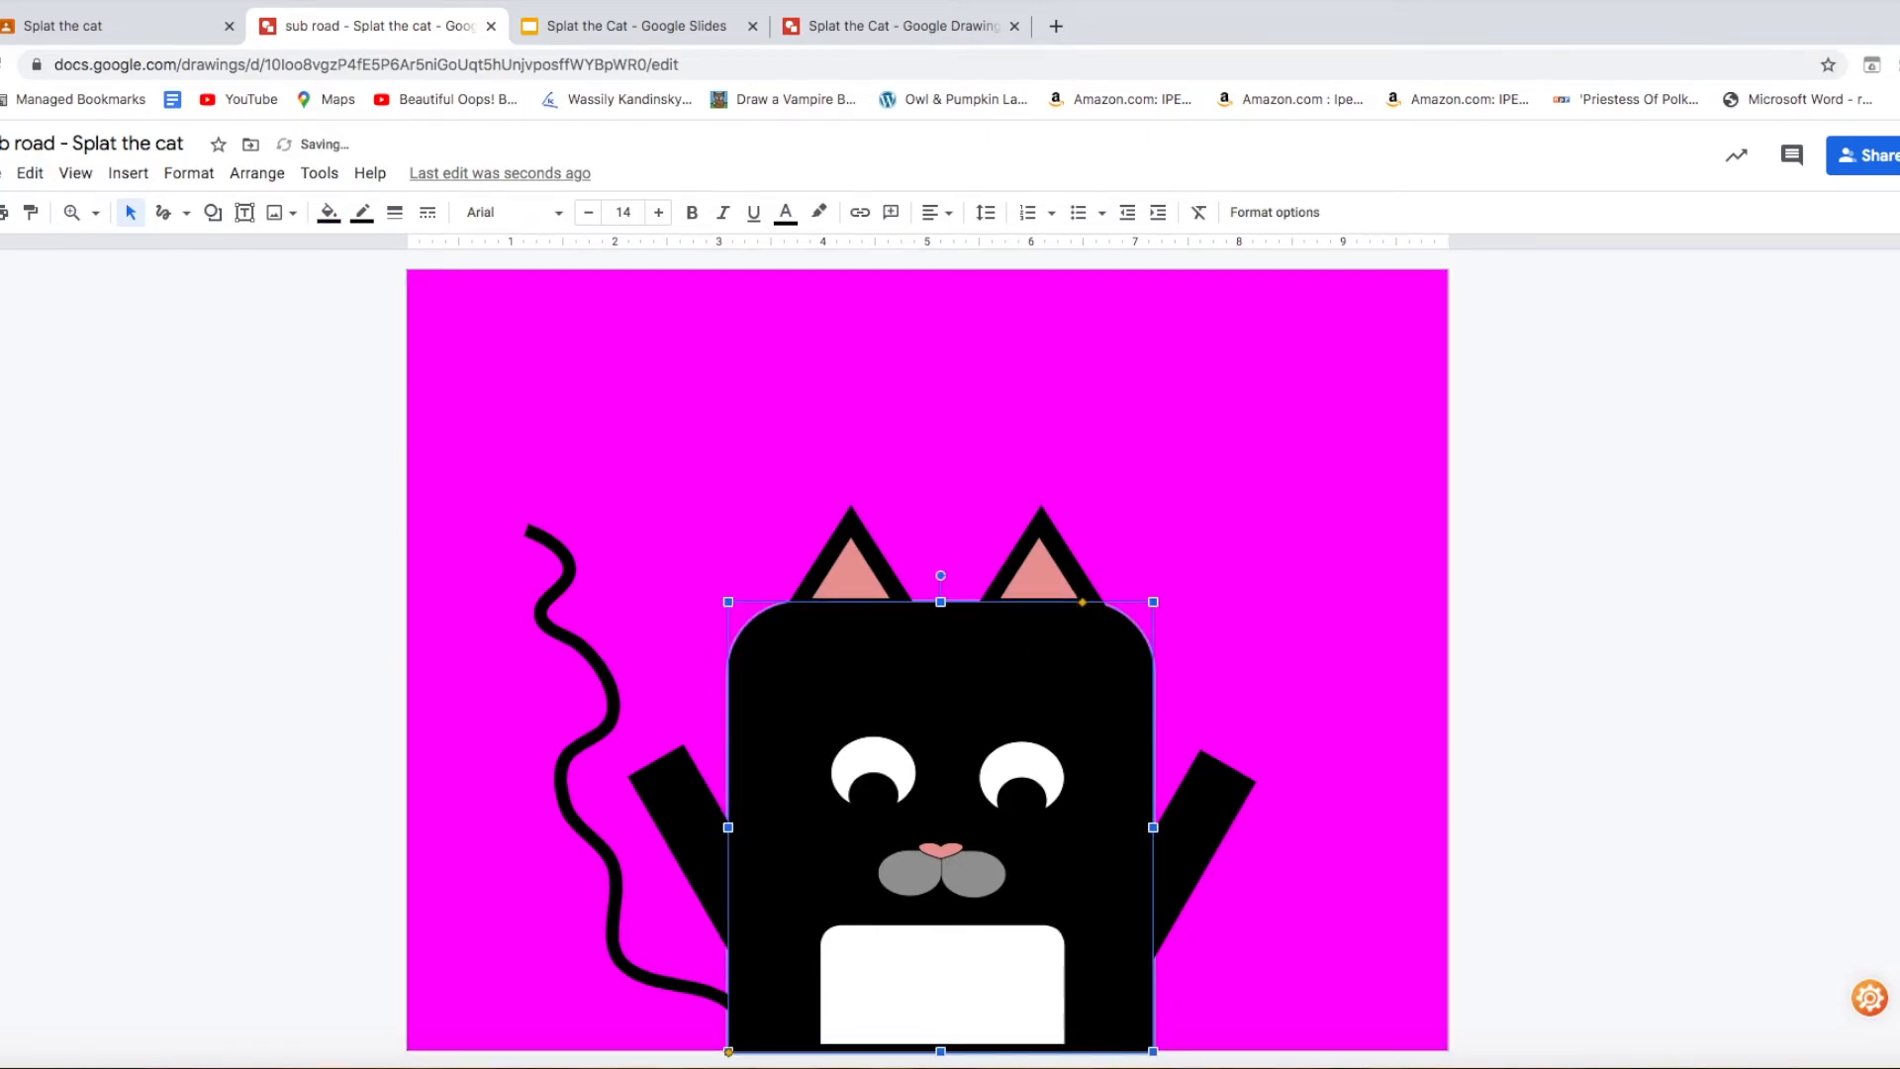
{"action": "left_click", "coordinate": [962, 965]}
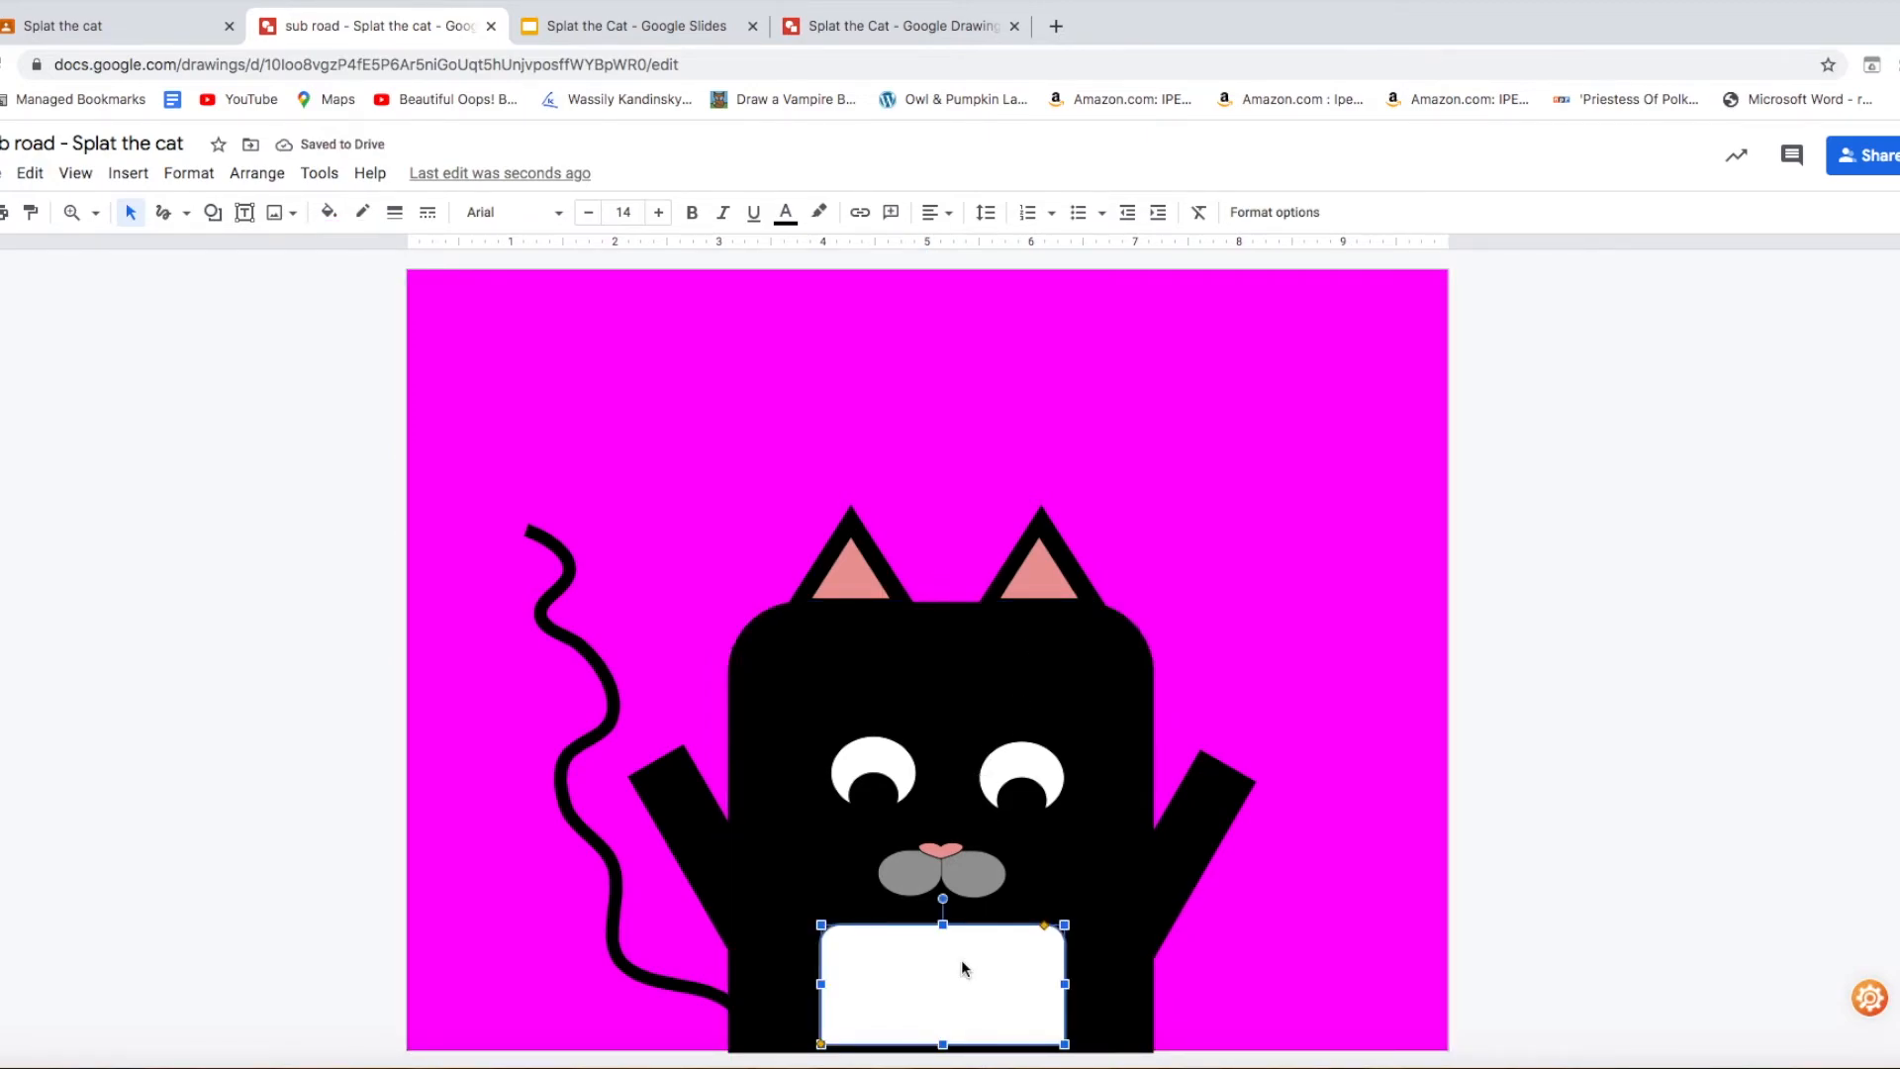
{"action": "left_click", "coordinate": [1316, 550]}
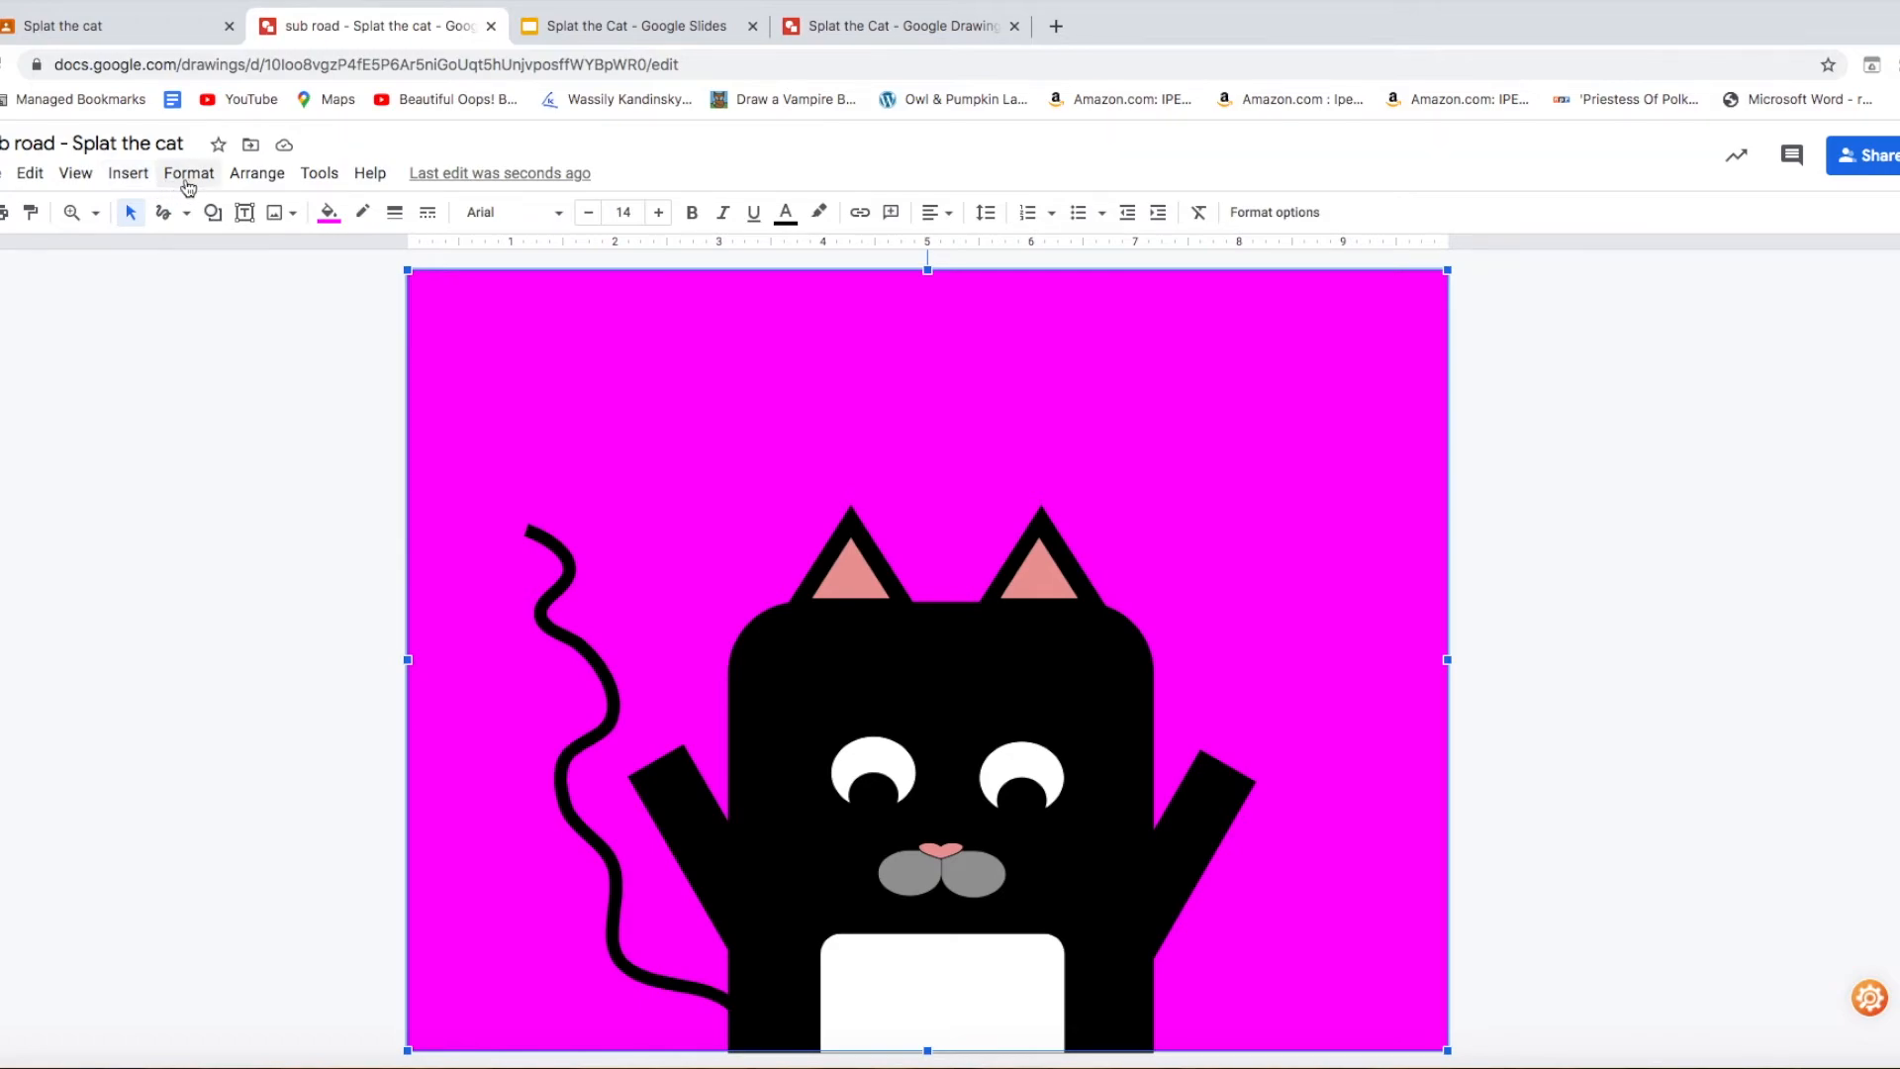
- Search the web for images of "pottery transparent background" and insert the gray two-handled vase
{"action": "left_click", "coordinate": [141, 184]}
{"action": "mouse_move", "coordinate": [149, 214]}
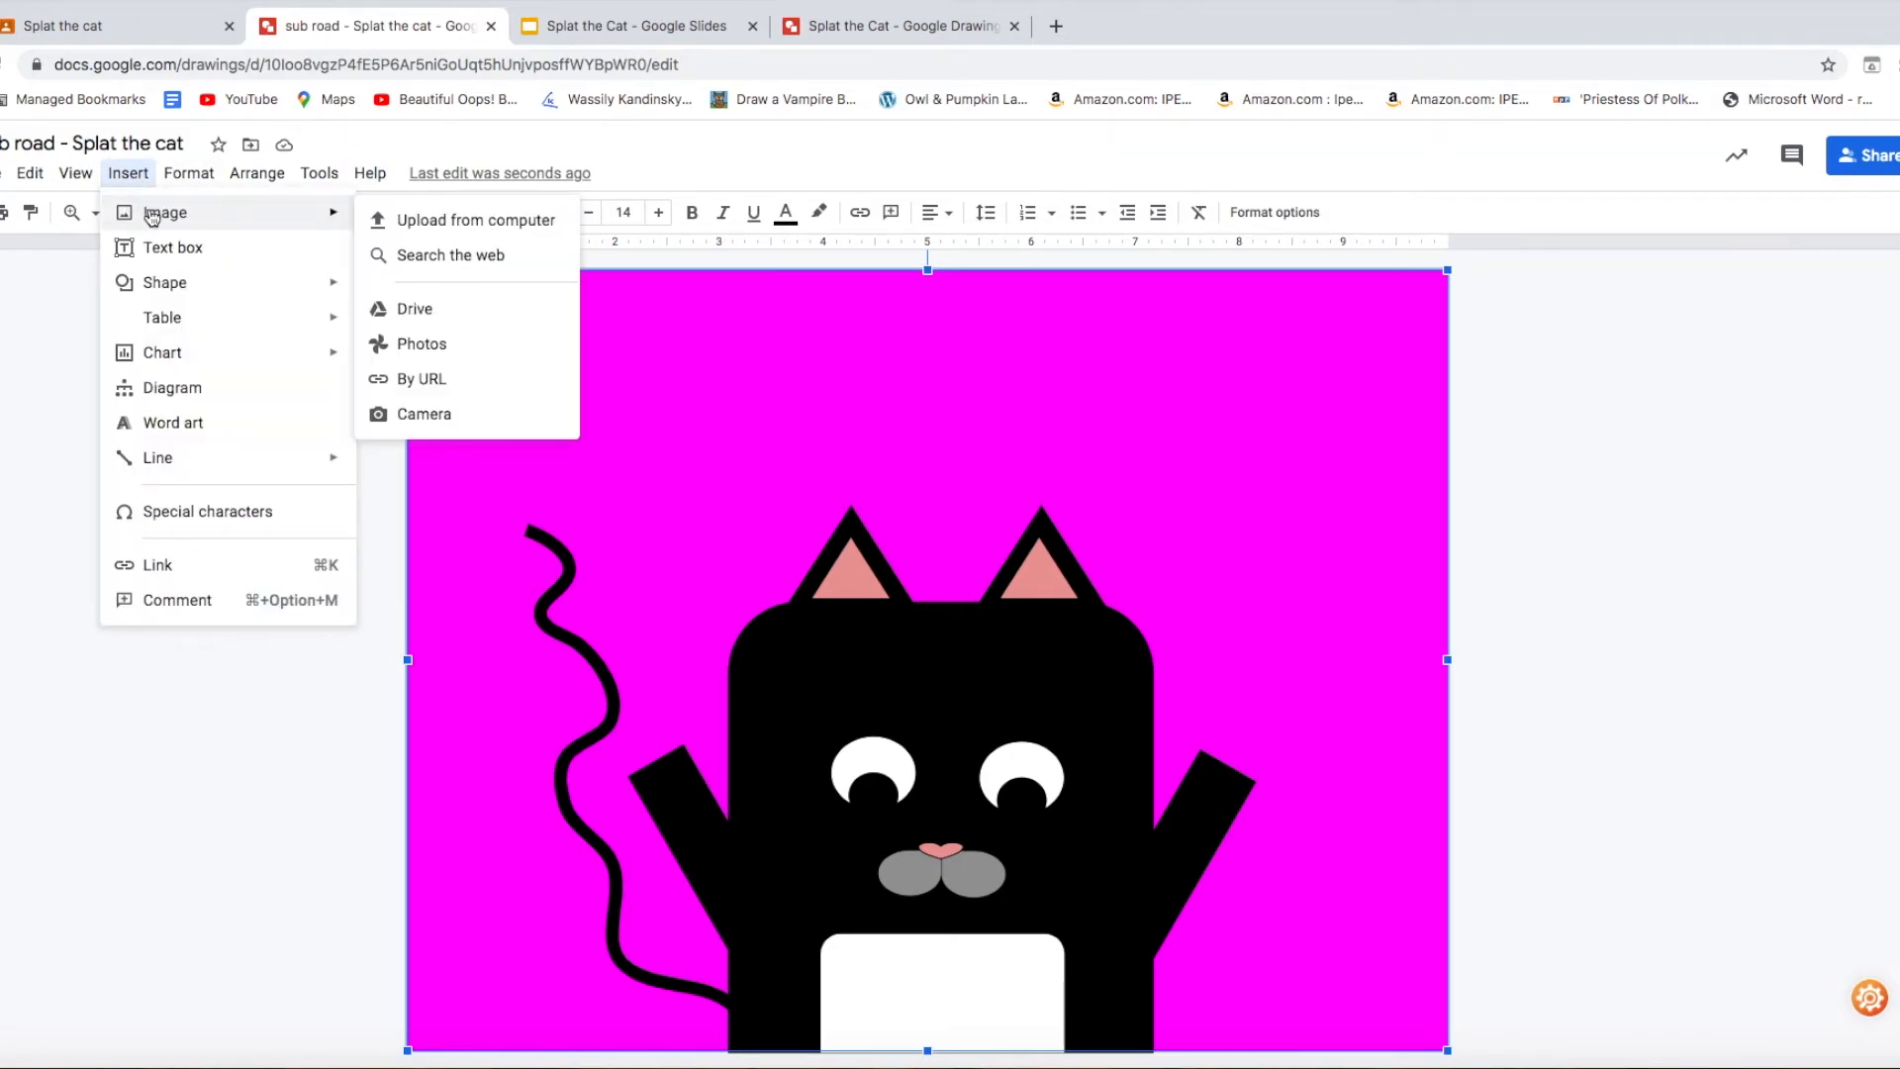
{"action": "left_click", "coordinate": [395, 259]}
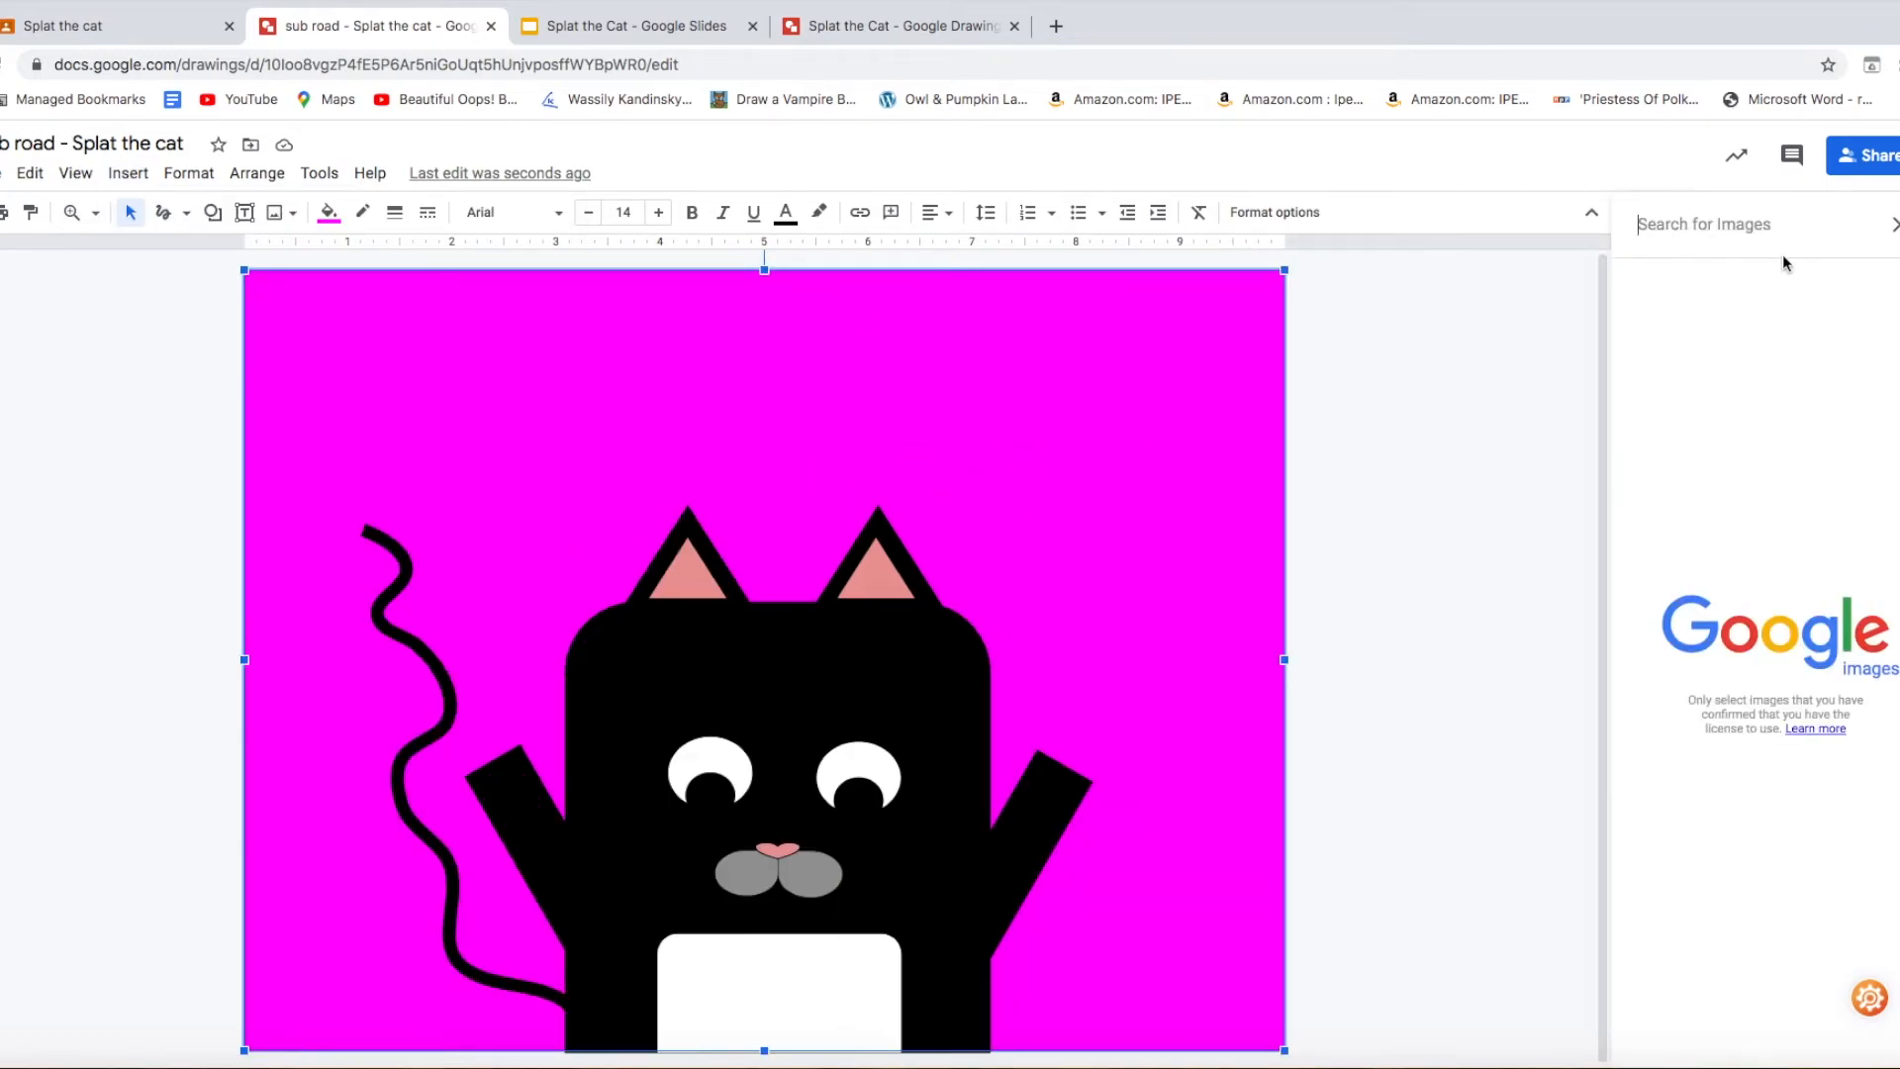
{"action": "type", "text": "pottter"}
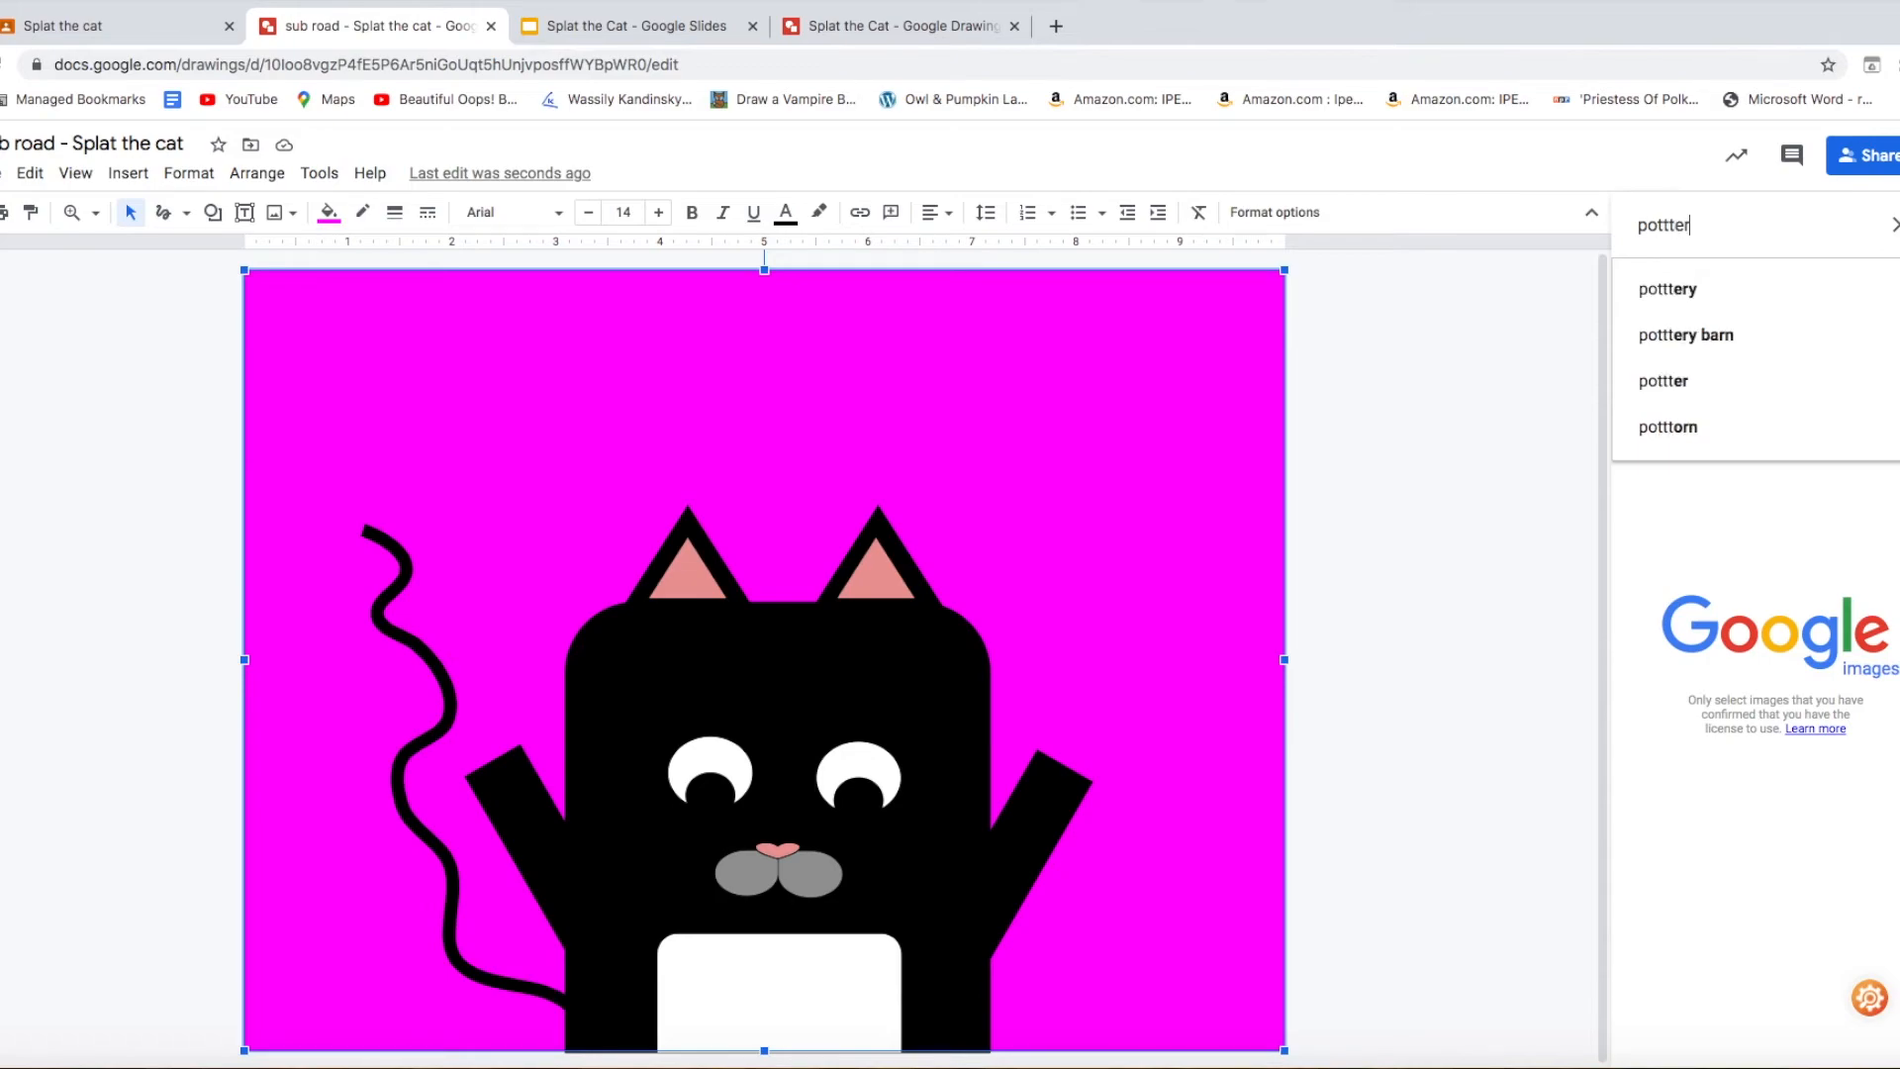
{"action": "key", "text": "BackSpace"}
{"action": "key", "text": "BackSpace"}
{"action": "key", "text": "BackSpace"}
{"action": "key", "text": "BackSpace"}
{"action": "key", "text": "BackSpace"}
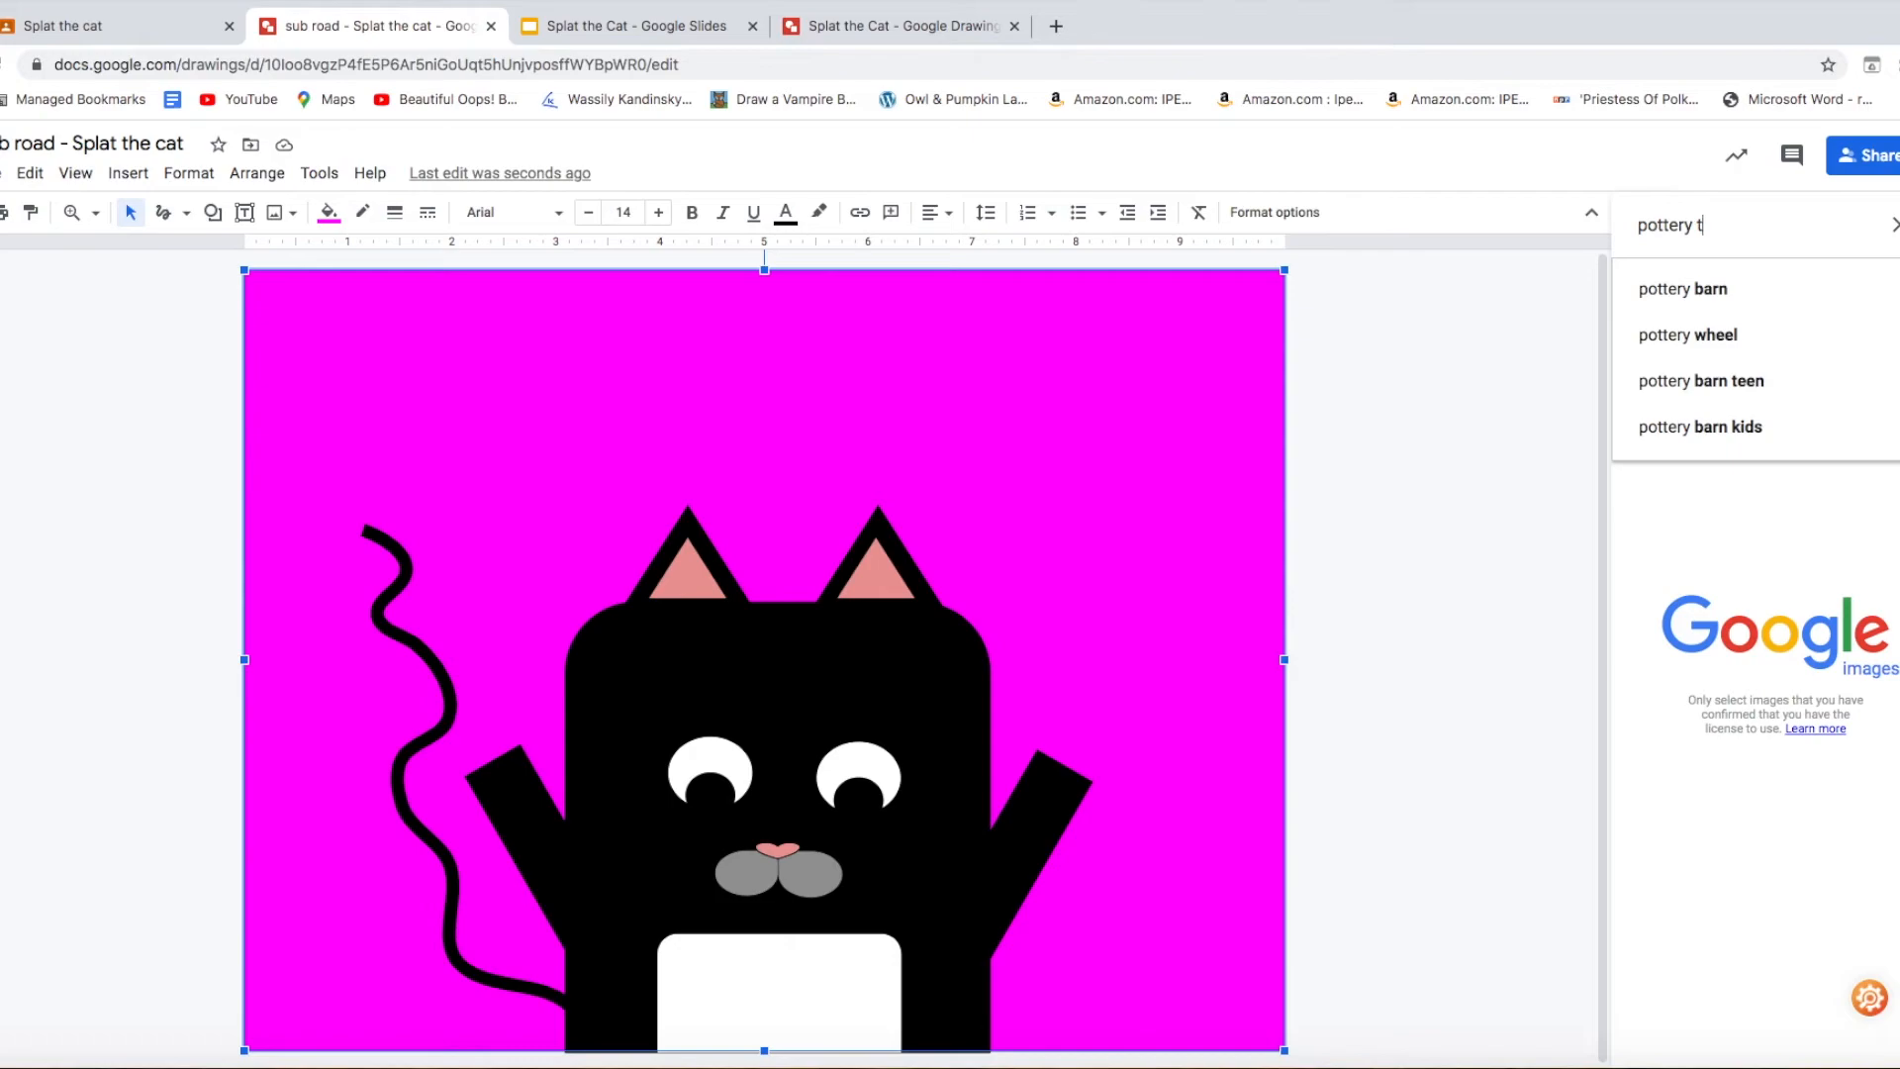
{"action": "type", "text": "s"}
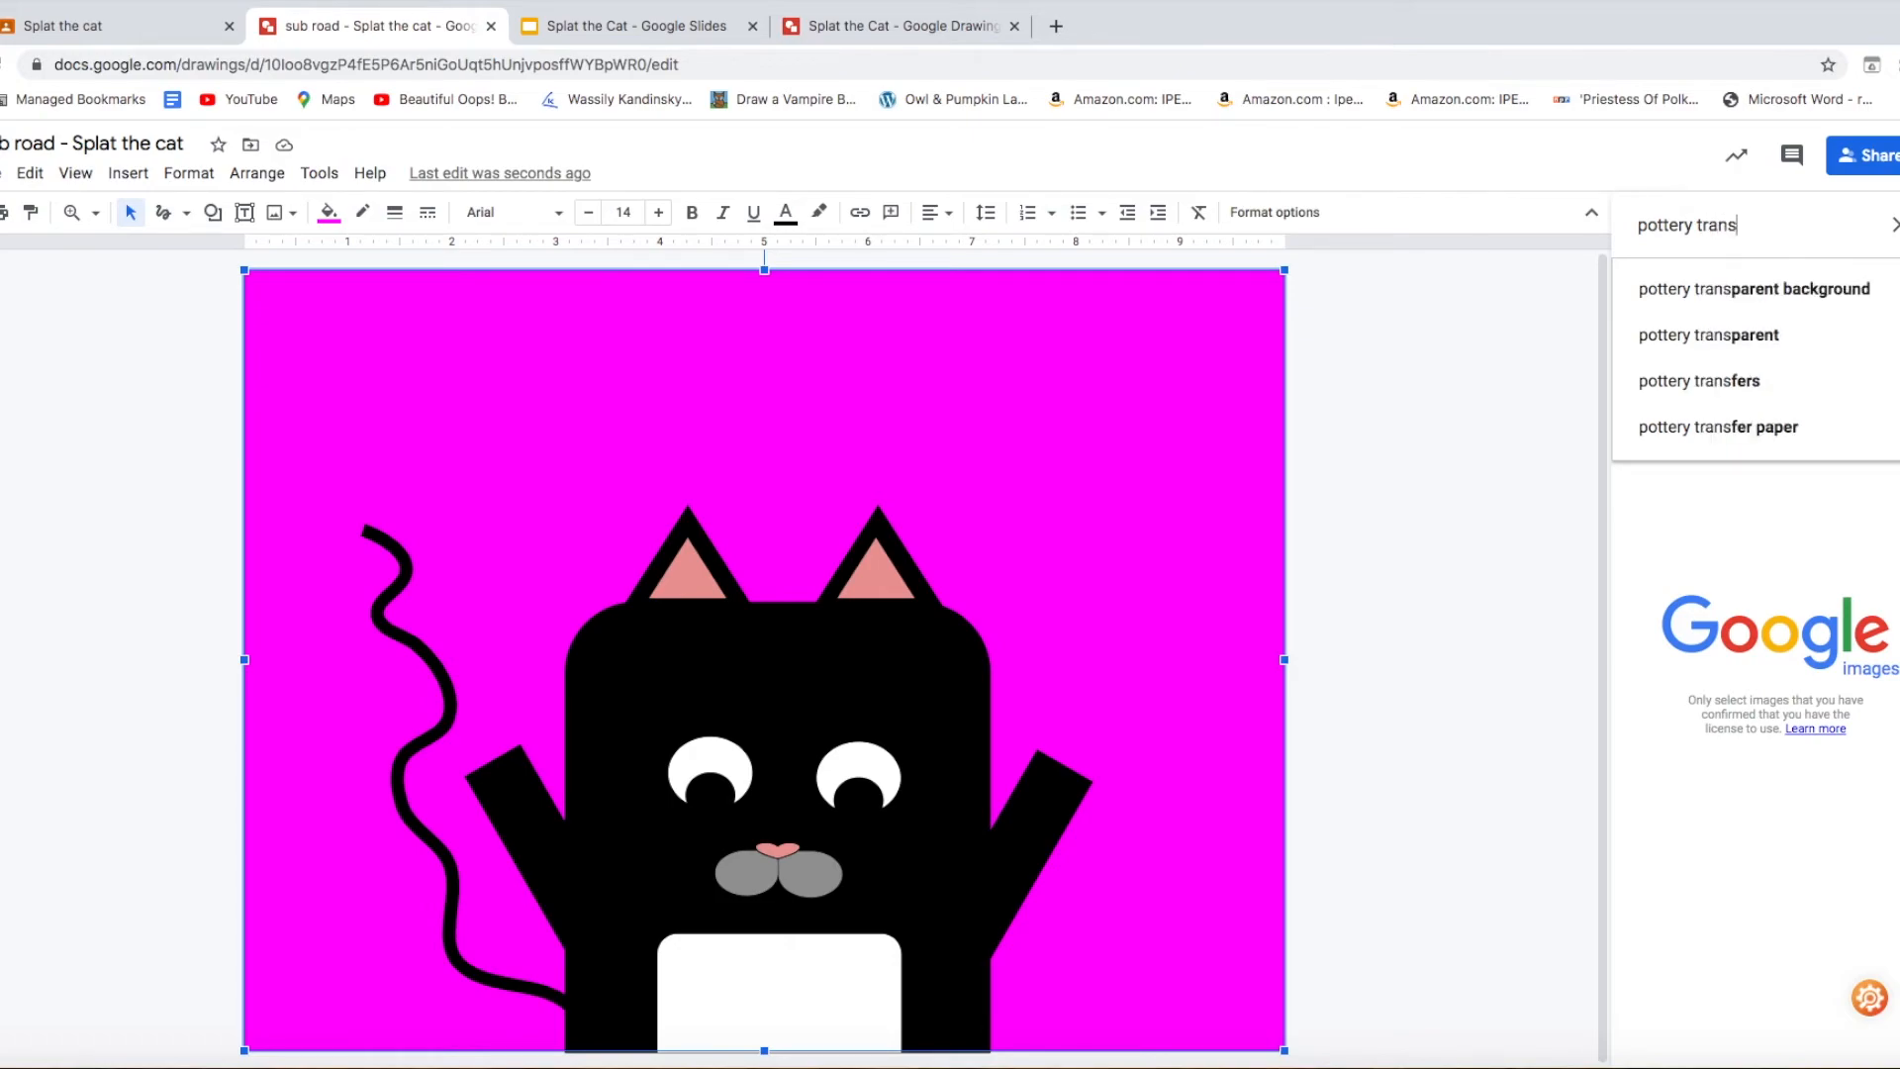
{"action": "left_click", "coordinate": [1743, 289]}
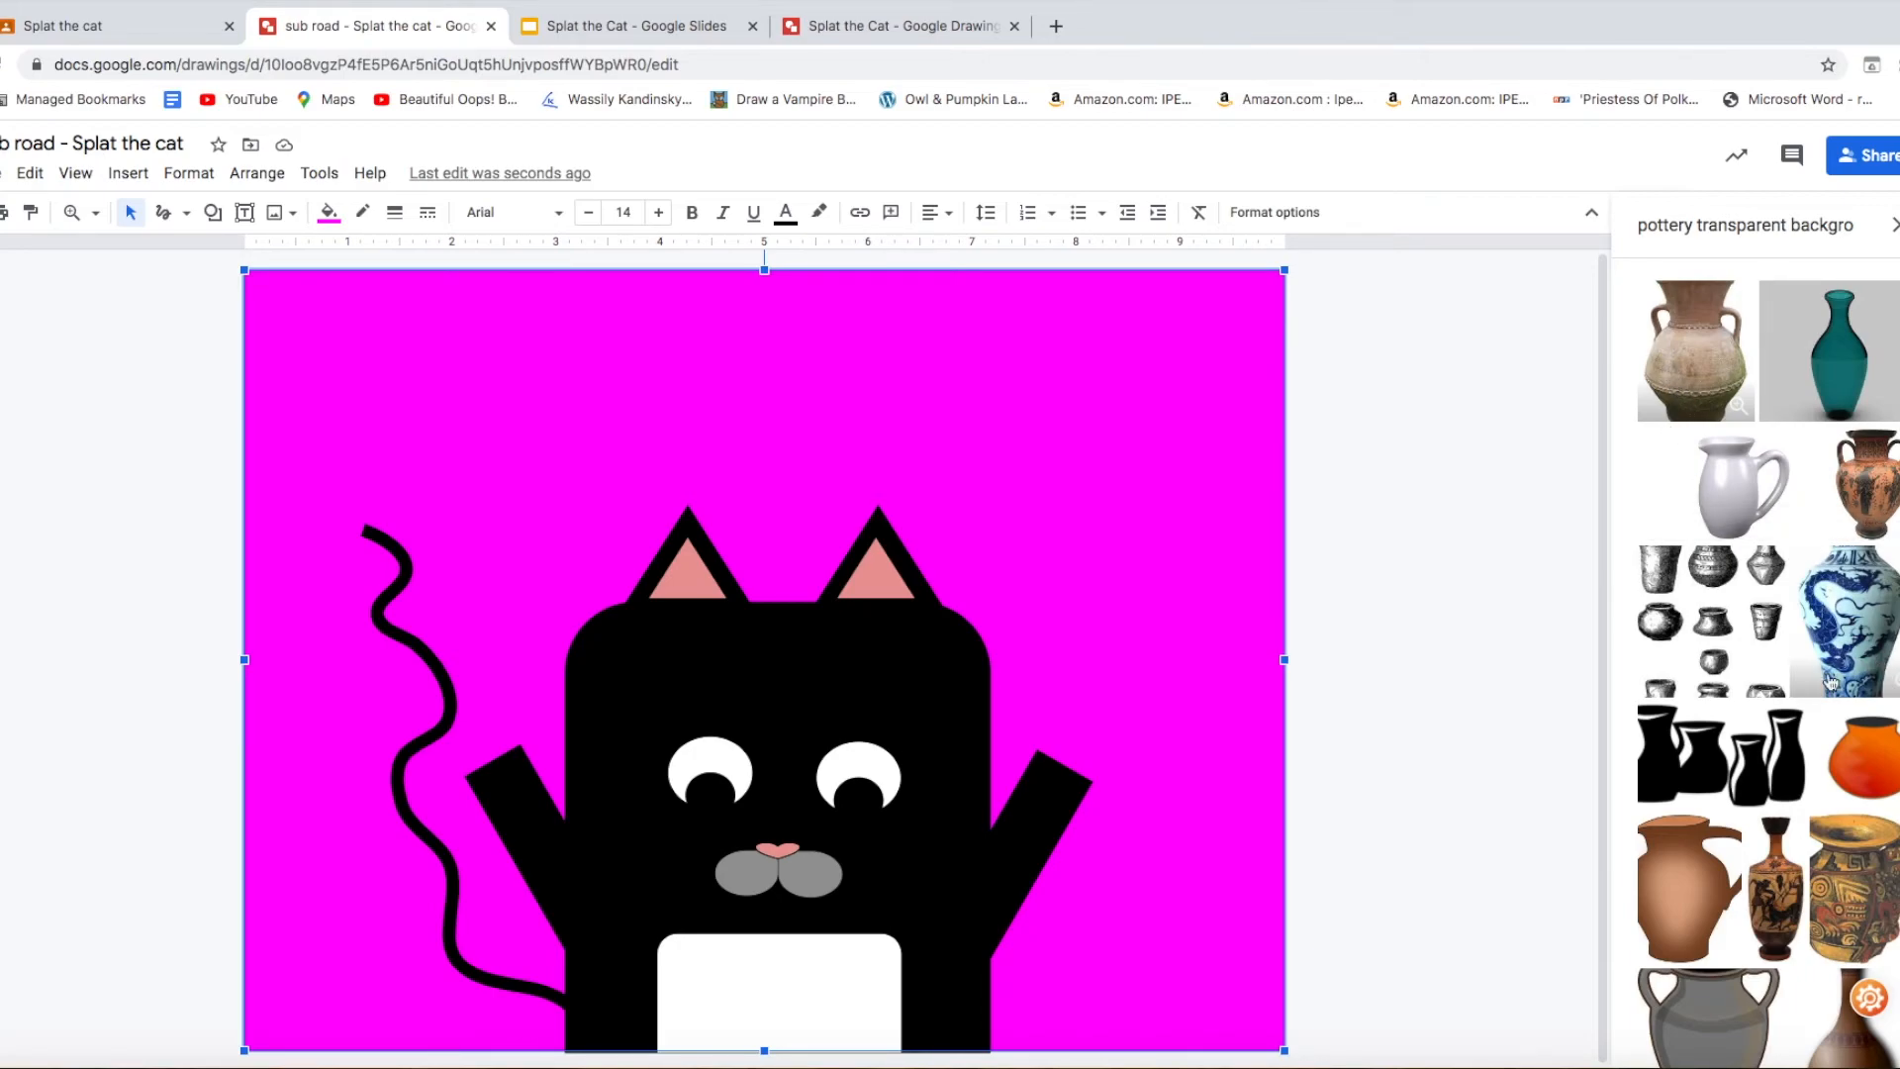
{"action": "left_click", "coordinate": [1717, 1012]}
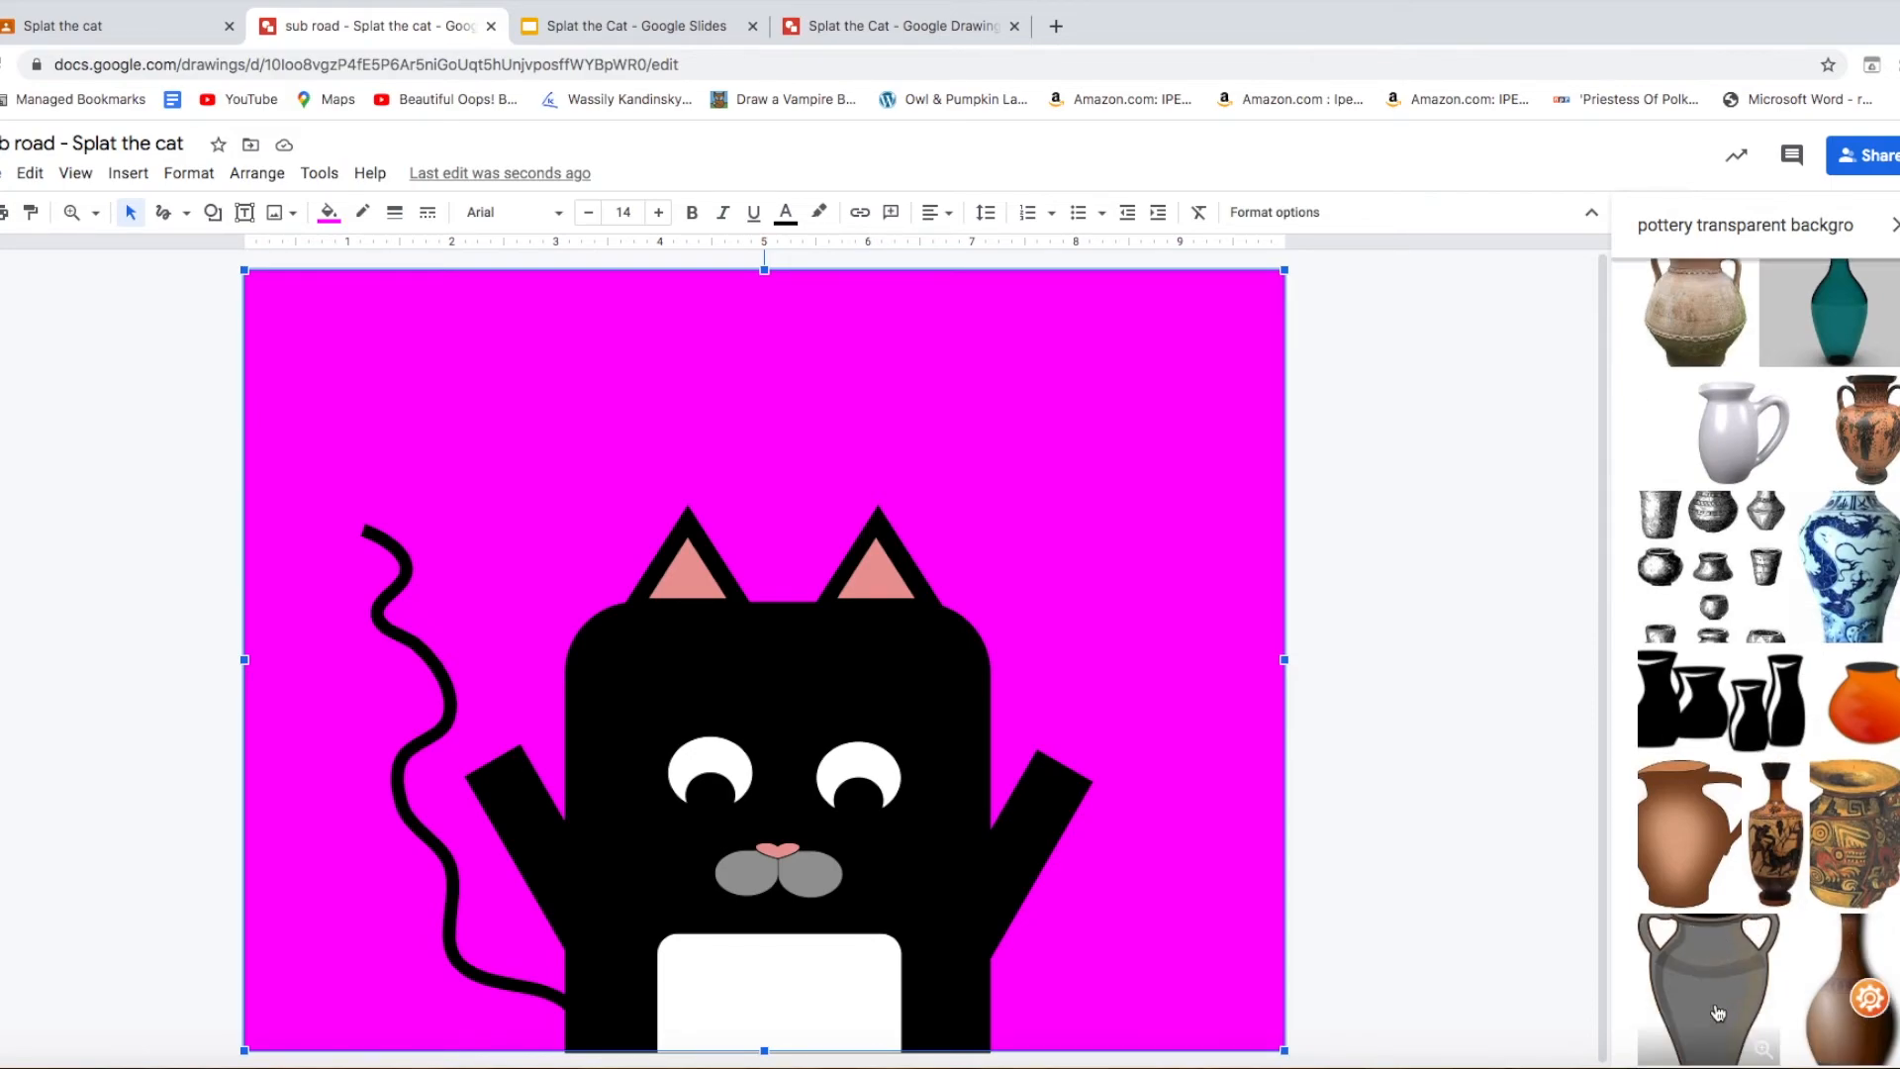
{"action": "left_click", "coordinate": [1892, 1040]}
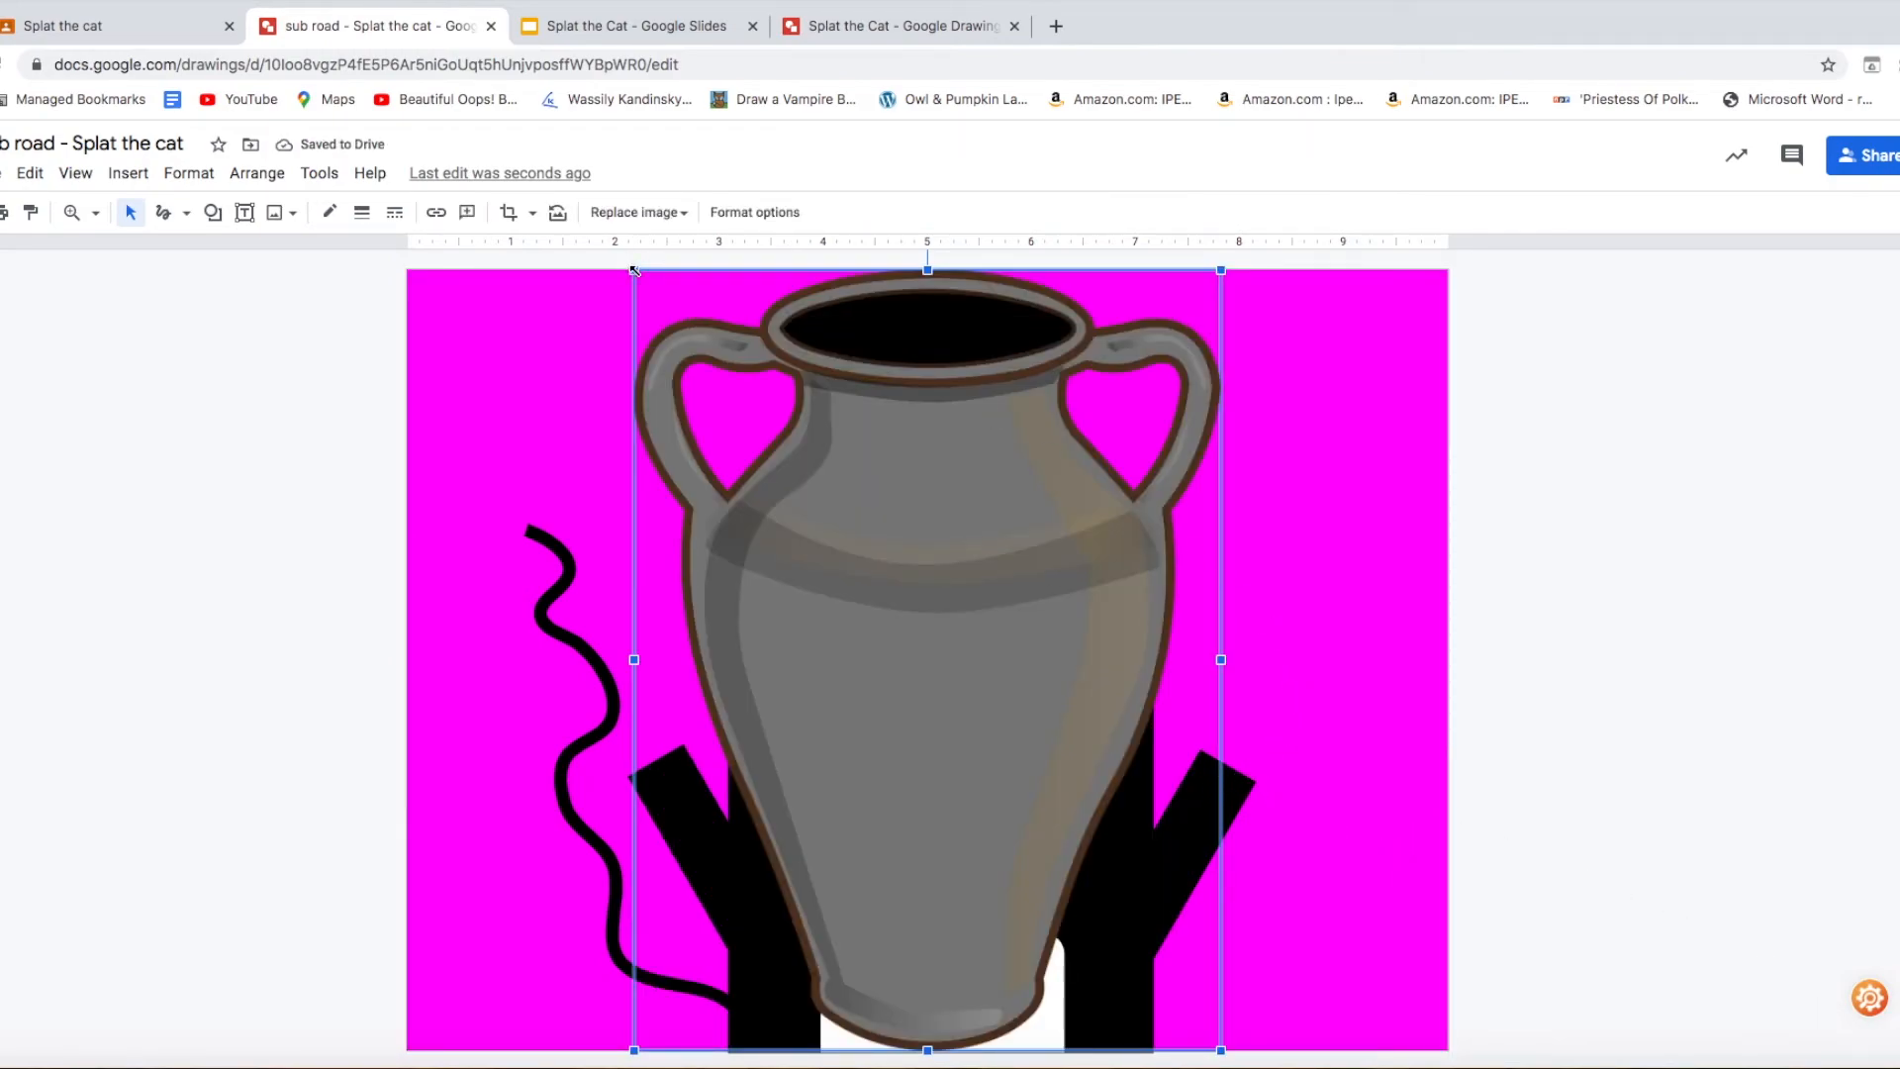
- Shrink the vase, tilt it slightly, and place it at the end of the cat's raised arm opposite the tail
{"action": "left_click", "coordinate": [953, 745]}
{"action": "left_click_drag", "start_coordinate": [952, 745], "coordinate": [1035, 798]}
{"action": "left_click_drag", "start_coordinate": [1106, 878], "coordinate": [1208, 724]}
{"action": "left_click_drag", "start_coordinate": [1224, 655], "coordinate": [1191, 653]}
{"action": "left_click_drag", "start_coordinate": [1338, 903], "coordinate": [1250, 804]}
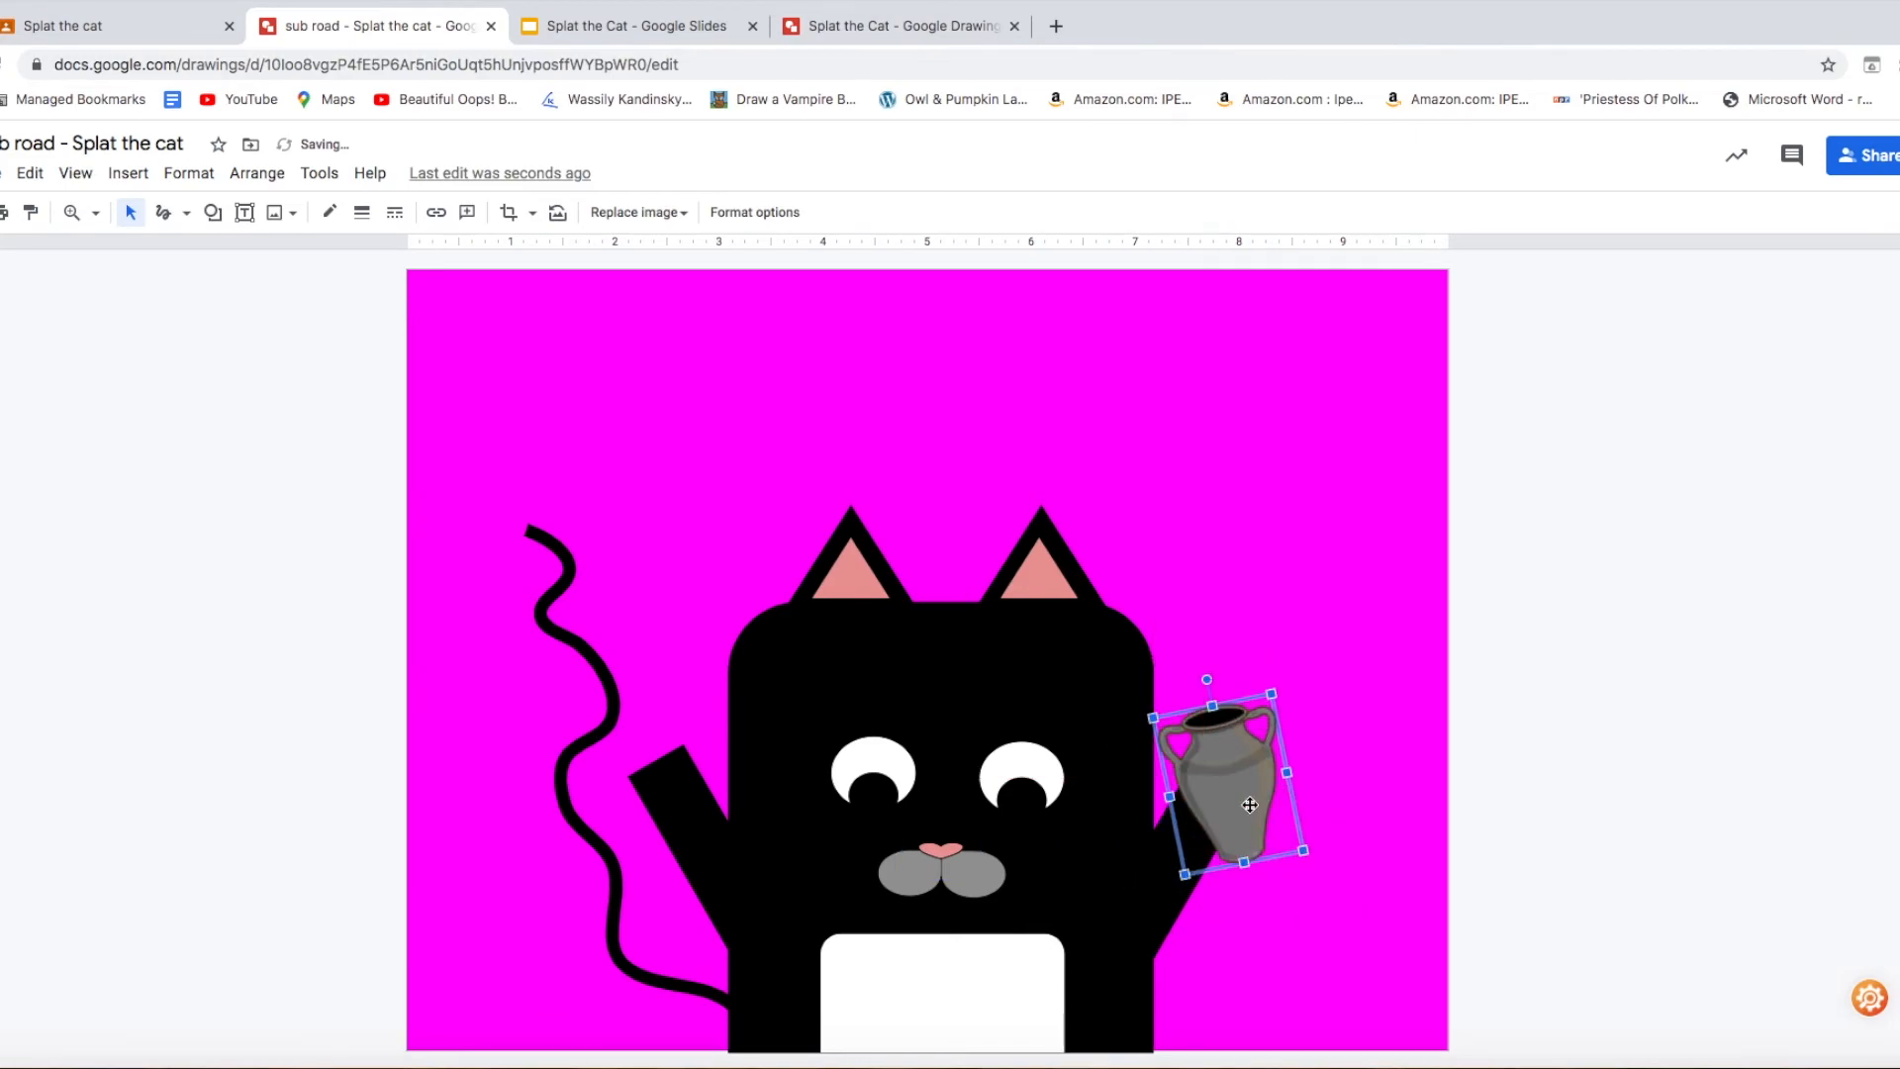
{"action": "left_click", "coordinate": [1378, 697]}
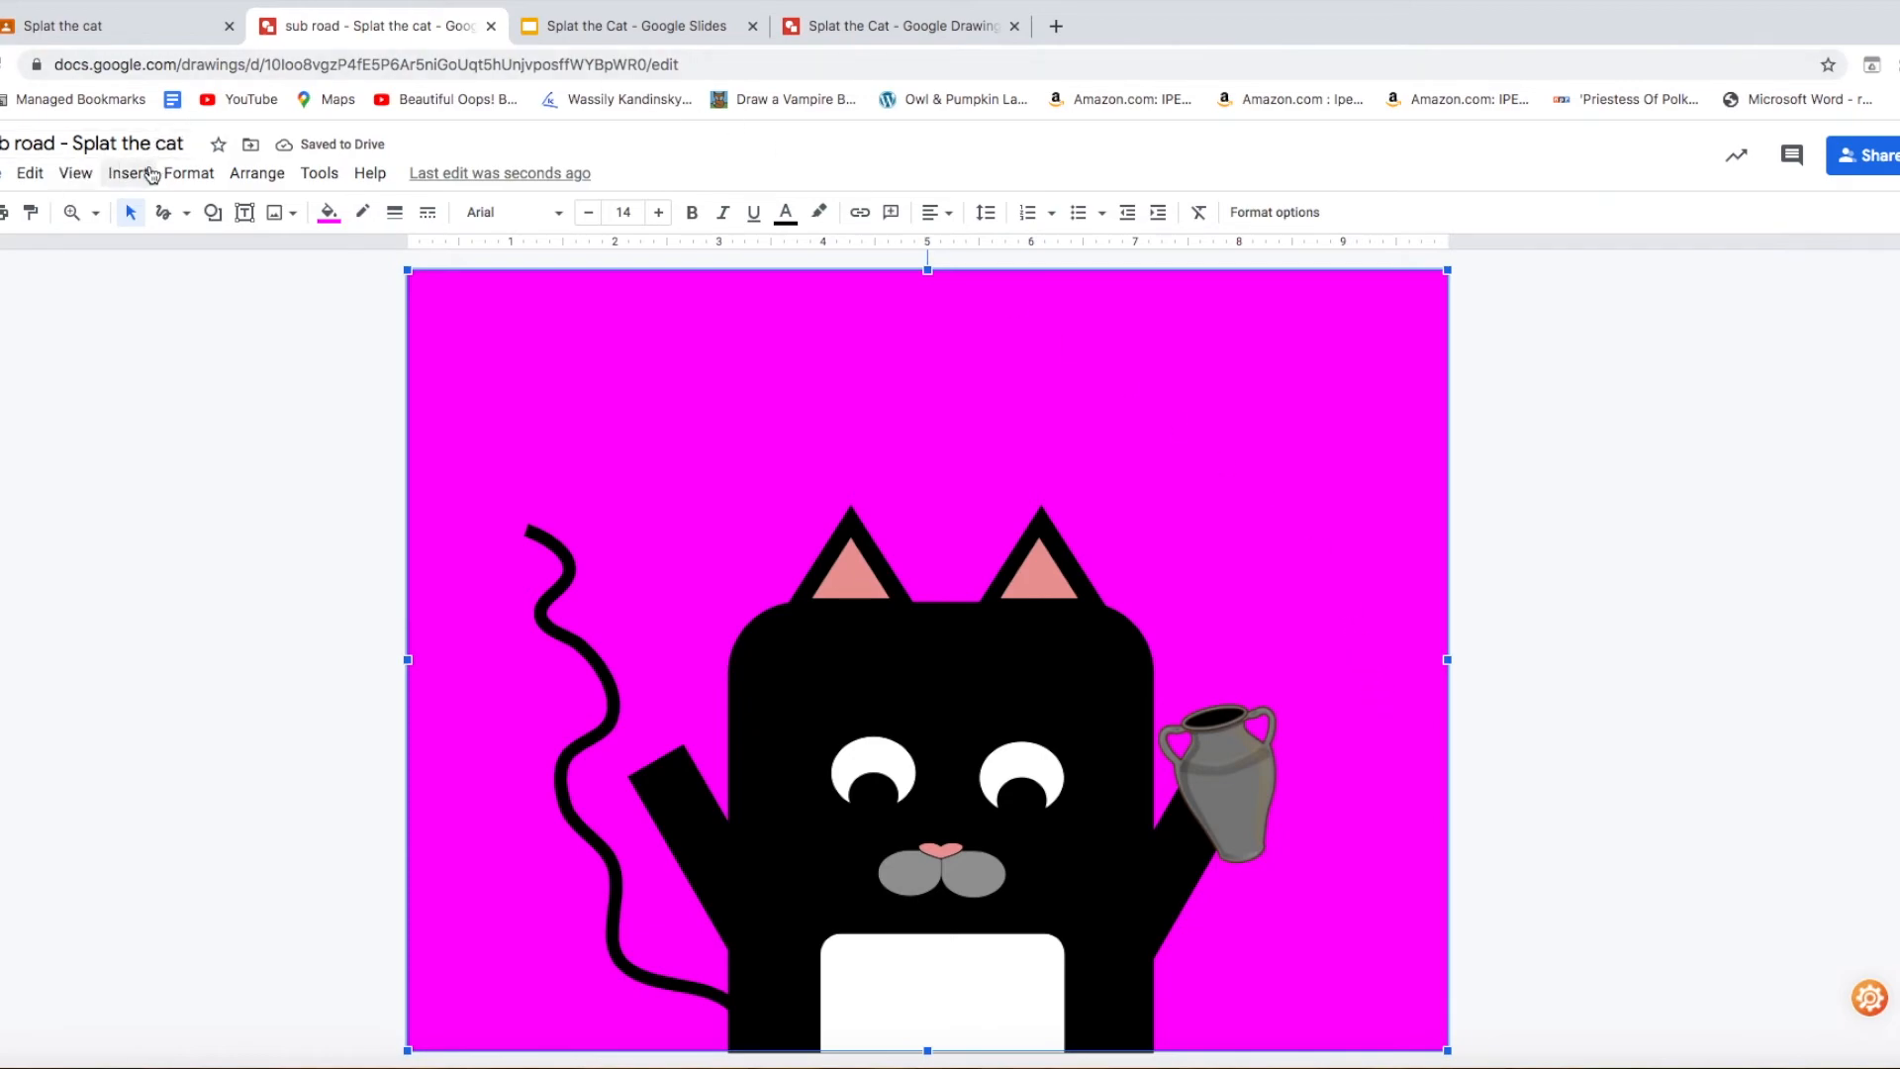
- Add a text box about 8.2 inches wide above the cat, reduce it to one line high, and place it near the canvas's upper edge
{"action": "left_click", "coordinate": [130, 174]}
{"action": "left_click", "coordinate": [157, 247]}
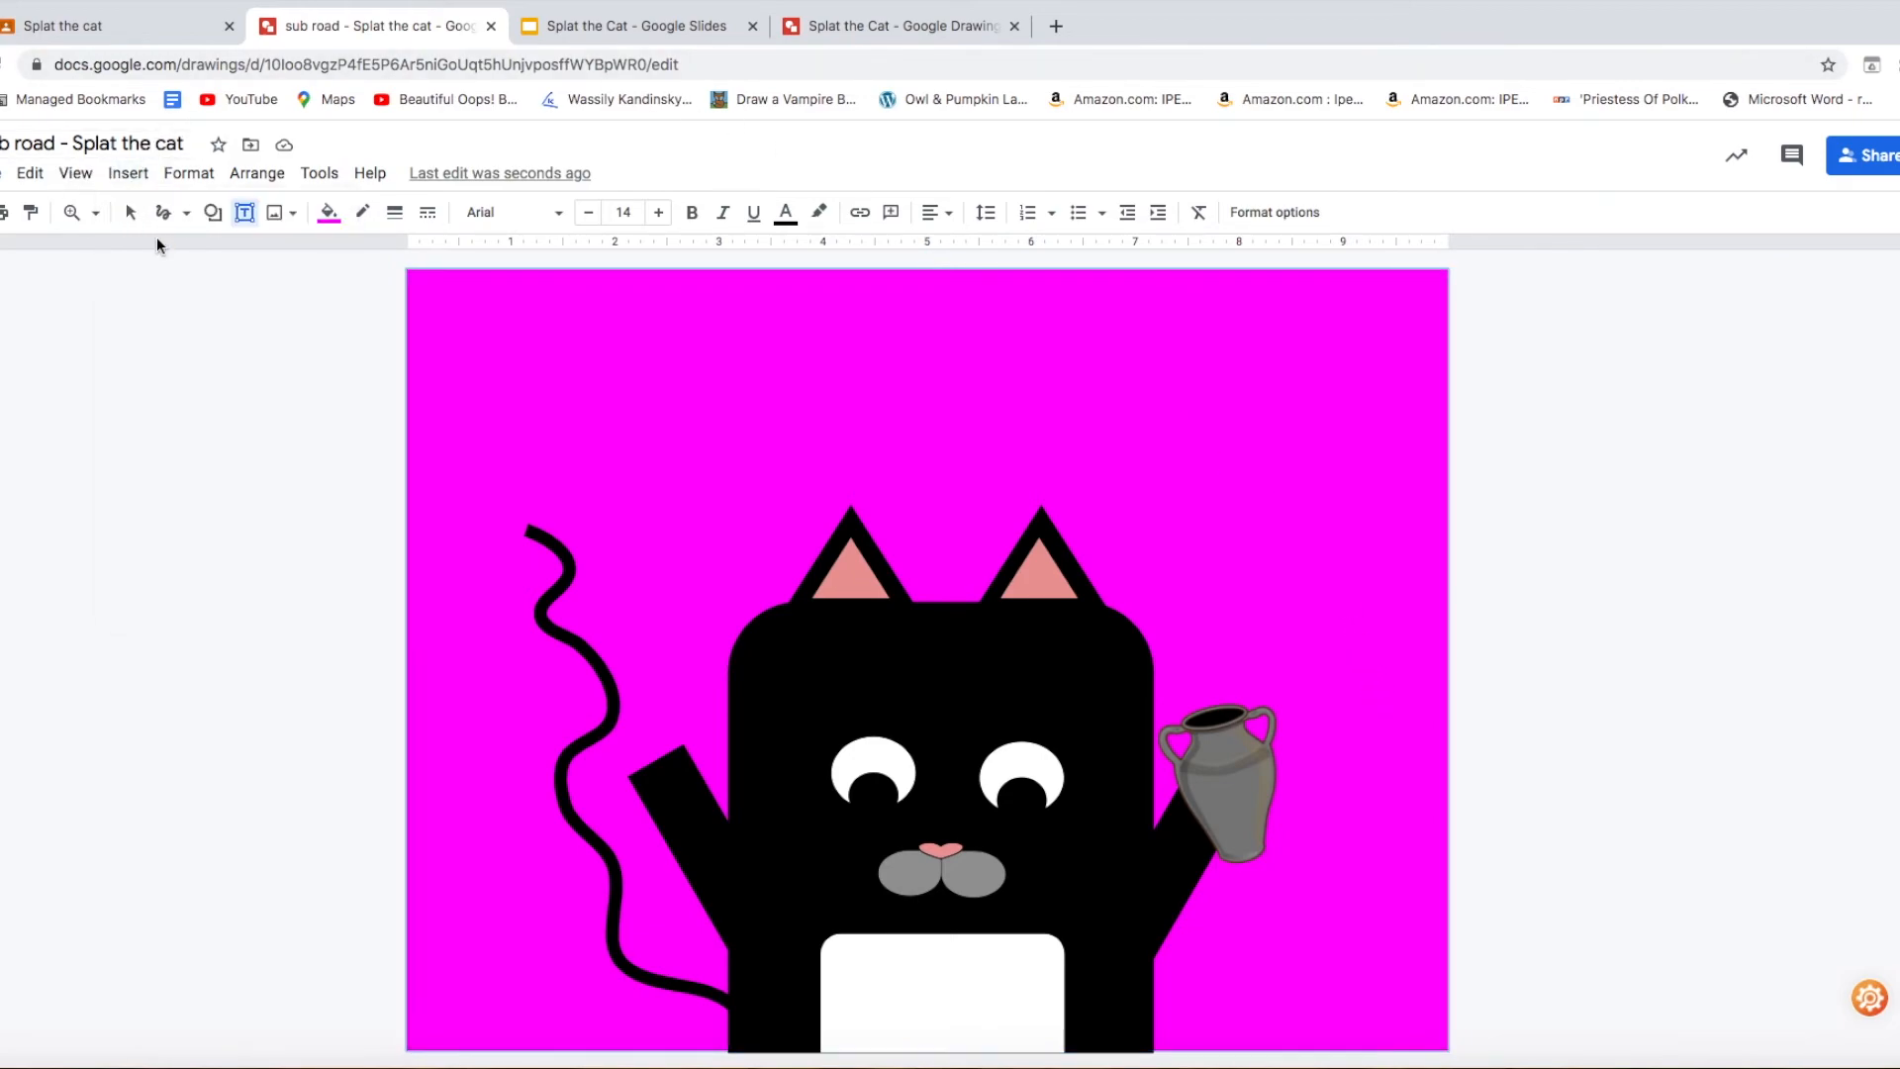
{"action": "left_click_drag", "start_coordinate": [507, 323], "coordinate": [1357, 482]}
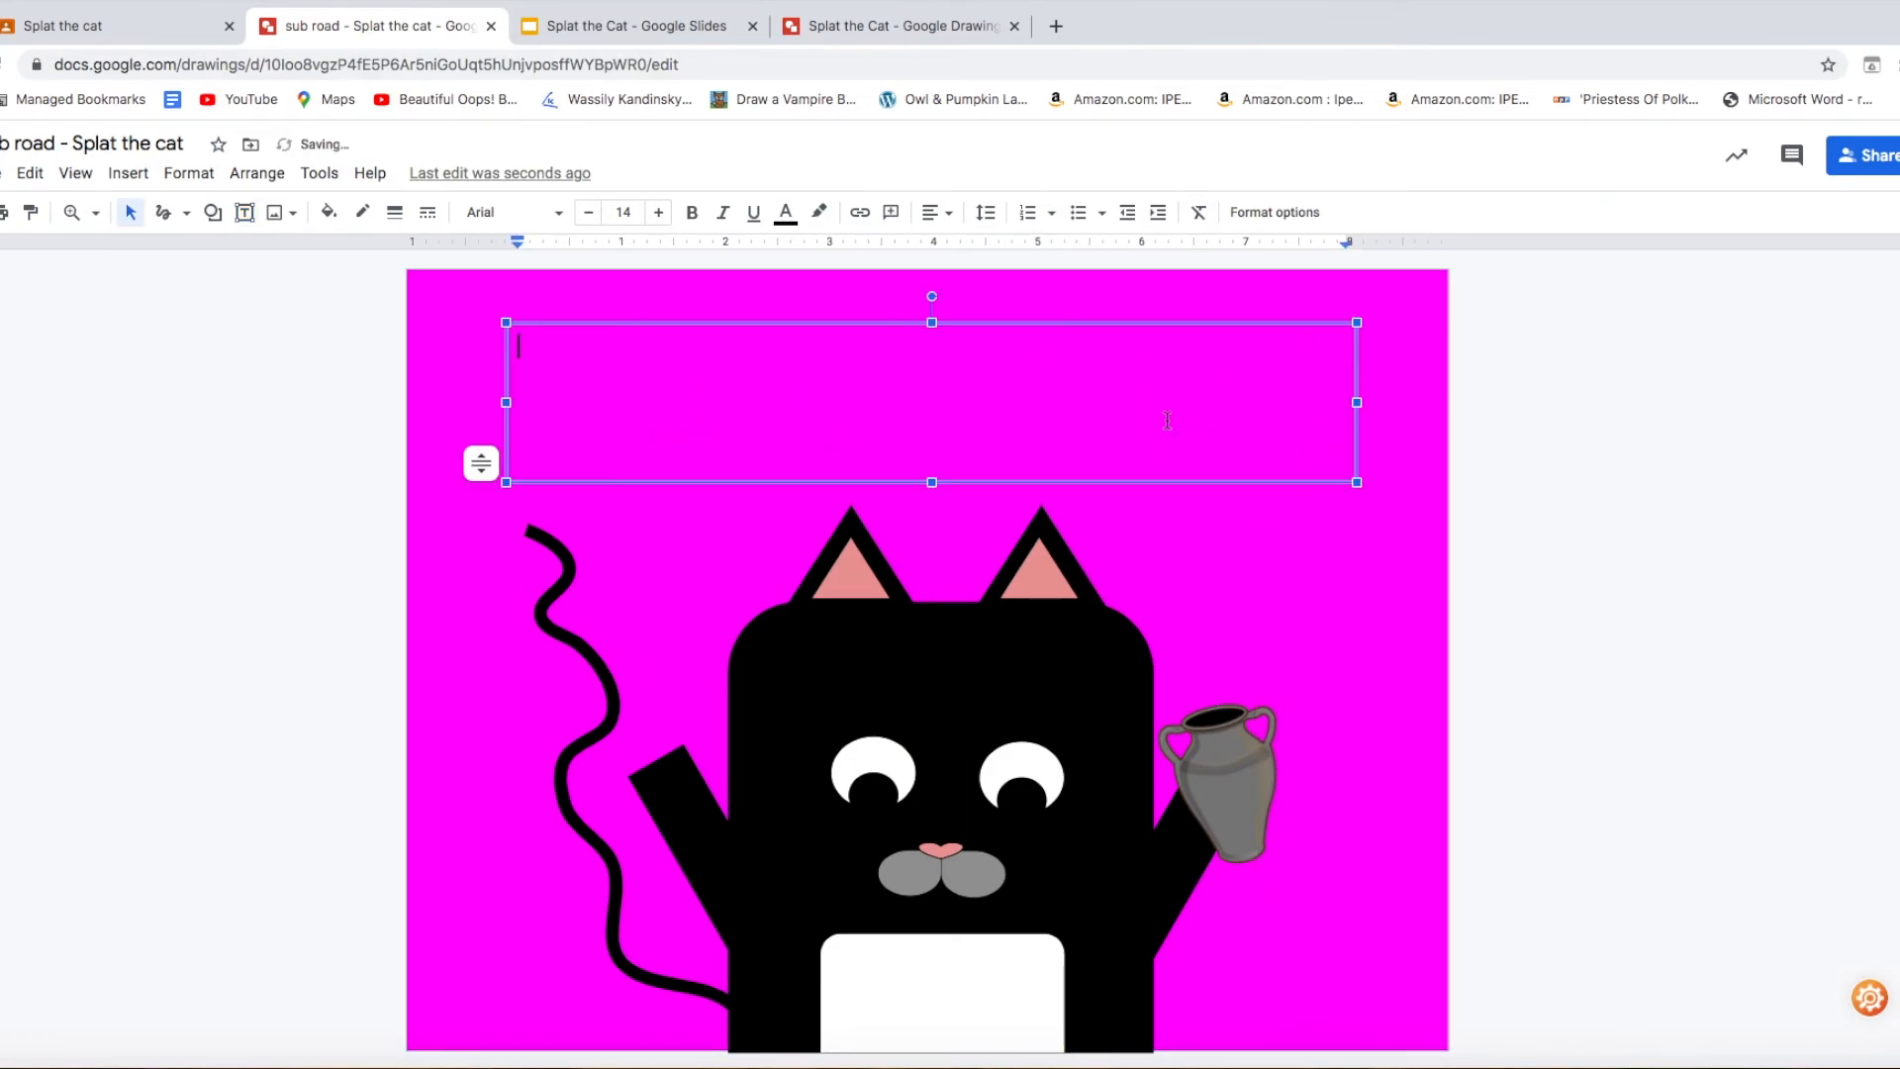
{"action": "left_click_drag", "start_coordinate": [933, 323], "coordinate": [931, 453]}
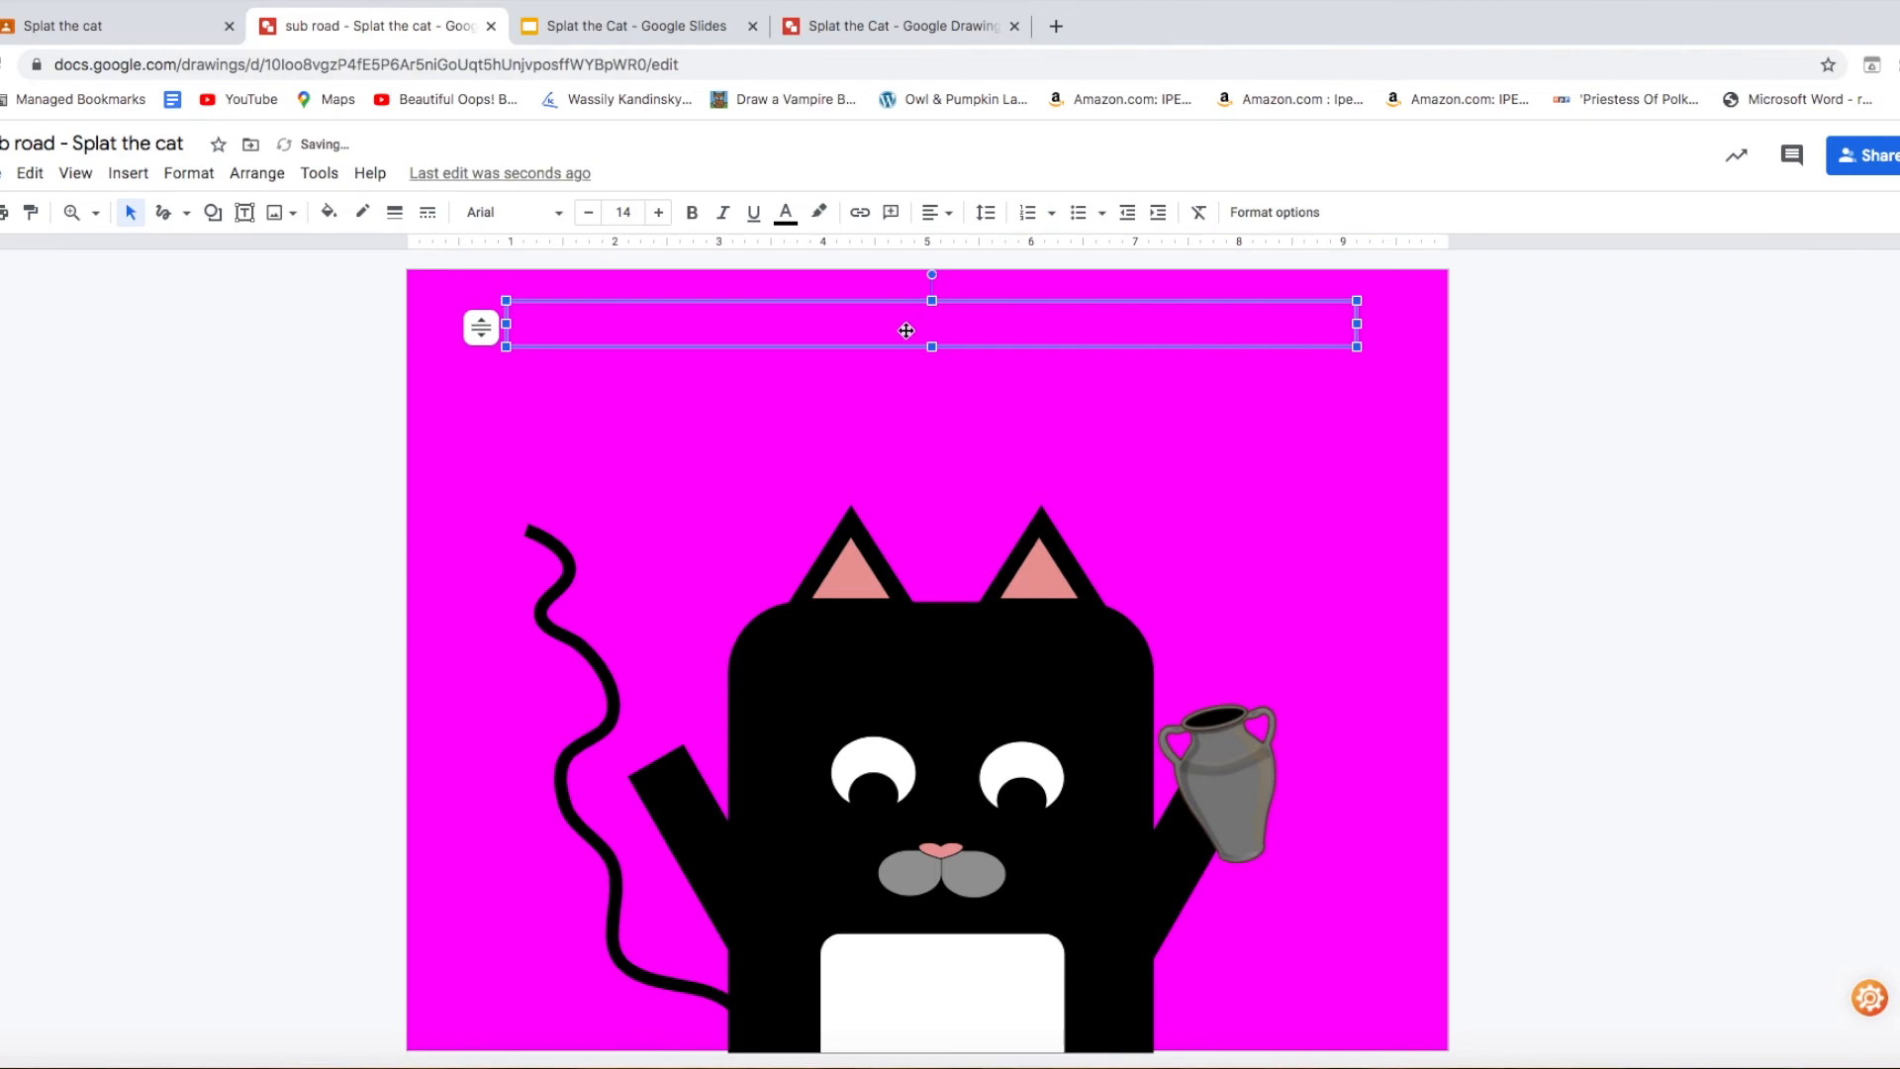
- Set the empty text box's font to Comic Sans MS and its size to 24
{"action": "left_click", "coordinate": [540, 212]}
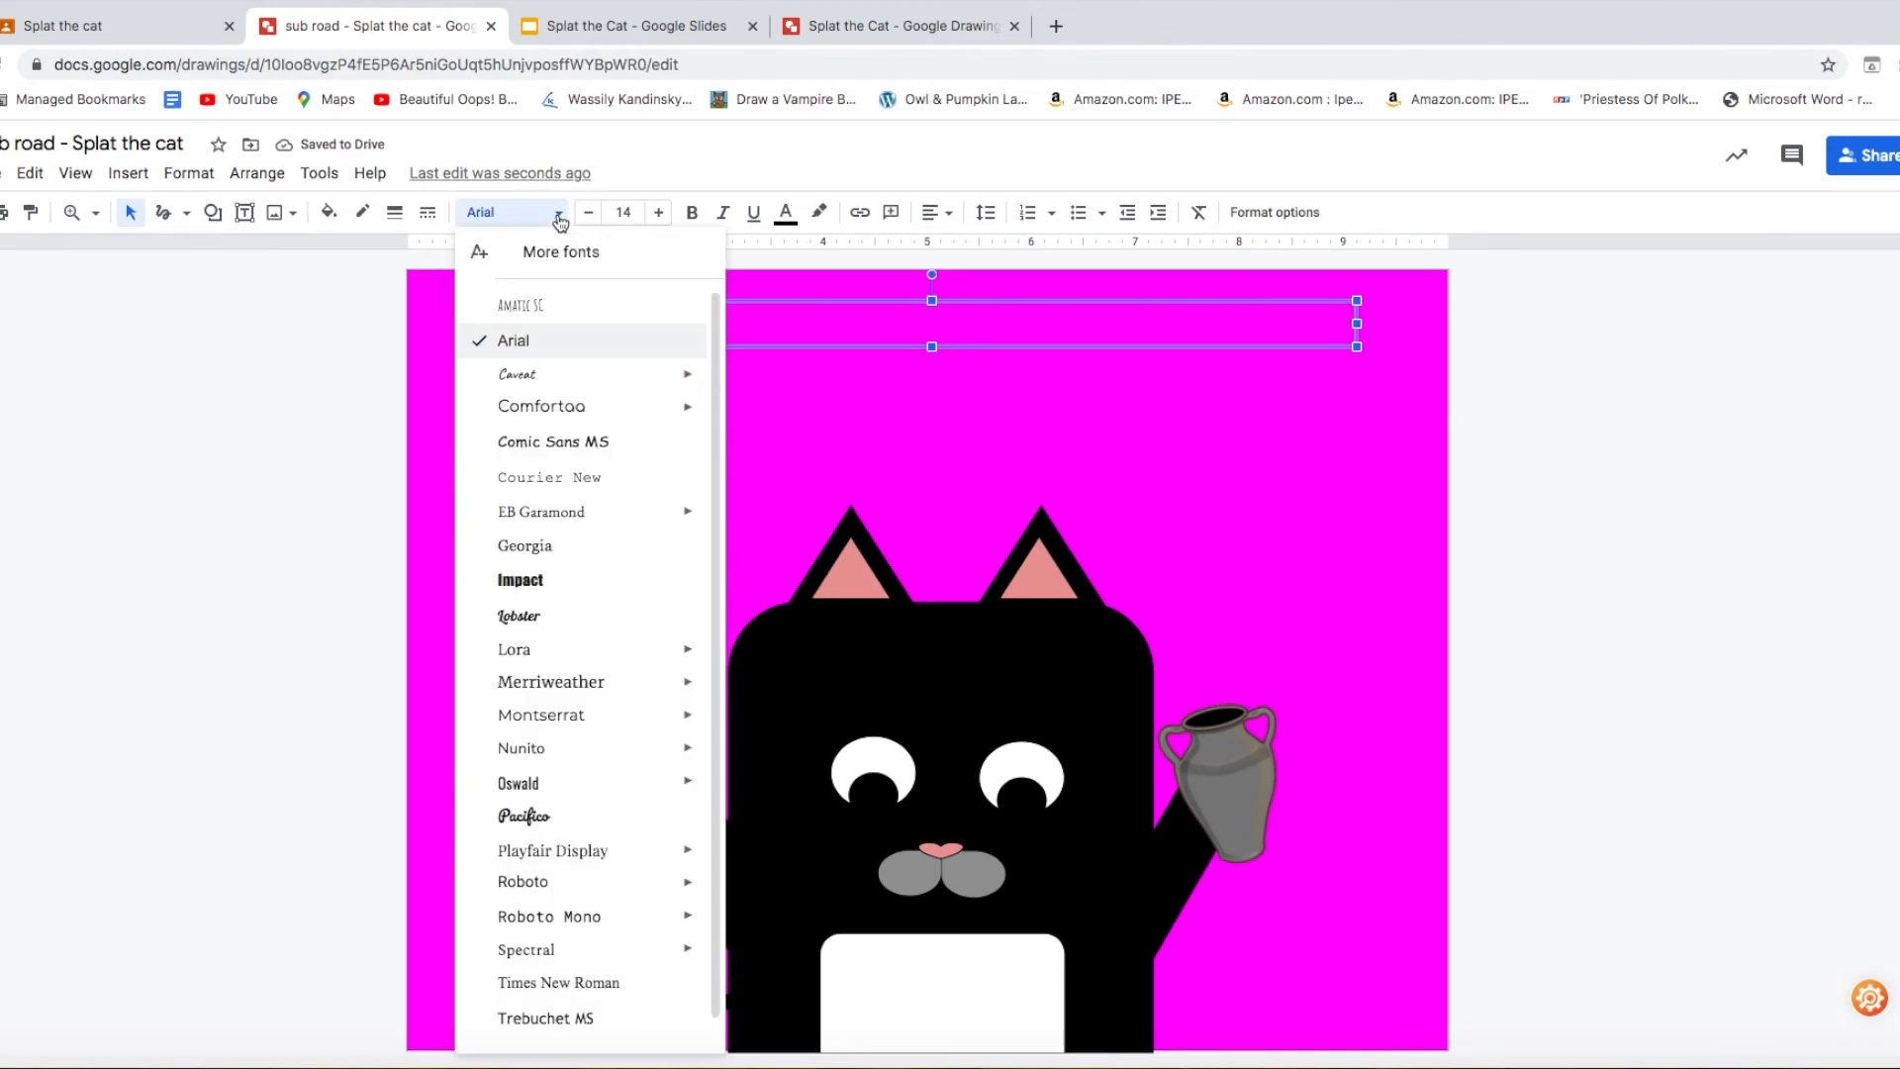
{"action": "left_click", "coordinate": [574, 441]}
{"action": "left_click", "coordinate": [661, 215]}
{"action": "left_click", "coordinate": [661, 214]}
{"action": "left_click", "coordinate": [661, 215]}
{"action": "left_click", "coordinate": [661, 215]}
{"action": "left_click", "coordinate": [660, 215]}
{"action": "left_click", "coordinate": [660, 215]}
{"action": "left_click", "coordinate": [660, 215]}
{"action": "left_click", "coordinate": [661, 215]}
{"action": "left_click", "coordinate": [660, 215]}
{"action": "left_click", "coordinate": [660, 215]}
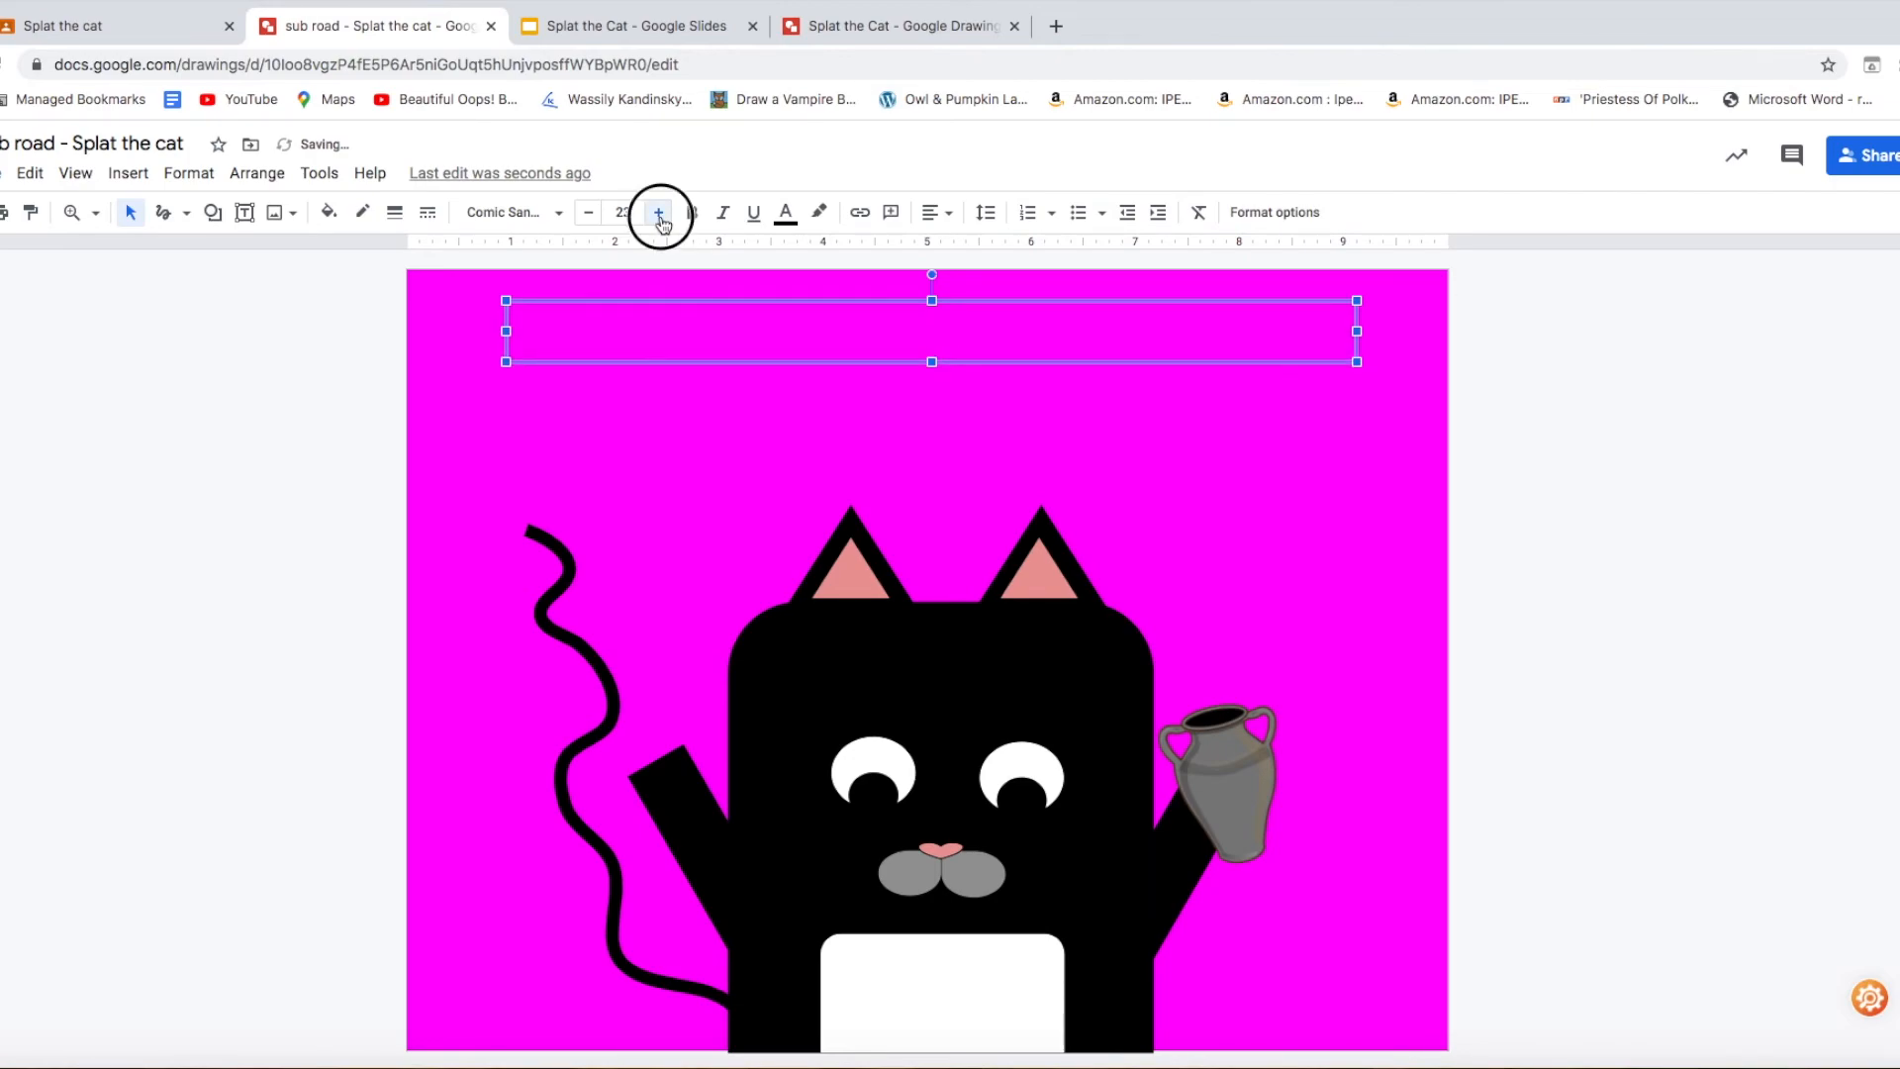
- Enter the title "Splat the Cat" in the text box and center it horizontally
{"action": "left_click", "coordinate": [638, 330]}
{"action": "type", "text": "S"}
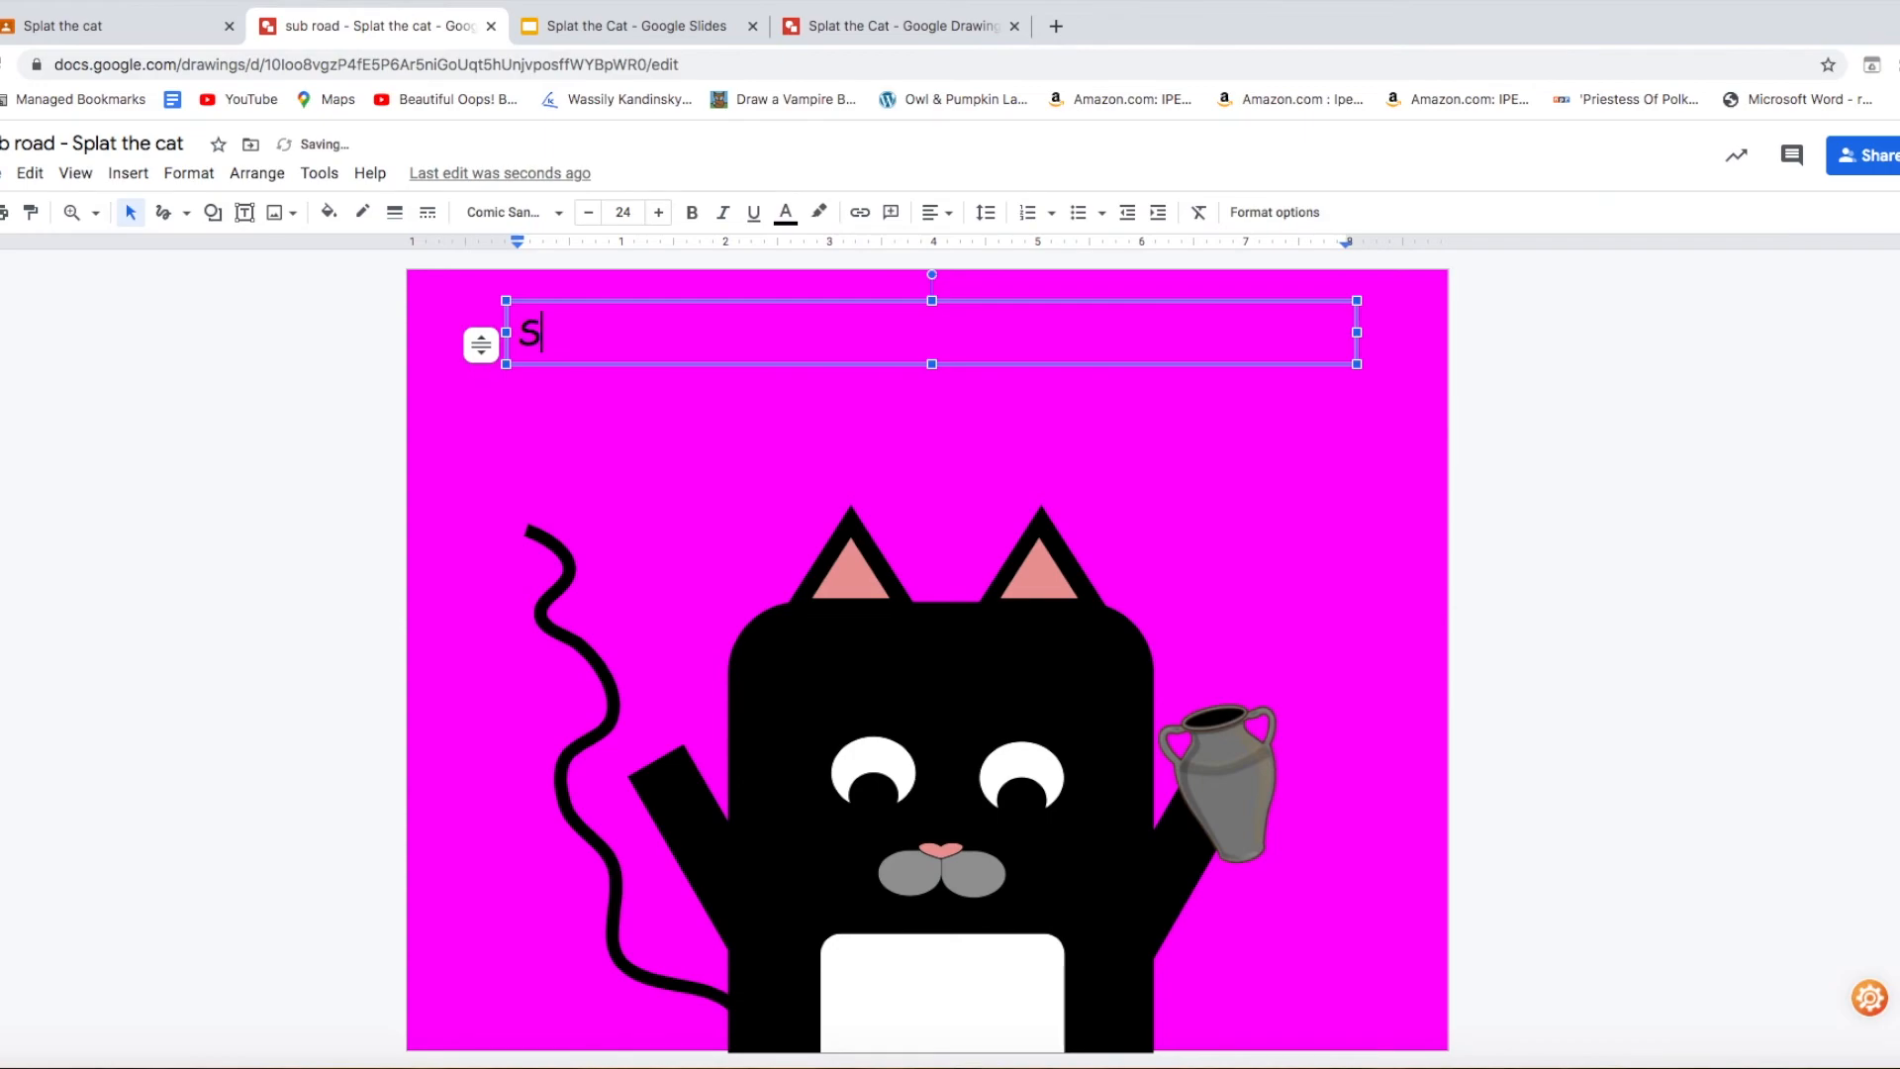
{"action": "type", "text": "plat the Cat"}
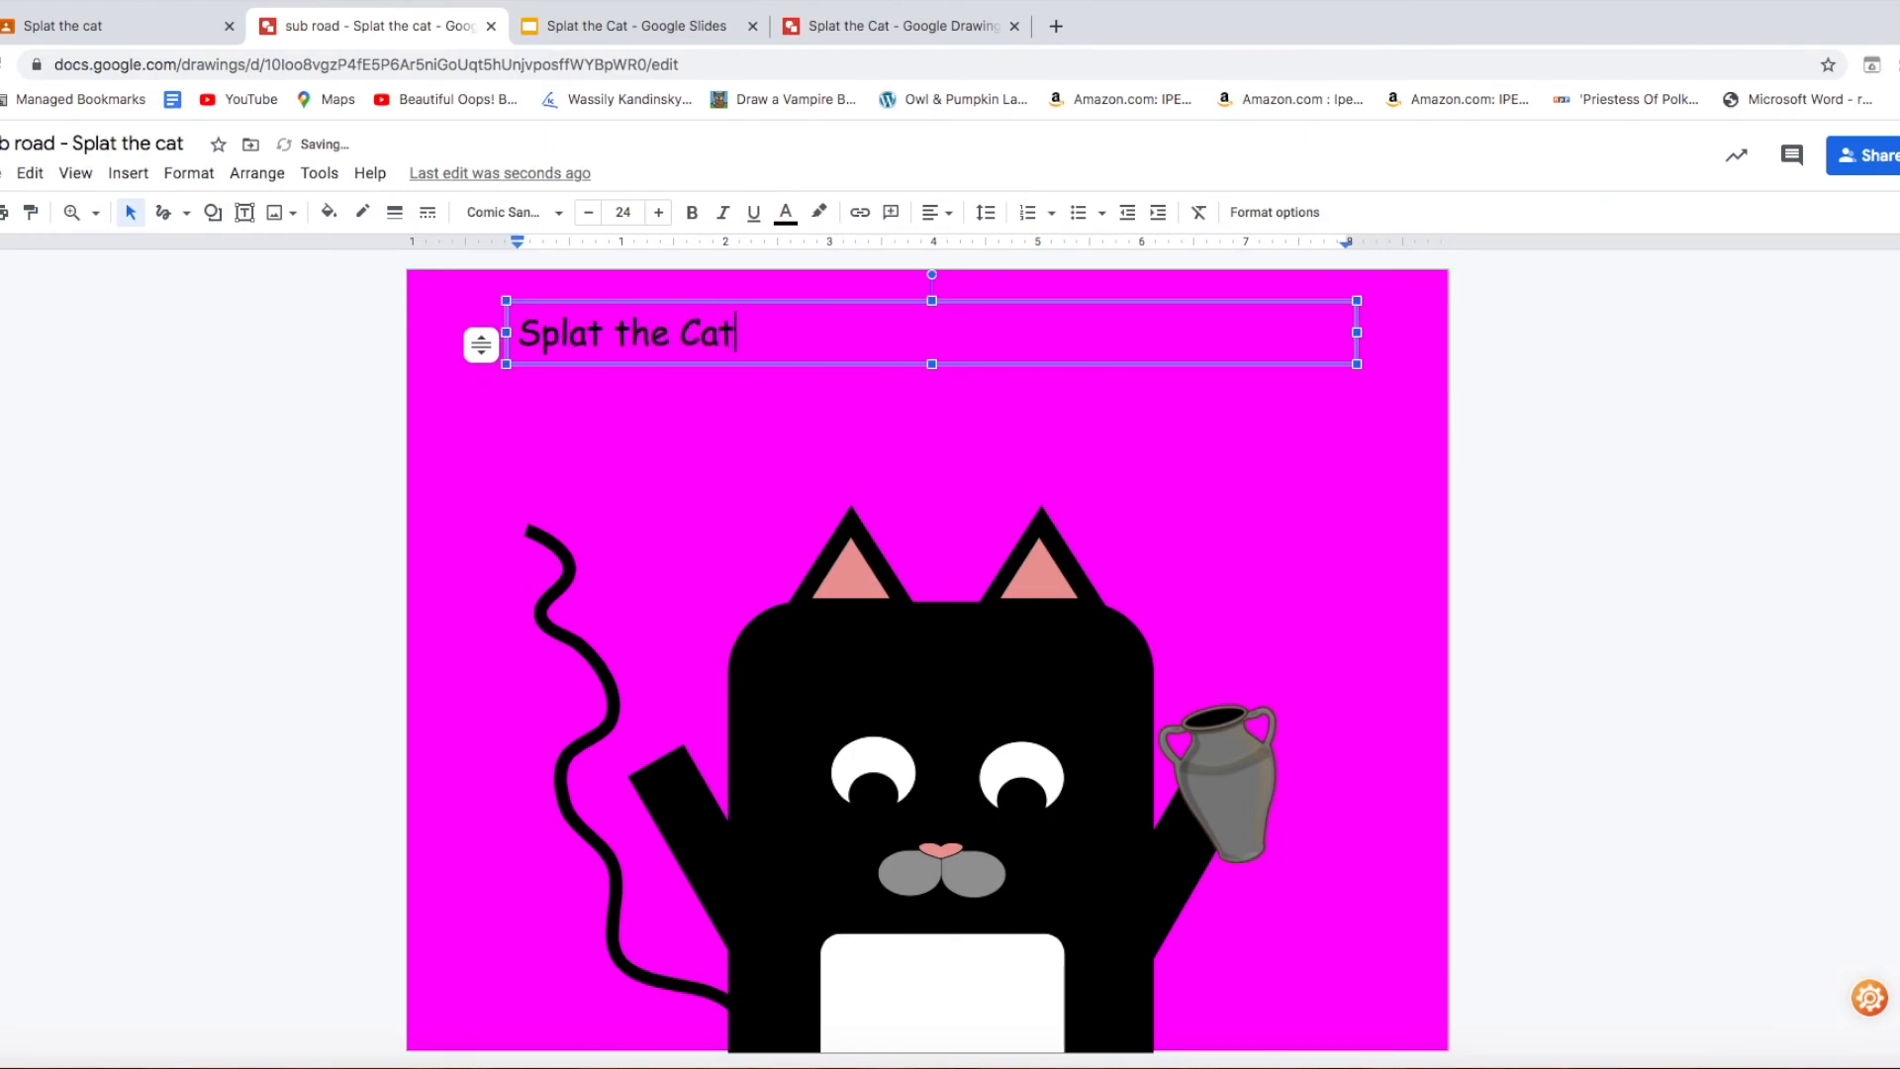
{"action": "left_click", "coordinate": [936, 212]}
{"action": "left_click", "coordinate": [962, 250]}
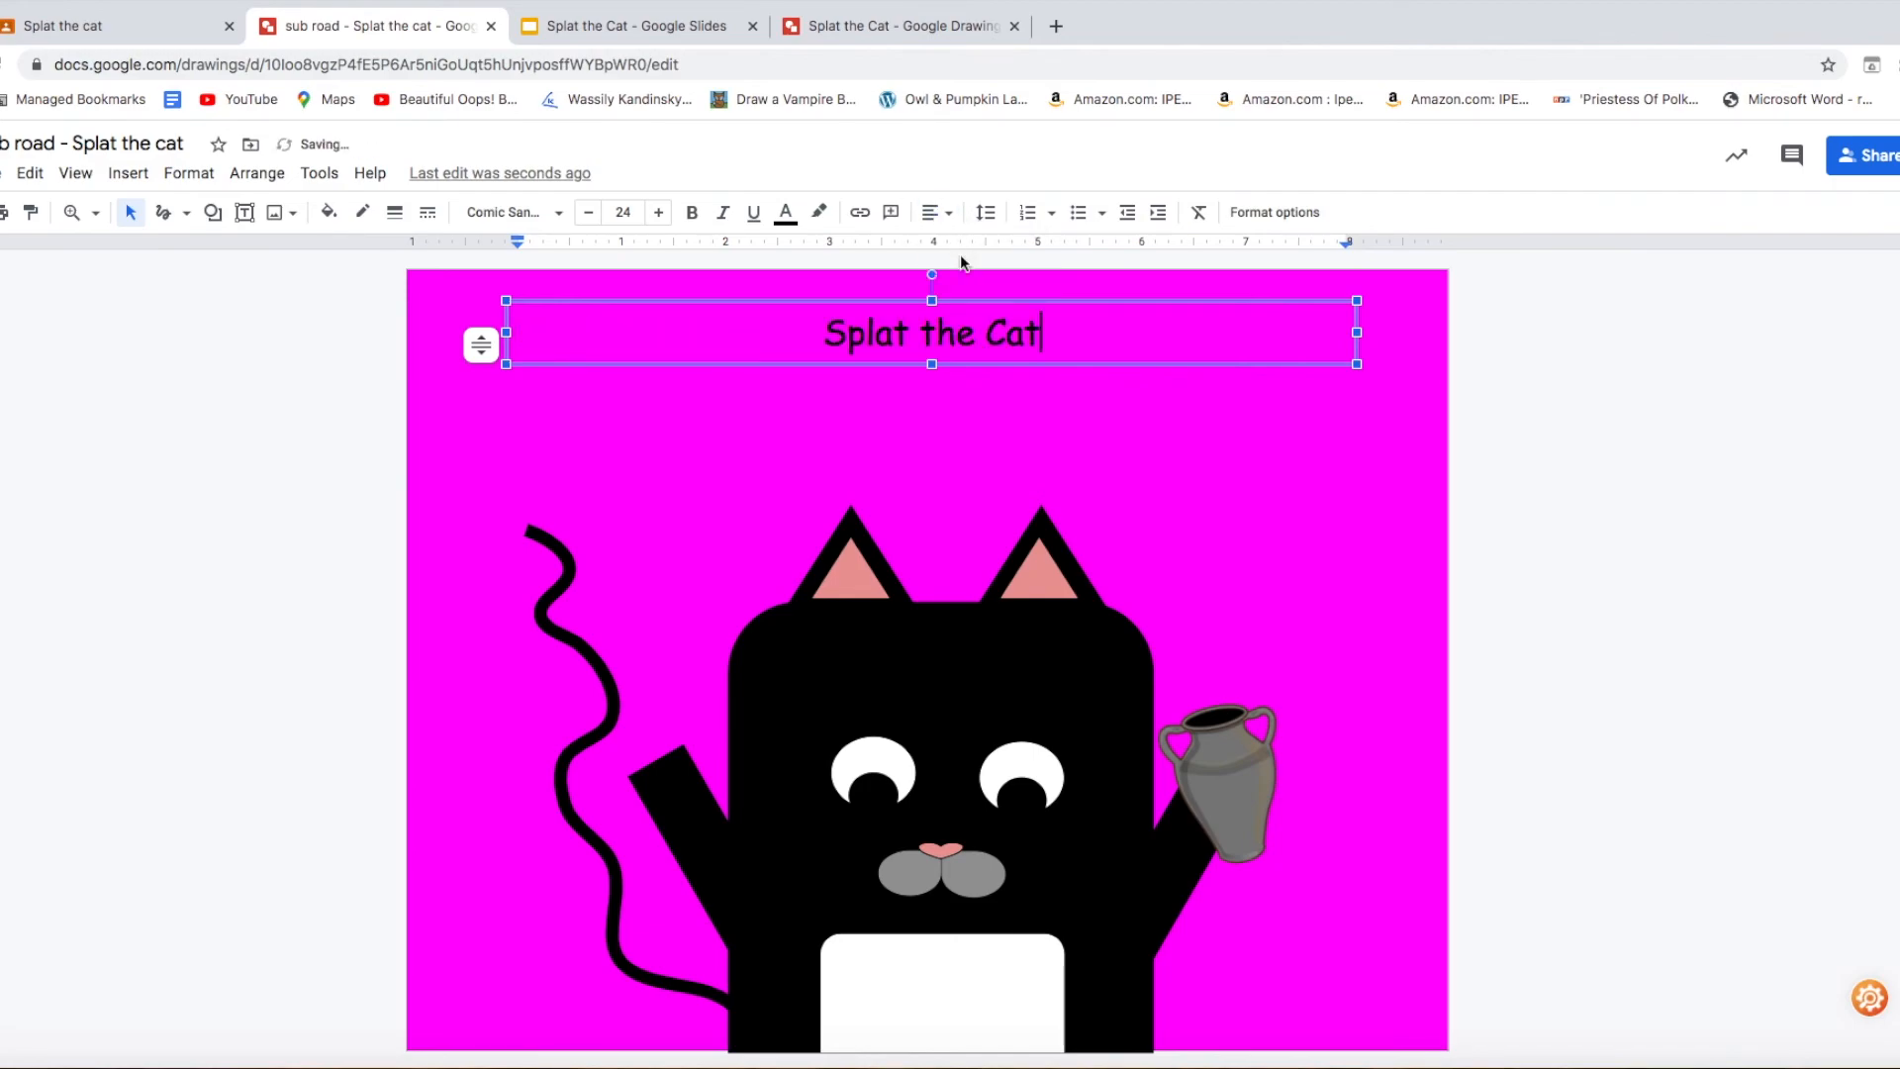
- Add a second line to the title text box reading "Creates a masterpiece with Clay"
{"action": "key", "text": "Return"}
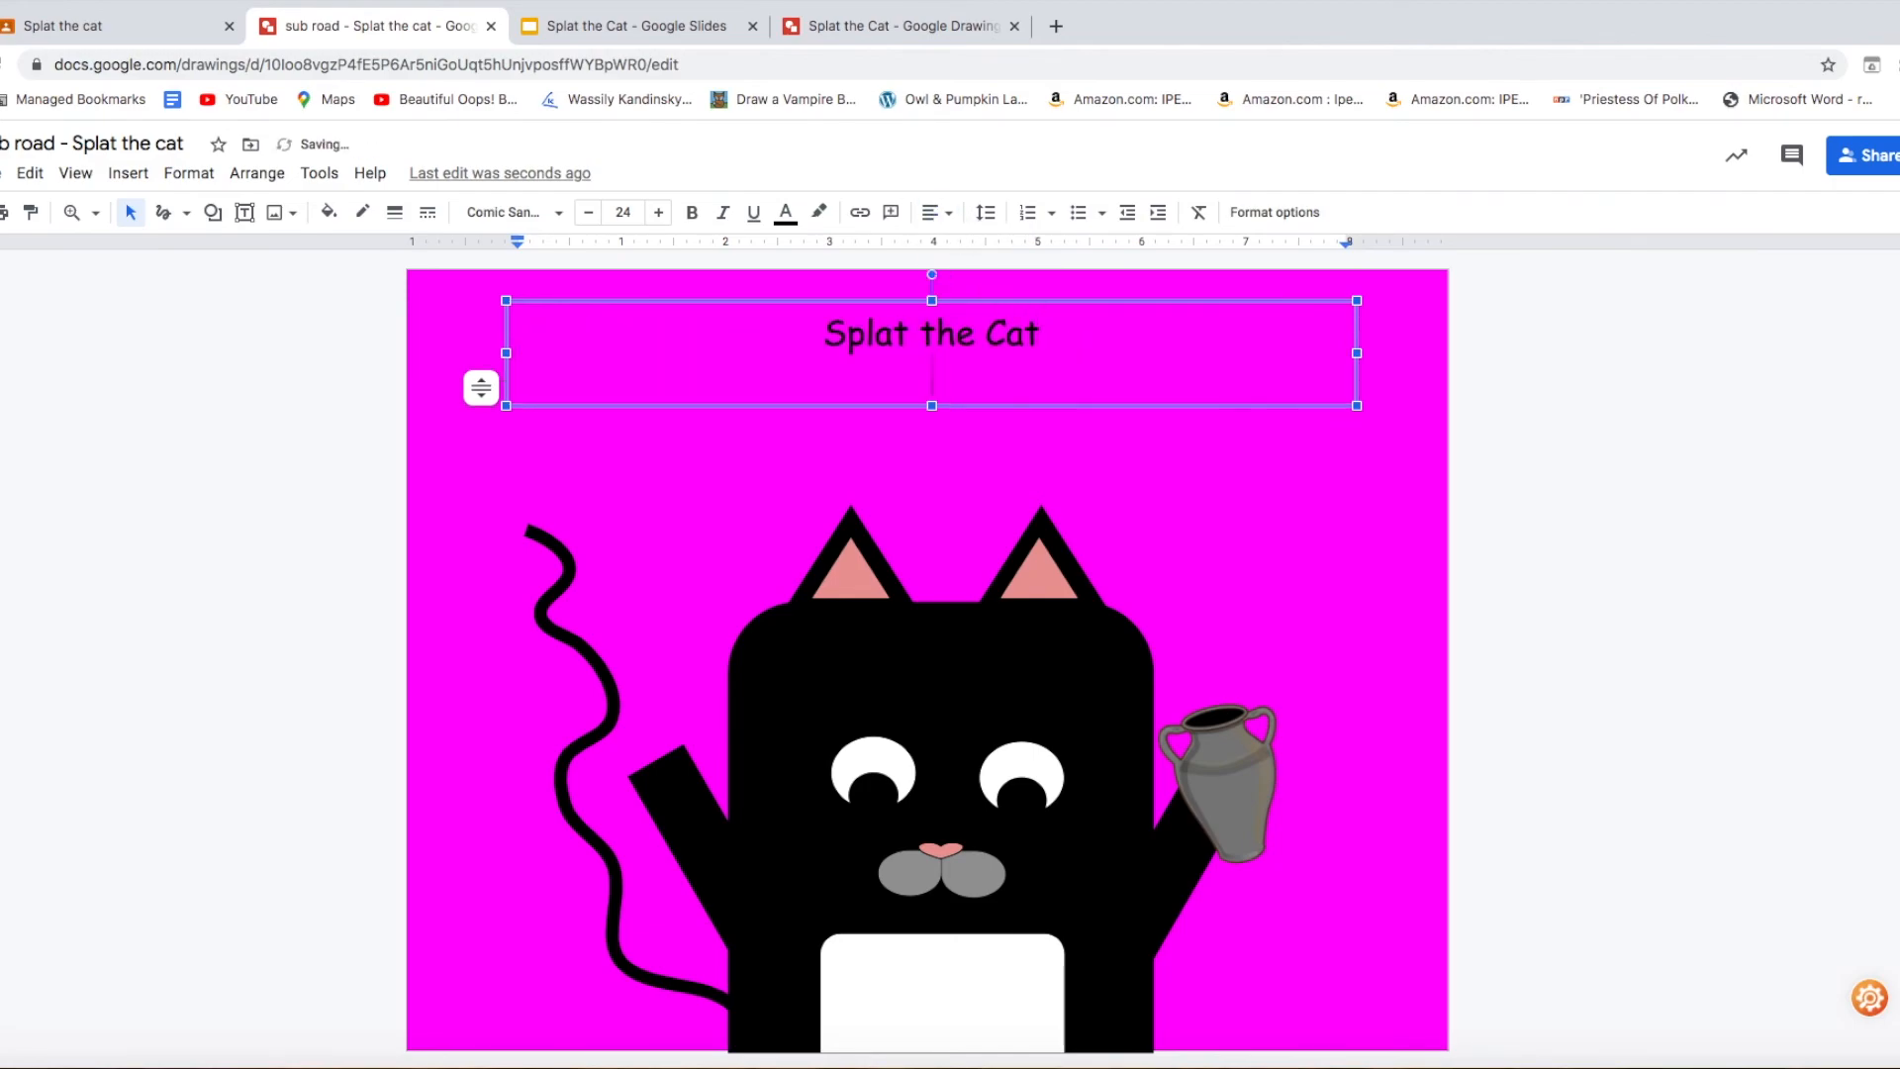
{"action": "type", "text": "Creates a masterpoece"}
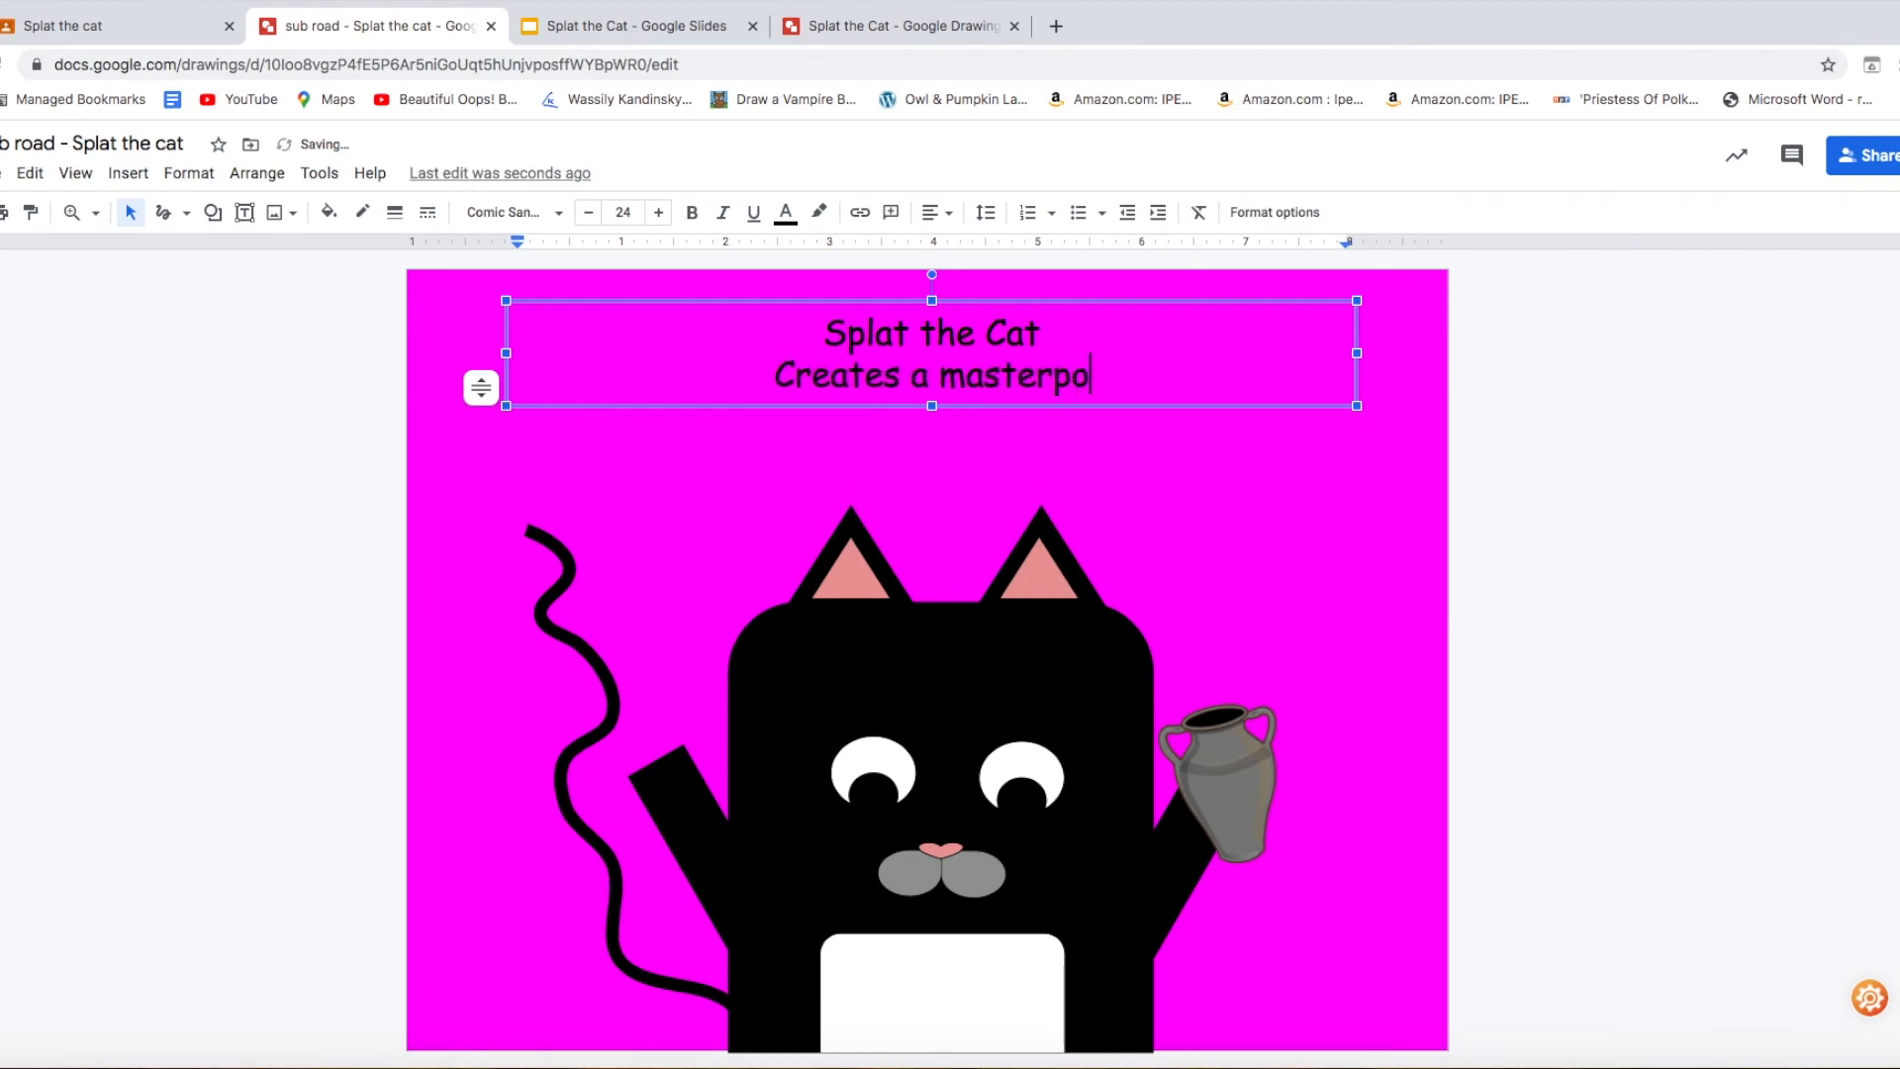
{"action": "key", "text": "BackSpace"}
{"action": "key", "text": "BackSpace"}
{"action": "key", "text": "BackSpace"}
{"action": "key", "text": "BackSpace"}
{"action": "type", "text": "iece "}
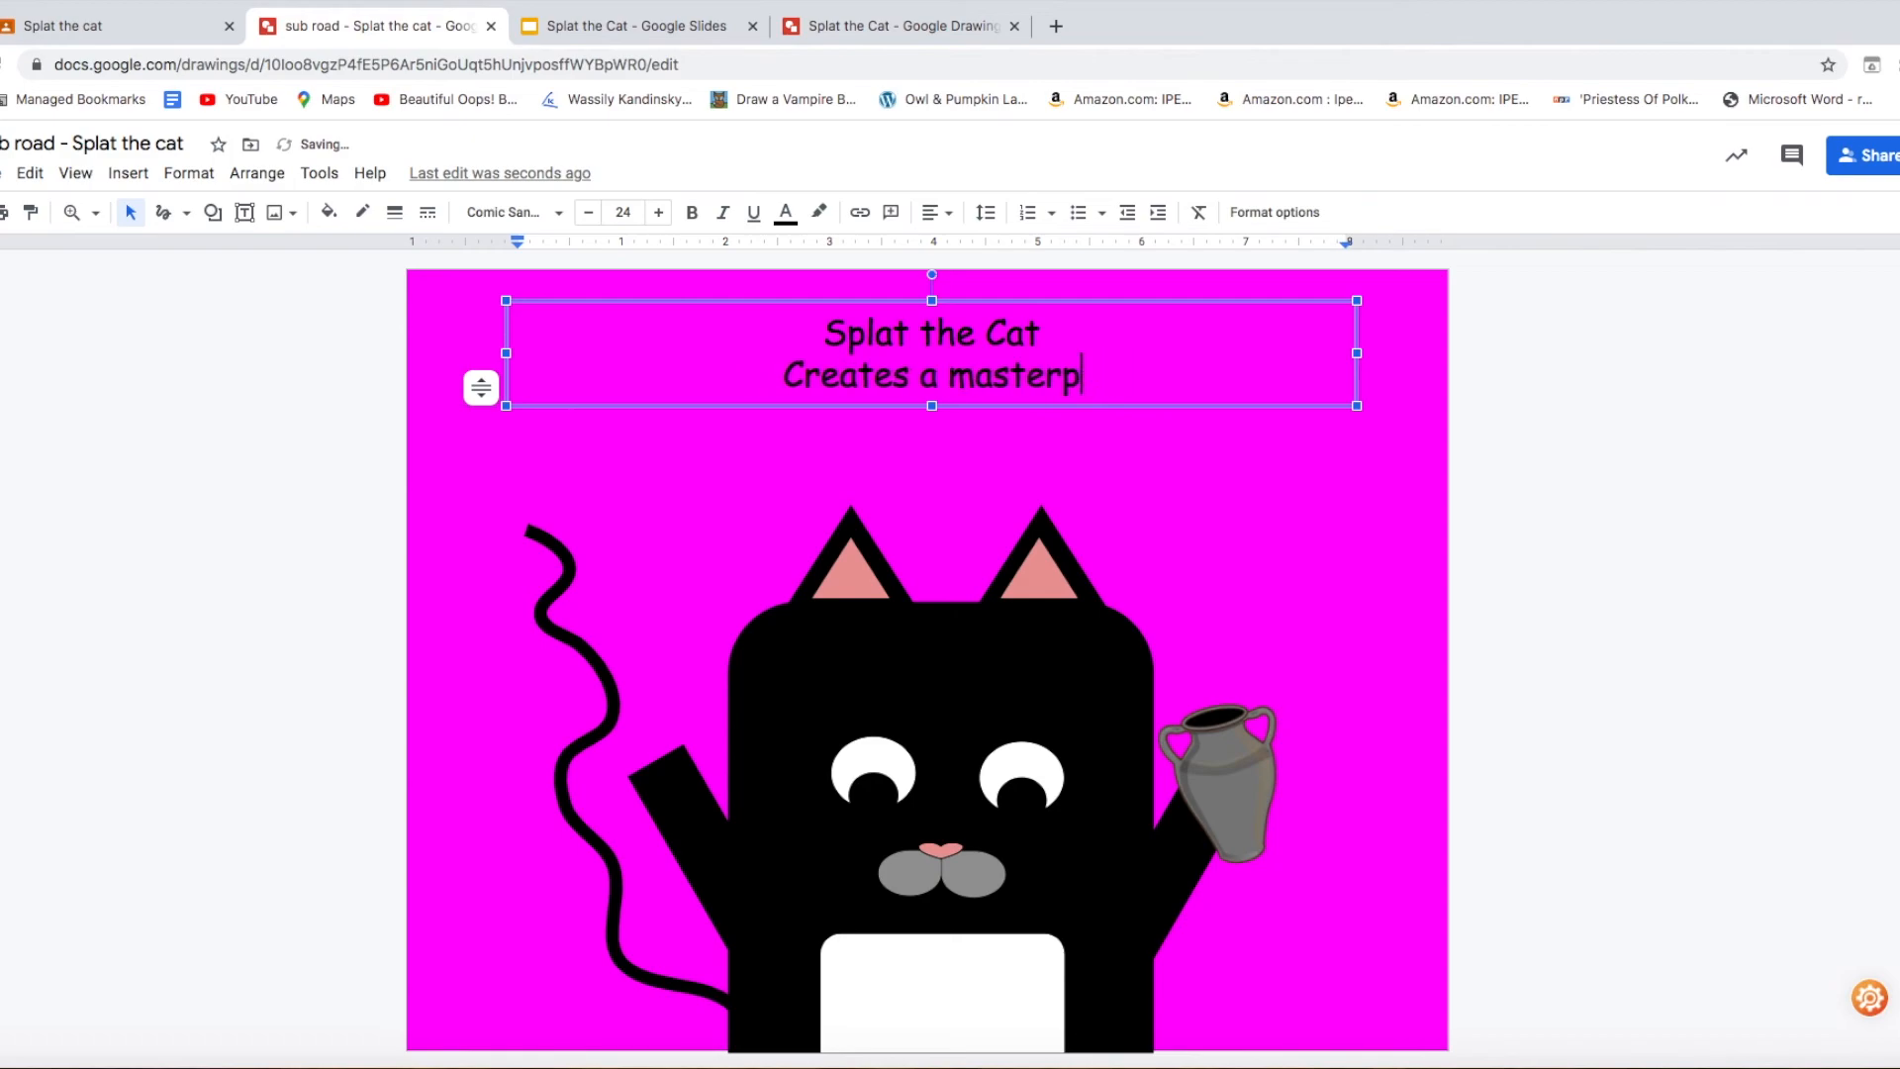
{"action": "type", "text": "with Clay"}
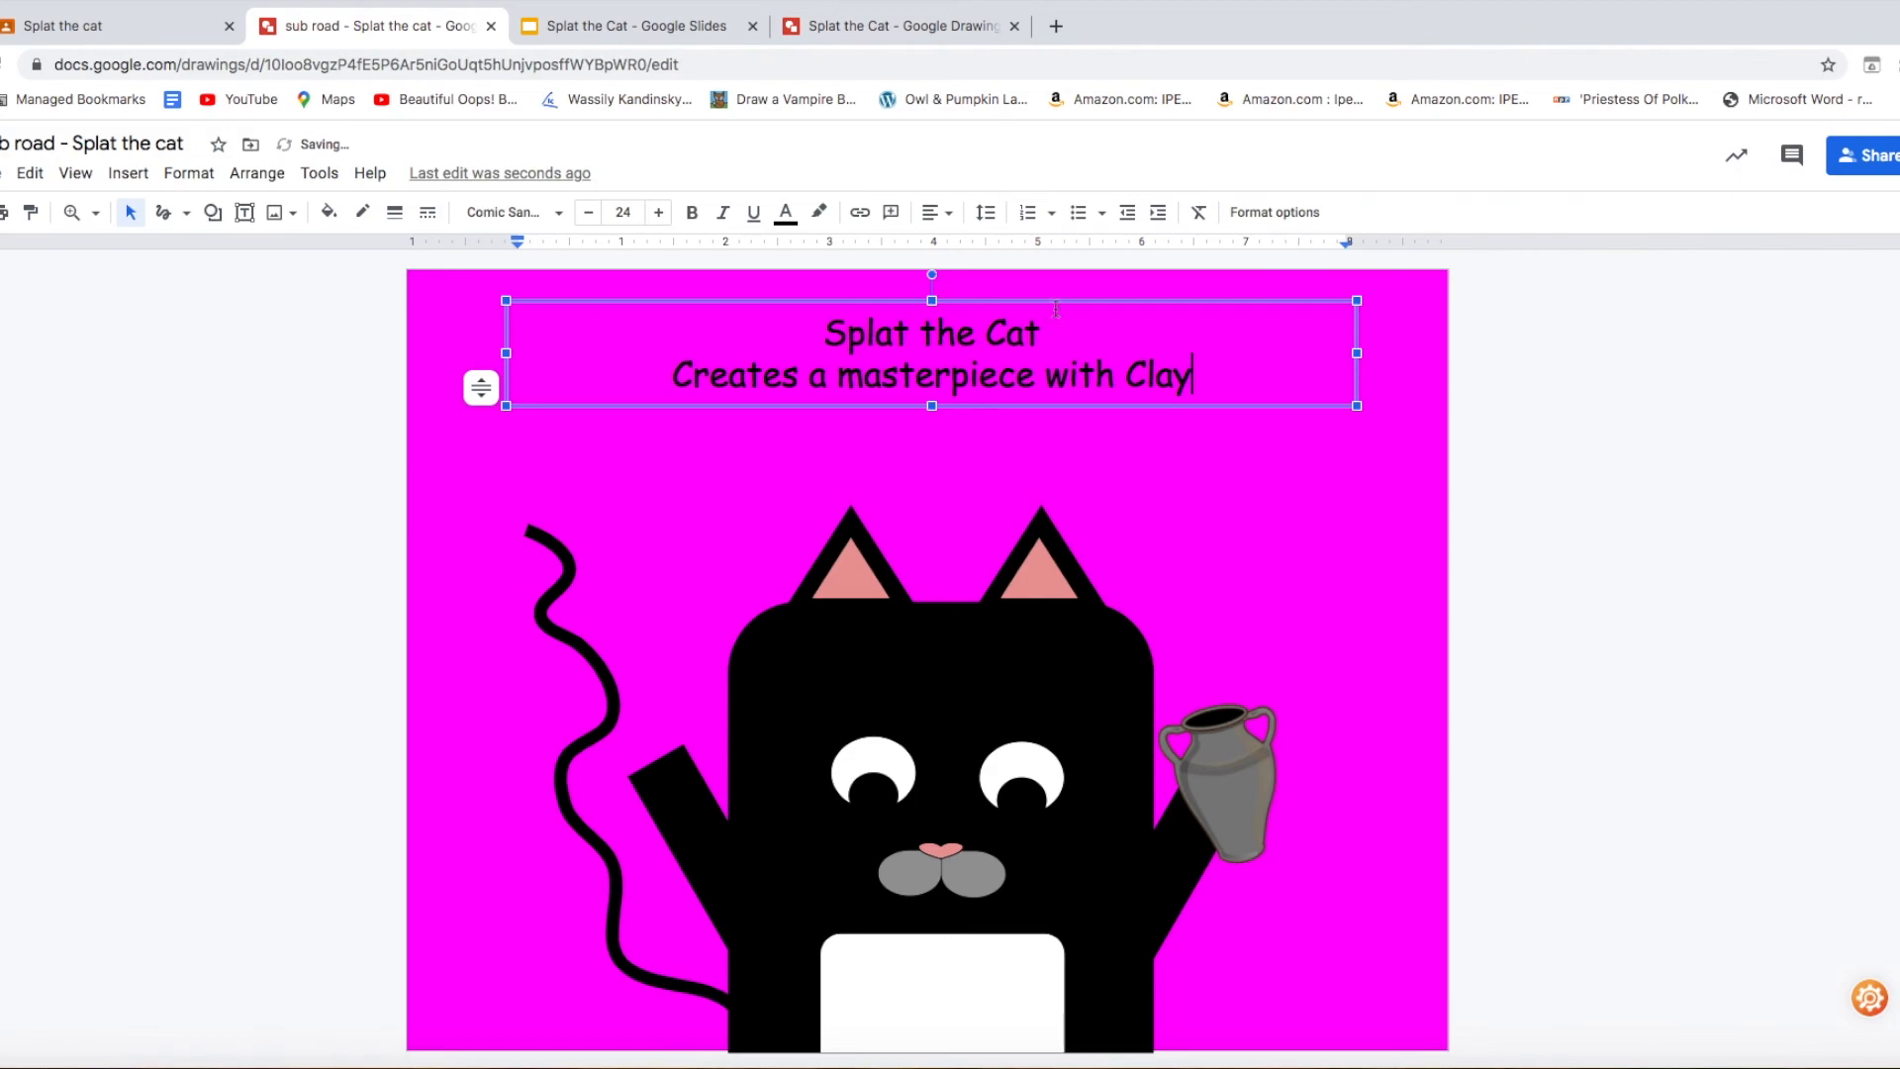
- Color the text line "Creates a masterpiece with Clay" a light cornflower blue
{"action": "left_click_drag", "start_coordinate": [1209, 383], "coordinate": [666, 375]}
{"action": "left_click", "coordinate": [784, 214]}
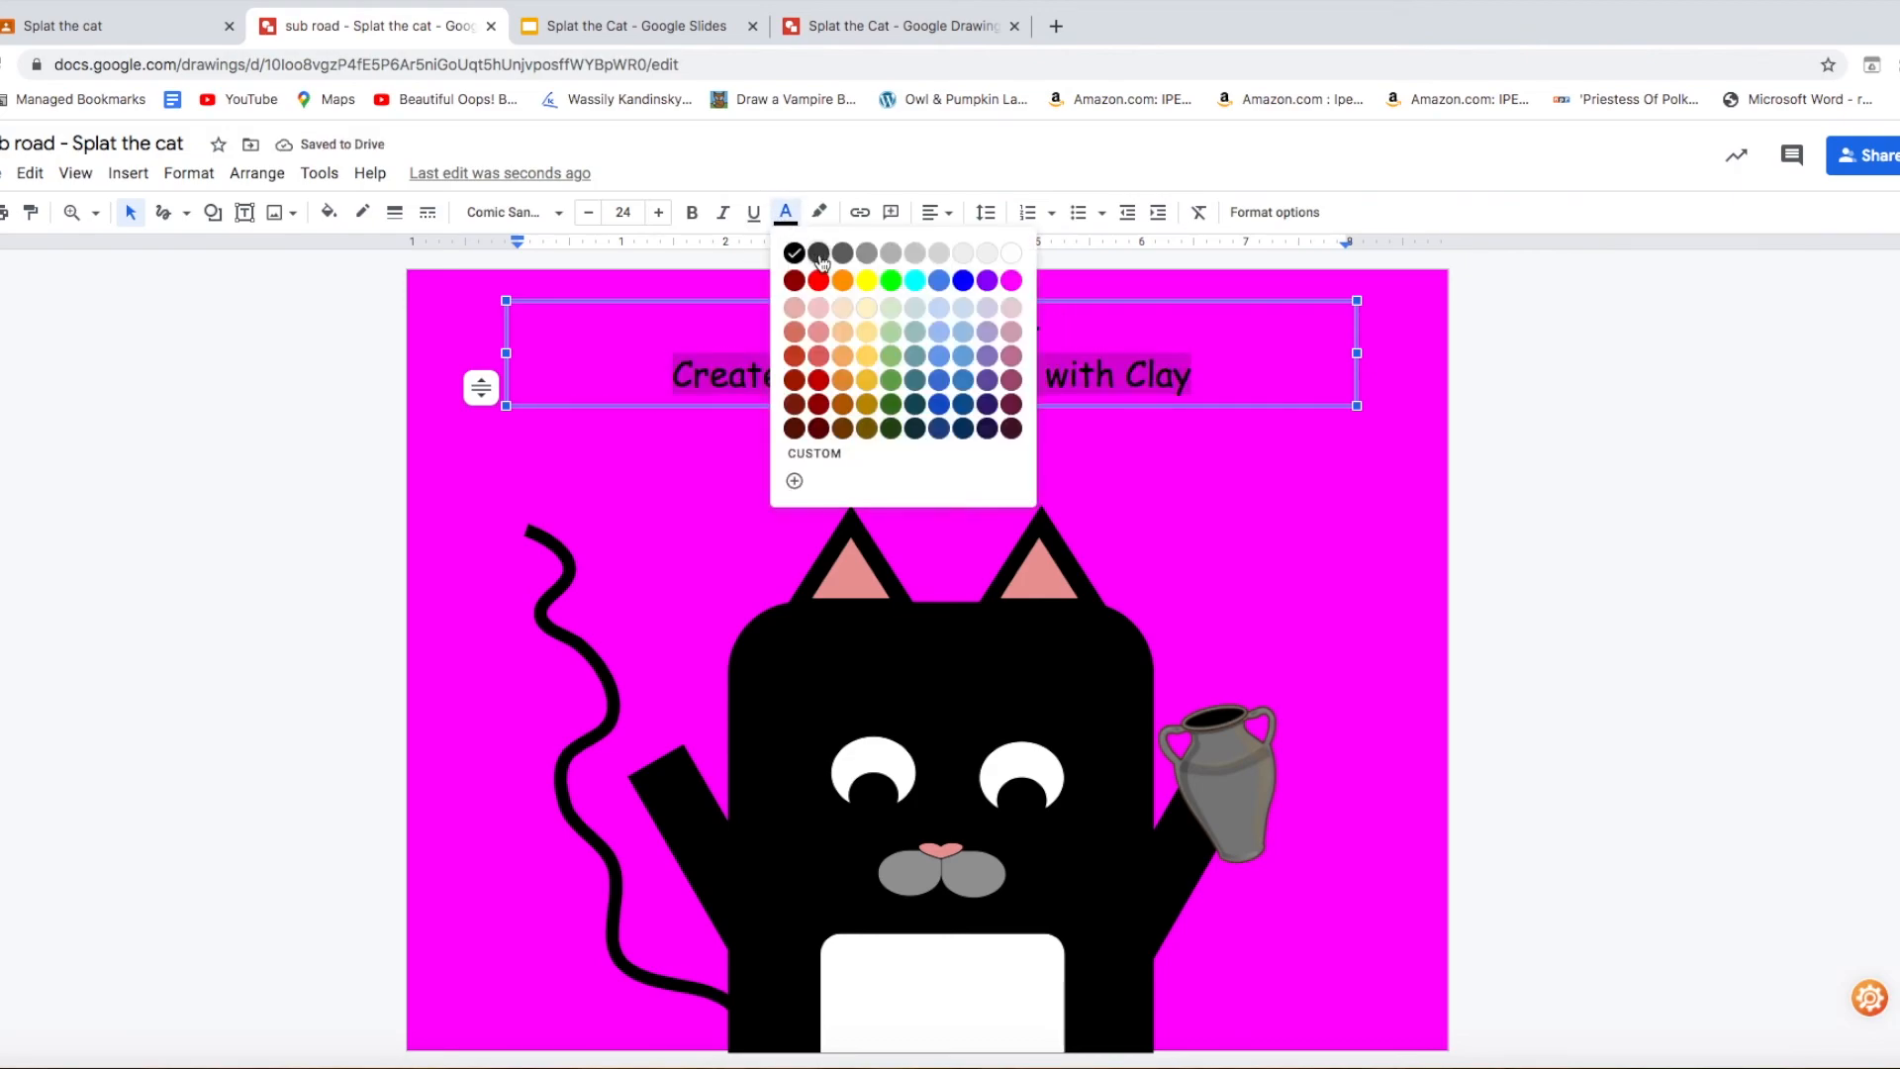
{"action": "left_click", "coordinate": [938, 358]}
- Fill the background of the title text box with bright green
{"action": "left_click", "coordinate": [1091, 339]}
{"action": "left_click_drag", "start_coordinate": [1069, 336], "coordinate": [738, 263]}
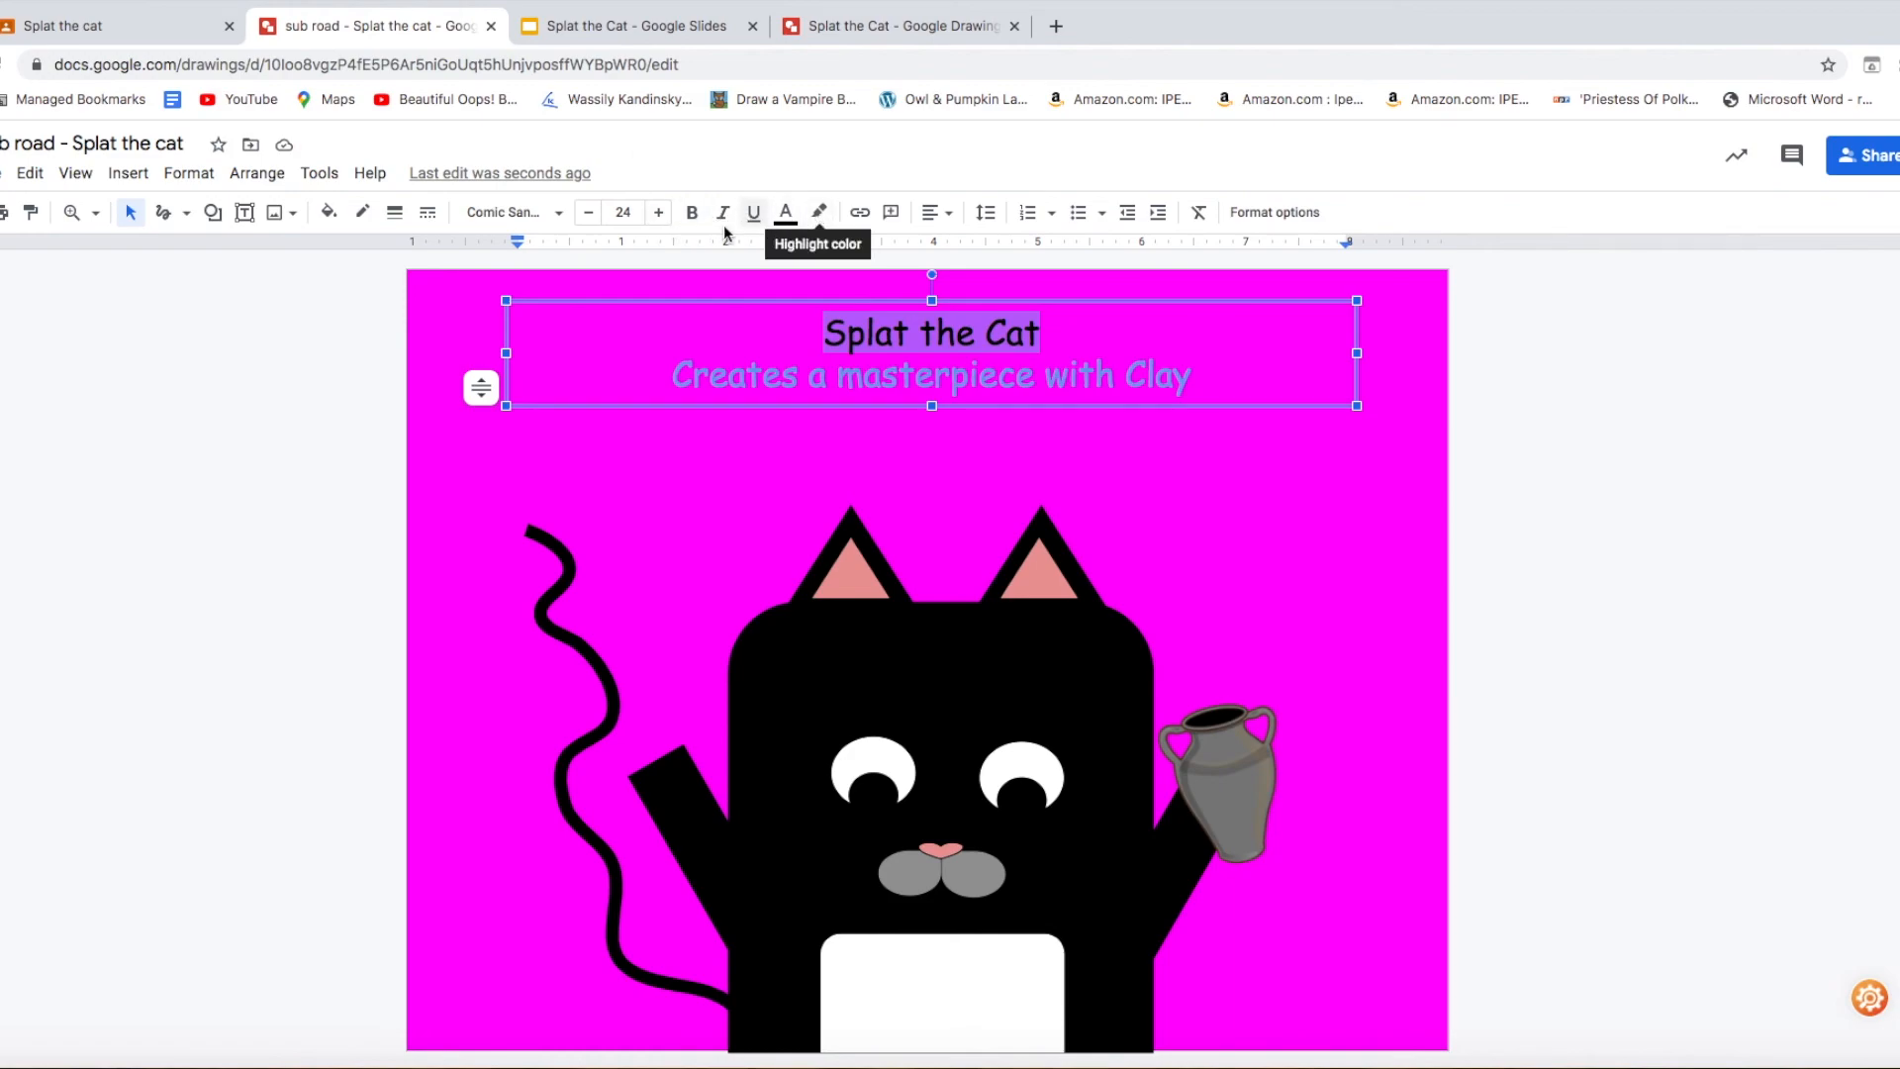
{"action": "left_click", "coordinate": [328, 211]}
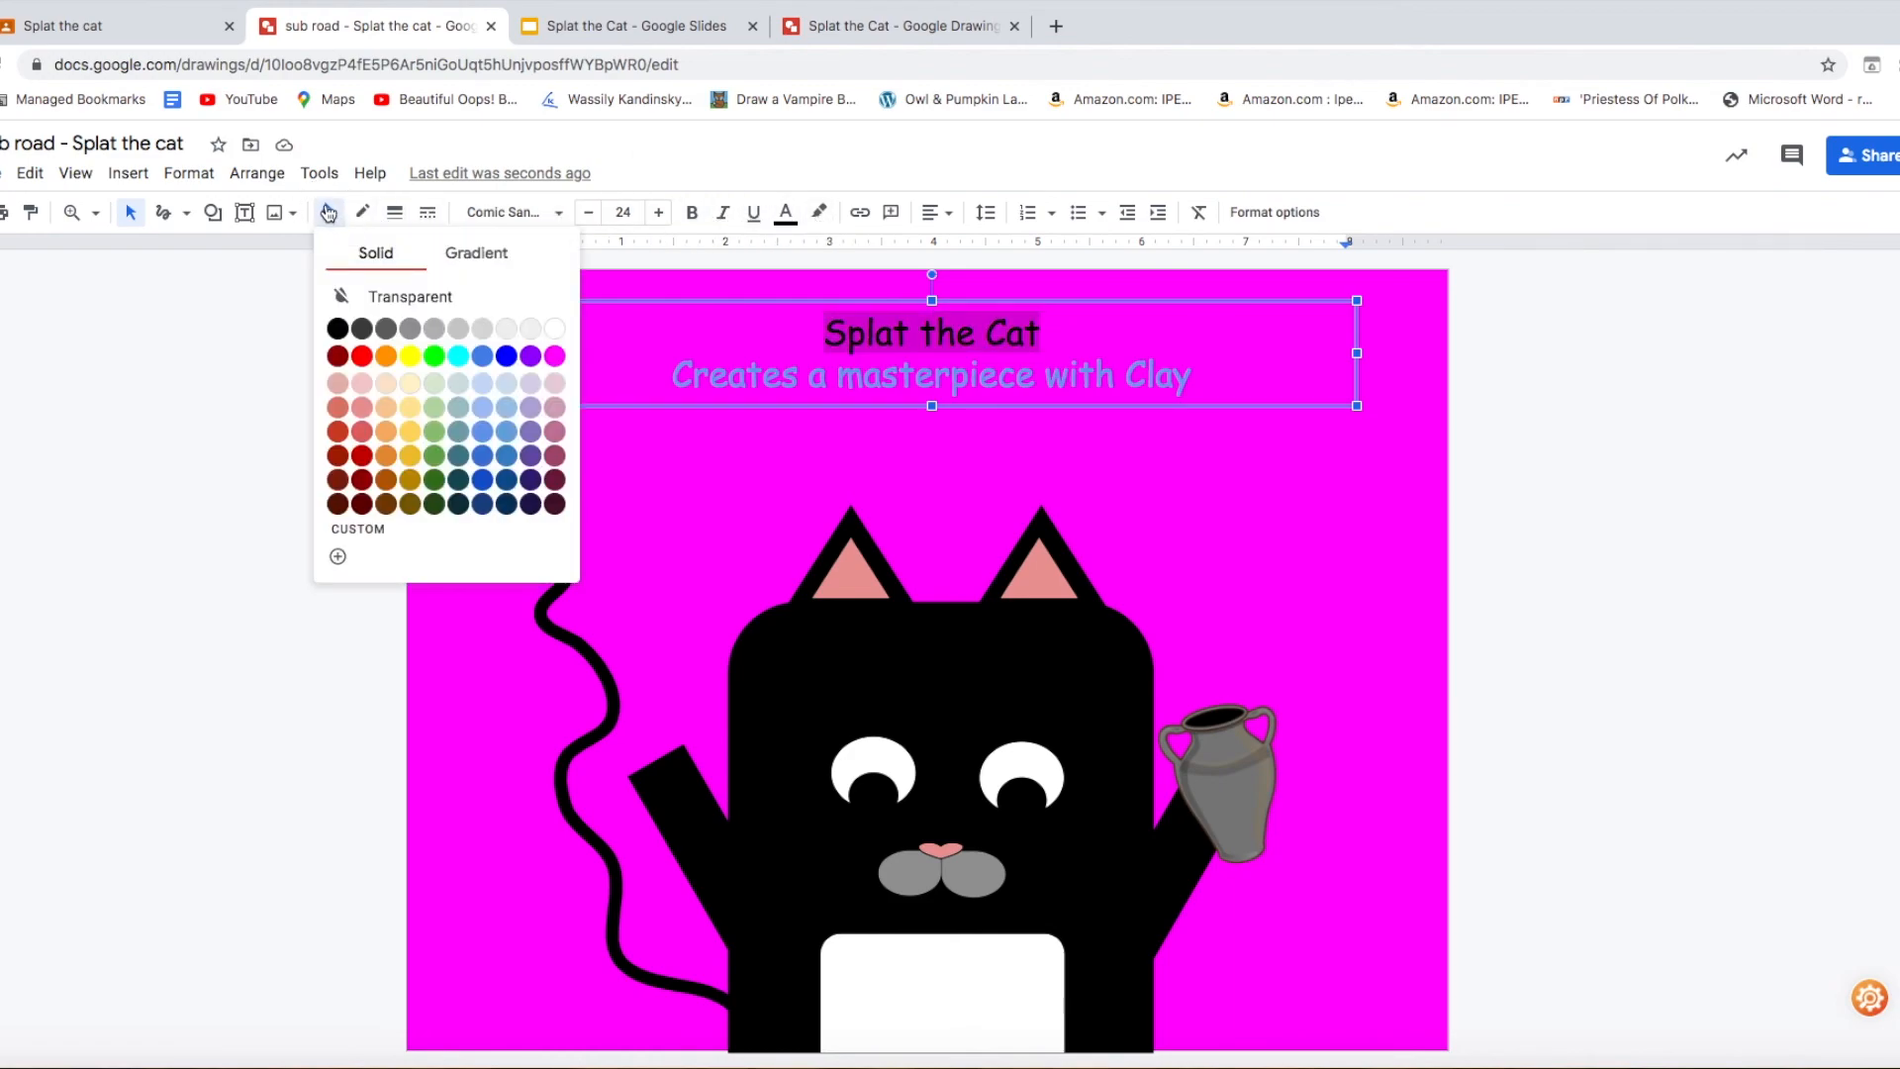
{"action": "left_click", "coordinate": [434, 356]}
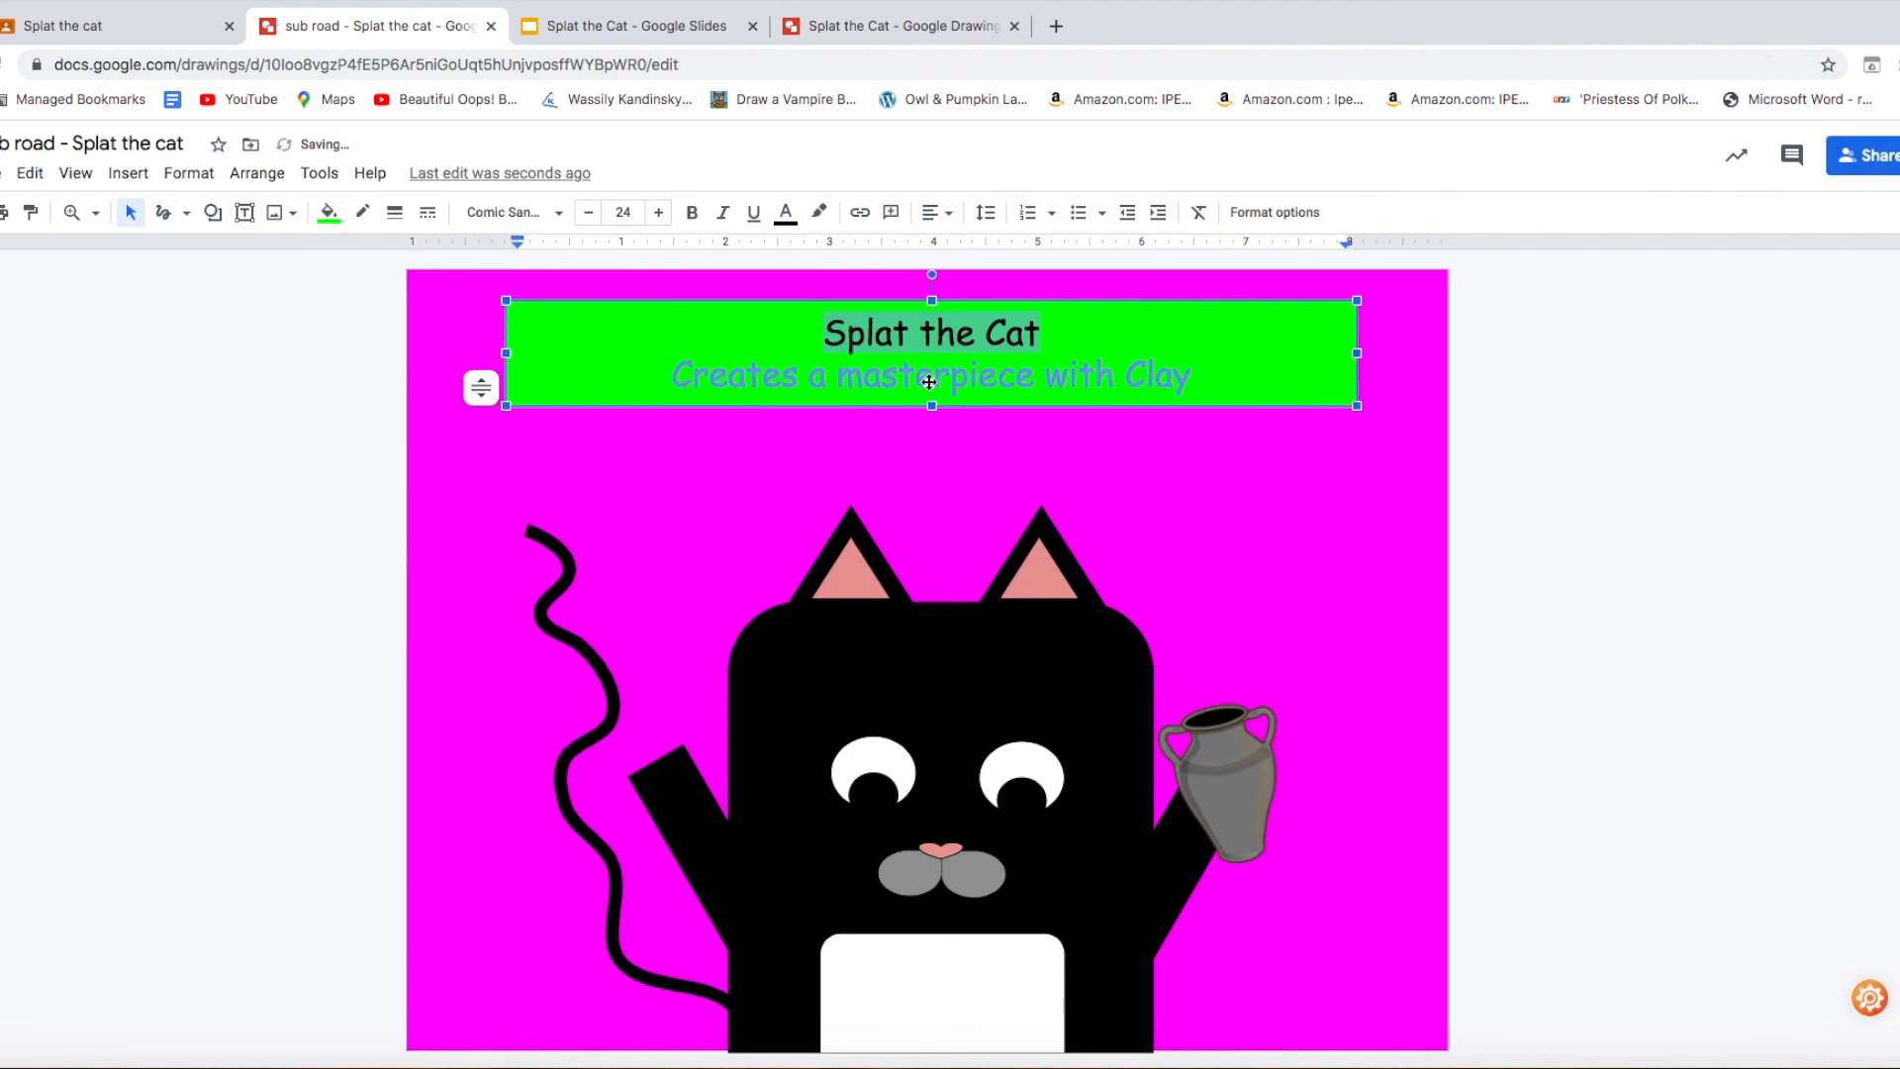
- Set the title text box's fill to magenta, matching the canvas background
{"action": "left_click", "coordinate": [827, 333]}
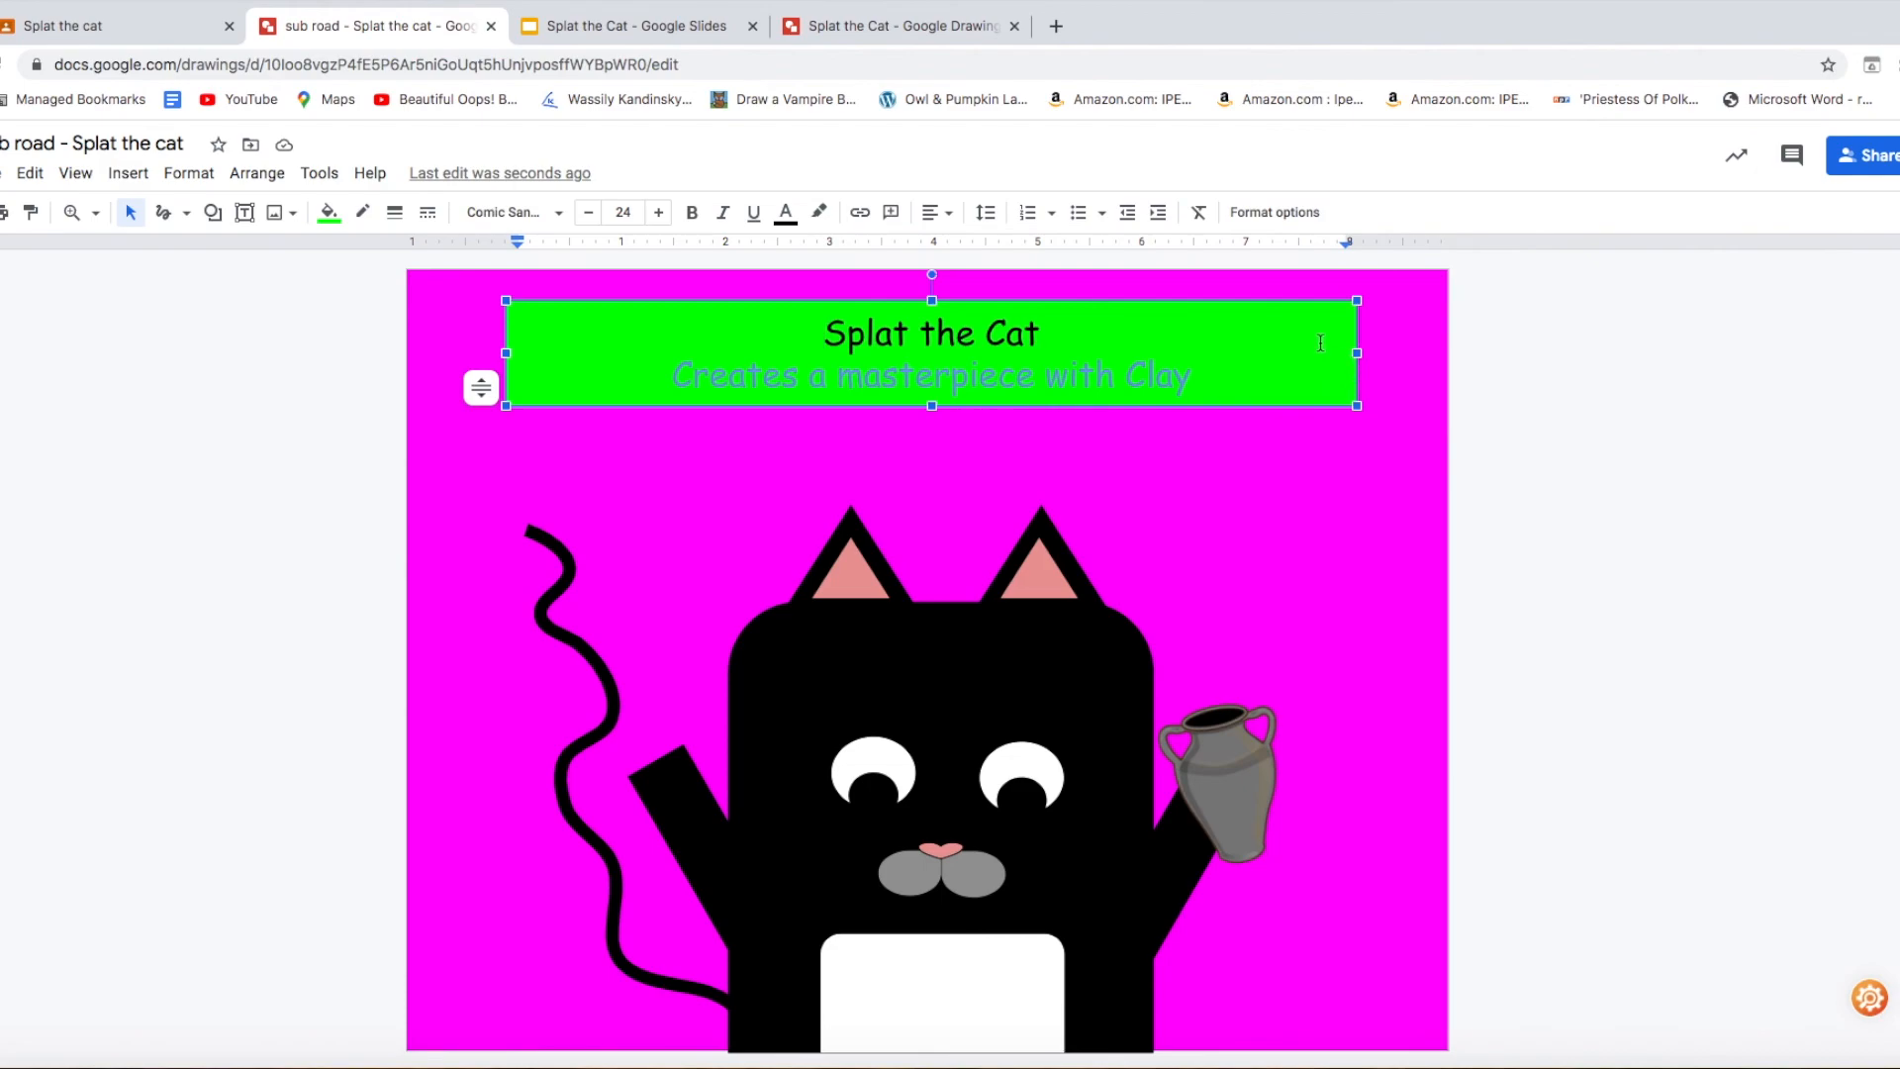
{"action": "left_click", "coordinate": [329, 212]}
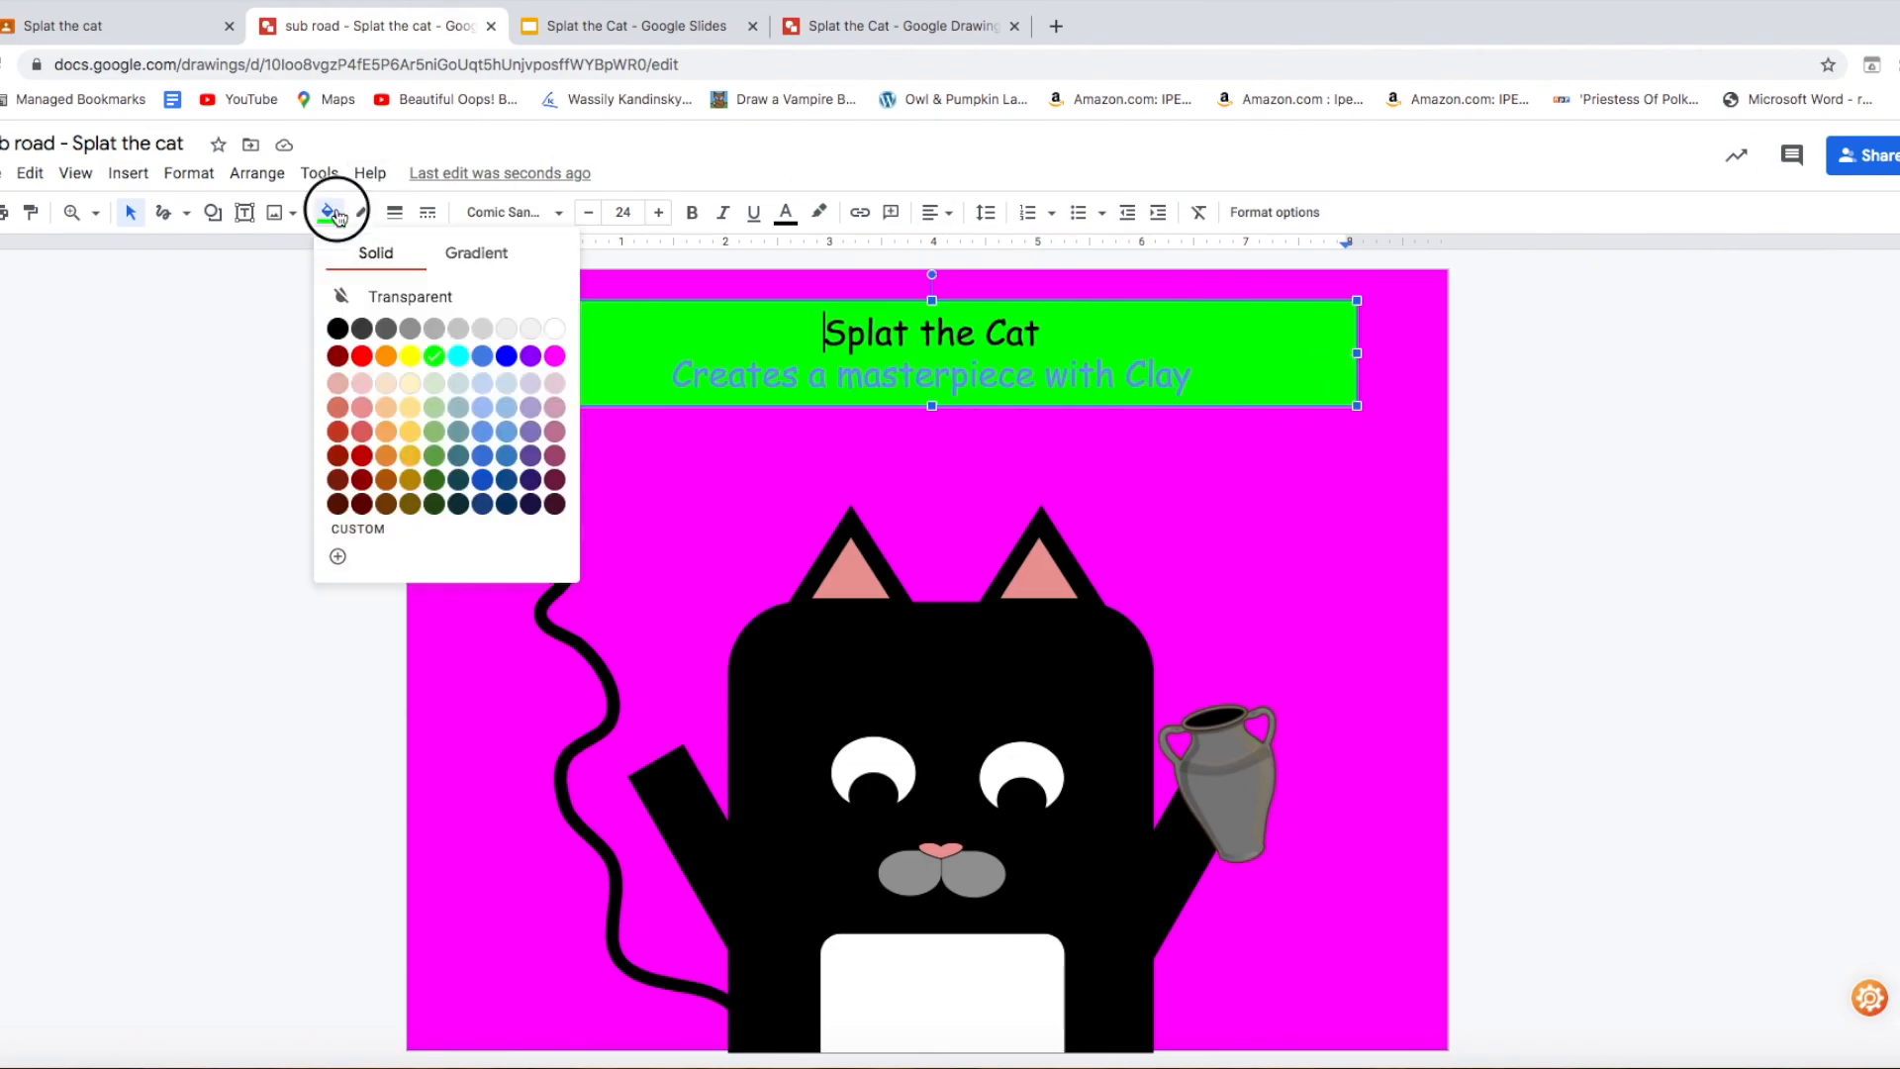
{"action": "left_click", "coordinate": [556, 356]}
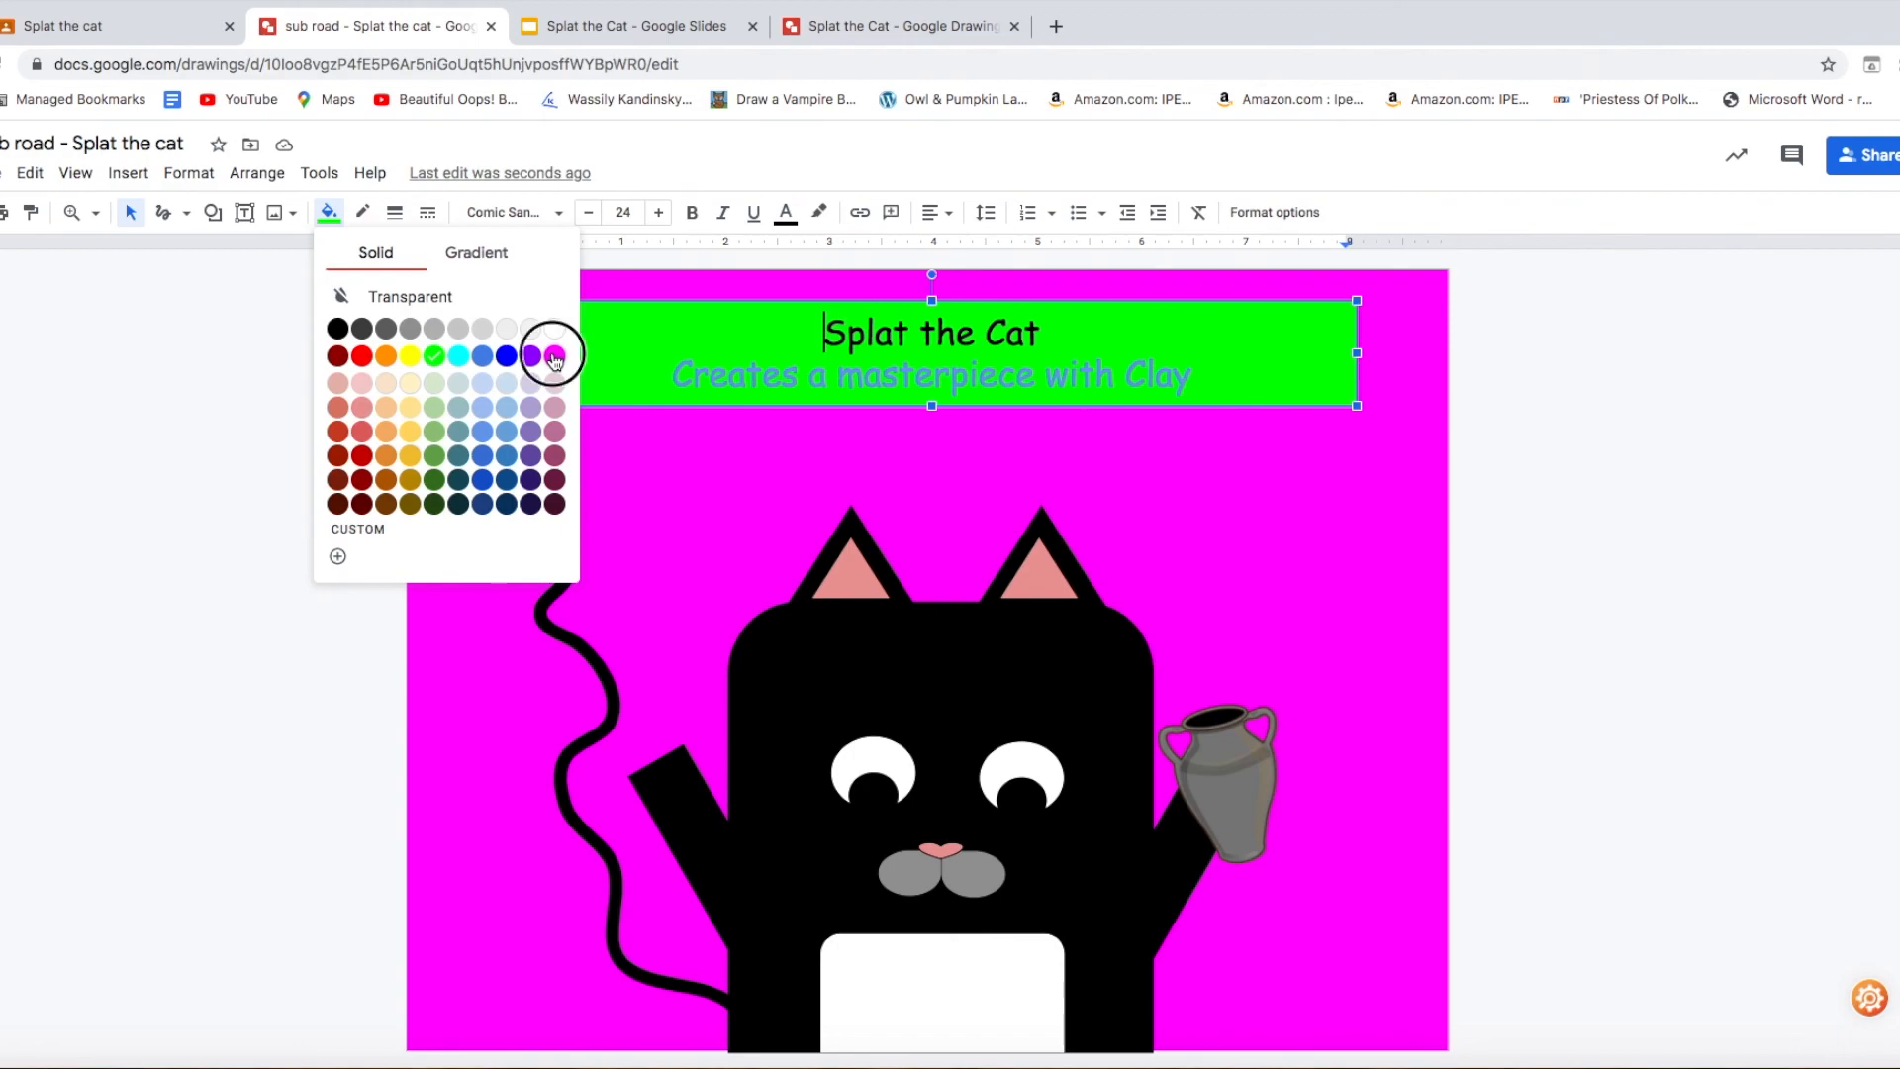
- Color the text of the first title line, "Splat the Cat", bright green and deselect the text box
{"action": "left_click_drag", "start_coordinate": [1050, 335], "coordinate": [821, 336]}
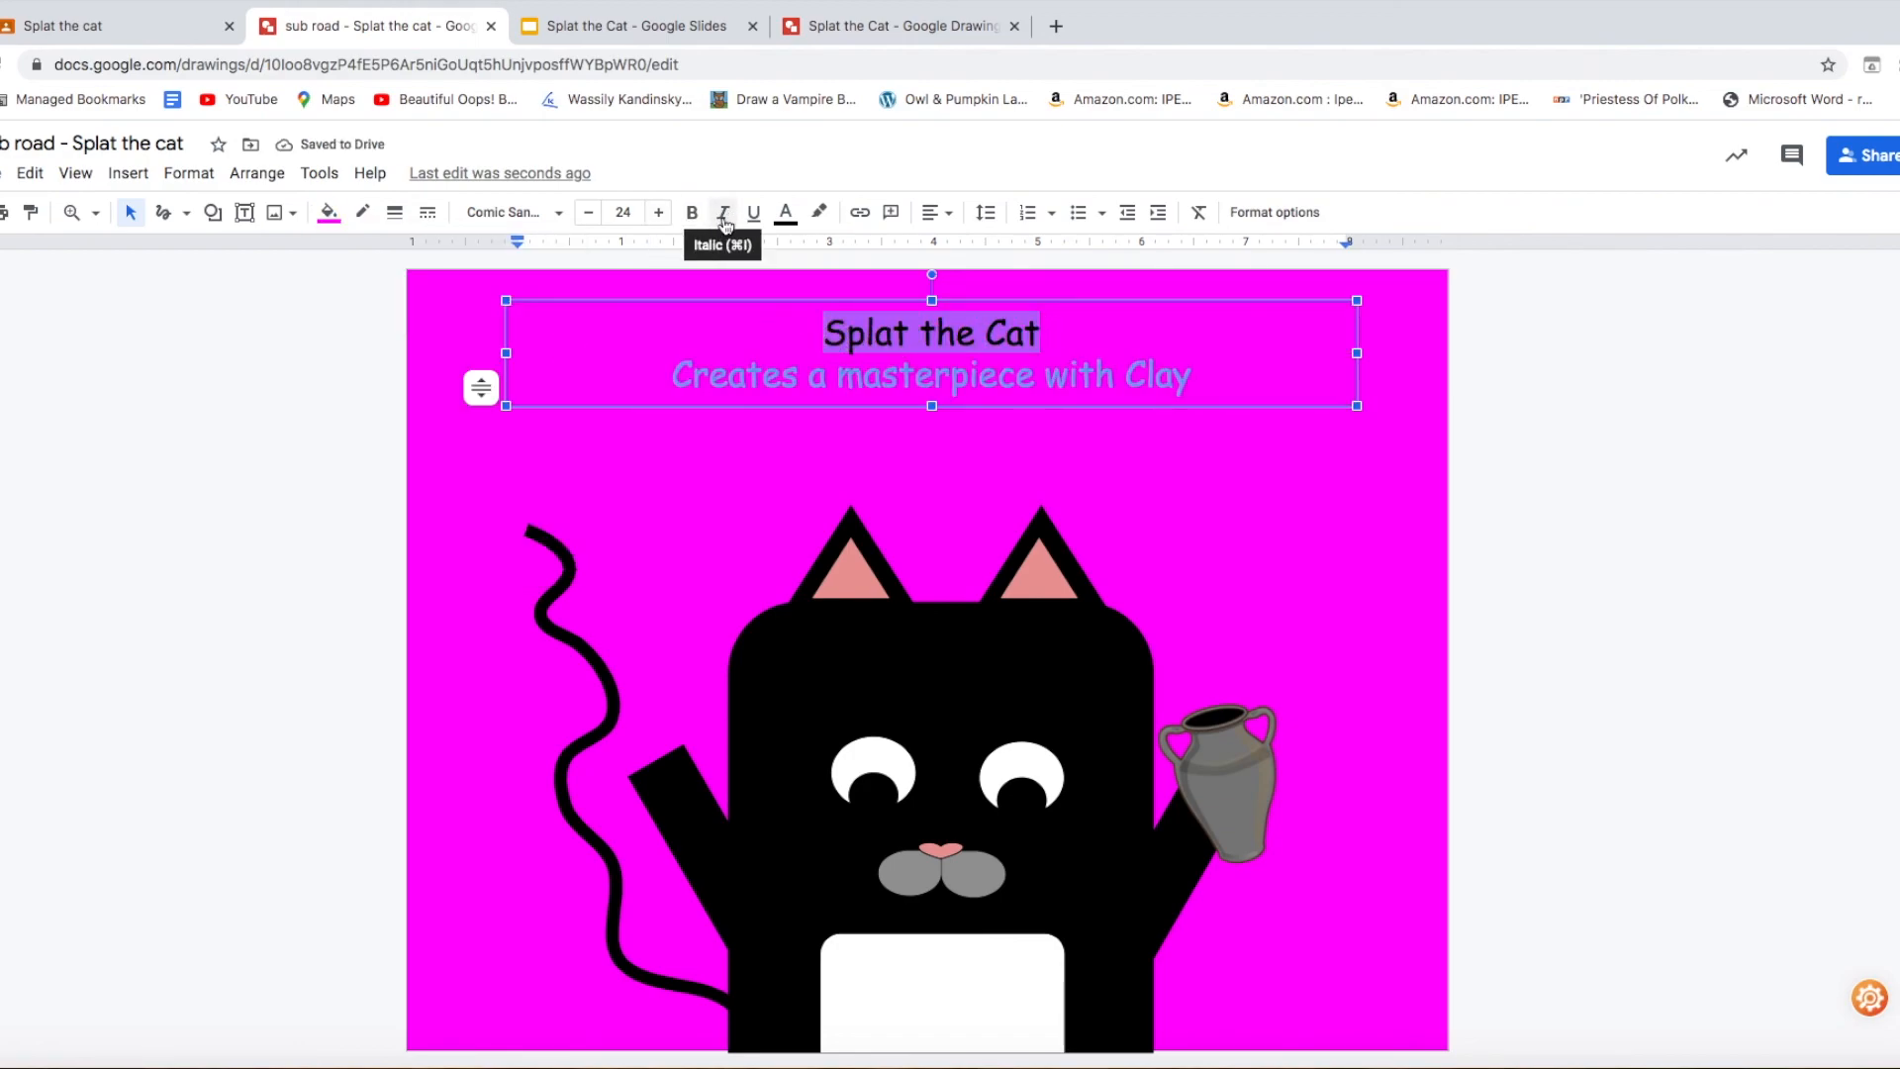
{"action": "left_click", "coordinate": [786, 214]}
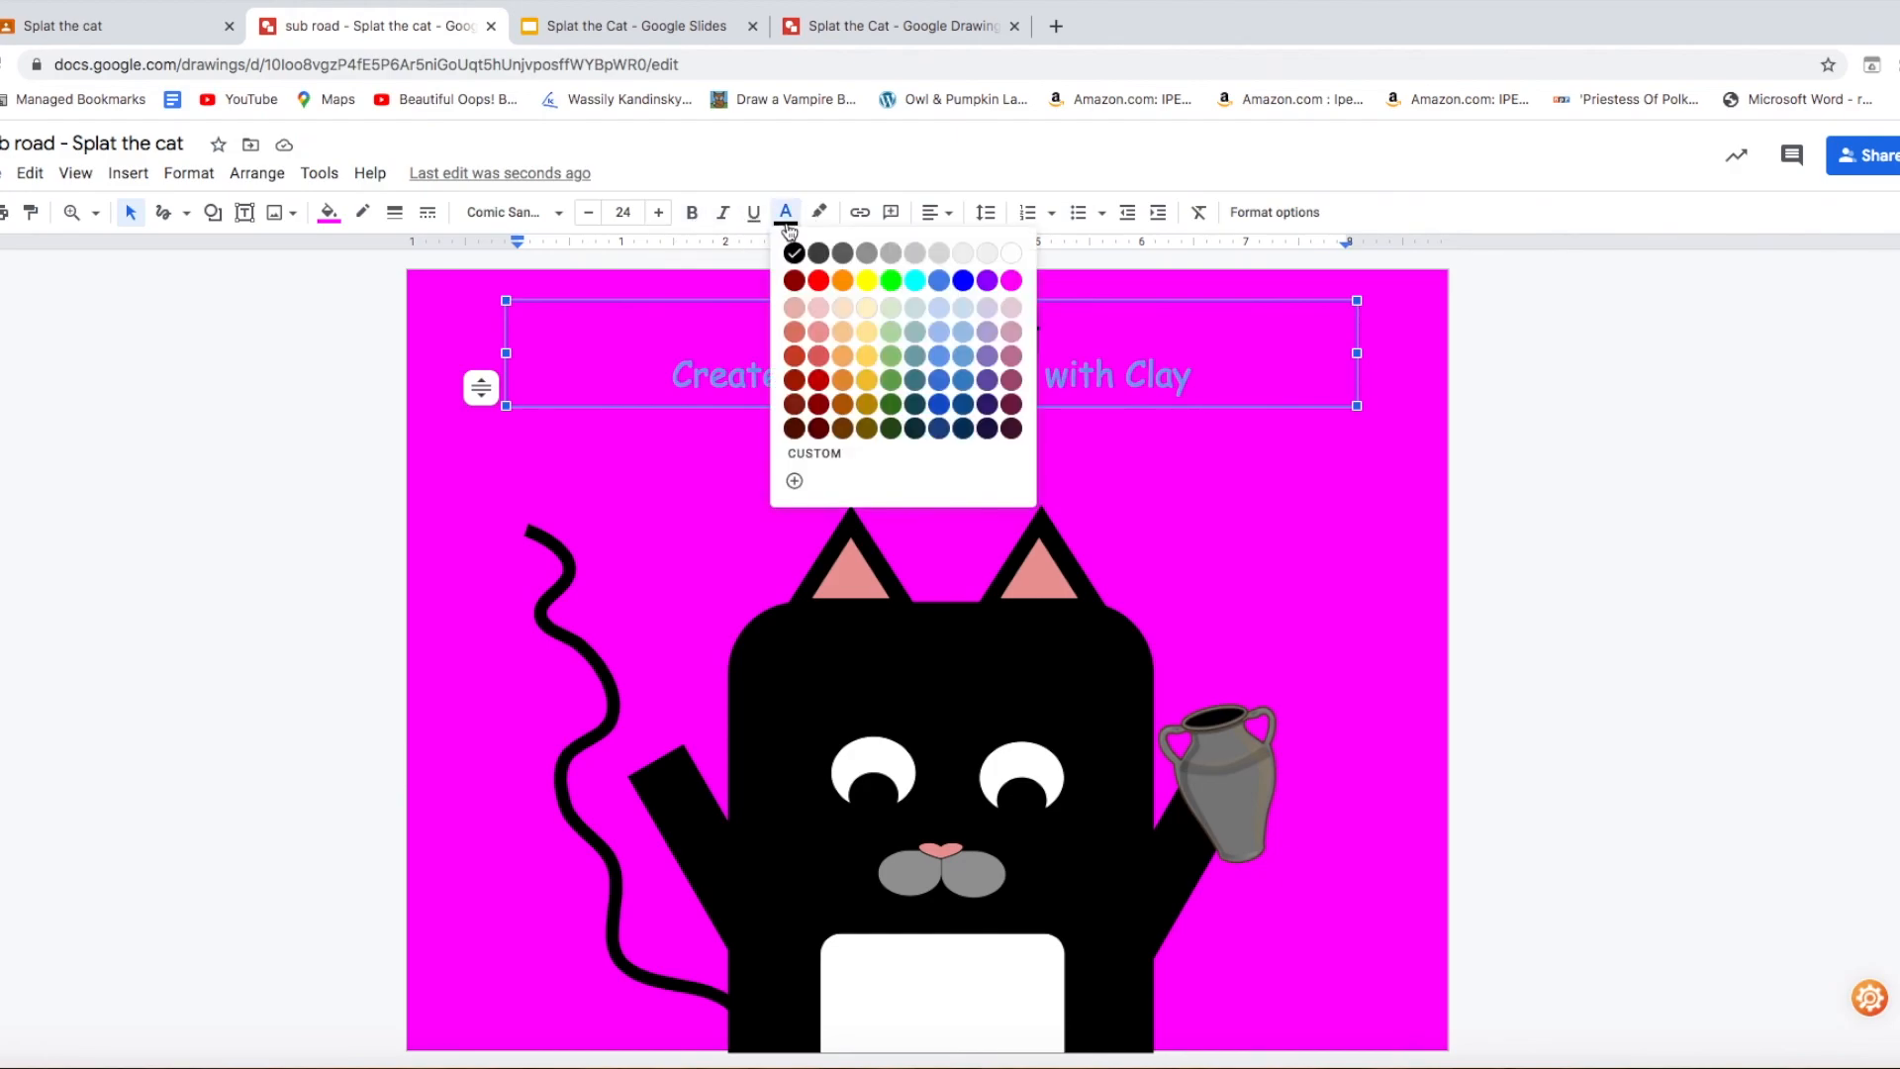
{"action": "left_click", "coordinate": [890, 280]}
{"action": "left_click", "coordinate": [1048, 451]}
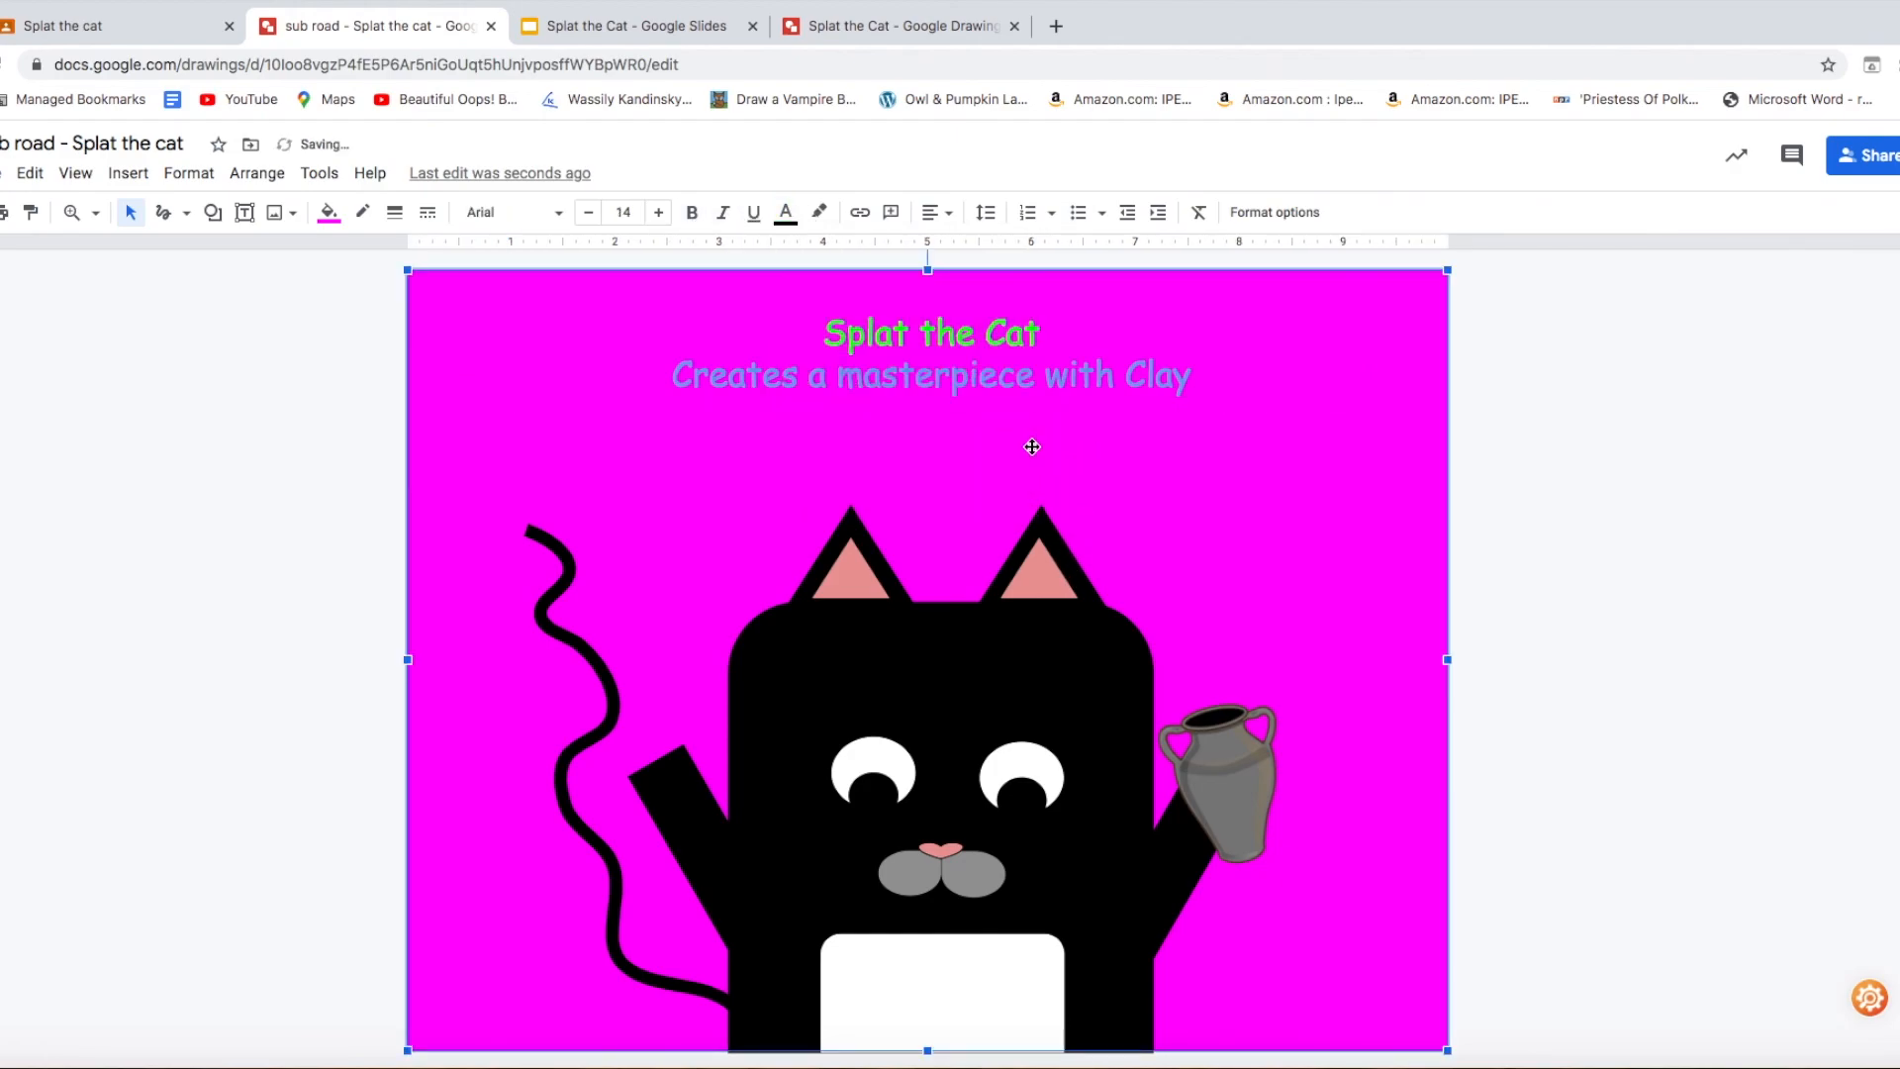
- Increase the font size of both title lines to 40
{"action": "left_click", "coordinate": [1057, 358]}
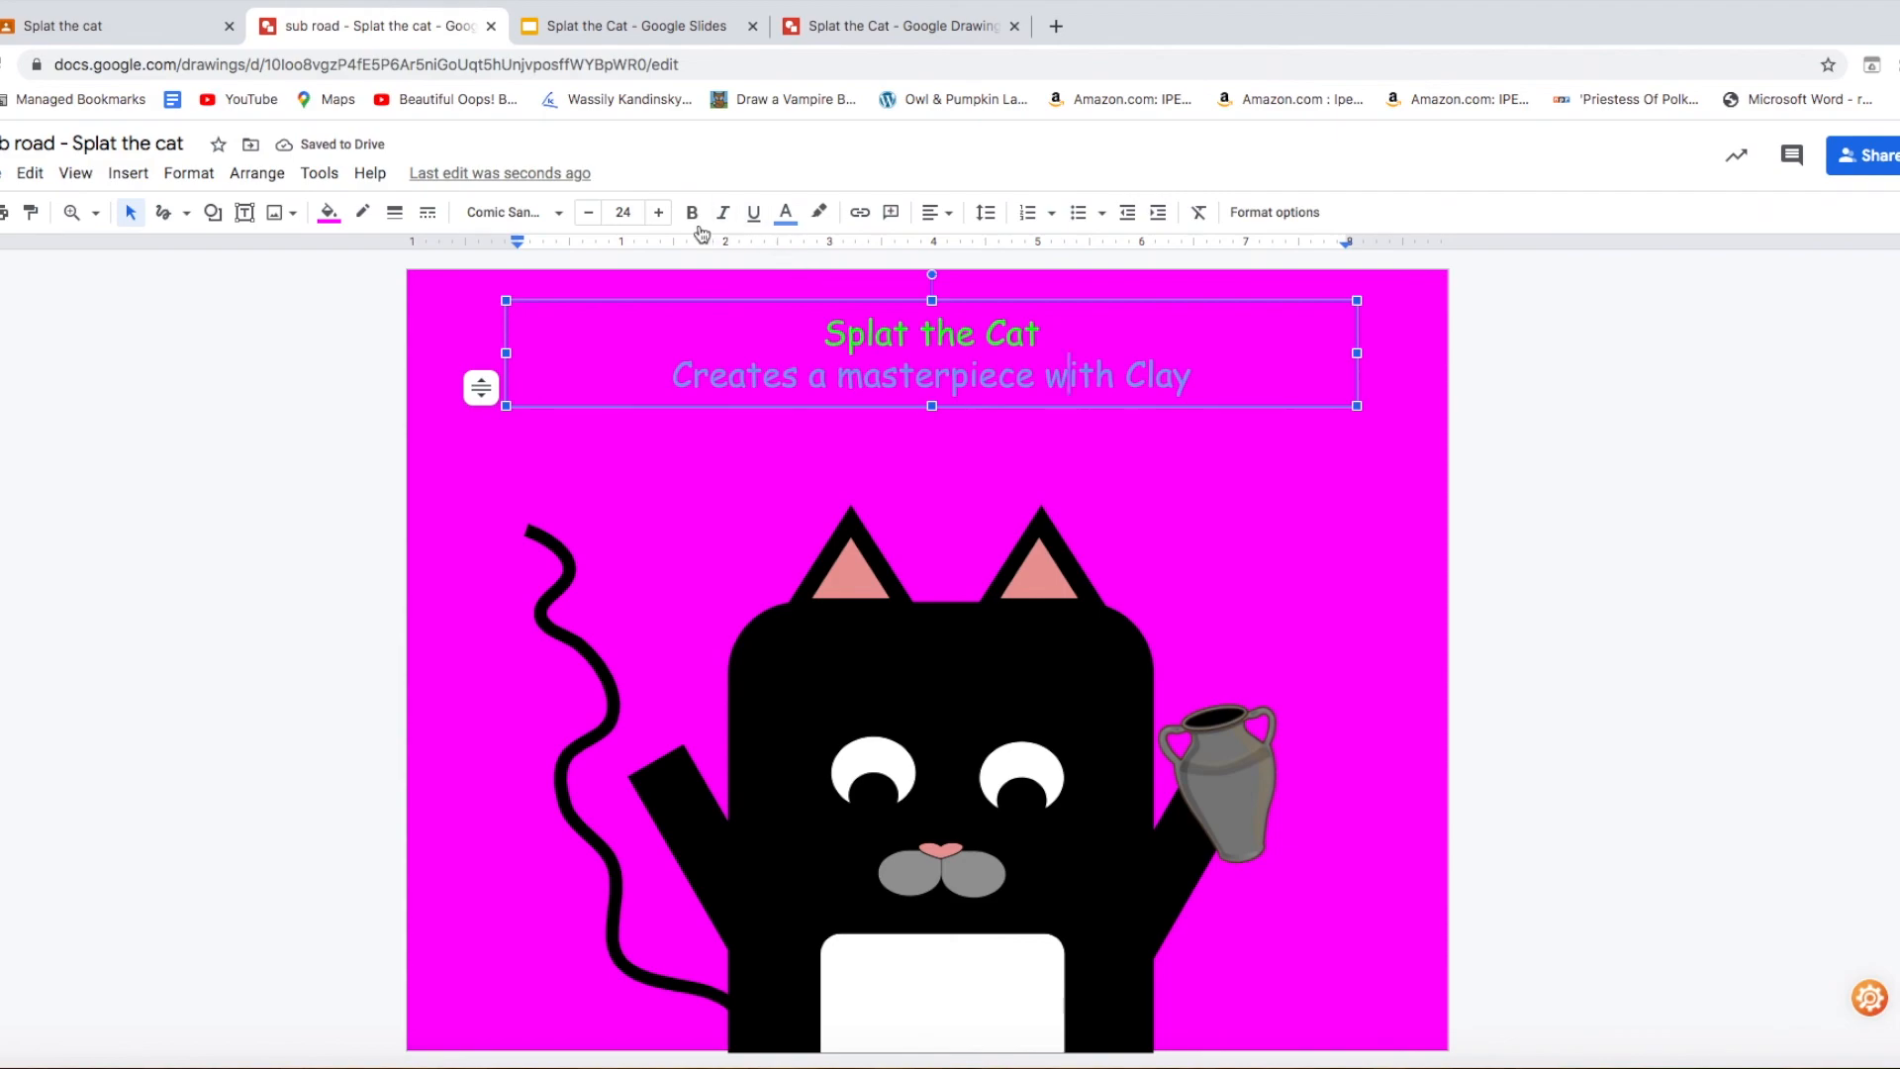
{"action": "left_click", "coordinate": [658, 212]}
{"action": "left_click", "coordinate": [658, 212]}
{"action": "left_click", "coordinate": [898, 334]}
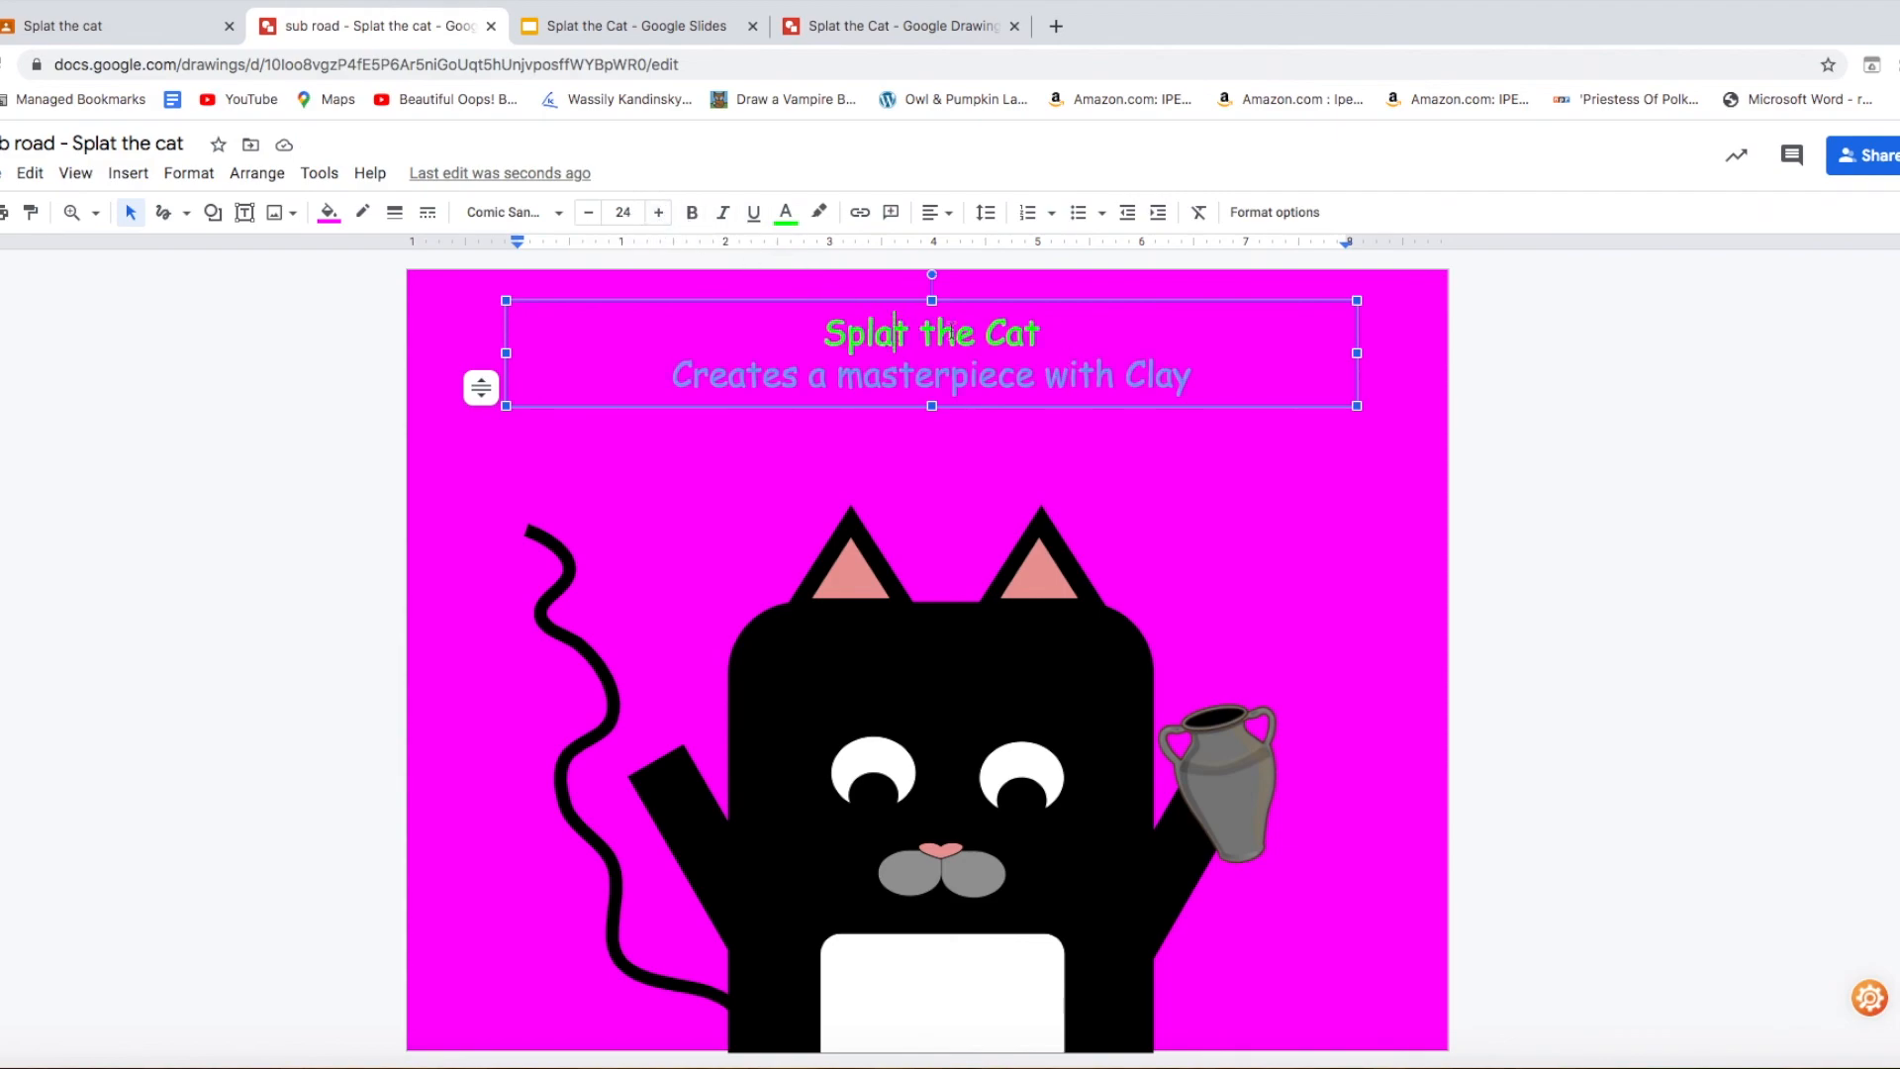
{"action": "left_click_drag", "start_coordinate": [825, 335], "coordinate": [1201, 407]}
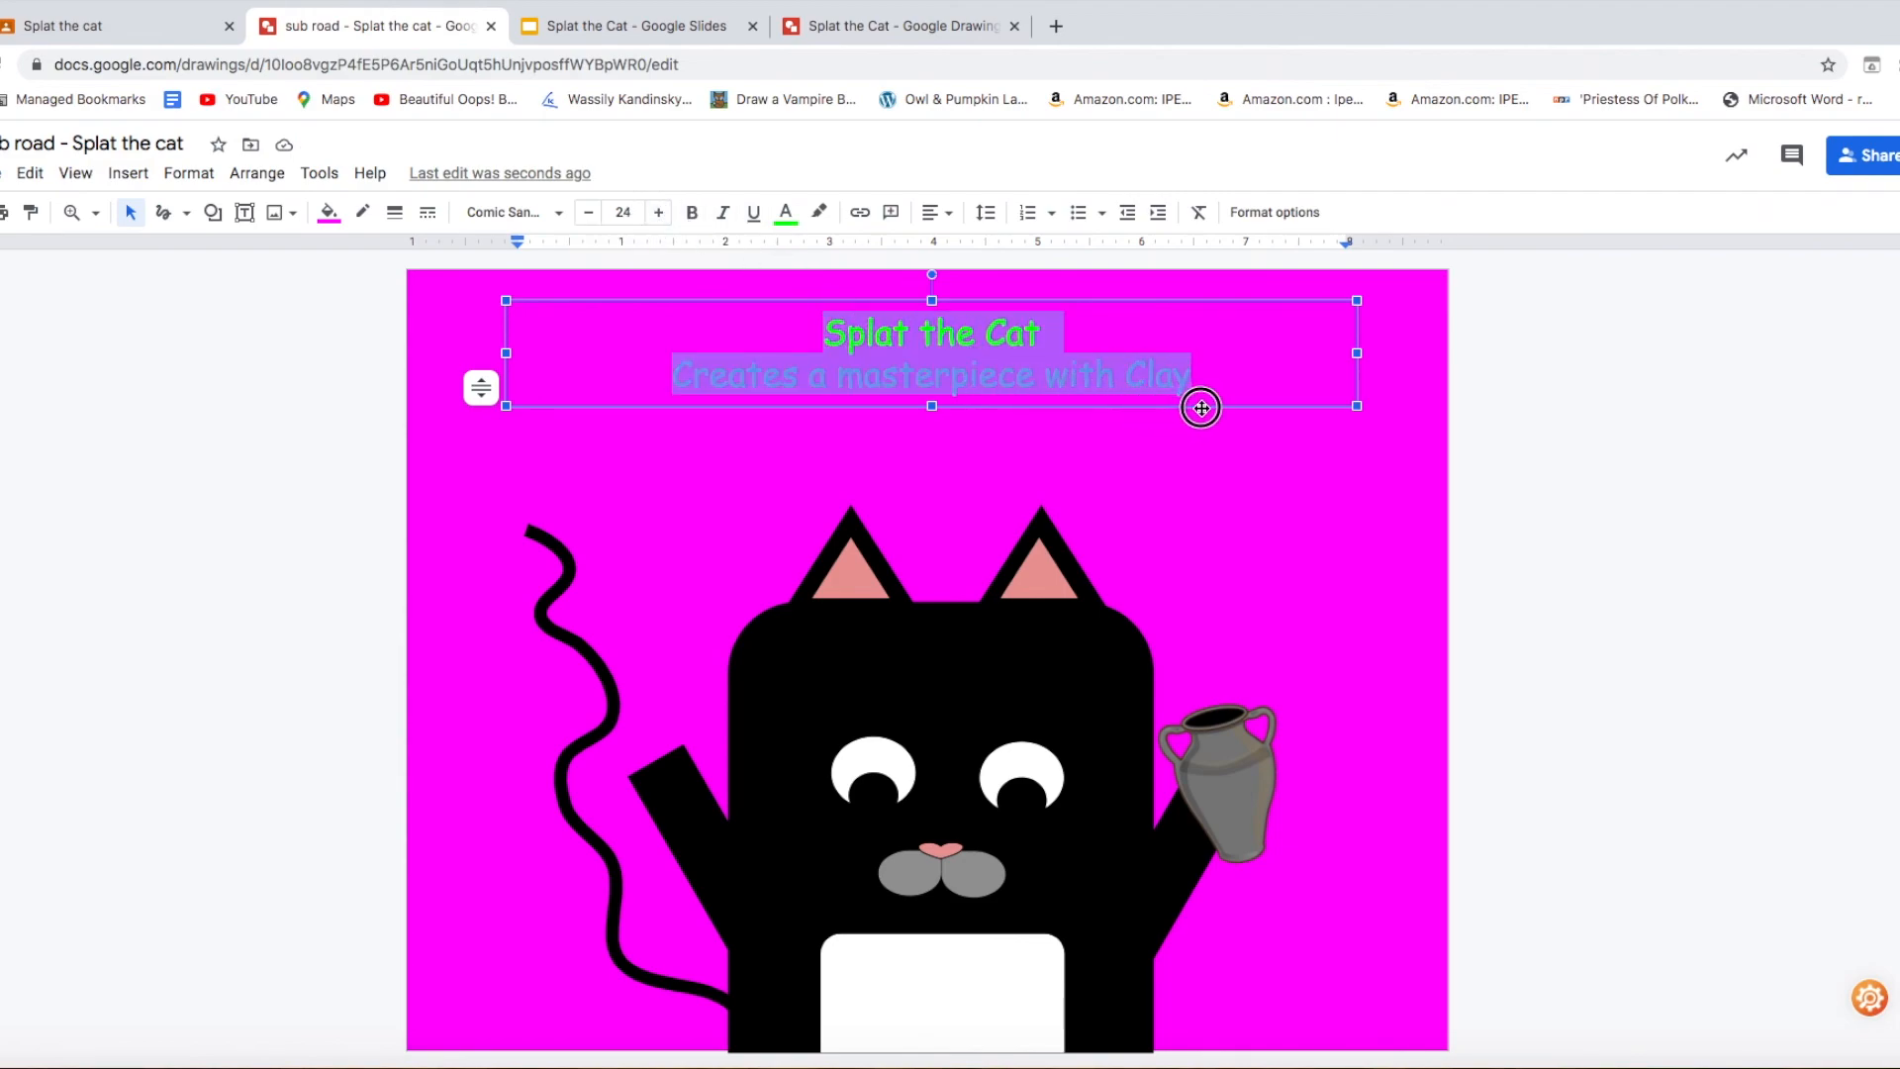
{"action": "left_click", "coordinate": [659, 212]}
{"action": "left_click", "coordinate": [658, 211]}
{"action": "left_click", "coordinate": [658, 212]}
{"action": "left_click", "coordinate": [661, 211]}
{"action": "left_click", "coordinate": [662, 212]}
{"action": "left_click", "coordinate": [661, 212]}
{"action": "left_click", "coordinate": [661, 212]}
{"action": "left_click", "coordinate": [661, 212]}
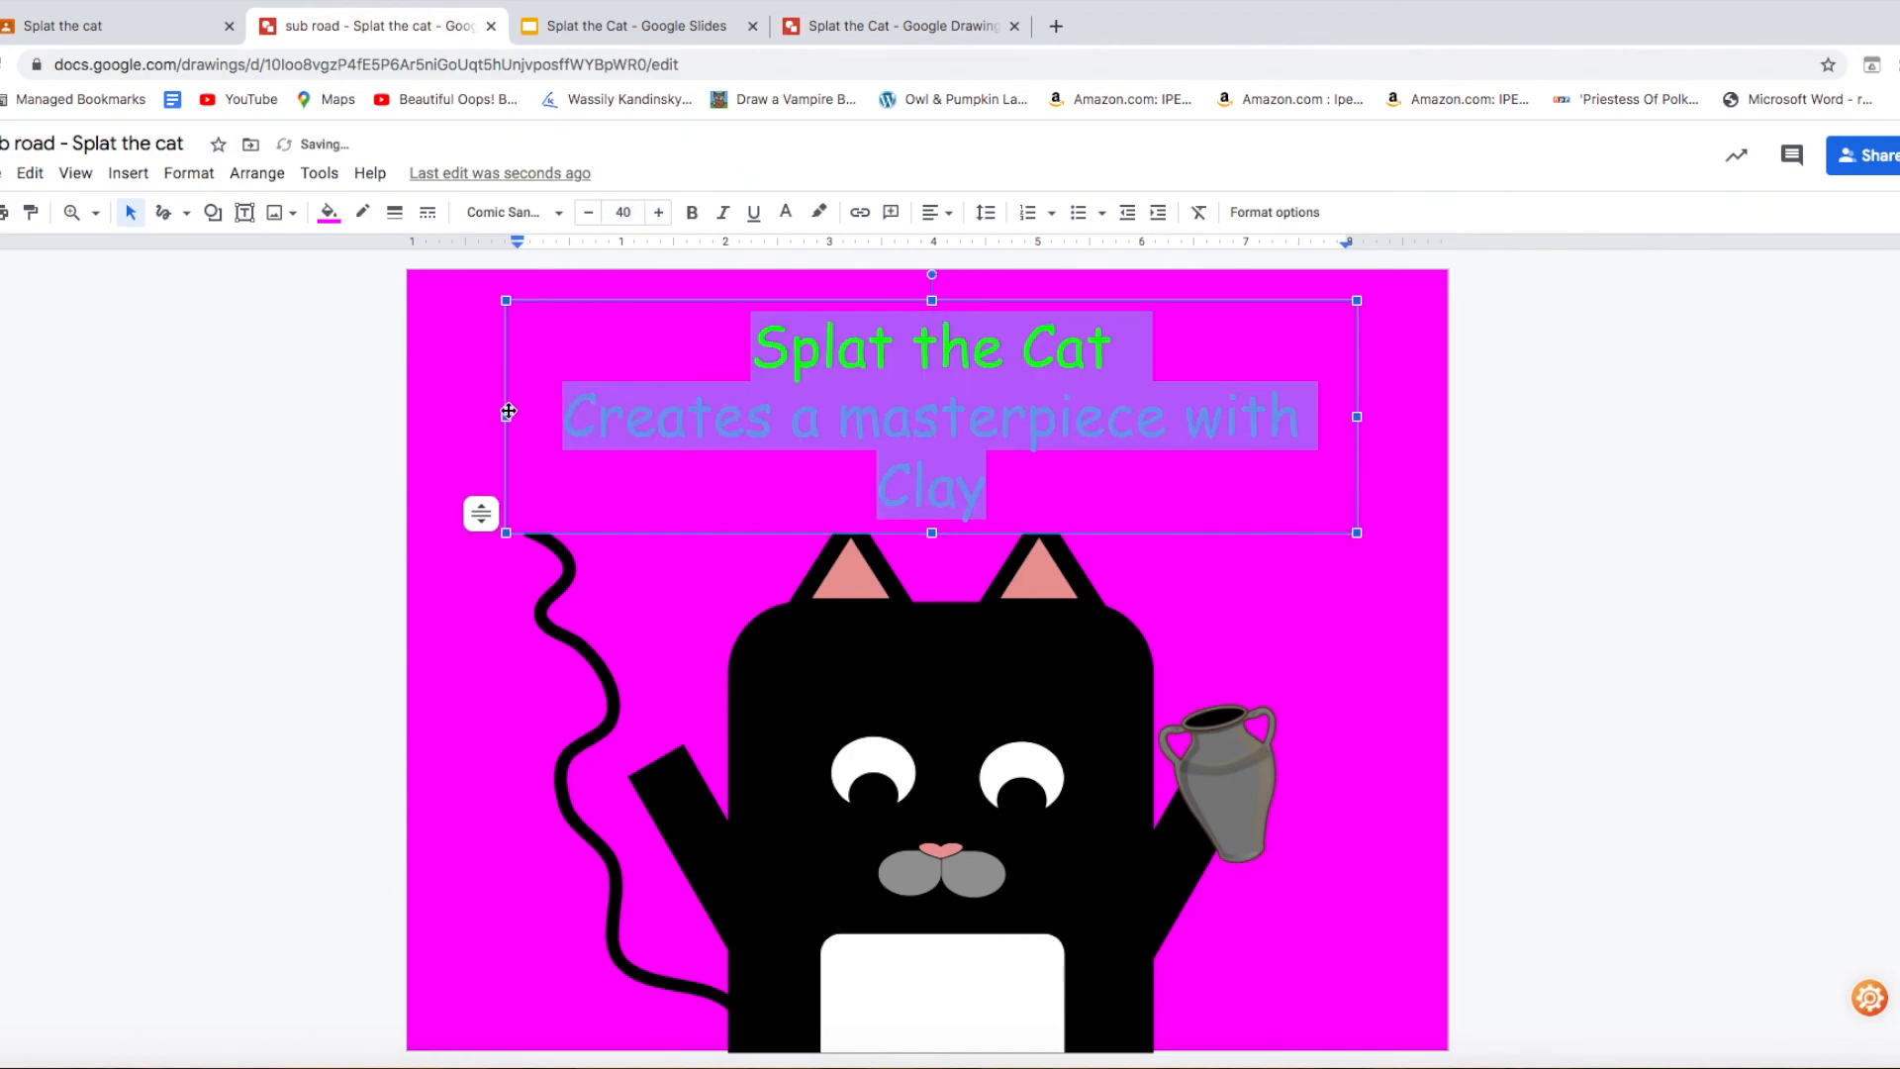
- Widen the title text box on both sides to about 9.8 inches, spanning nearly the full canvas width
{"action": "left_click_drag", "start_coordinate": [506, 415], "coordinate": [414, 381]}
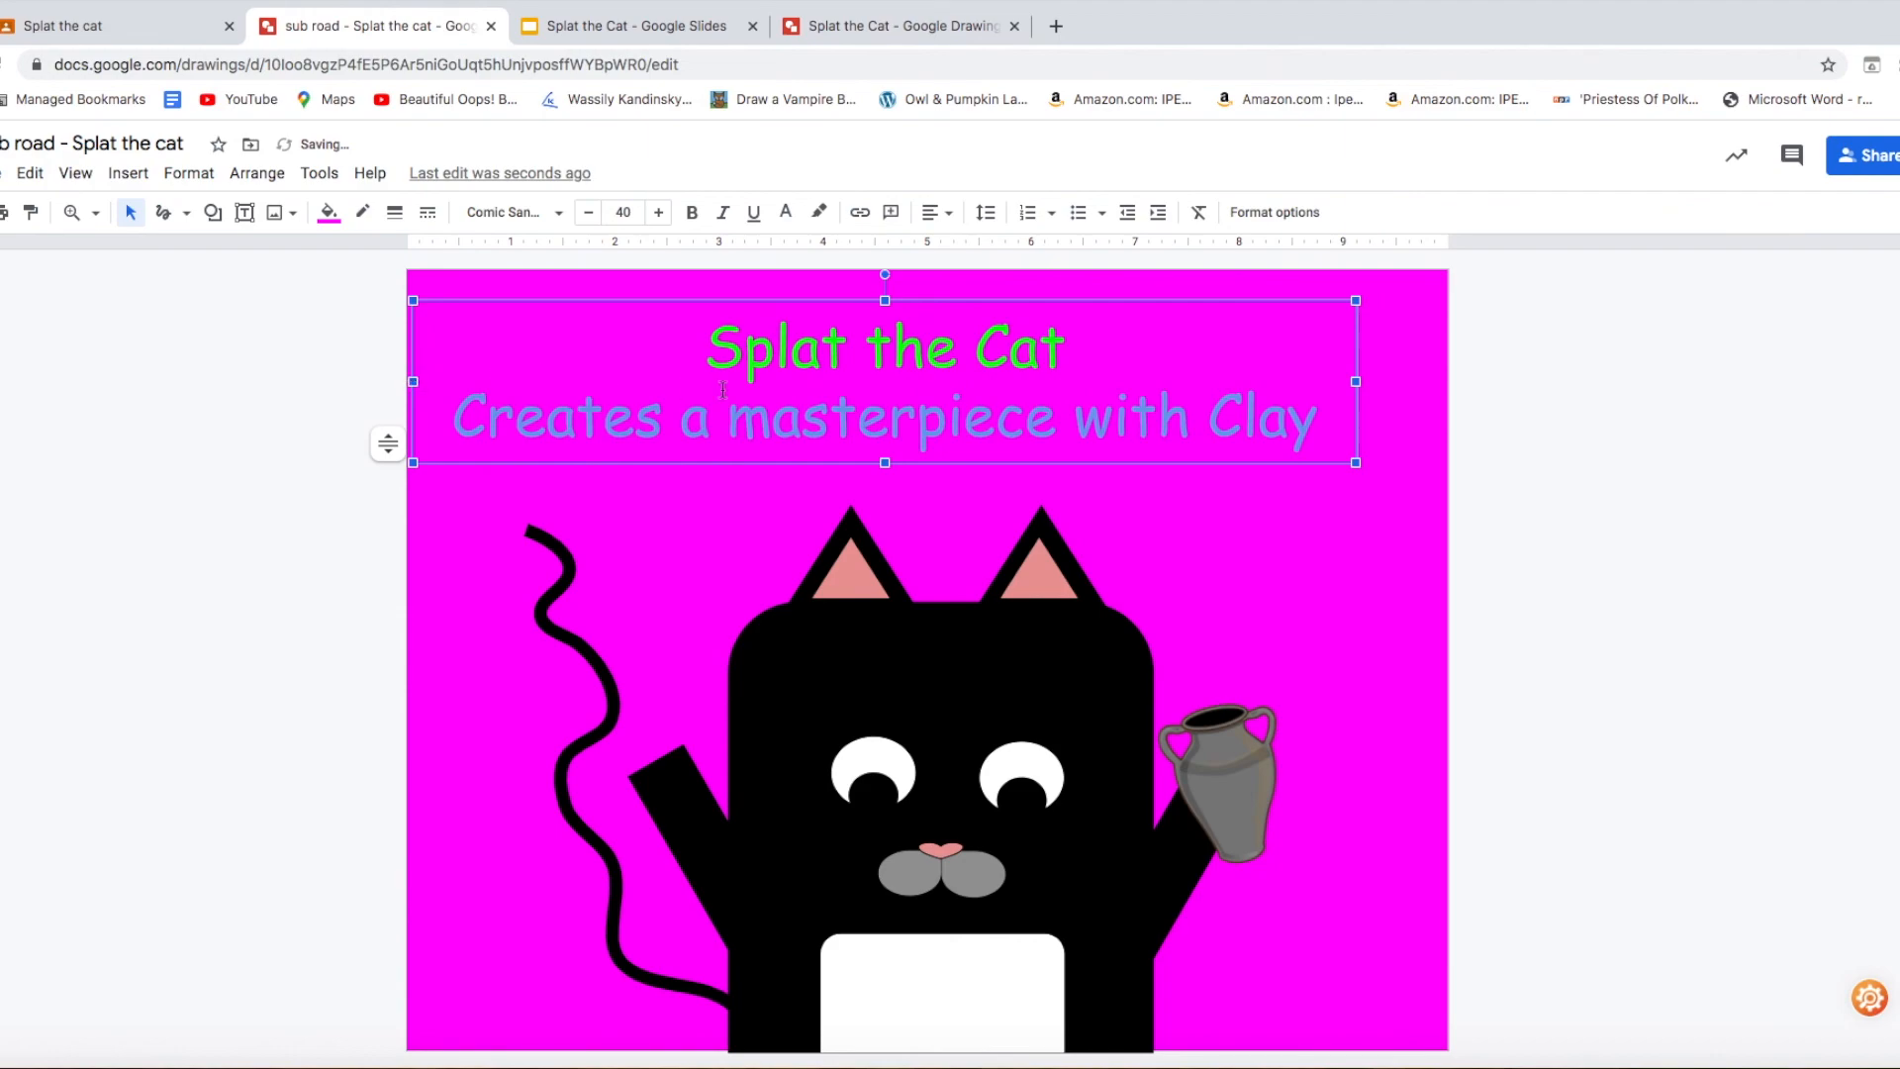
{"action": "left_click_drag", "start_coordinate": [1364, 385], "coordinate": [1436, 394]}
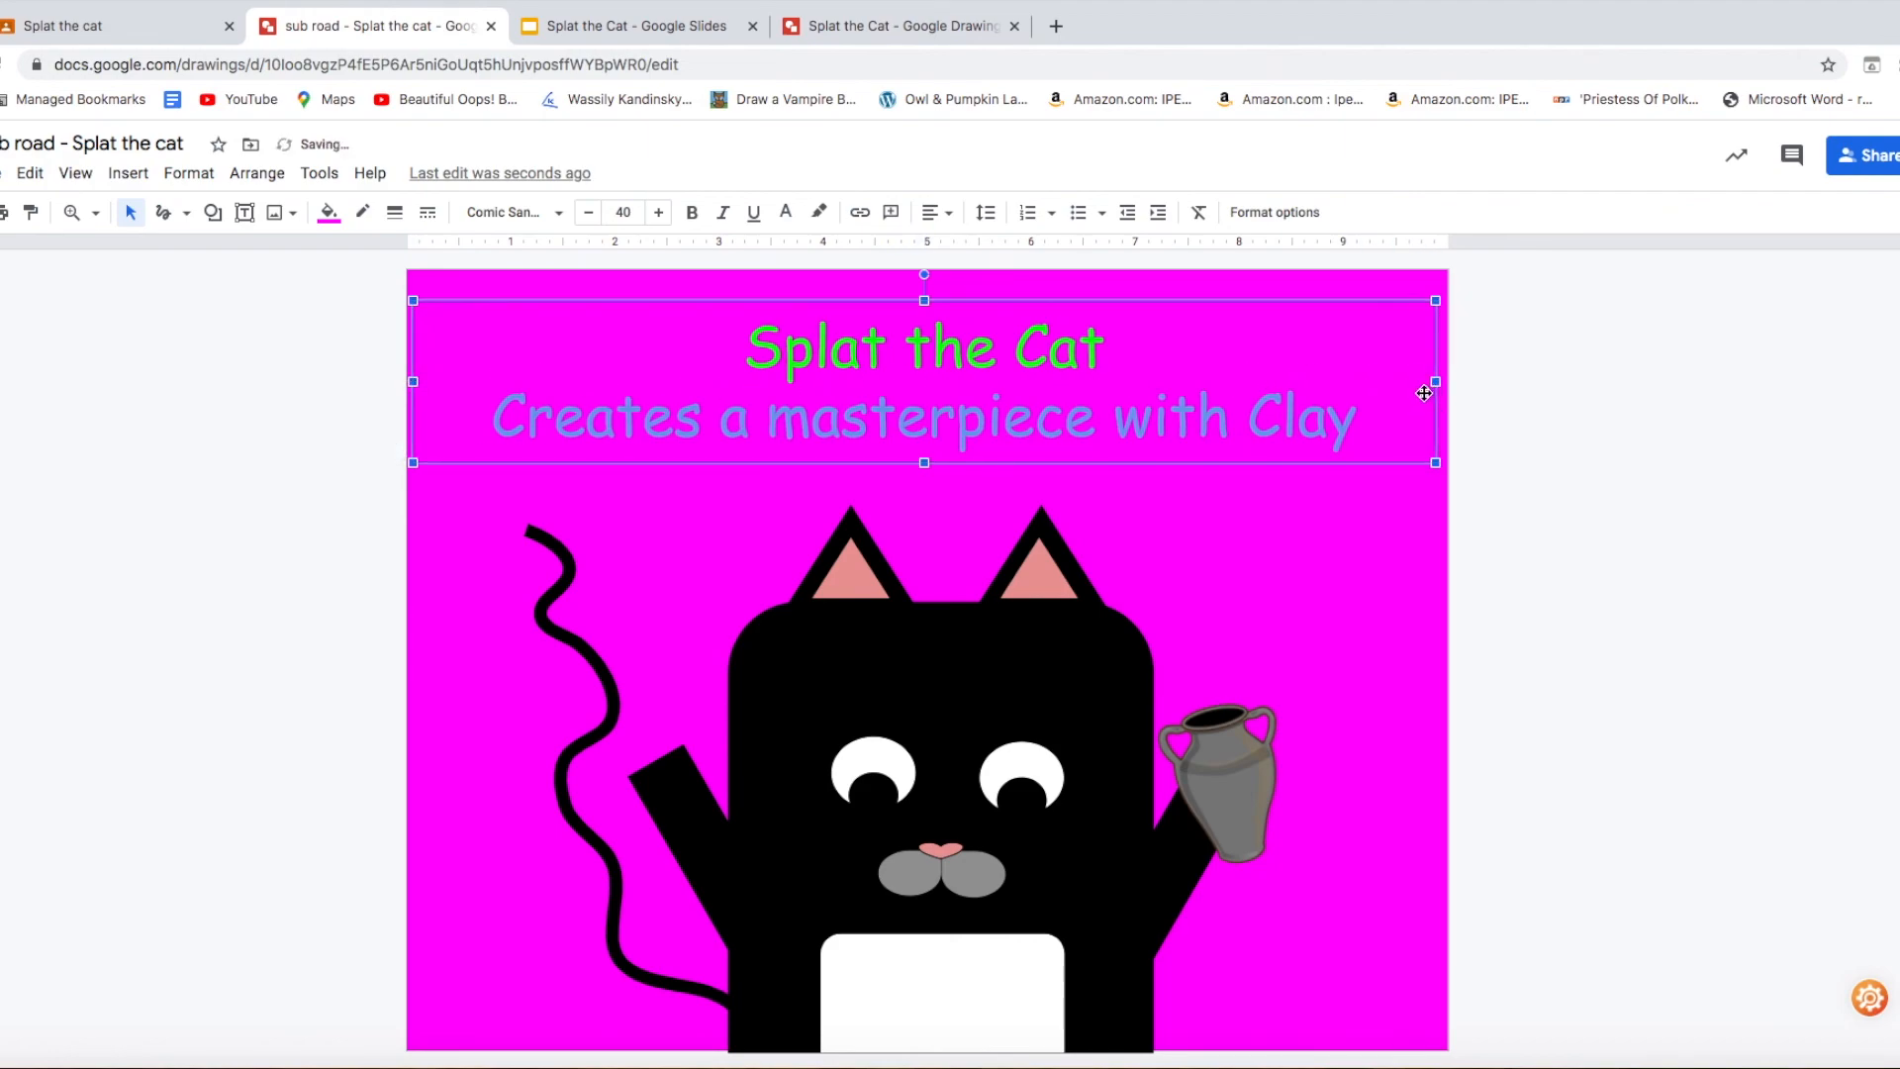